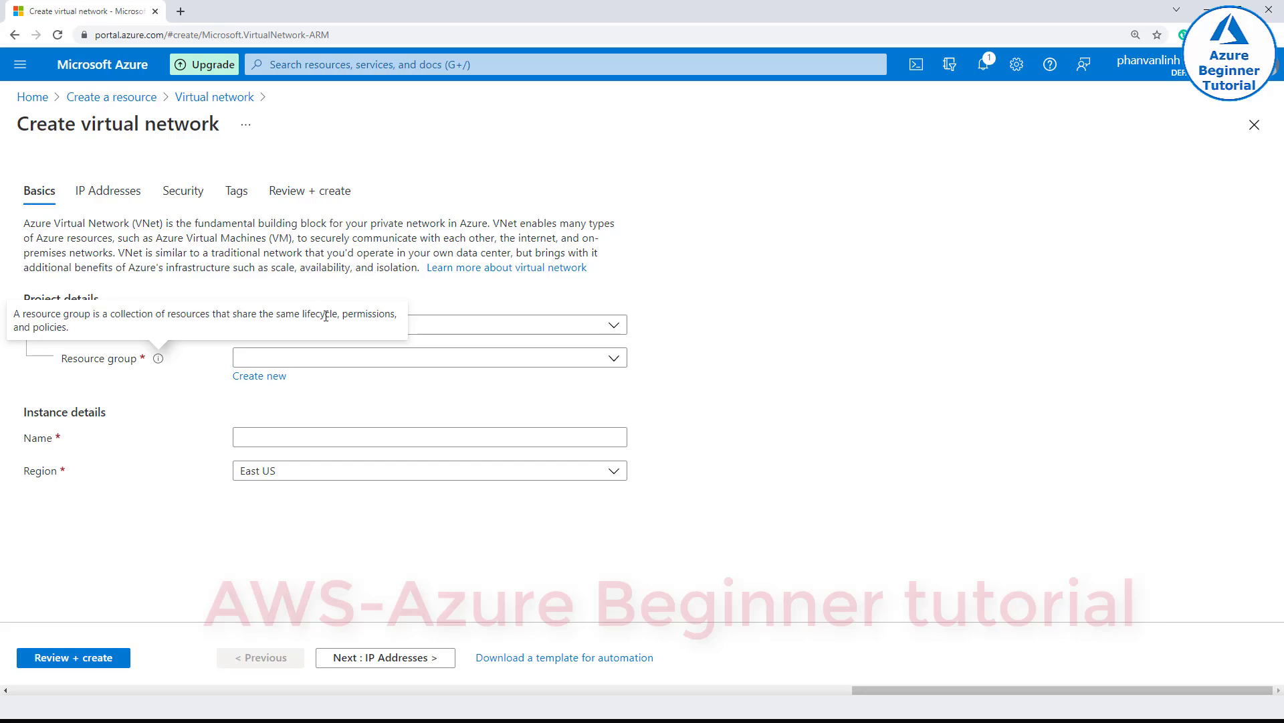
left_click(341, 358)
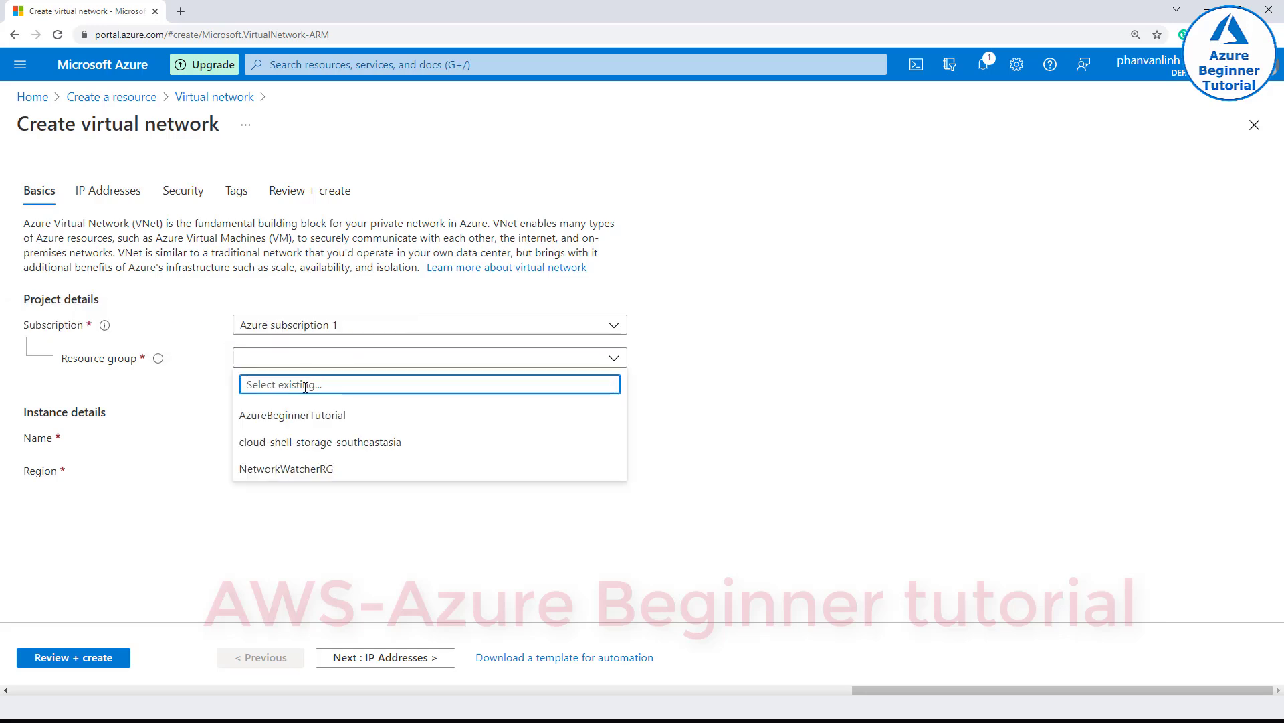
left_click(198, 417)
left_click(250, 380)
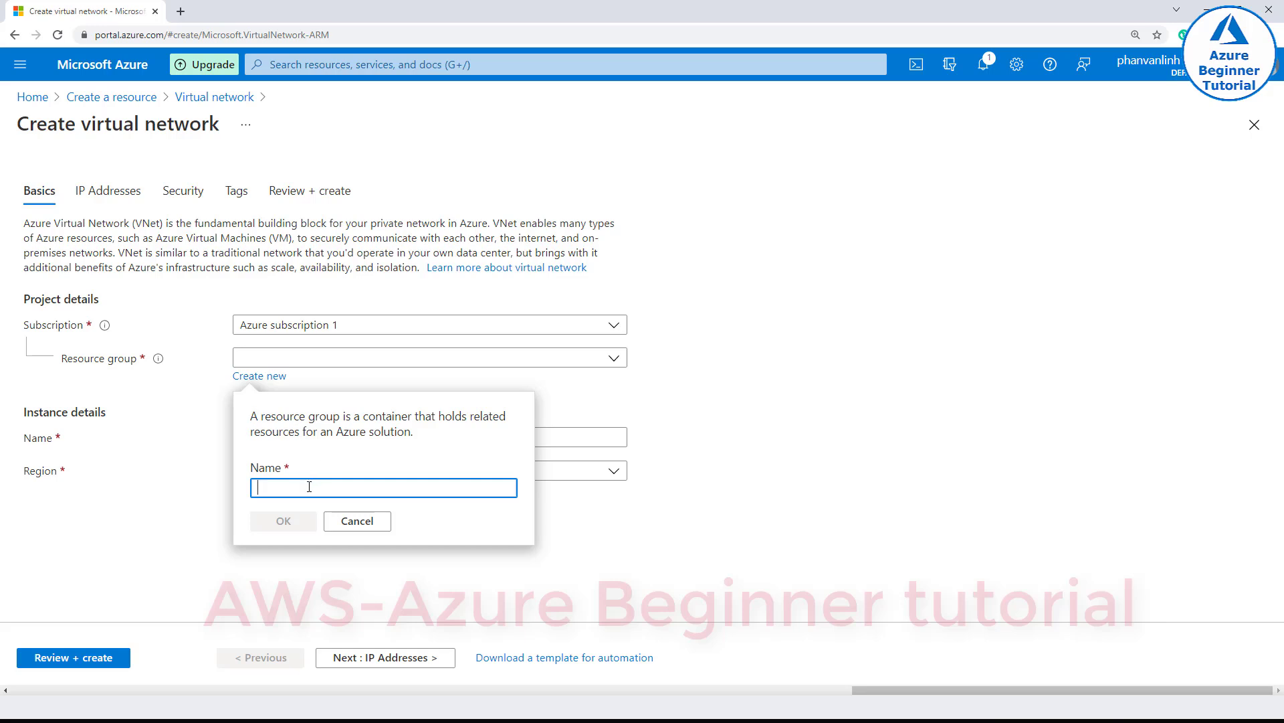
left_click(370, 530)
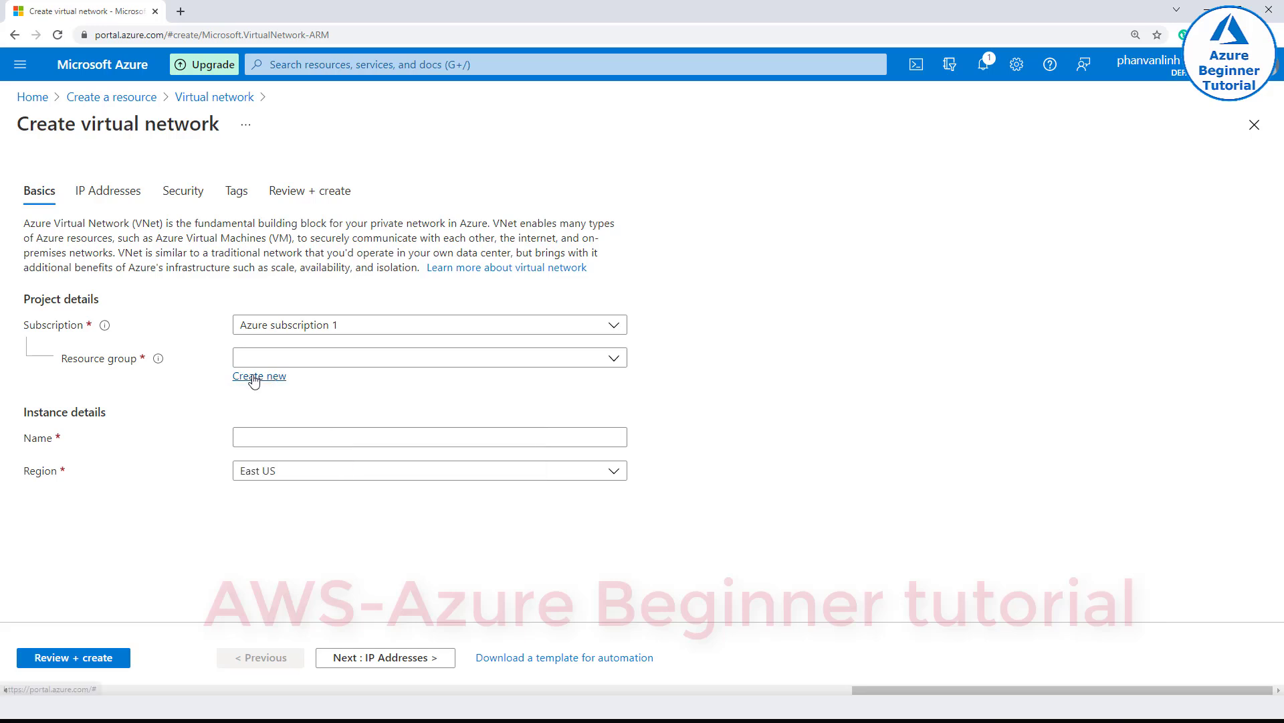
- Assign the virtual network to the existing AzureBeginnerTutorial resource group
left_click(292, 358)
left_click(291, 415)
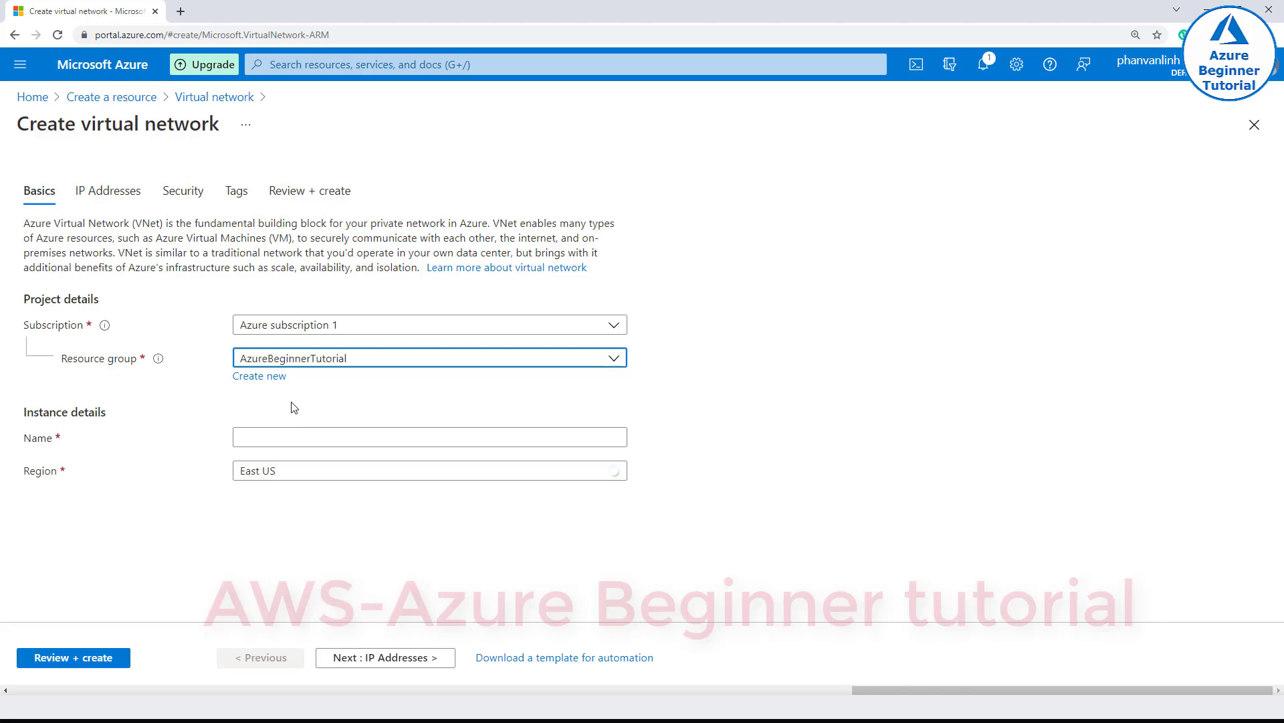
- Copy the name vNetAZ1 from the Notepad notes and enter it as the virtual network's name in the portal
left_click(325, 438)
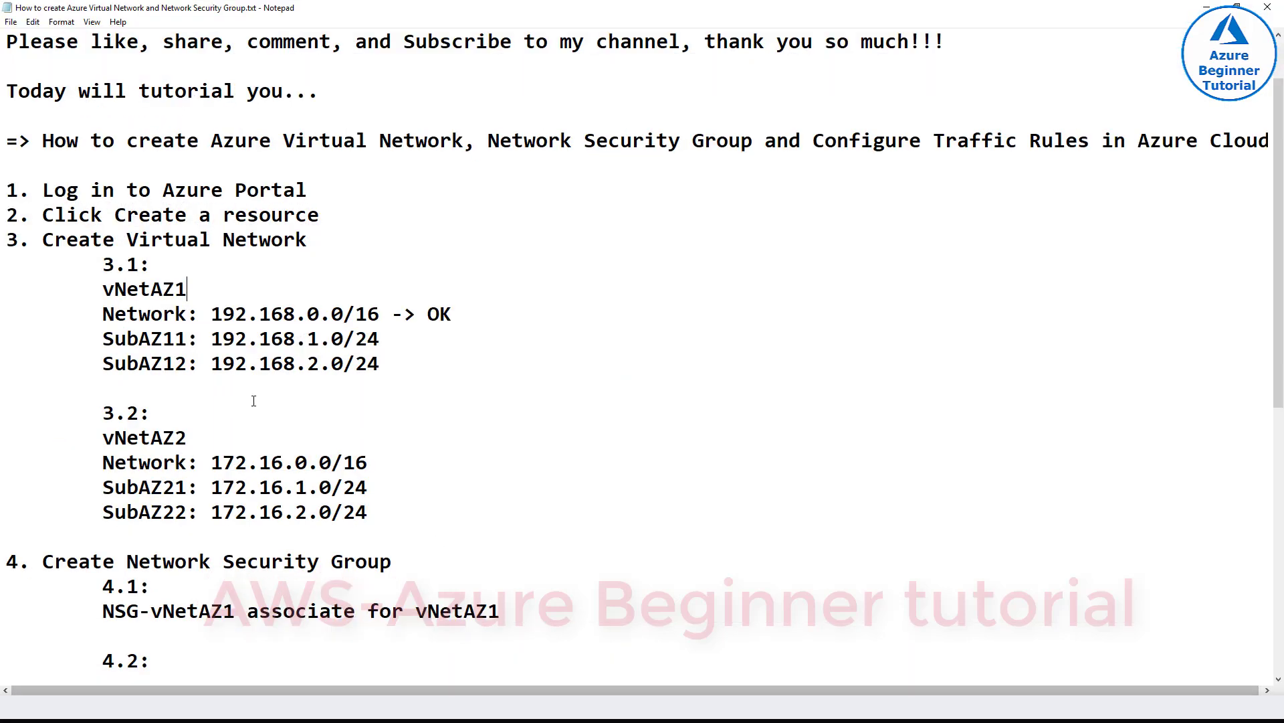
double_click(161, 289)
right_click(157, 289)
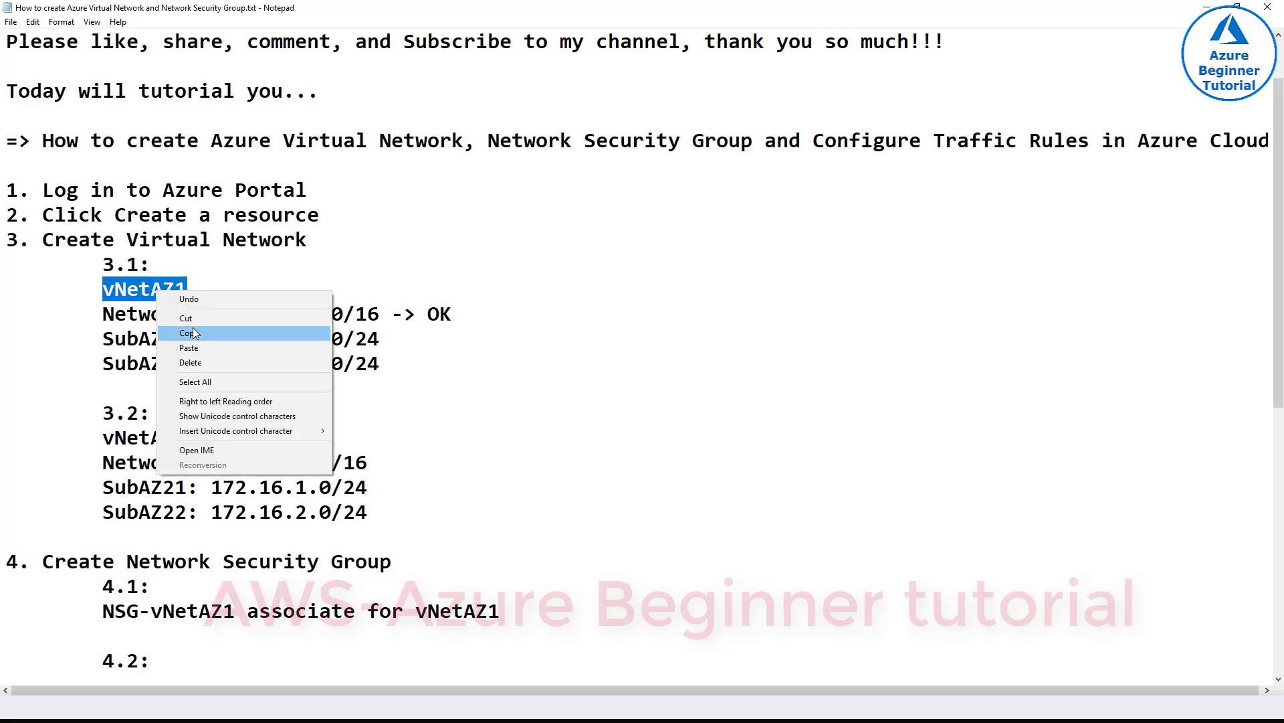
left_click(181, 333)
key("alt+Tab")
left_click(310, 435)
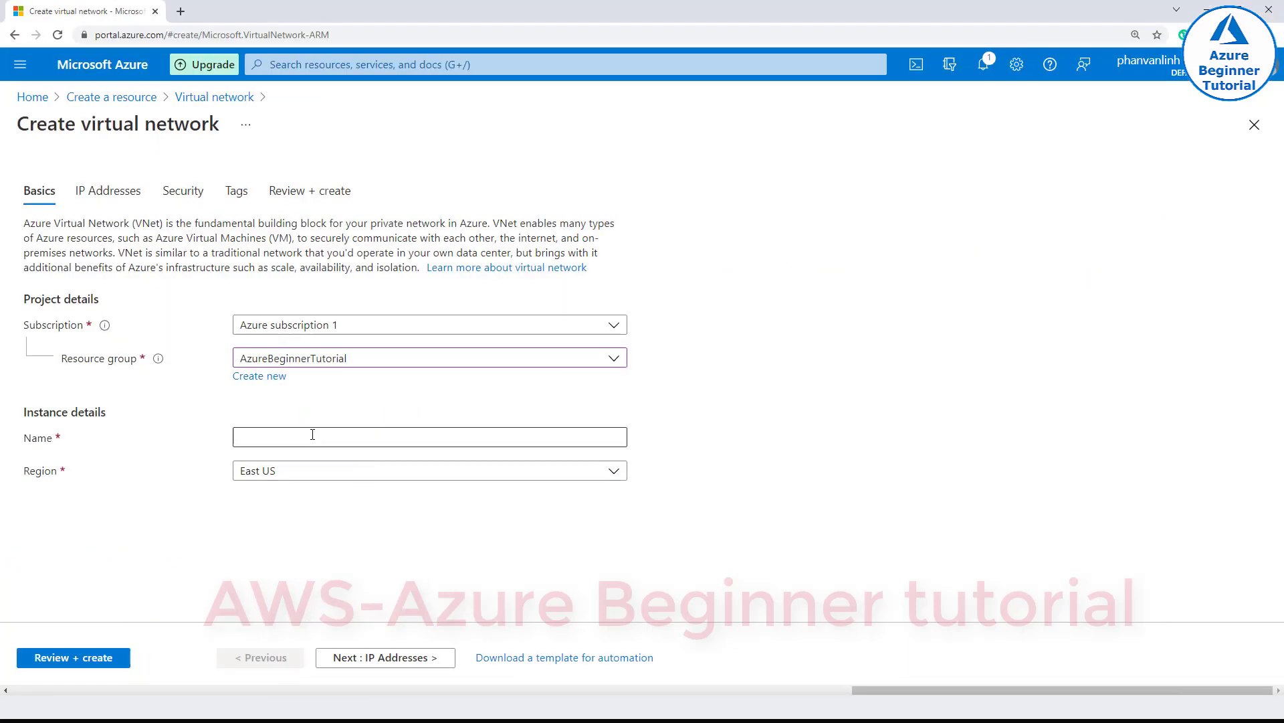
key("ctrl+v")
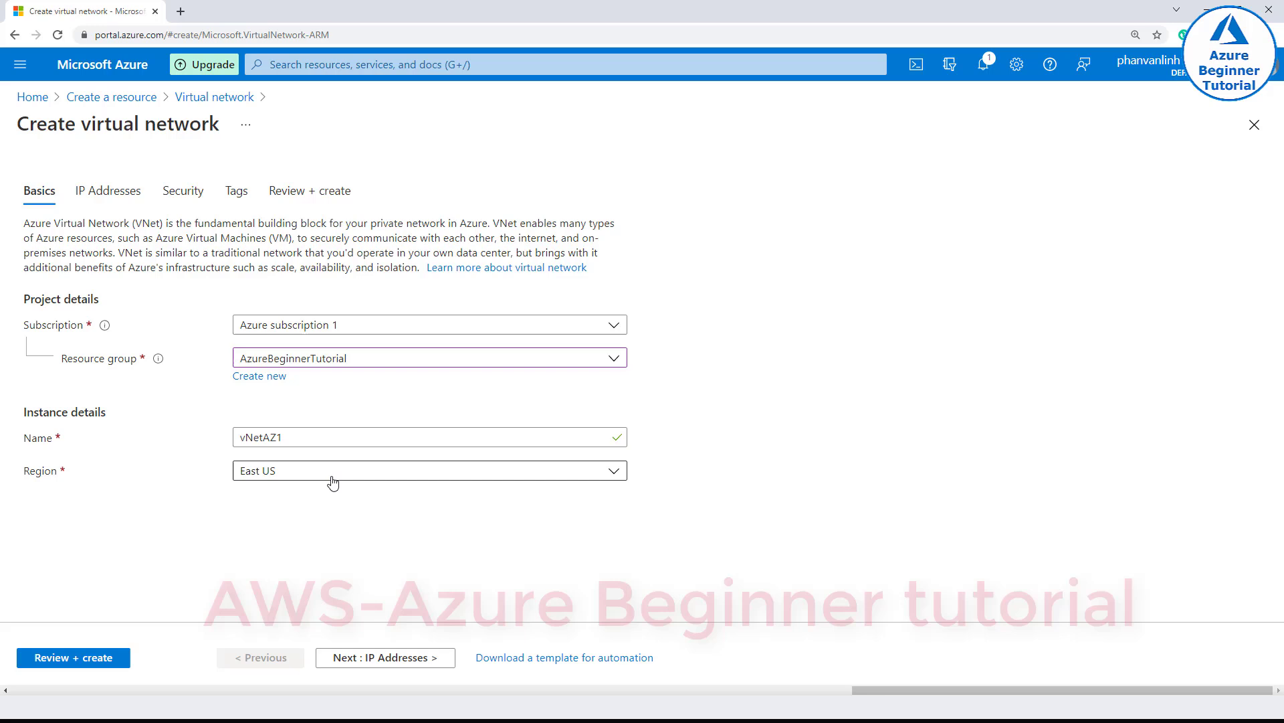
- Choose East US as the region and proceed to the virtual network's IP address settings
left_click(263, 473)
left_click(257, 371)
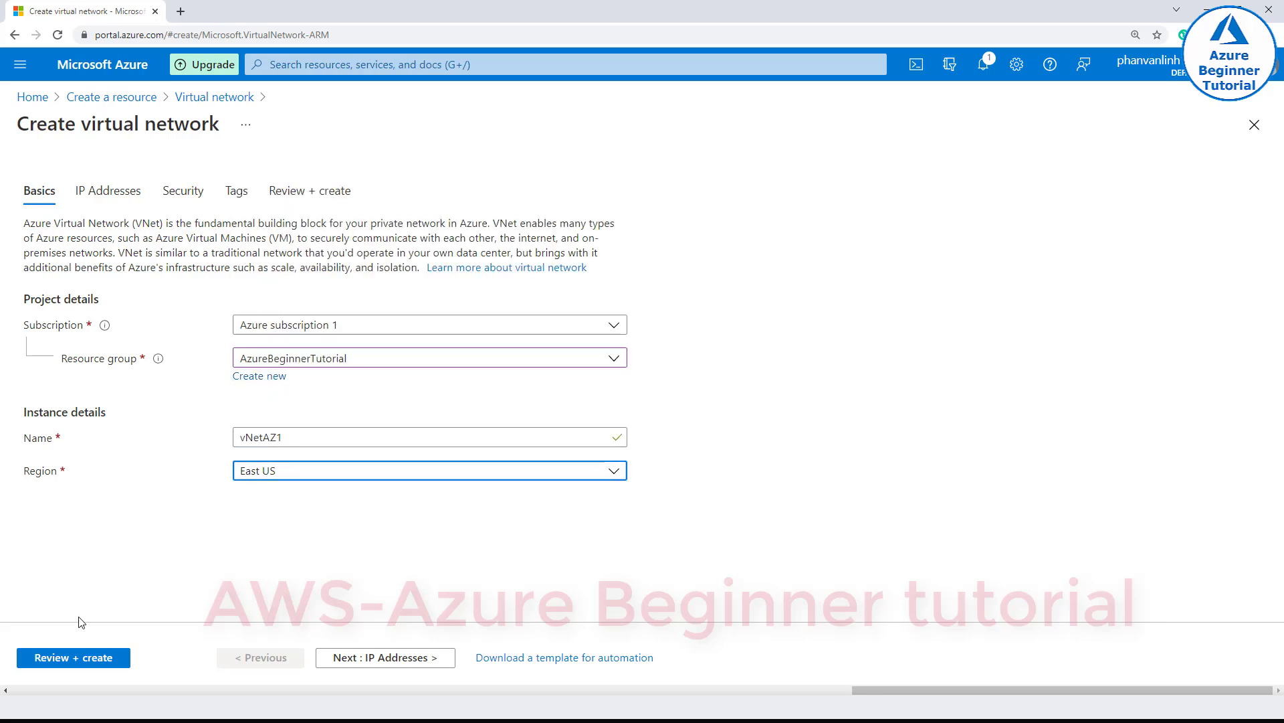
left_click(386, 658)
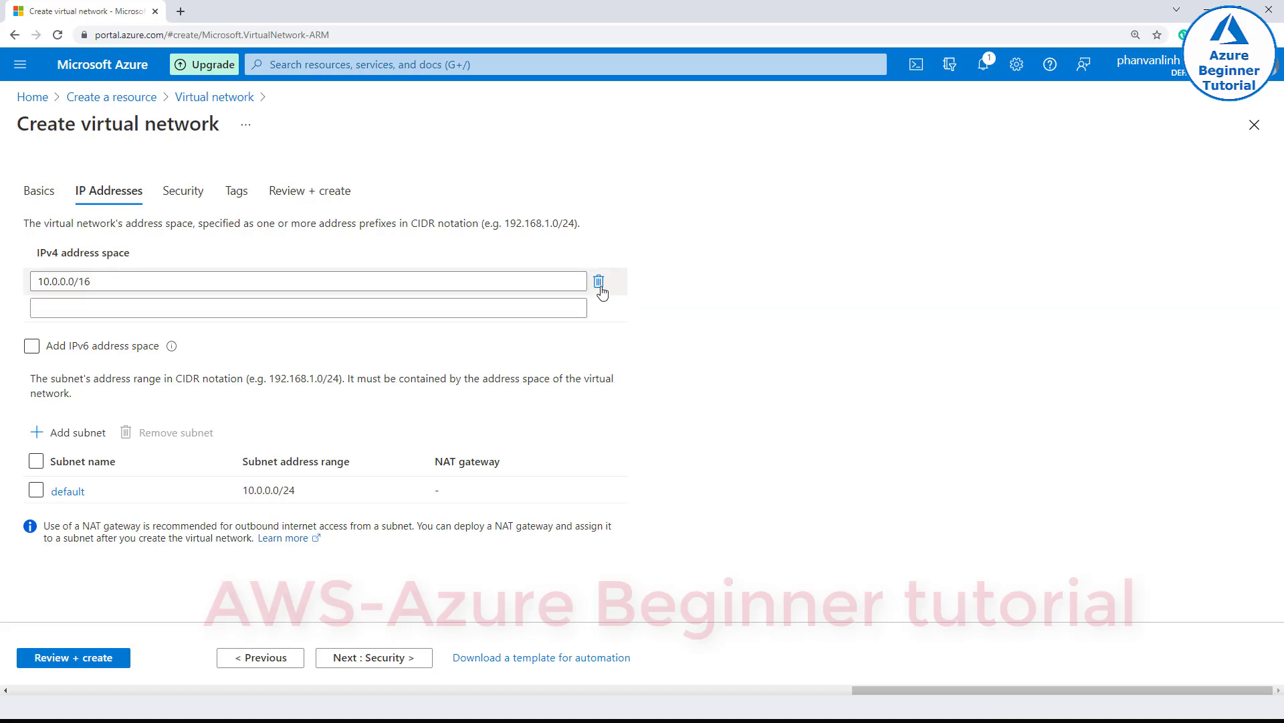
- Delete the default IPv4 address space and enter 192.168.0.0/16 in its place
left_click(598, 282)
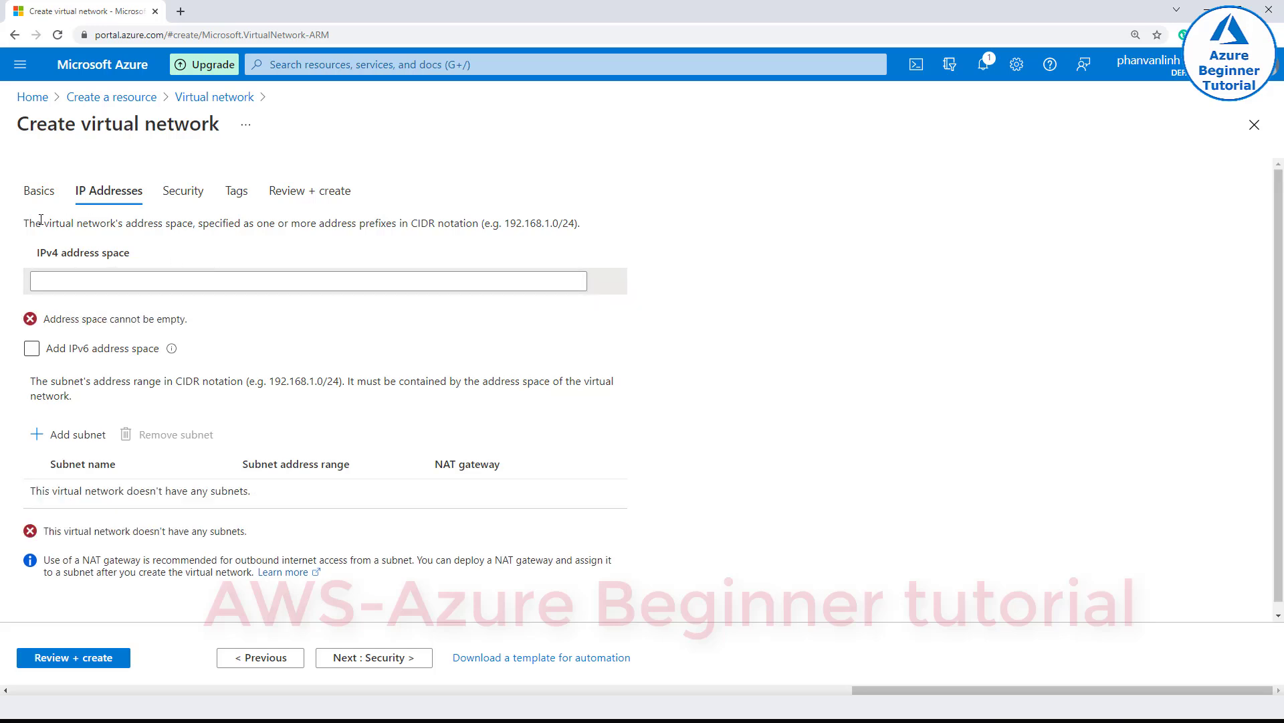
left_click_drag(24, 225, 567, 223)
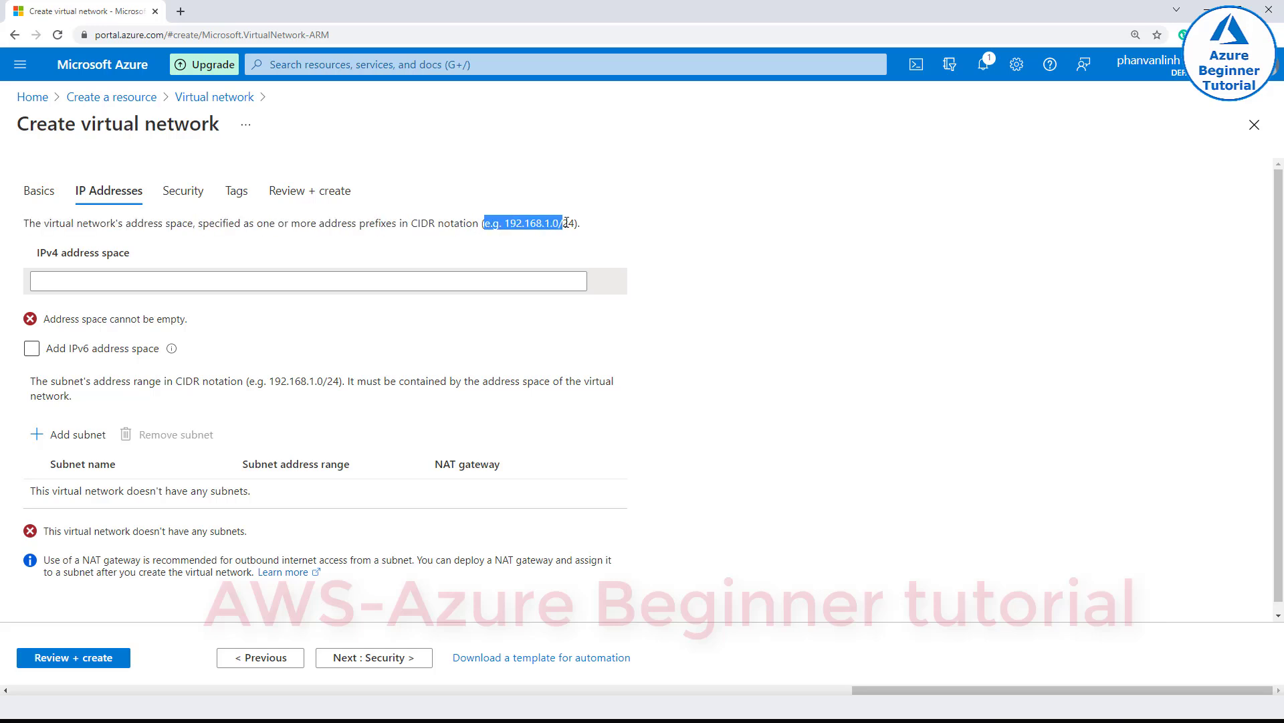
left_click(415, 280)
type("1")
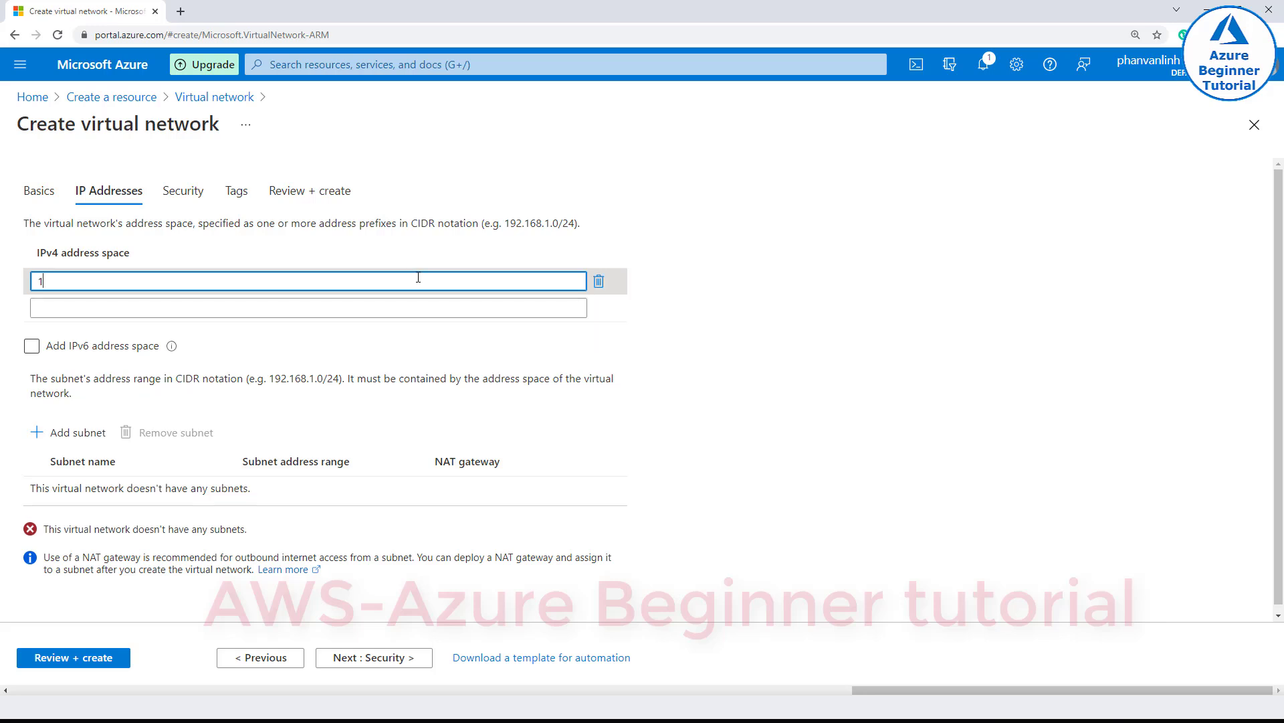
type("92.168.")
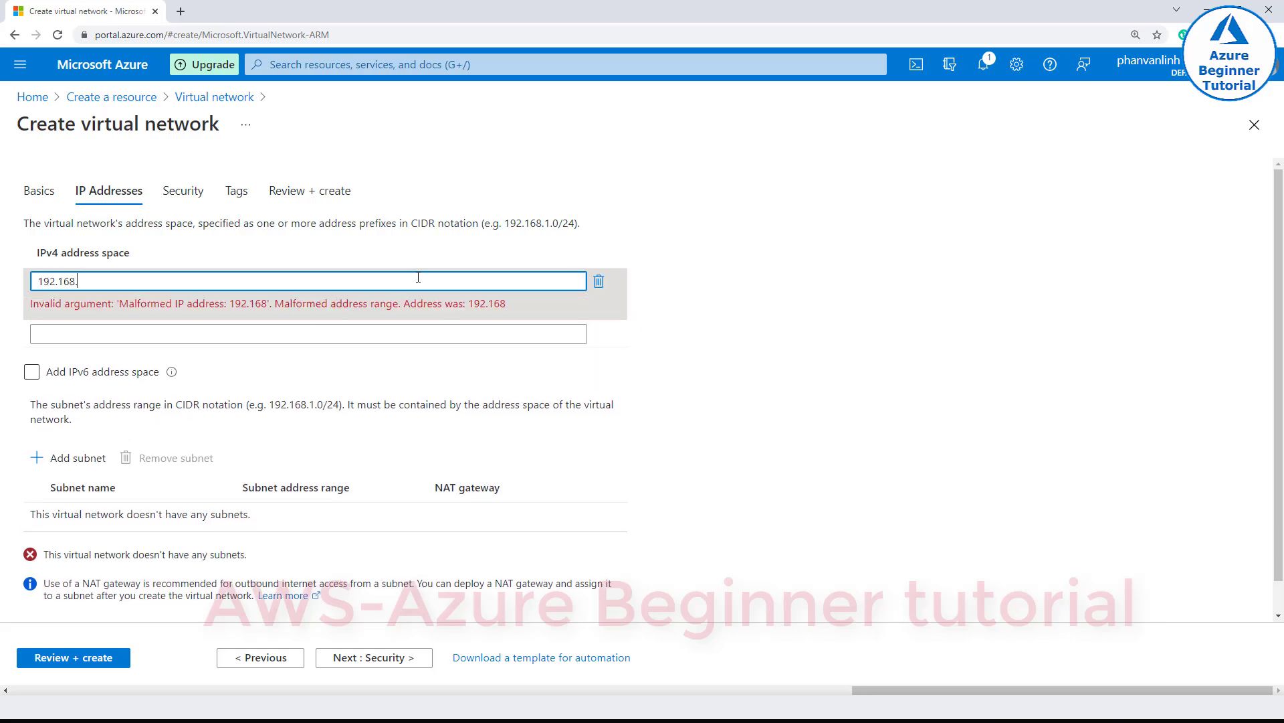
type("0.0/")
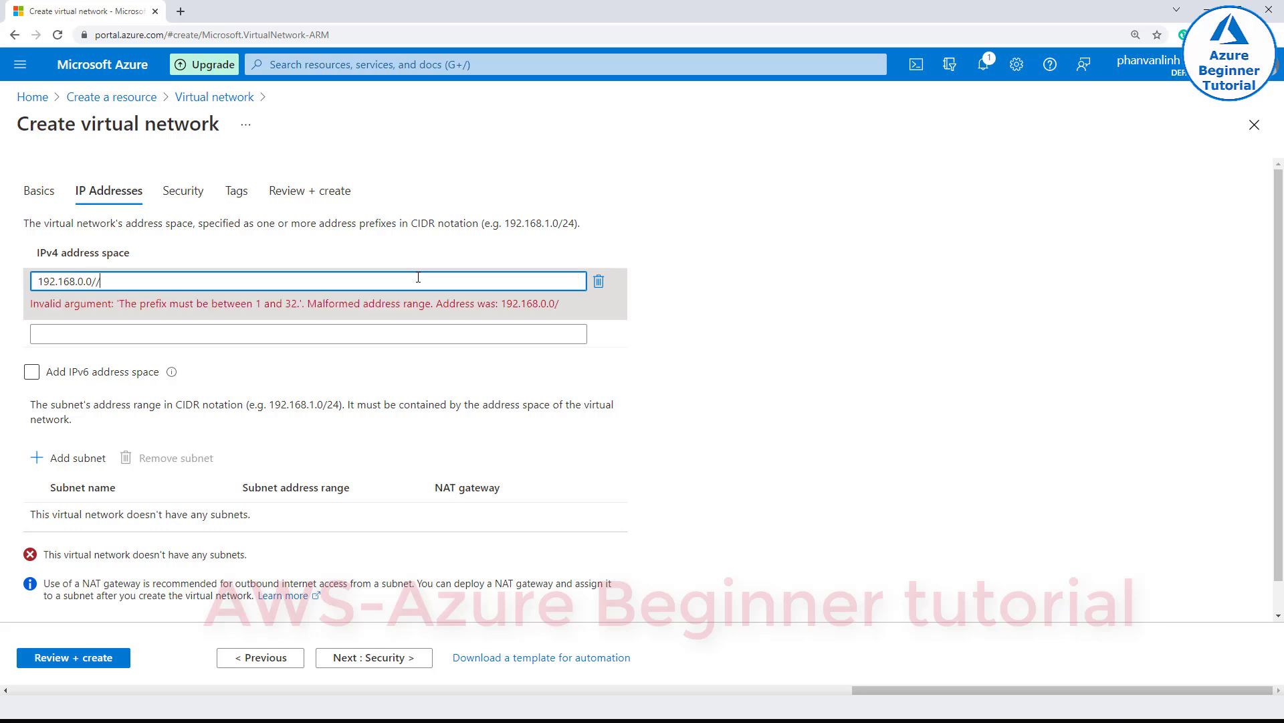
type("16")
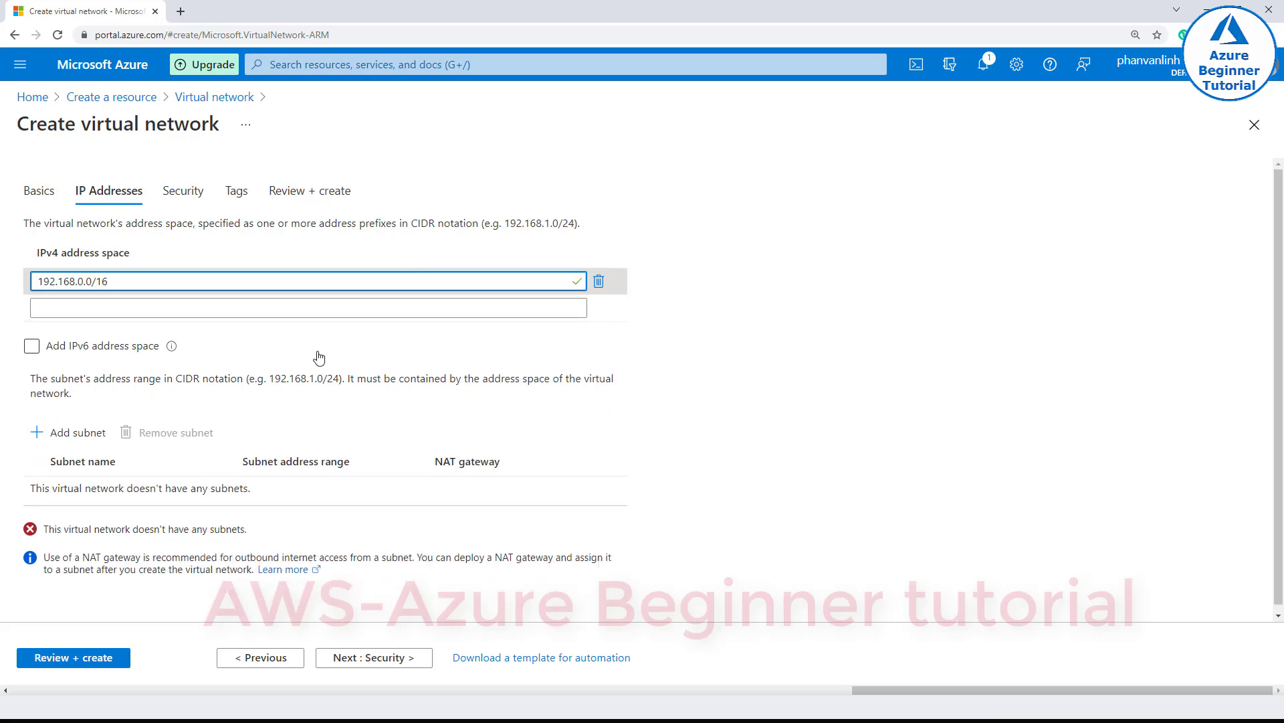
left_click(151, 394)
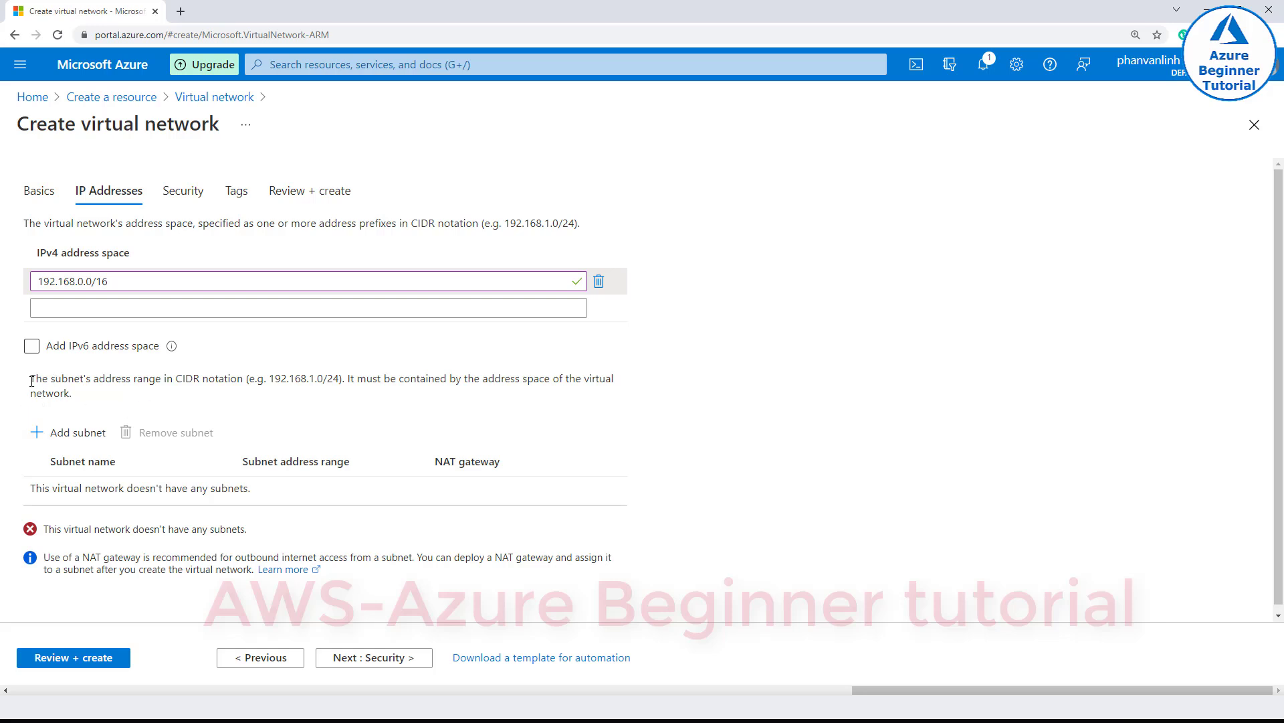
left_click_drag(30, 381, 175, 379)
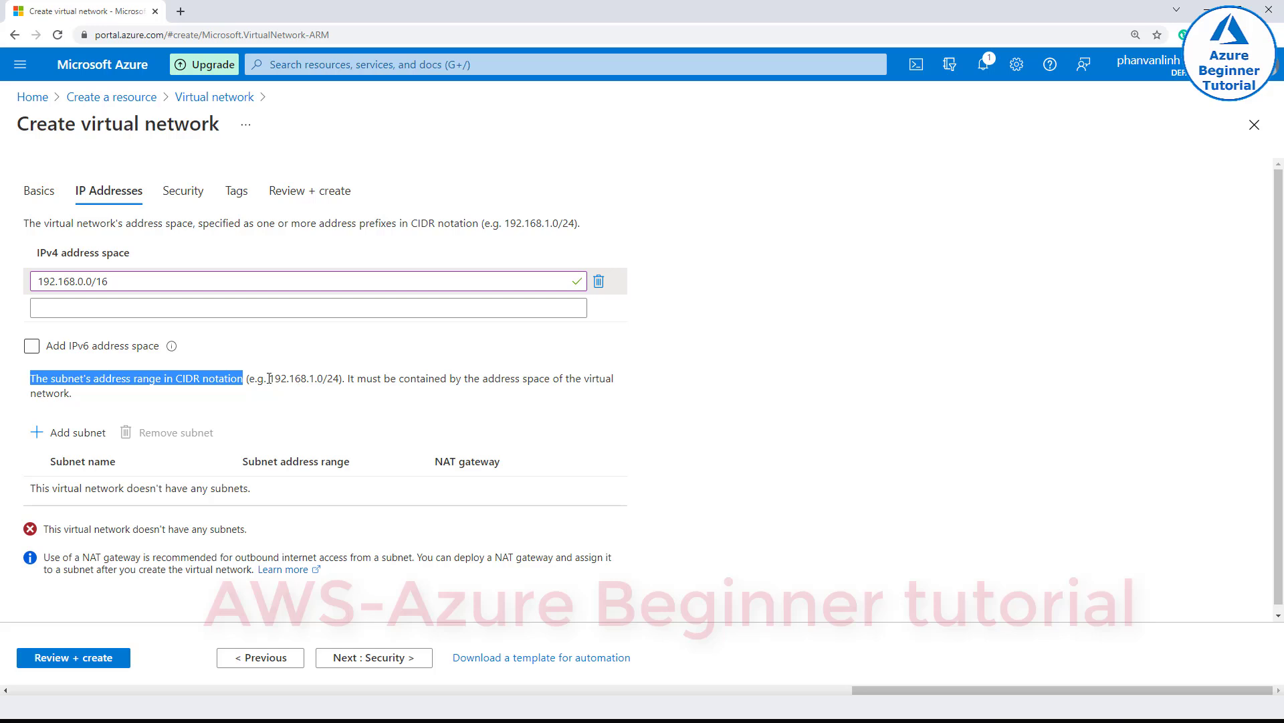
left_click_drag(270, 378, 577, 384)
left_click_drag(48, 394, 30, 393)
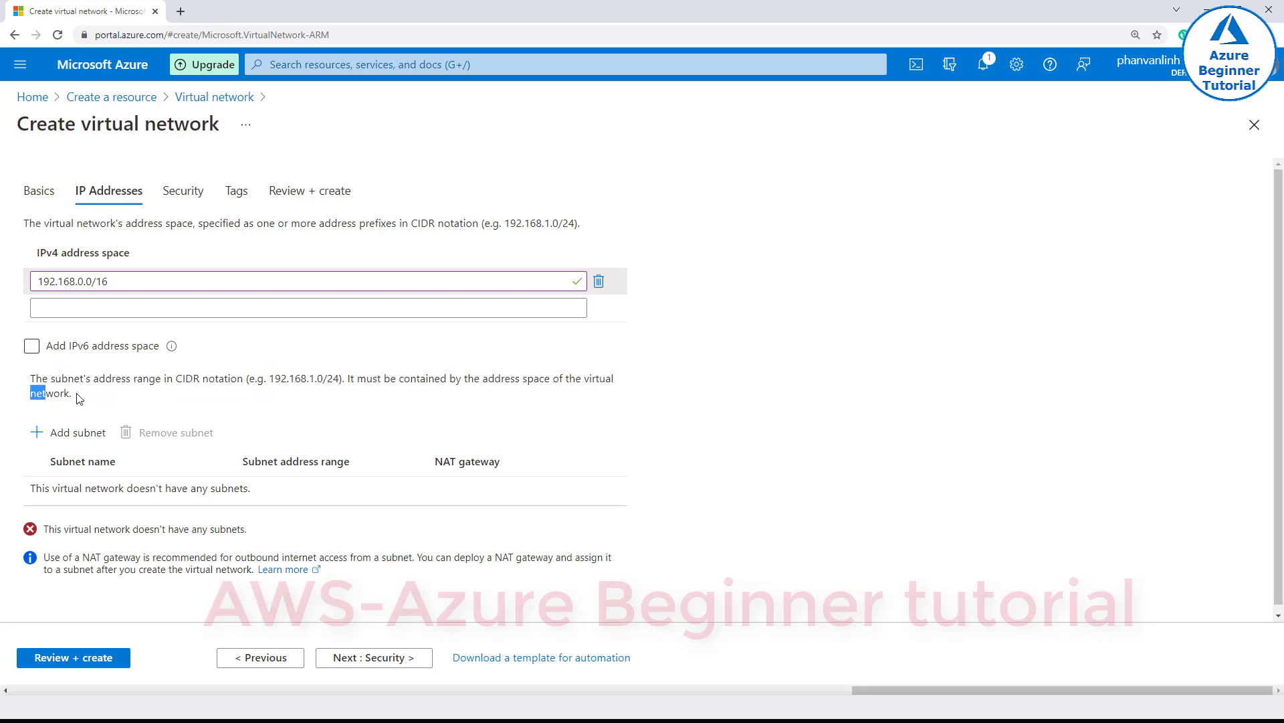
- Start a new subnet and name it SubAZ11, copying the name from the Notepad notes
left_click(74, 433)
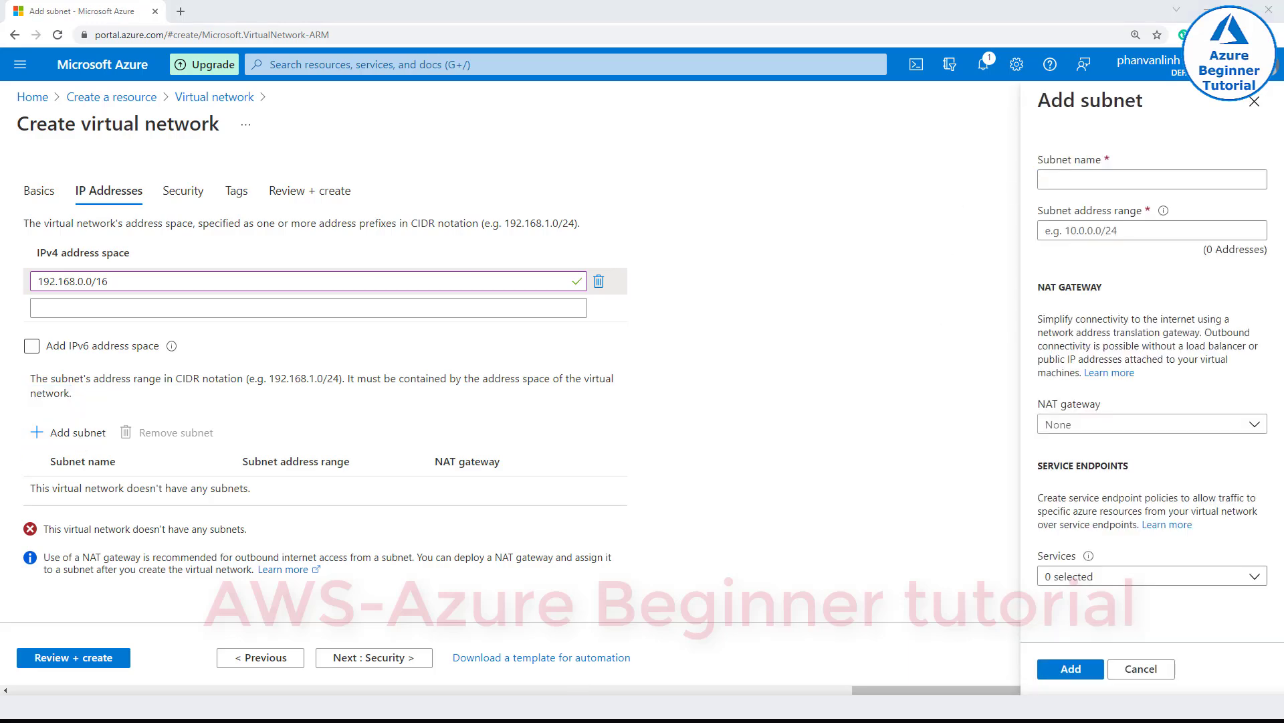
key("alt+Tab")
double_click(153, 331)
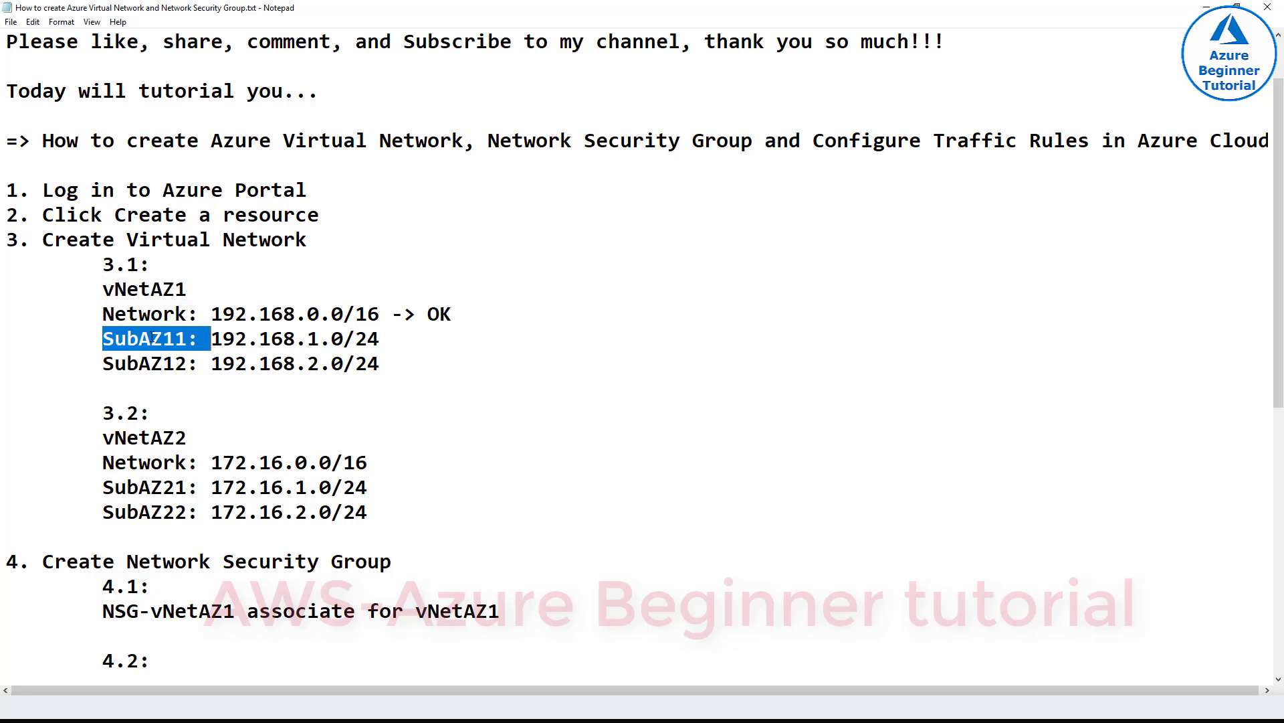
right_click(155, 334)
left_click(186, 339)
left_click_drag(186, 339, 102, 339)
right_click(112, 338)
left_click(153, 379)
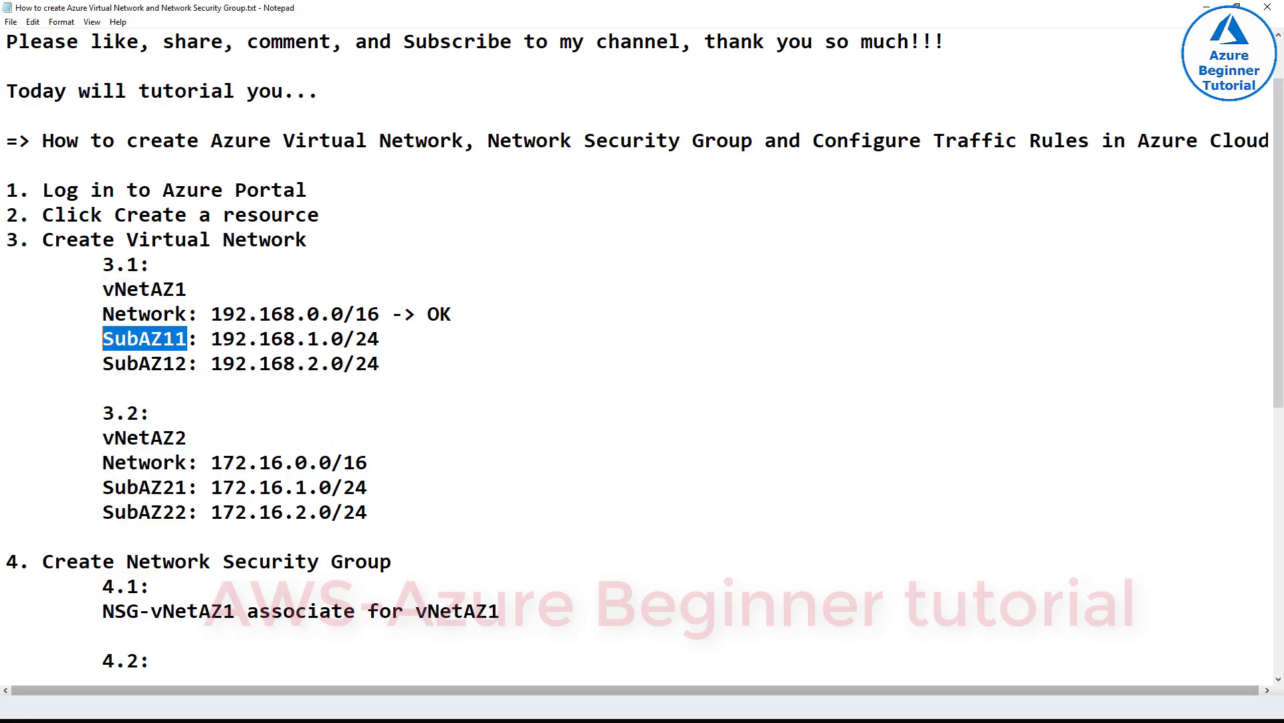
key("alt+Tab")
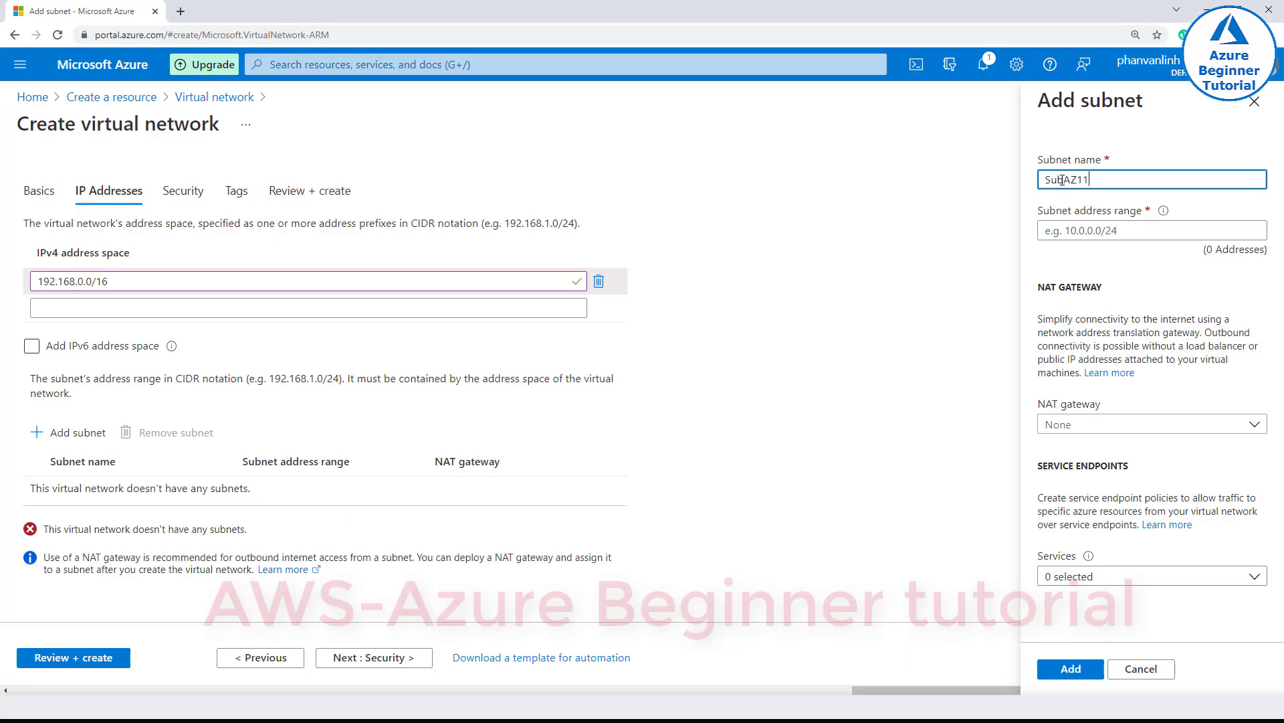
key("Tab")
- Copy SubAZ11's range 192.168.1.0/24 from the Notepad notes and enter it as the subnet address range
left_click(528, 673)
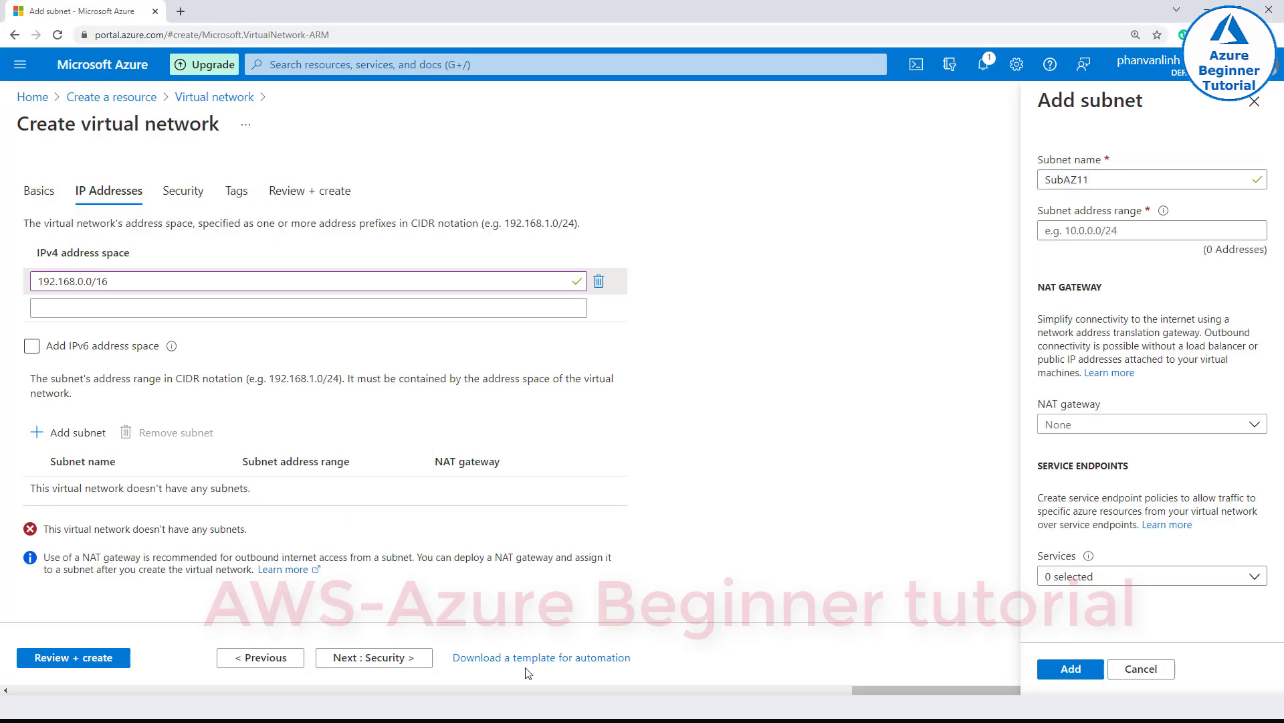
key("alt+Tab")
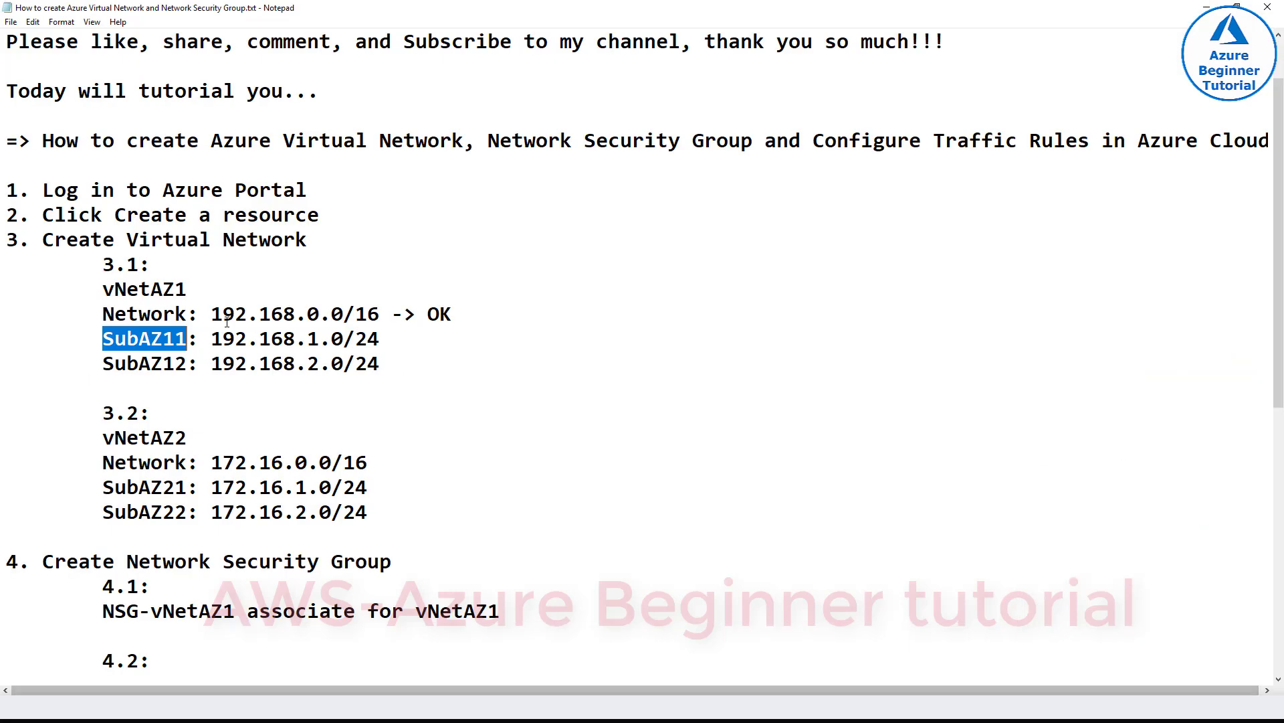
left_click_drag(212, 339, 379, 338)
right_click(345, 335)
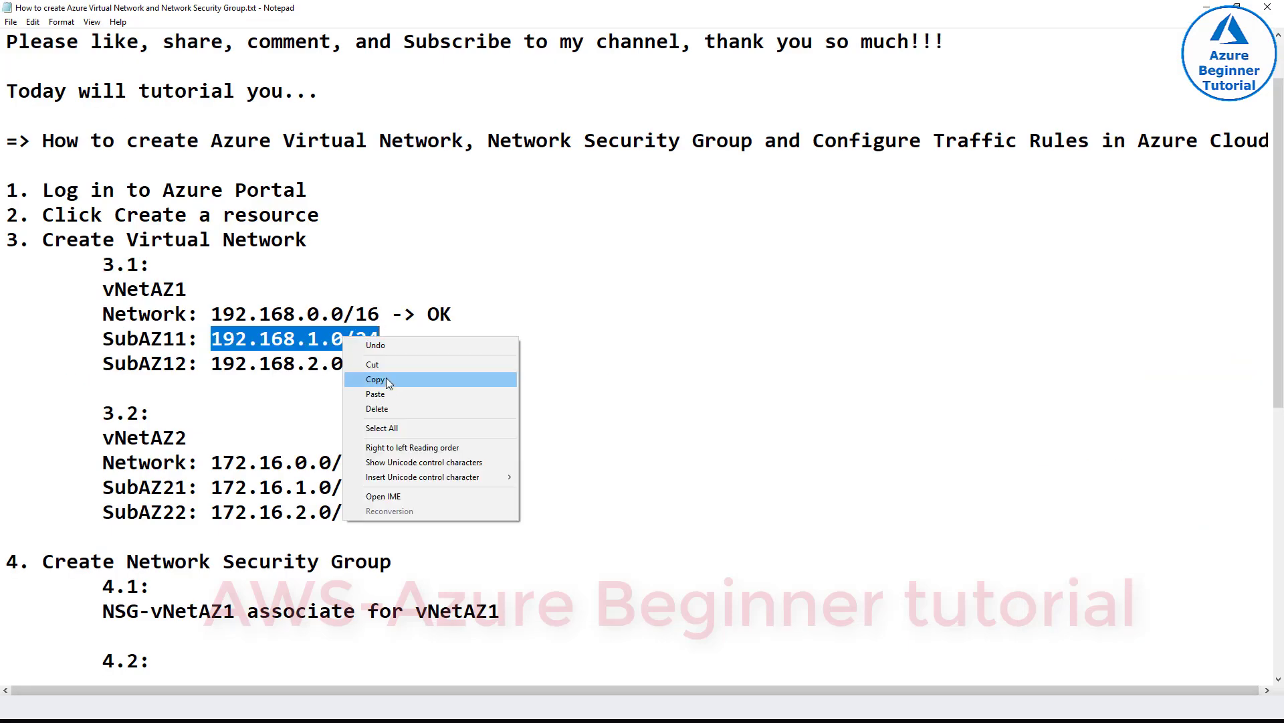
left_click(386, 378)
key("alt+Tab")
left_click(1057, 231)
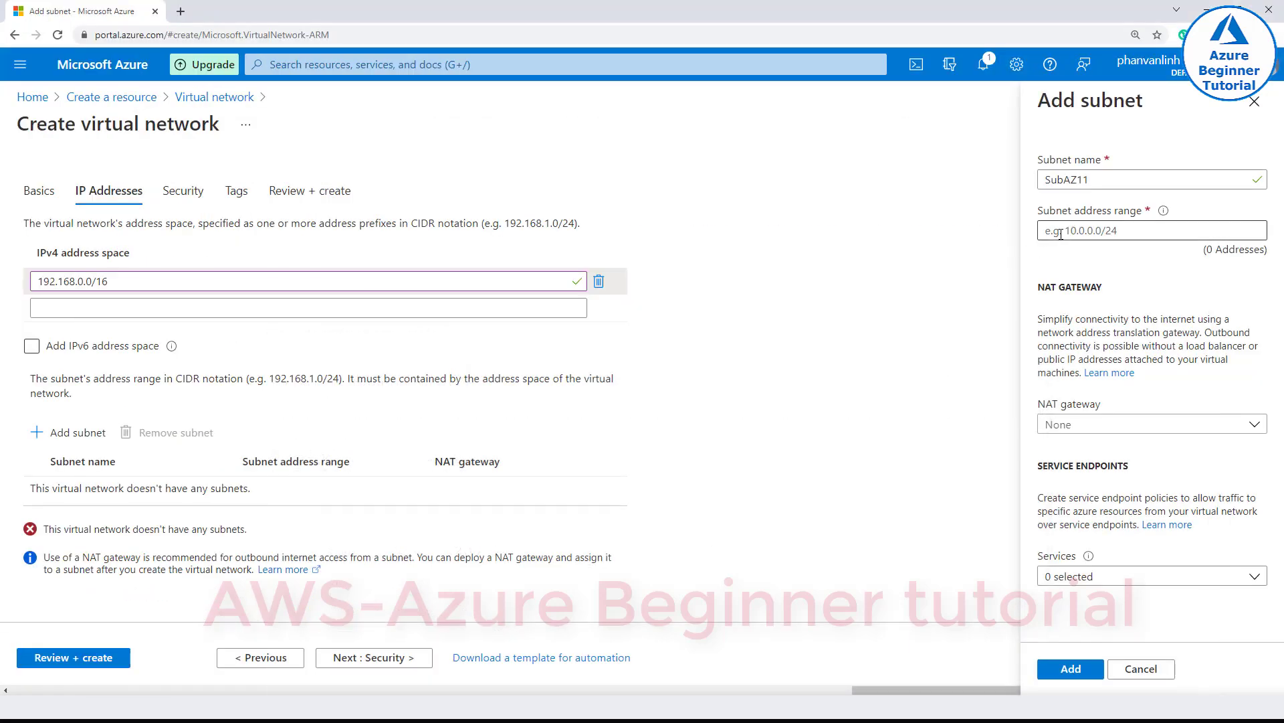
key("ctrl+v")
left_click(1049, 255)
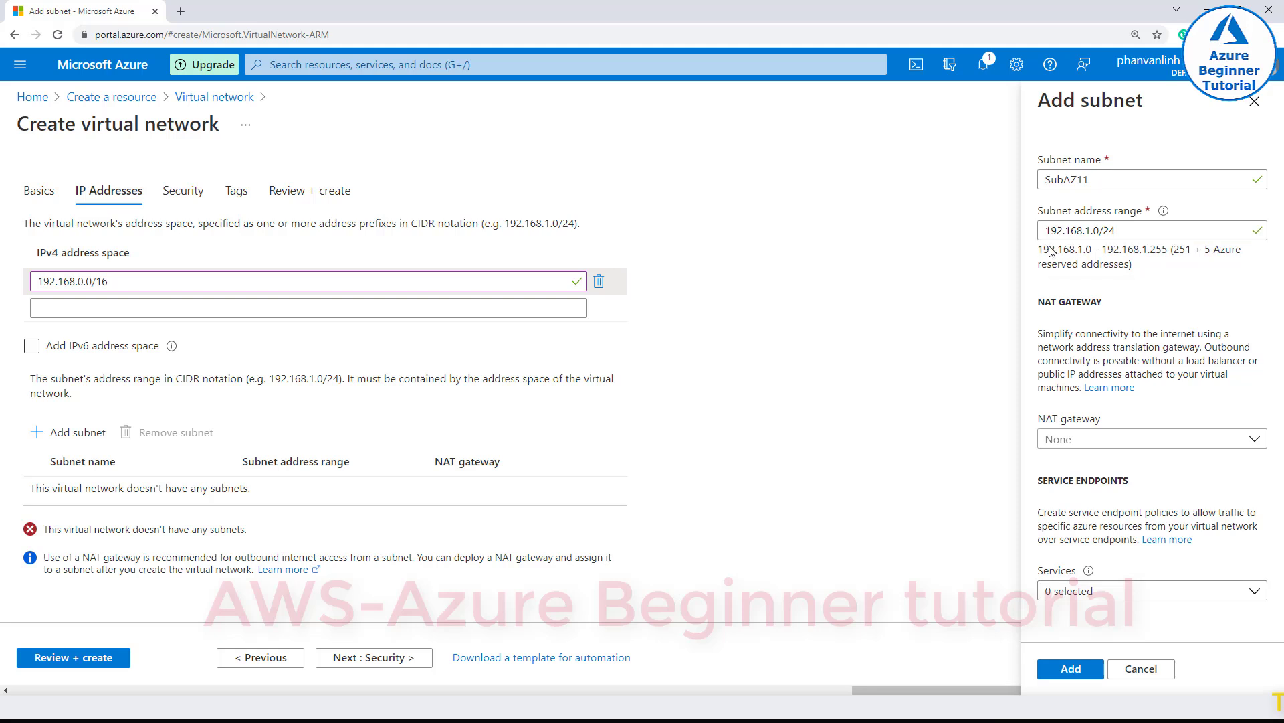
- Review the reserved addresses, NAT gateway and service endpoint details, and add subnet SubAZ11 to the virtual network
left_click_drag(1051, 251, 1128, 268)
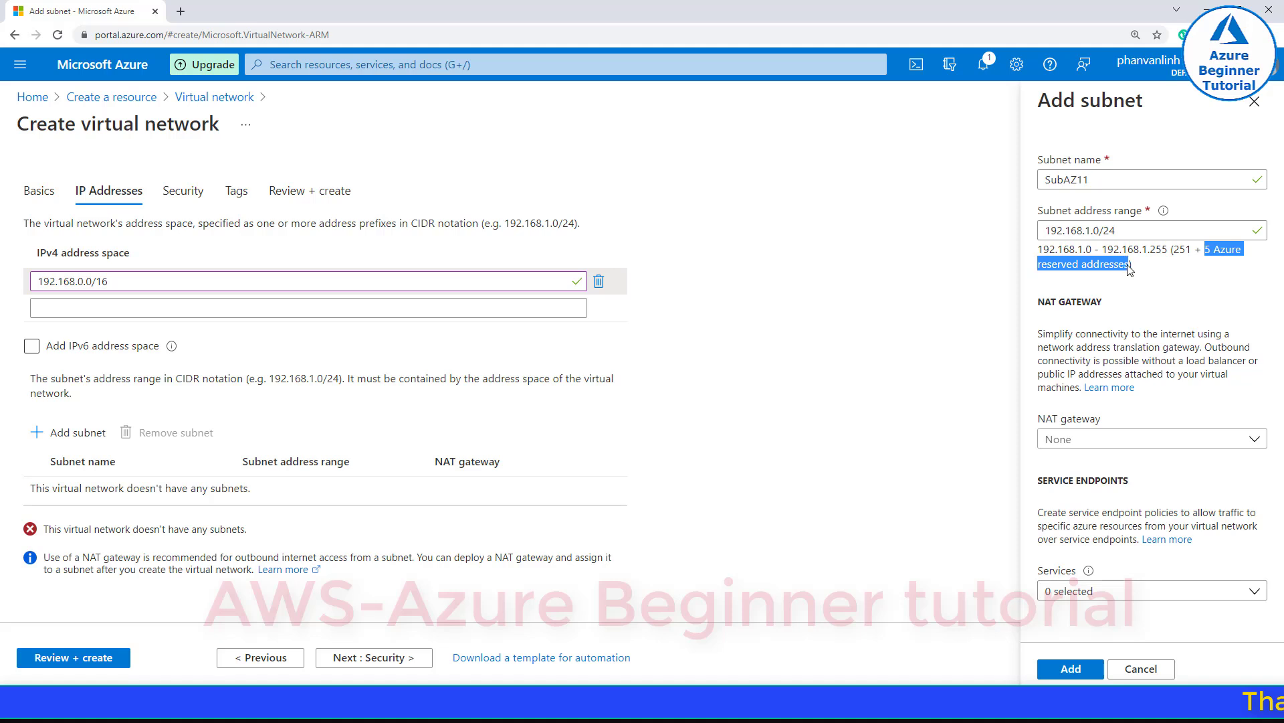
left_click(1102, 295)
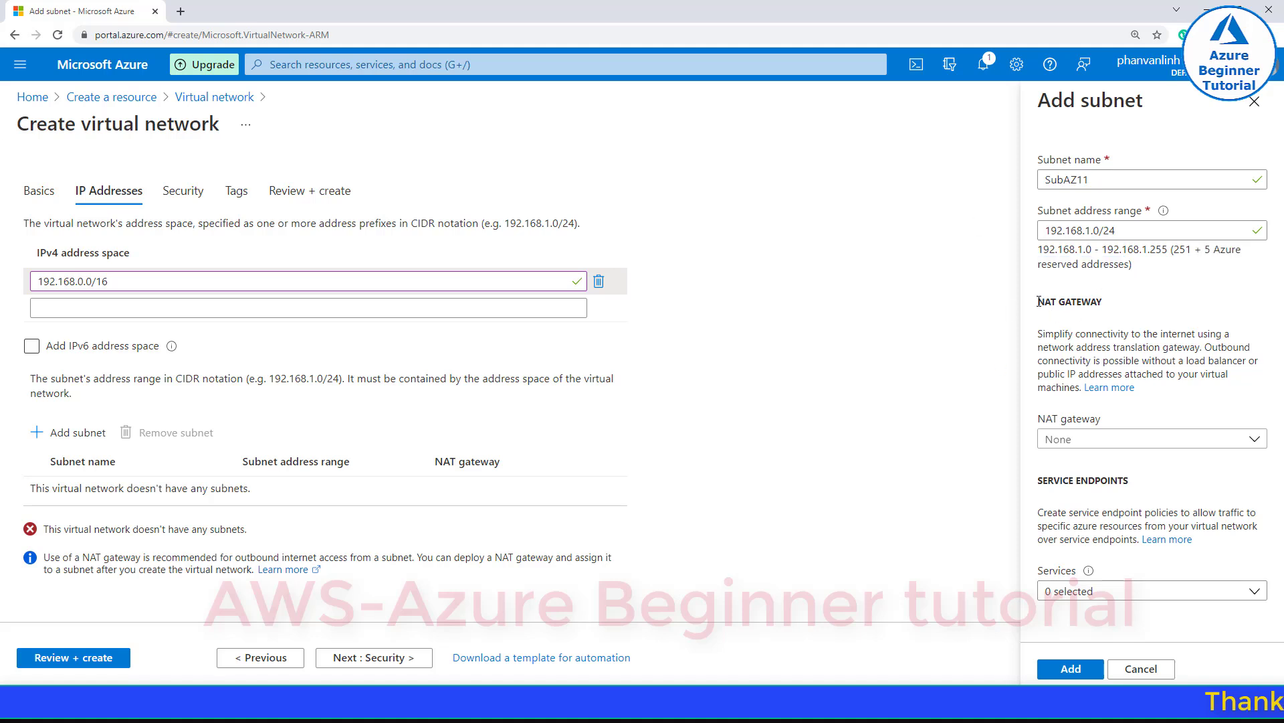
left_click_drag(1039, 301, 1102, 302)
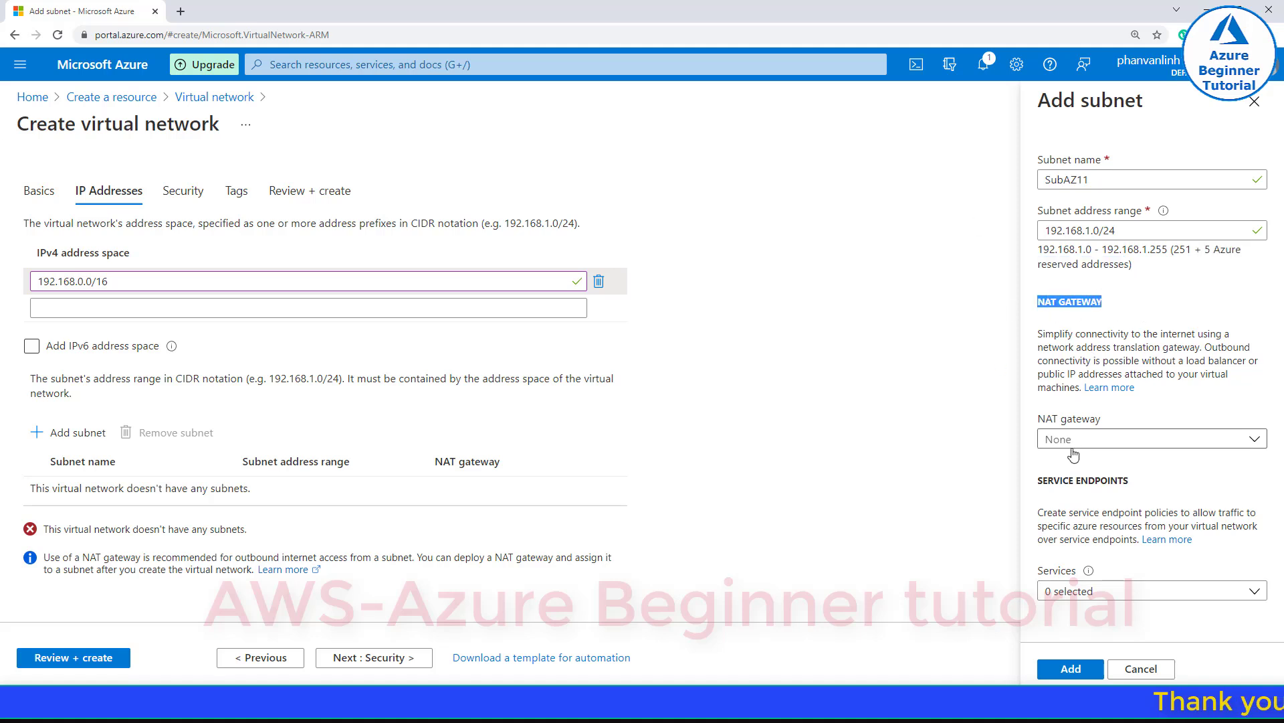
left_click_drag(1039, 479, 1130, 481)
left_click(1088, 517)
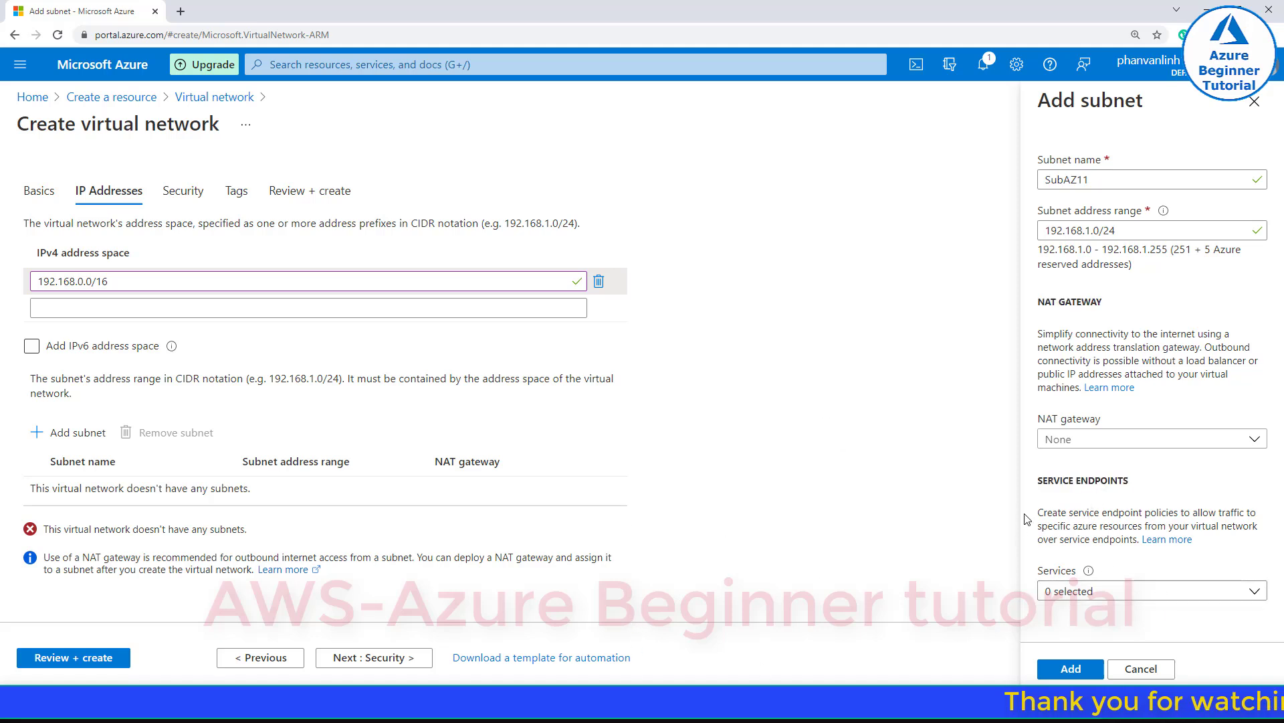
left_click(1070, 669)
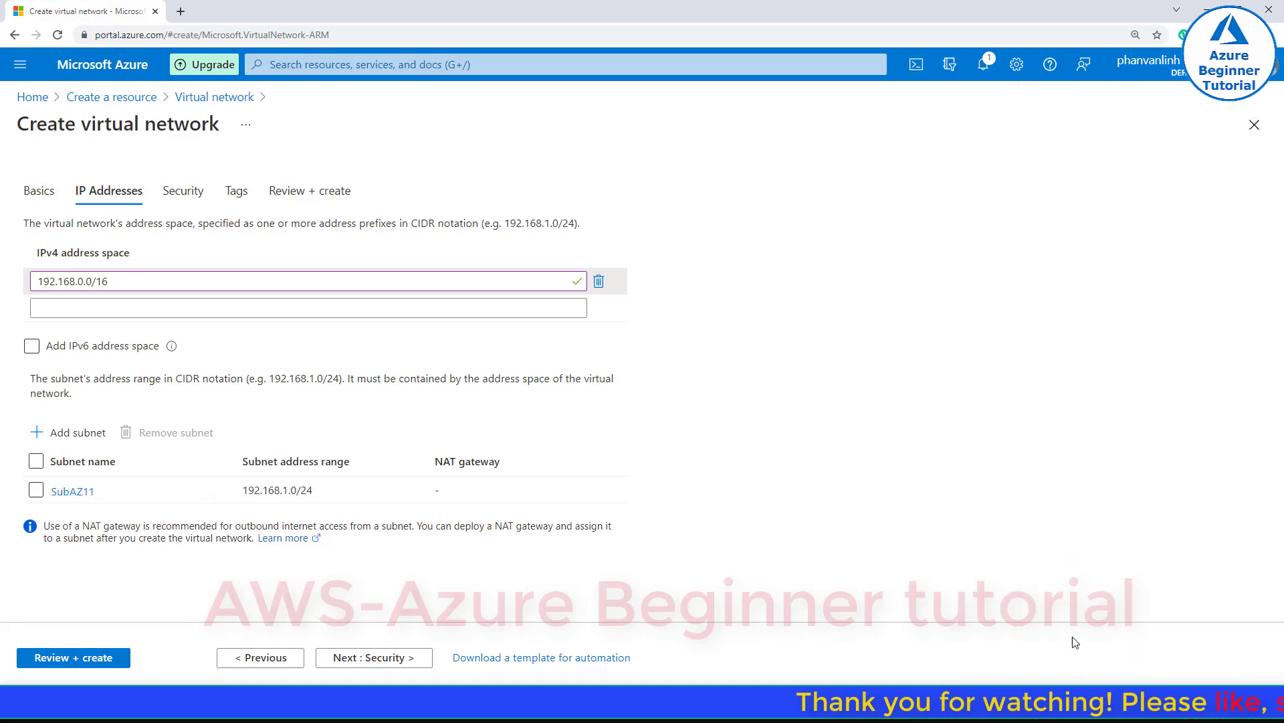
double_click(74, 489)
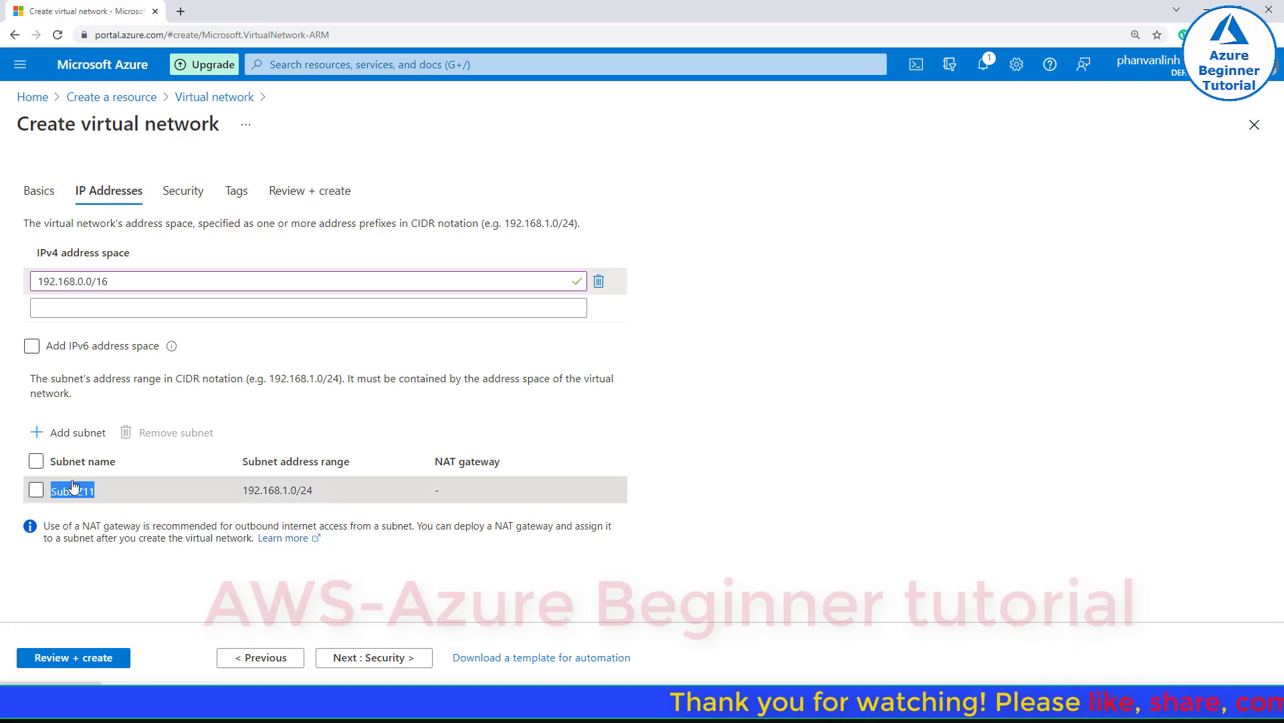
- Start a second subnet and name it SubAZ12, copying the name from the Notepad notes
left_click(78, 432)
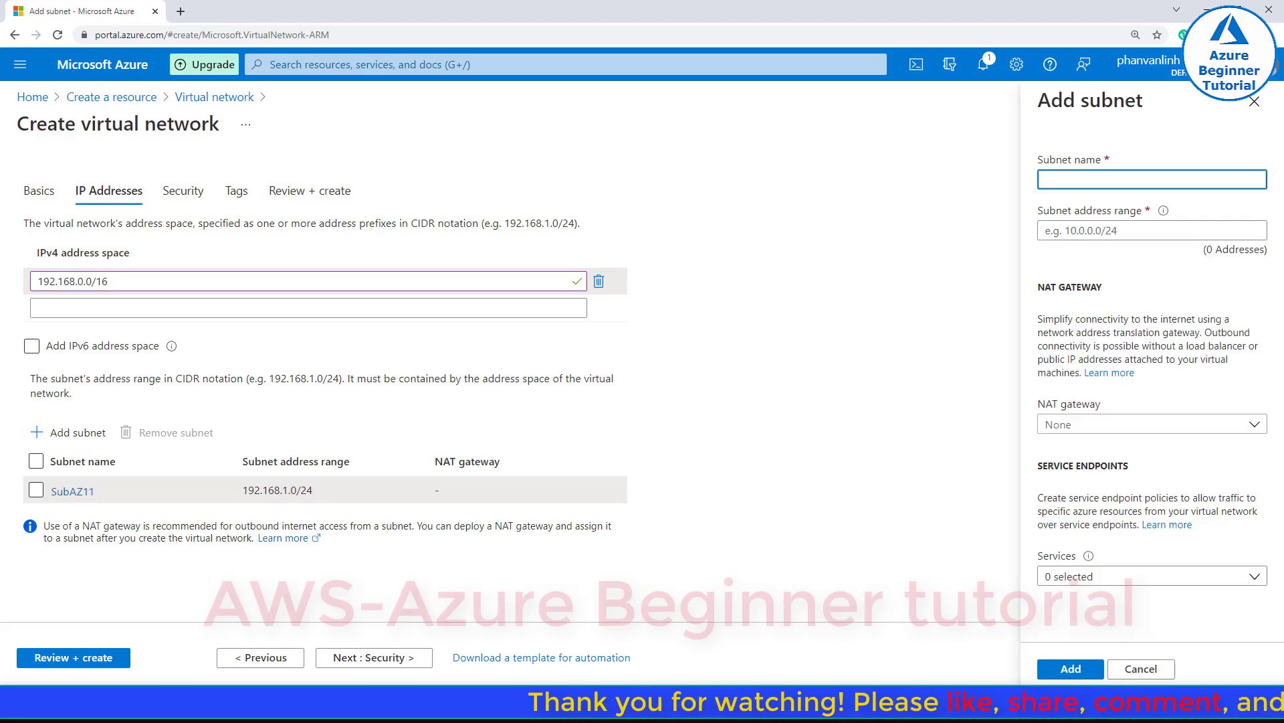
key("alt+Tab")
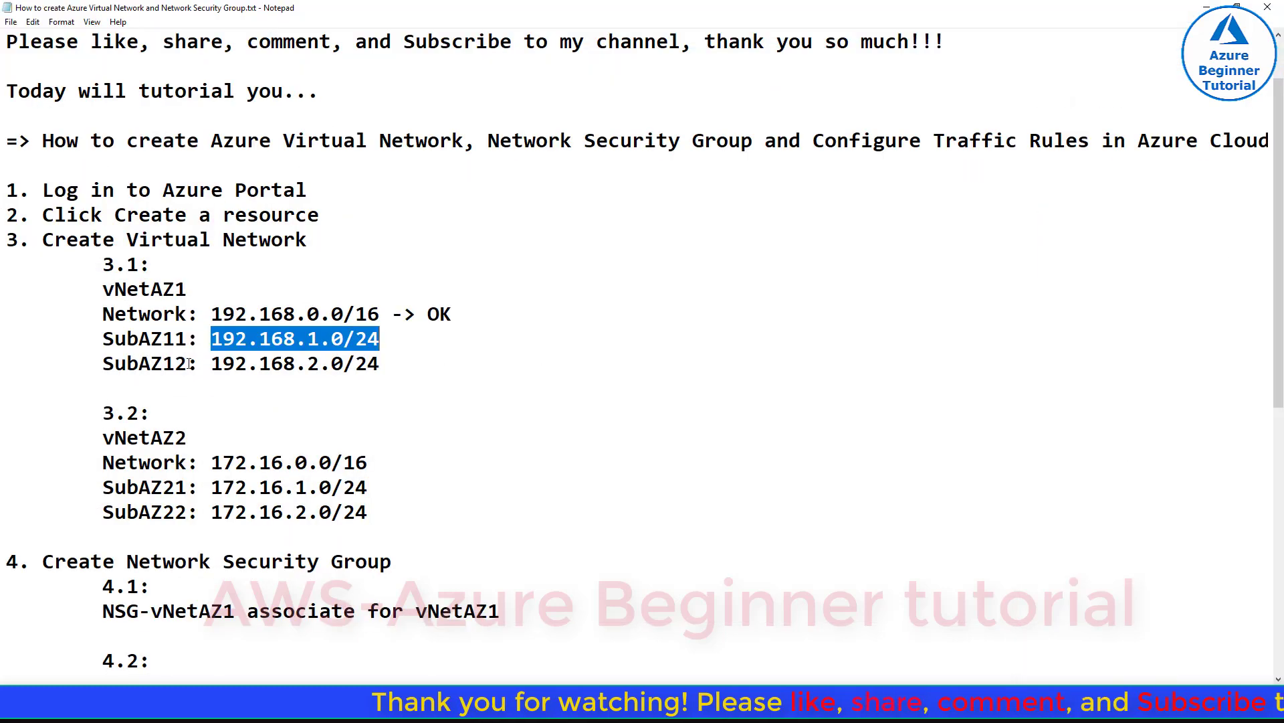
double_click(188, 363)
right_click(131, 365)
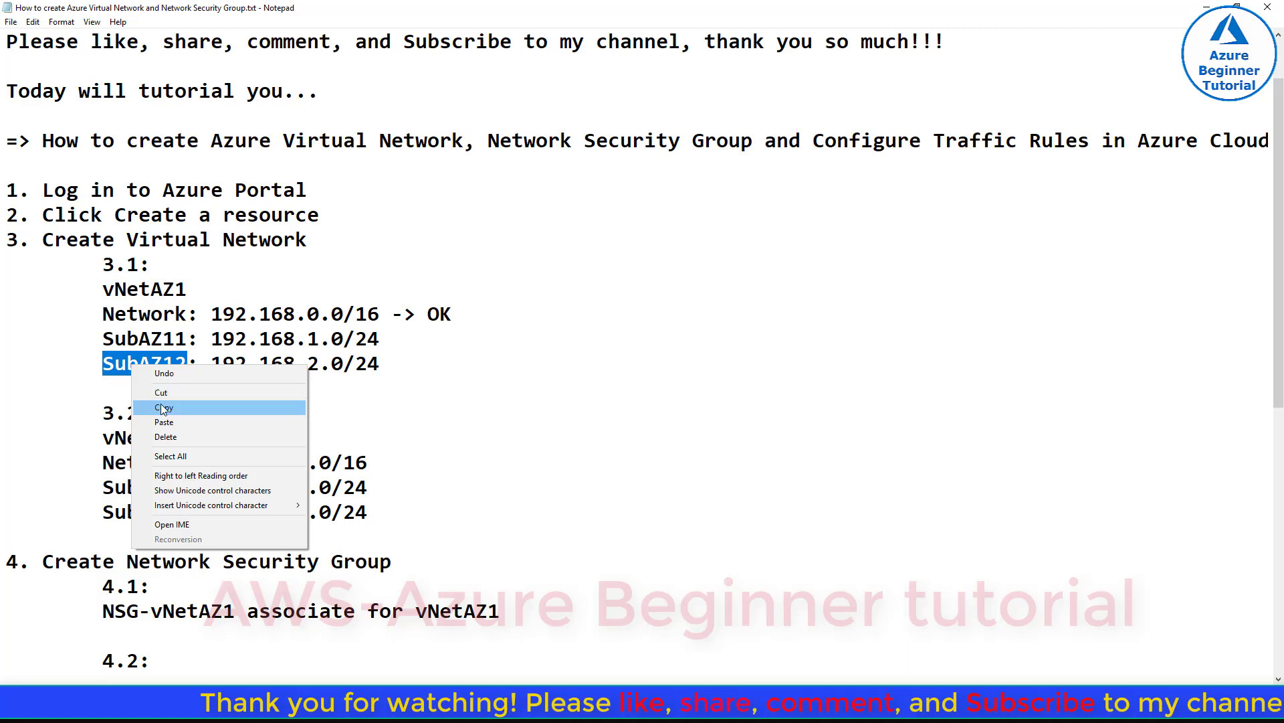
left_click(162, 408)
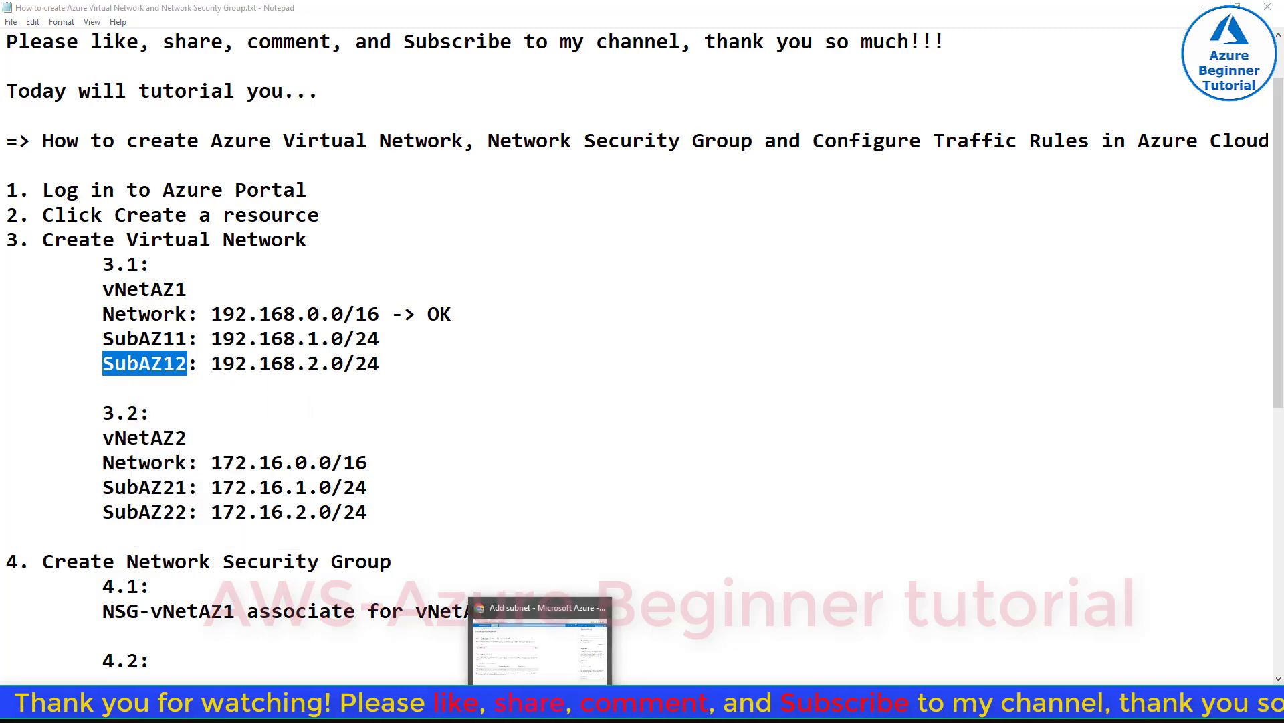
left_click(539, 710)
key("ctrl+v")
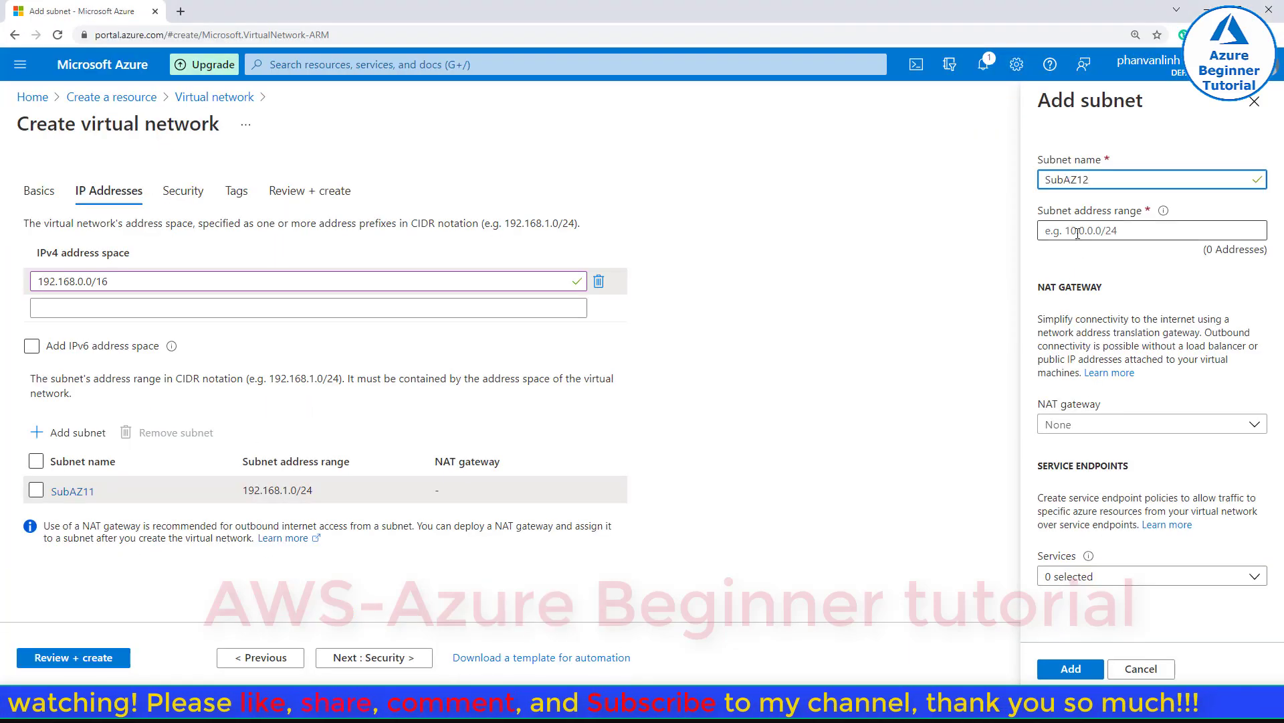
- Enter 192.168.2.0/24 as SubAZ12's address range, check the resulting IP range, and add the subnet to the virtual network
left_click(1077, 231)
type("192")
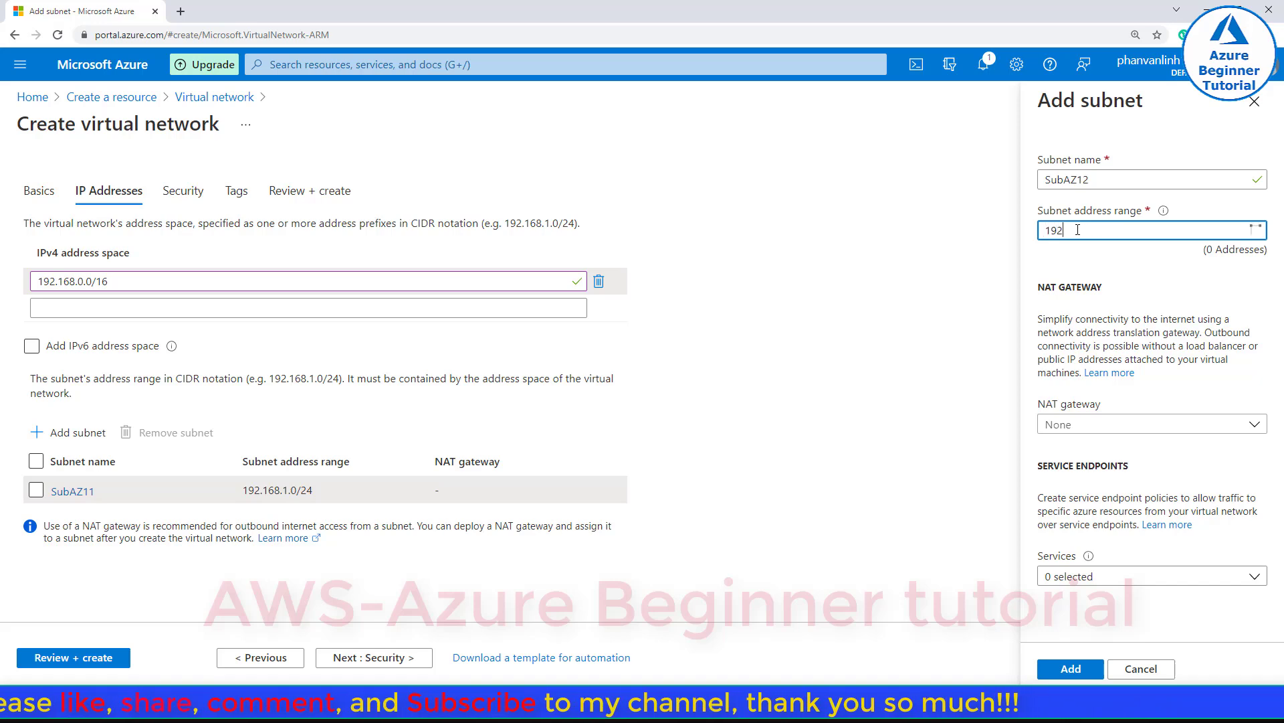
type(".168.")
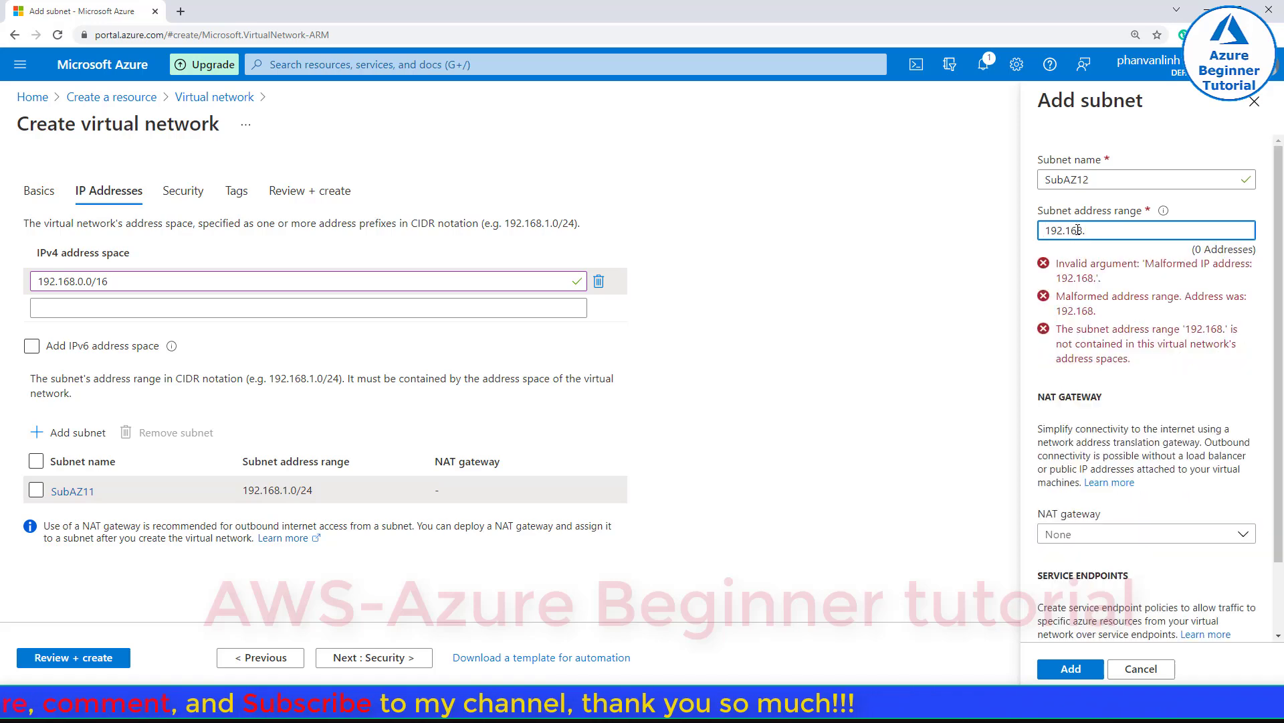
type("2.")
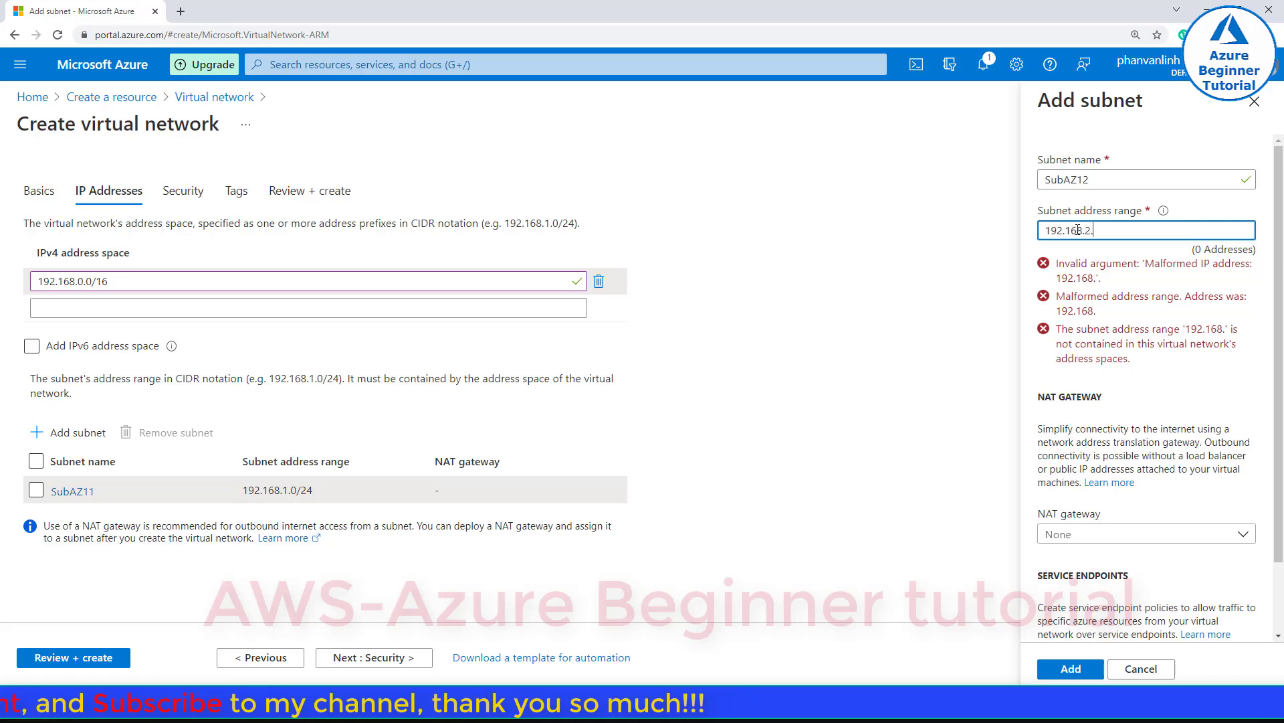
type("0/2")
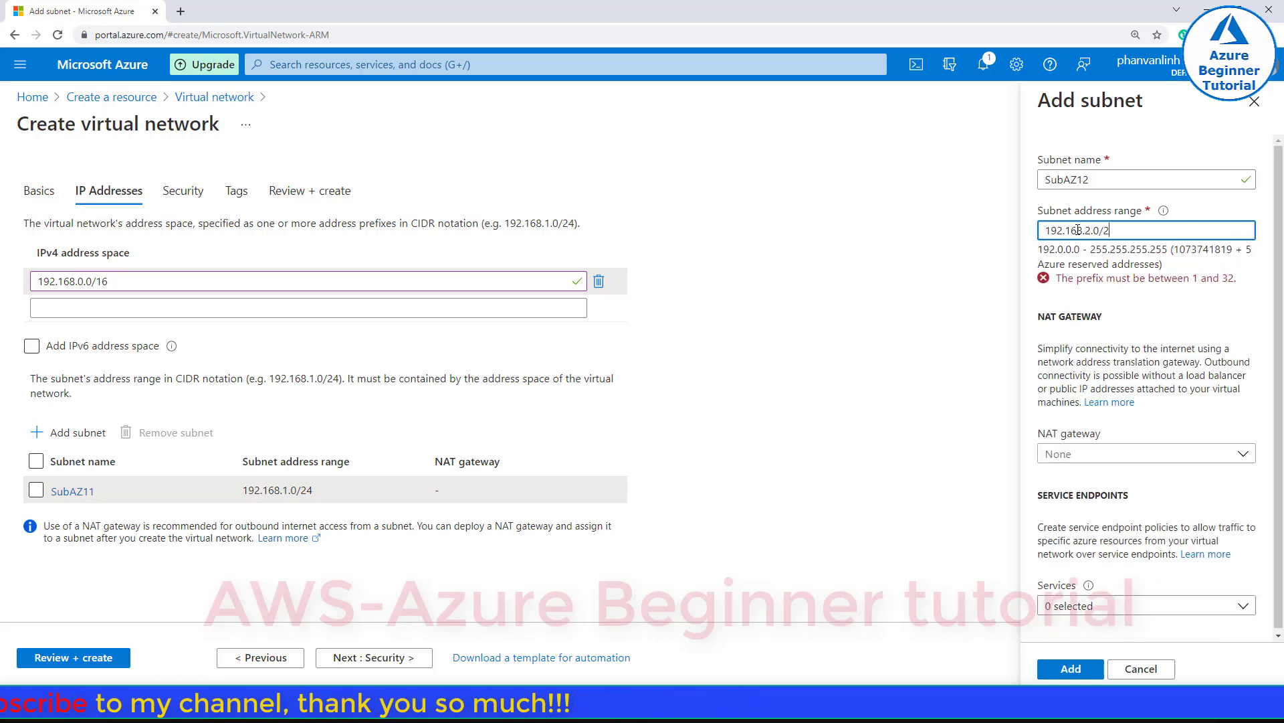
type("4")
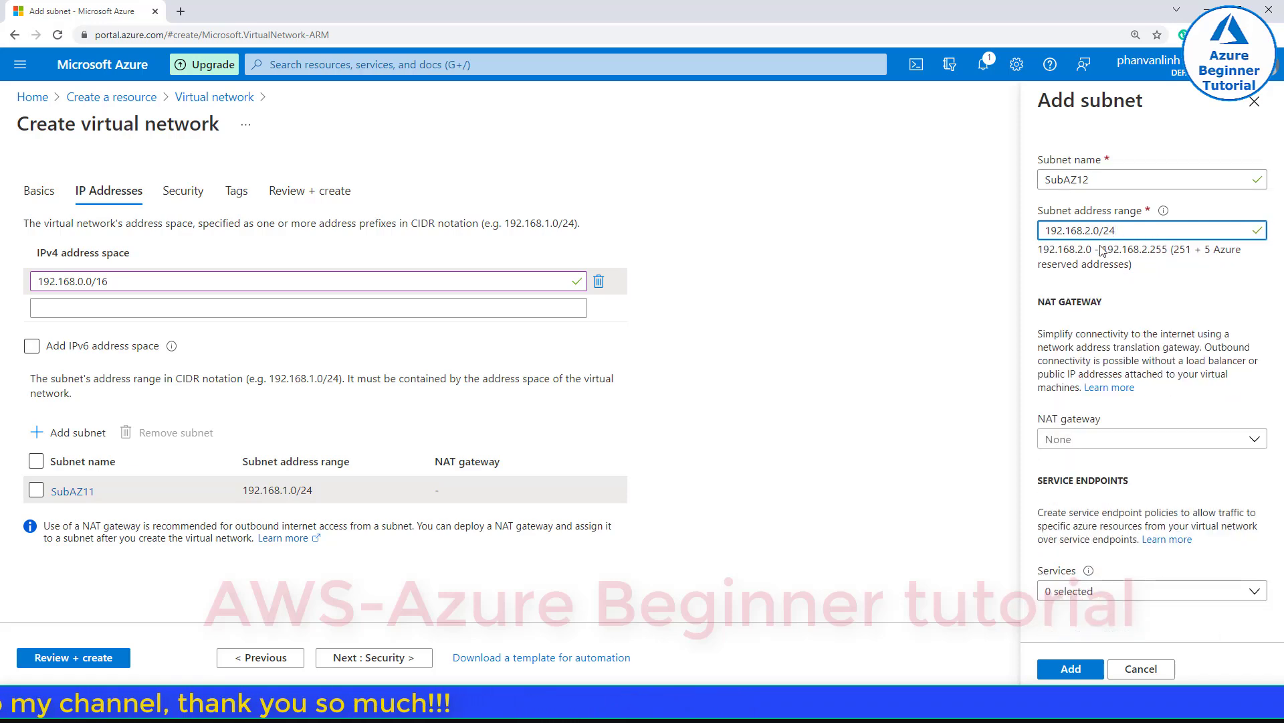
left_click_drag(1038, 249, 1170, 250)
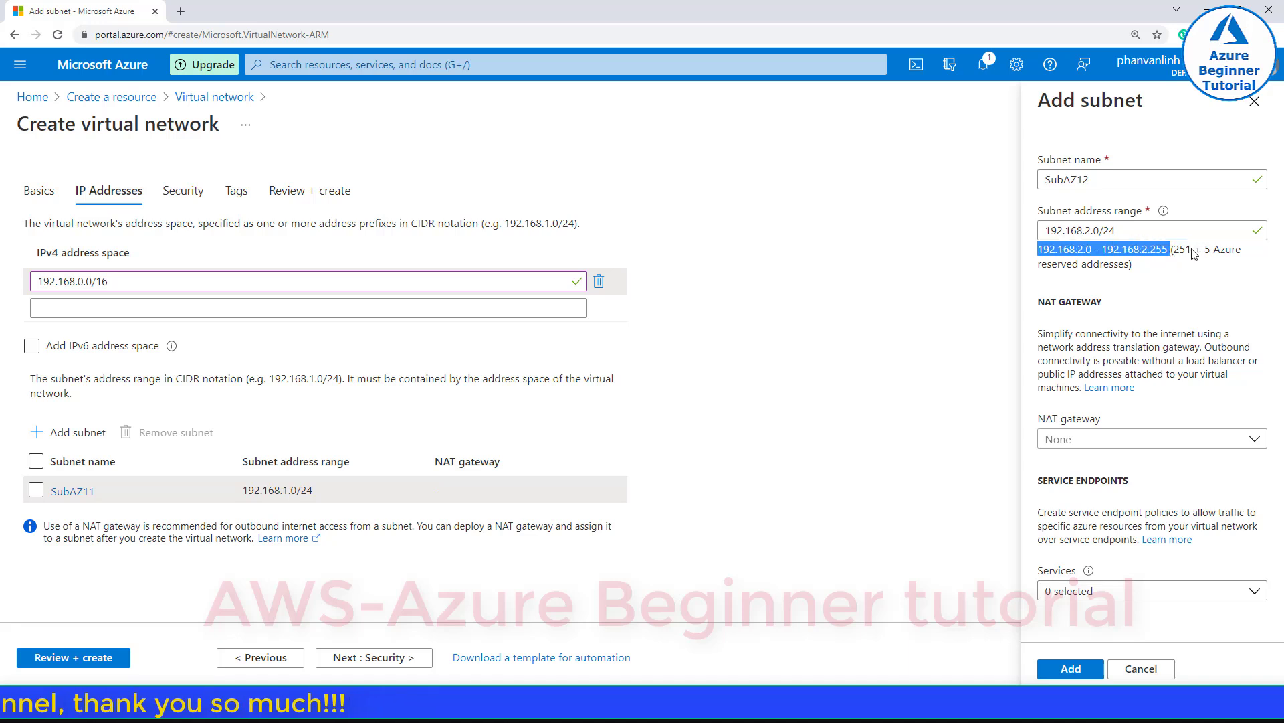
left_click(1194, 253)
left_click(1077, 671)
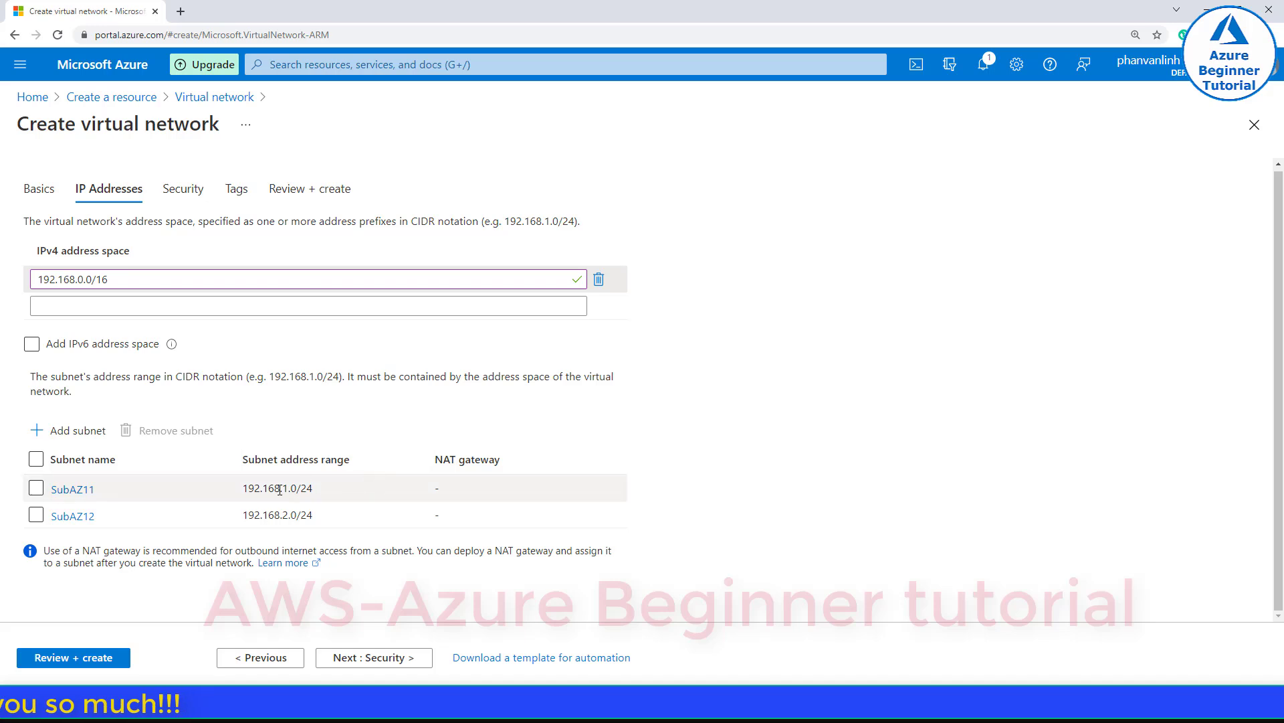
- Check the SubAZ11 and SubAZ12 entries in the subnet list and continue to the security settings
left_click_drag(316, 515, 182, 484)
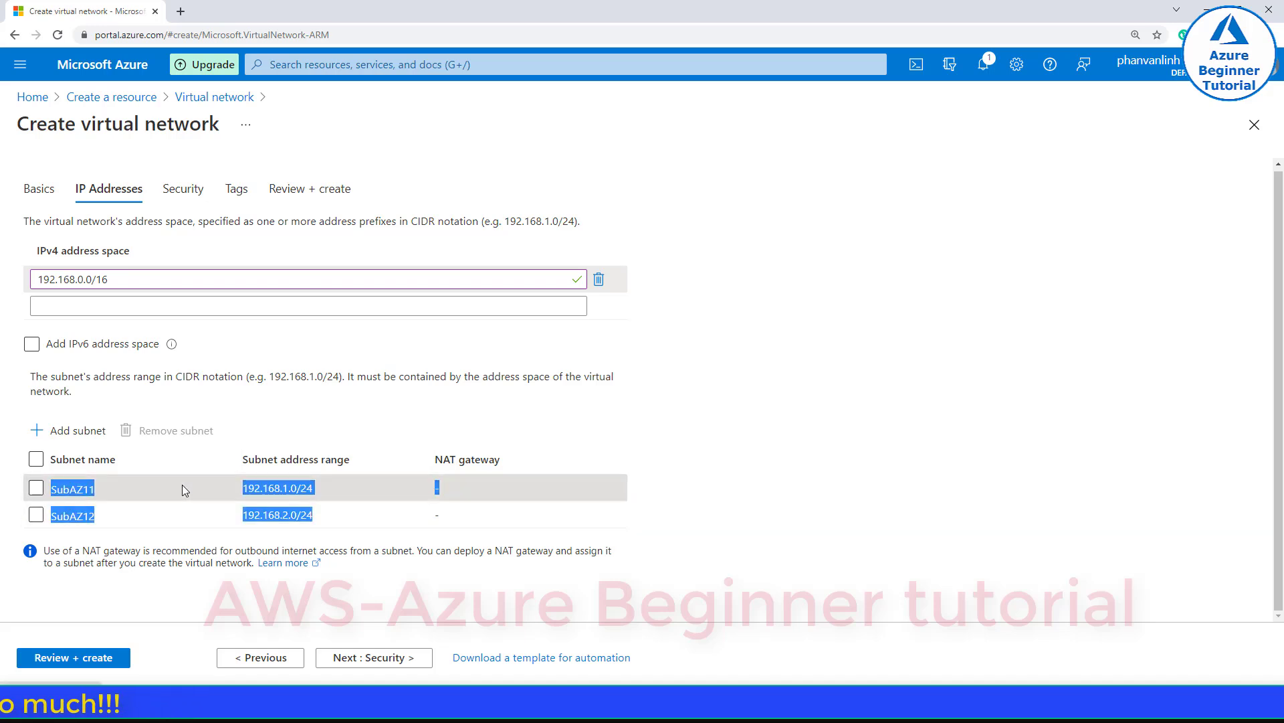
left_click(184, 489)
left_click(366, 661)
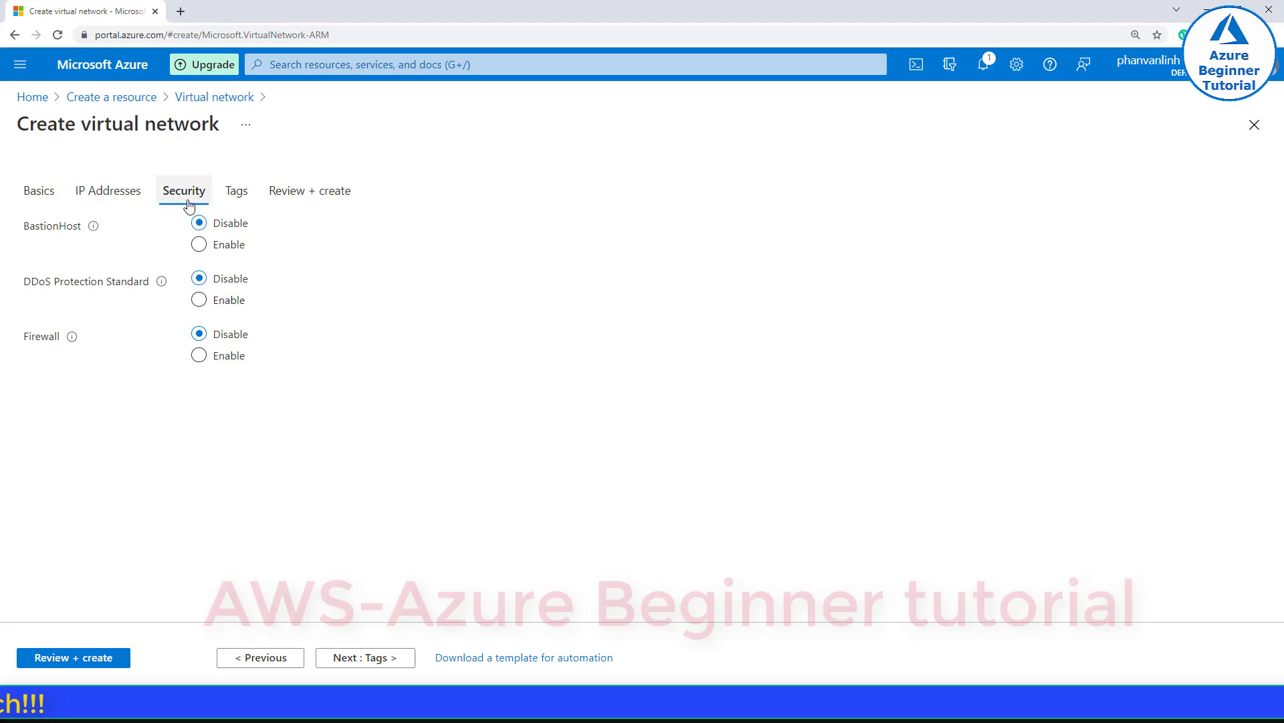
- Read the BastionHost description, covering what the Azure Bastion service provides and how virtual machines connect through it
left_click_drag(24, 229, 82, 231)
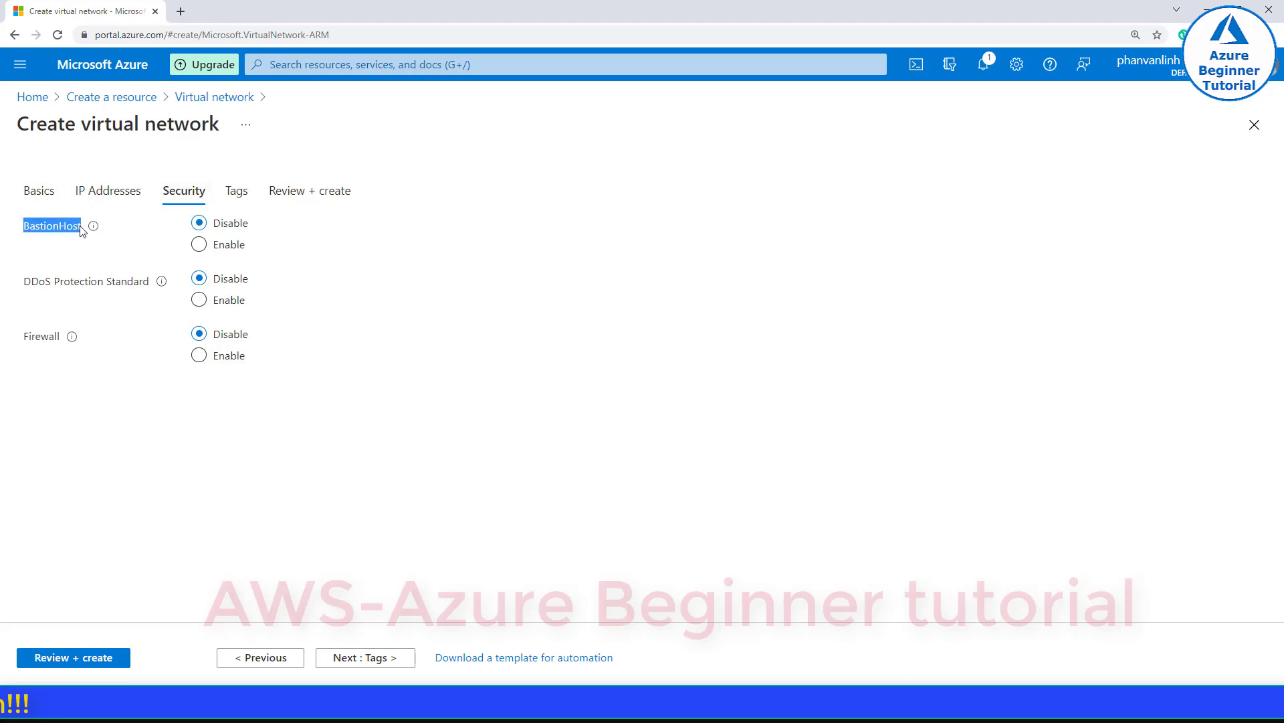
mouse_move(93, 233)
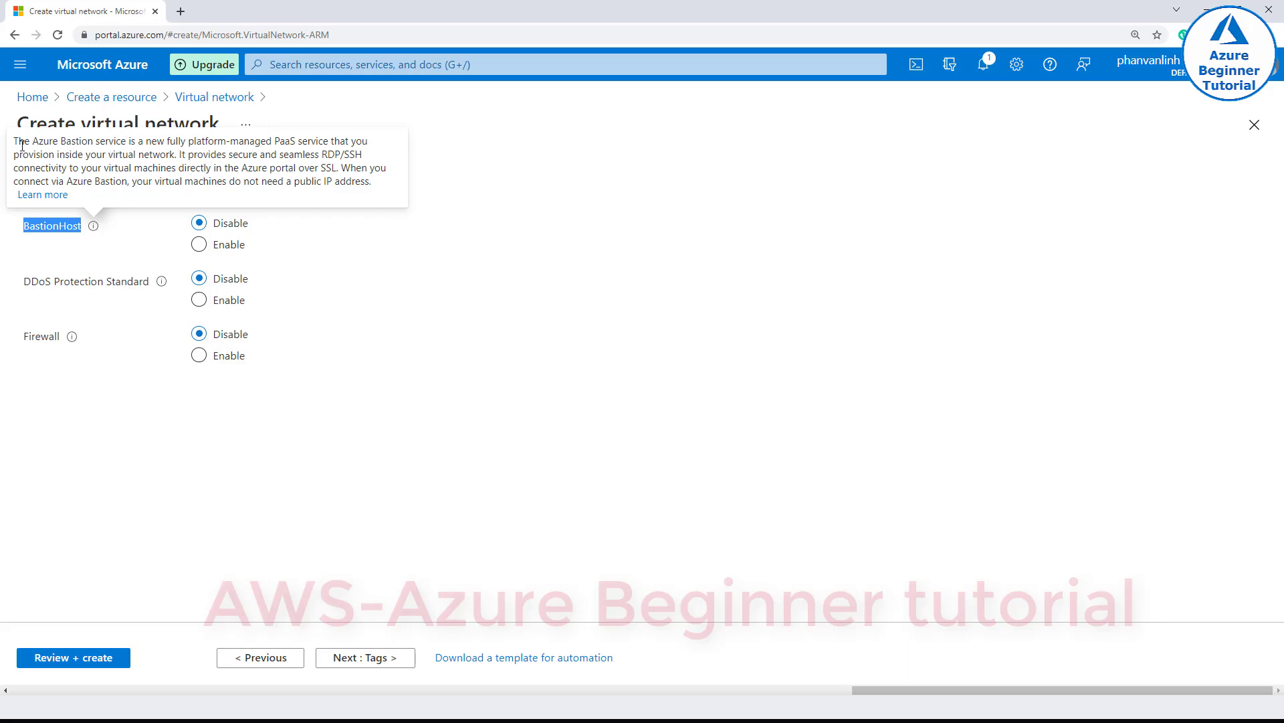
left_click_drag(14, 141, 210, 141)
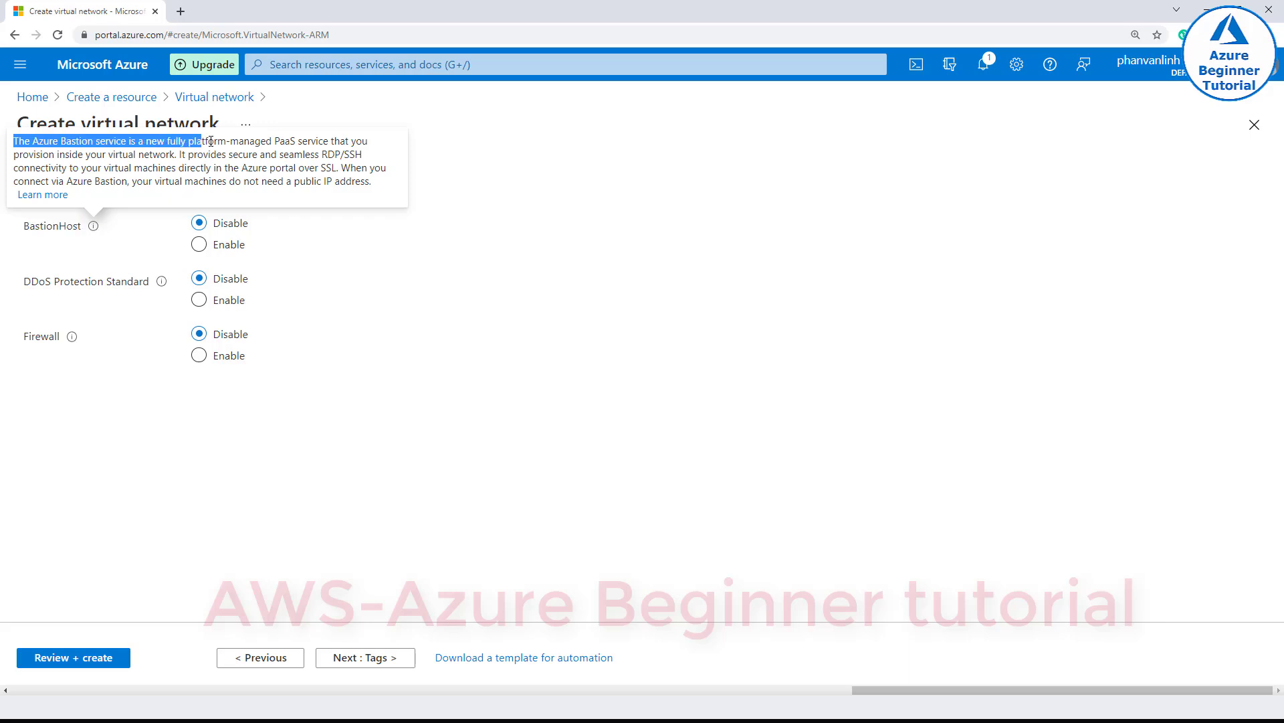
left_click_drag(305, 142, 374, 147)
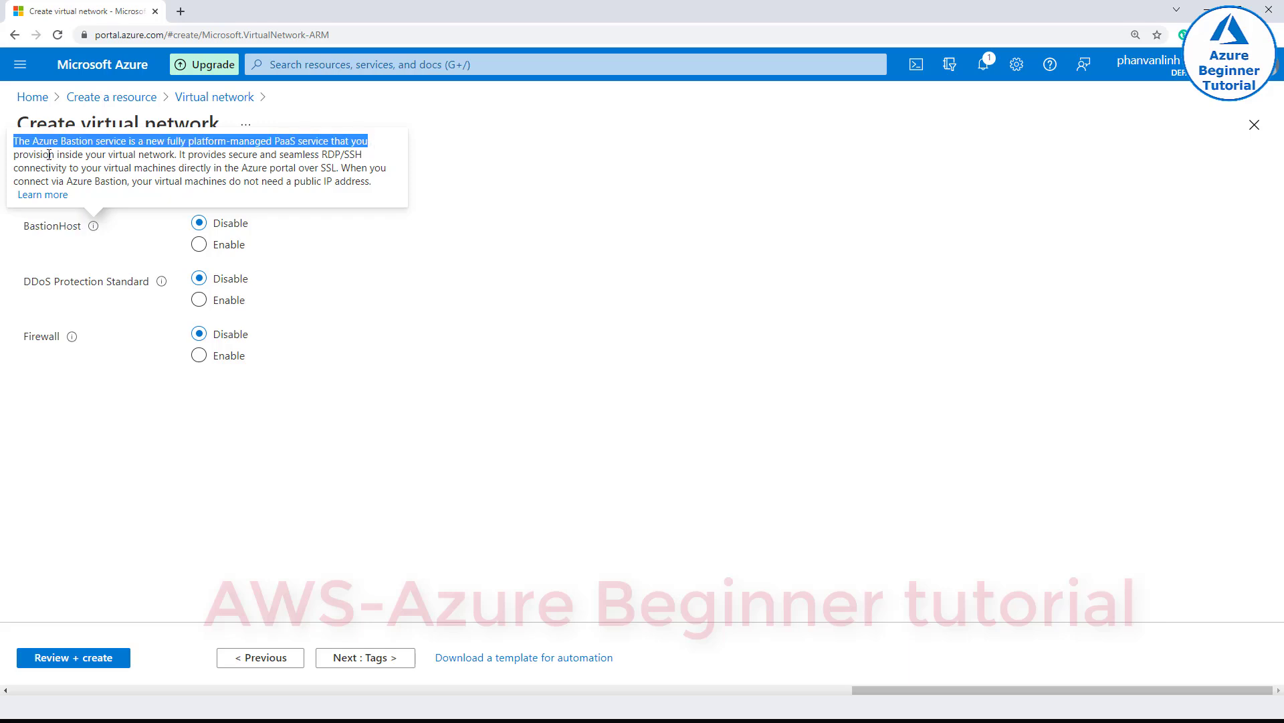
left_click_drag(15, 156, 361, 156)
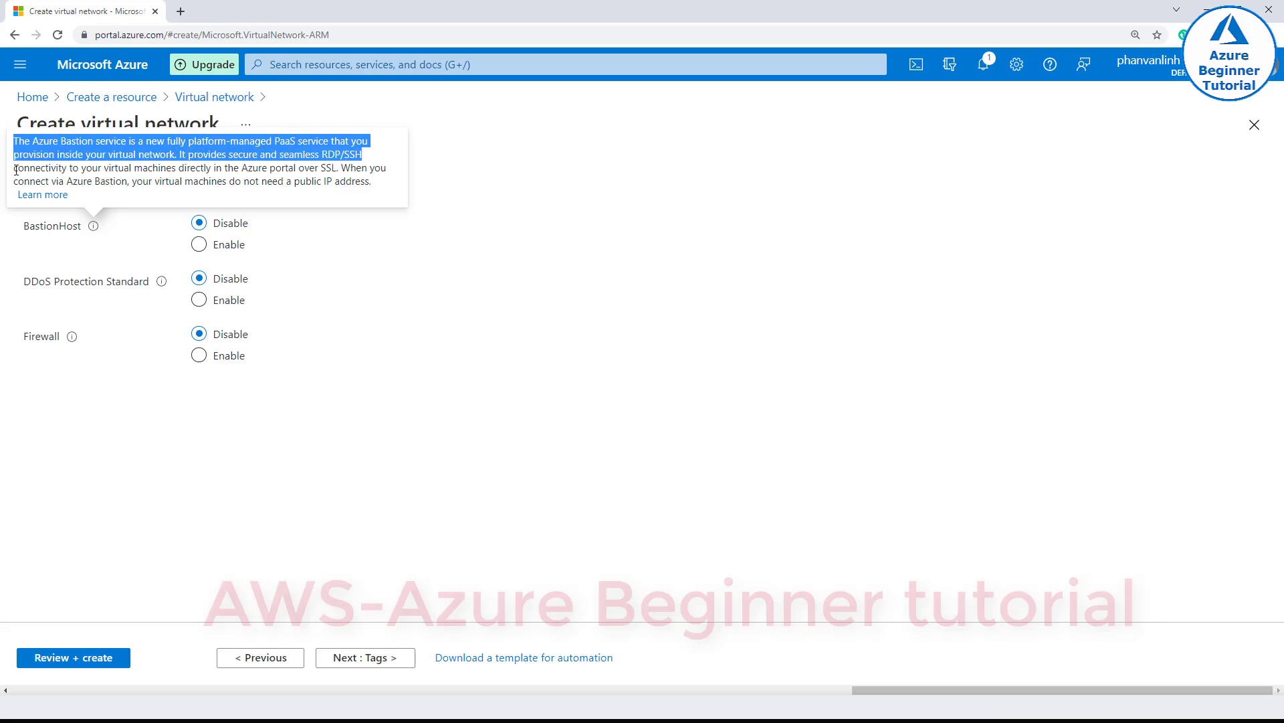
left_click_drag(16, 170, 313, 169)
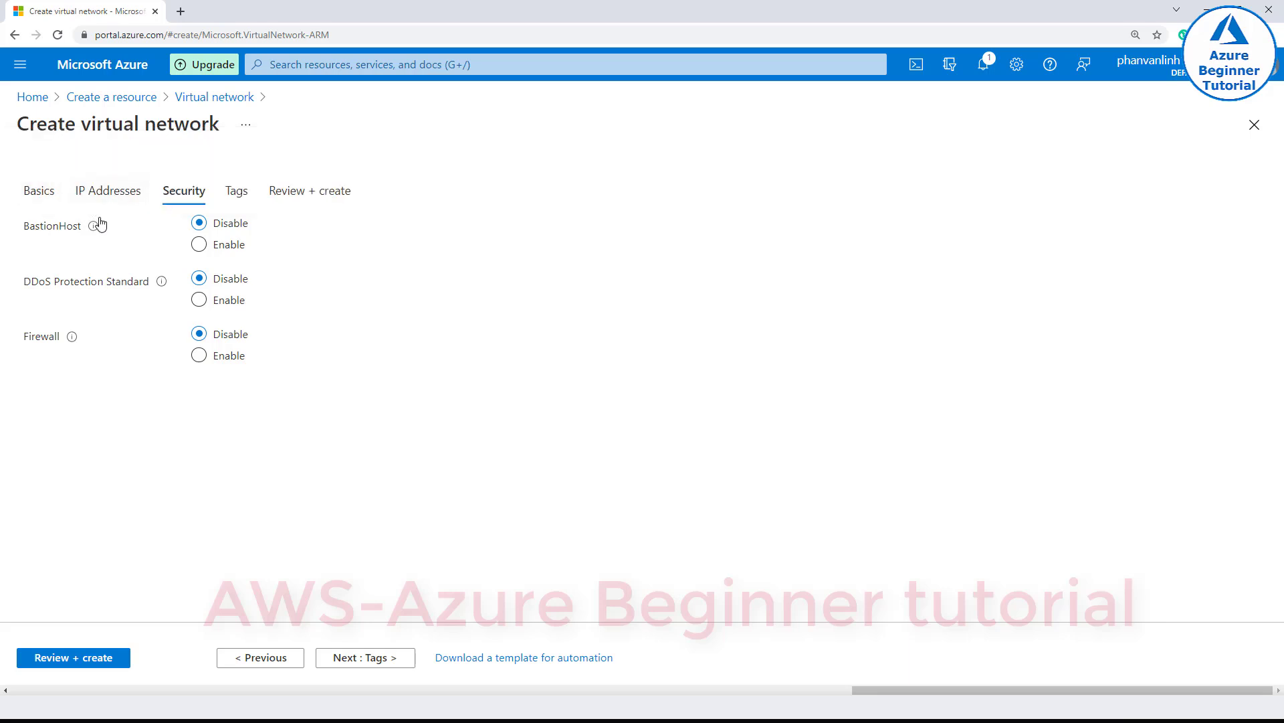
mouse_move(95, 229)
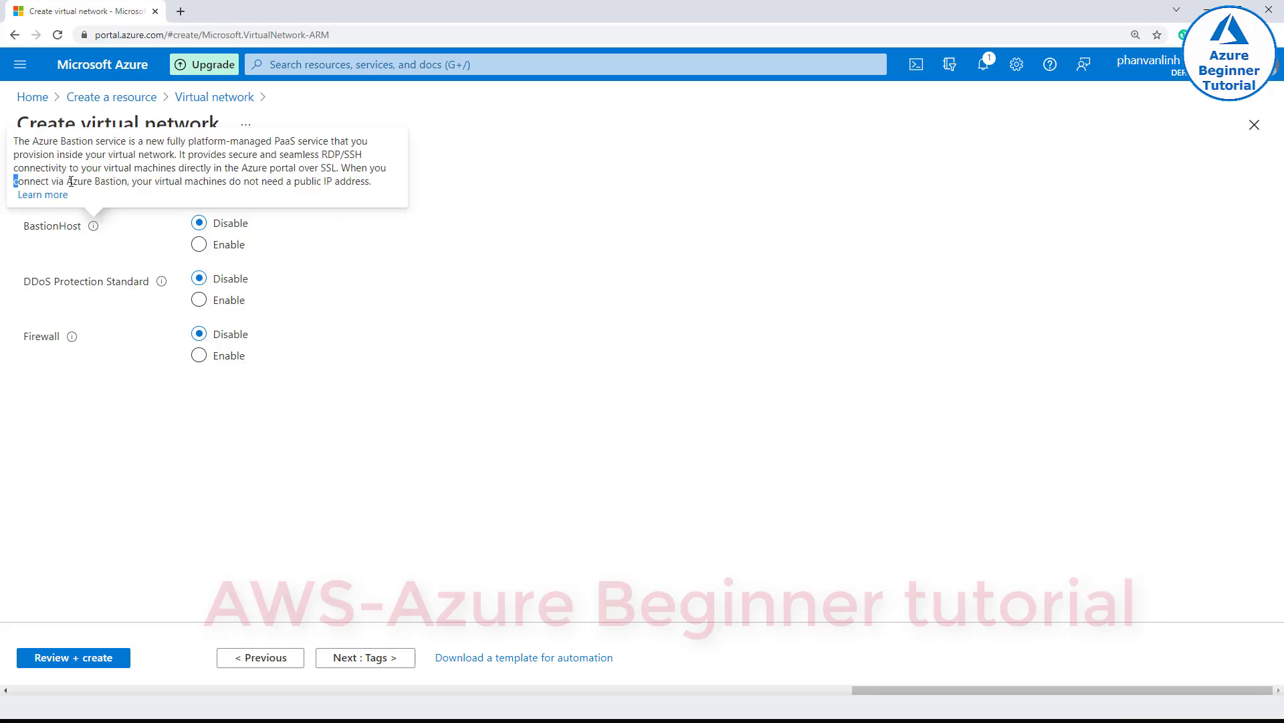
left_click_drag(70, 181, 381, 188)
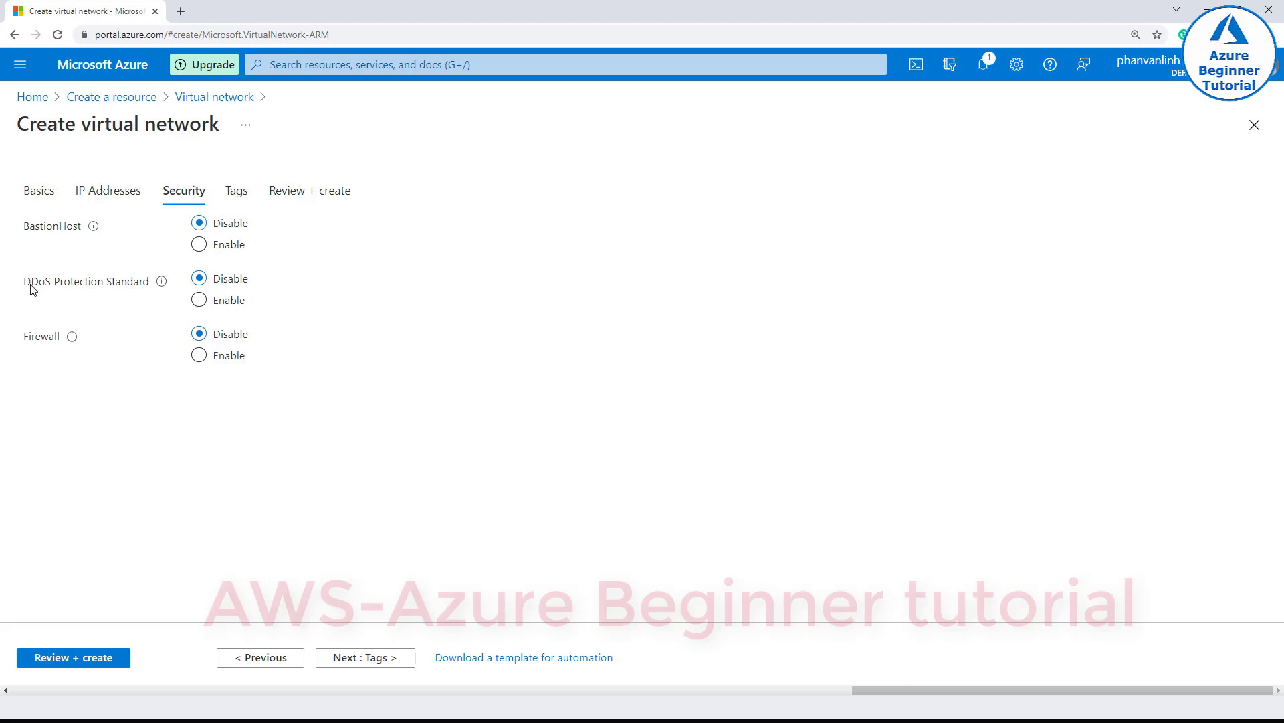
- Read the DDoS Protection Standard description, comparing the paid protection plan with the basic protection
left_click_drag(27, 285, 142, 285)
mouse_move(159, 282)
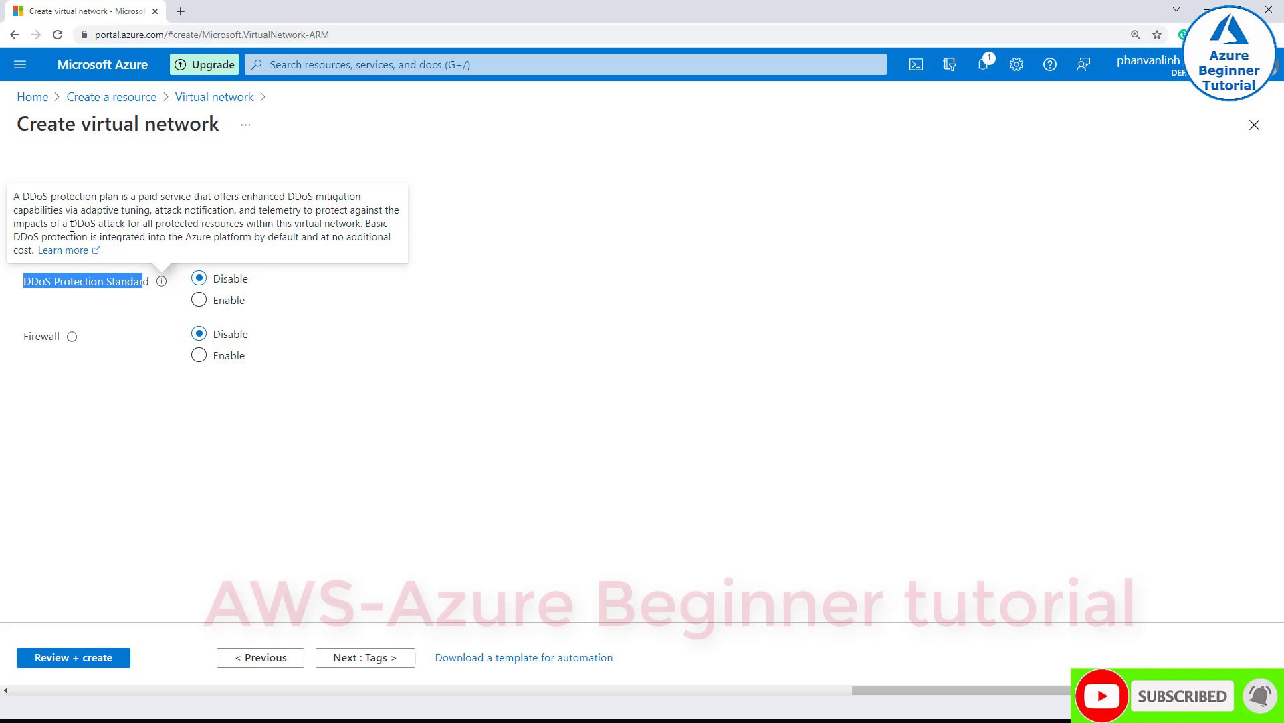
left_click_drag(69, 224, 271, 225)
left_click(190, 225)
left_click(314, 225)
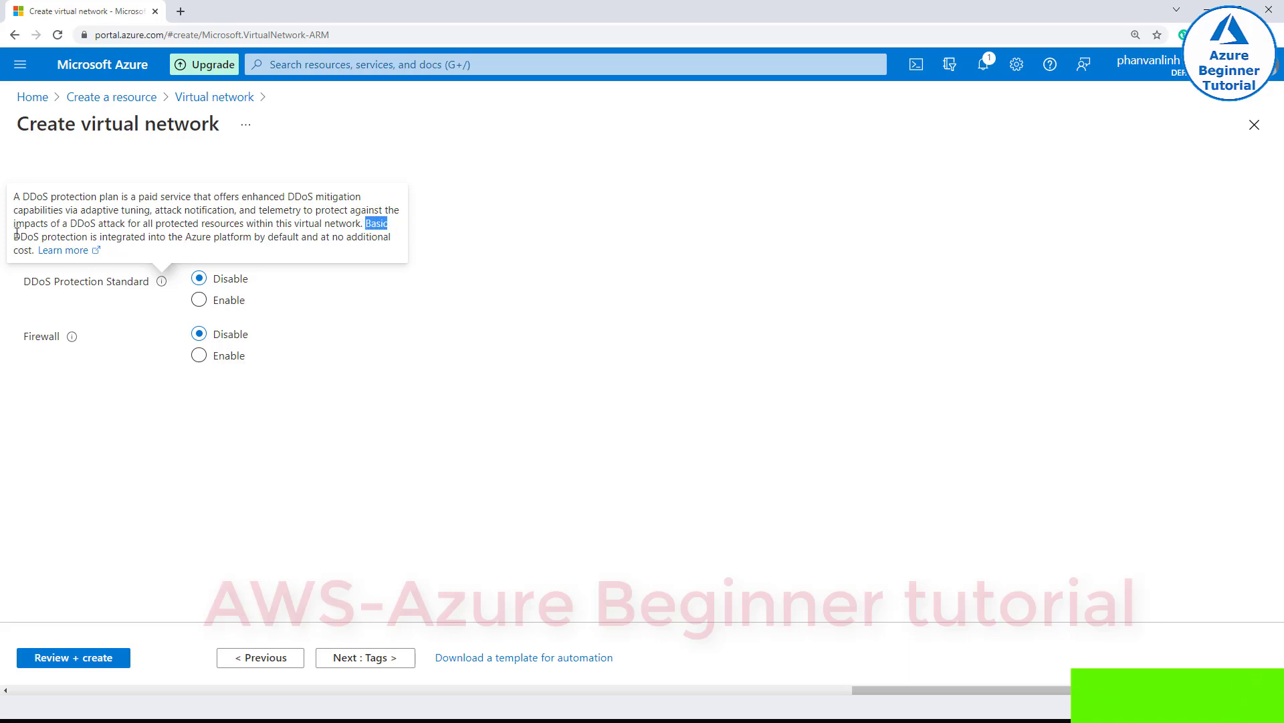
left_click_drag(17, 234, 94, 236)
left_click(148, 237)
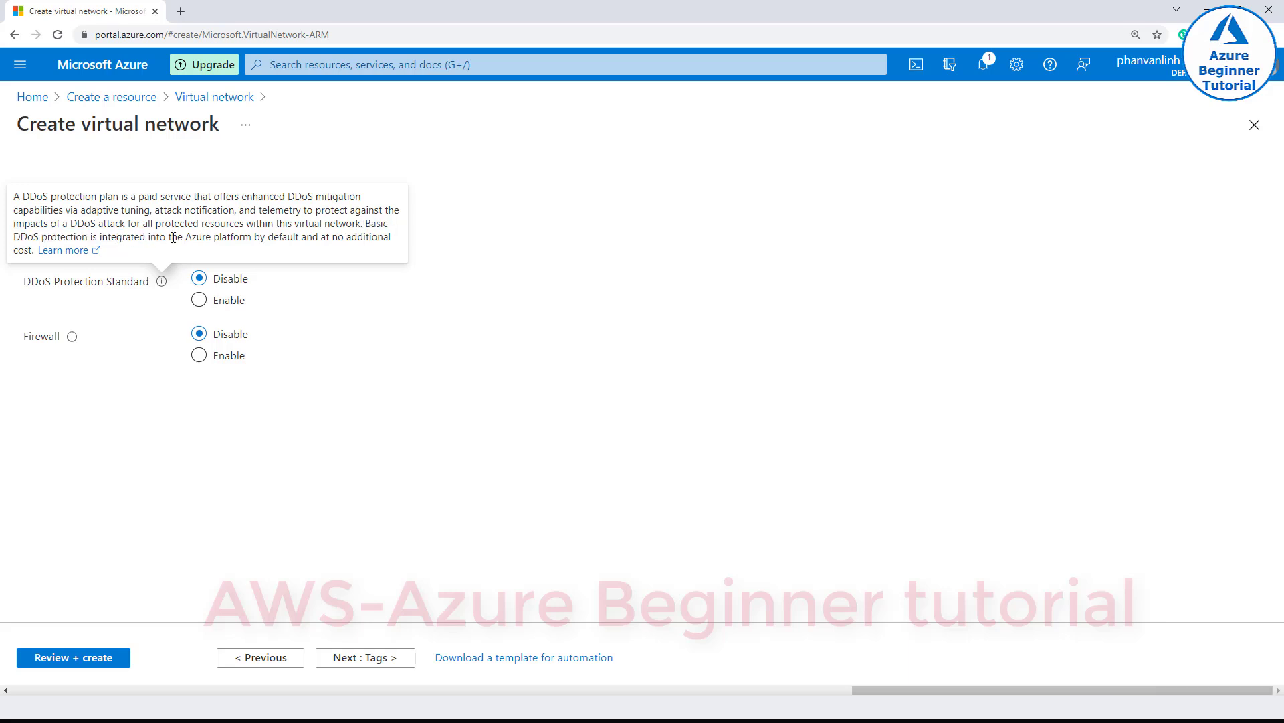
left_click_drag(177, 236, 35, 251)
left_click(313, 238)
left_click(22, 246)
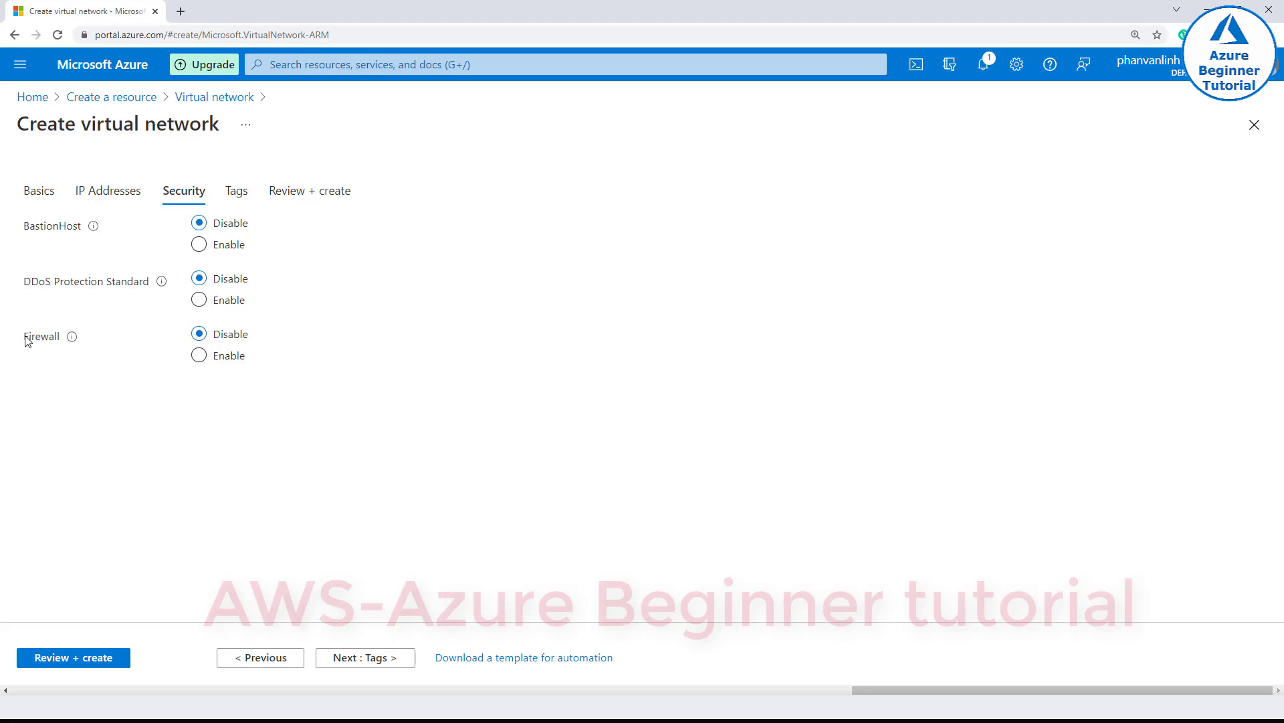
- Read the Firewall description to see what Azure Firewall does for virtual network resources
mouse_move(73, 340)
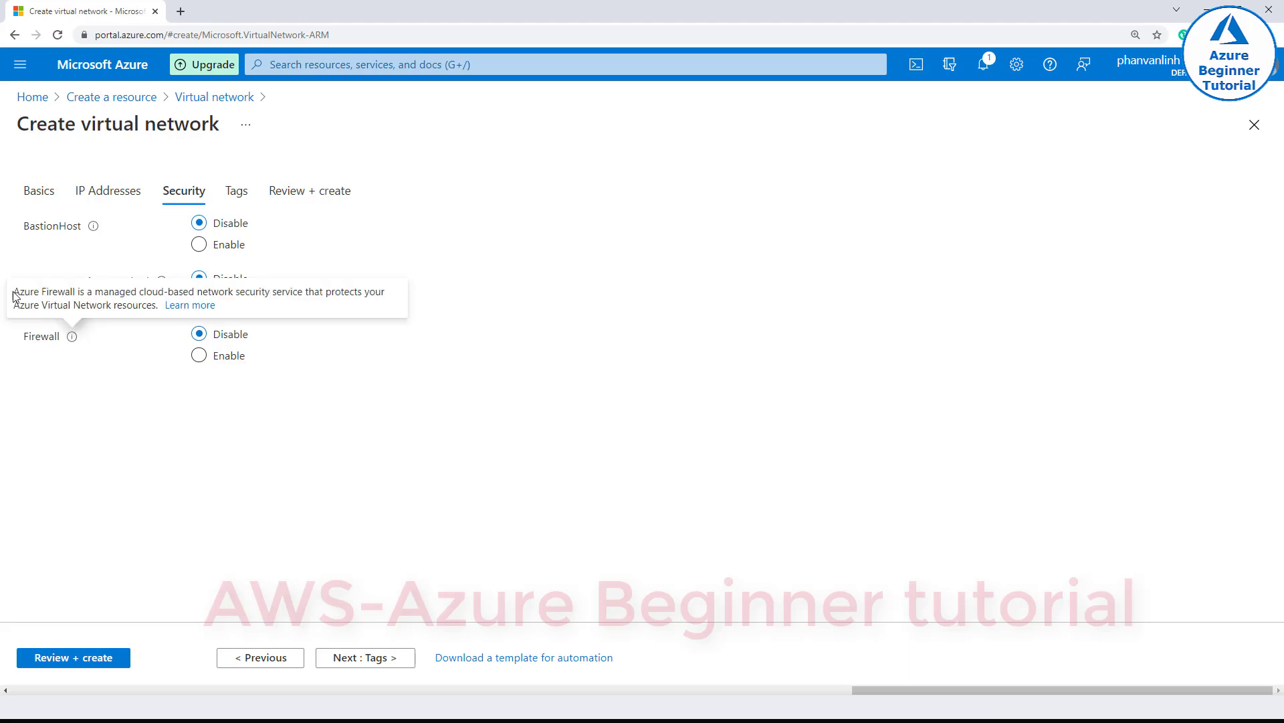
left_click_drag(15, 297, 344, 293)
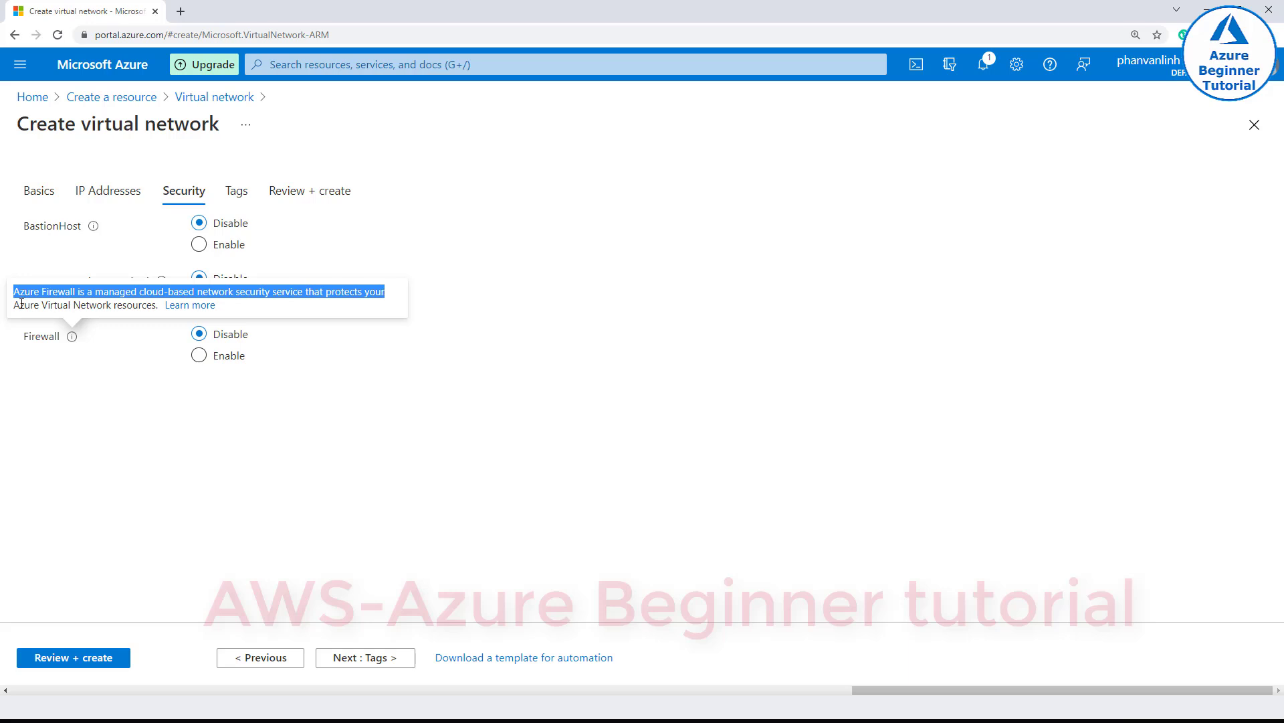
left_click_drag(22, 304, 121, 306)
left_click(143, 306)
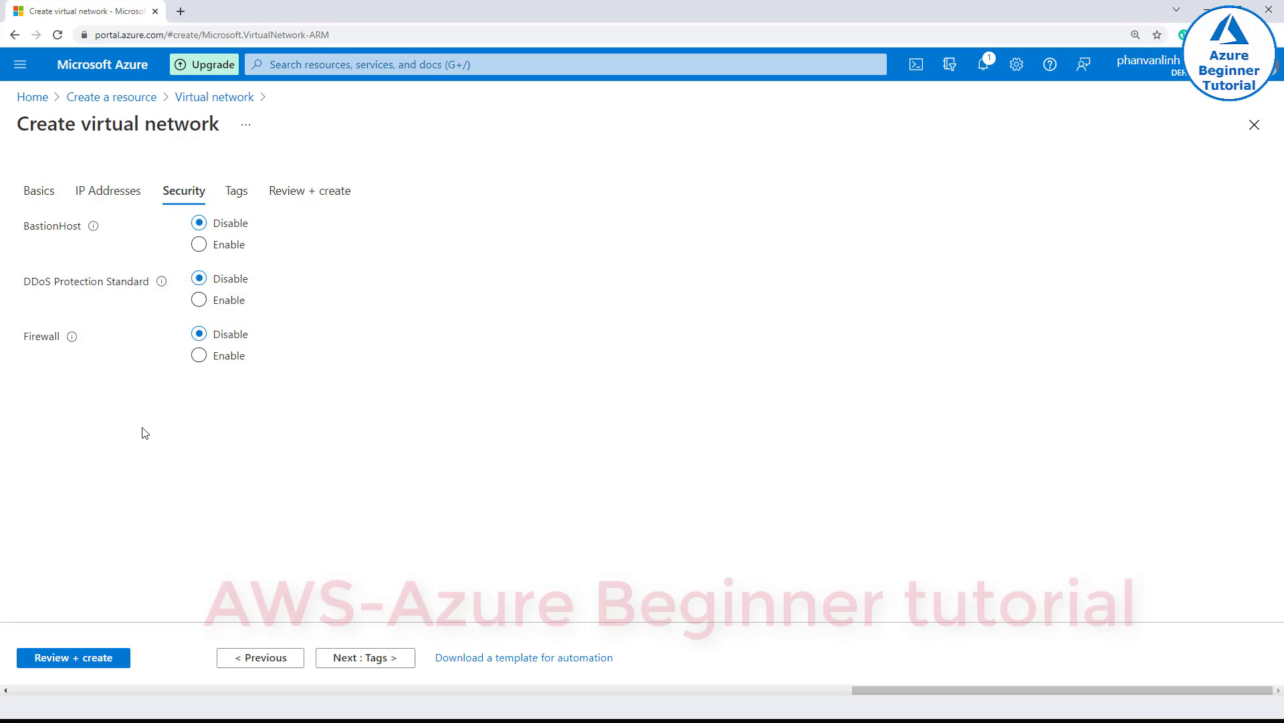
- Temporarily enable DDoS Protection Standard and Firewall in turn to inspect their required fields, setting each back to Disable
left_click(237, 306)
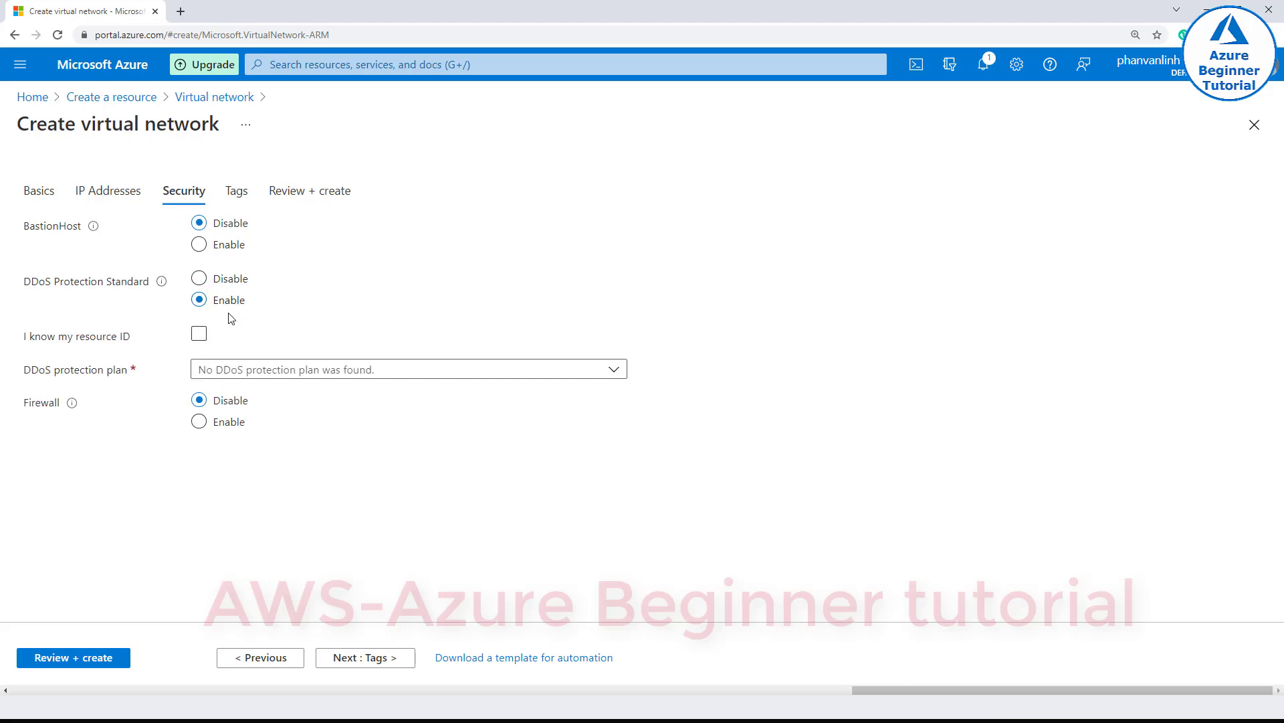
left_click(230, 279)
left_click(221, 361)
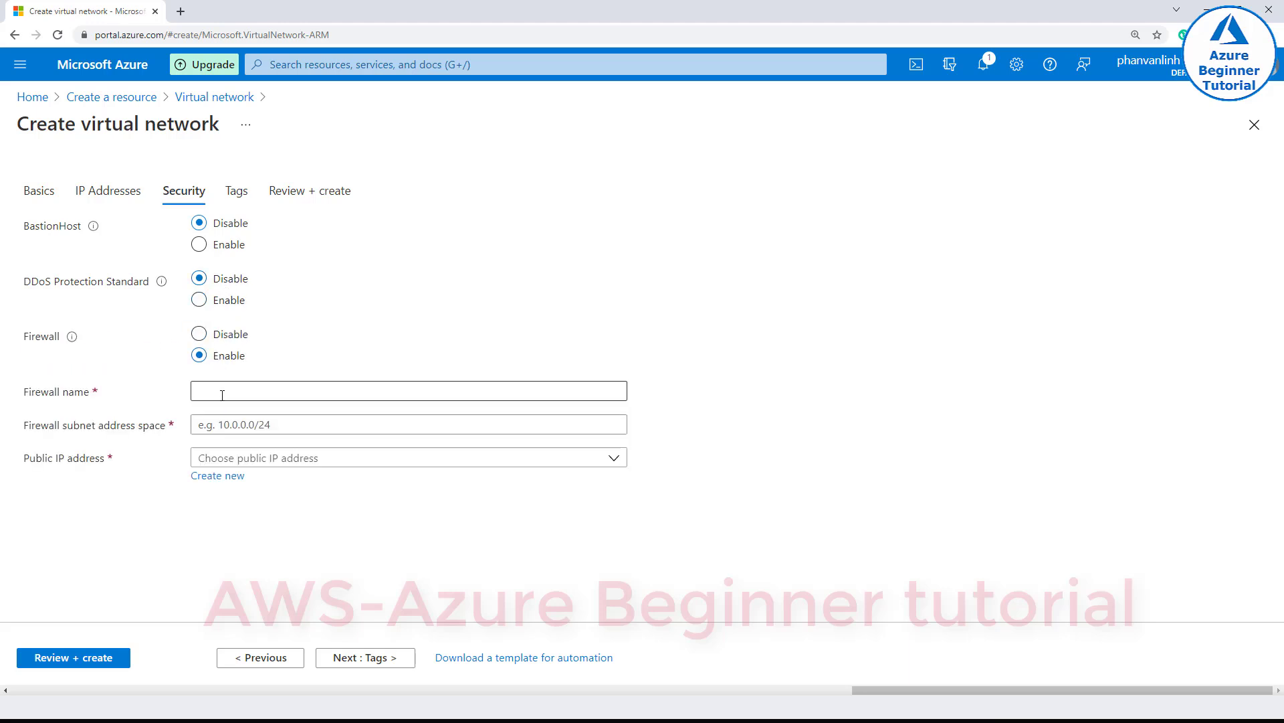
left_click(221, 395)
left_click_drag(29, 392, 148, 396)
left_click(46, 425)
left_click_drag(34, 428, 149, 430)
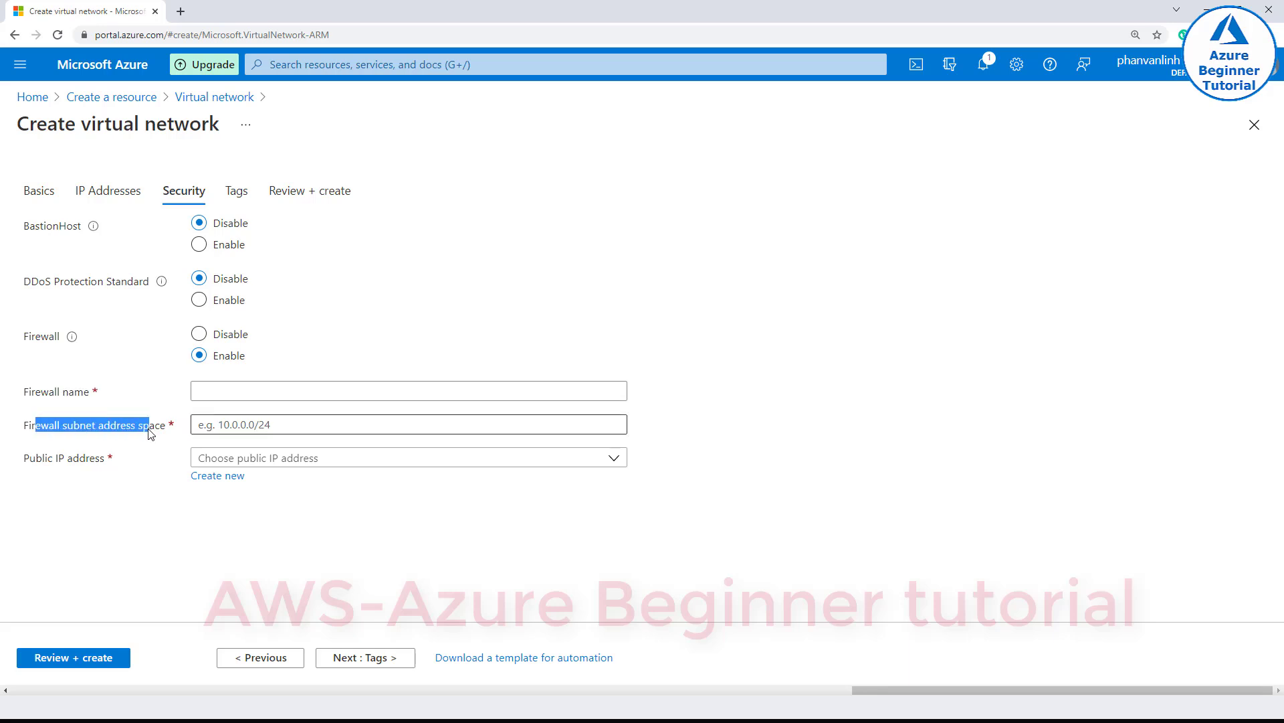
left_click(49, 455)
left_click(201, 338)
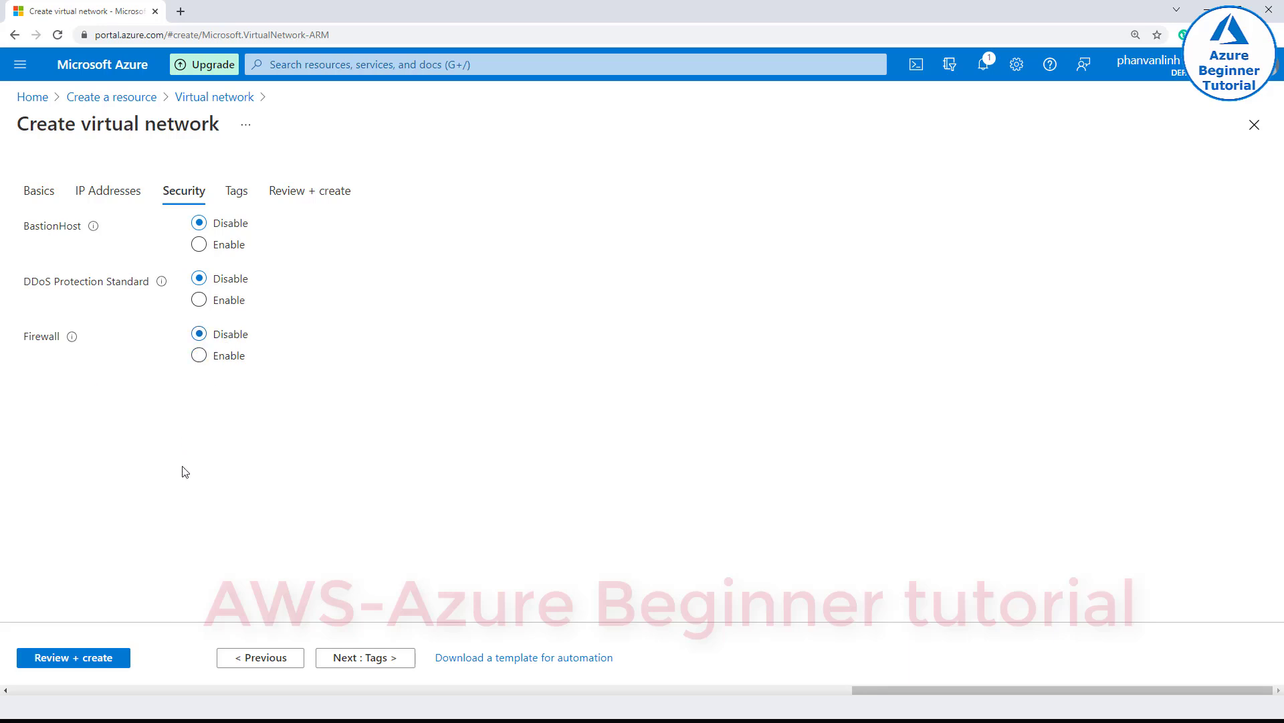
- Continue without adding any tags and open the final review of the virtual network's configuration
left_click(358, 658)
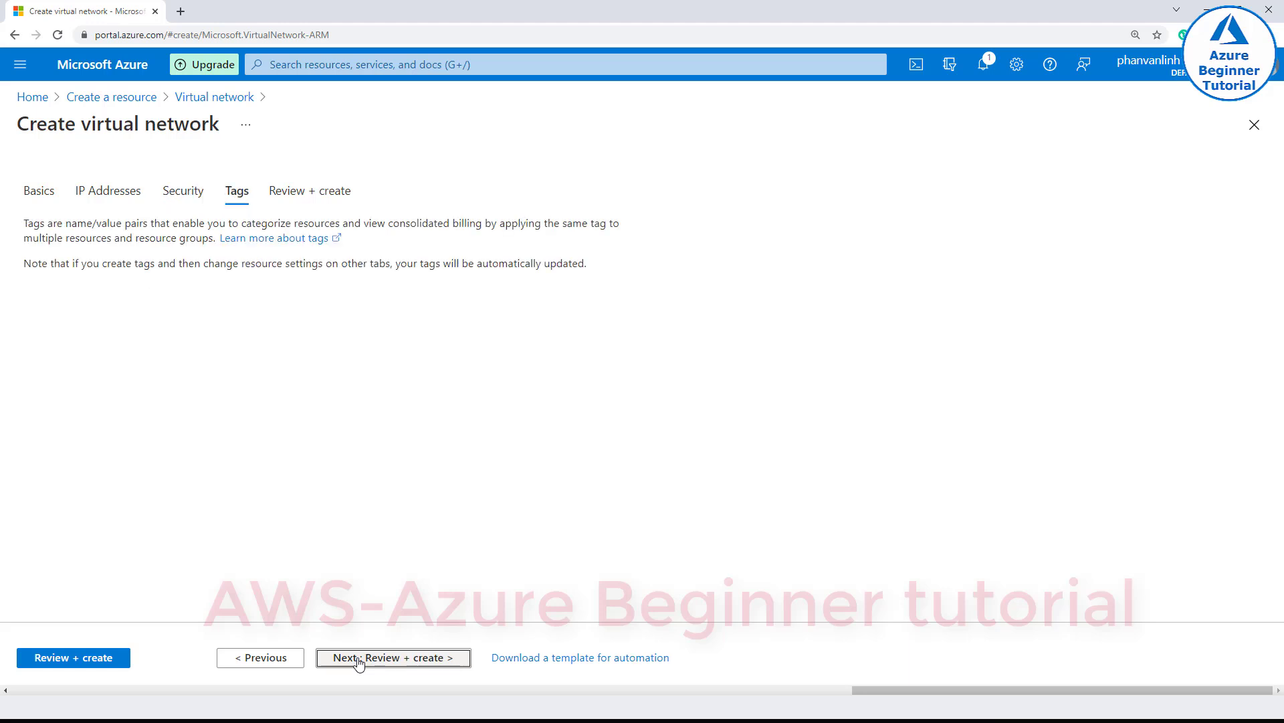
left_click(367, 661)
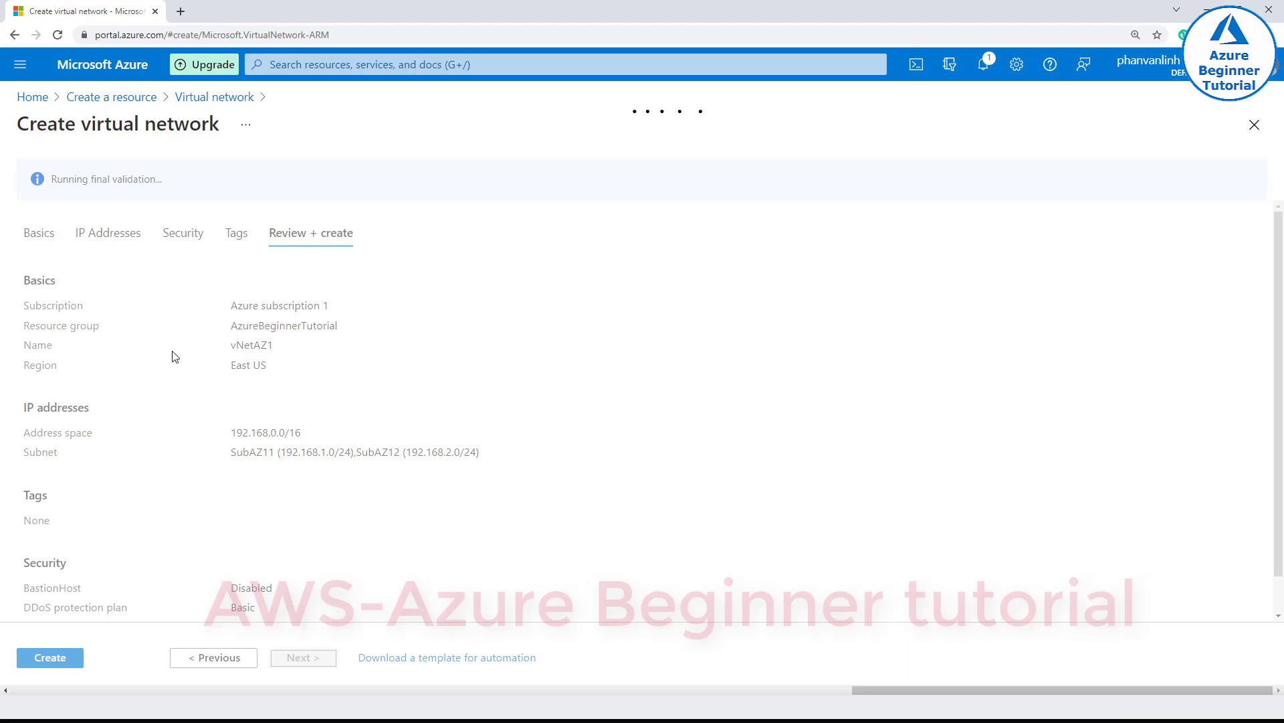
- Check the security settings in the final review and create the virtual network vNetAZ1
scroll(174, 367, "down", 1)
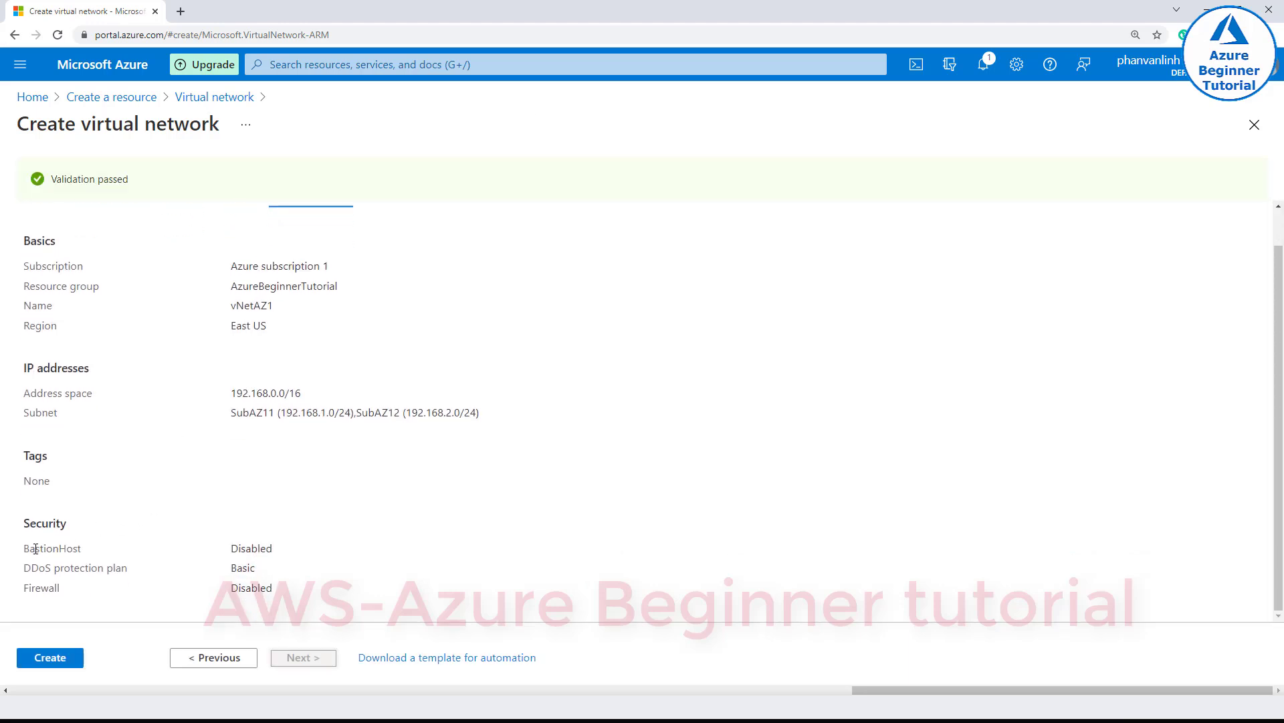
triple_click(114, 548)
left_click_drag(10, 572, 136, 578)
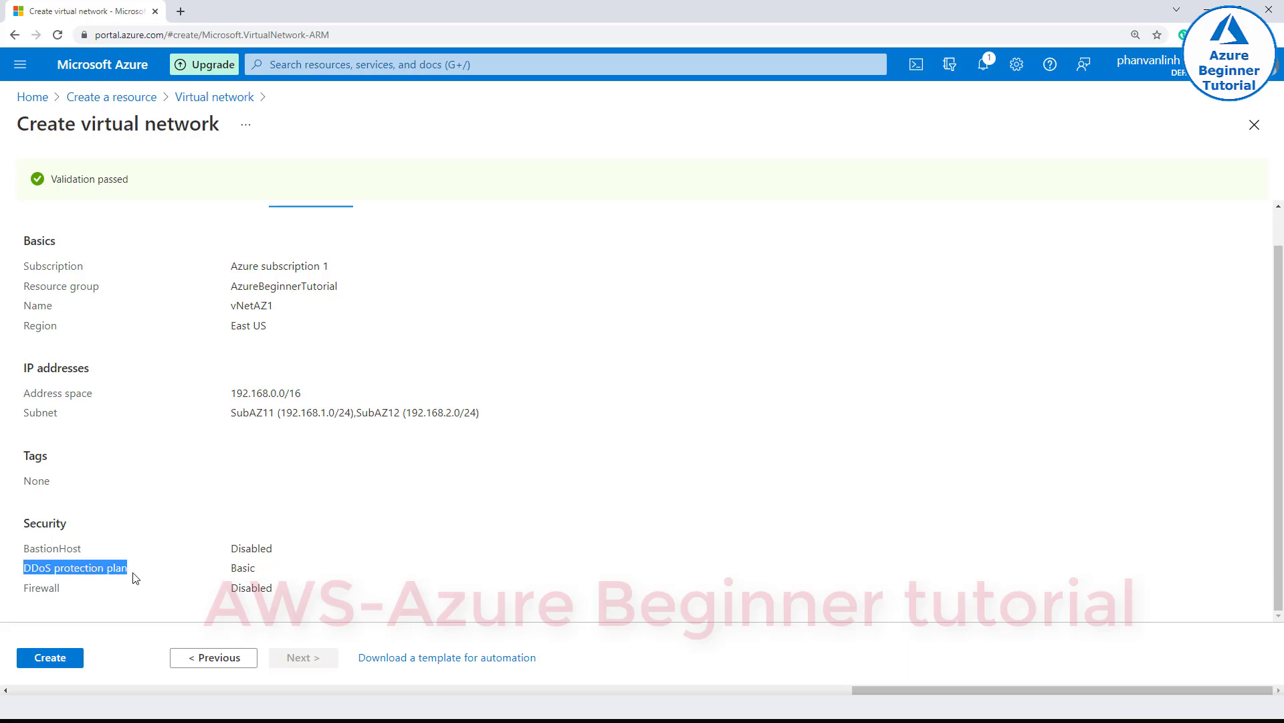
double_click(237, 568)
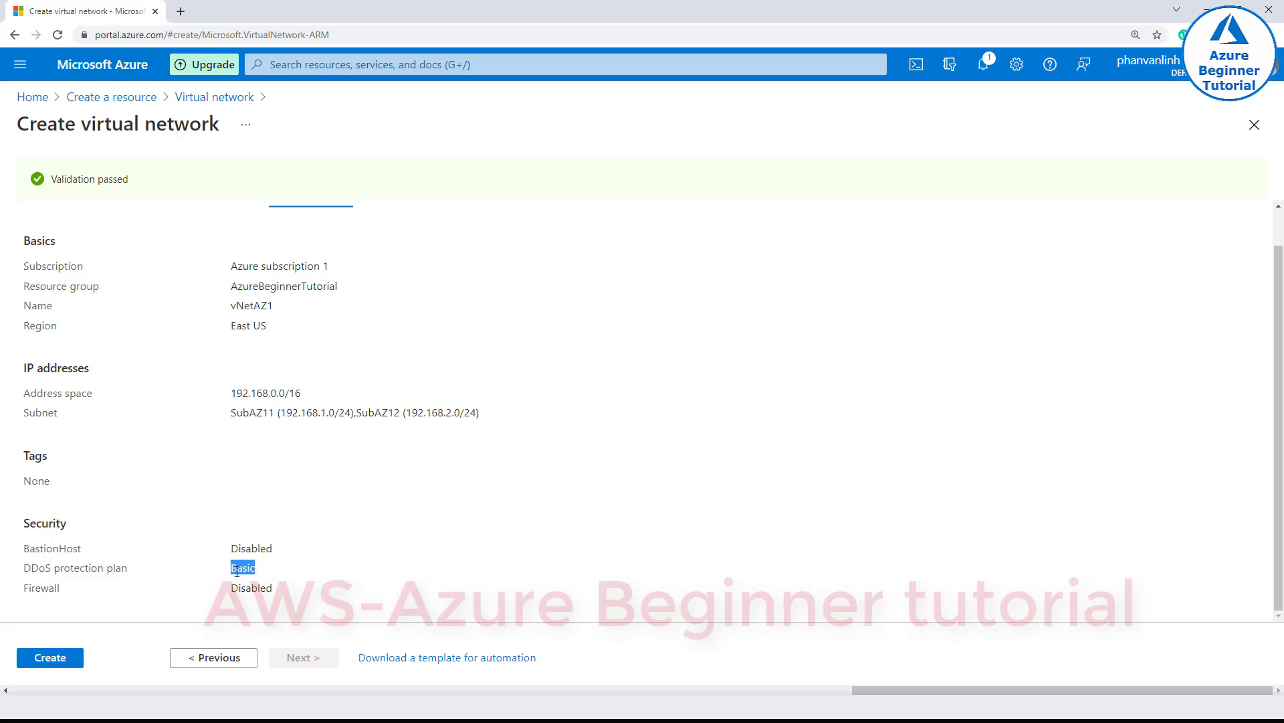
left_click(63, 658)
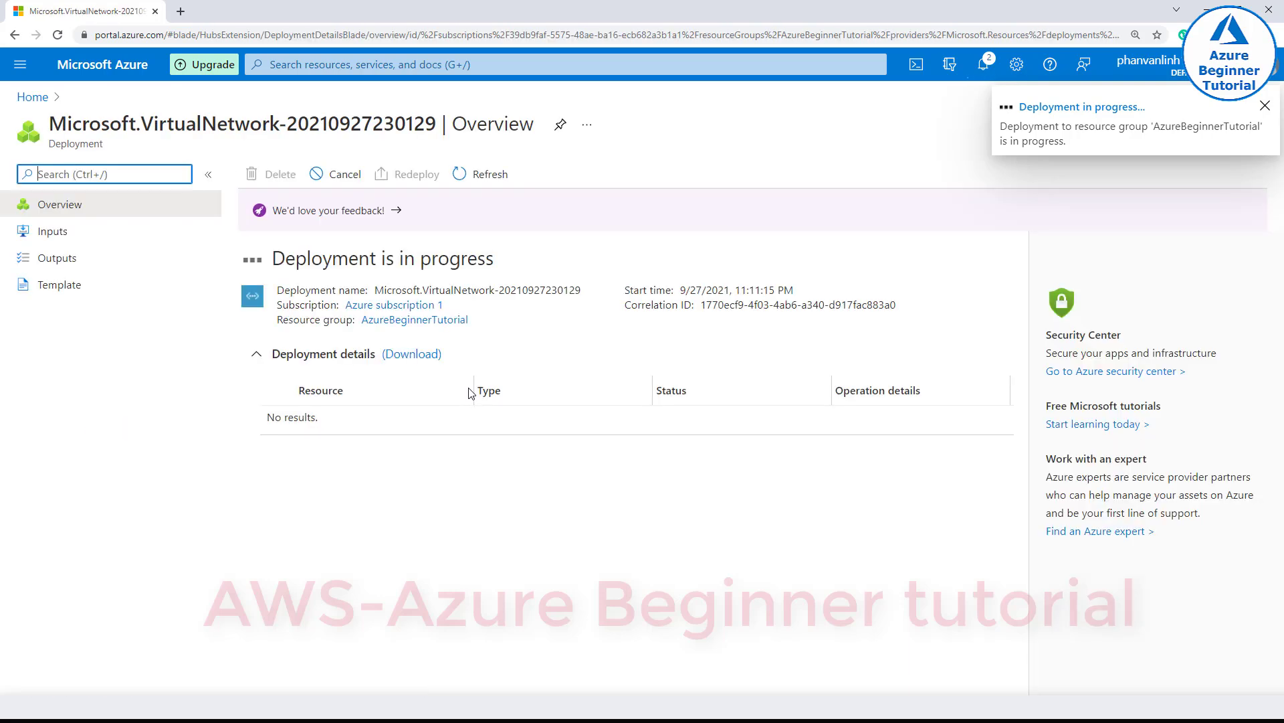
- Follow the virtual network's deployment status until it finishes, and open the deployed resource
left_click_drag(275, 259, 529, 263)
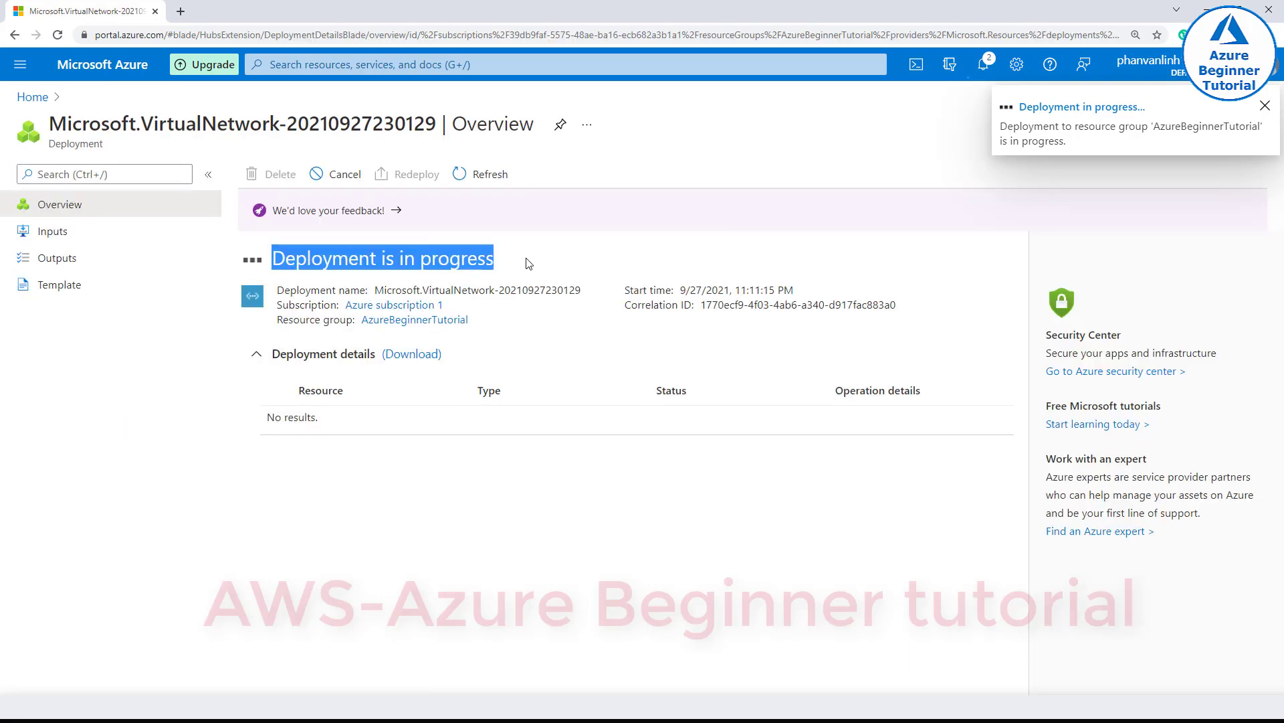
left_click(428, 266)
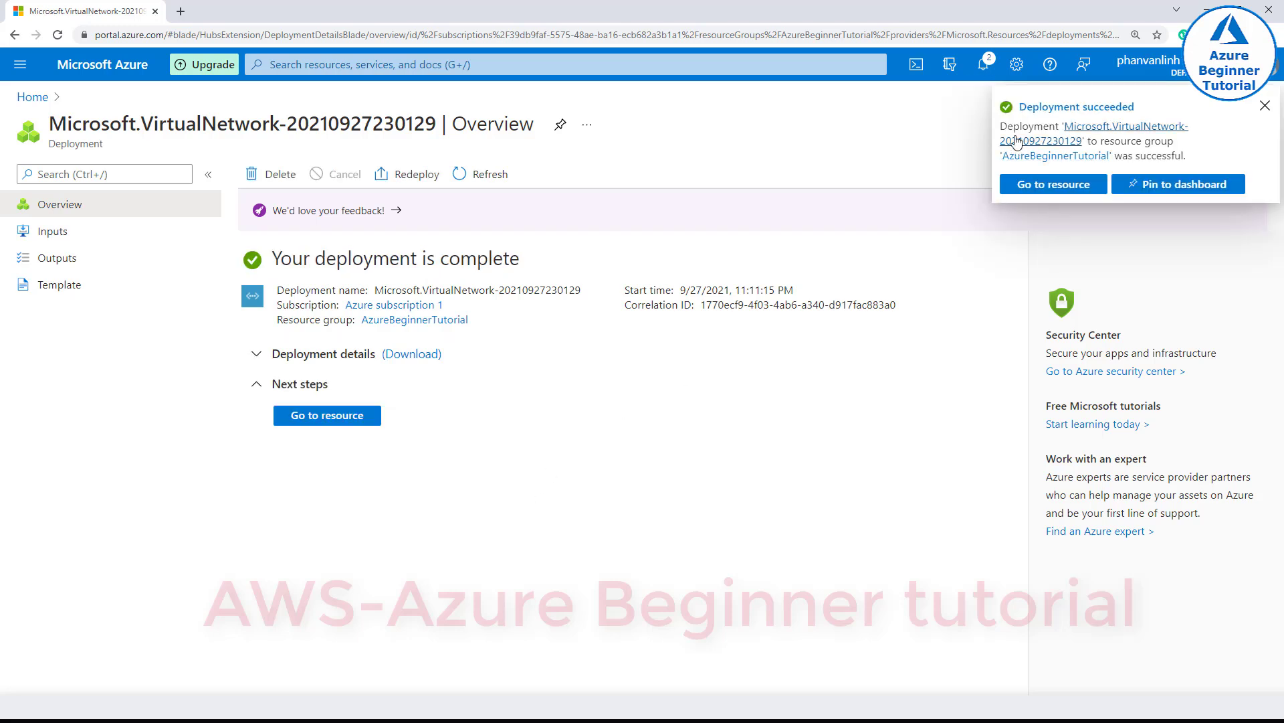
left_click_drag(1064, 107, 977, 120)
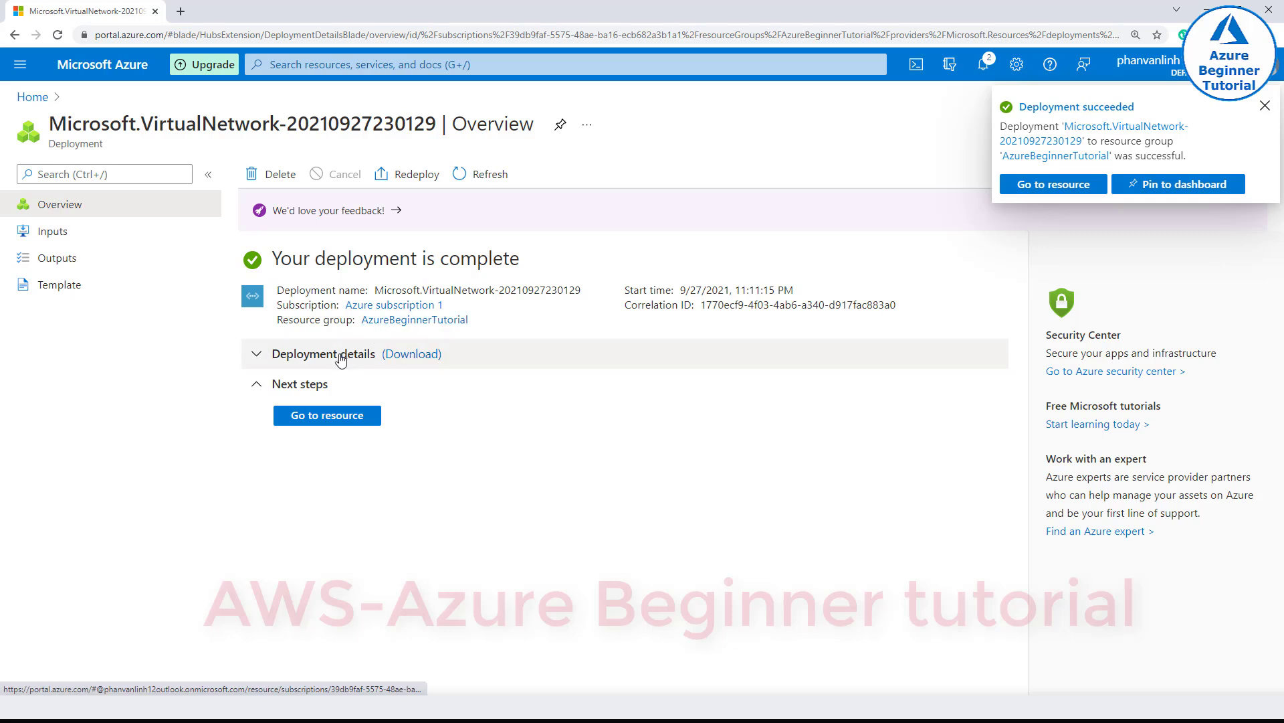
left_click_drag(542, 258, 256, 261)
left_click(304, 255)
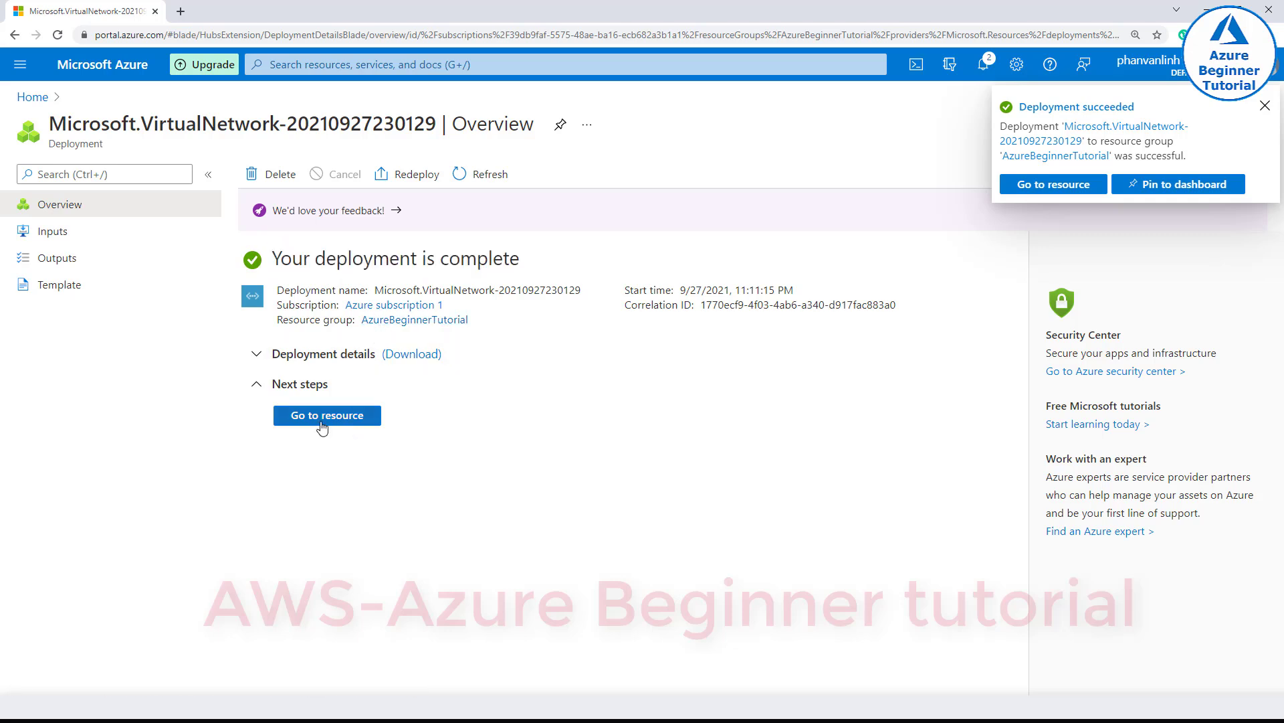
left_click(328, 416)
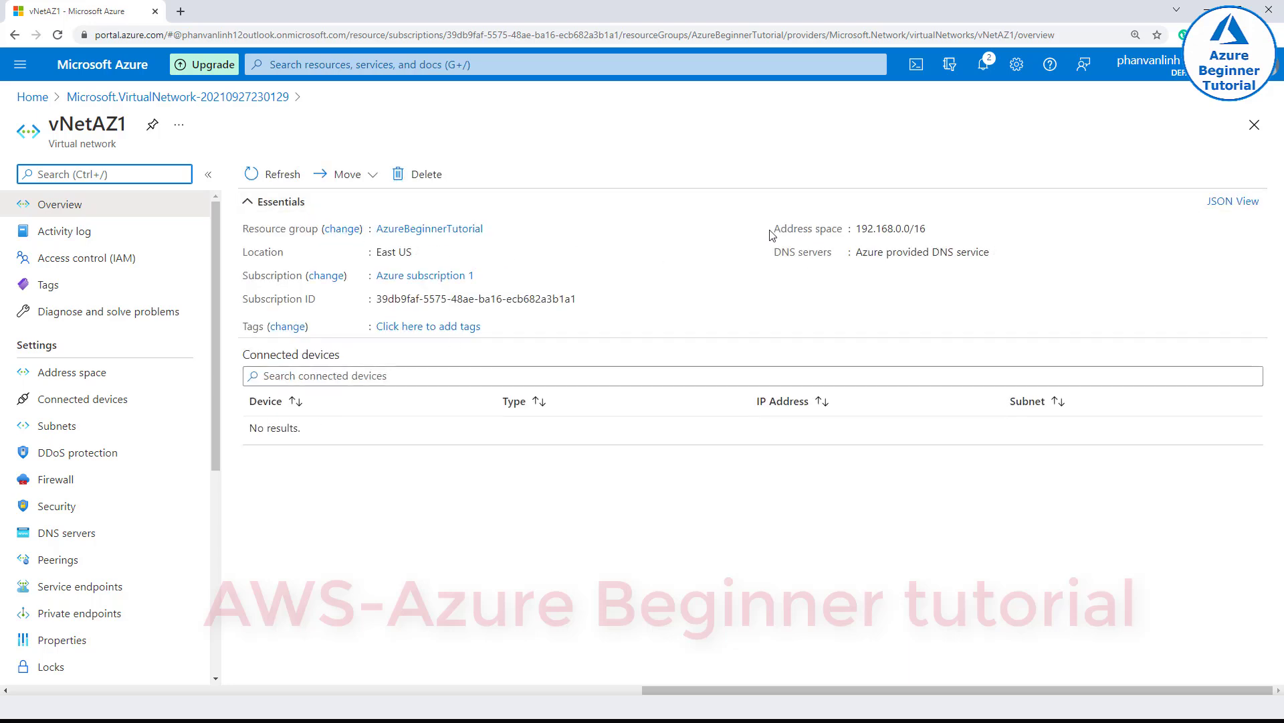
- Examine vNetAZ1's overview, address space and subnet list to verify the configured network ranges
left_click_drag(771, 234, 925, 226)
left_click(754, 245)
left_click(726, 240)
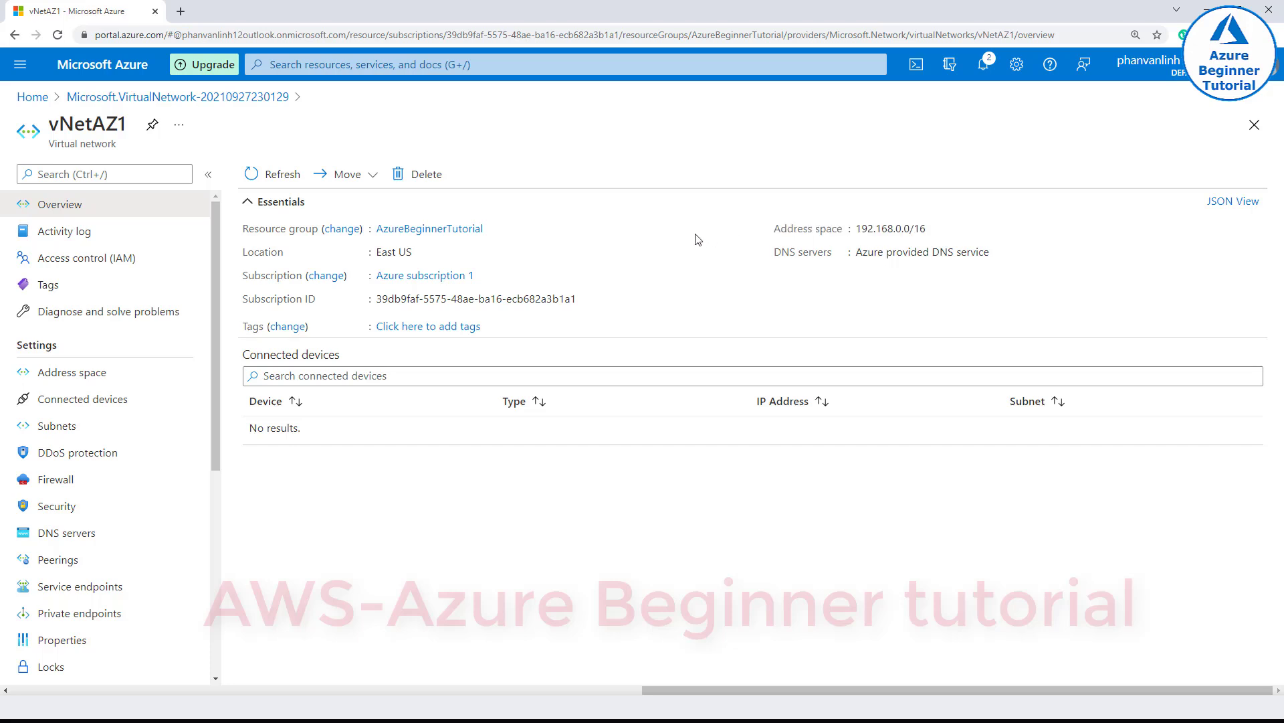
left_click(70, 374)
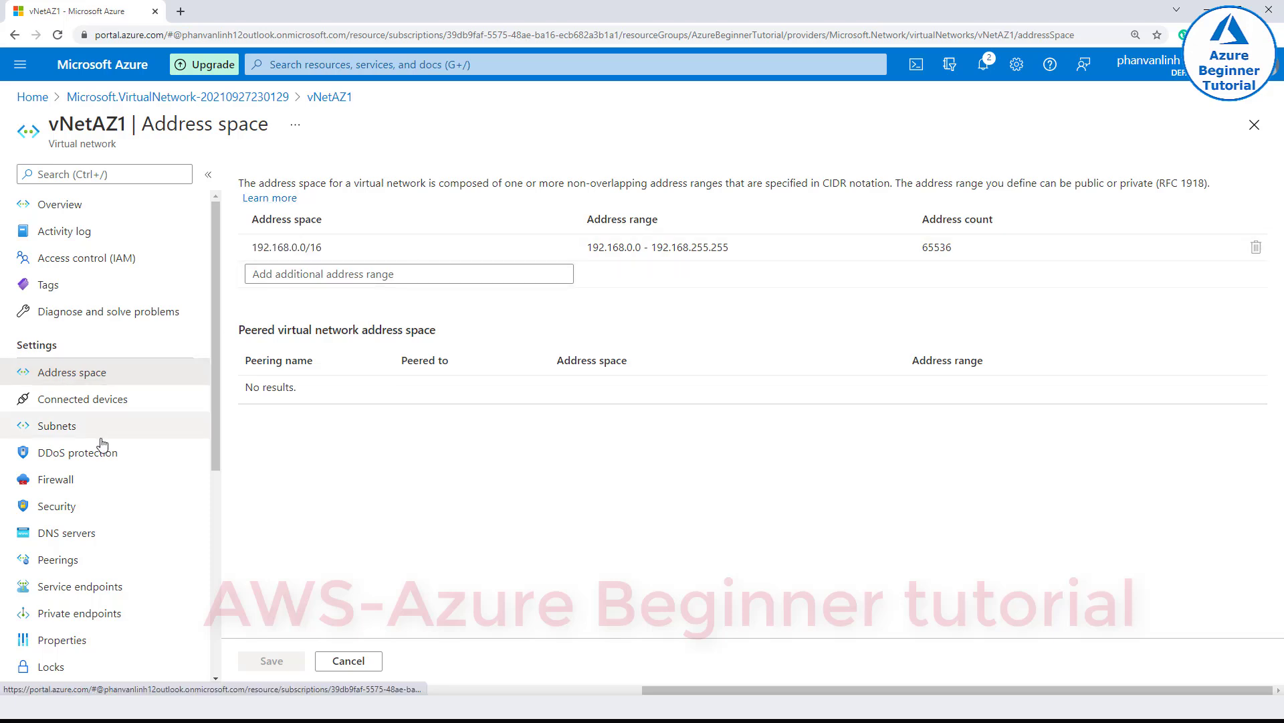
left_click(51, 428)
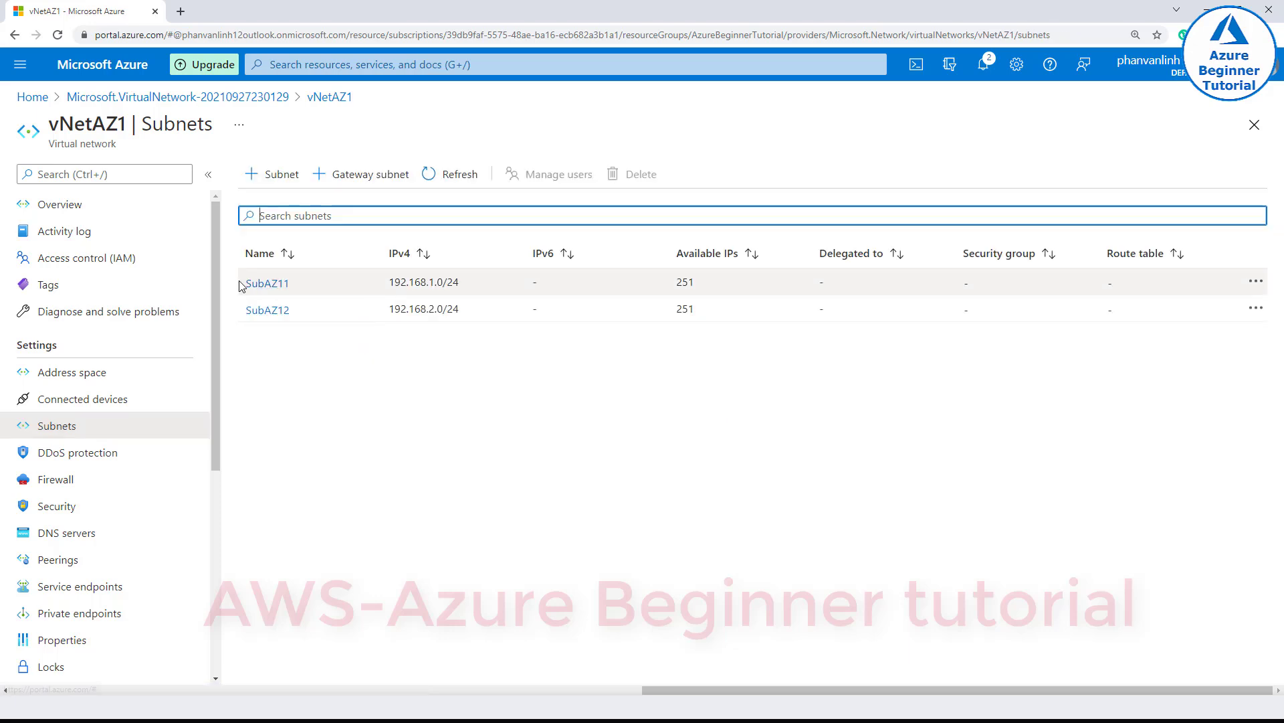
left_click_drag(243, 283, 716, 310)
left_click(687, 359)
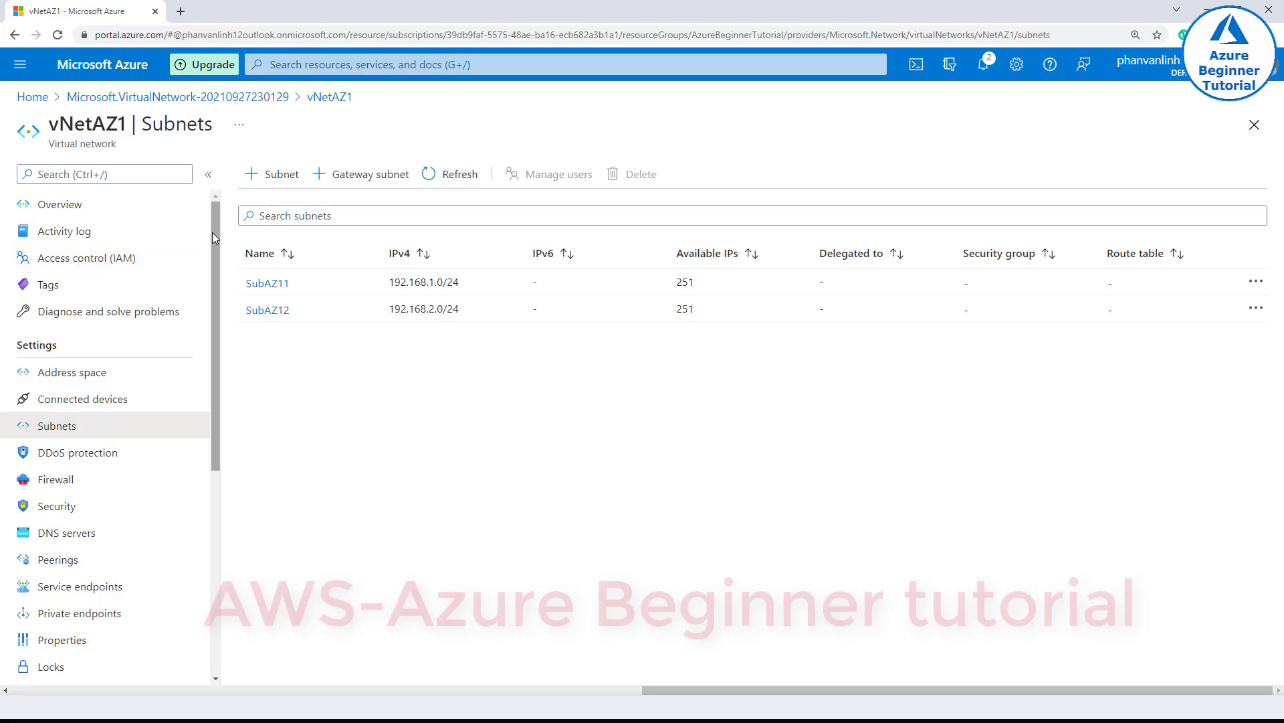
- Switch to the Notepad notes and mark the vNetAZ1 line under 3.1 with "-> OK"
key("alt+Tab")
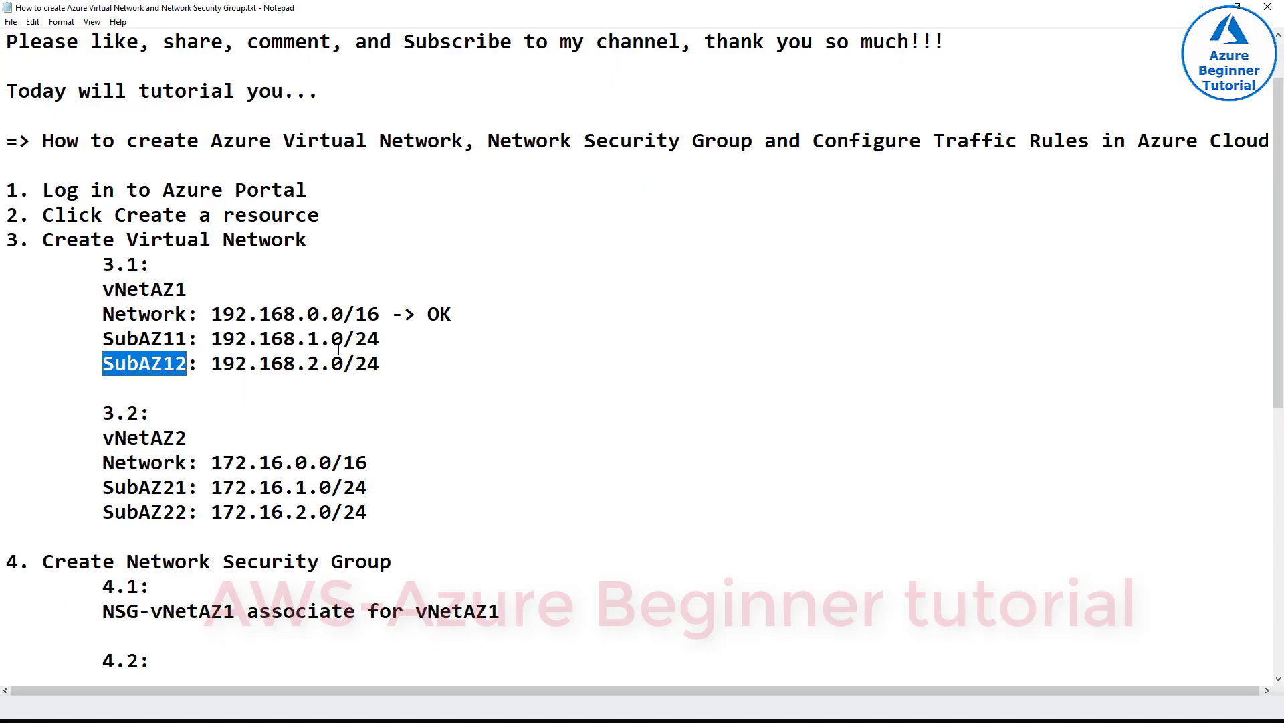
key("Up")
key("Up")
key("Up")
key("End")
type("->")
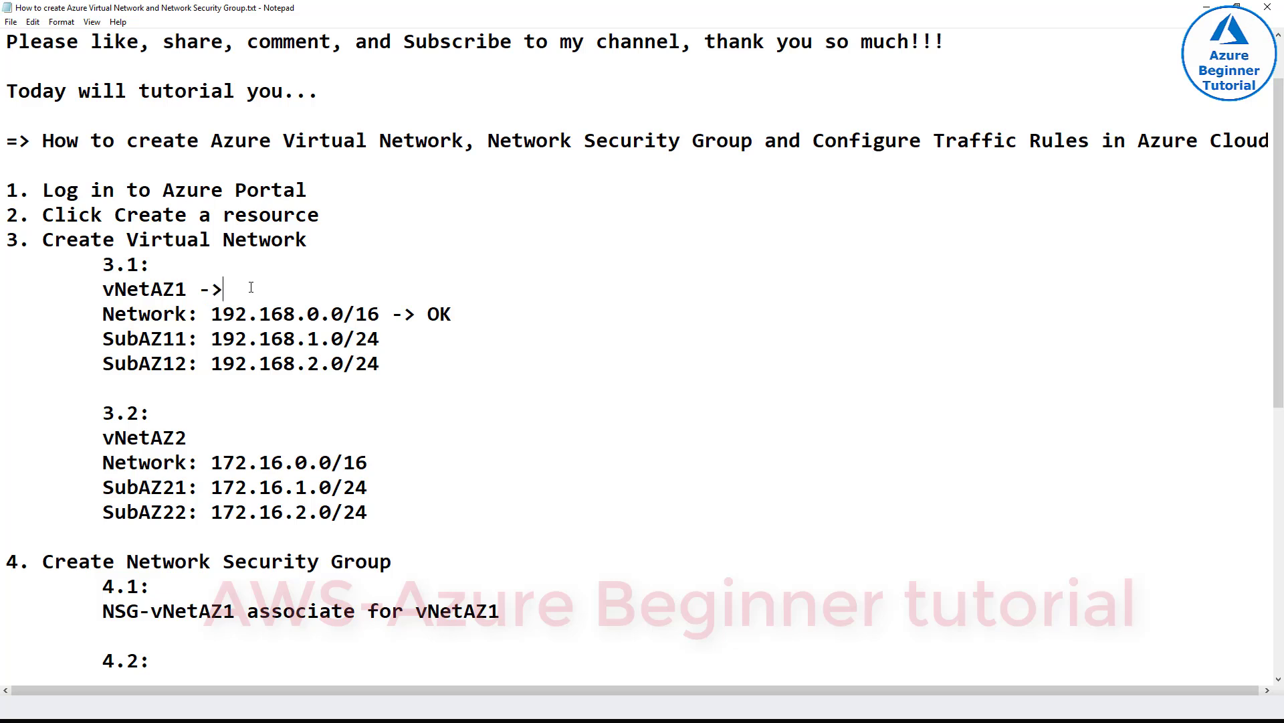
type(" OK")
- Copy the name vNetAZ2 from the notes, find the Virtual networks service in the Azure portal, and start creating another virtual network
left_click_drag(103, 438, 188, 439)
right_click(140, 440)
left_click(173, 483)
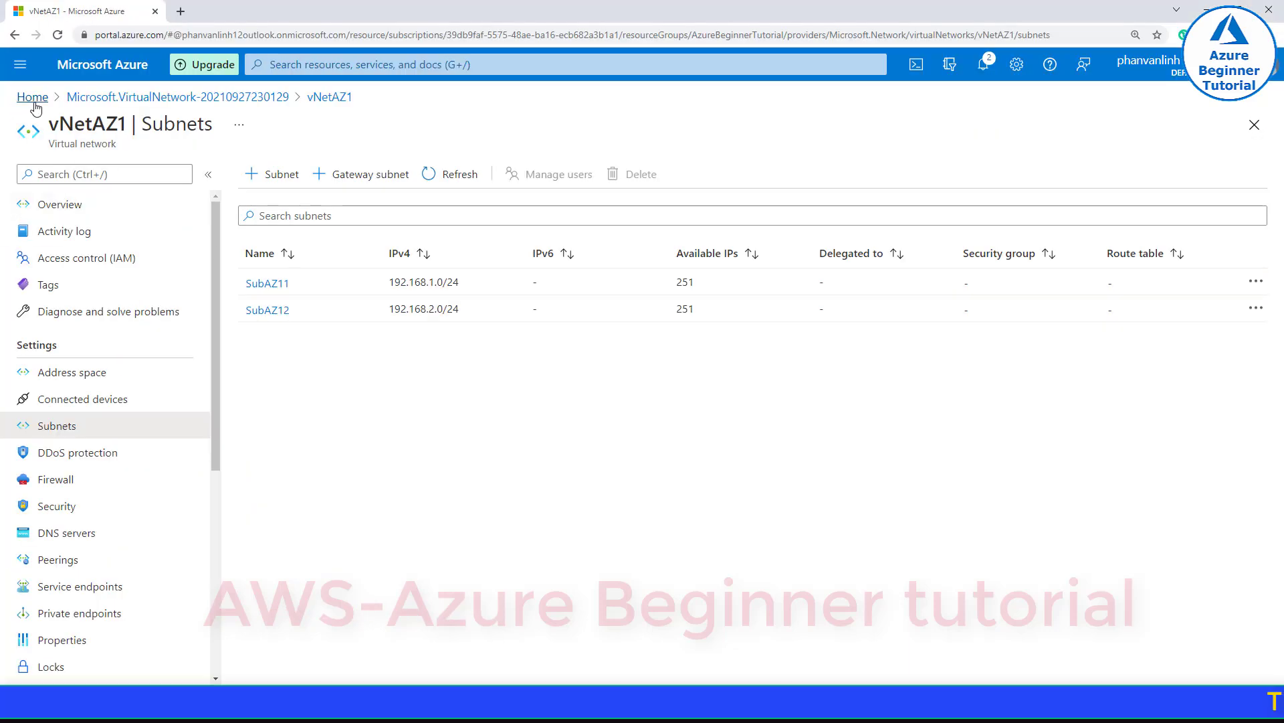
left_click(277, 63)
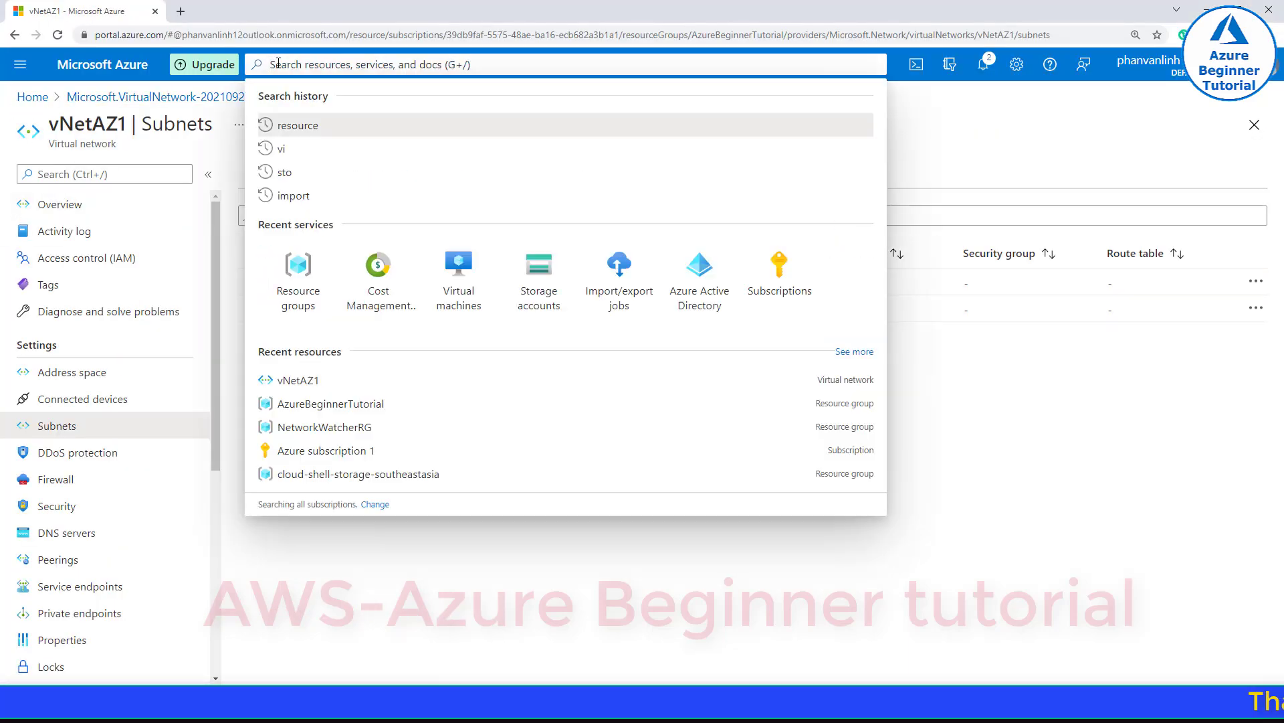
type("virtual ne")
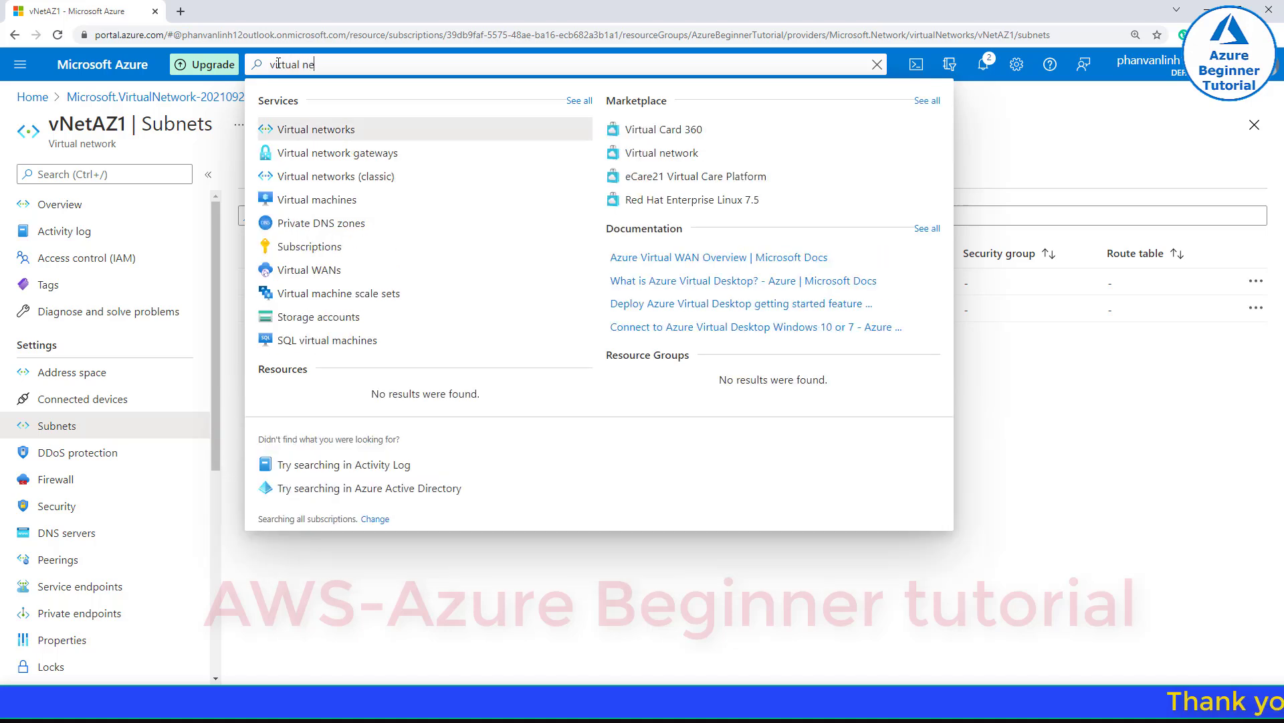
type("t")
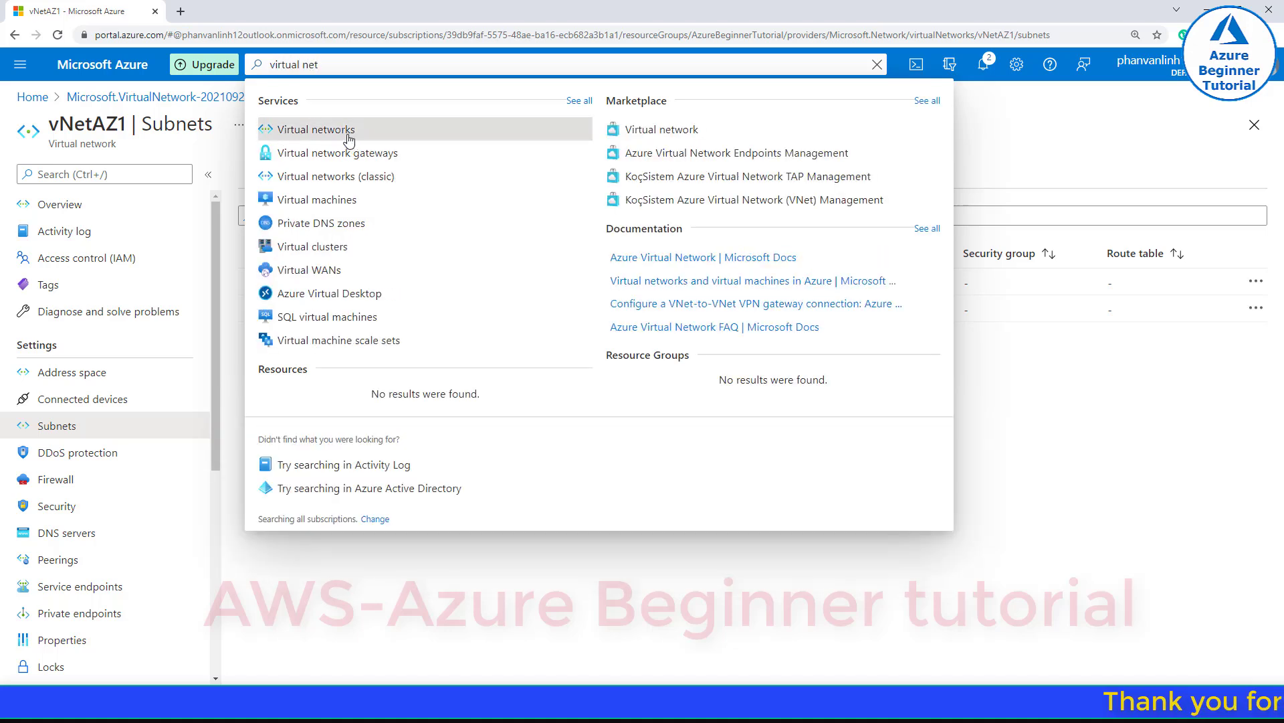
left_click(339, 129)
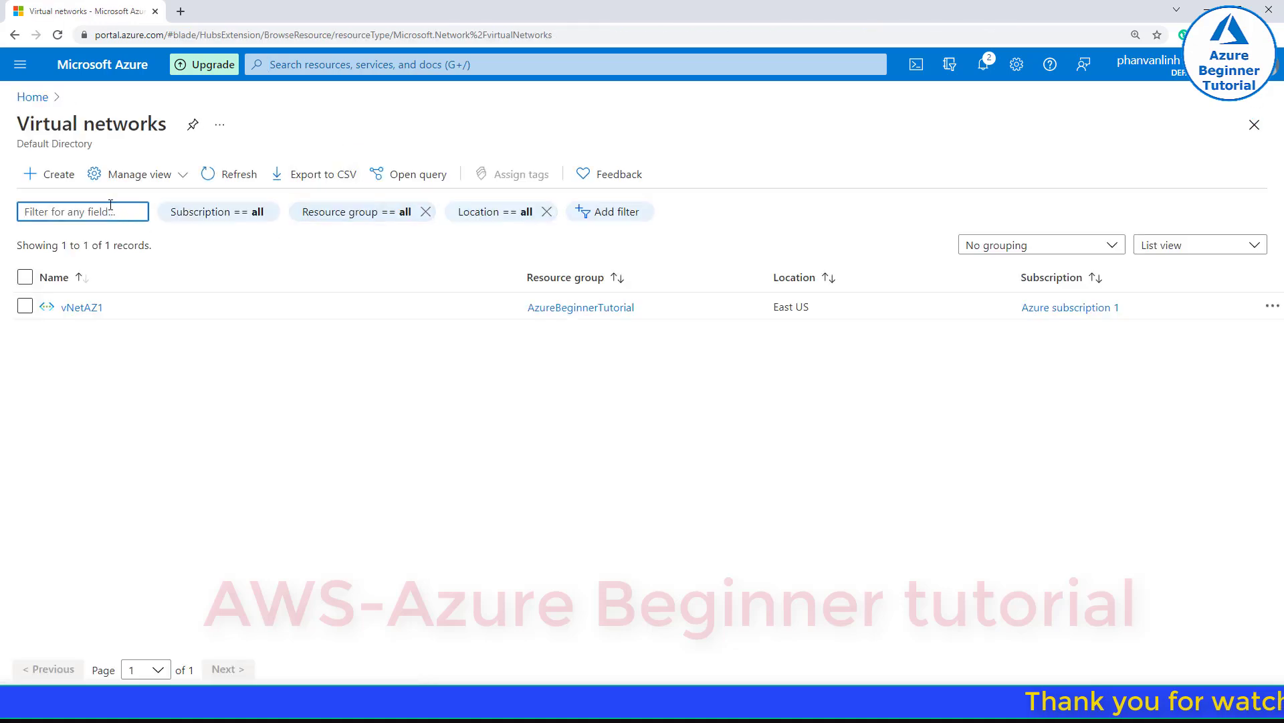
left_click(59, 174)
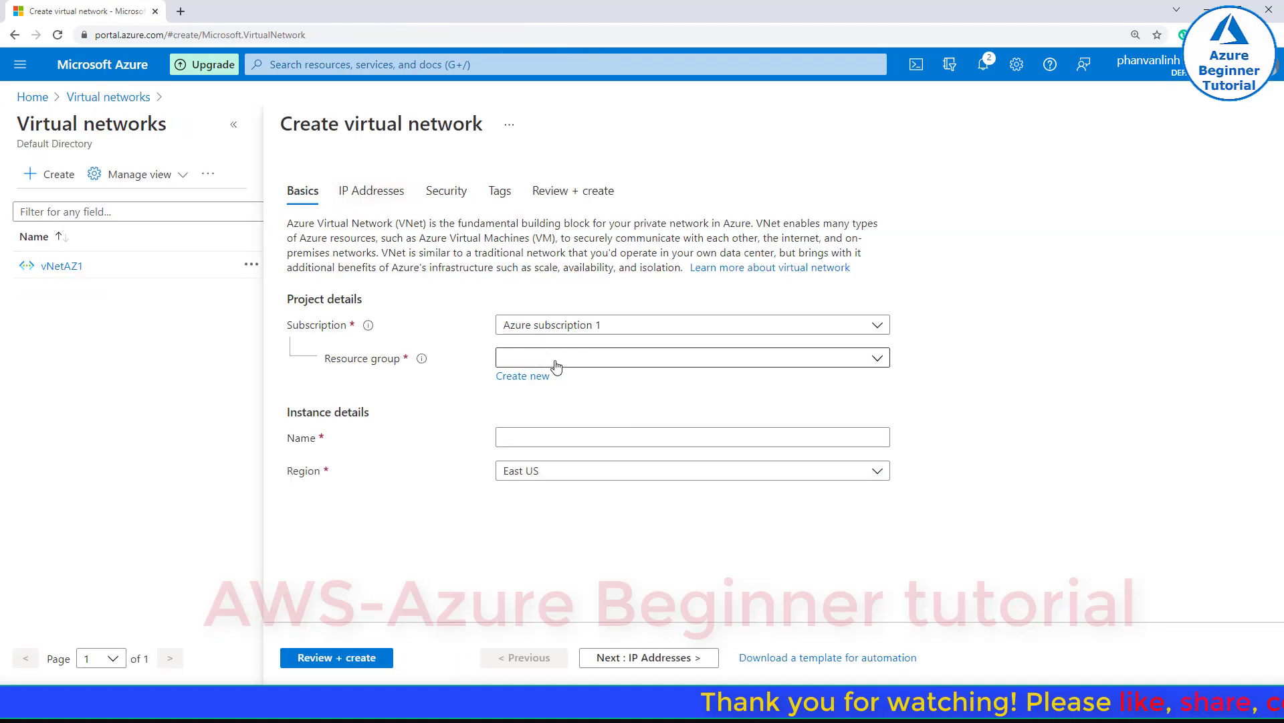
- Assign the resource group AzureBeginnerTutorial, name the virtual network vNetAZ2, and continue to the IP address settings
left_click(556, 360)
left_click(544, 415)
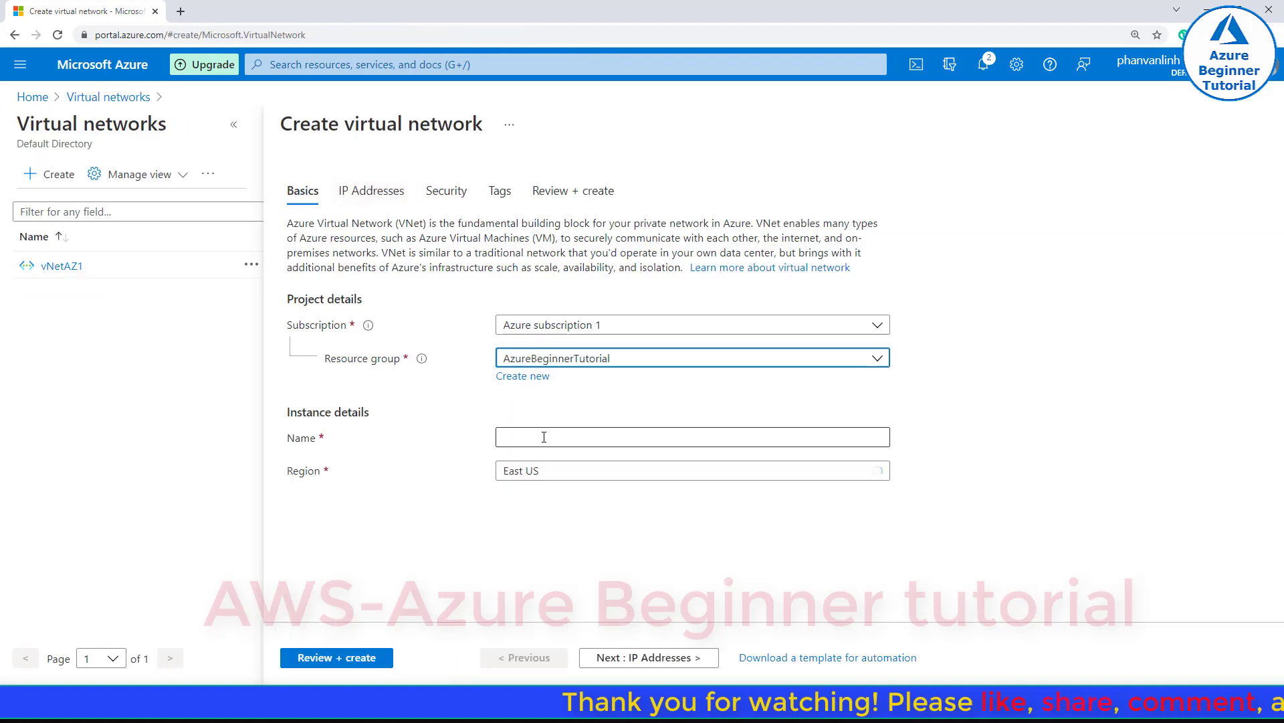
left_click(529, 437)
type("vNetAZ2")
left_click(461, 451)
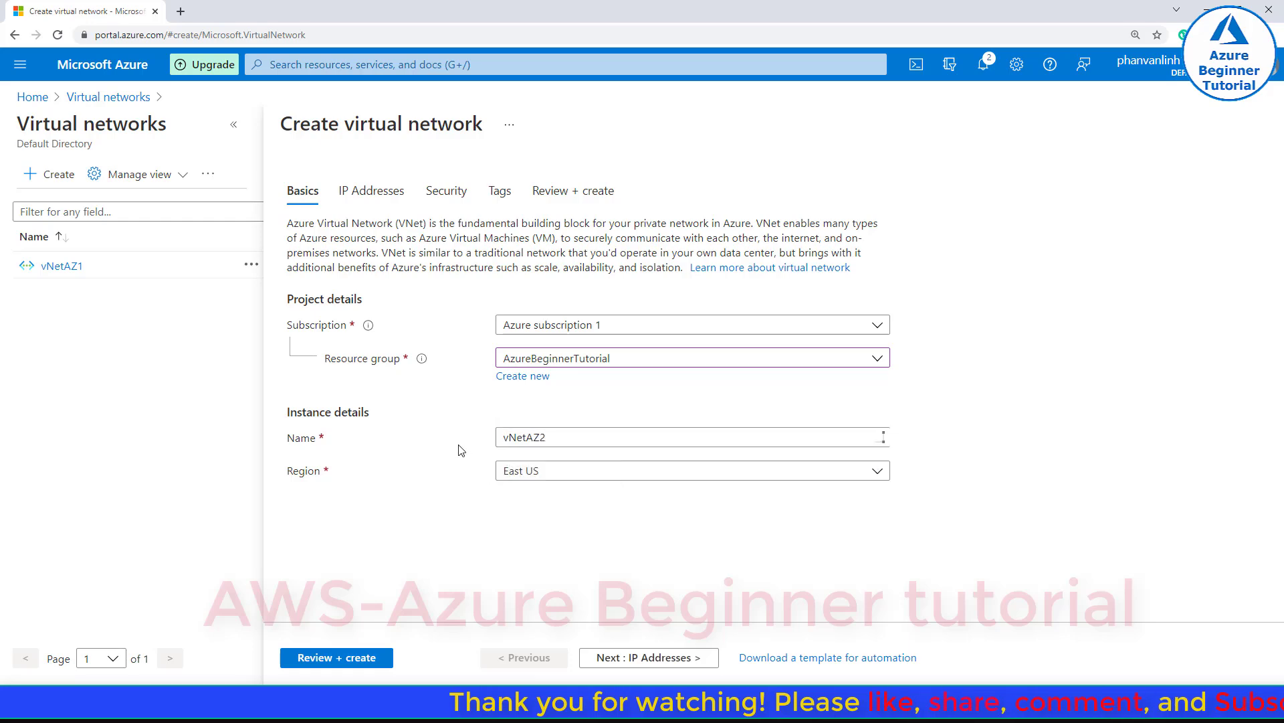
left_click(644, 661)
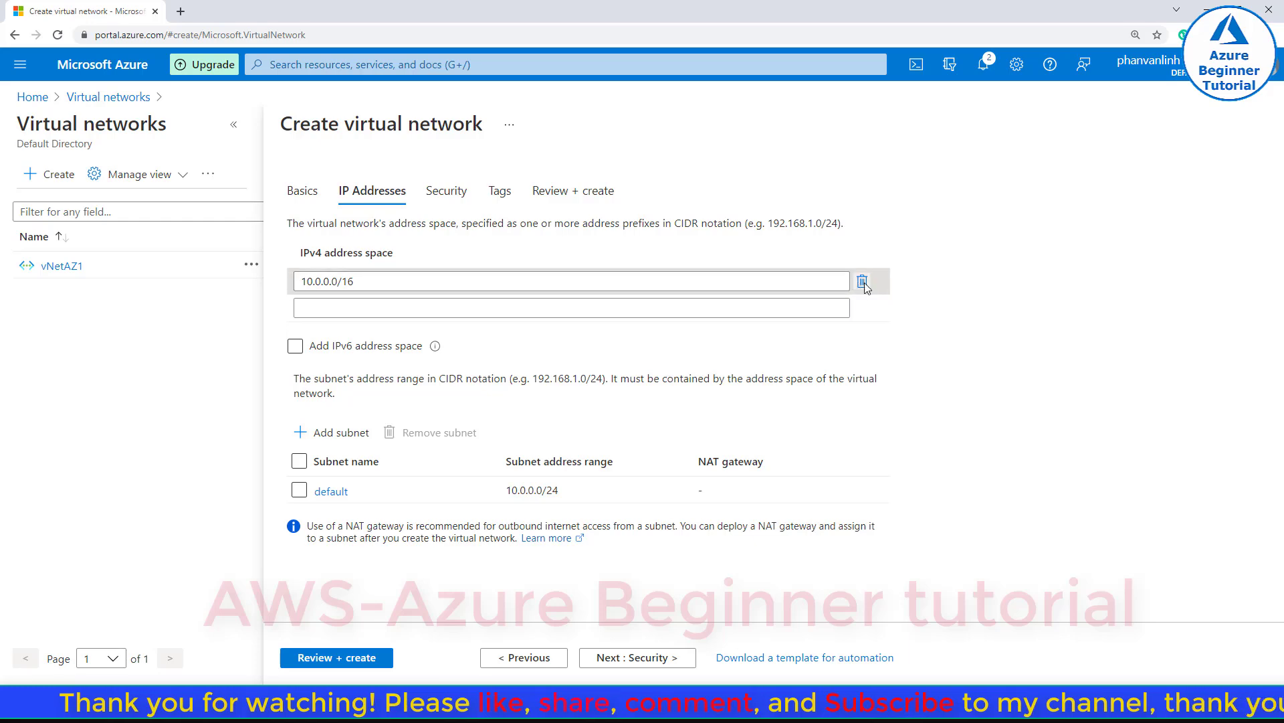
- Replace the default IPv4 address space with 172.16.0.0/16, copied from the Network line of vNetAZ2 in the Notepad notes
left_click(862, 282)
left_click(524, 281)
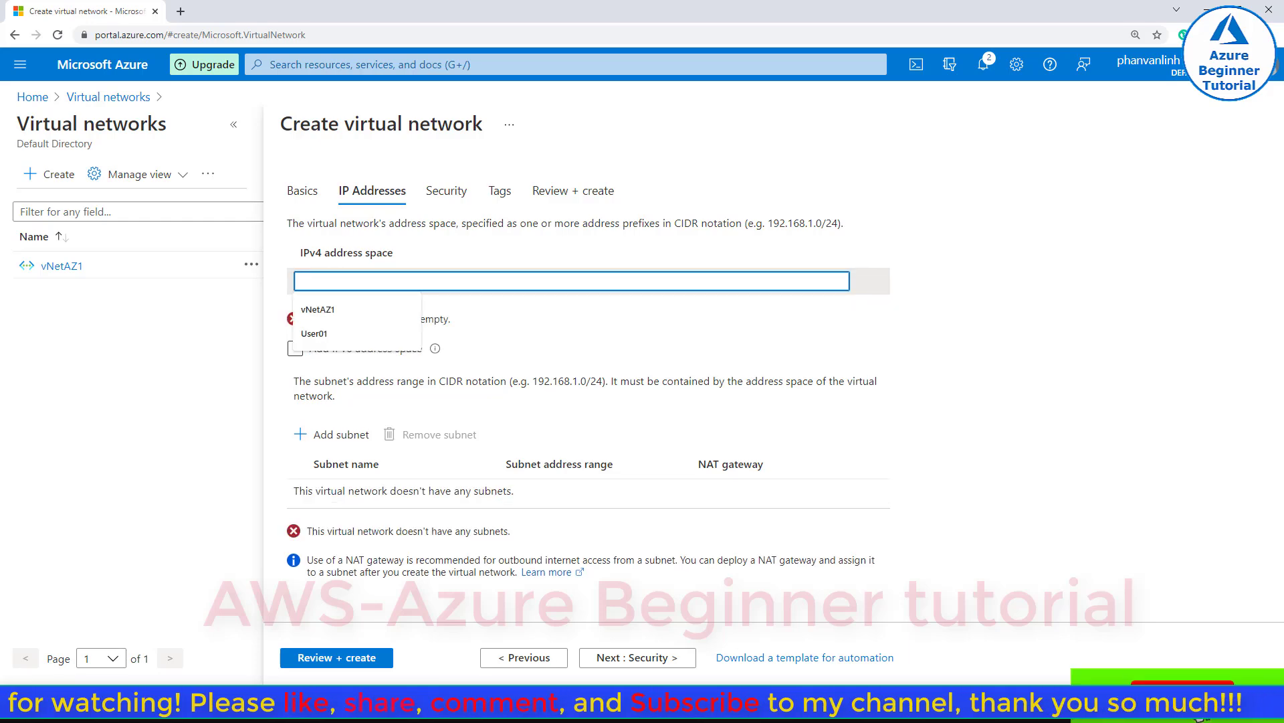
key("alt+Tab")
left_click_drag(215, 466, 378, 462)
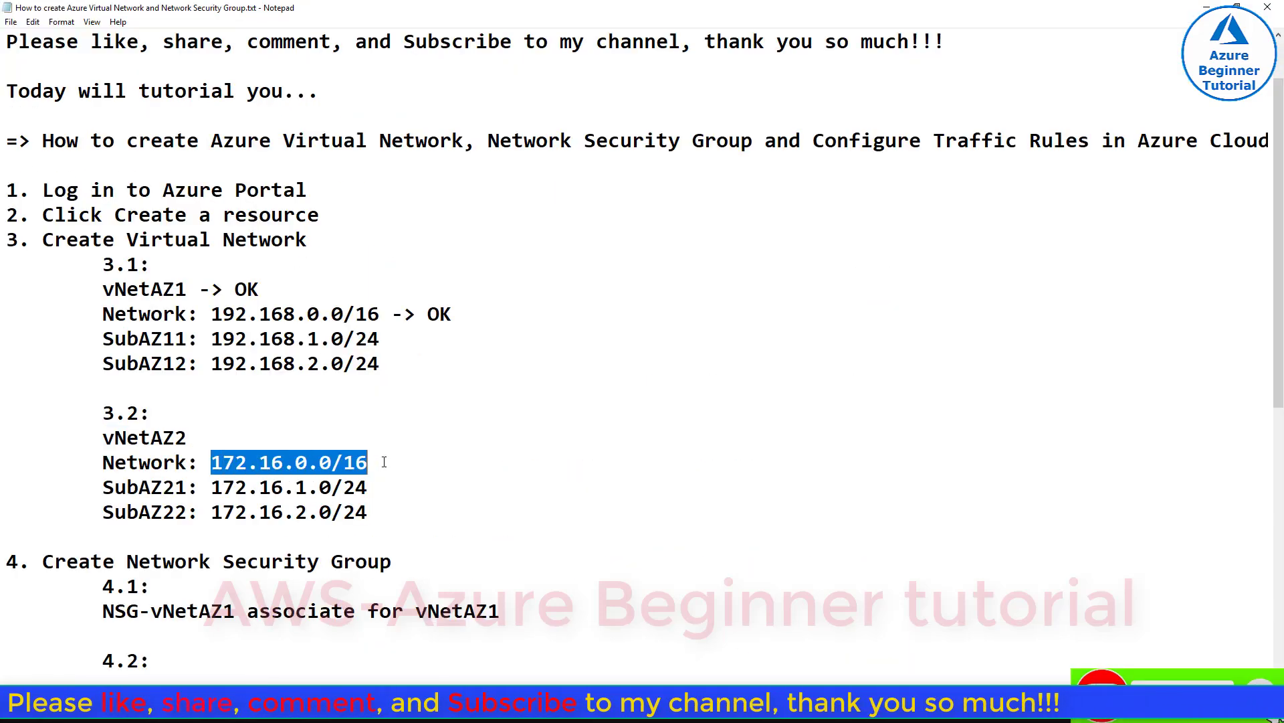
key("ctrl+c")
key("alt+Tab")
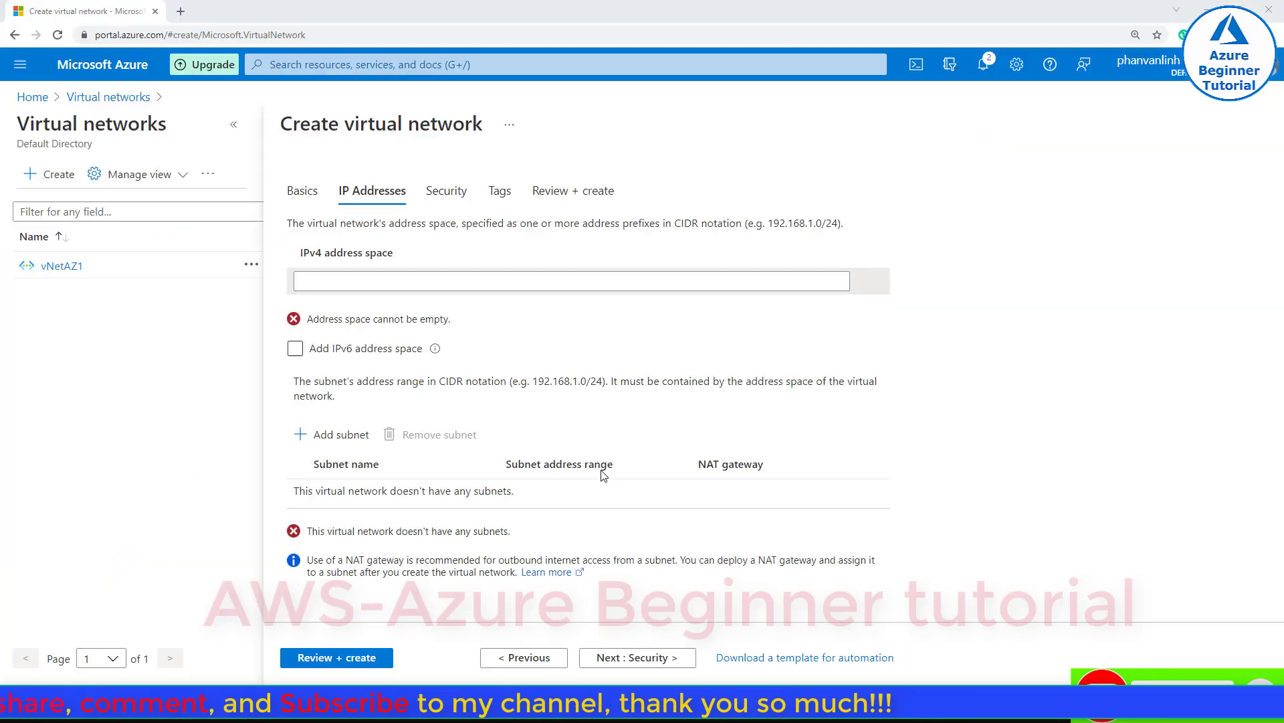
key("ctrl+v")
- Start a new subnet and set its address range to 172.16.1.0/24, copied from the SubAZ21 line in the Notepad notes
left_click(350, 443)
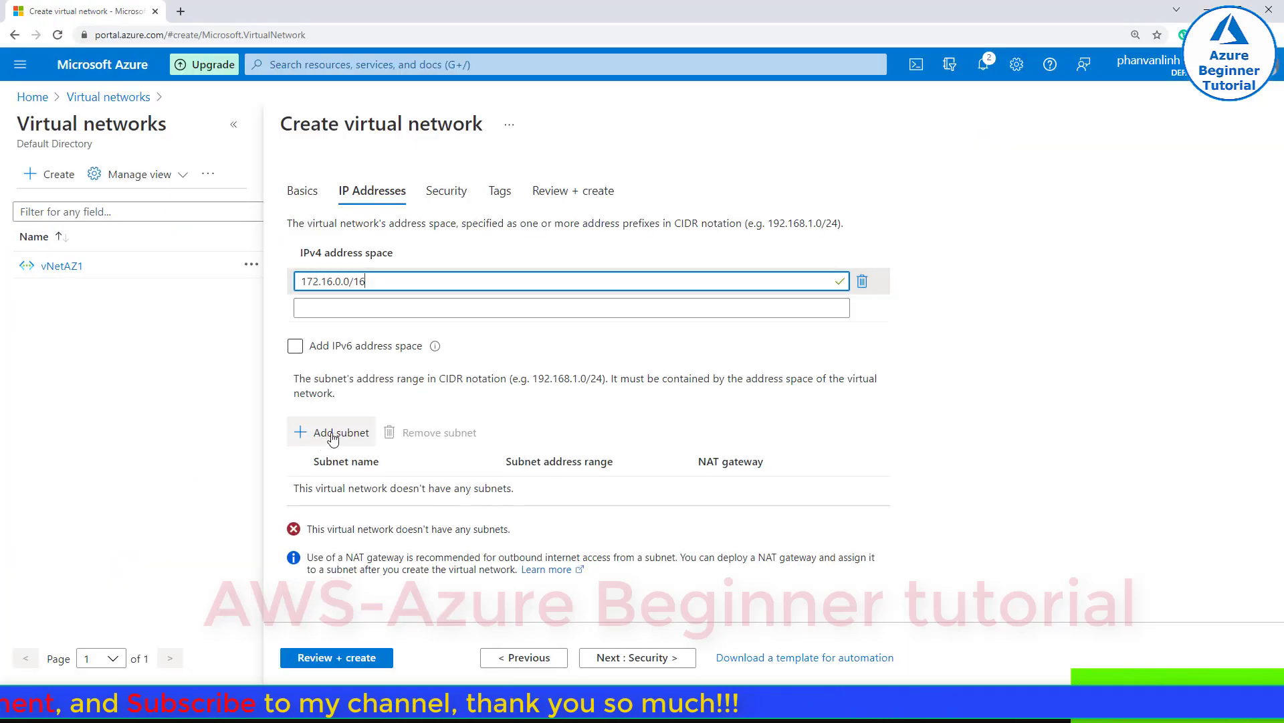
key("alt+Tab")
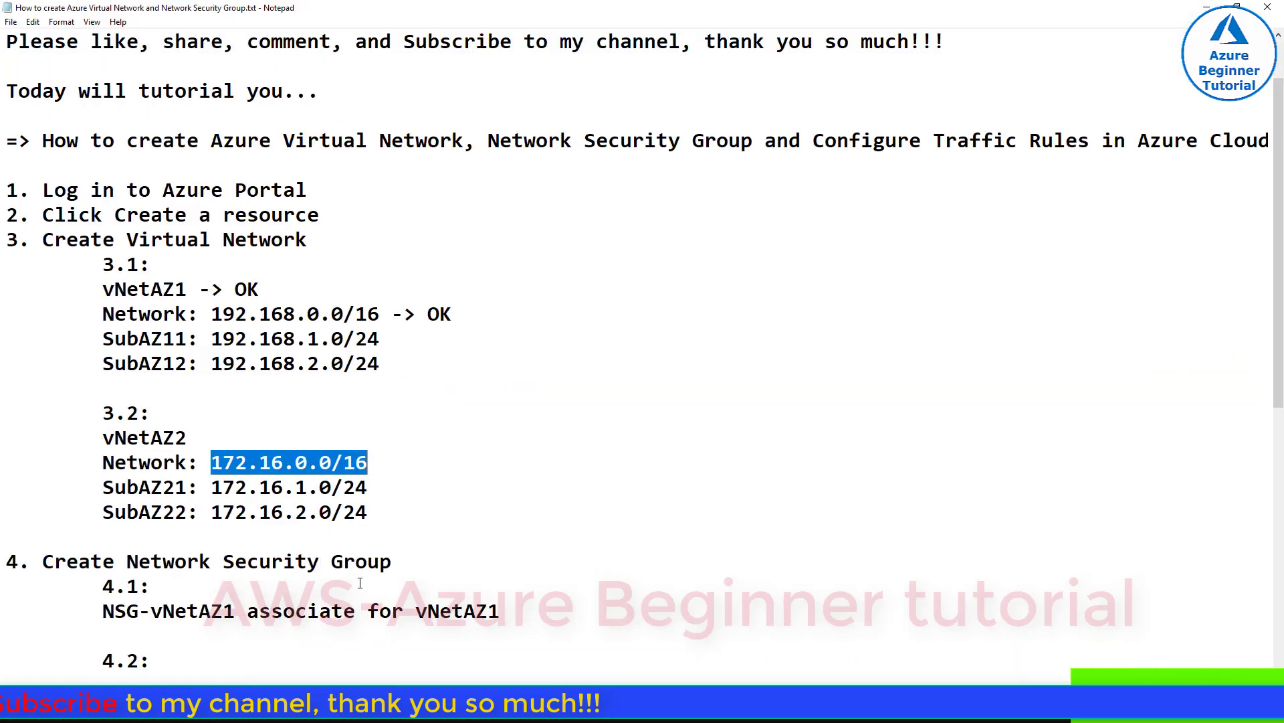
left_click_drag(212, 487, 371, 483)
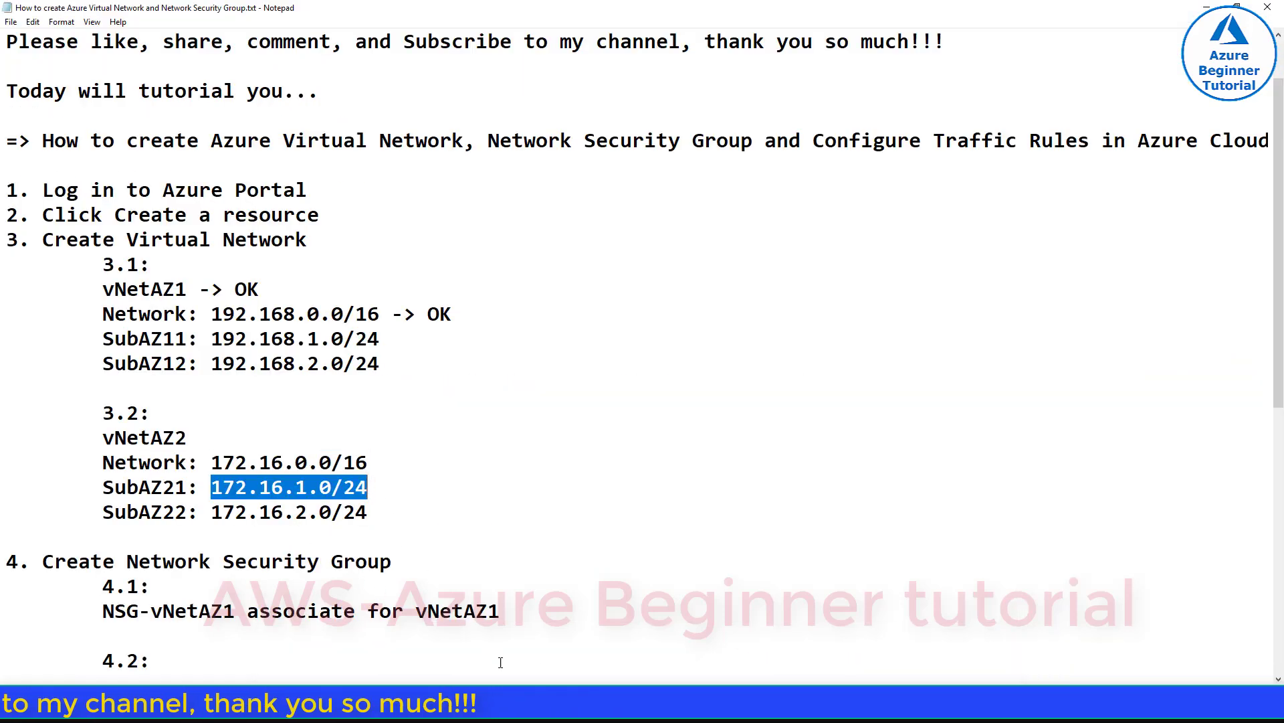
key("ctrl+c")
key("alt+Tab")
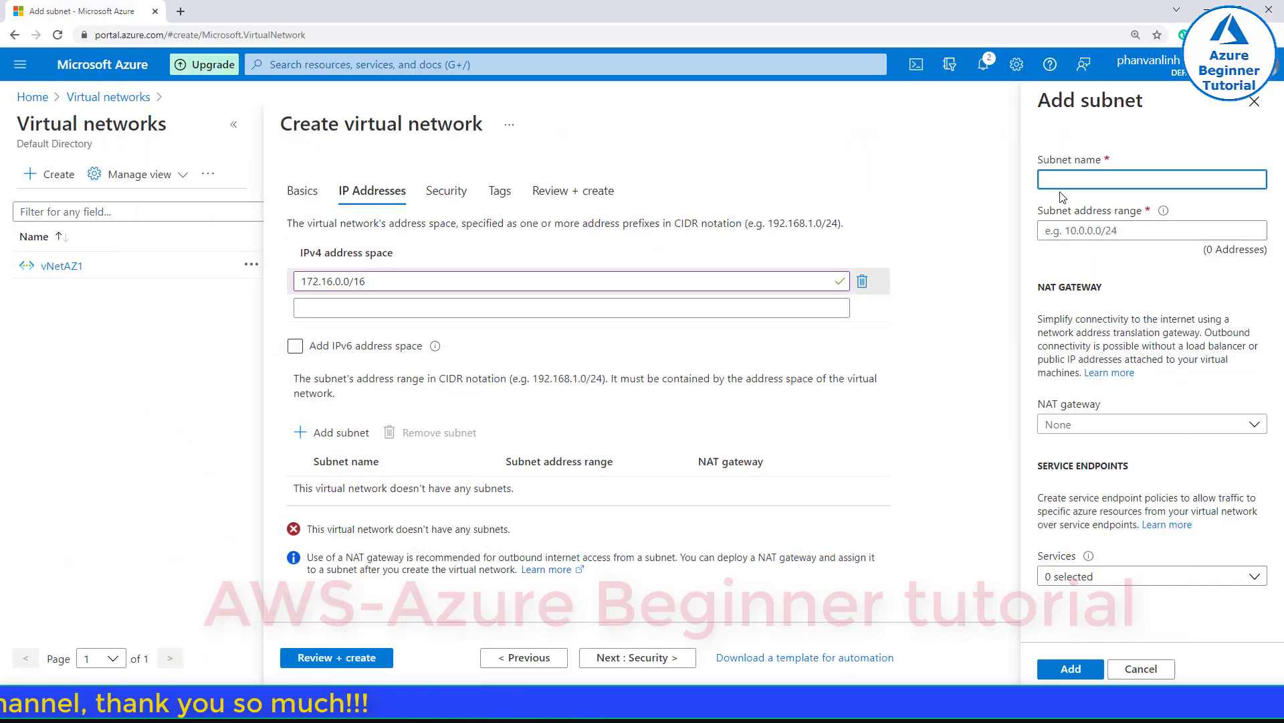
left_click(1072, 230)
key("ctrl+v")
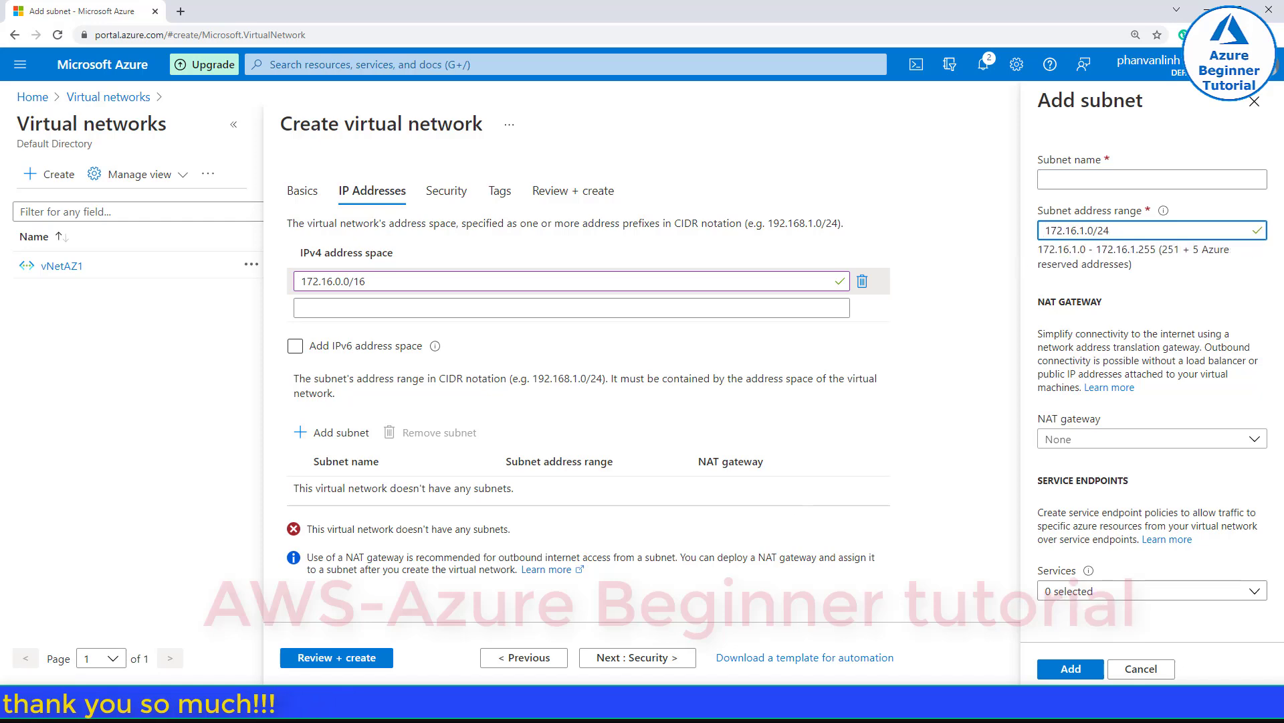
- Name the subnet SubAZ21, copied from the Notepad notes, and add it to the virtual network
key("alt+Tab")
left_click_drag(188, 487, 102, 487)
key("alt+Tab")
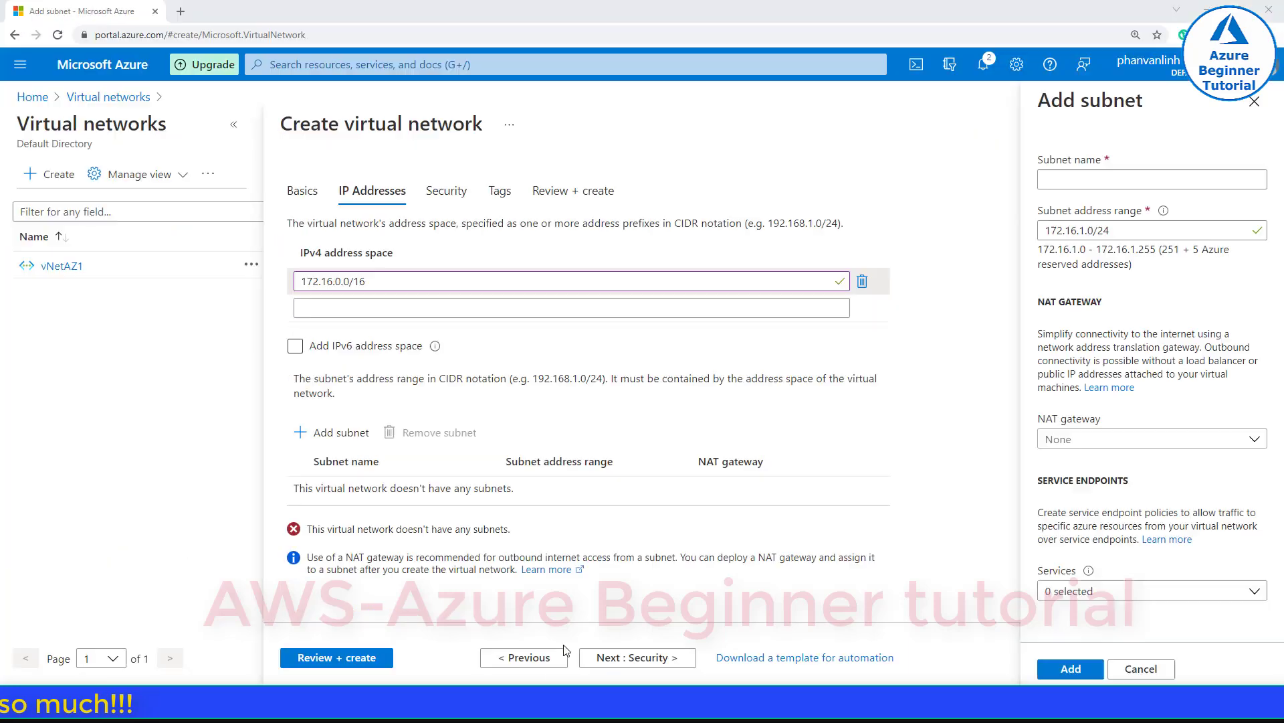
left_click(1104, 179)
key("ctrl+v")
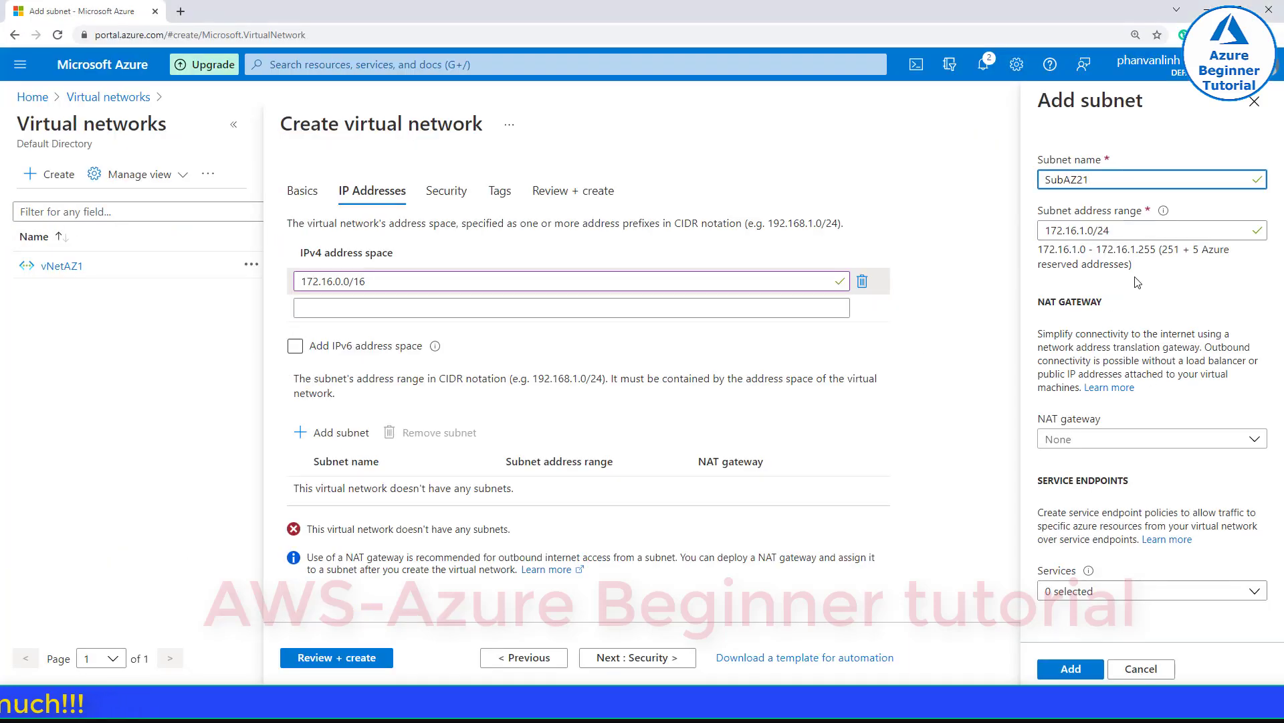
left_click(1070, 669)
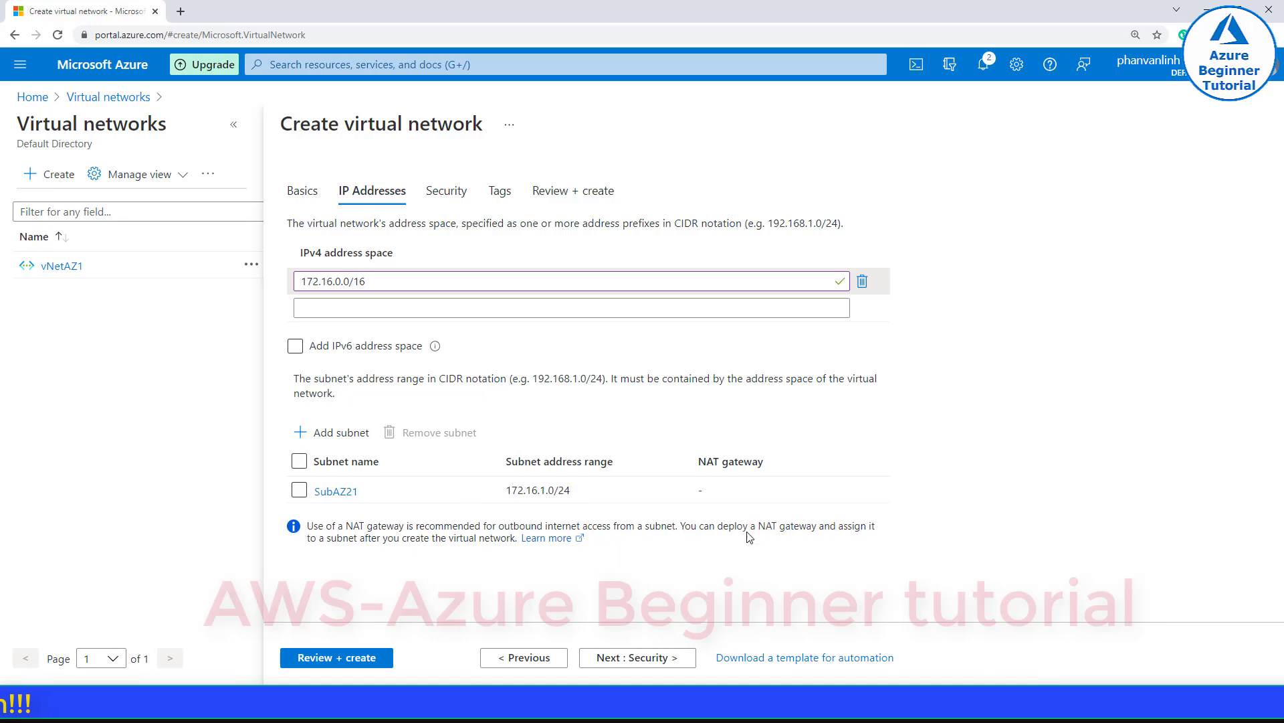
- Start another subnet for vNetAZ2 and name it SubAZ22, copied from the Notepad notes
left_click(333, 432)
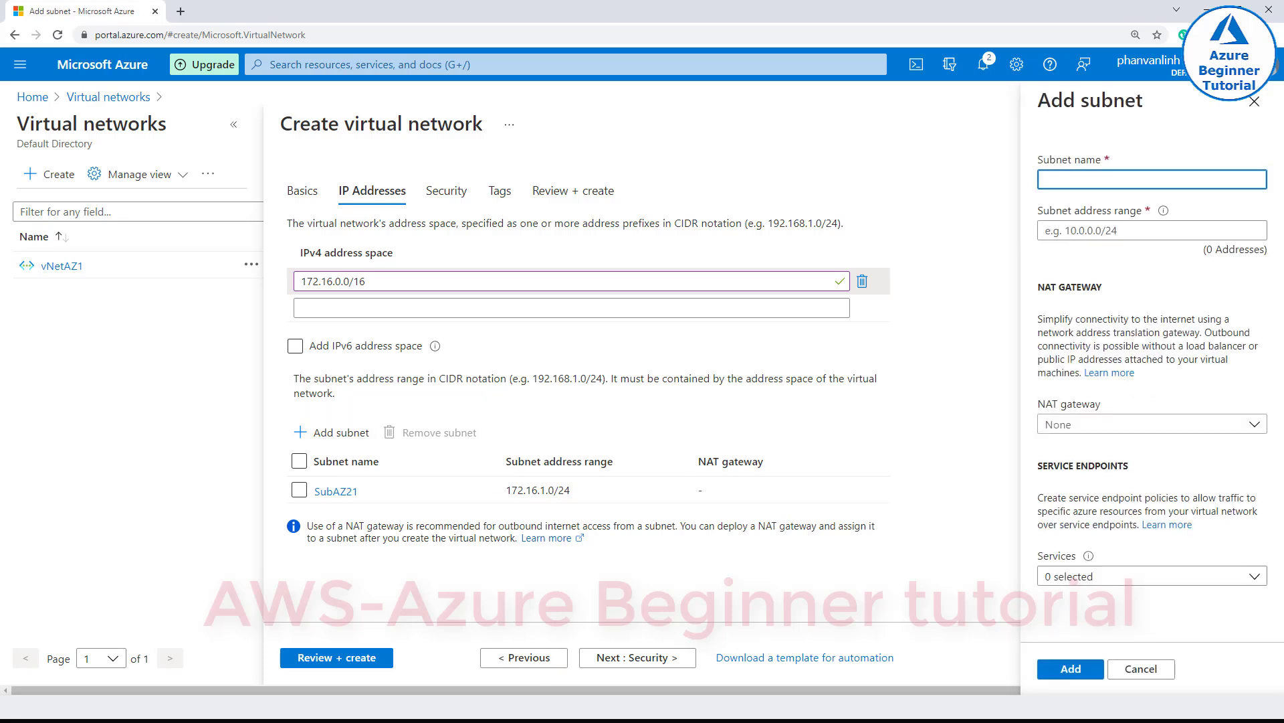
key("alt+Tab")
double_click(106, 512)
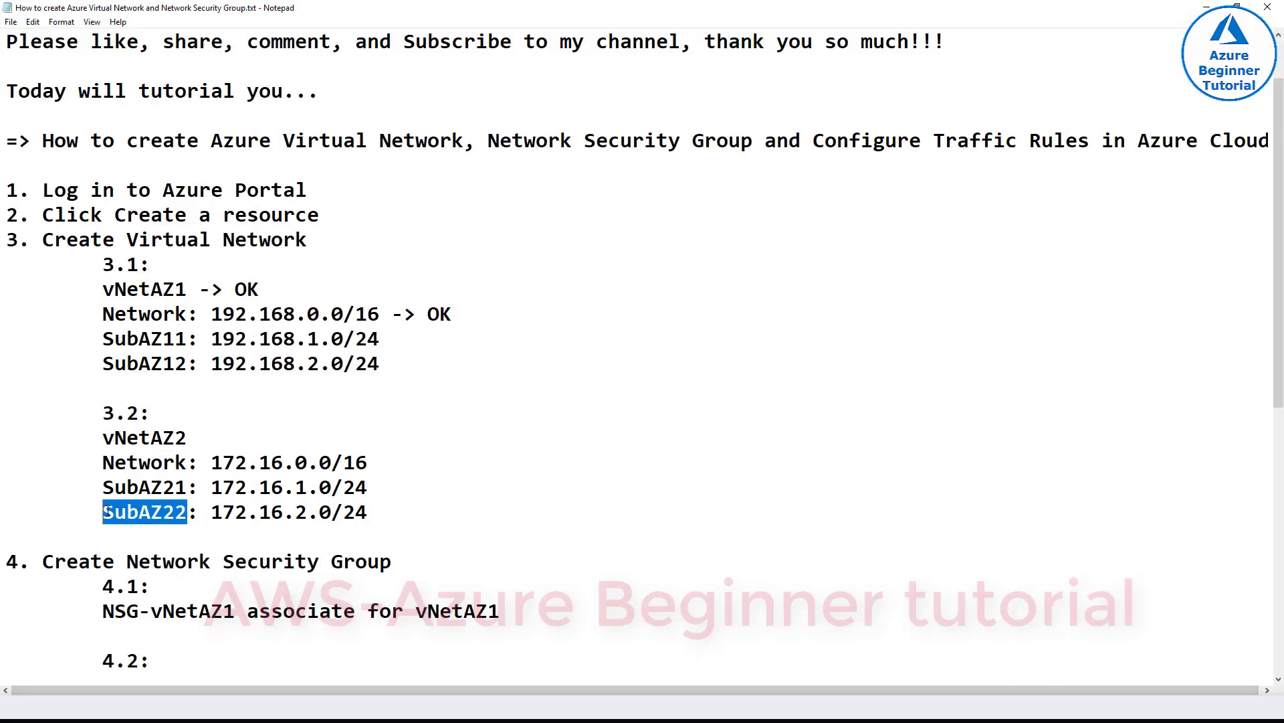
right_click(106, 511)
left_click(133, 554)
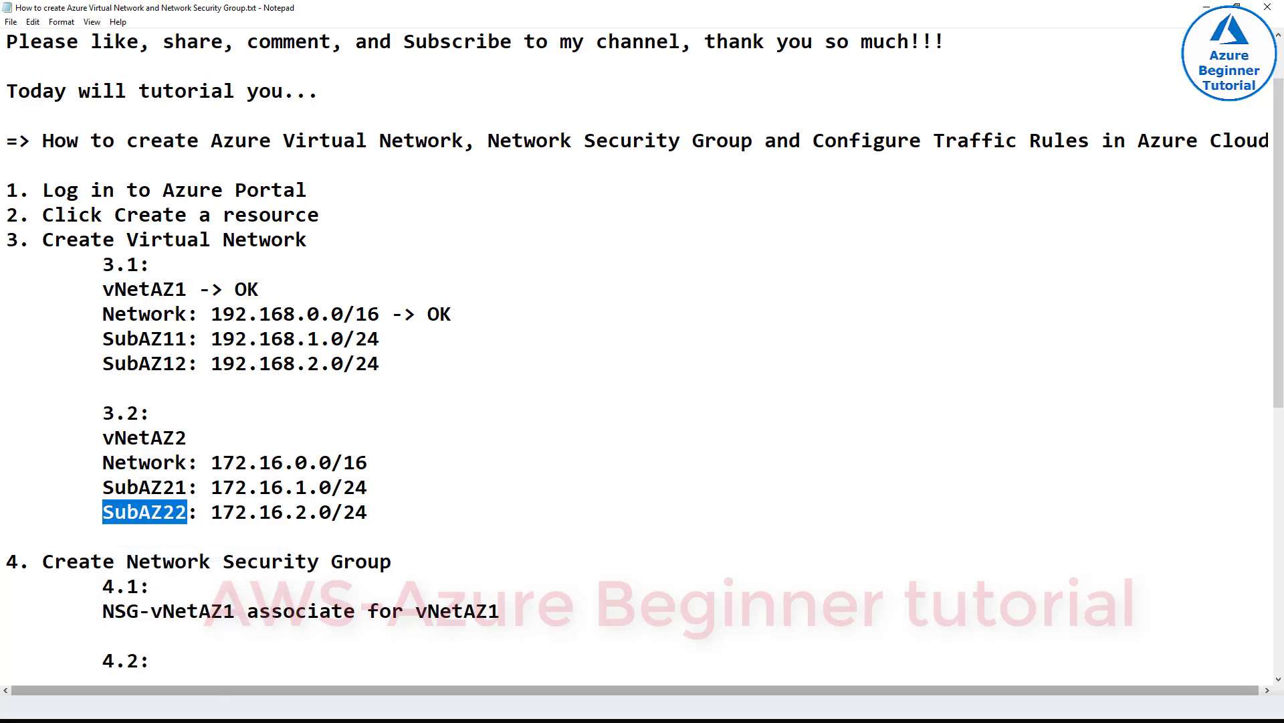
key("alt+Tab")
key("ctrl+v")
- Set the SubAZ22 address range to 172.16.2.0/24 and add the subnet to the virtual network
left_click(1068, 231)
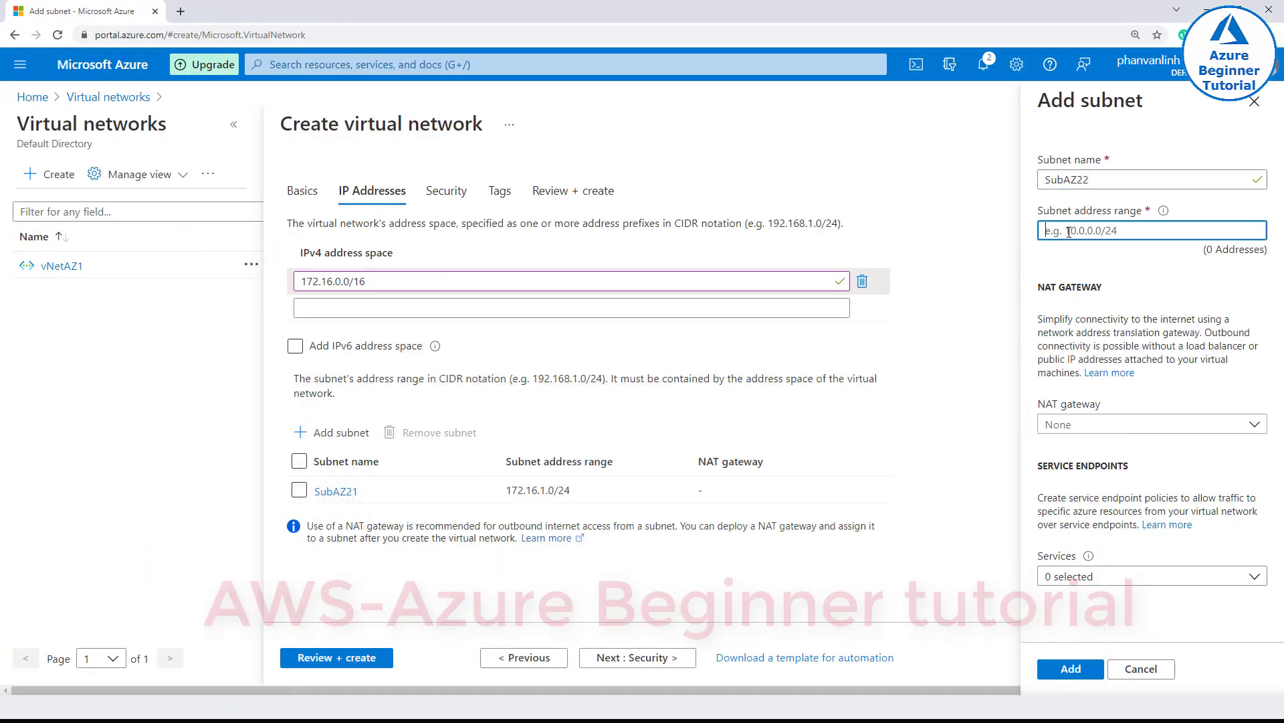
type("172.16.2.0/")
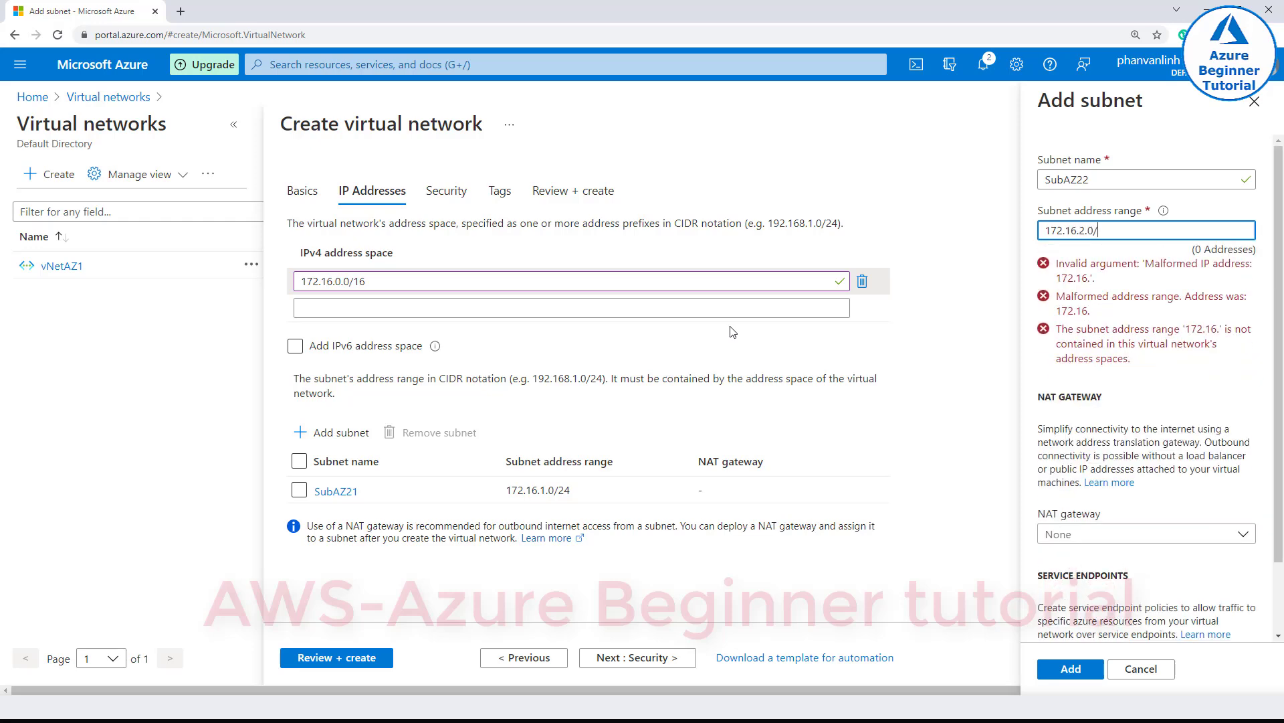
type("24")
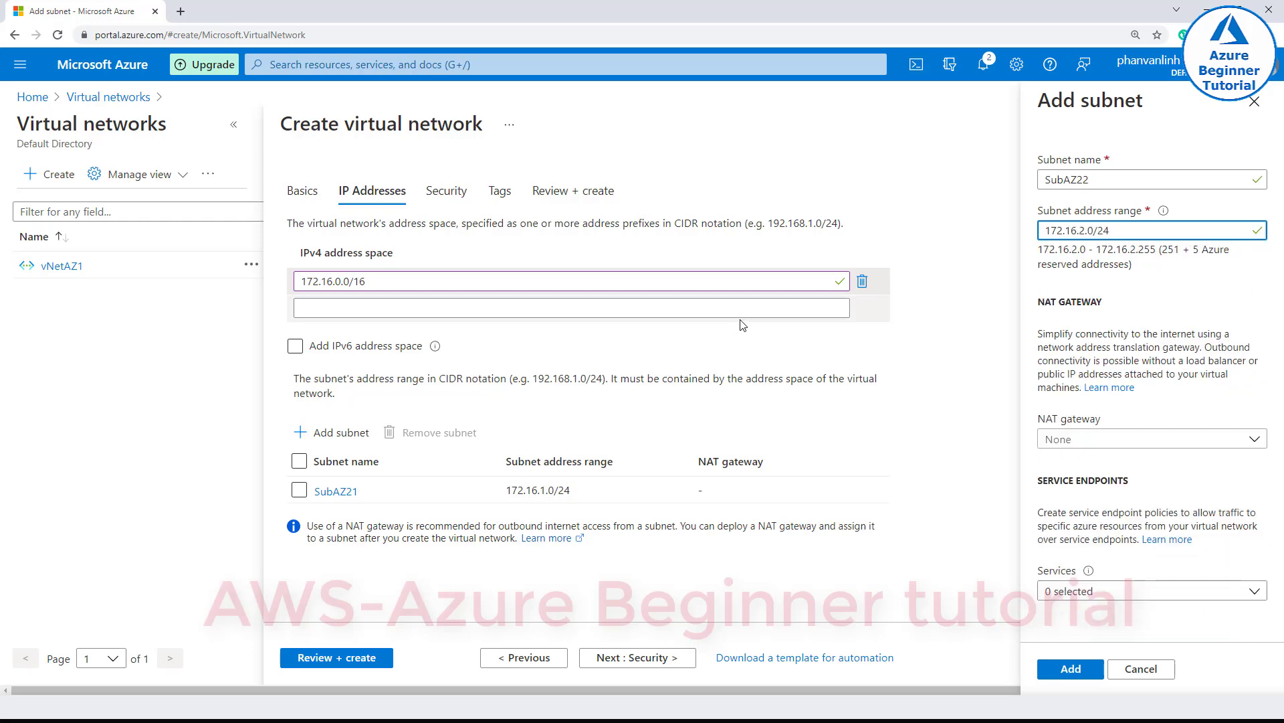
left_click_drag(1041, 250, 1175, 254)
left_click(1164, 261)
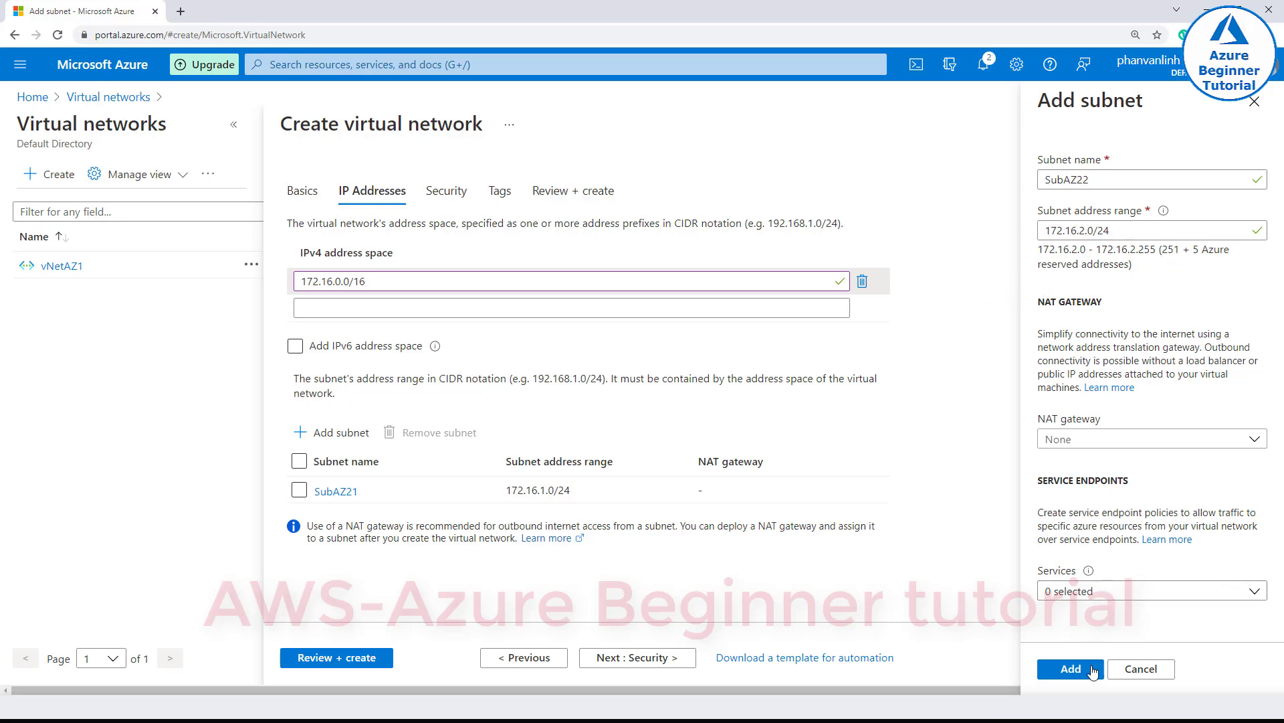
left_click(1071, 669)
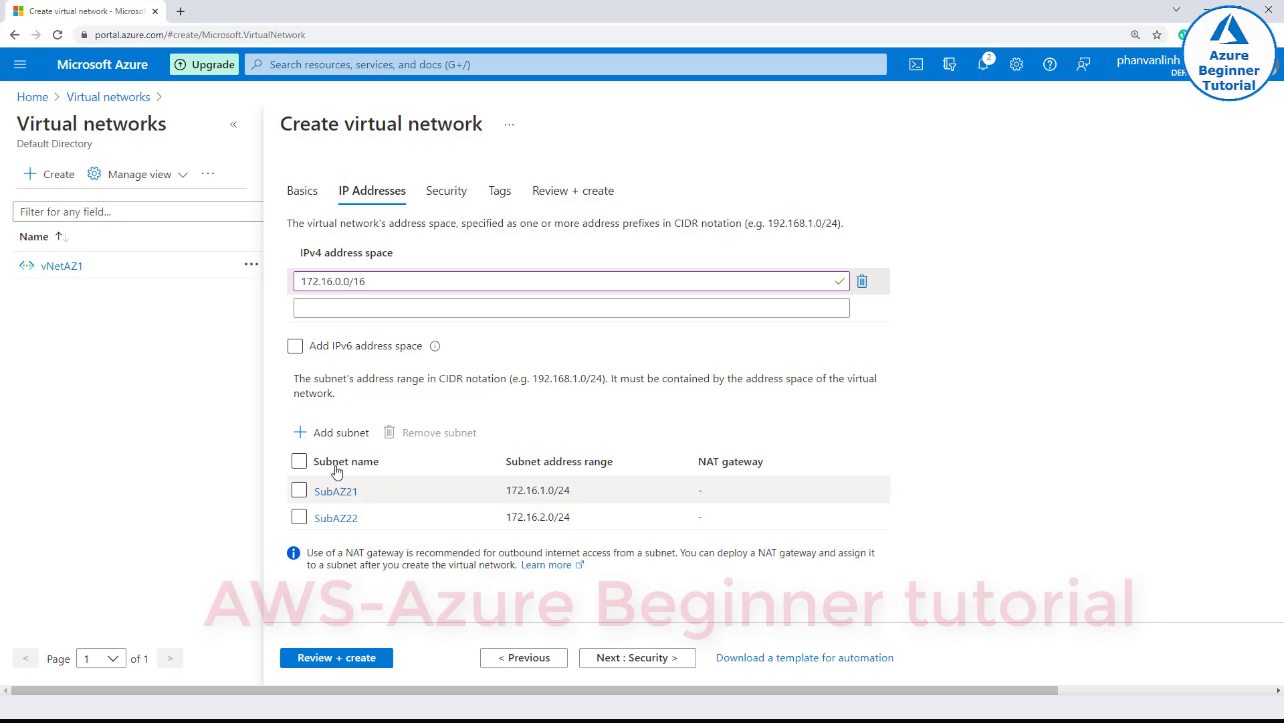
- Keep the default security and tag settings, run the final review, and create the virtual network vNetAZ2
left_click(652, 659)
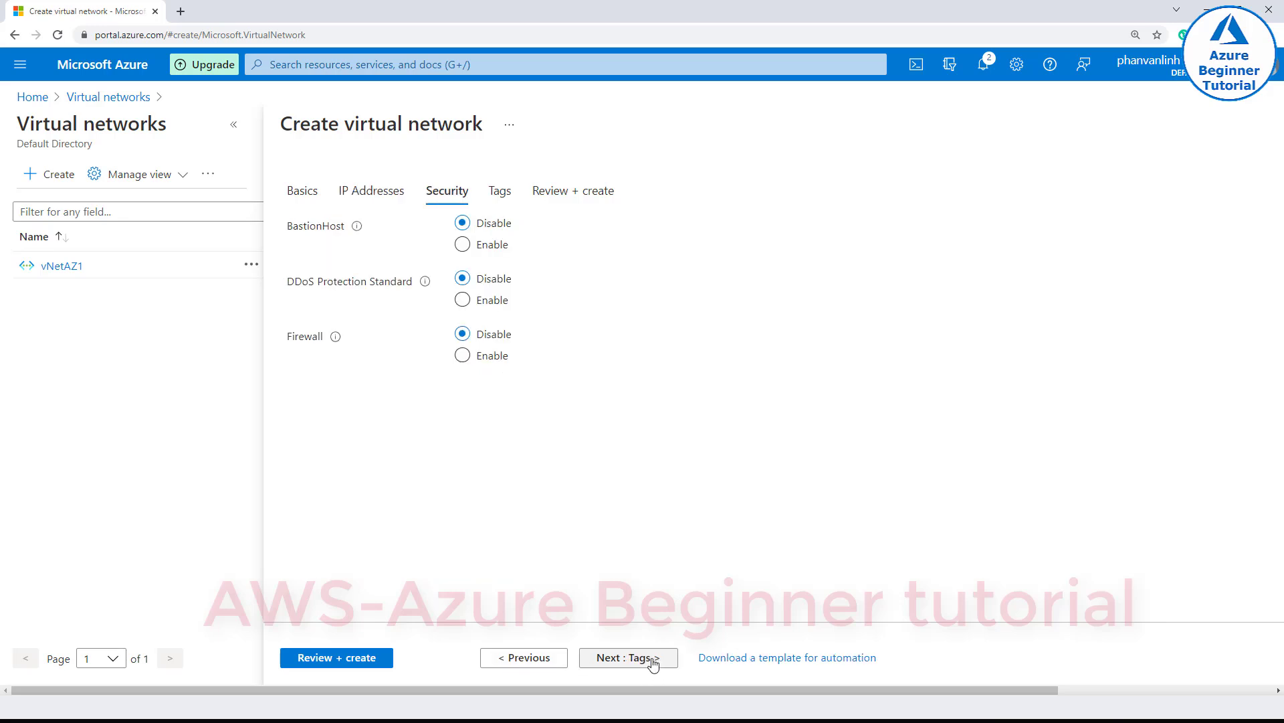
left_click(622, 660)
left_click(632, 658)
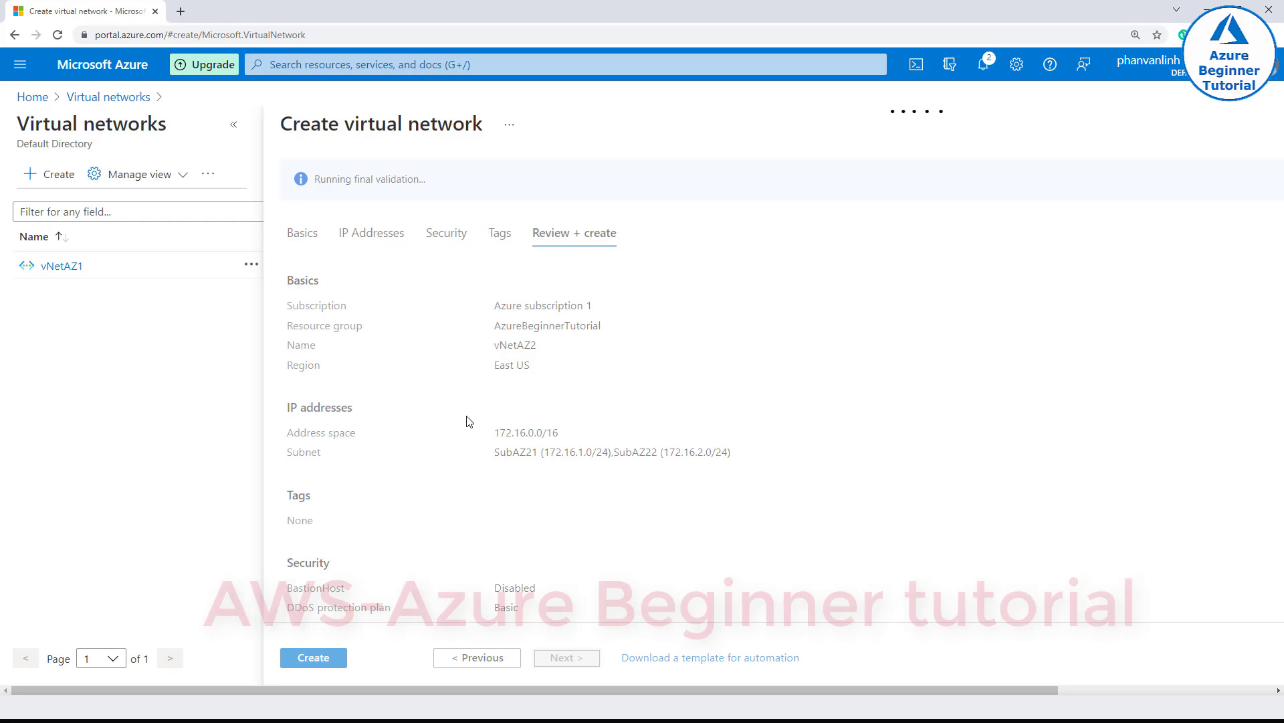
left_click_drag(396, 179, 317, 183)
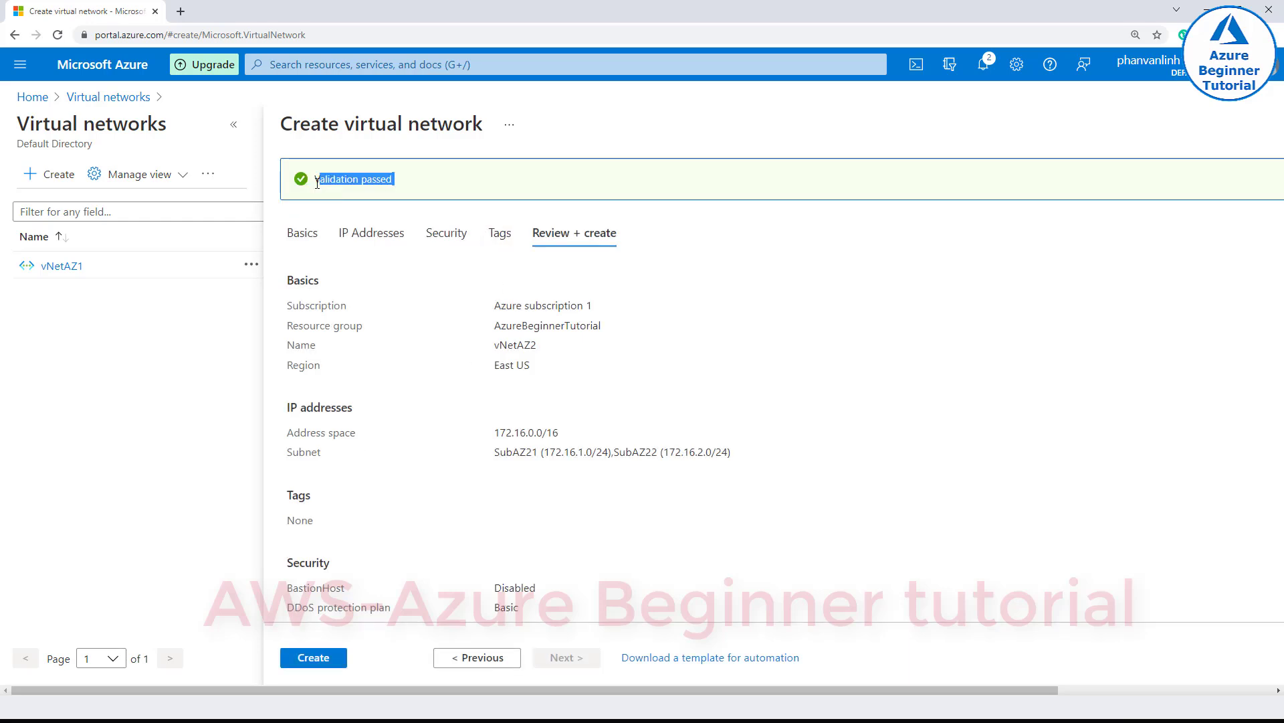
left_click(313, 657)
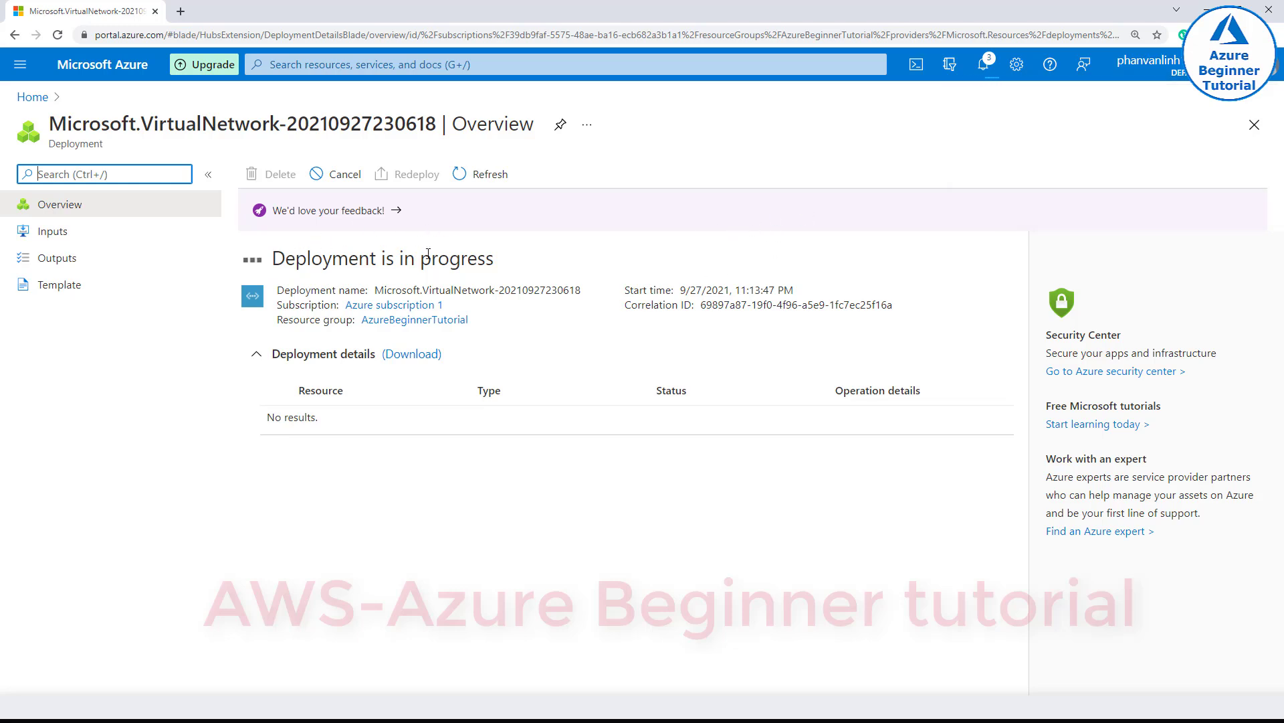
left_click_drag(295, 258, 504, 264)
left_click(474, 258)
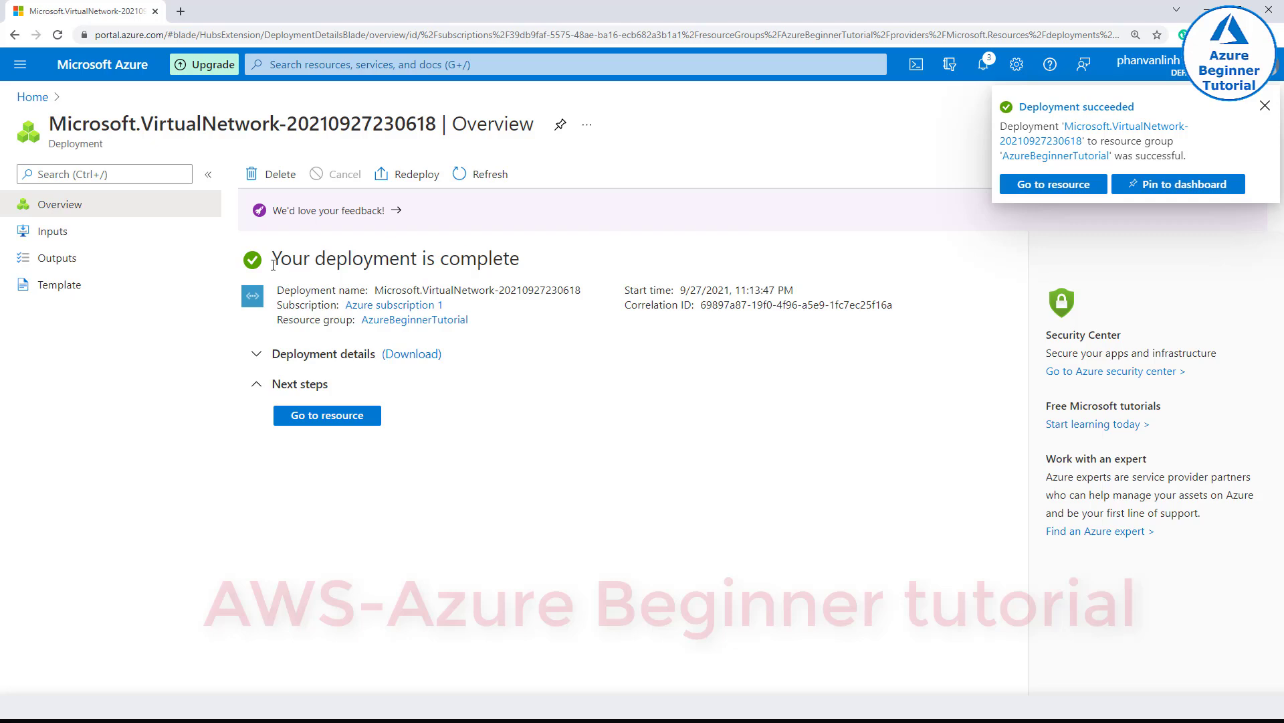
- Open the deployed vNetAZ2 resource and pin it to the existing private dashboard My Dashboard
left_click_drag(273, 261, 527, 268)
left_click(338, 416)
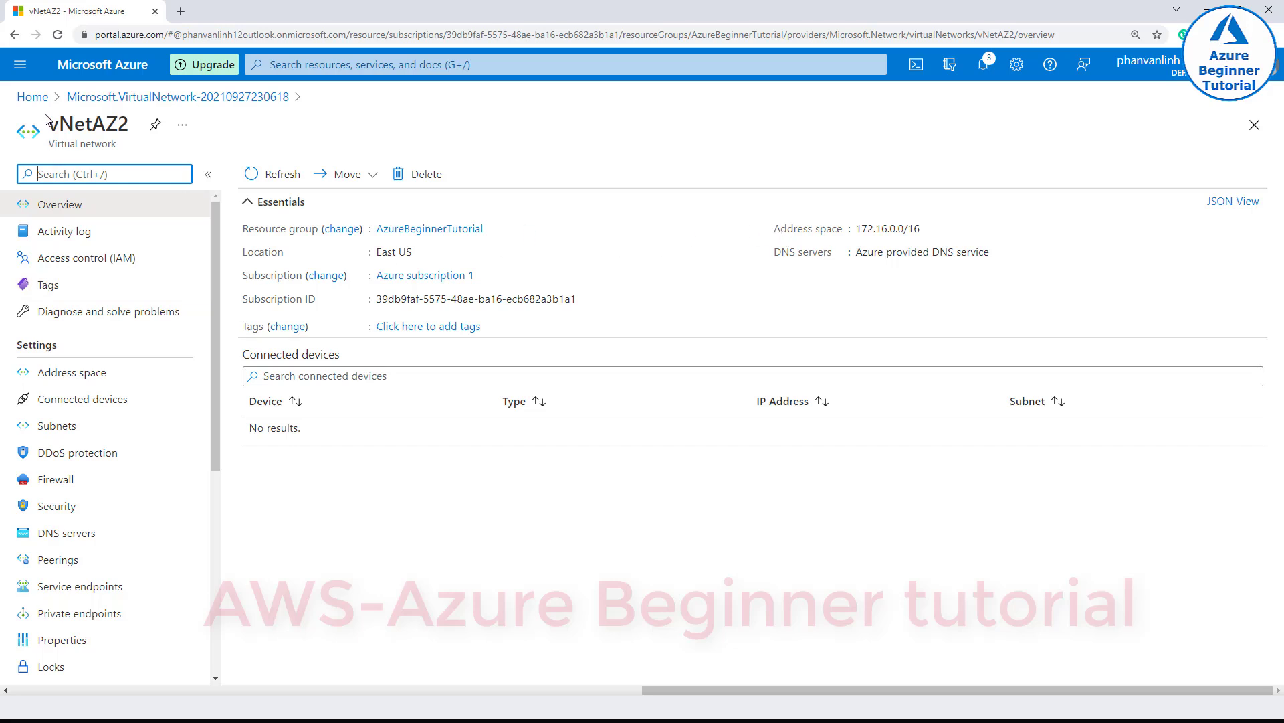
left_click_drag(47, 119, 134, 128)
left_click(592, 247)
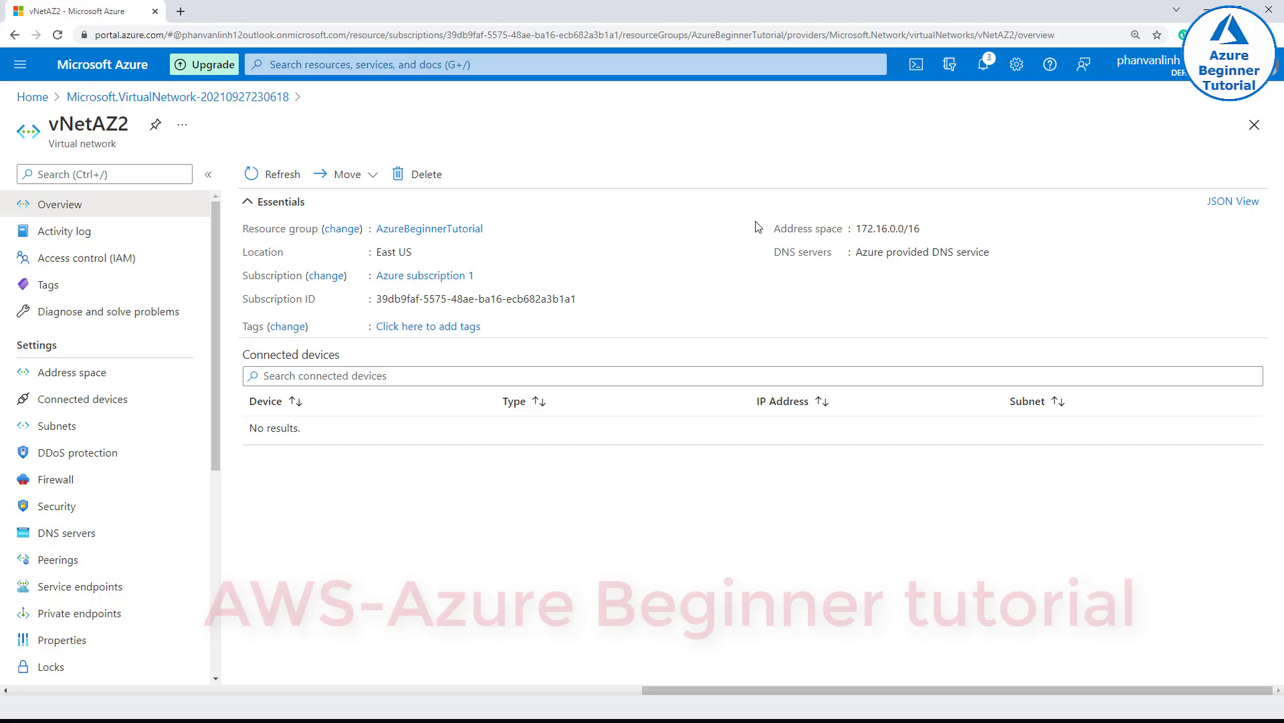
left_click_drag(758, 228, 922, 229)
left_click(661, 294)
left_click(156, 126)
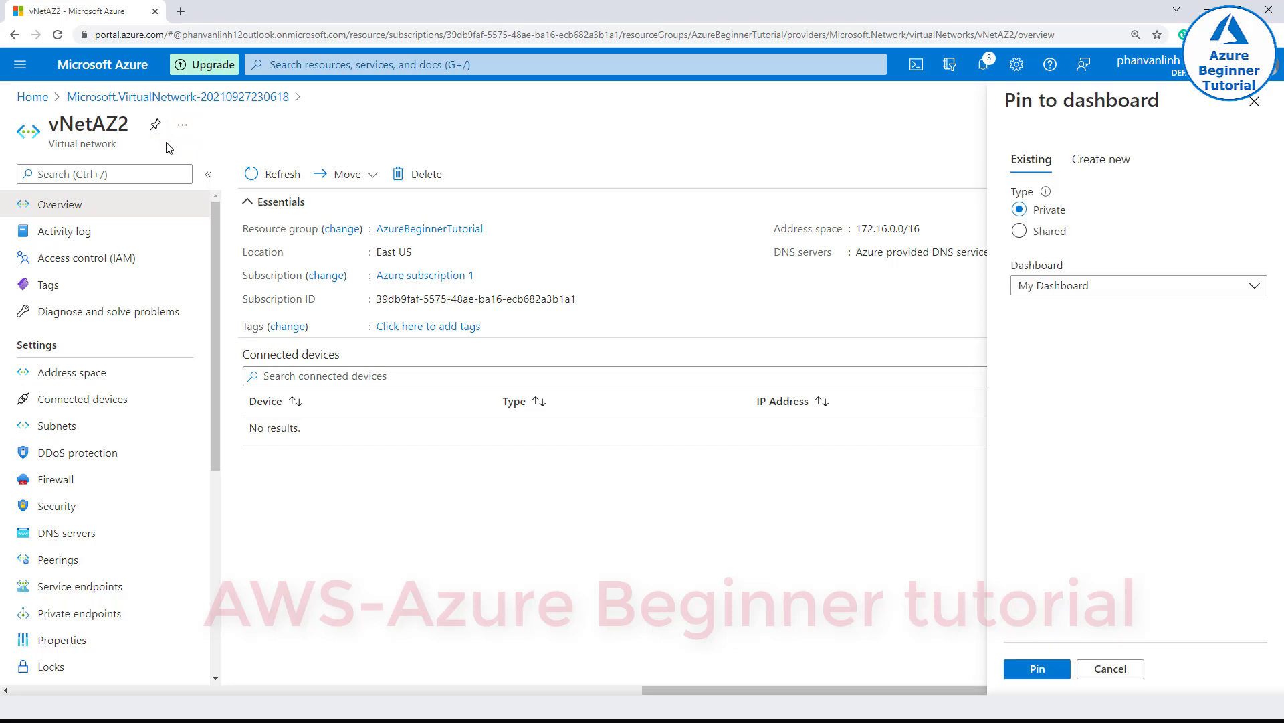
left_click(1037, 669)
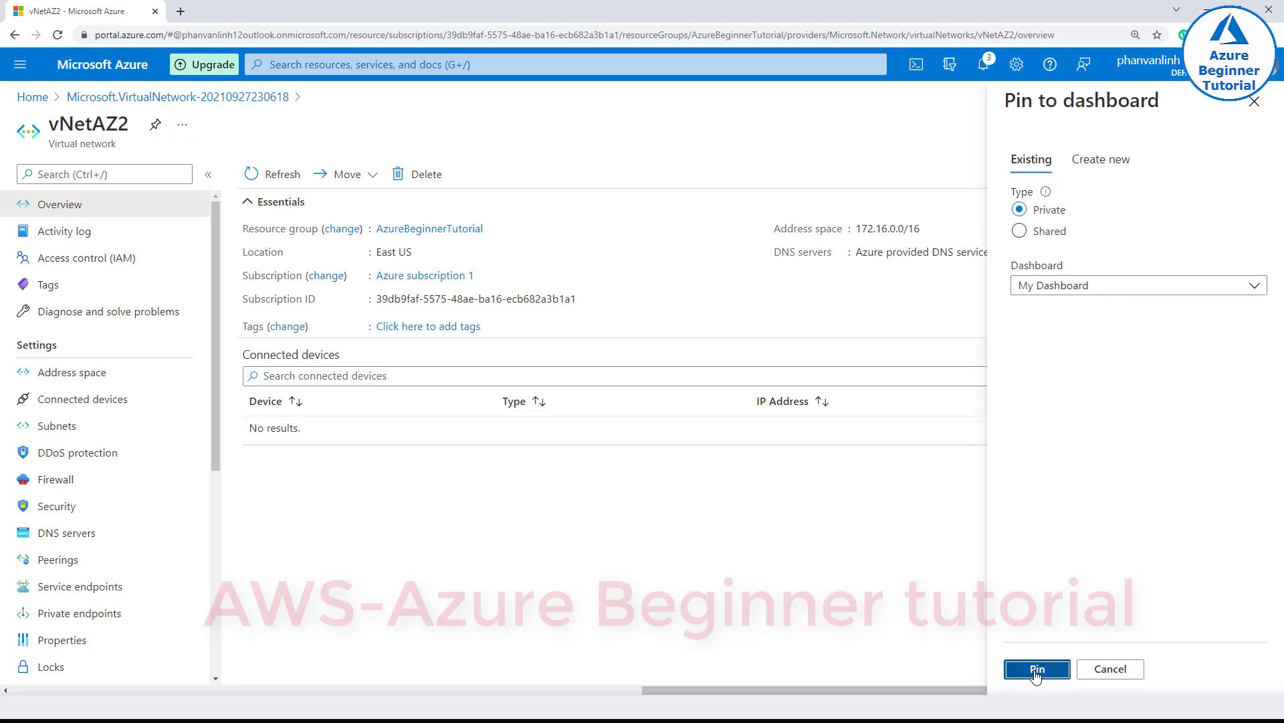
- Check vNetAZ2's address space, address range and address count, and its list of subnets
left_click(67, 371)
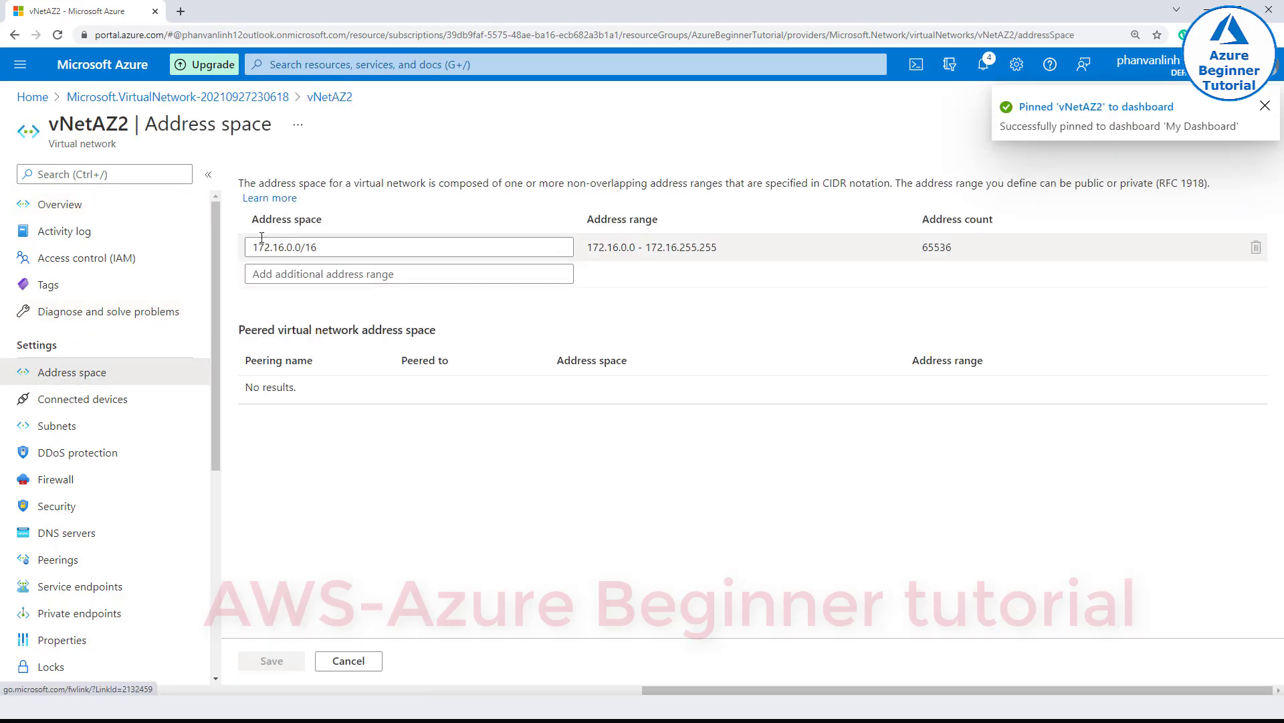
triple_click(292, 244)
left_click_drag(589, 252, 724, 247)
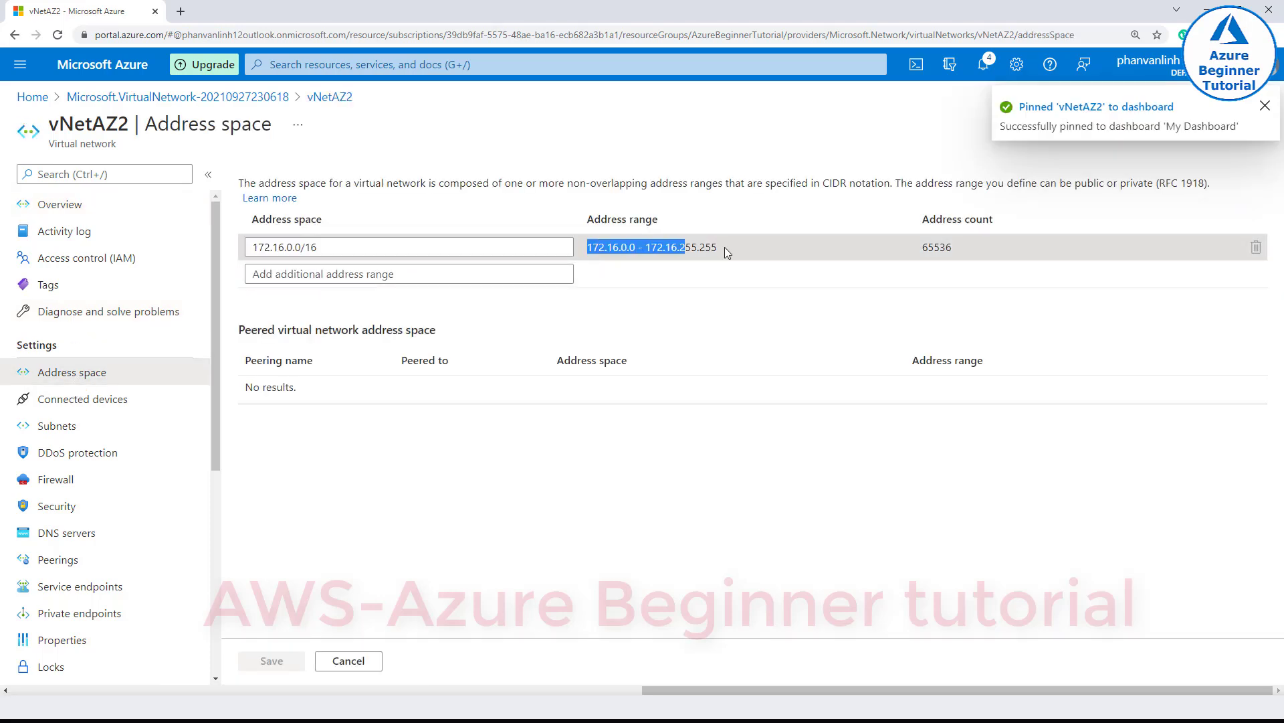
left_click(581, 487)
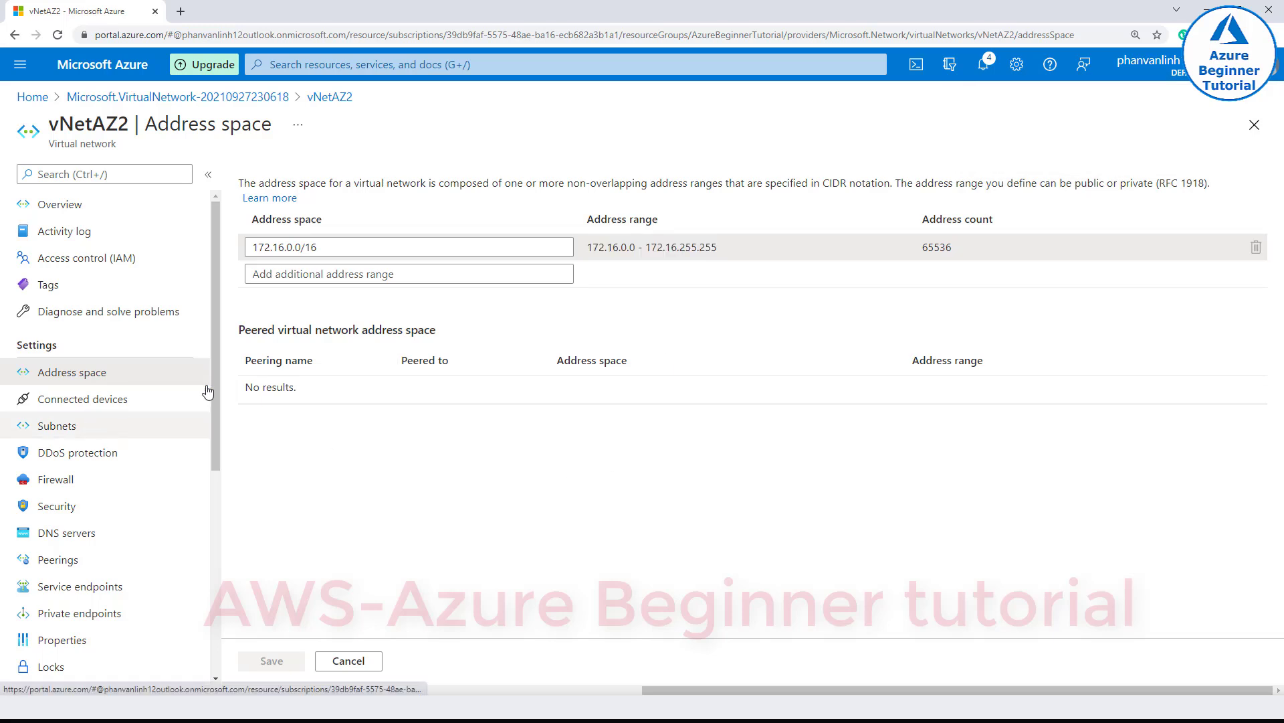
double_click(936, 246)
left_click(41, 426)
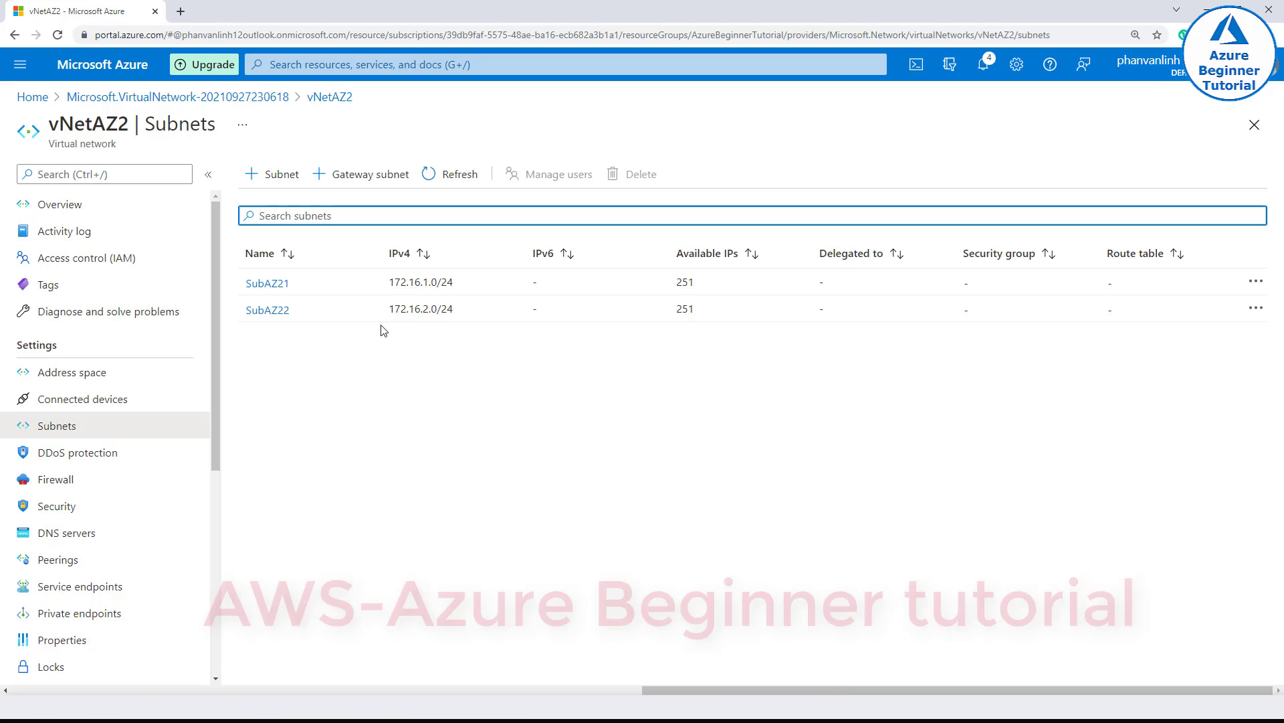
left_click_drag(763, 321, 268, 284)
left_click(361, 366)
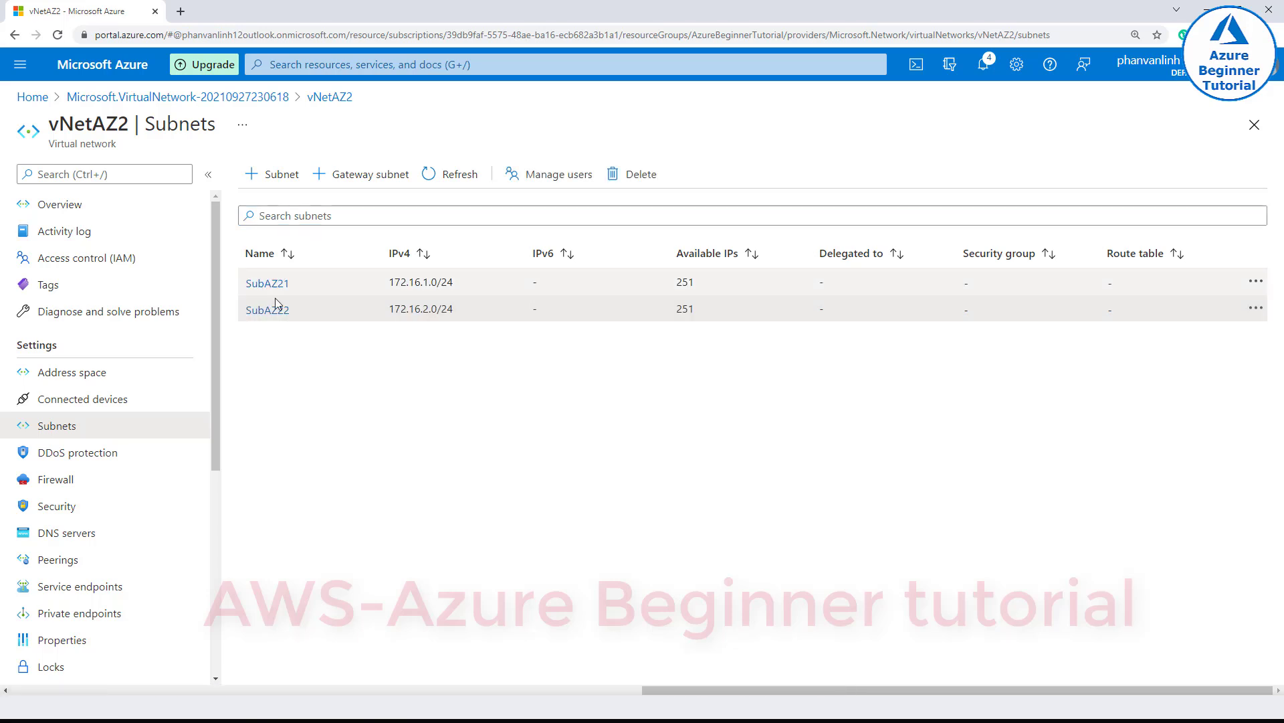
- Return to the Azure portal home page and mark vNetAZ2 with "-> OK" in the Notepad notes
left_click(33, 98)
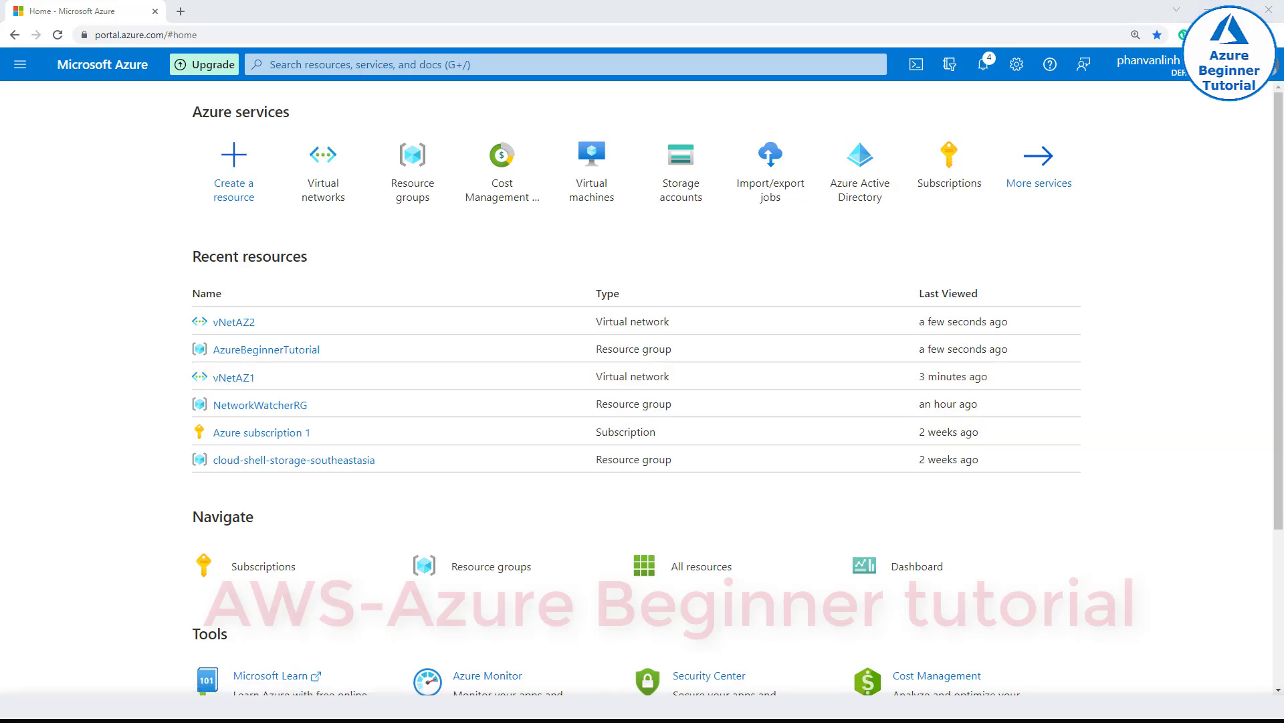
key("alt+Tab")
left_click(244, 435)
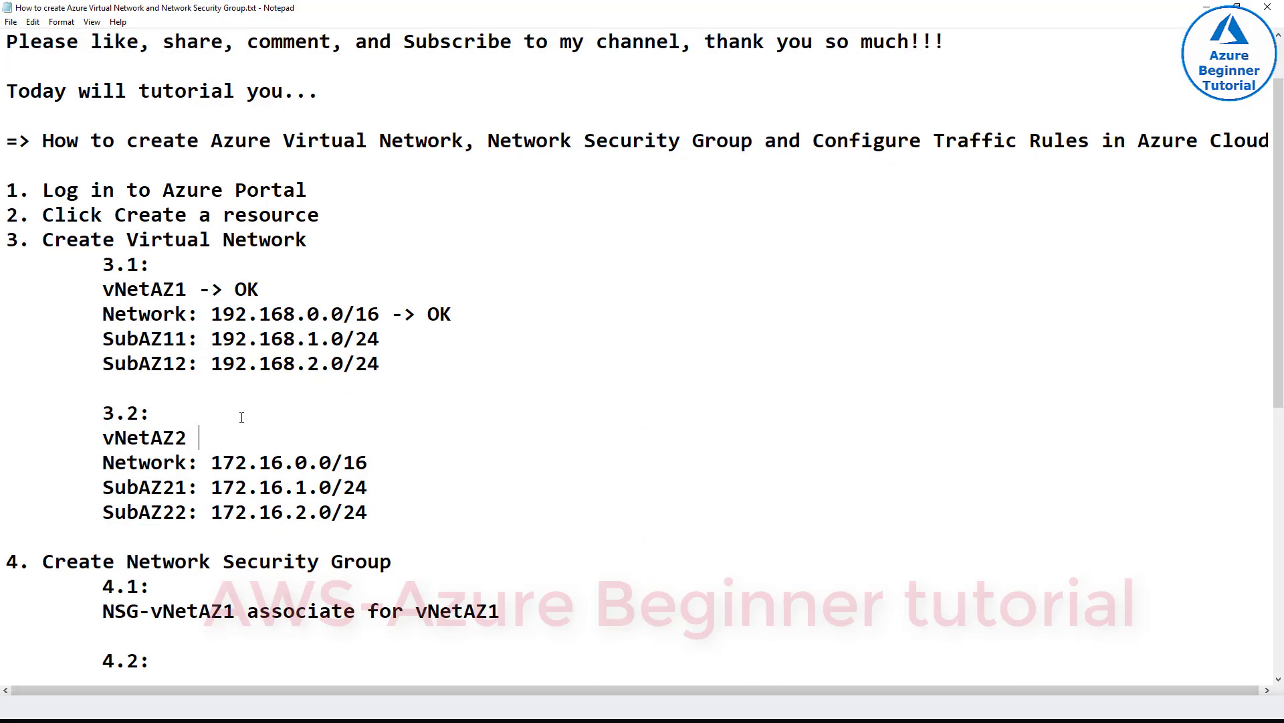
scroll(242, 404, "down", 2)
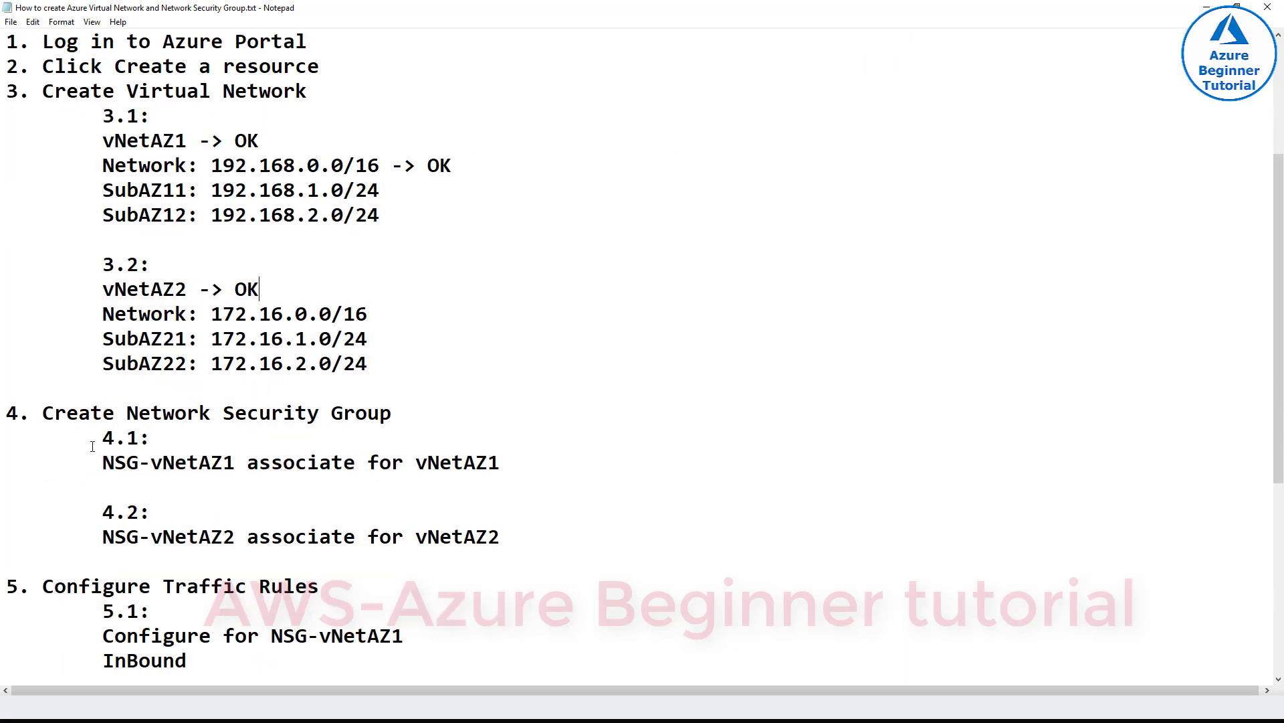
- Copy the name NSG-vNetAZ1 from item 4.1 under Create Network Security Group in the Notepad notes
left_click_drag(3, 409, 459, 409)
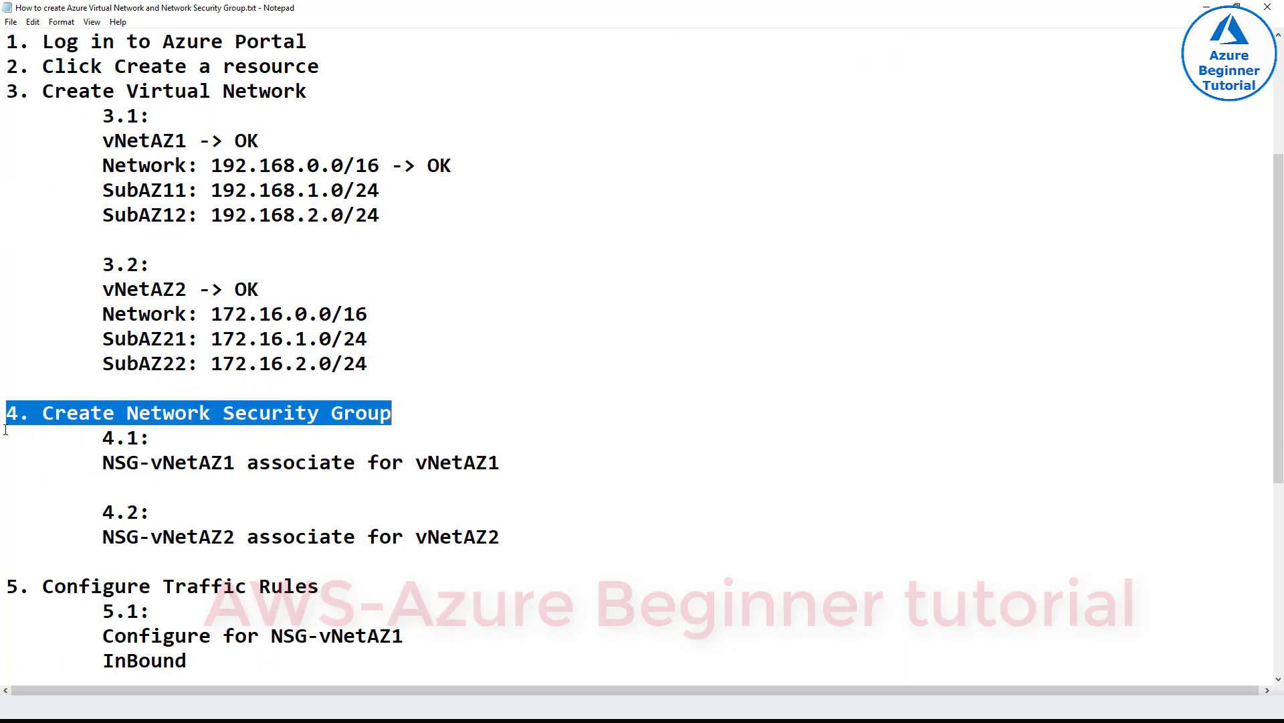
left_click_drag(102, 462, 230, 463)
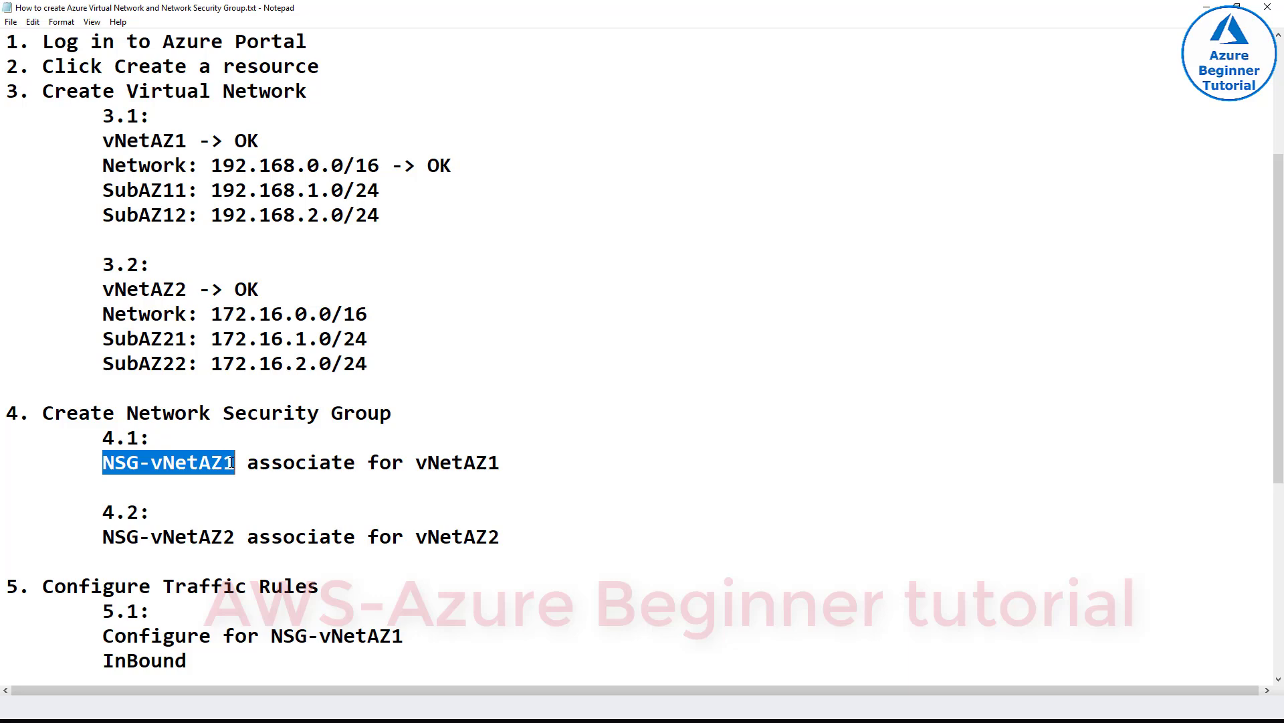
right_click(216, 462)
left_click(241, 504)
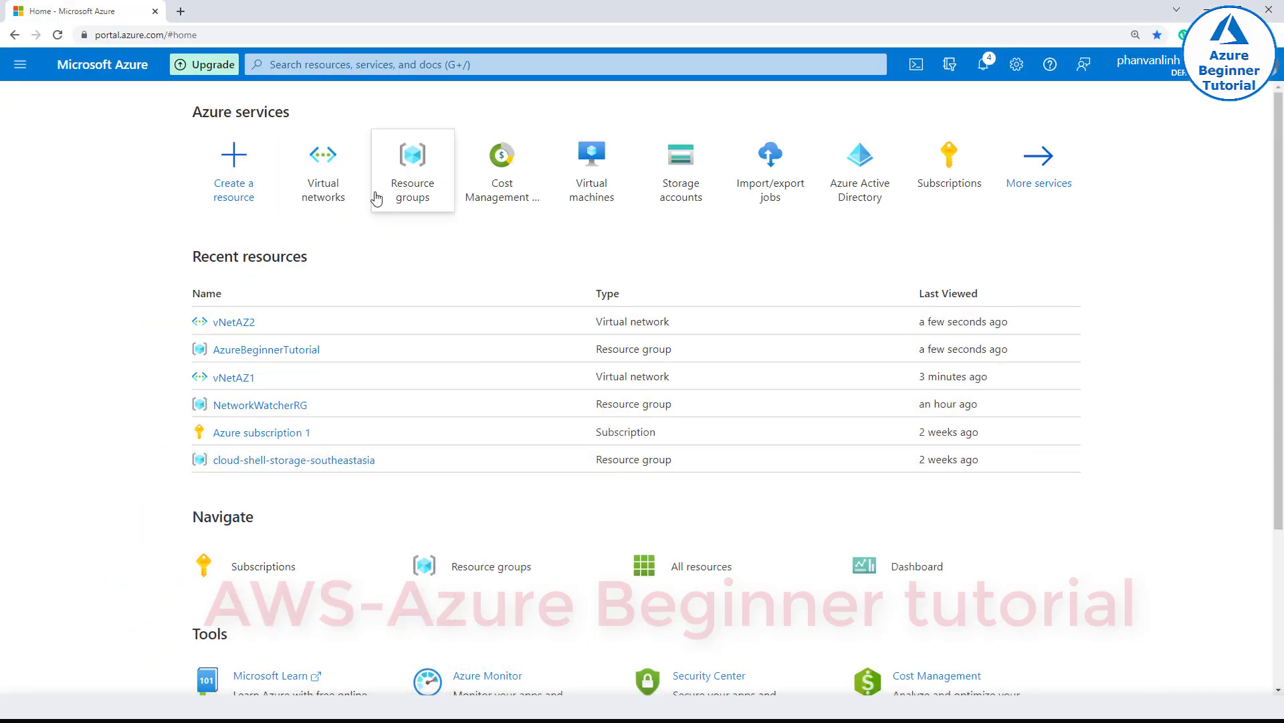
- Start creating a resource in the Azure portal, search for "Network security group", and open that product's page
left_click(224, 158)
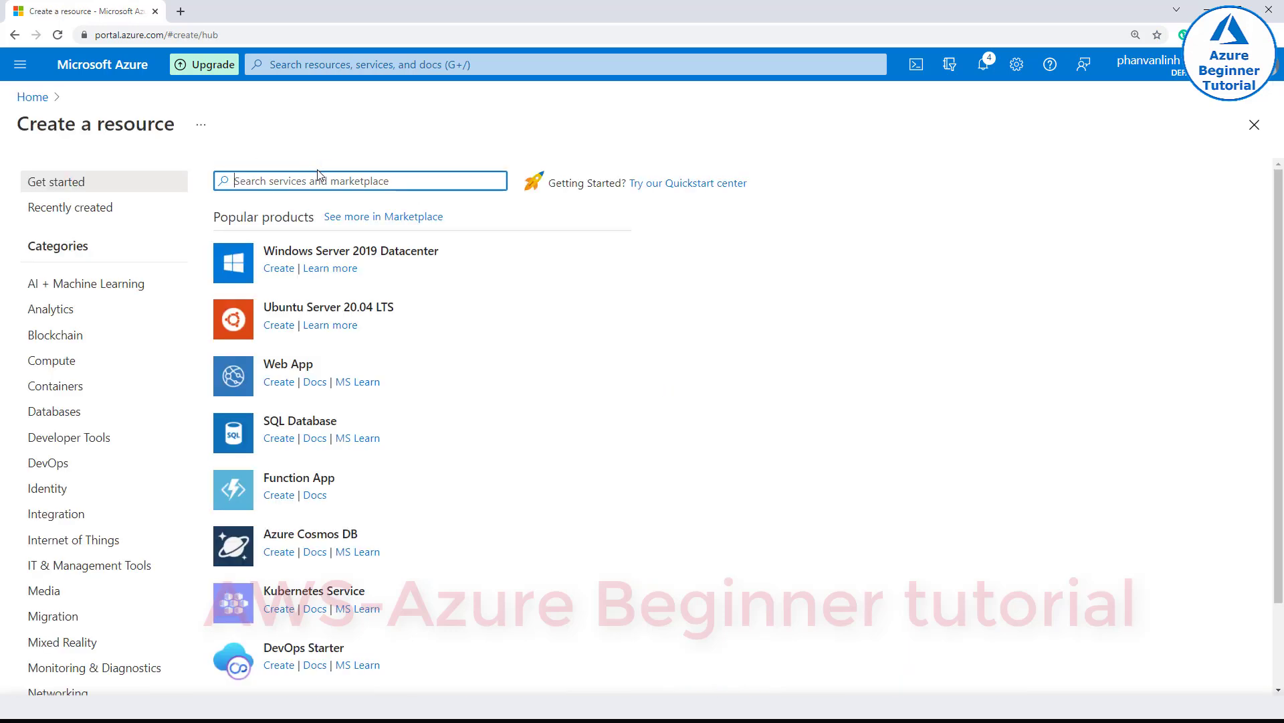
type("Net")
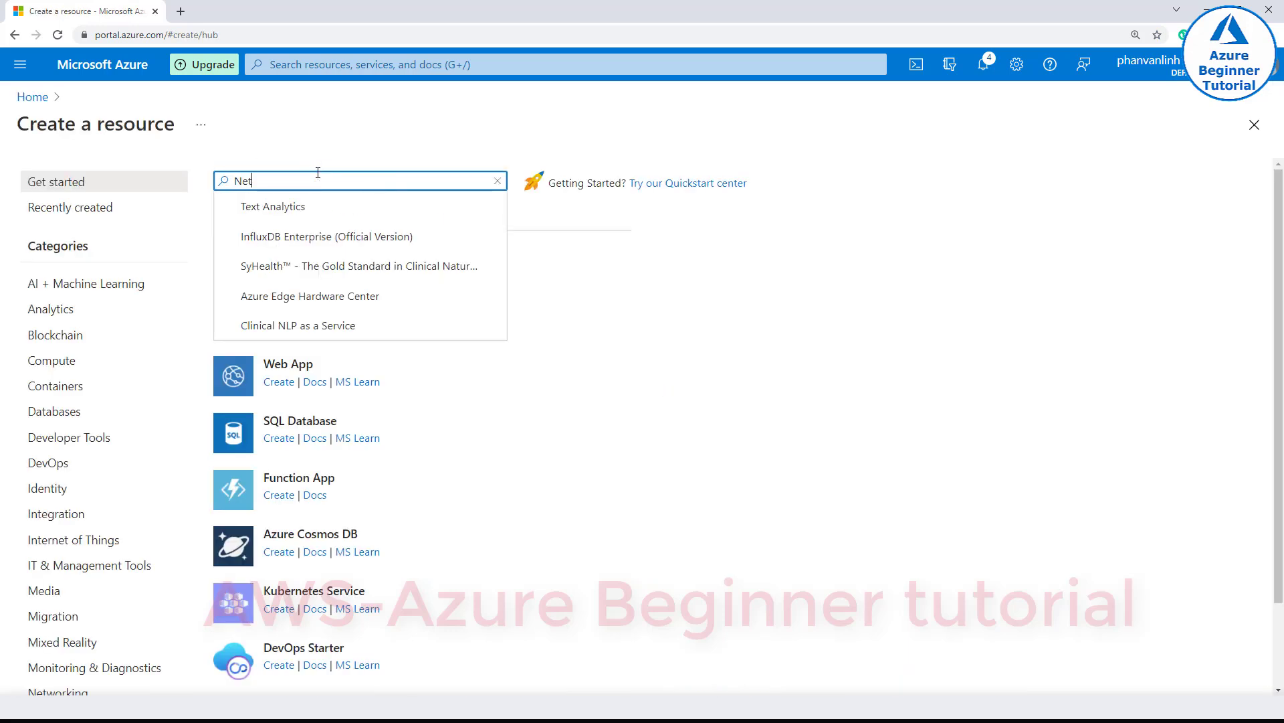
type("w")
key("BackSpace")
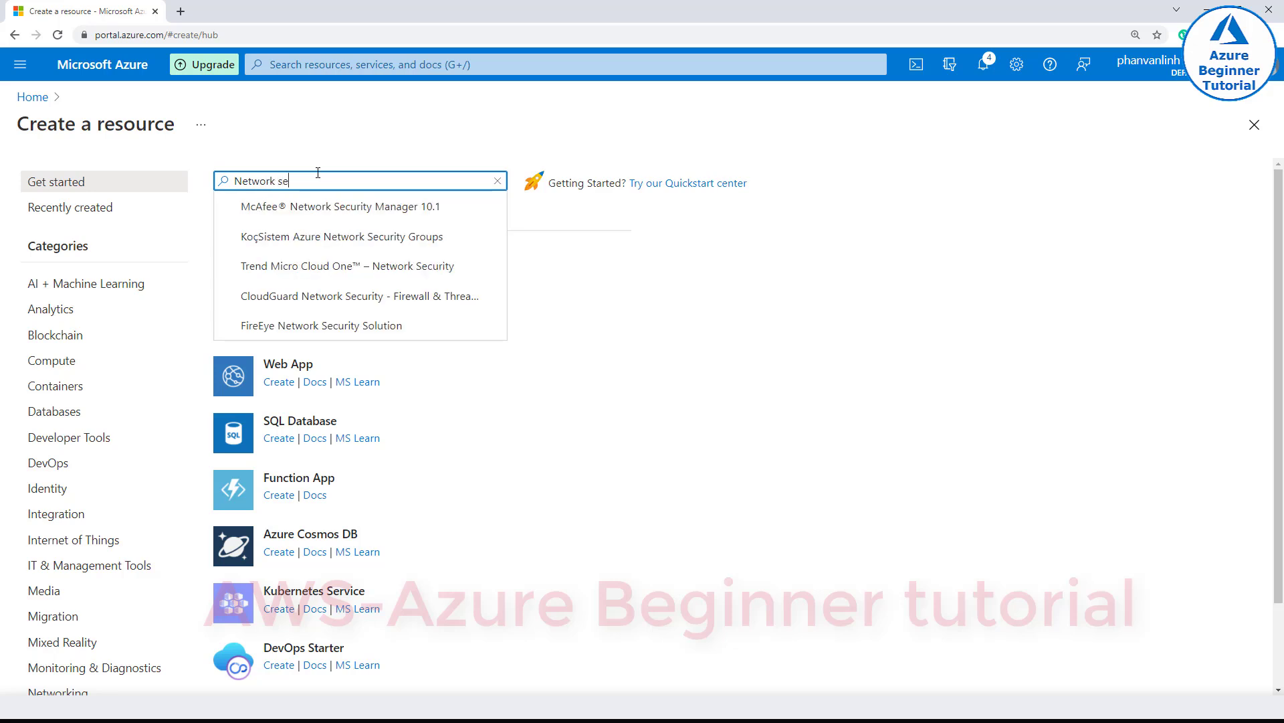
key("BackSpace")
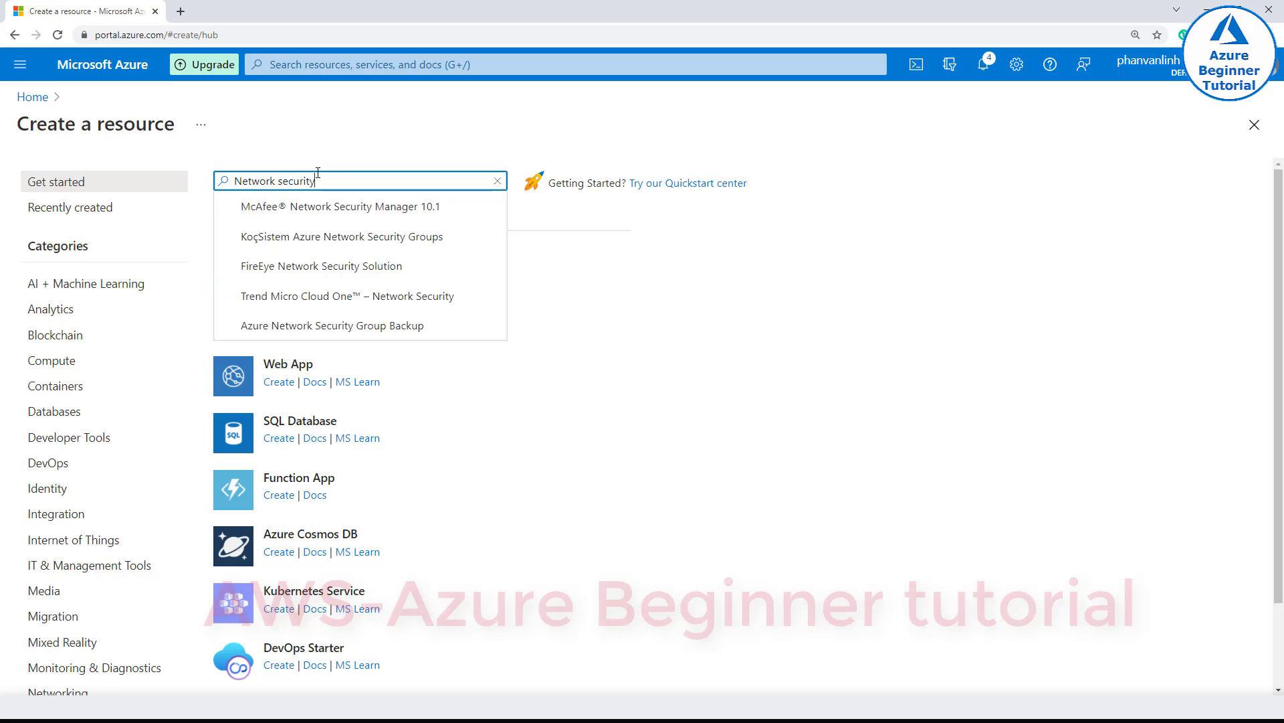
type("oup")
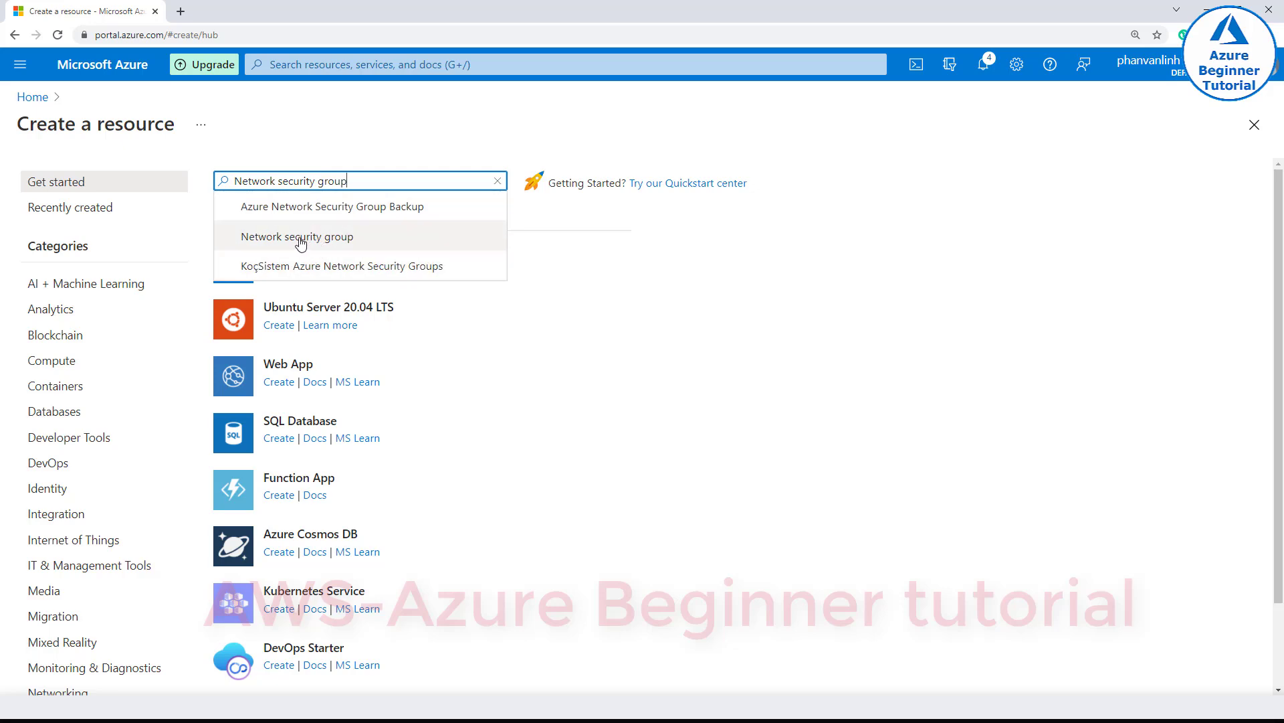
left_click(300, 243)
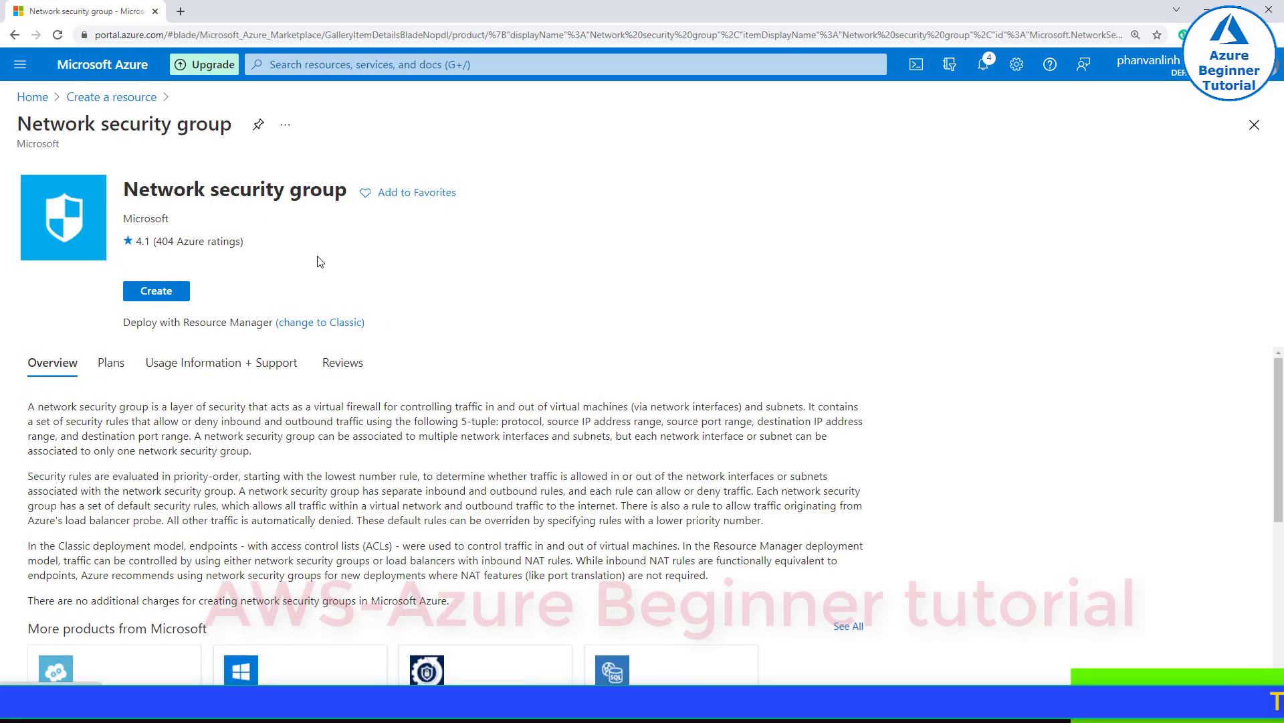
left_click_drag(134, 198, 348, 194)
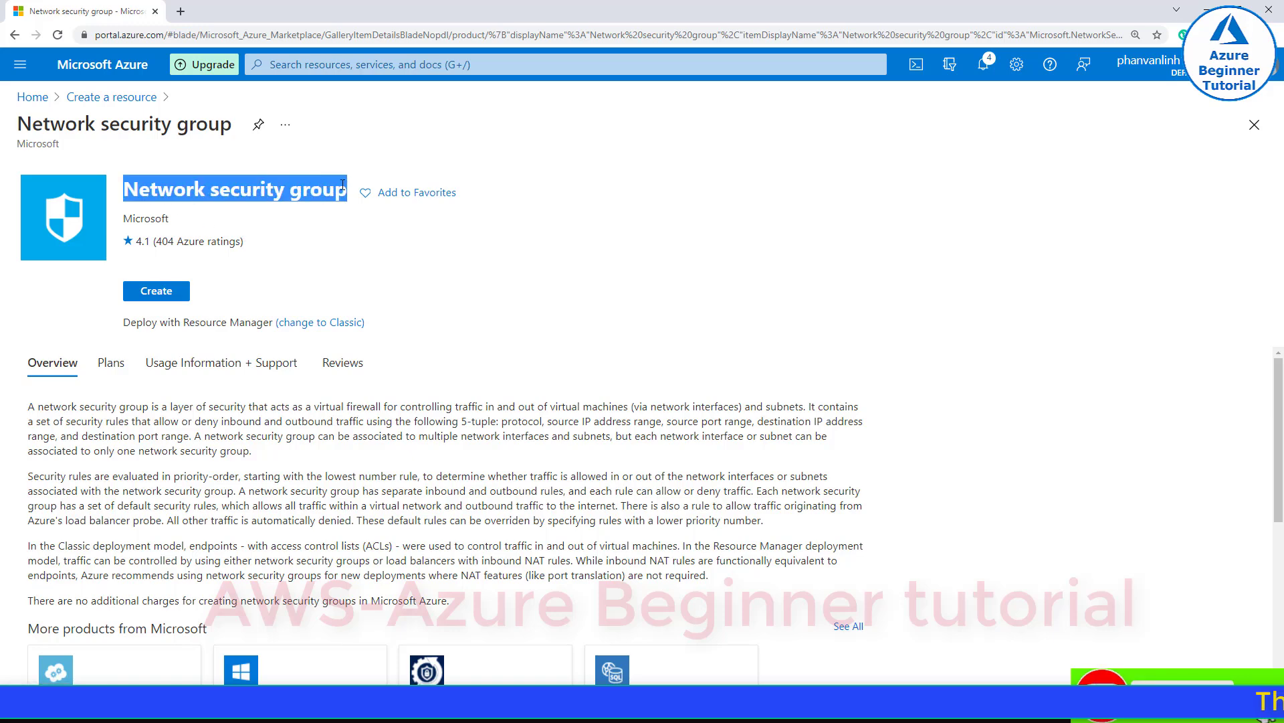
- Start creating a new network security group from its product page
left_click(154, 276)
left_click(165, 293)
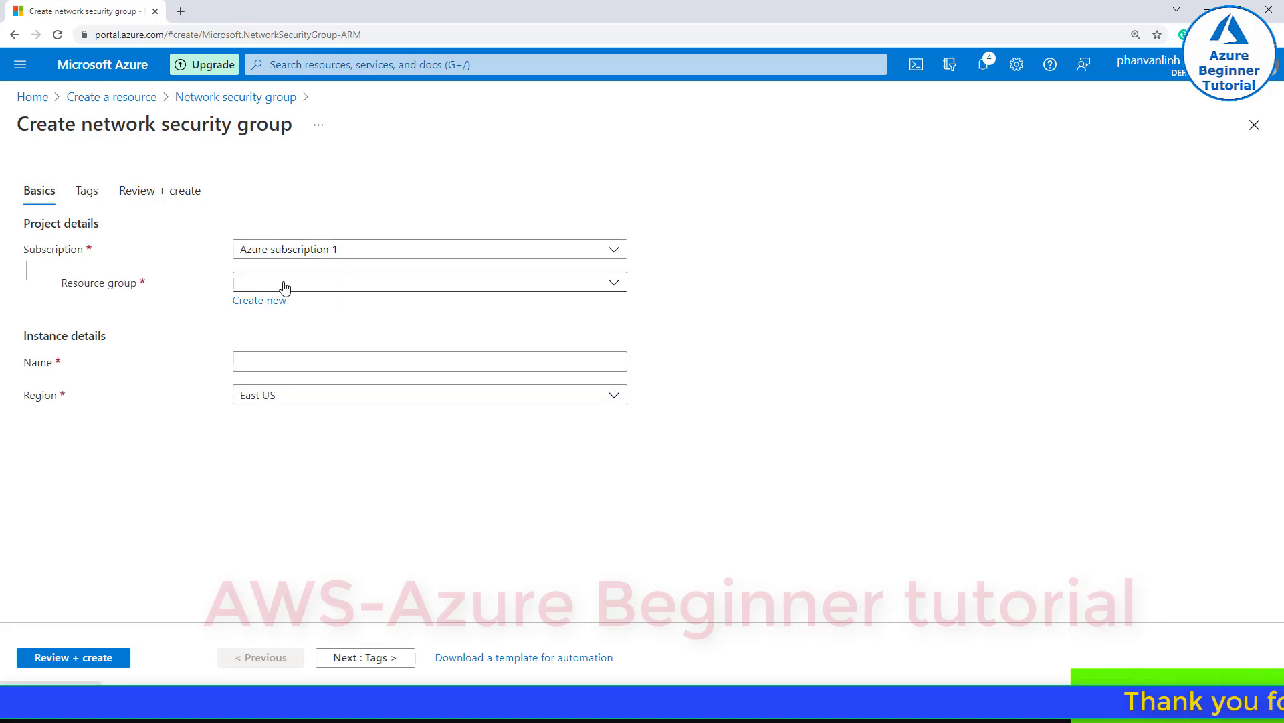
left_click(286, 283)
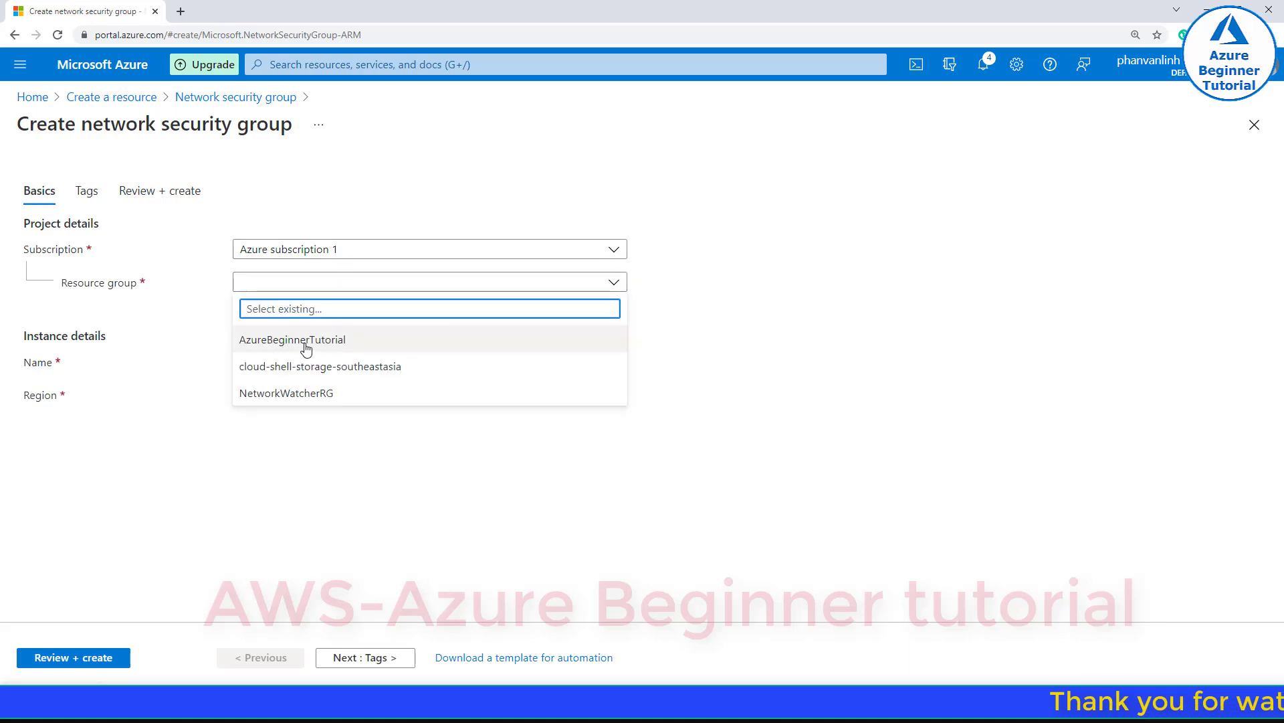
left_click(274, 281)
left_click(273, 304)
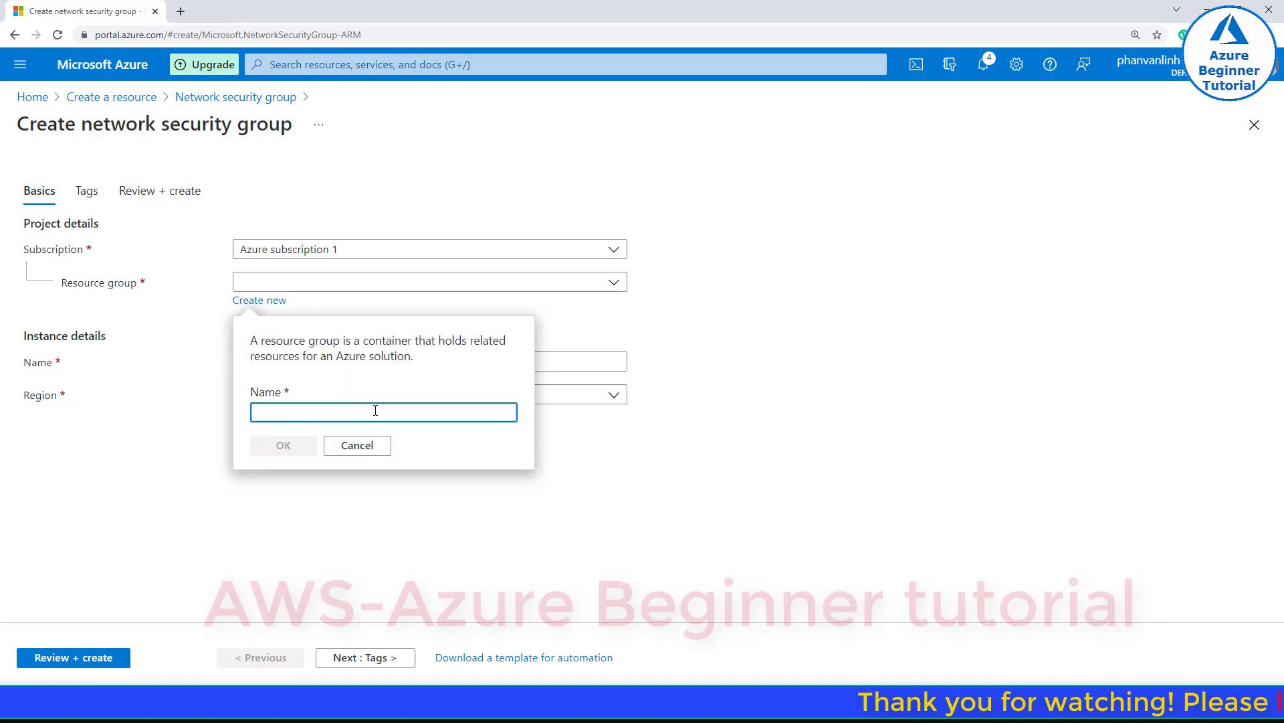
type("new yo")
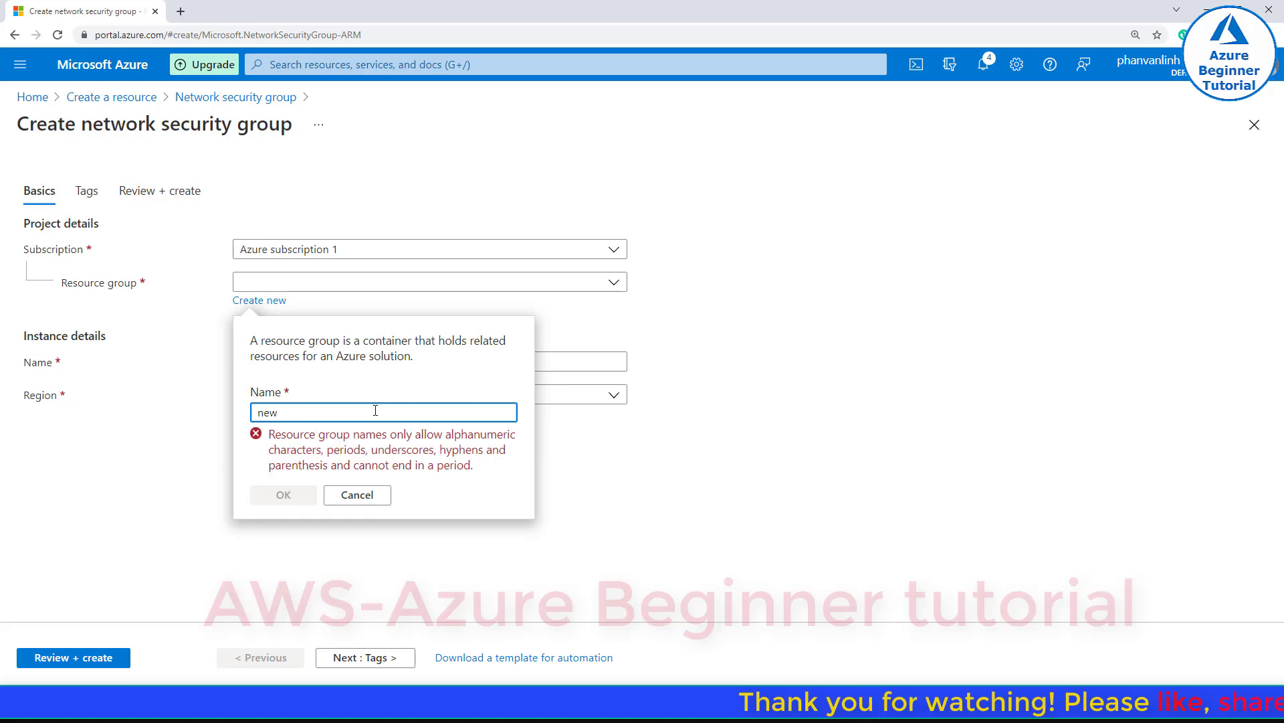
type("ur name")
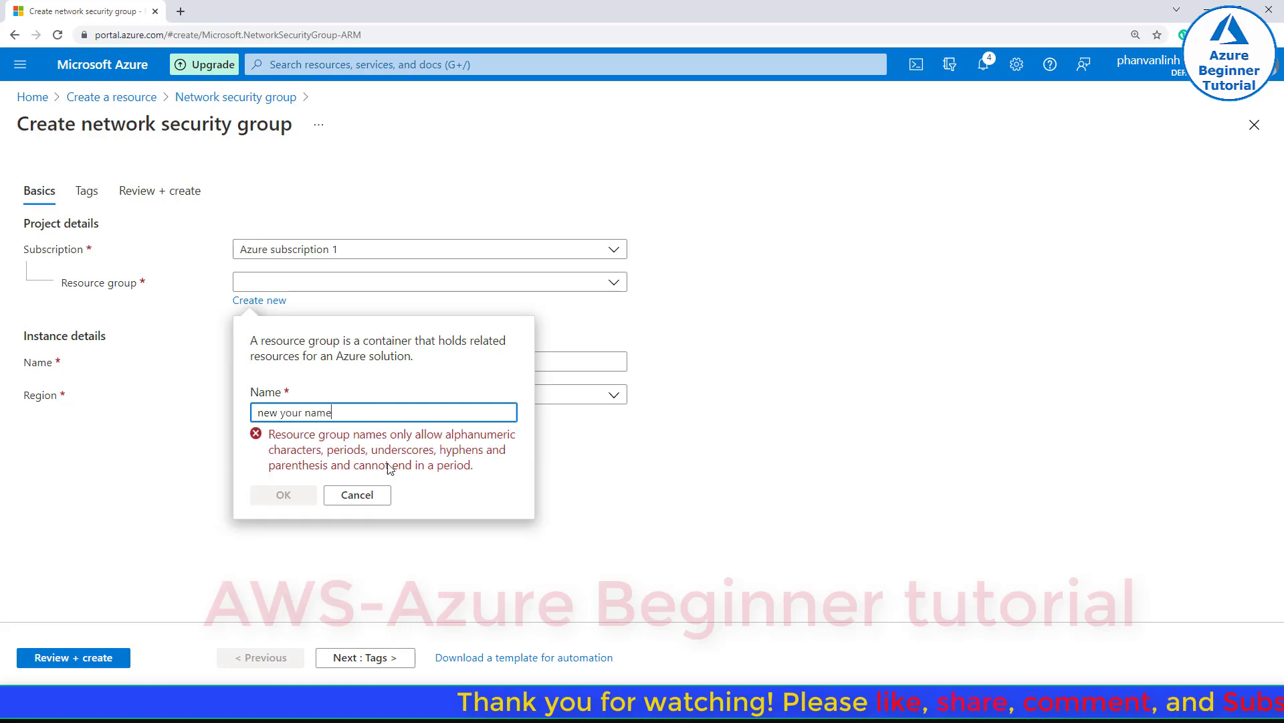
left_click(372, 497)
- Assign the network security group to the existing AzureBeginnerTutorial resource group and name it NSG-vNetAZ1
left_click(281, 282)
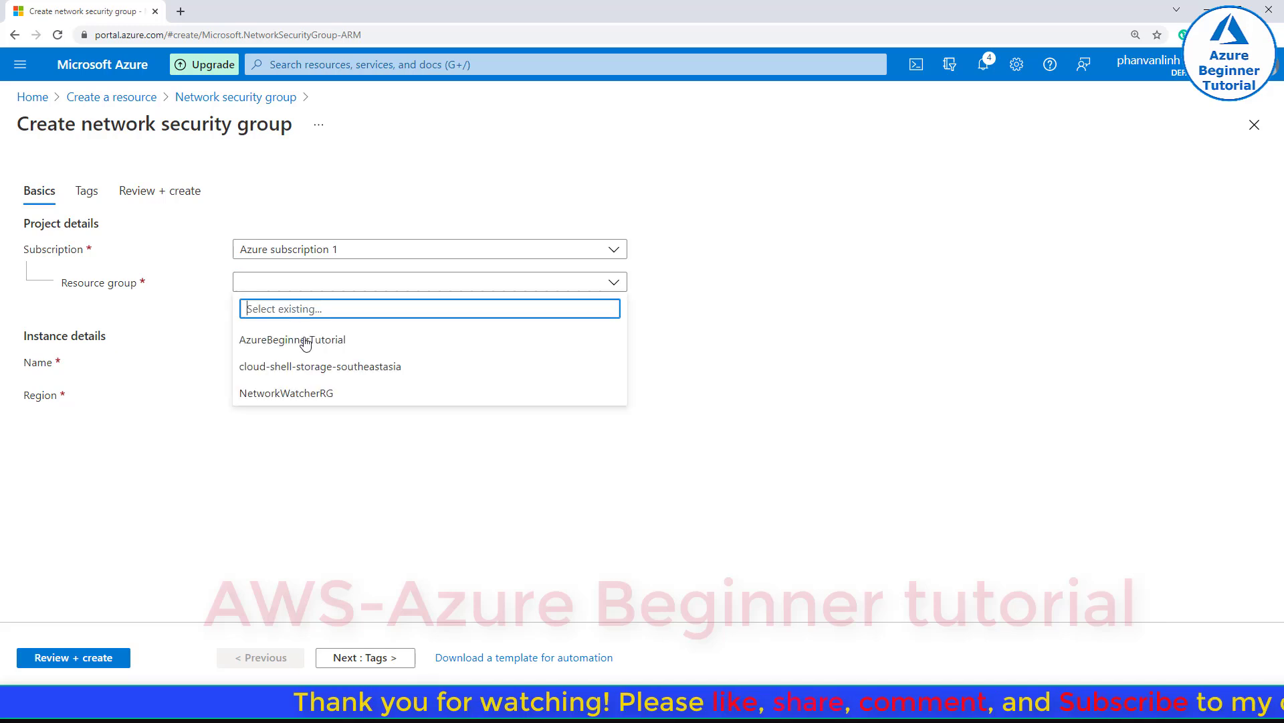
left_click(306, 341)
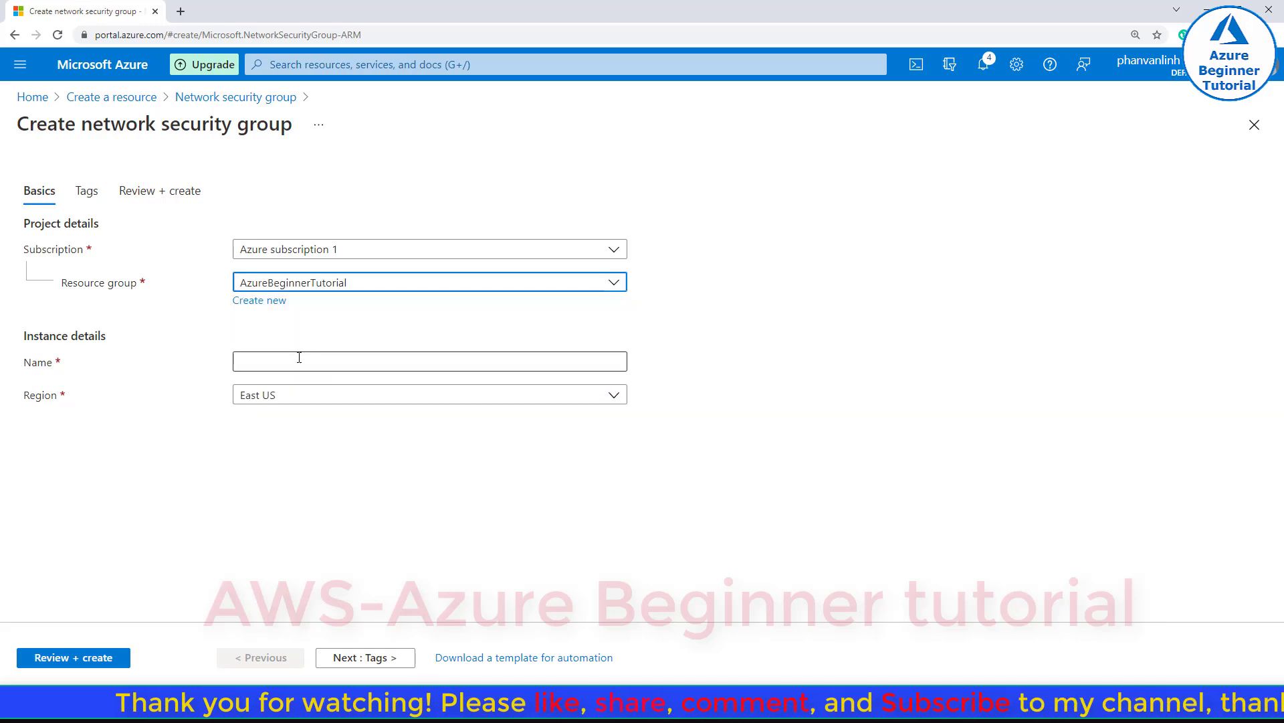
left_click(299, 358)
type("NSG-vNetAZ1")
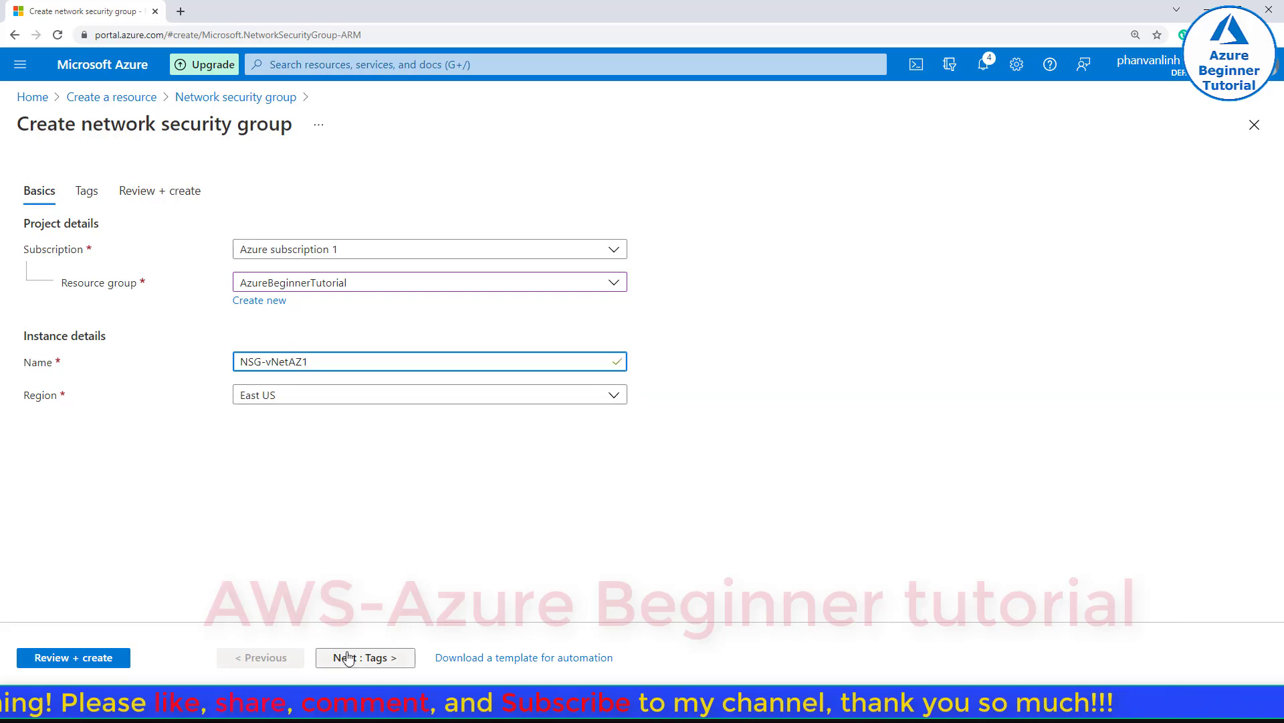
left_click_drag(311, 362, 198, 365)
left_click(198, 365)
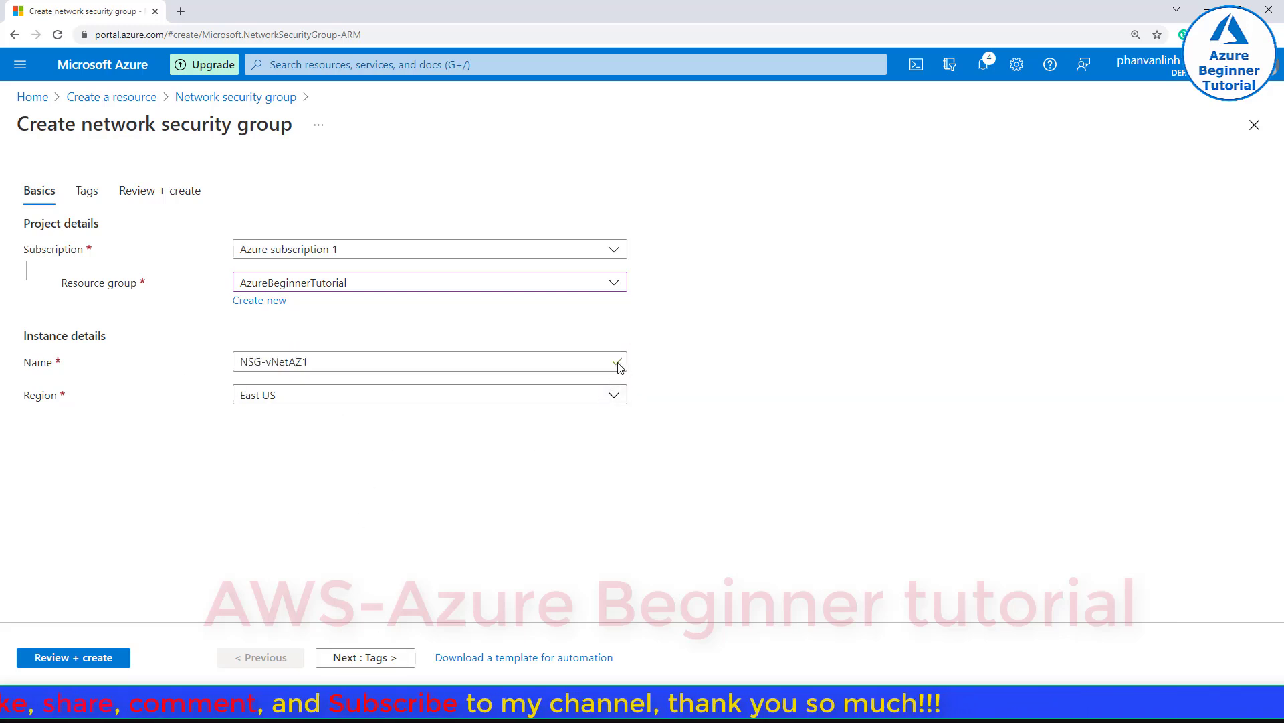
- Leave the tags empty, review the subscription, resource group, region and name, and create the NSG-vNetAZ1 network security group
left_click(379, 657)
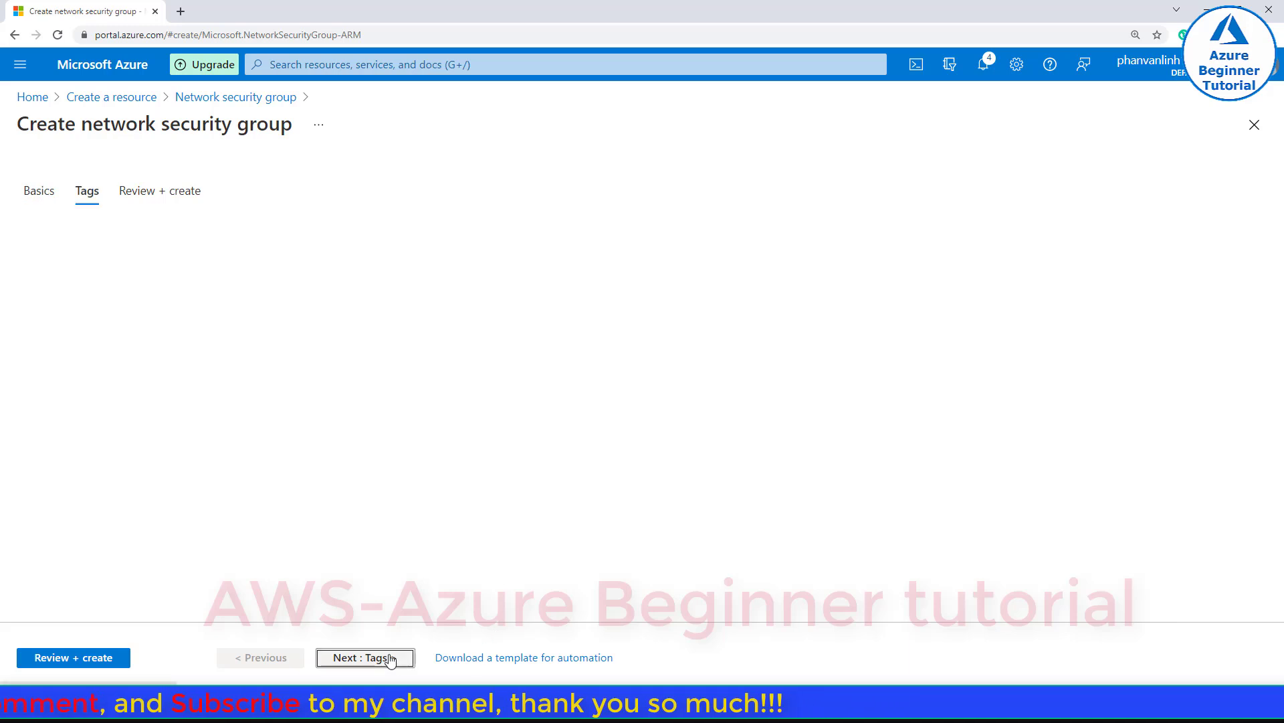
left_click(420, 659)
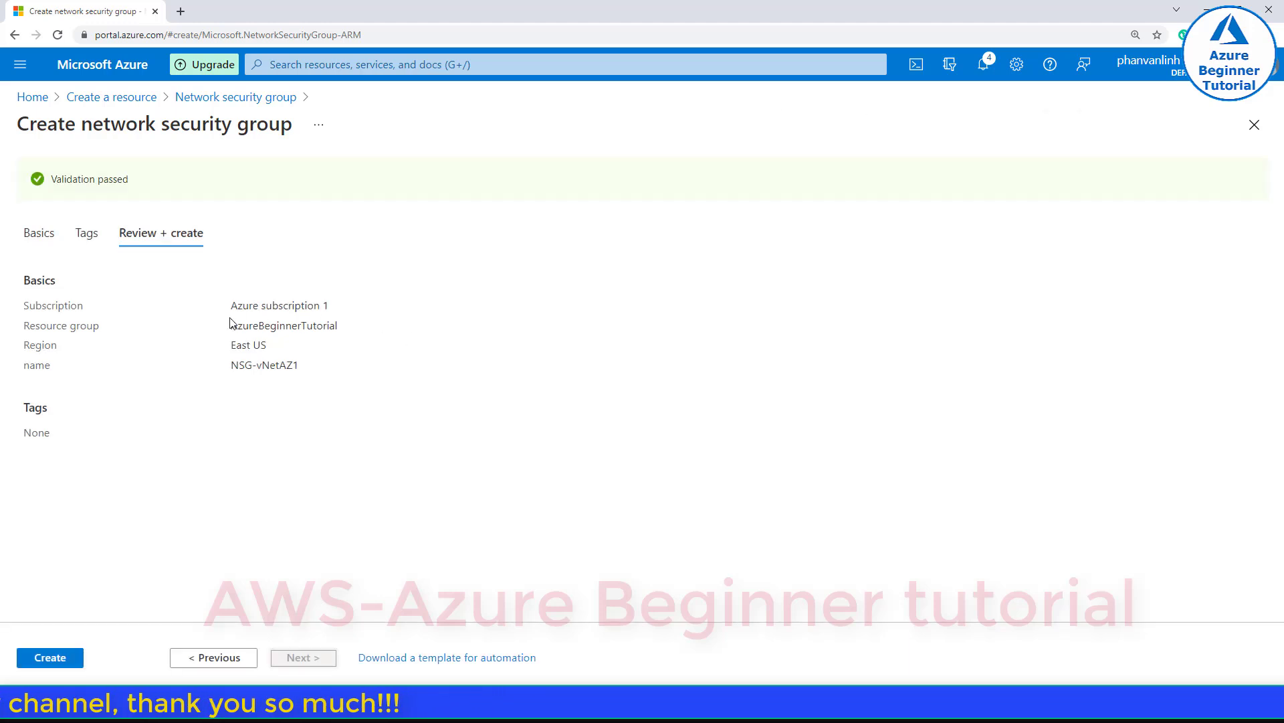
left_click_drag(231, 305, 332, 306)
left_click_drag(231, 345, 344, 368)
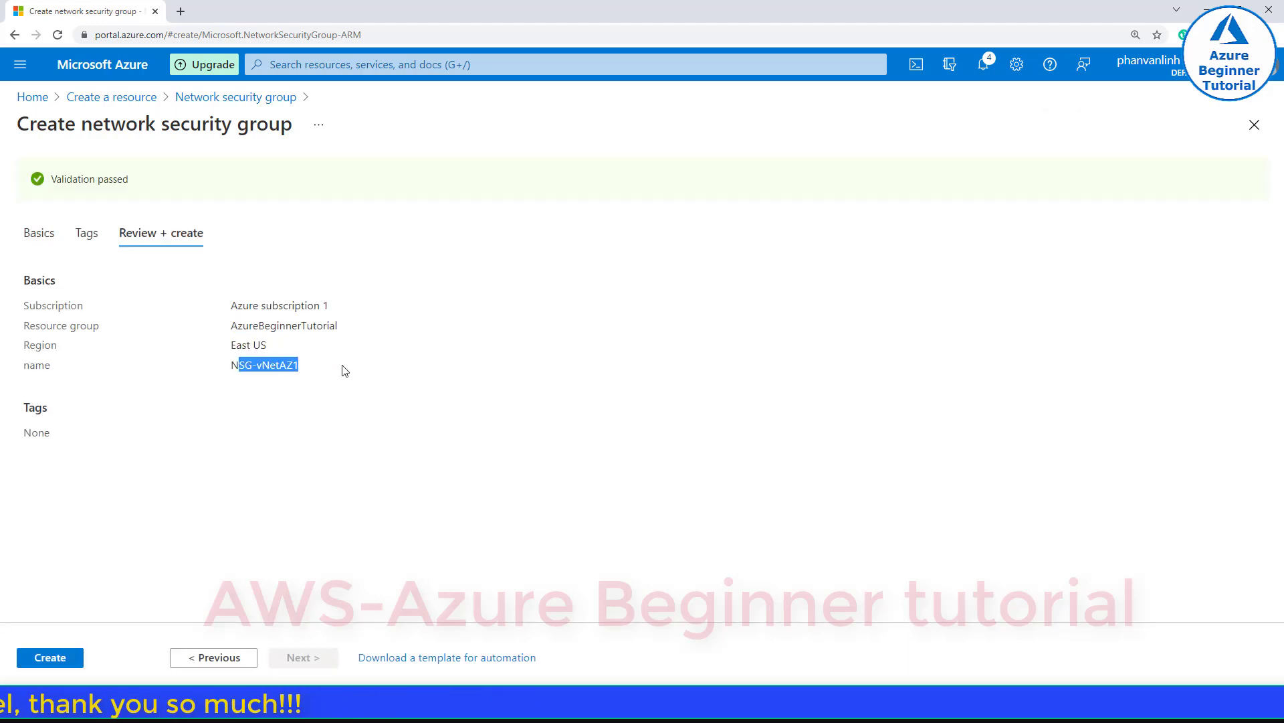
left_click_drag(210, 368, 341, 364)
left_click(131, 528)
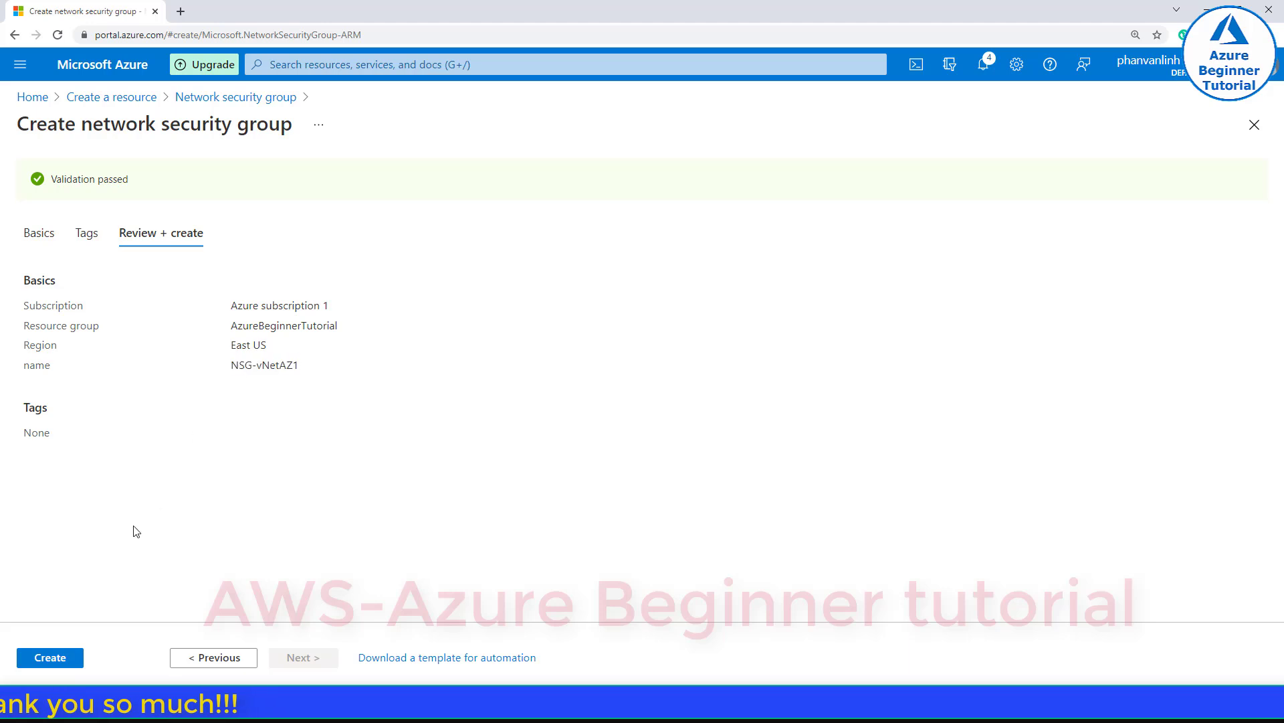
left_click(51, 655)
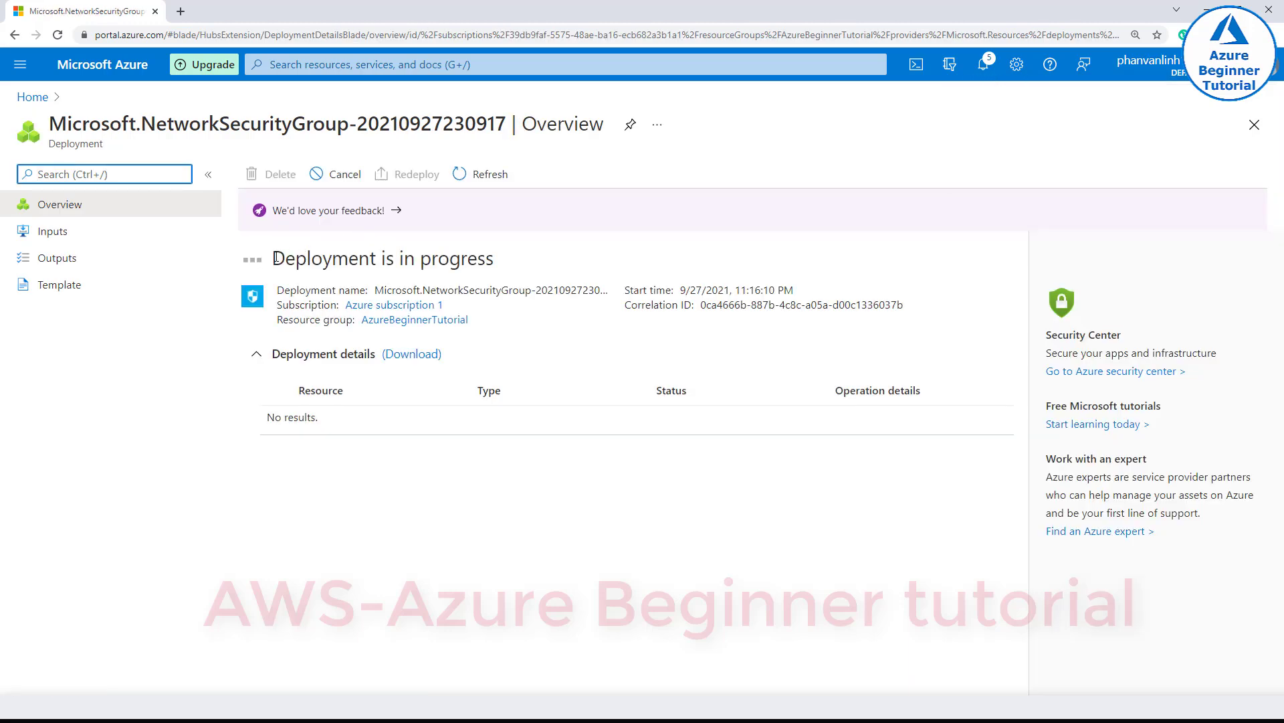
- Wait for the network security group deployment to finish and open the NSG-vNetAZ1 resource overview
left_click_drag(275, 258, 498, 262)
left_click(475, 261)
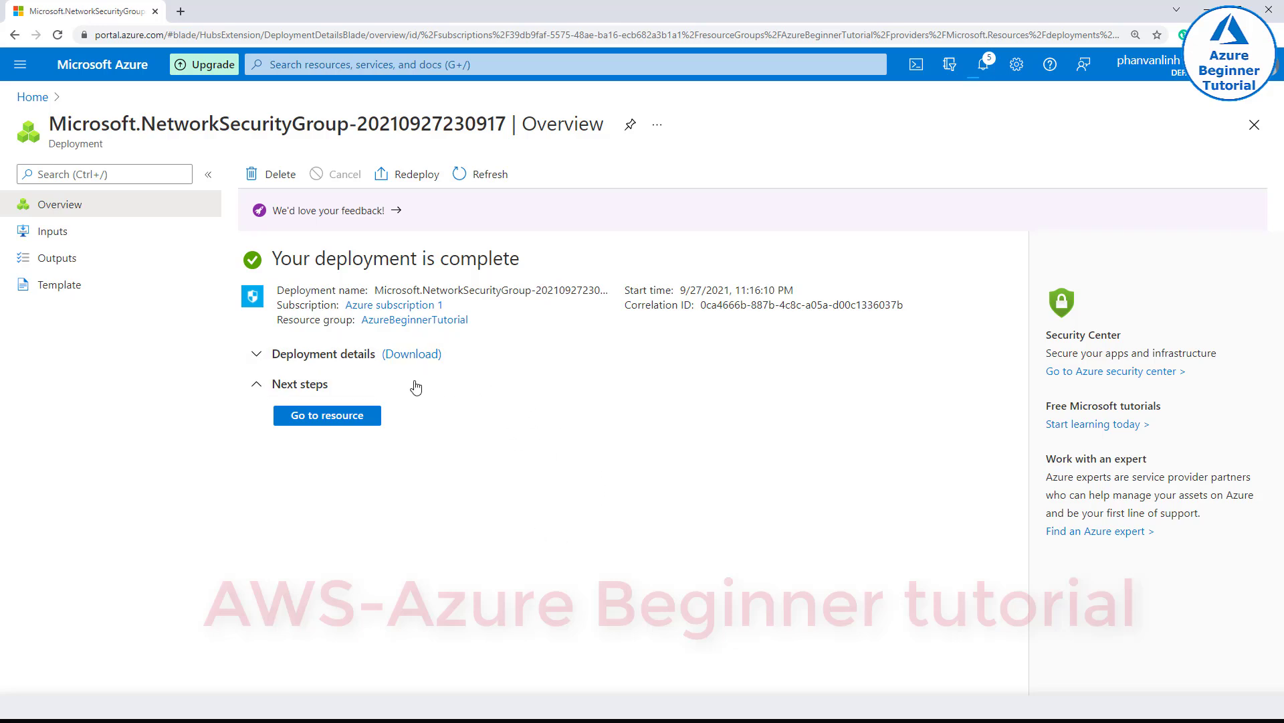
left_click(324, 420)
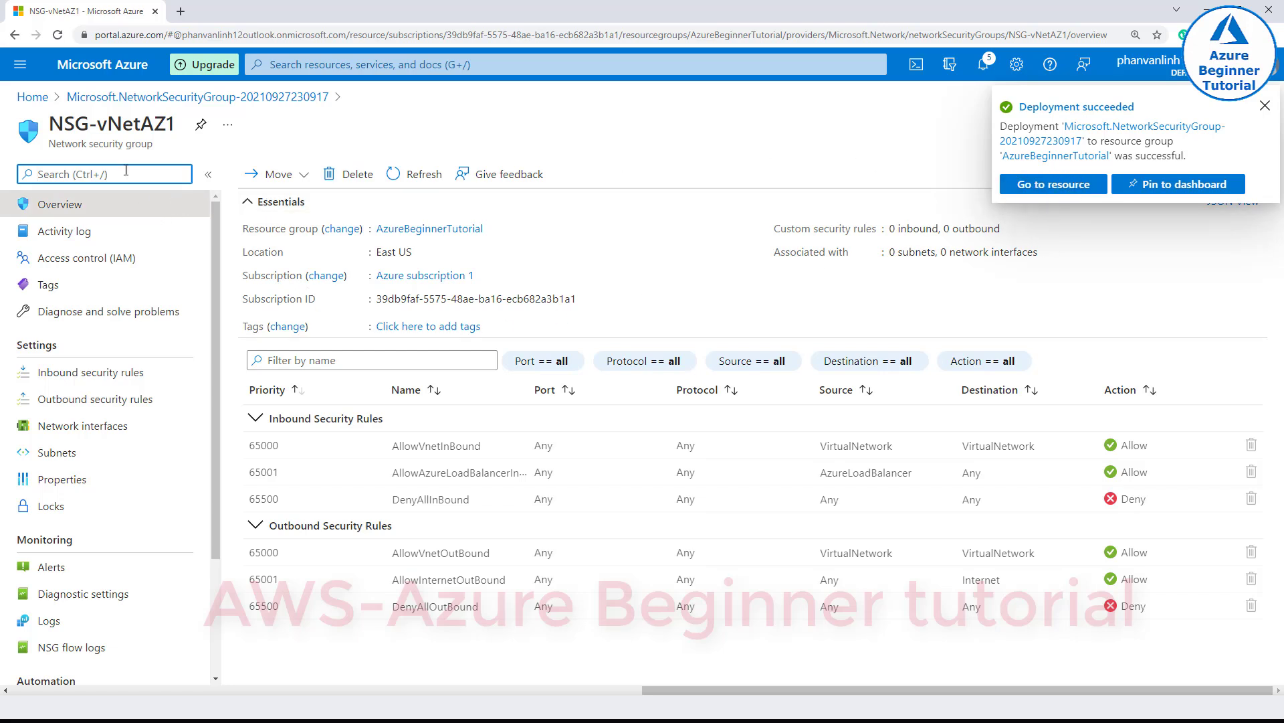
left_click_drag(53, 116, 173, 119)
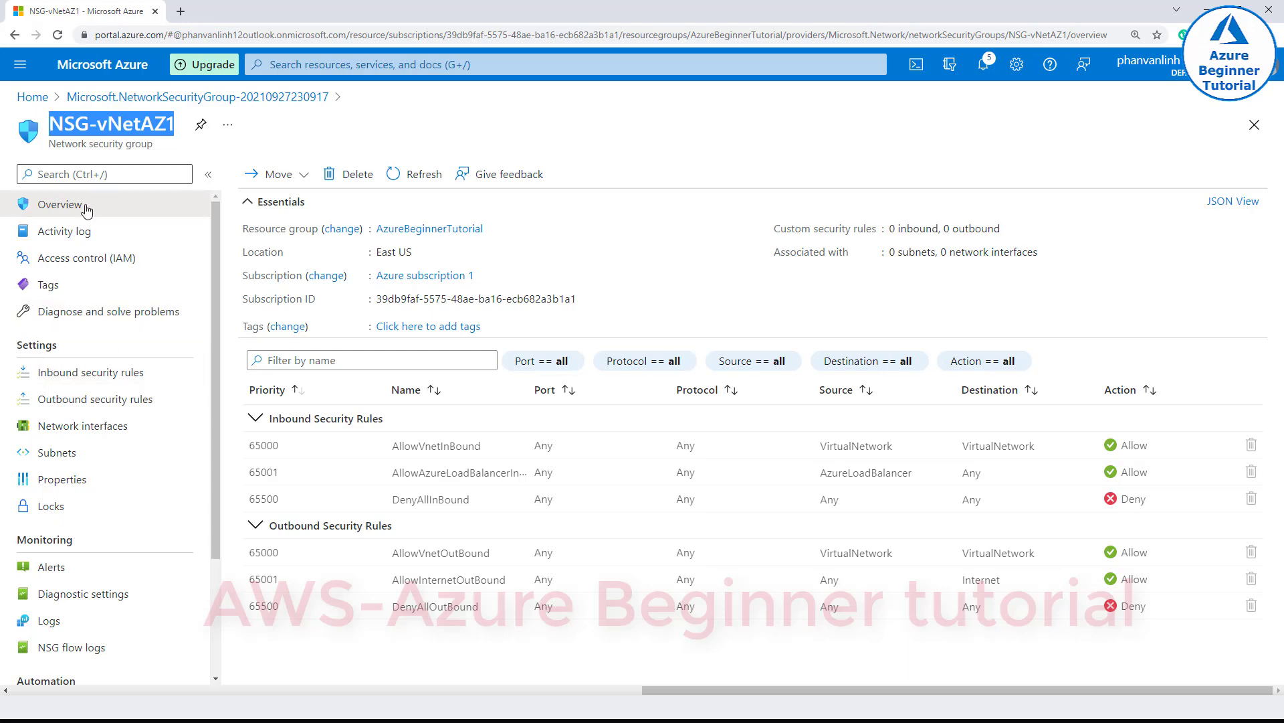
scroll(106, 436, "down", 3)
scroll(100, 423, "up", 3)
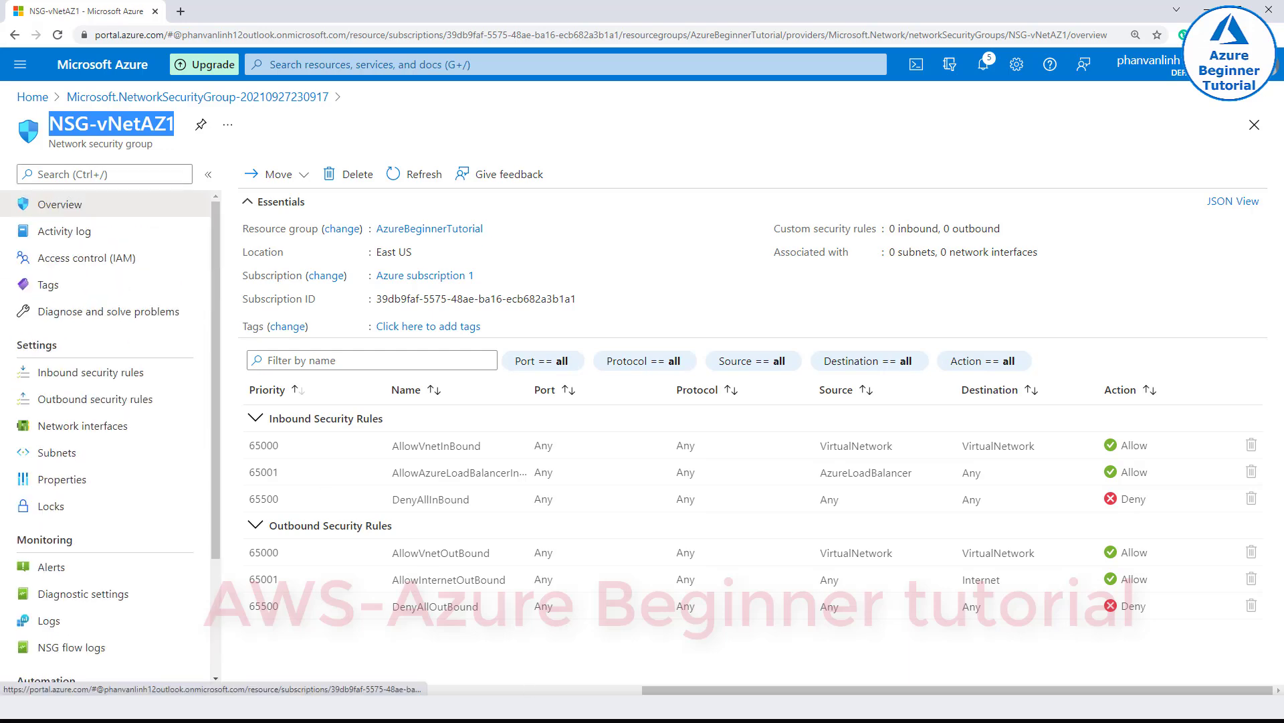
- Check in the Notepad notes which virtual network item 4.1 associates with NSG-vNetAZ1, and return to the Azure portal
key("alt+Tab")
left_click(247, 461)
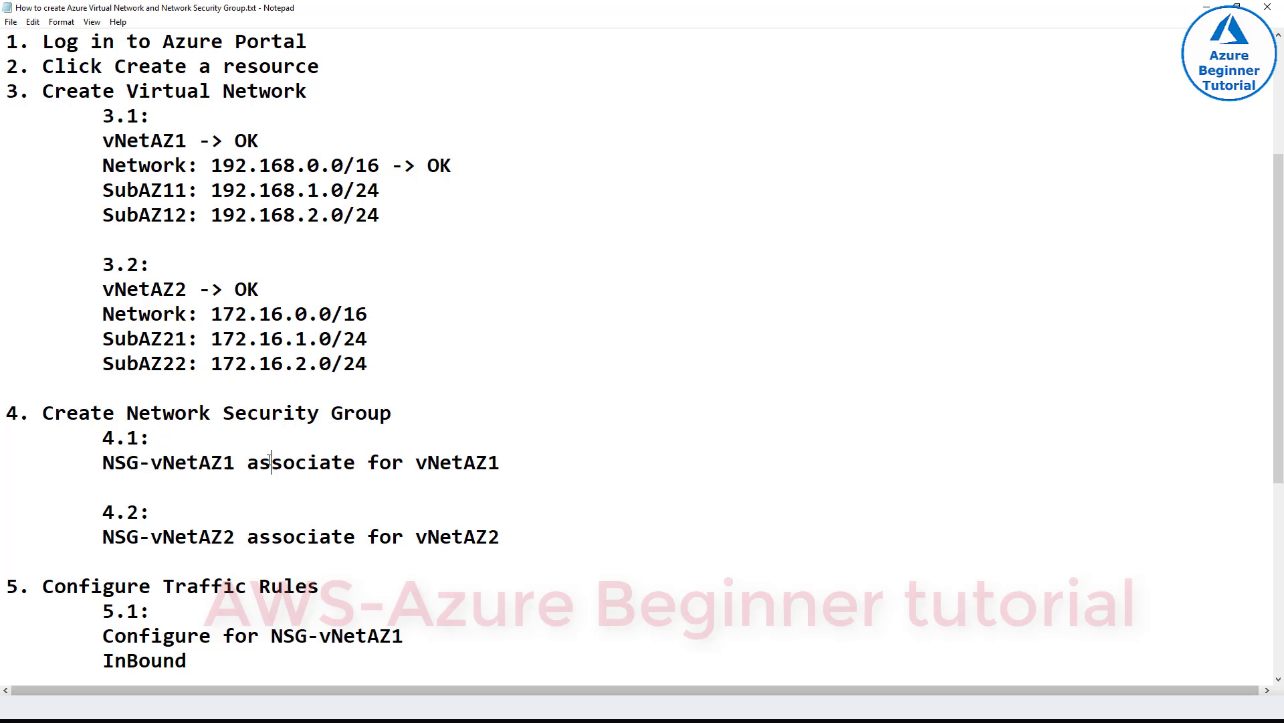
left_click_drag(248, 462, 500, 461)
left_click(466, 462)
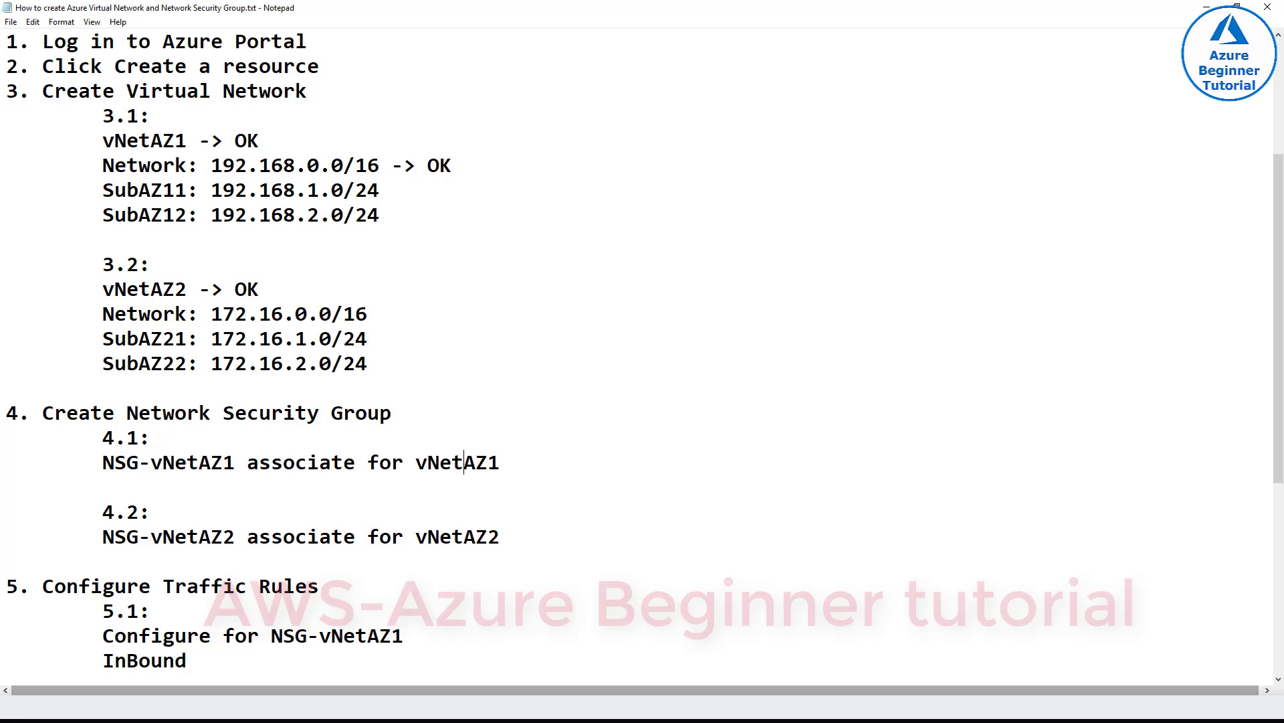
key("alt+Tab")
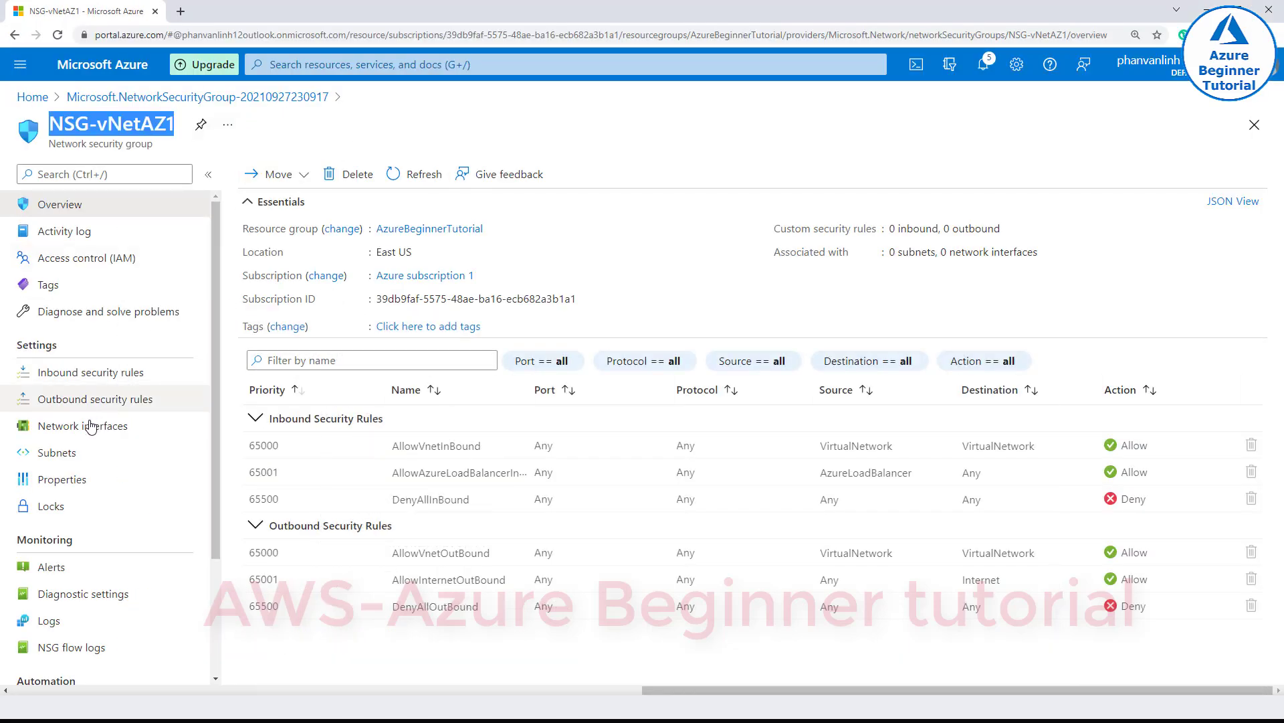
- Associate subnet SubAZ11 of virtual network vNetAZ1 with NSG-vNetAZ1 and check its entry in the subnet list
left_click(64, 457)
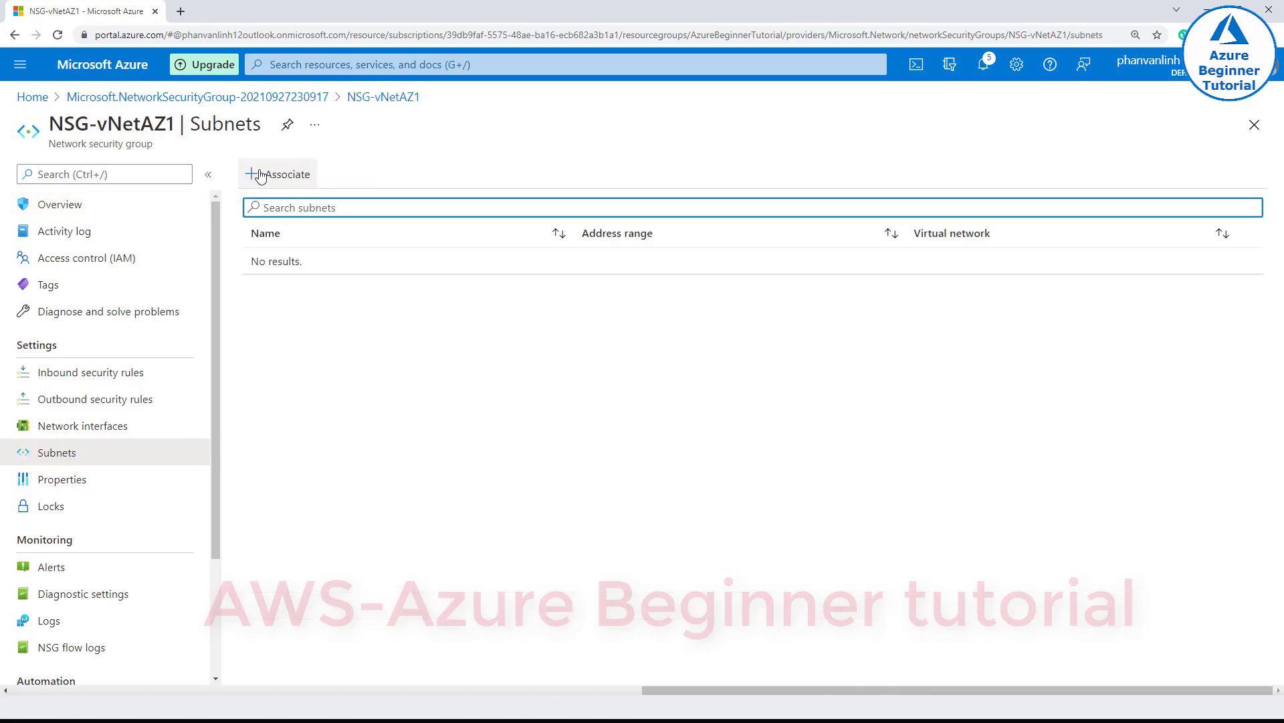
left_click(281, 177)
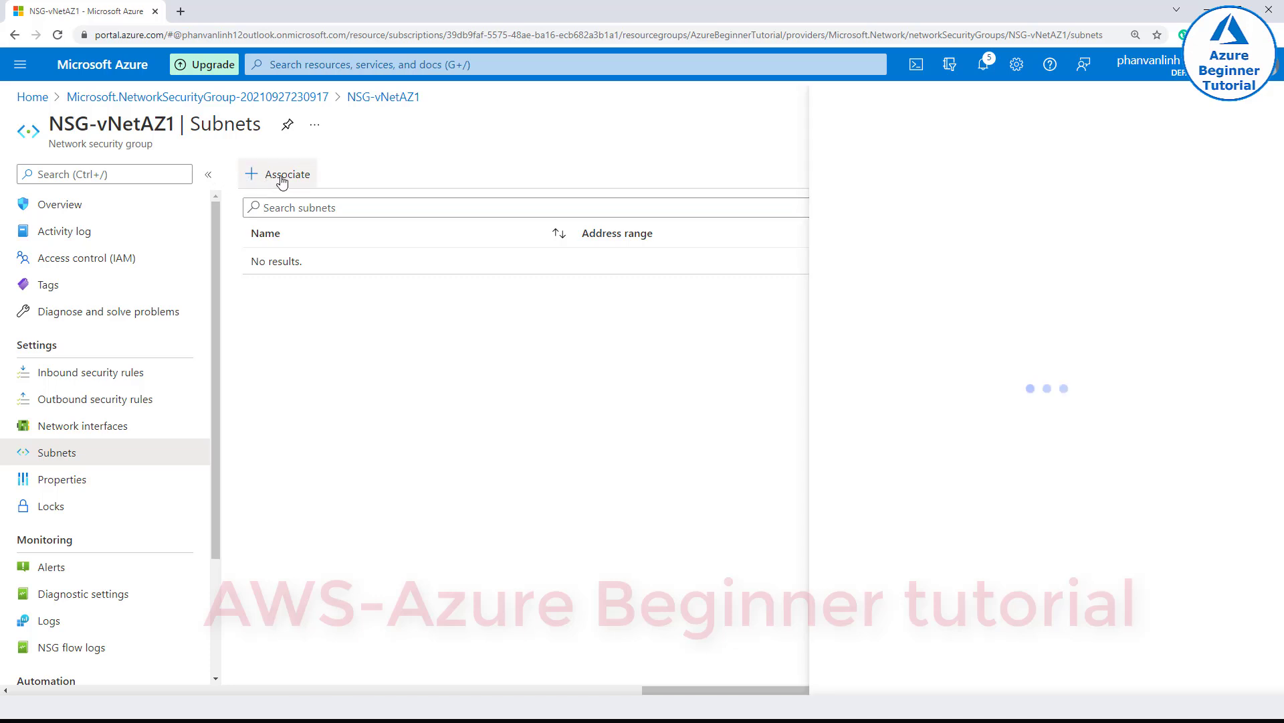
left_click(889, 192)
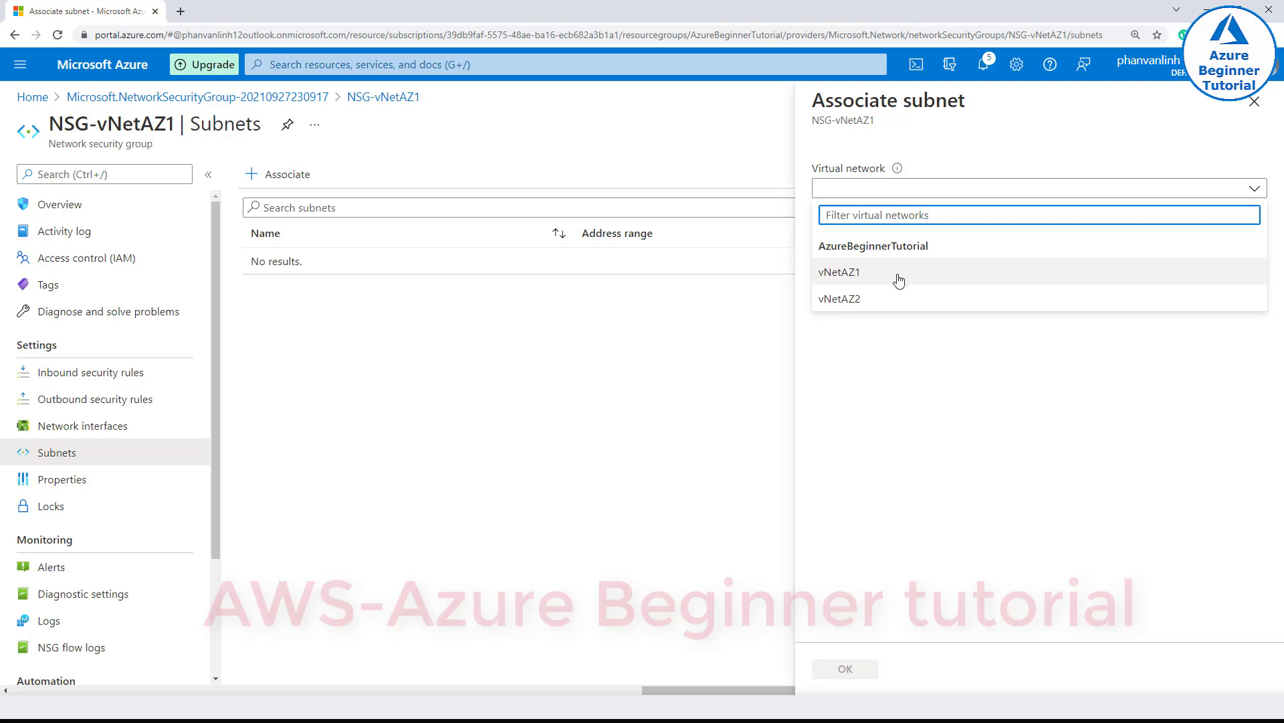
left_click(848, 279)
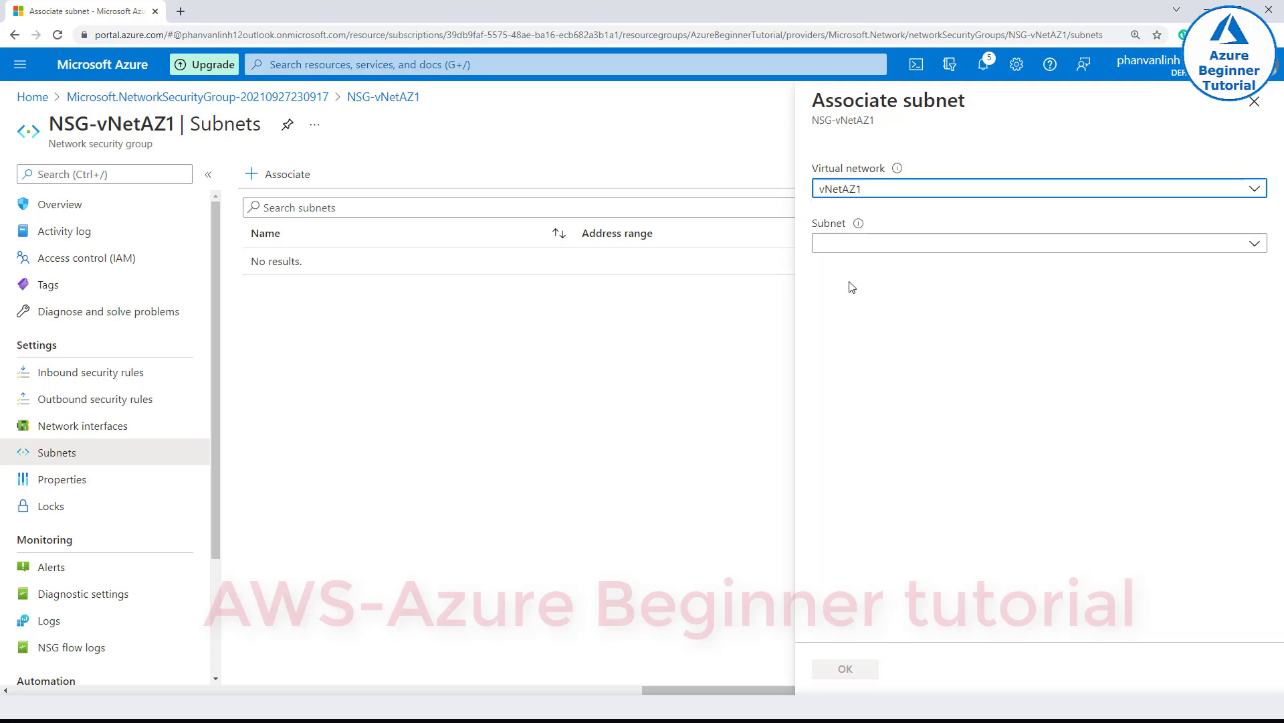
left_click(853, 244)
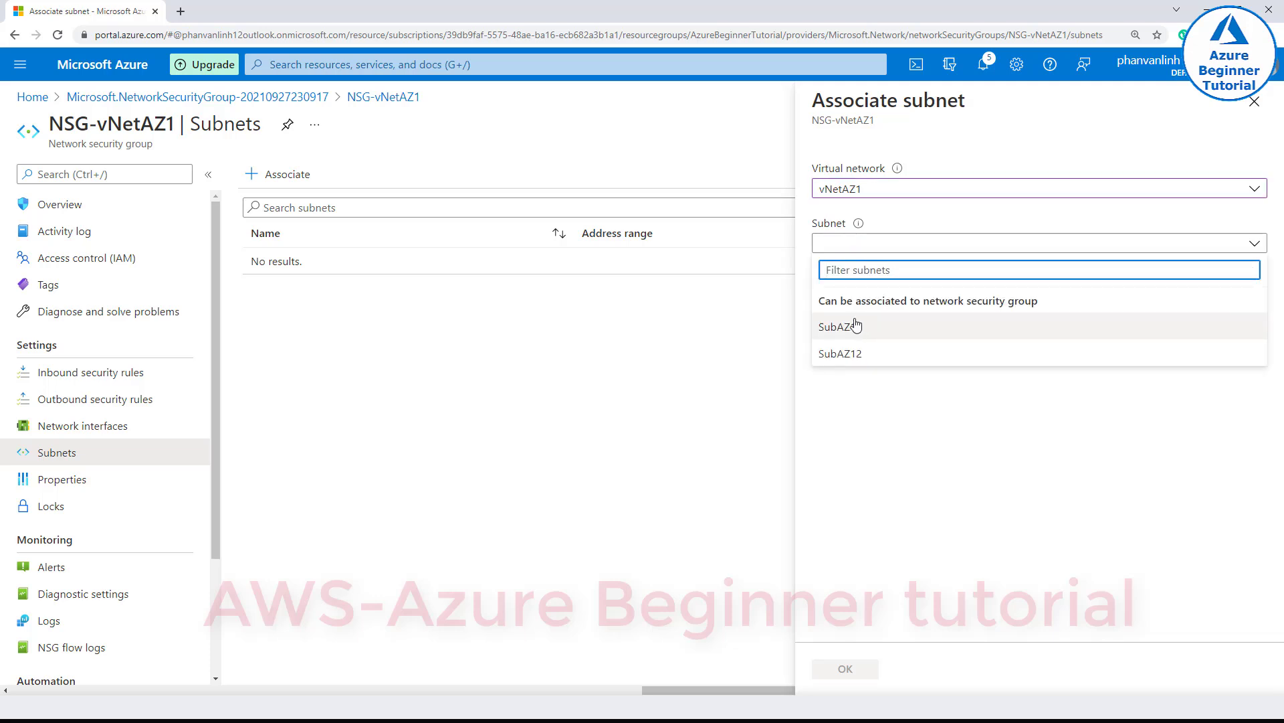
left_click(866, 331)
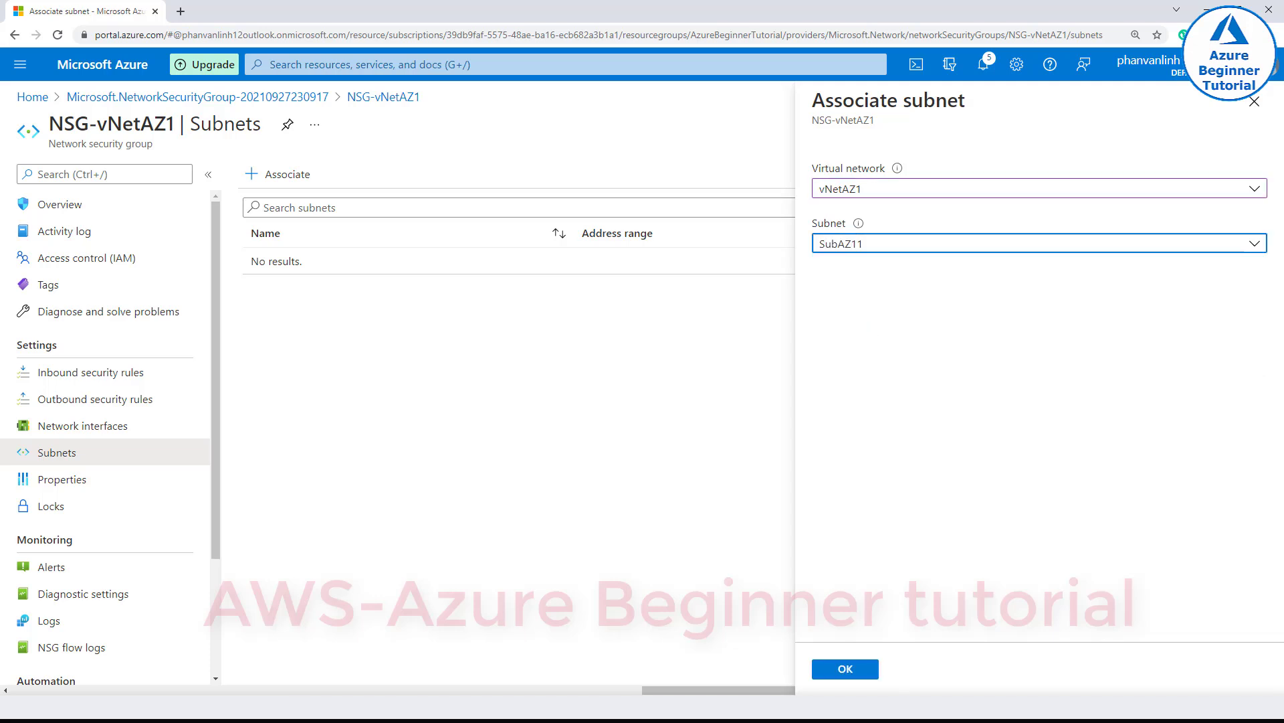
left_click(858, 670)
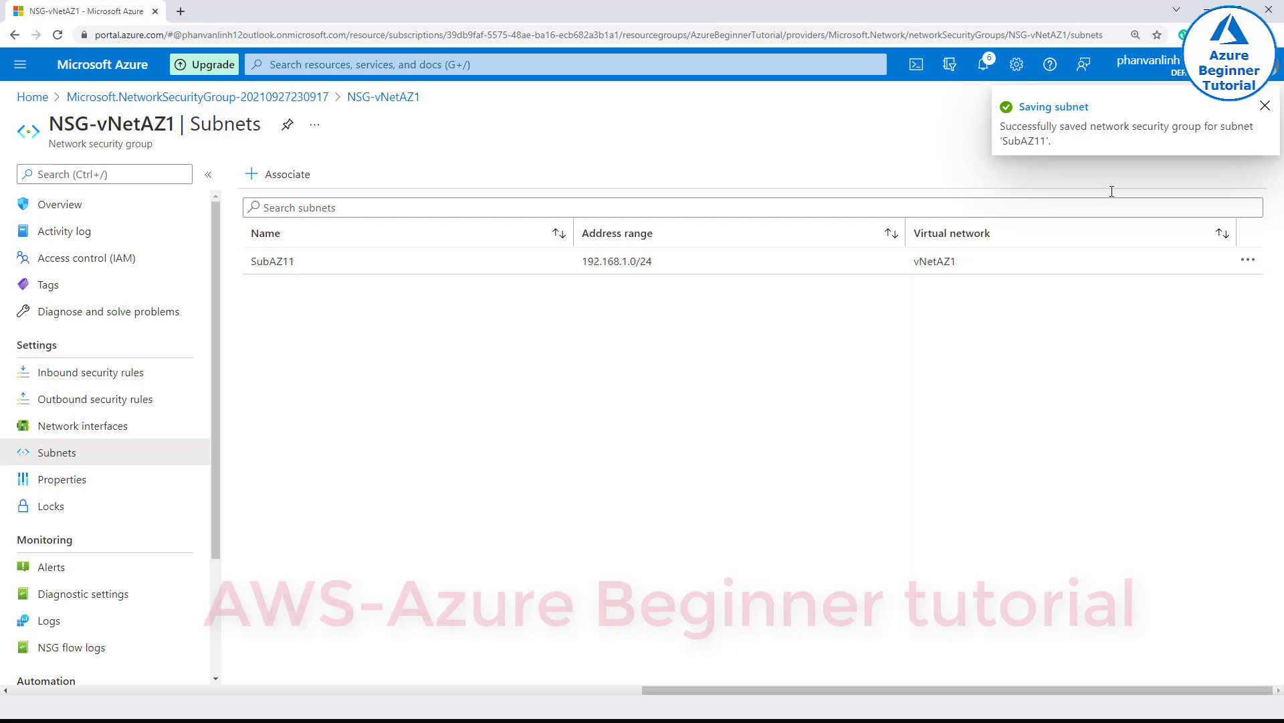
left_click_drag(244, 270, 680, 266)
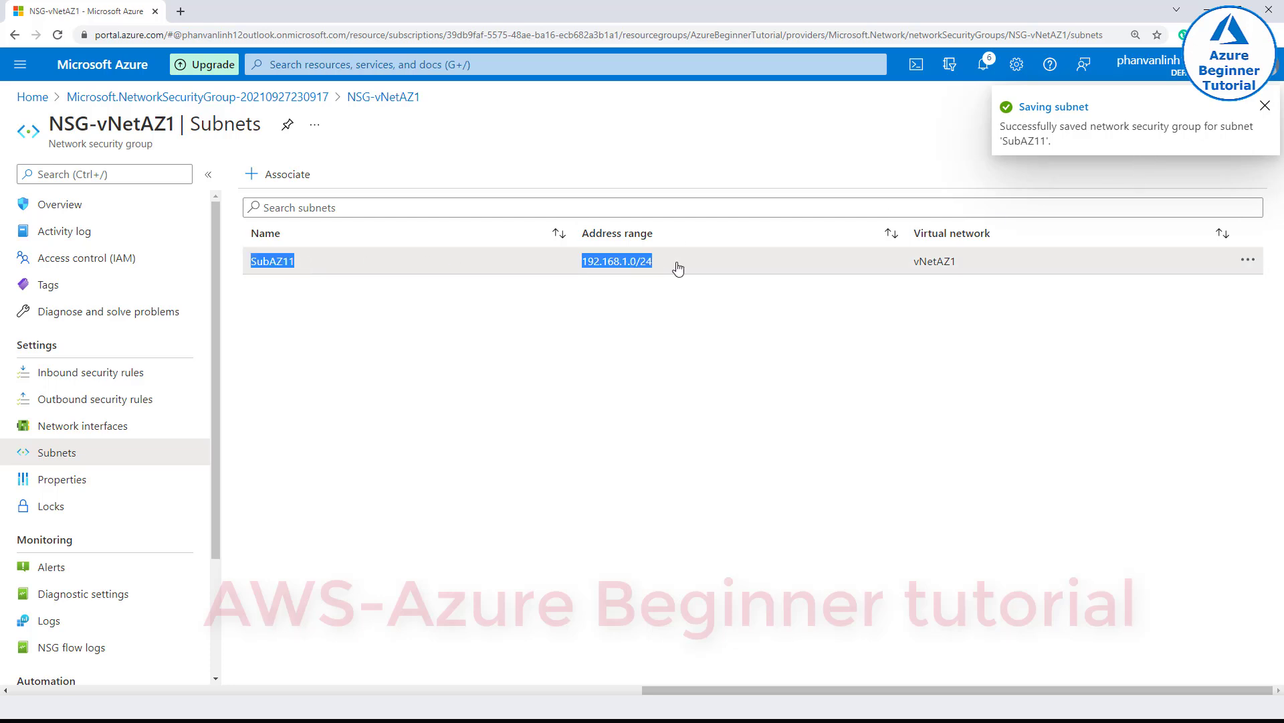
left_click(601, 512)
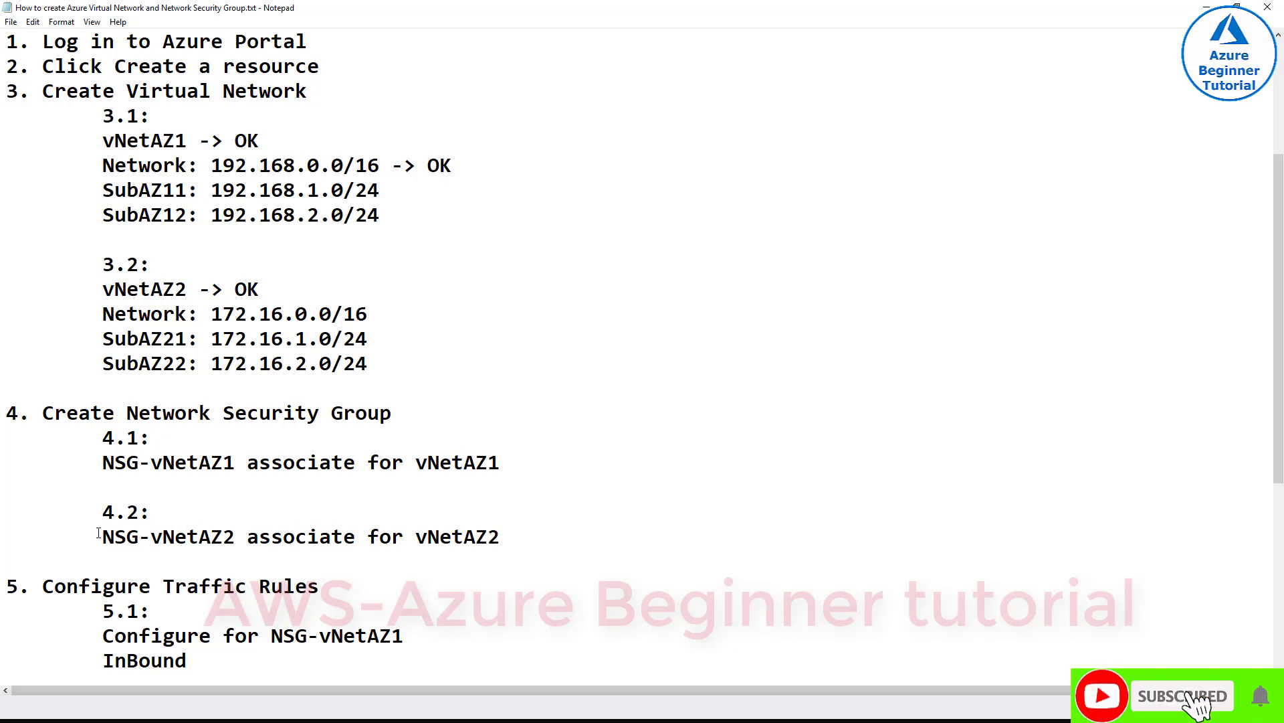
- Switch to the Notepad notes and review the network security group items and the inbound and outbound traffic rules in section 5
scroll(100, 536, "down", 1)
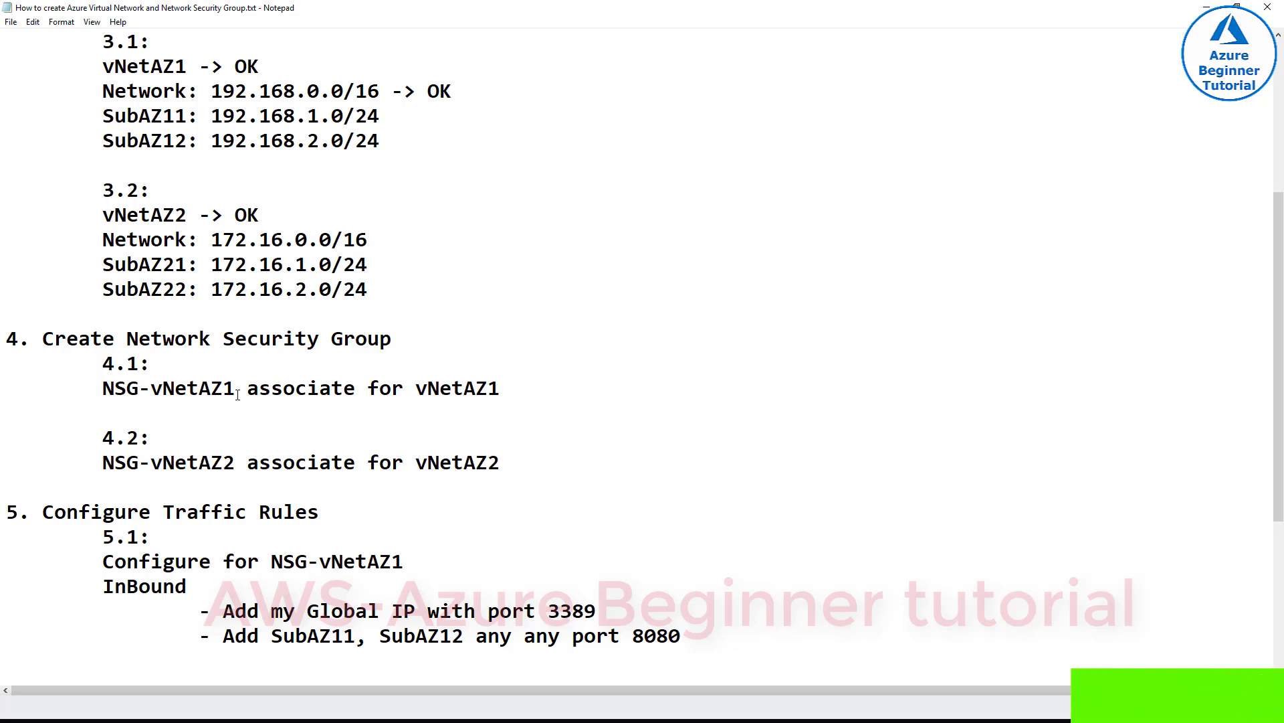
scroll(240, 401, "down", 1)
scroll(244, 408, "down", 1)
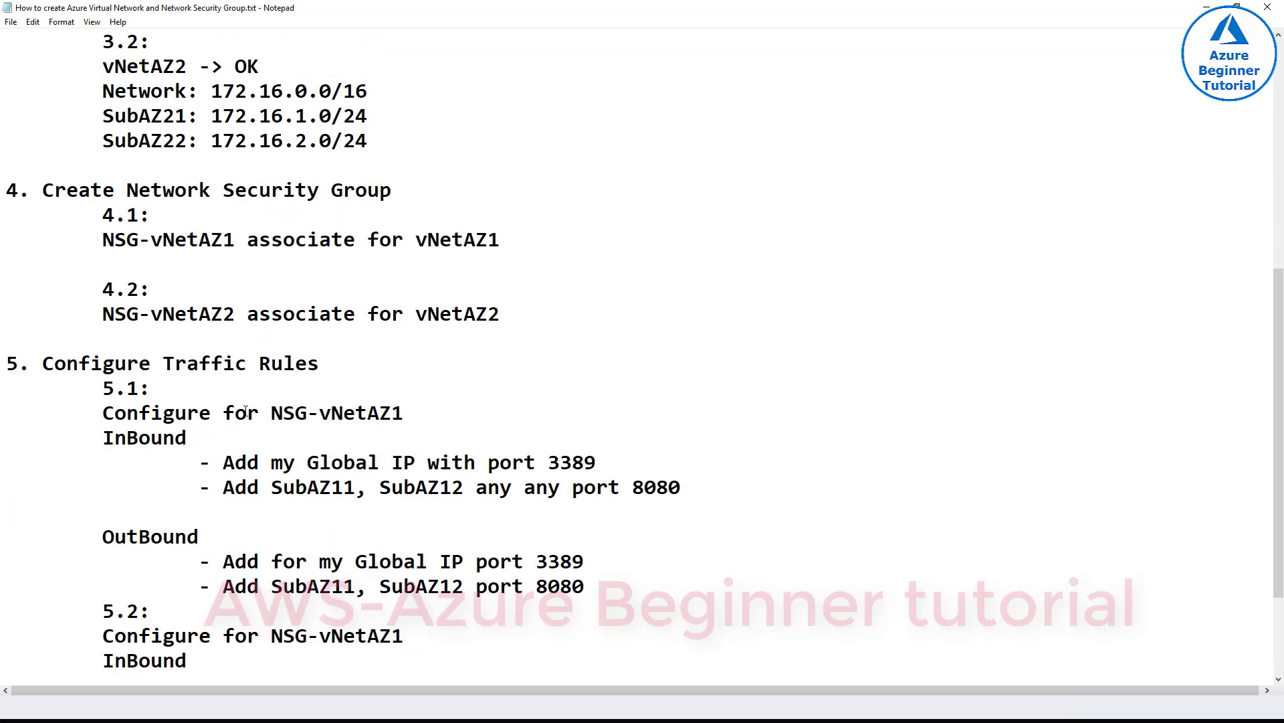
scroll(245, 411, "down", 2)
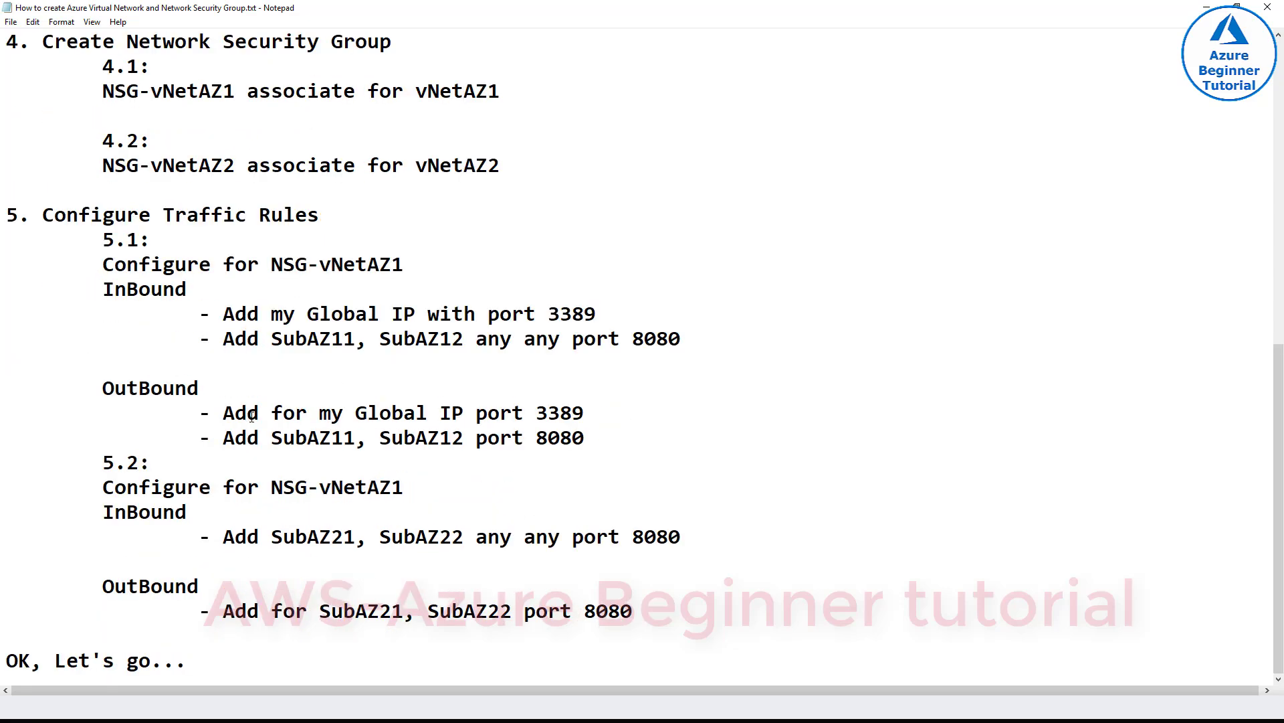
scroll(251, 416, "up", 1)
scroll(234, 374, "up", 2)
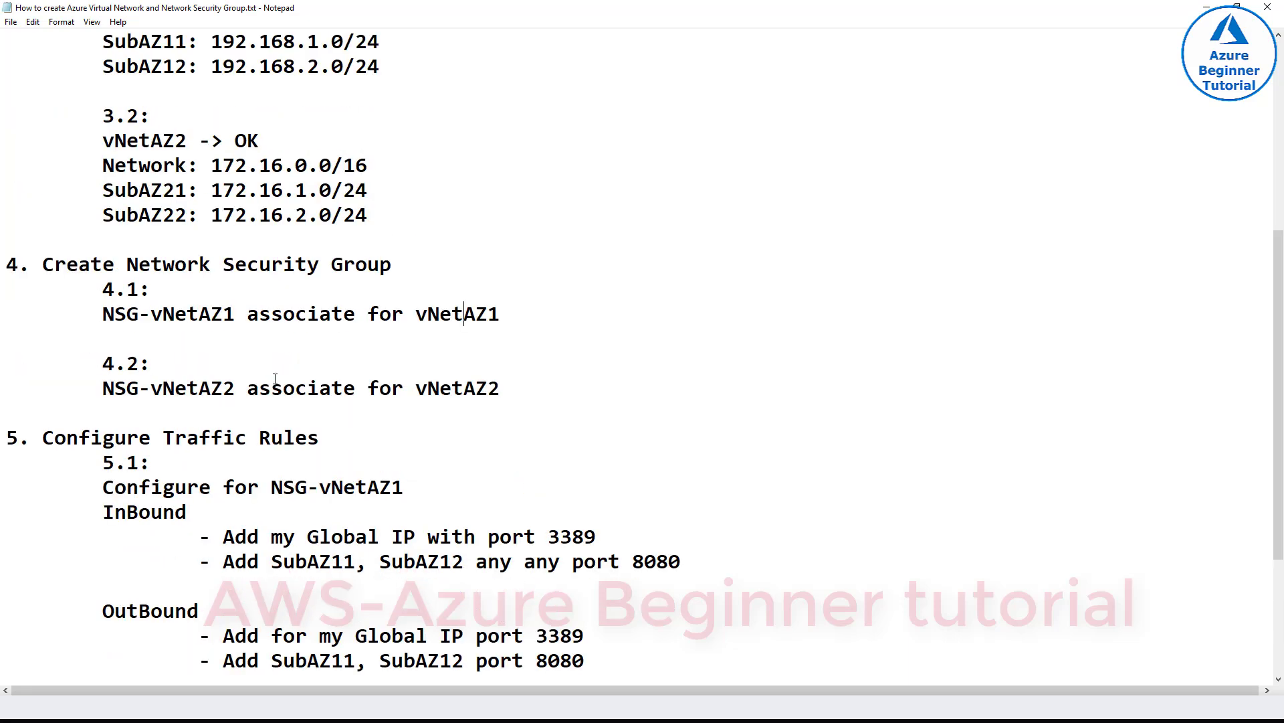
scroll(275, 376, "up", 2)
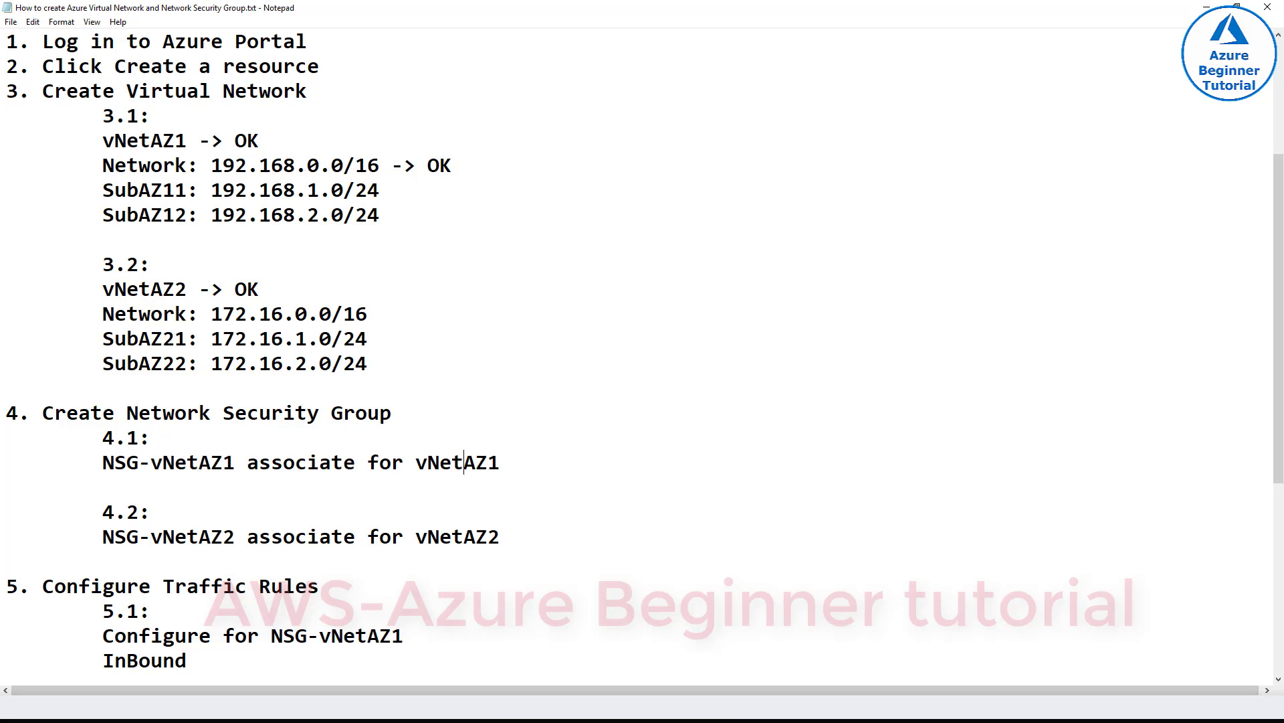
- Return to the Azure portal, associate subnet SubAZ12 of virtual network vNetAZ1 with NSG-vNetAZ1, and check the subnet list
left_click(569, 635)
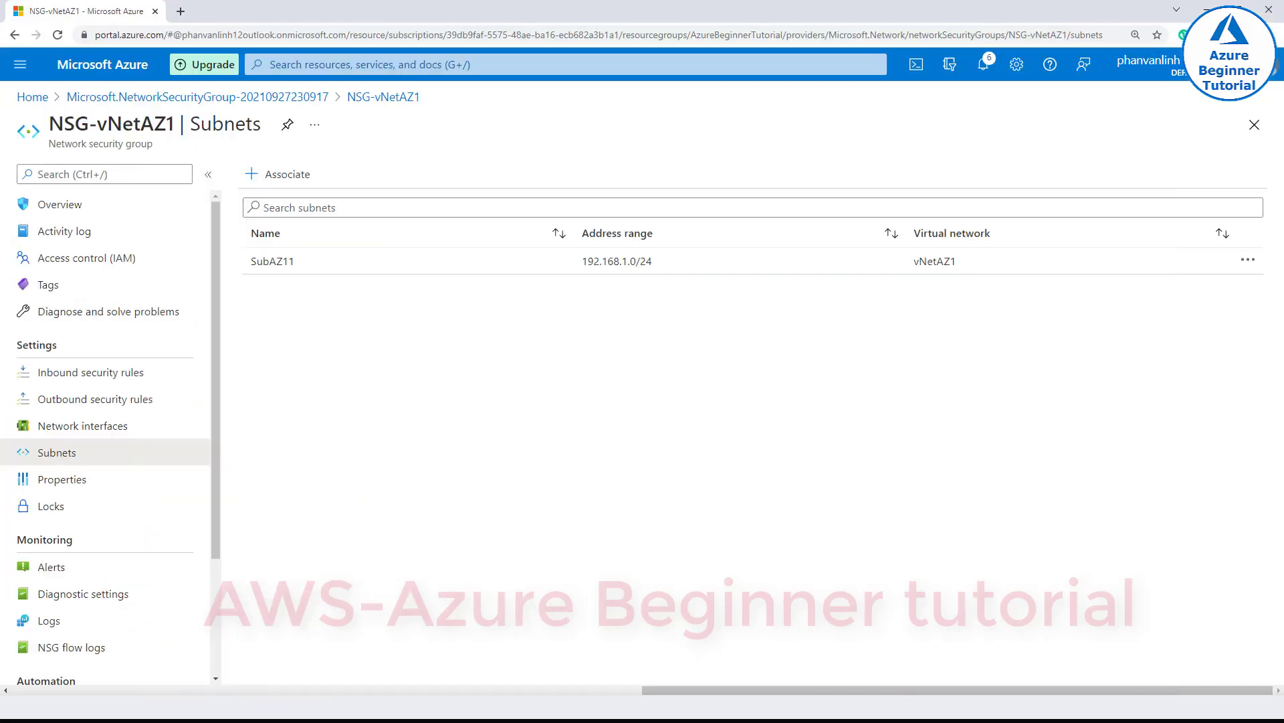
left_click(288, 180)
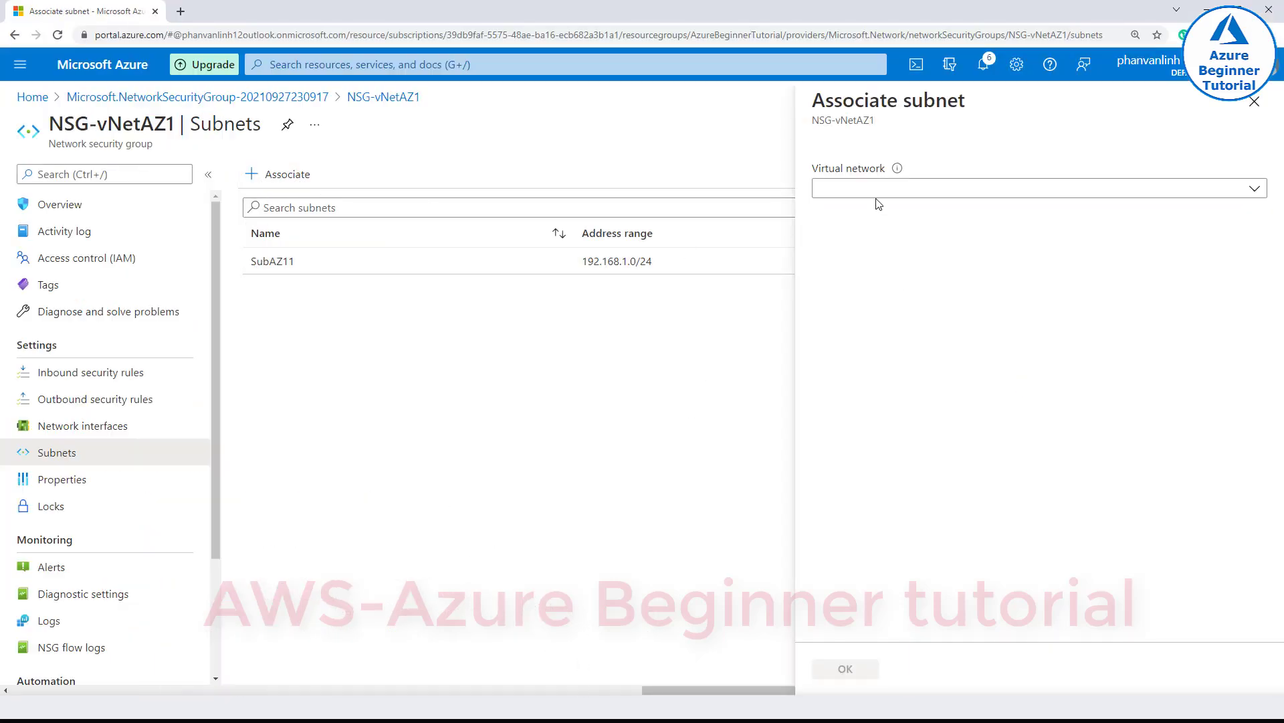
left_click(880, 194)
left_click(842, 276)
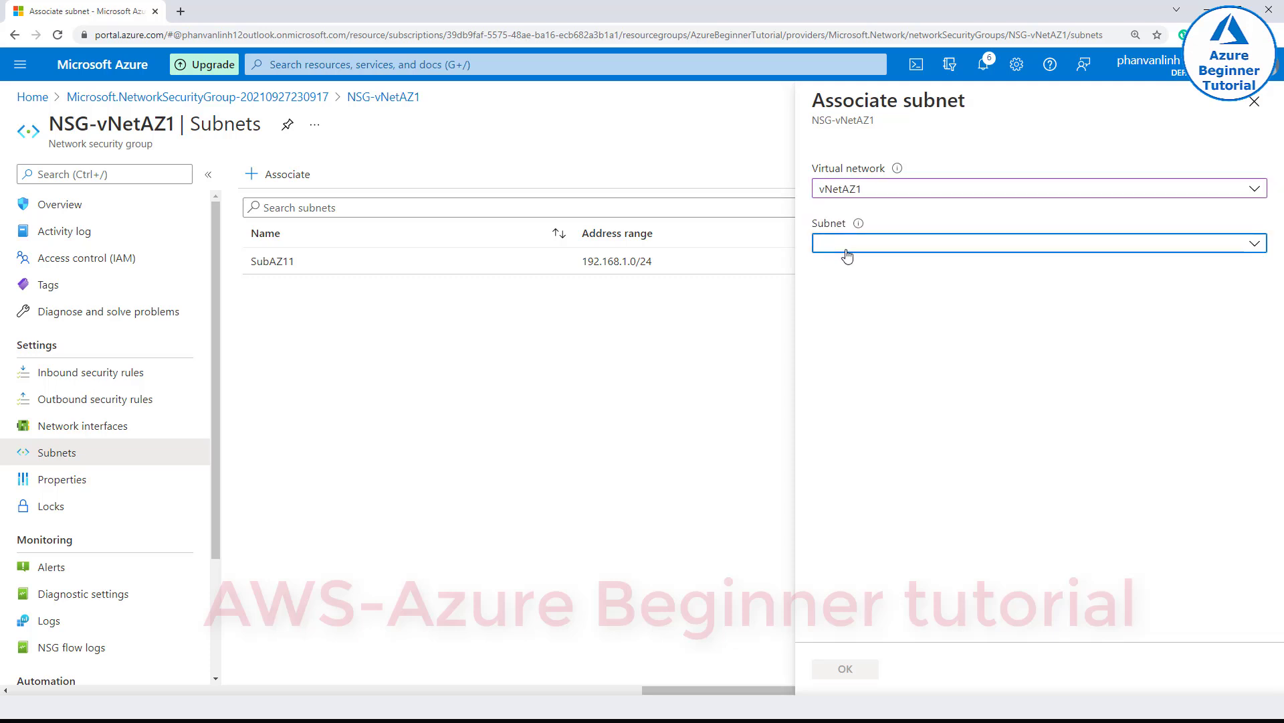
left_click(847, 244)
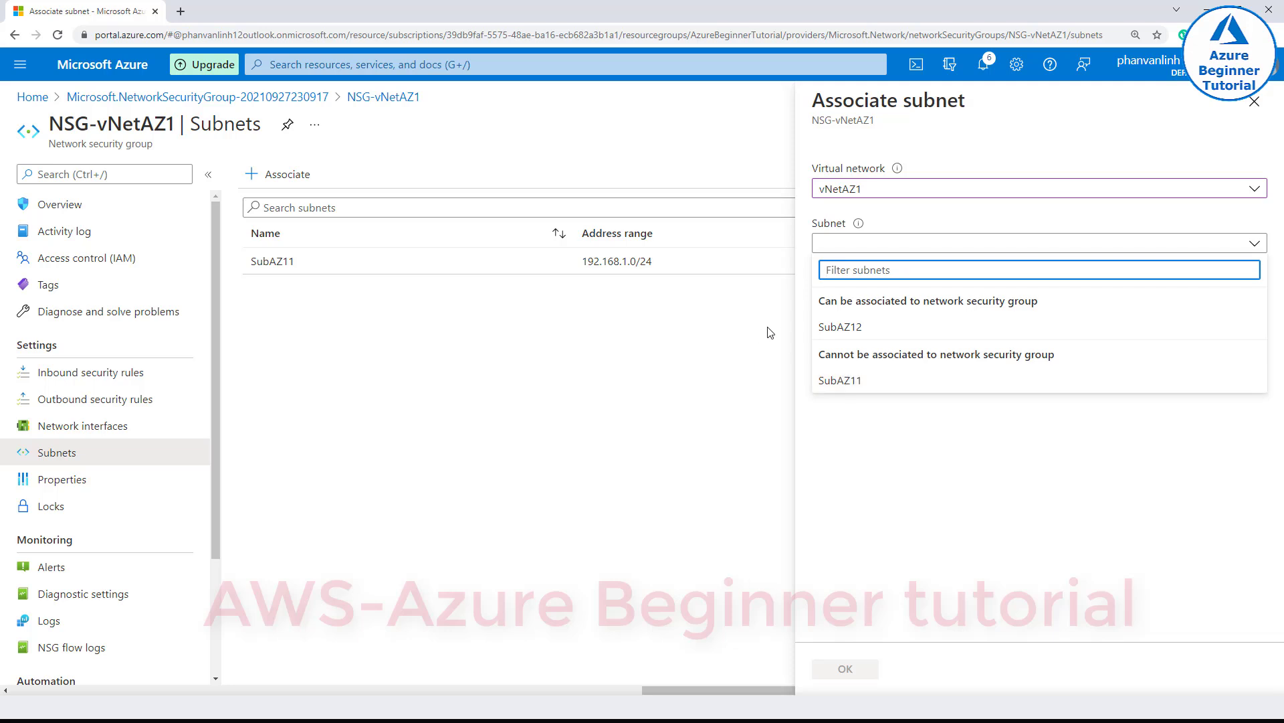
left_click(852, 334)
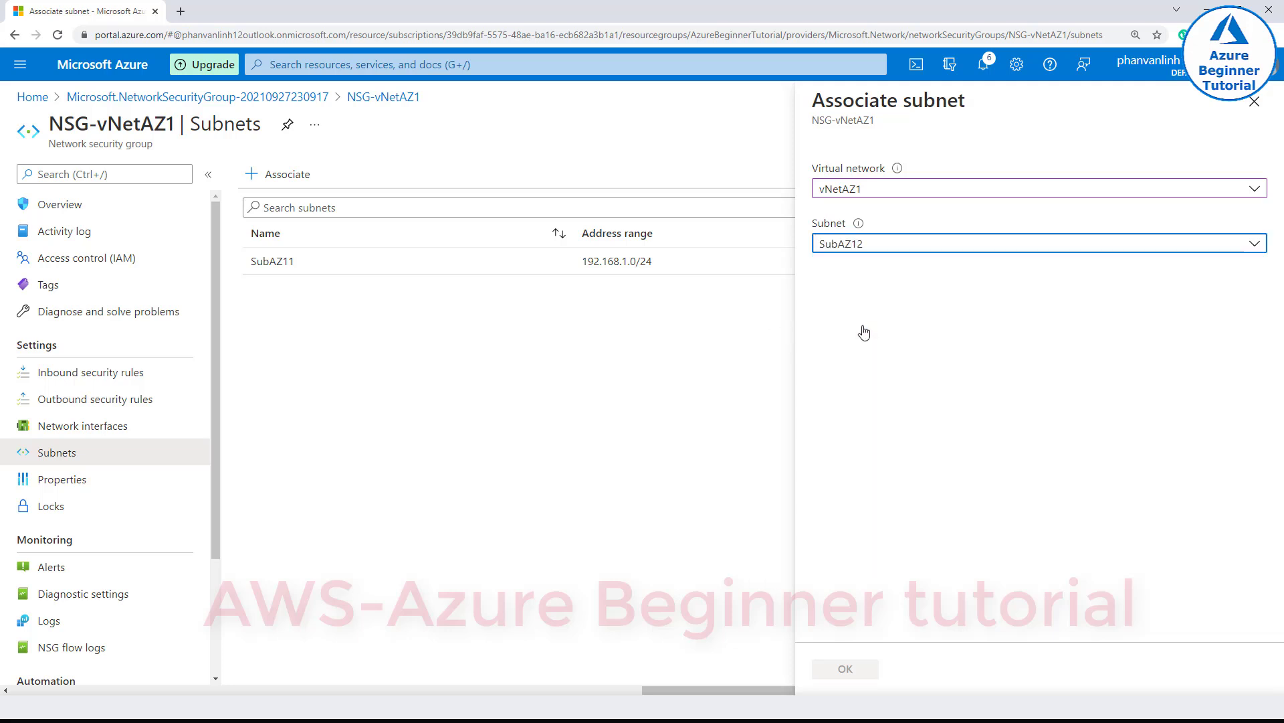
left_click(843, 670)
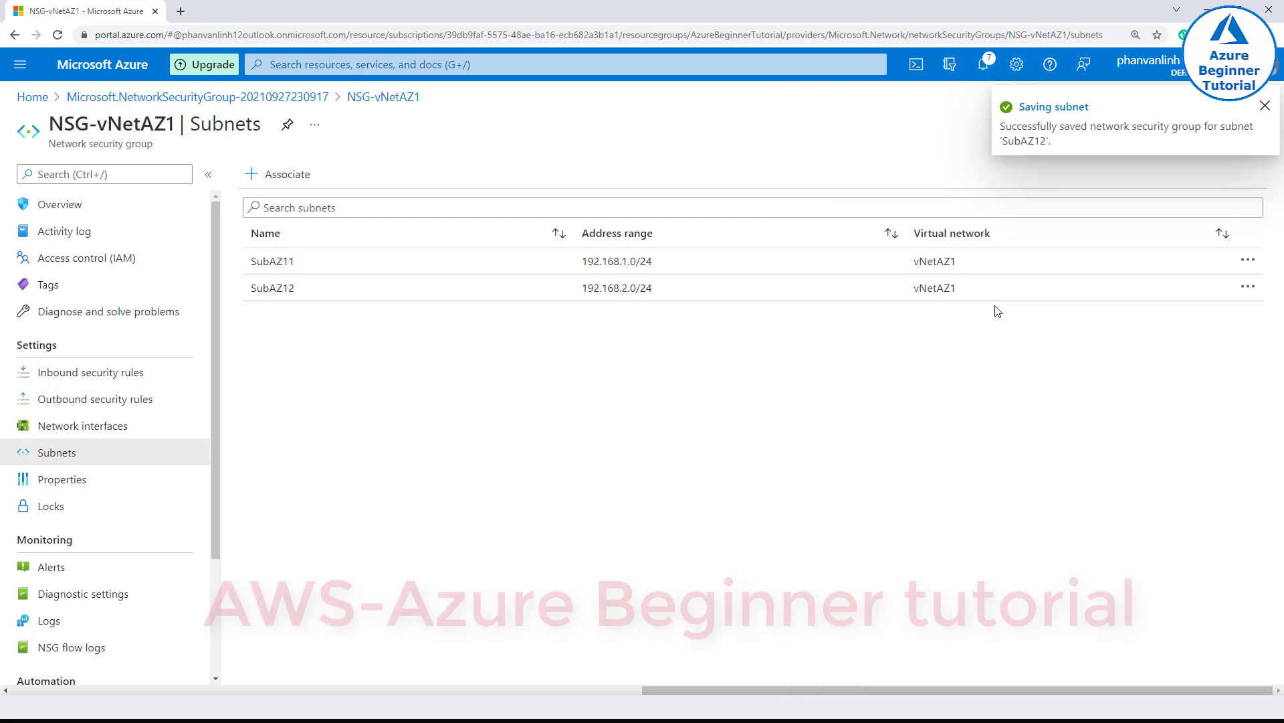
left_click_drag(998, 309, 252, 264)
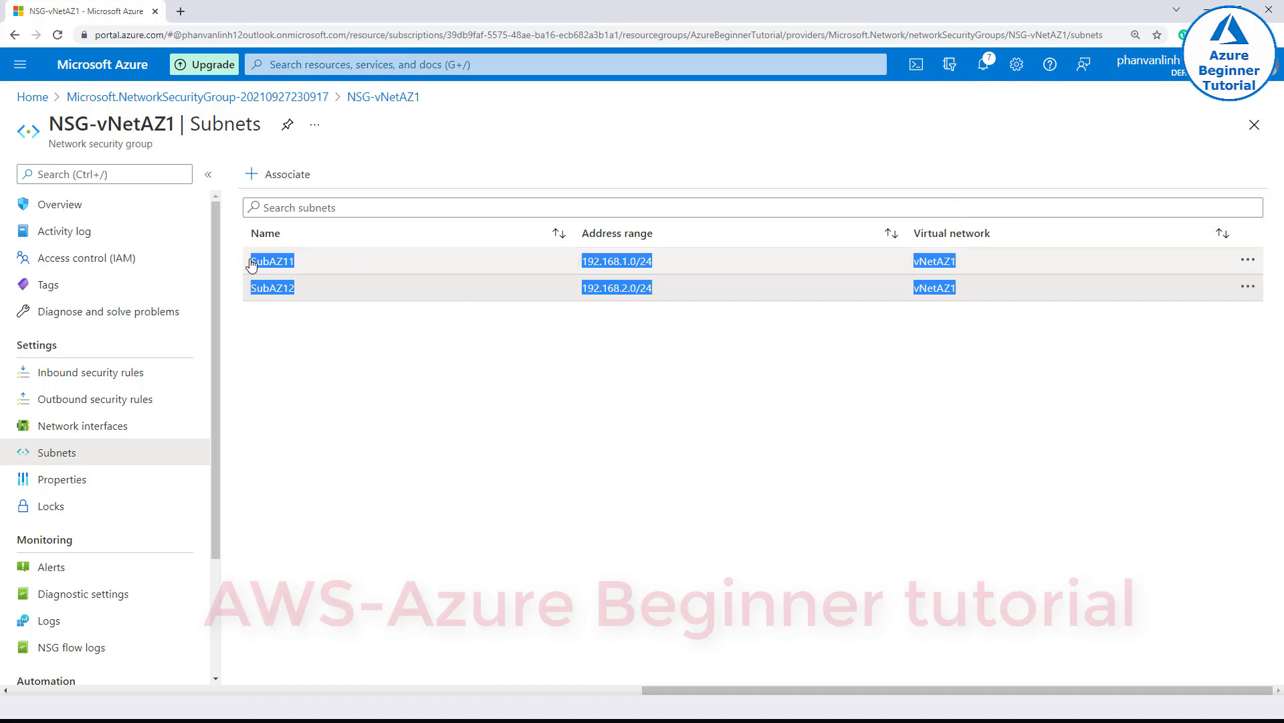
left_click(465, 356)
- In the Notepad notes, mark item 4.1 with "-> OK", copy the name NSG-vNetAZ2 from item 4.2, and return to the Azure portal
key("alt+Tab")
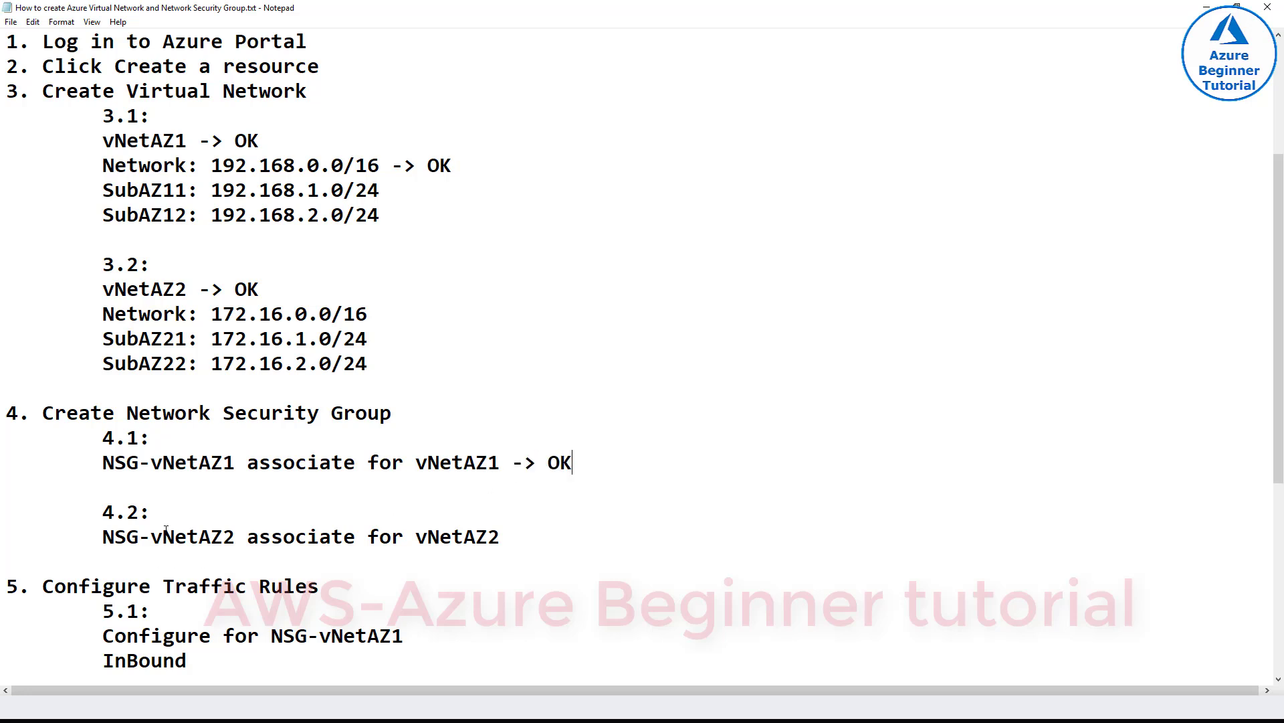
left_click_drag(105, 535, 231, 535)
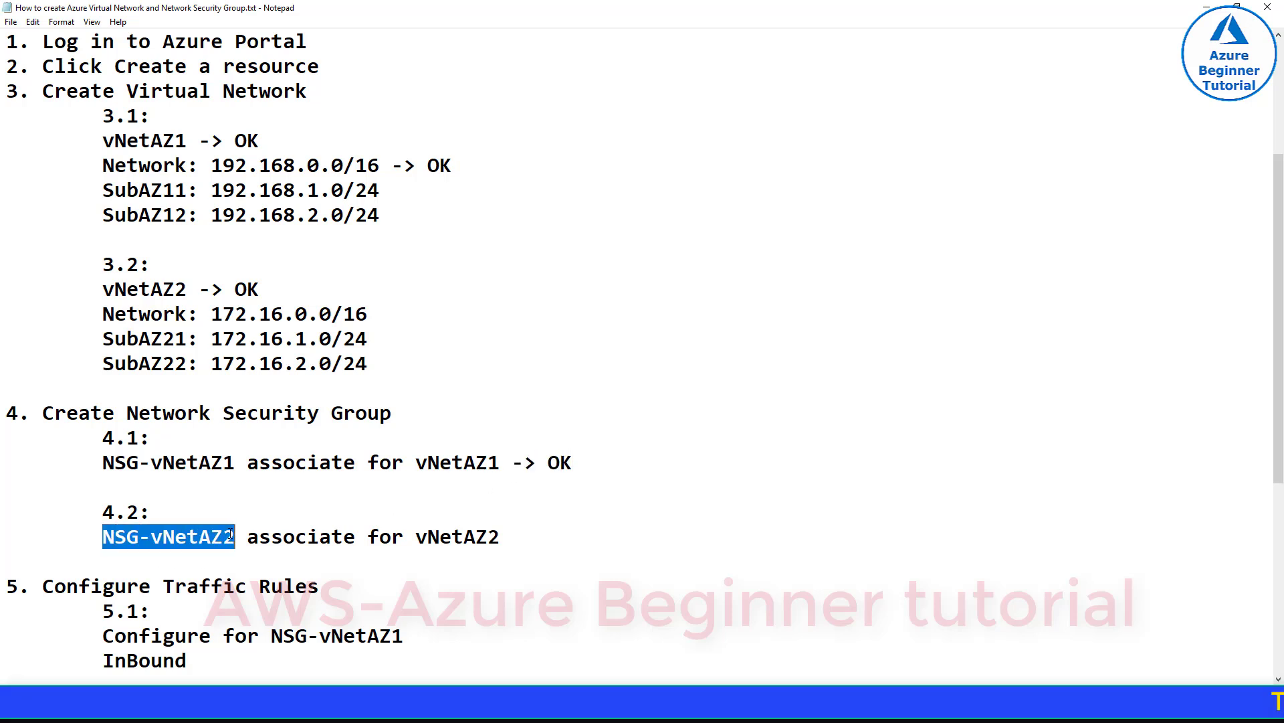
right_click(203, 537)
left_click(261, 393)
left_click(540, 642)
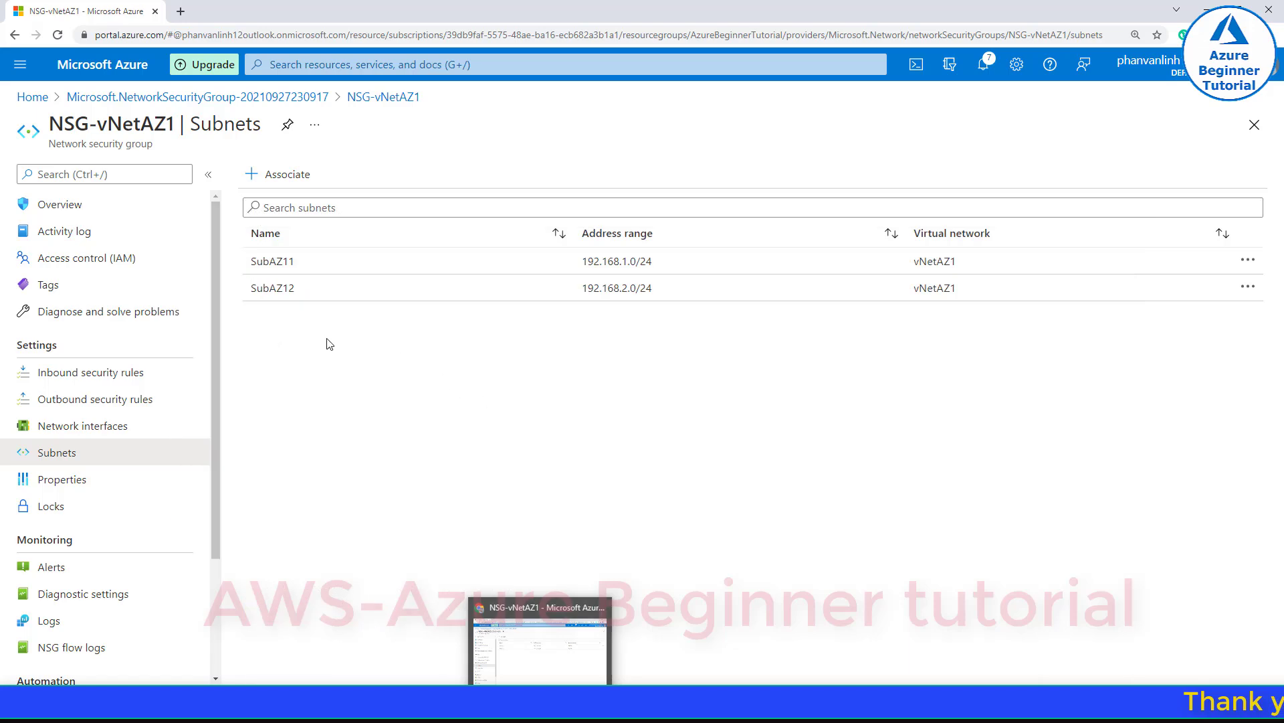
- Search the portal for network security groups, open that service's list, and check the existing entry
left_click(327, 63)
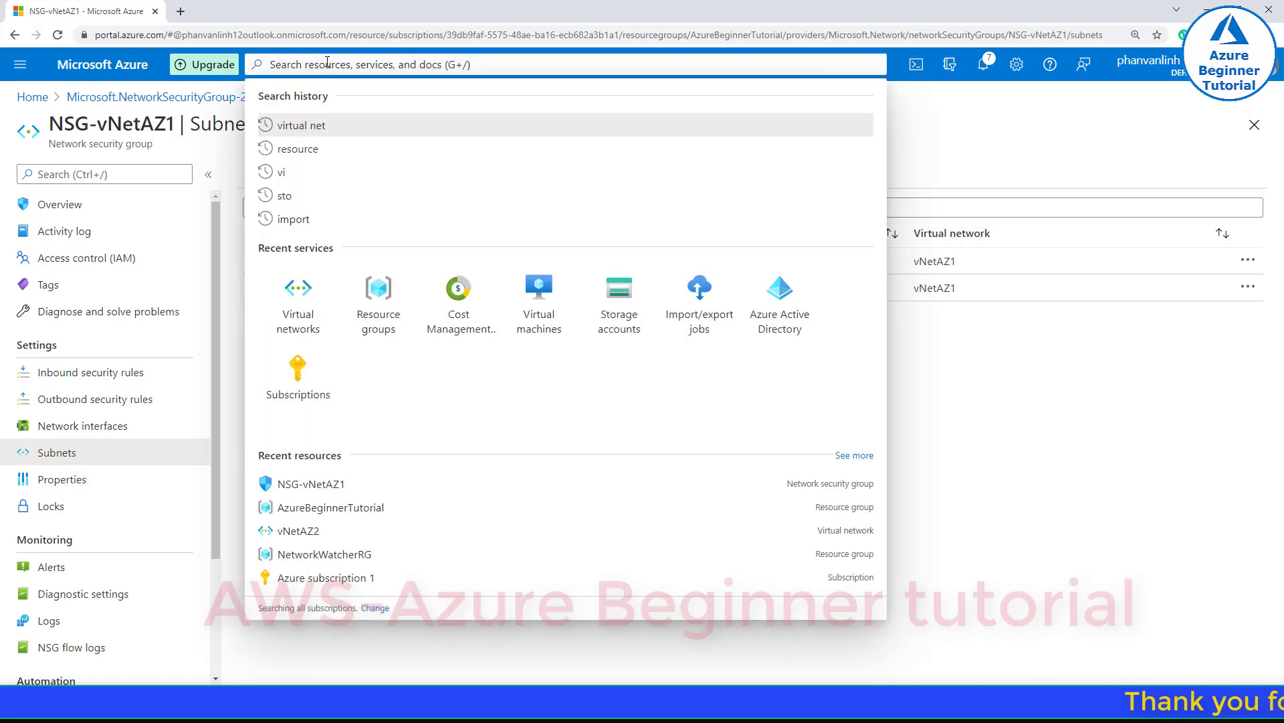
type("net")
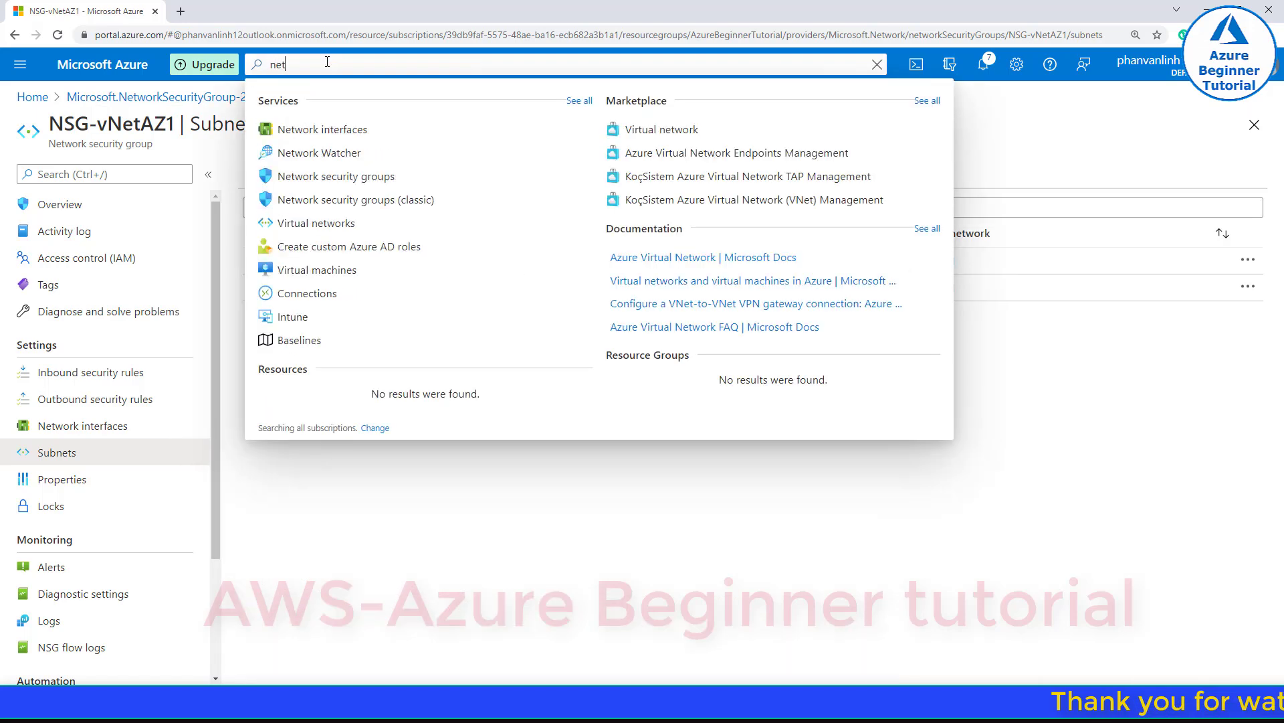
type("work se")
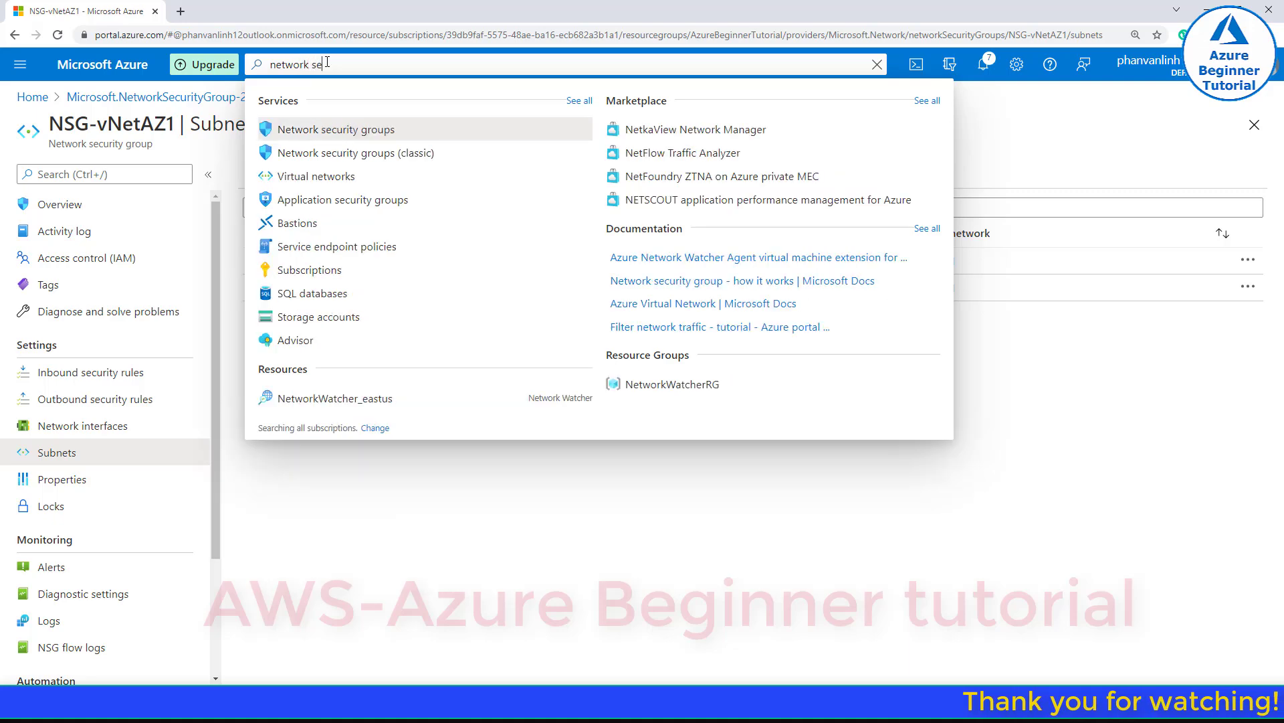
type("curtiy")
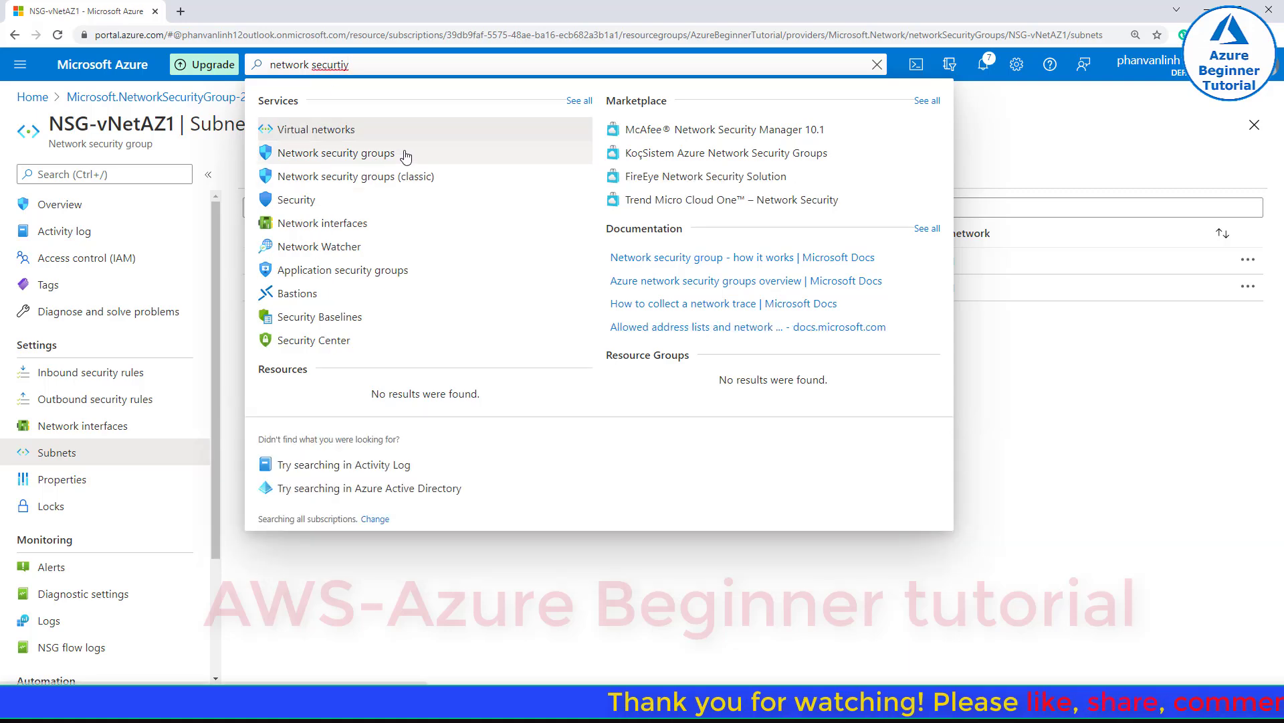
left_click(364, 159)
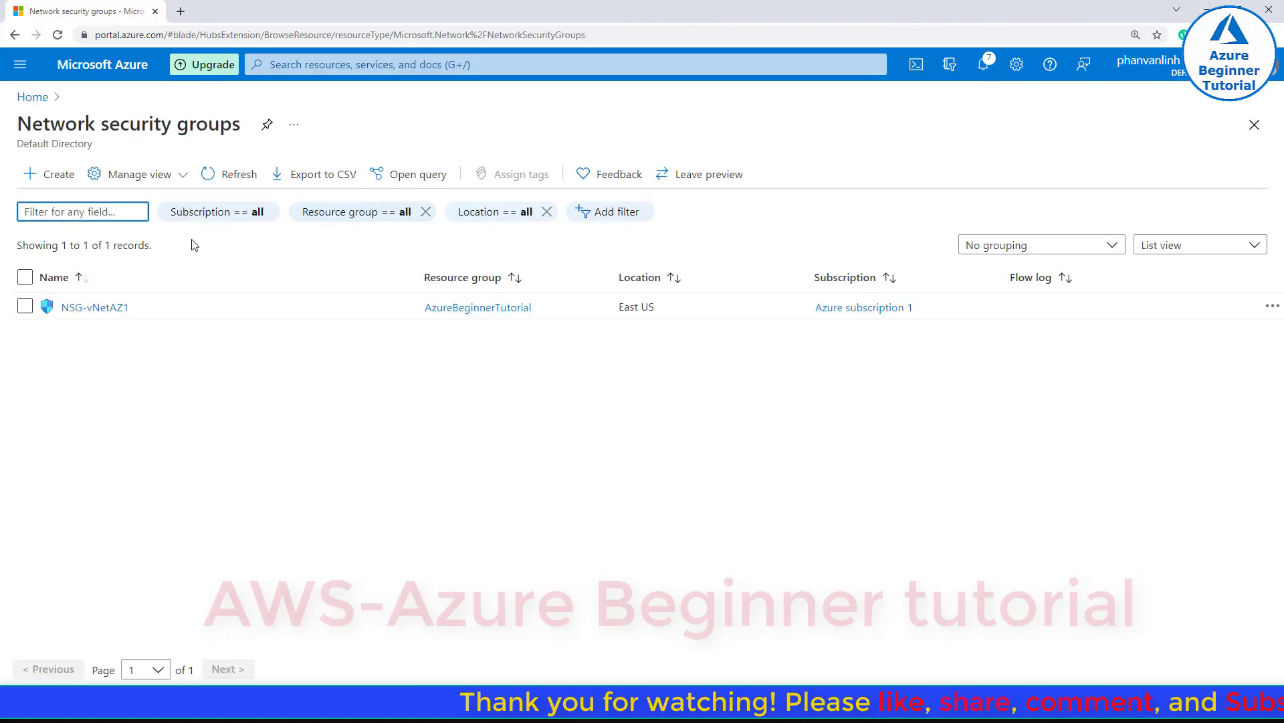
left_click_drag(137, 308, 61, 307)
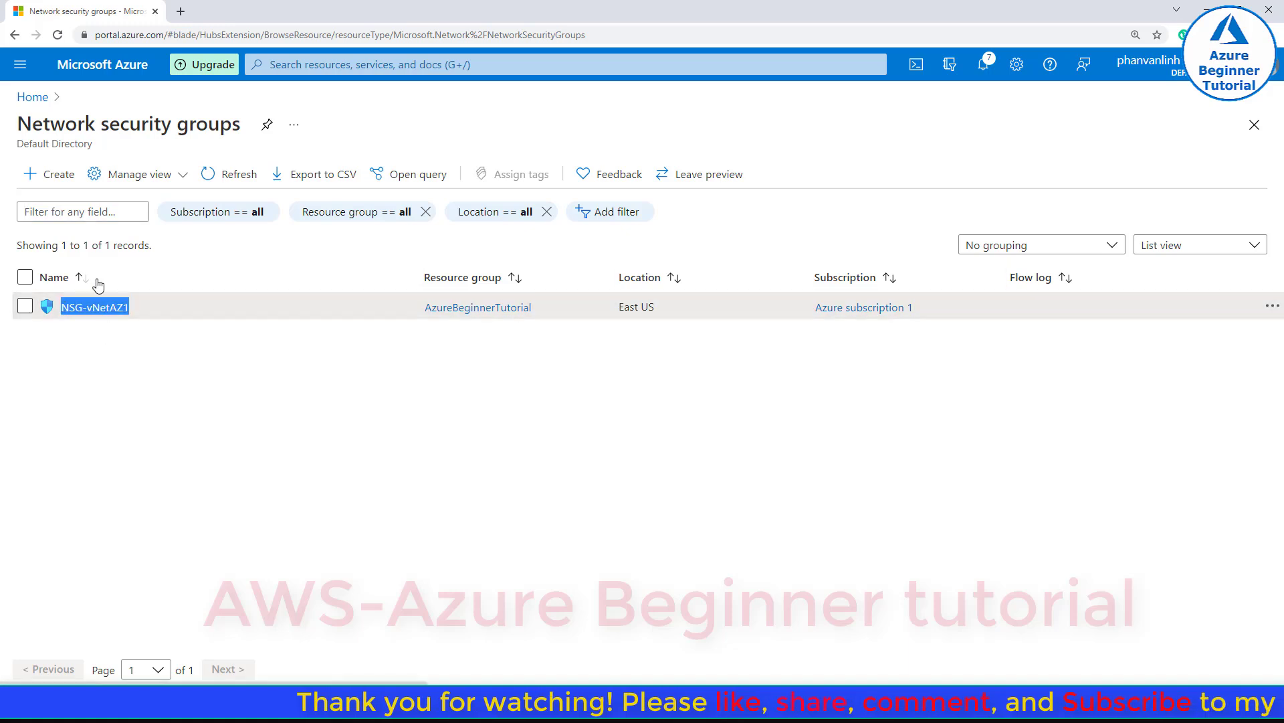
- Start a new network security group named NSG-vNetAZ2 in the resource group AzureBeginnerTutorial
left_click(53, 178)
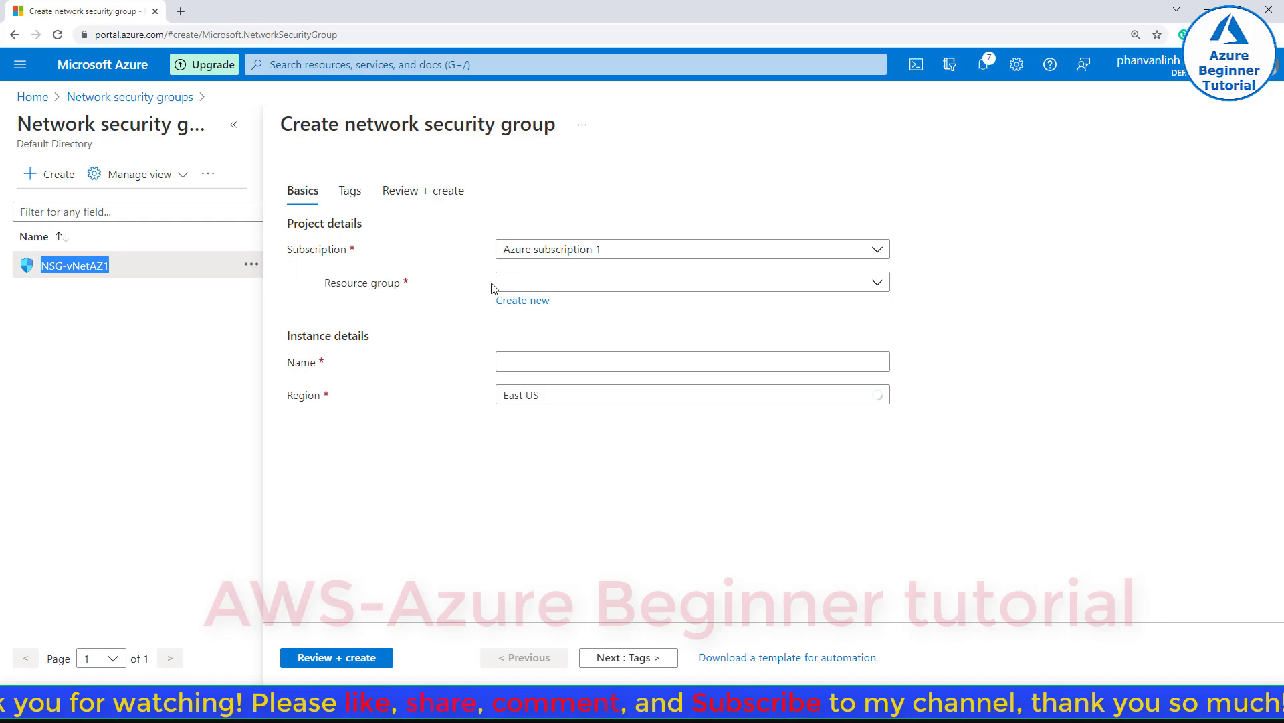
left_click(505, 282)
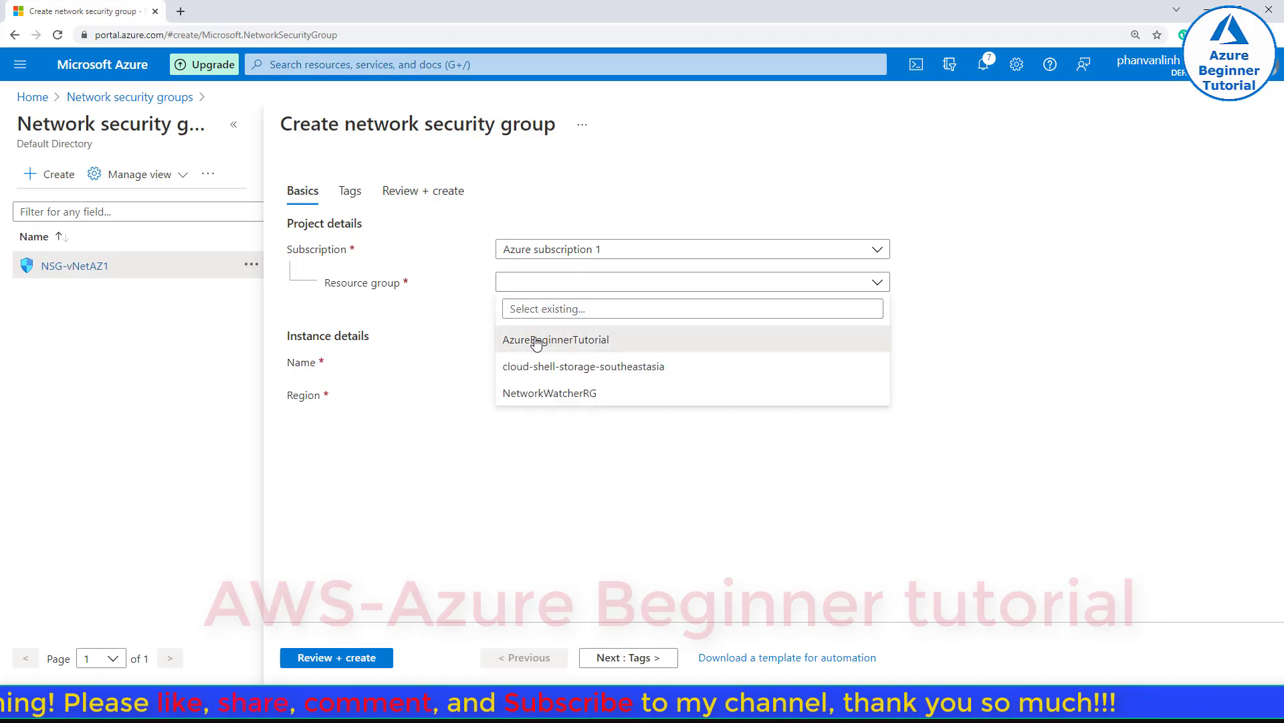
left_click(569, 340)
left_click(547, 362)
type("NSG-vNetAZ2")
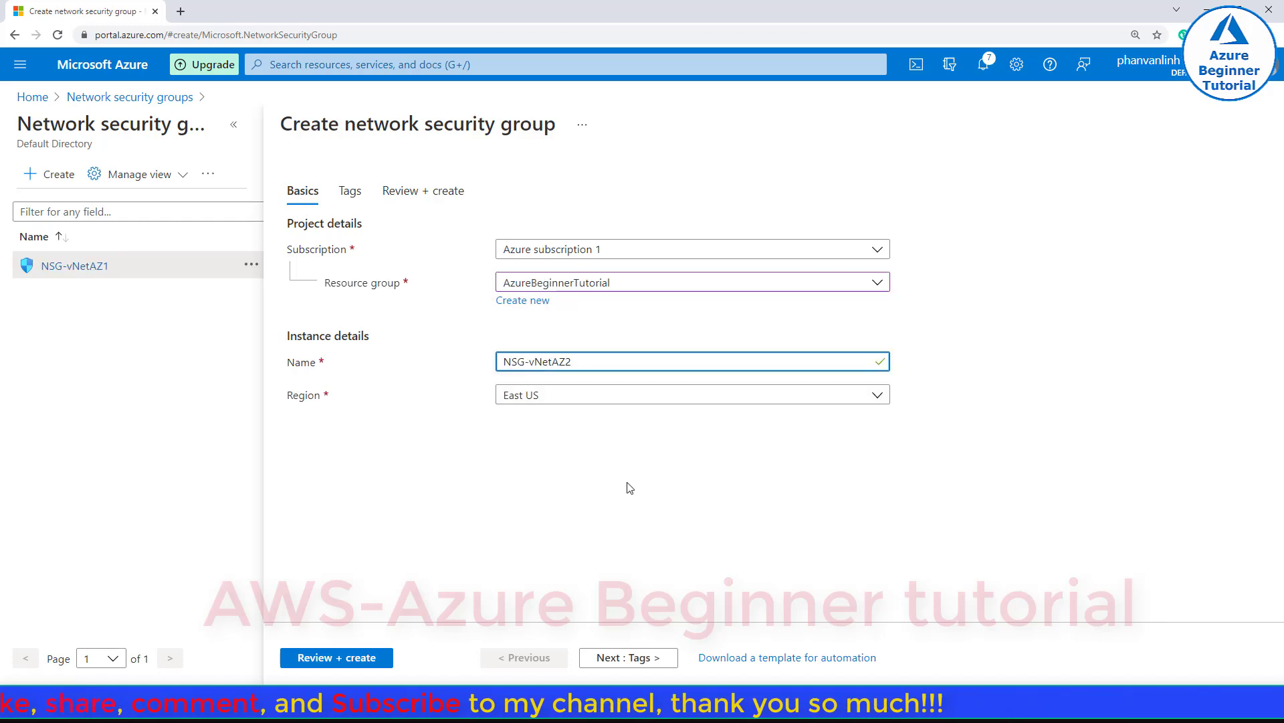
left_click(892, 363)
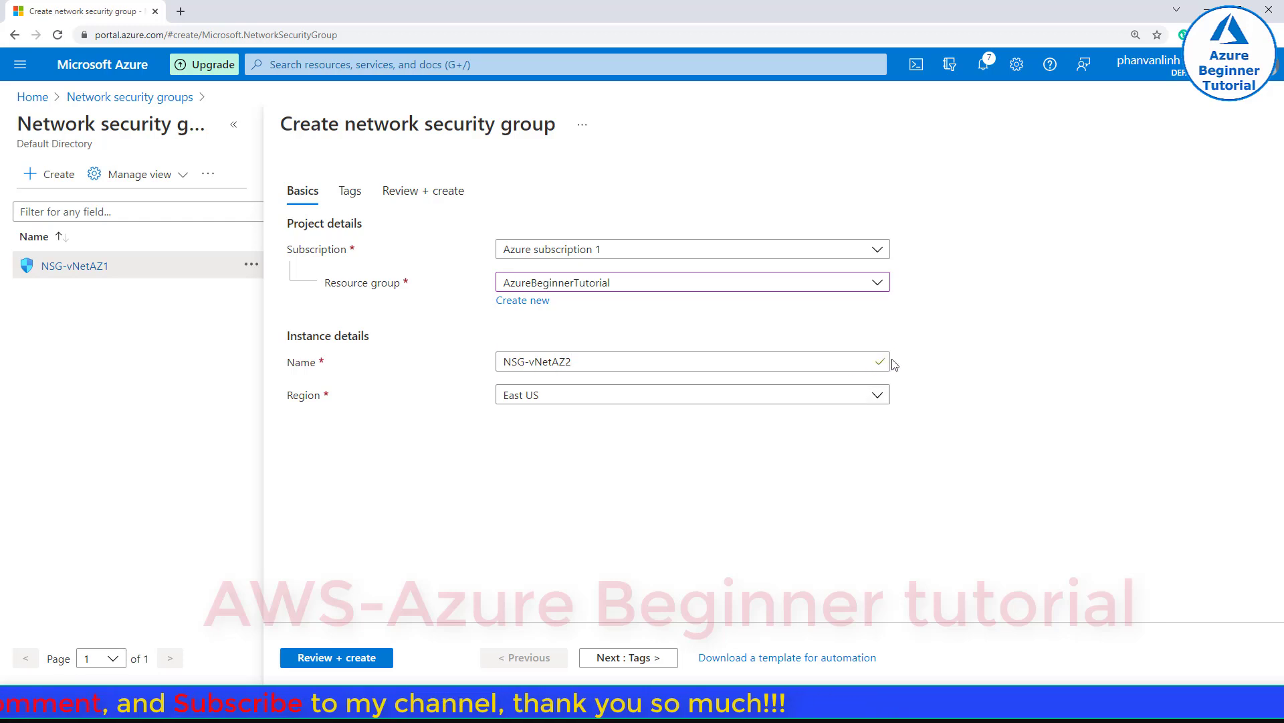
- Validate the network security group settings, review the name and region in the summary, and create NSG-vNetAZ2
left_click(360, 658)
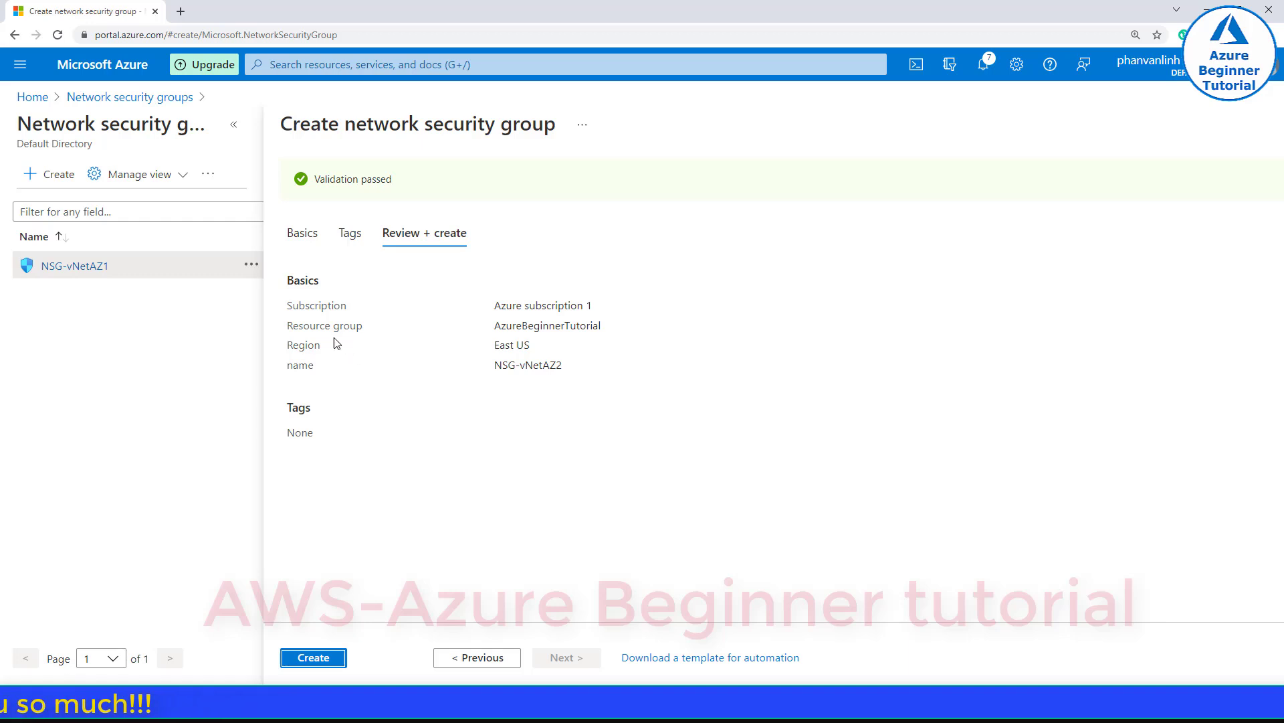
left_click_drag(407, 200, 318, 181)
left_click(383, 316)
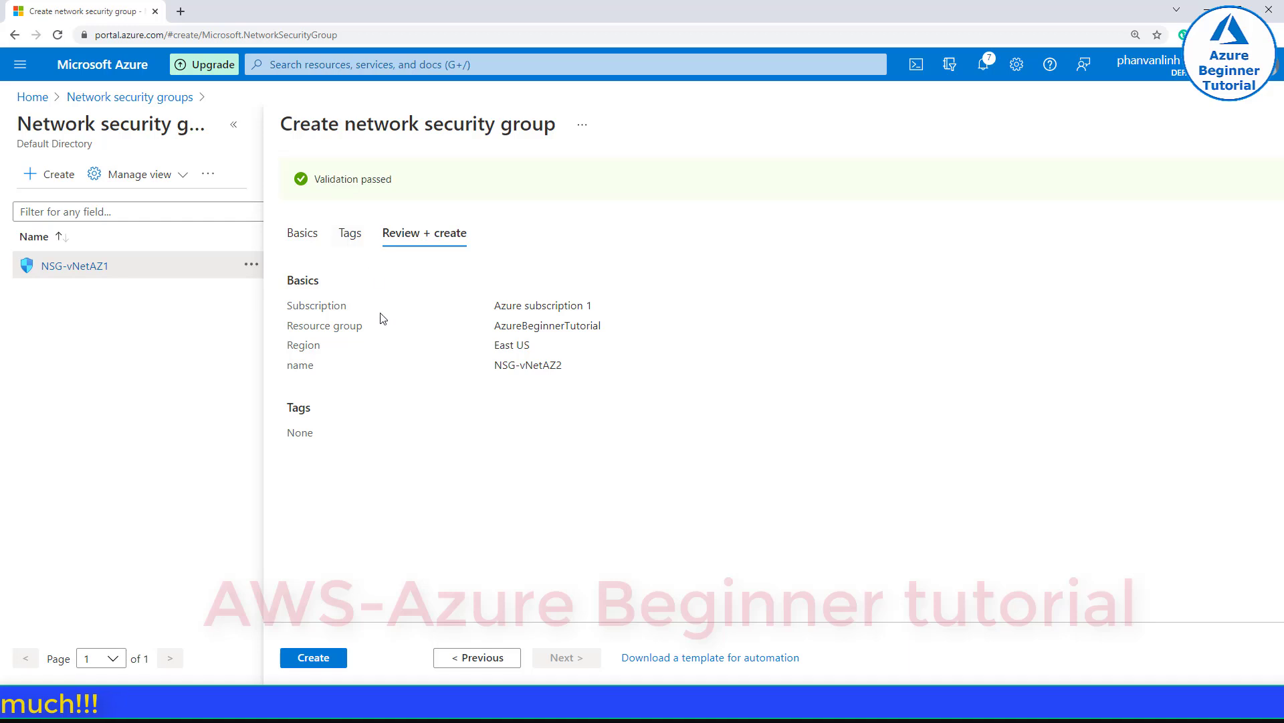
left_click_drag(495, 358, 579, 377)
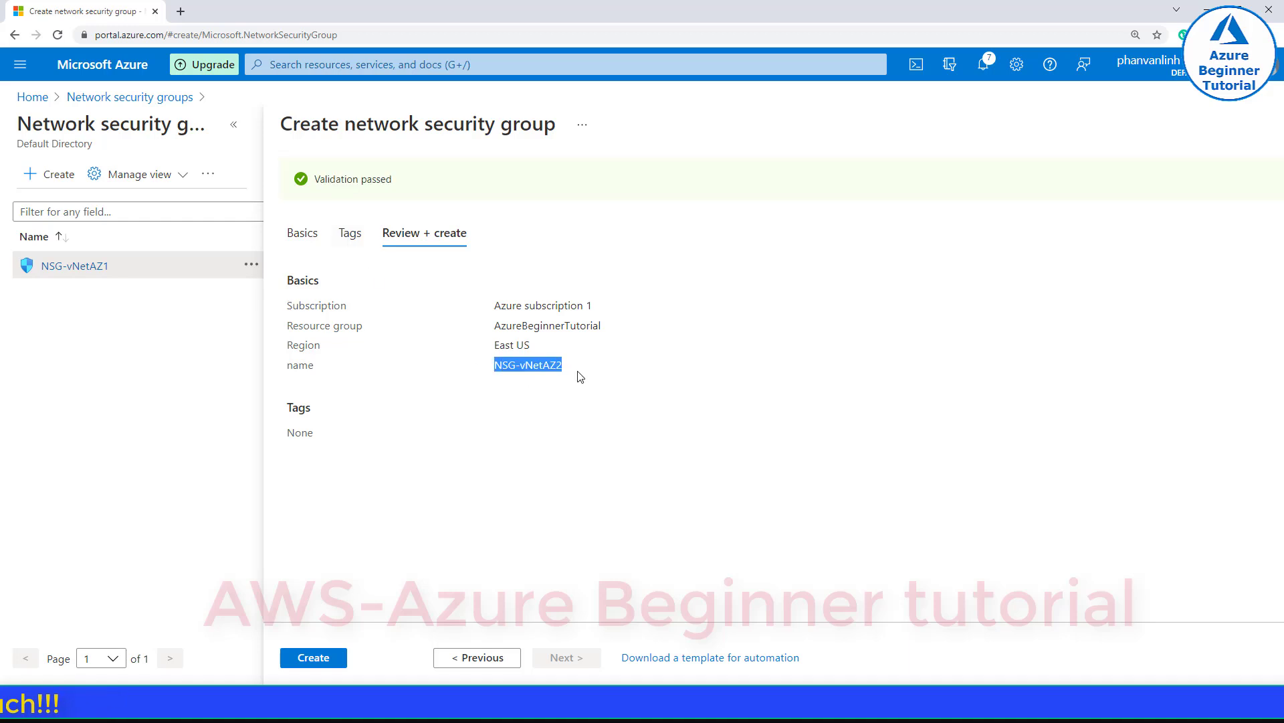
left_click_drag(484, 347, 531, 348)
left_click(495, 567)
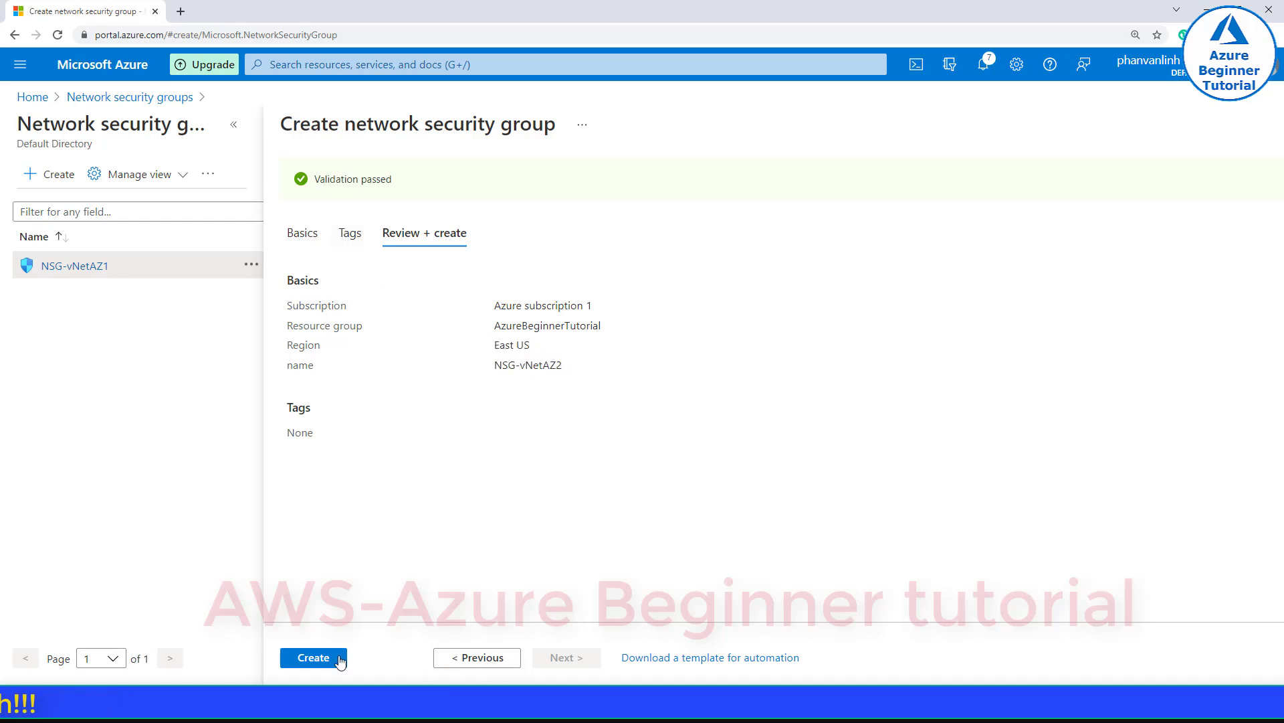
left_click(312, 657)
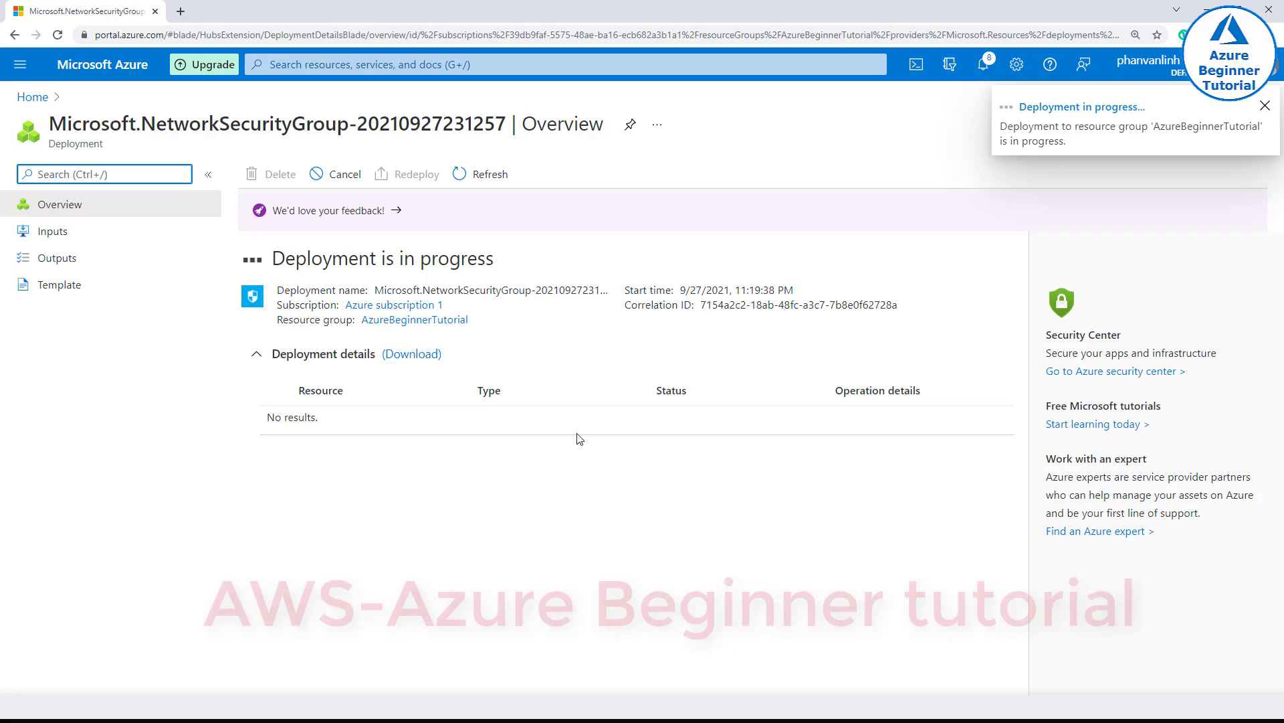
- Open the NSG-vNetAZ2 resource once deployment finishes, and check in the Notepad notes which virtual network item 4.2 associates with it
left_click_drag(280, 254, 498, 256)
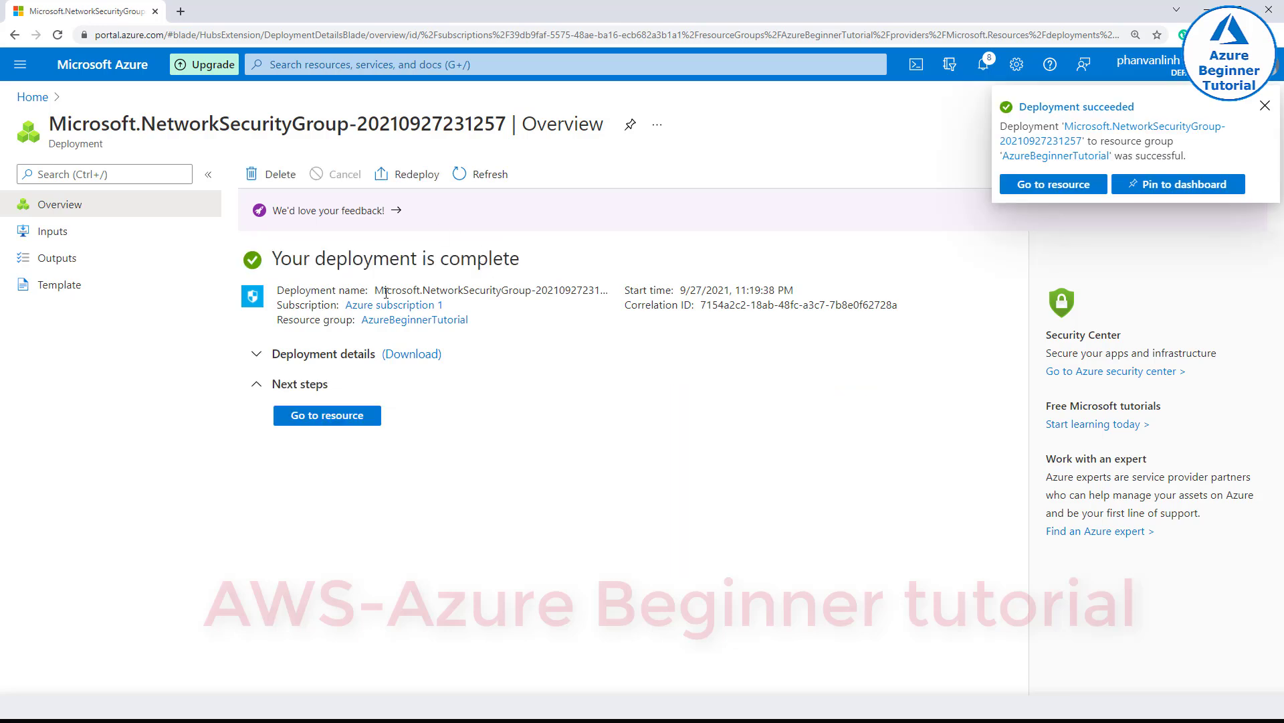
left_click(325, 416)
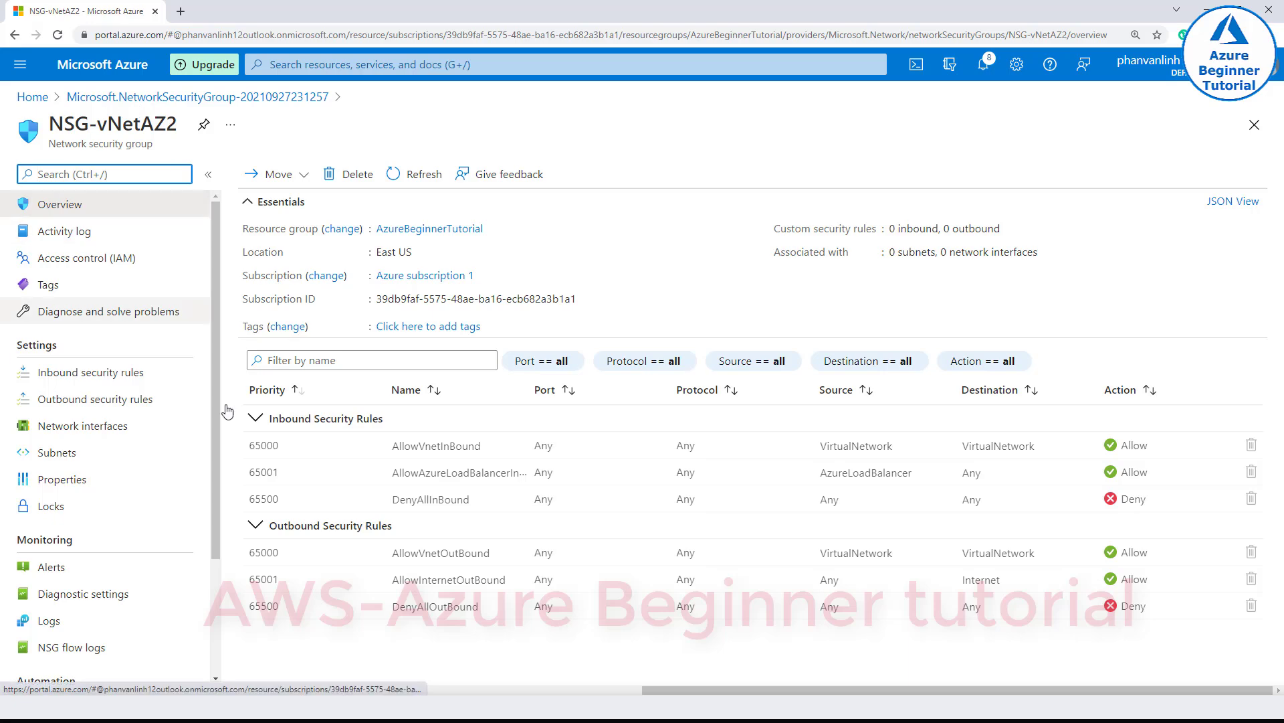
key("alt+Tab")
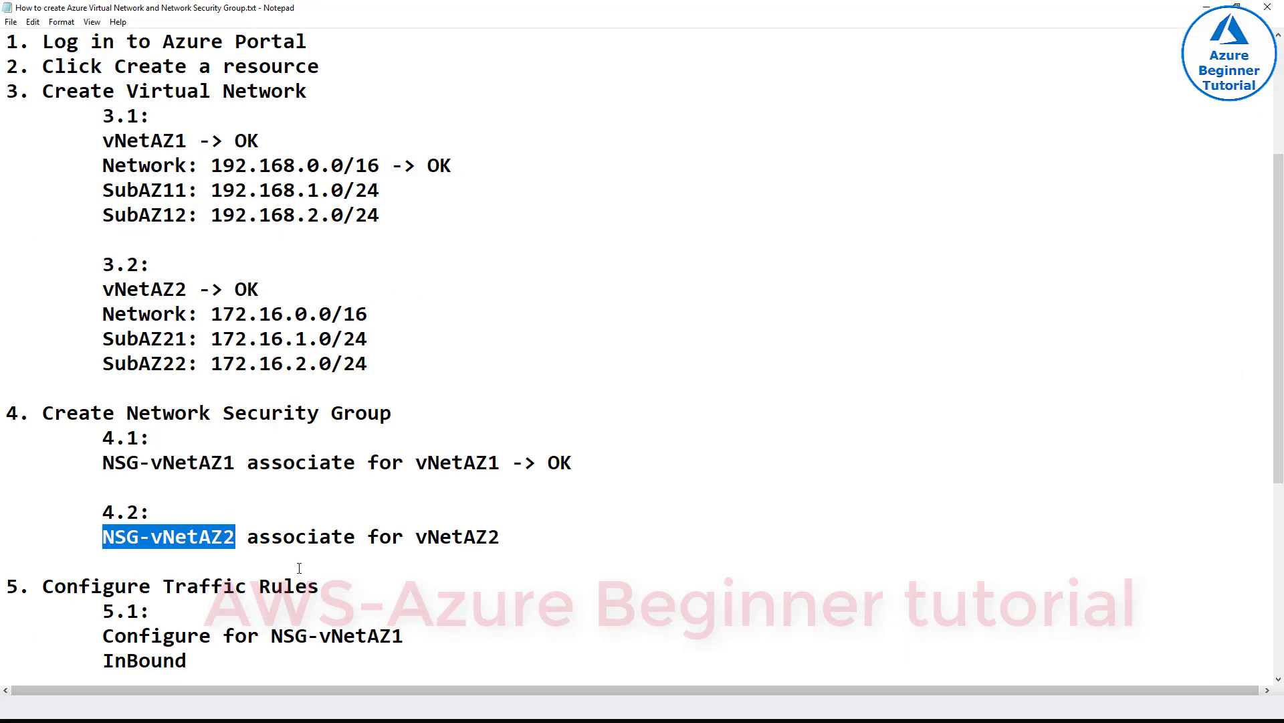
key("Down")
left_click_drag(253, 544, 538, 536)
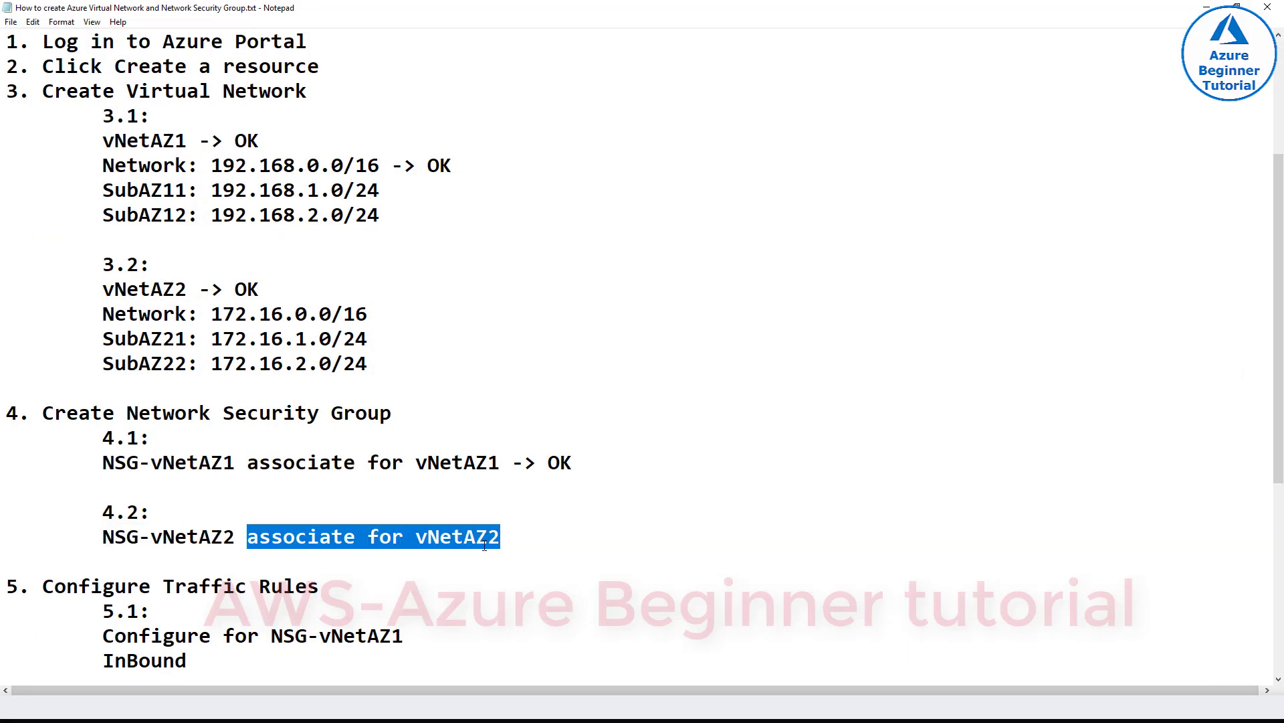
key("alt+Tab")
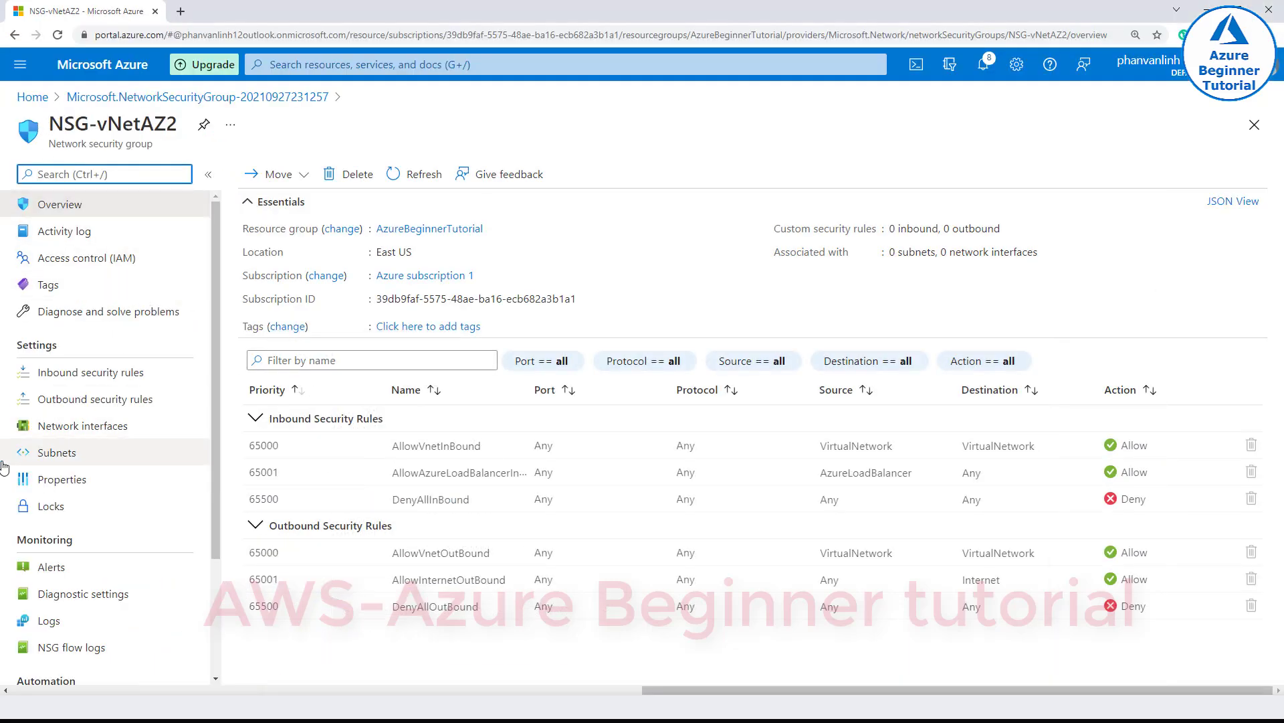
- Associate subnet SubAZ21 of vNetAZ2 with NSG-vNetAZ2 and check its entry in the associated subnets
left_click(97, 457)
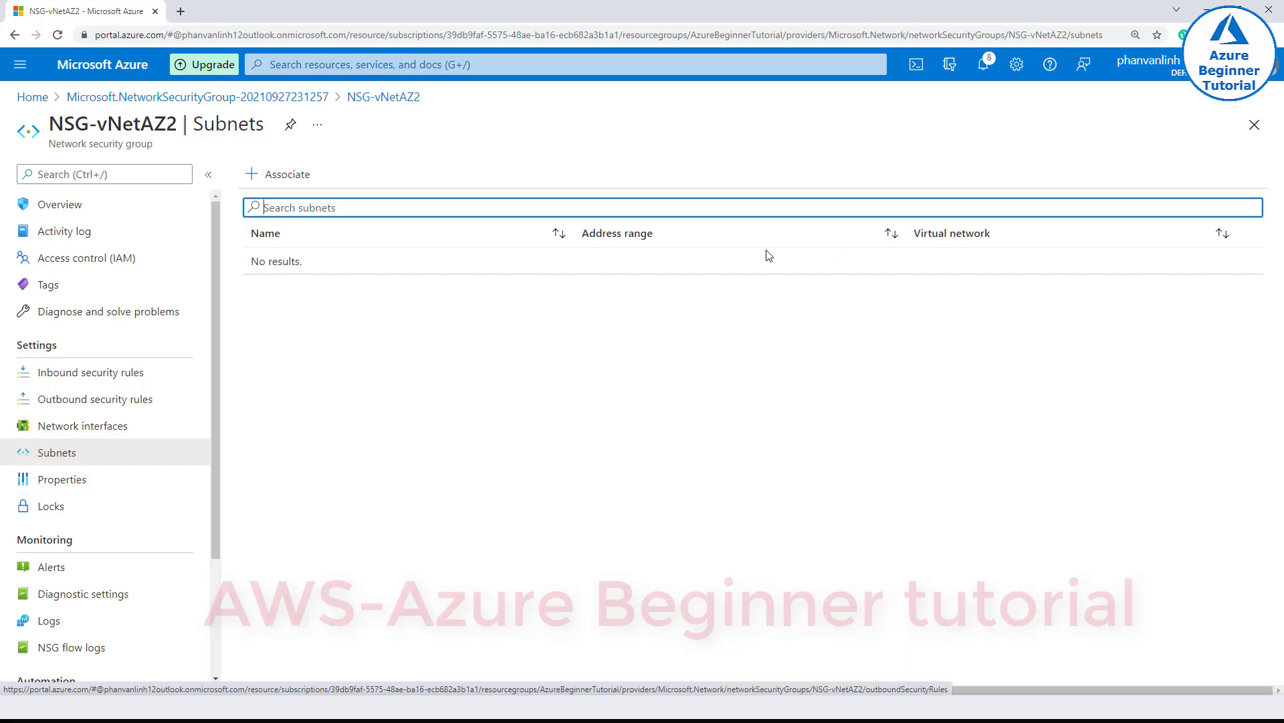
left_click(304, 179)
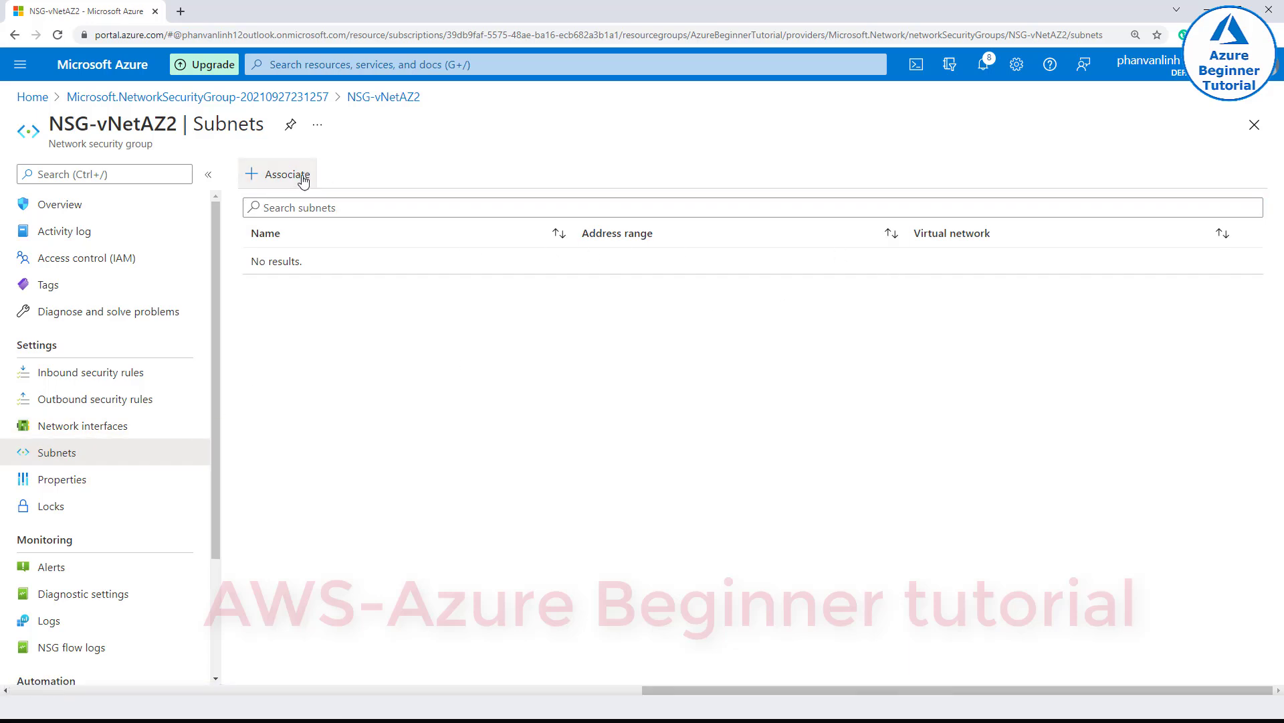
left_click(916, 191)
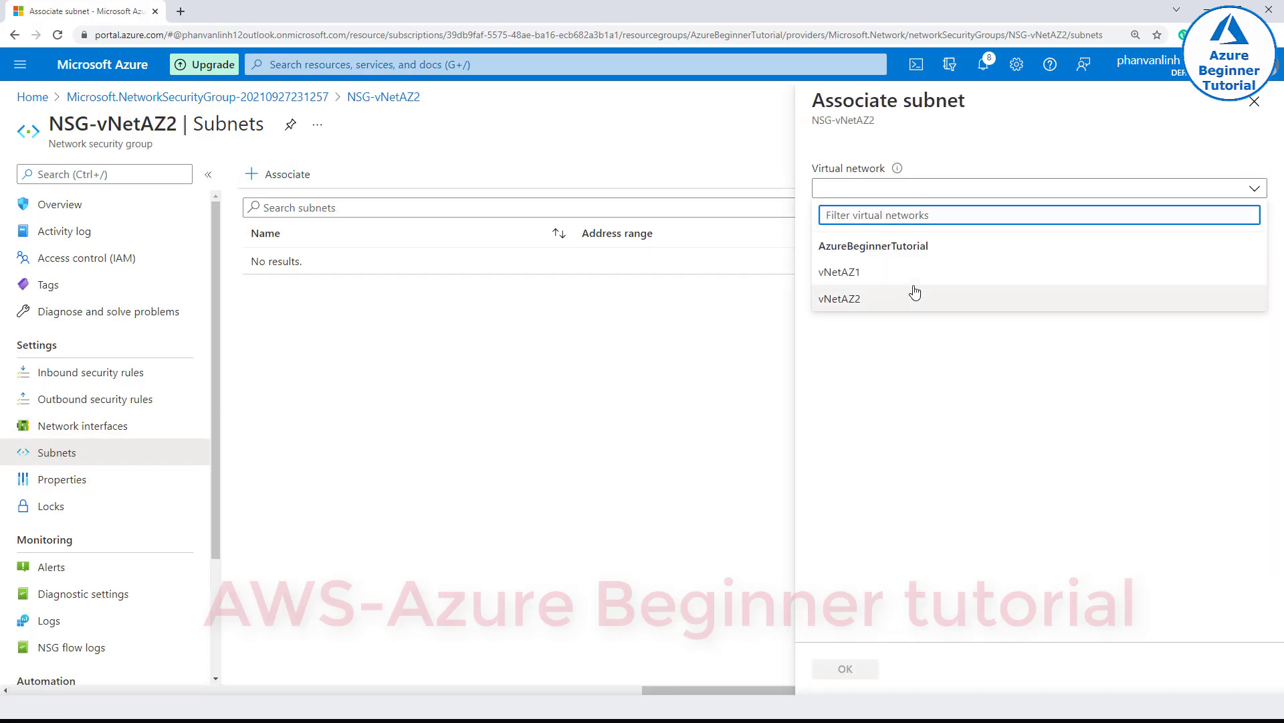
left_click(878, 299)
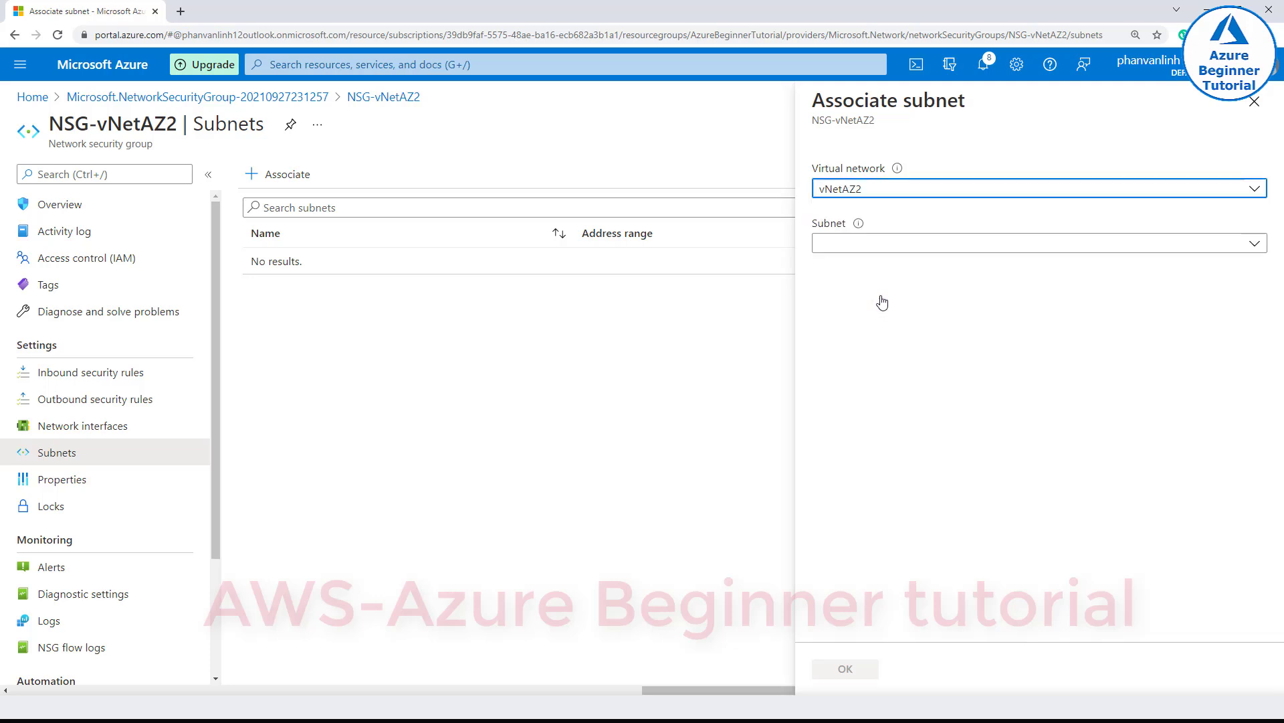
left_click(872, 247)
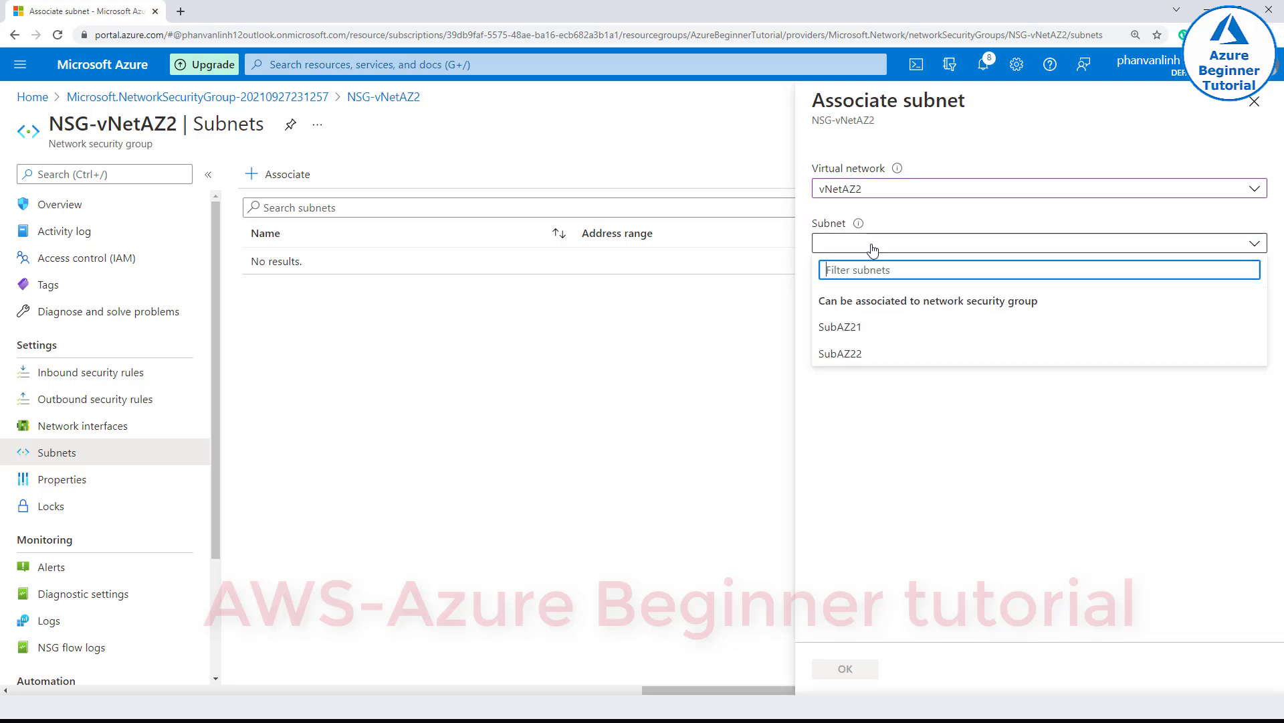
left_click(880, 333)
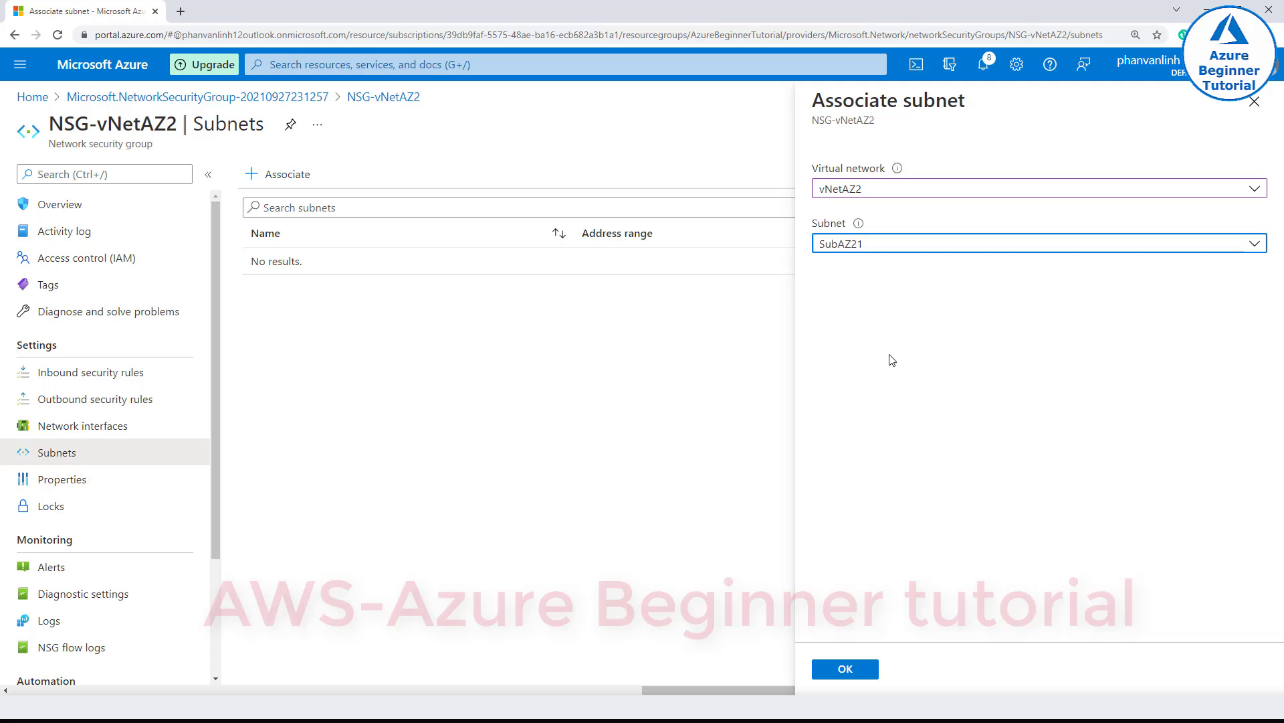
left_click(848, 670)
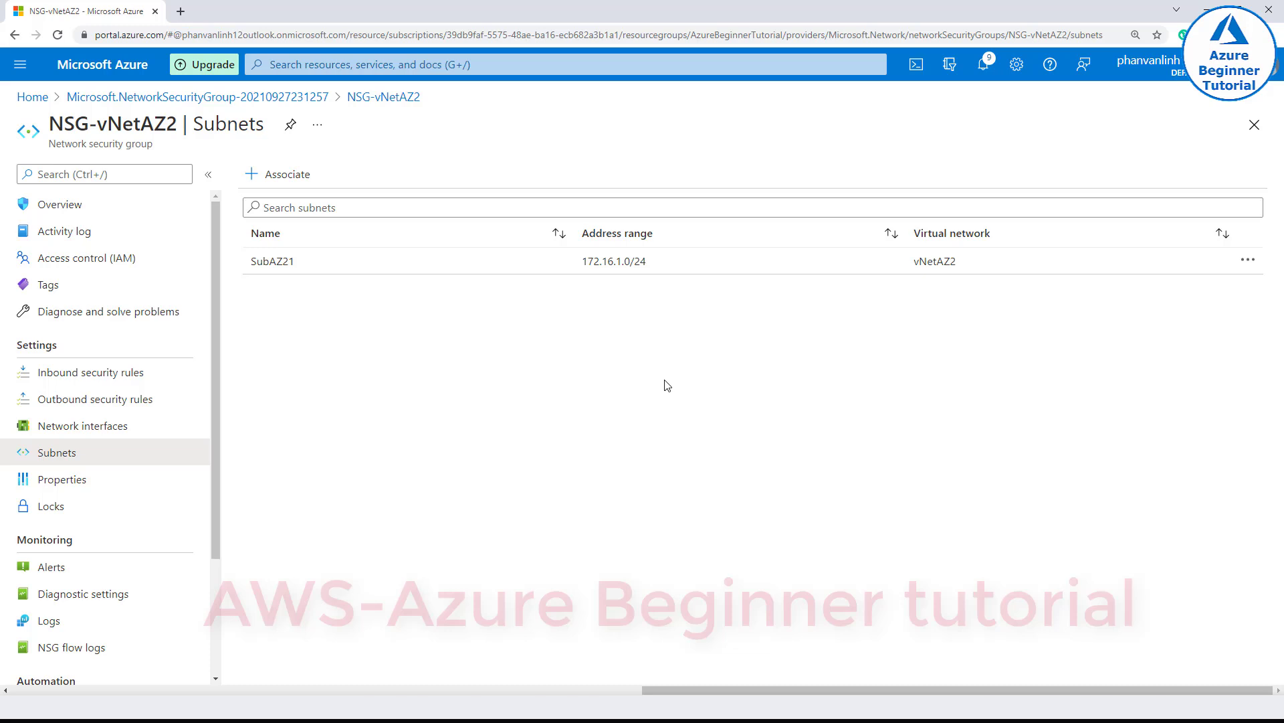
left_click_drag(252, 264, 970, 267)
left_click(805, 328)
- Associate subnet SubAZ22 of vNetAZ2 with NSG-vNetAZ2 and check its entry in the associated subnets
left_click(304, 177)
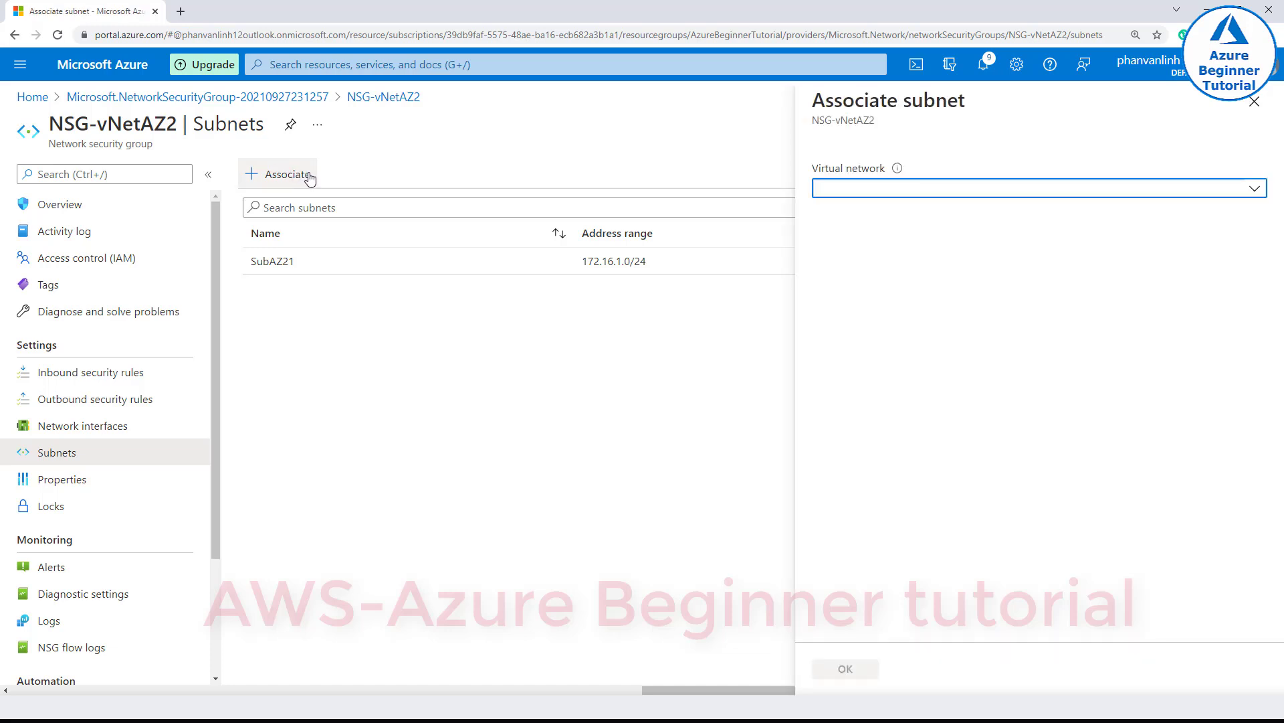
left_click(982, 193)
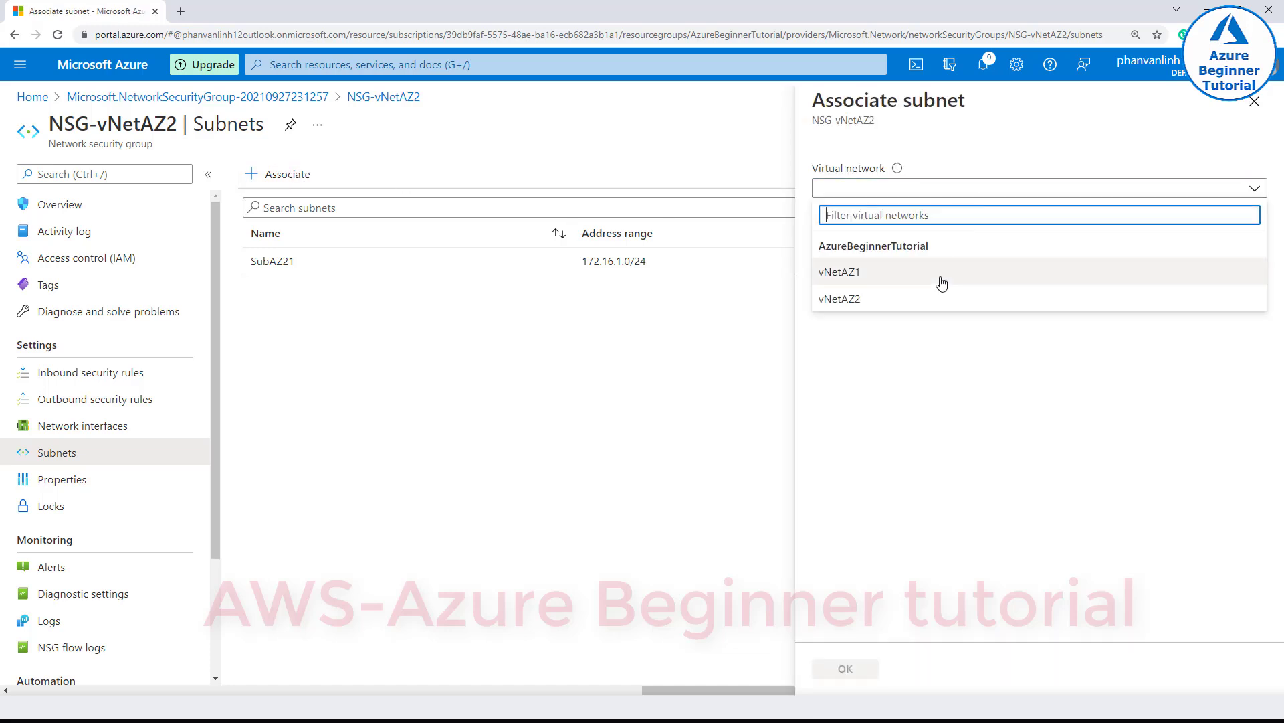
left_click(842, 302)
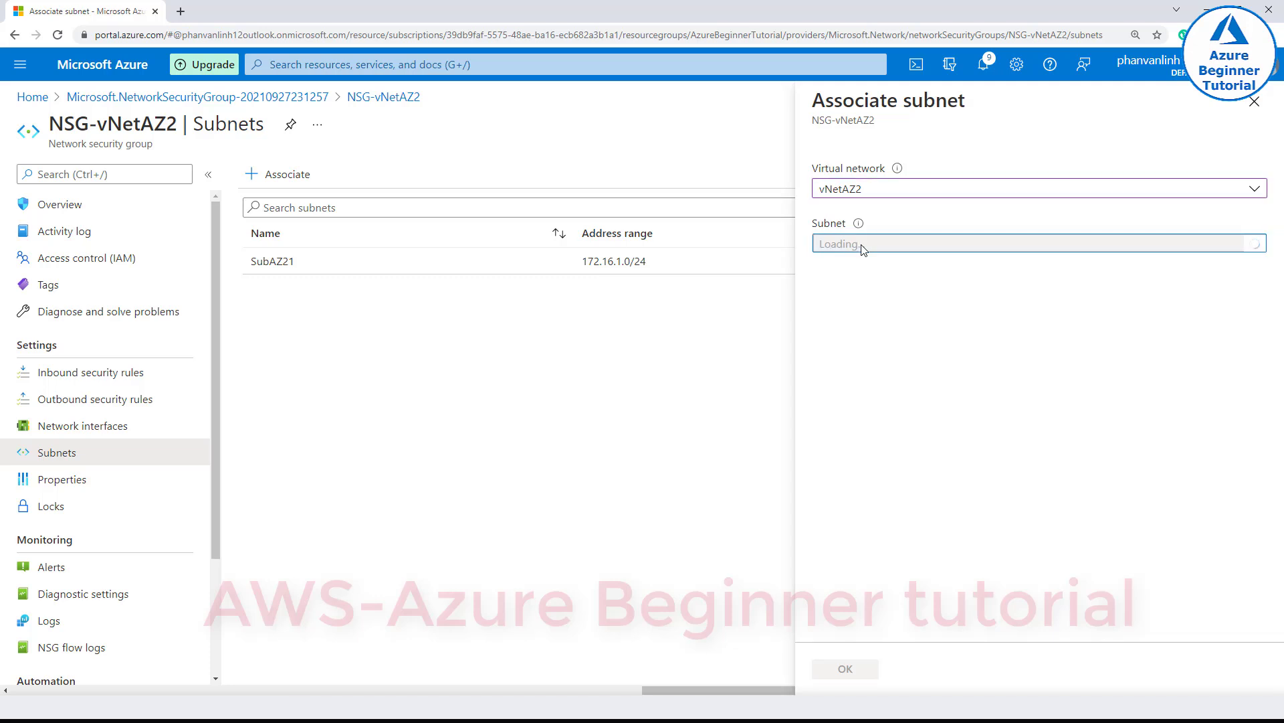
left_click(861, 244)
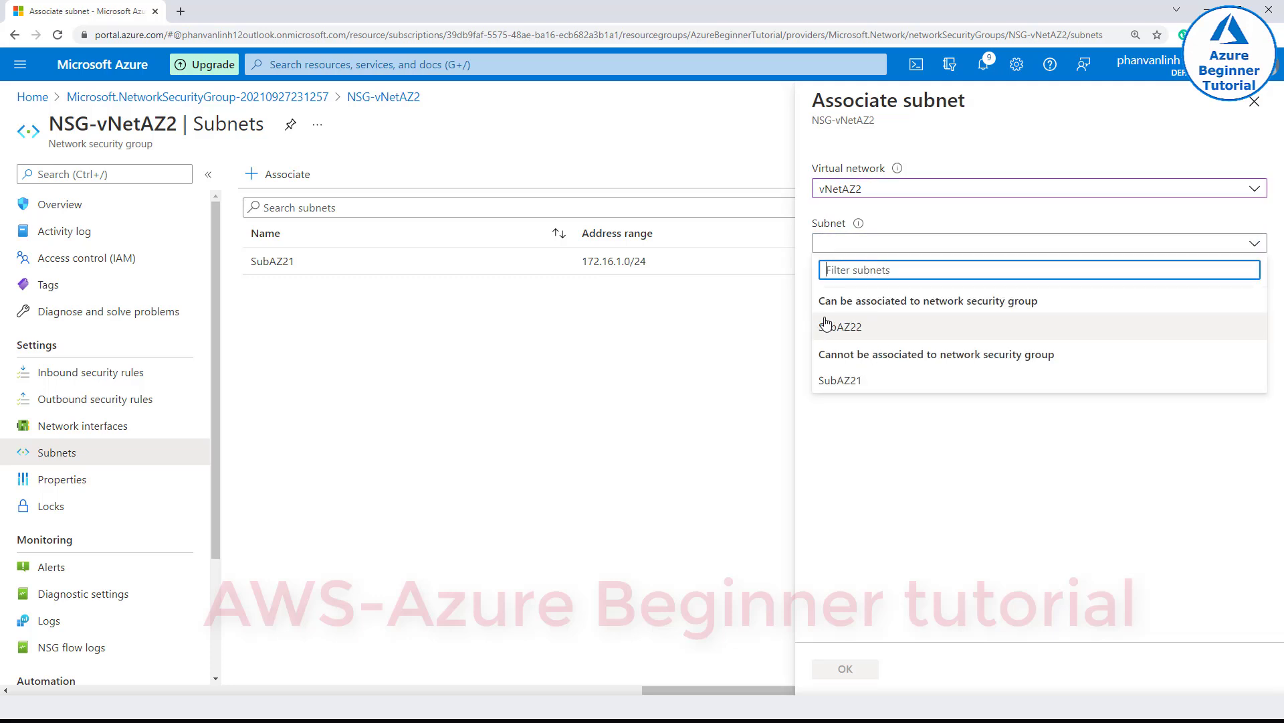
left_click(865, 328)
left_click(849, 669)
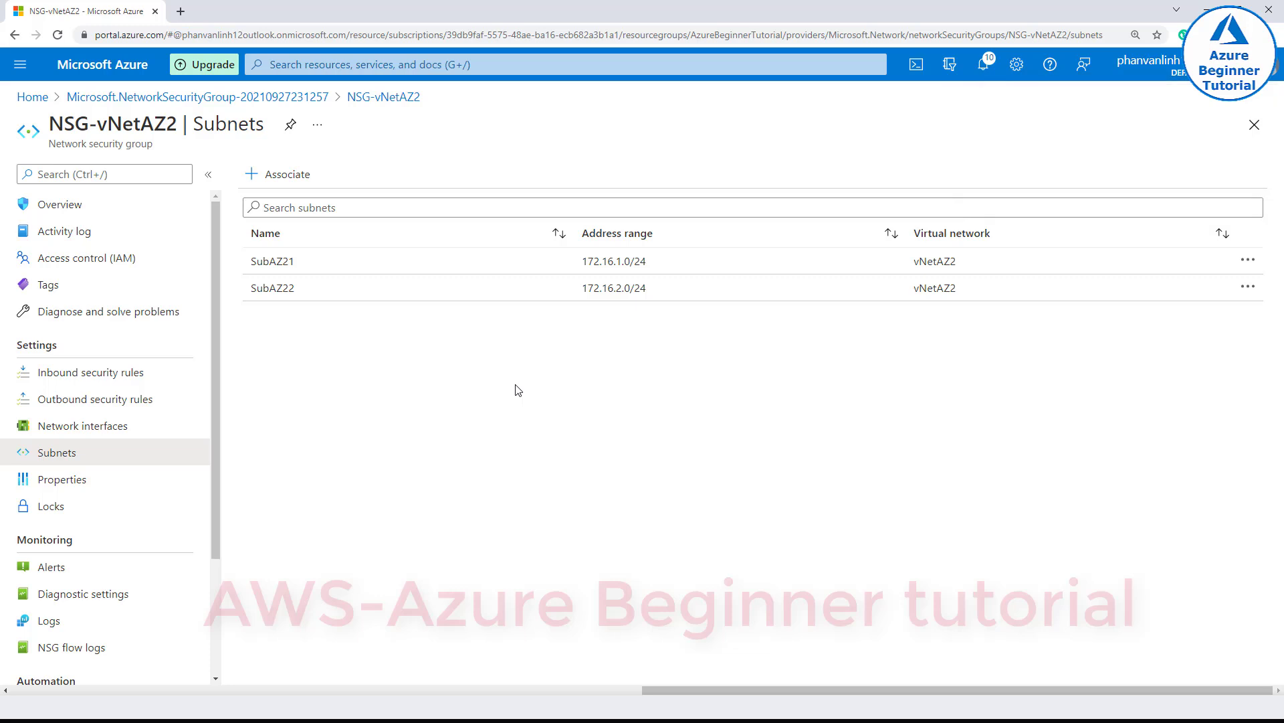
left_click_drag(249, 286, 974, 293)
left_click(736, 479)
- Switch to the Notepad notes and mark item 4.2, the NSG-vNetAZ2 association, with "-> OK"
key("alt+Tab")
left_click(545, 547)
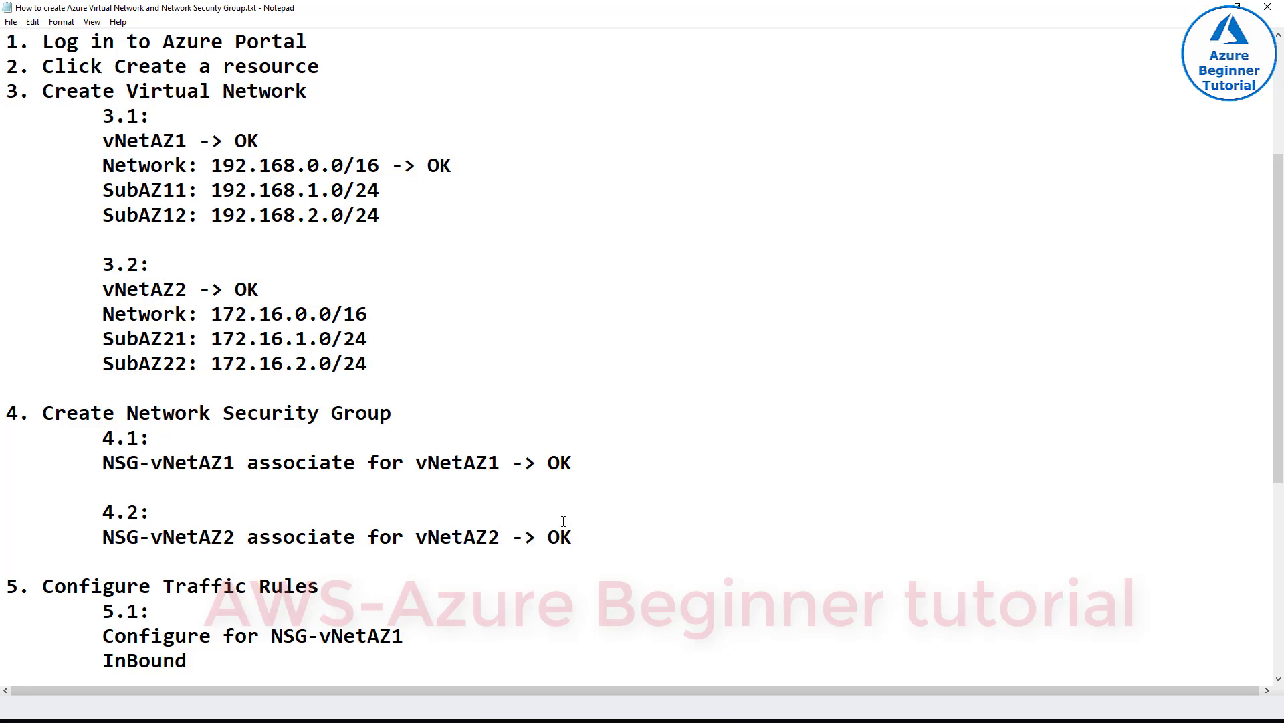
- Read section 5.1 of the notes for the inbound and outbound traffic rules required for NSG-vNetAZ1
scroll(301, 503, "down", 2)
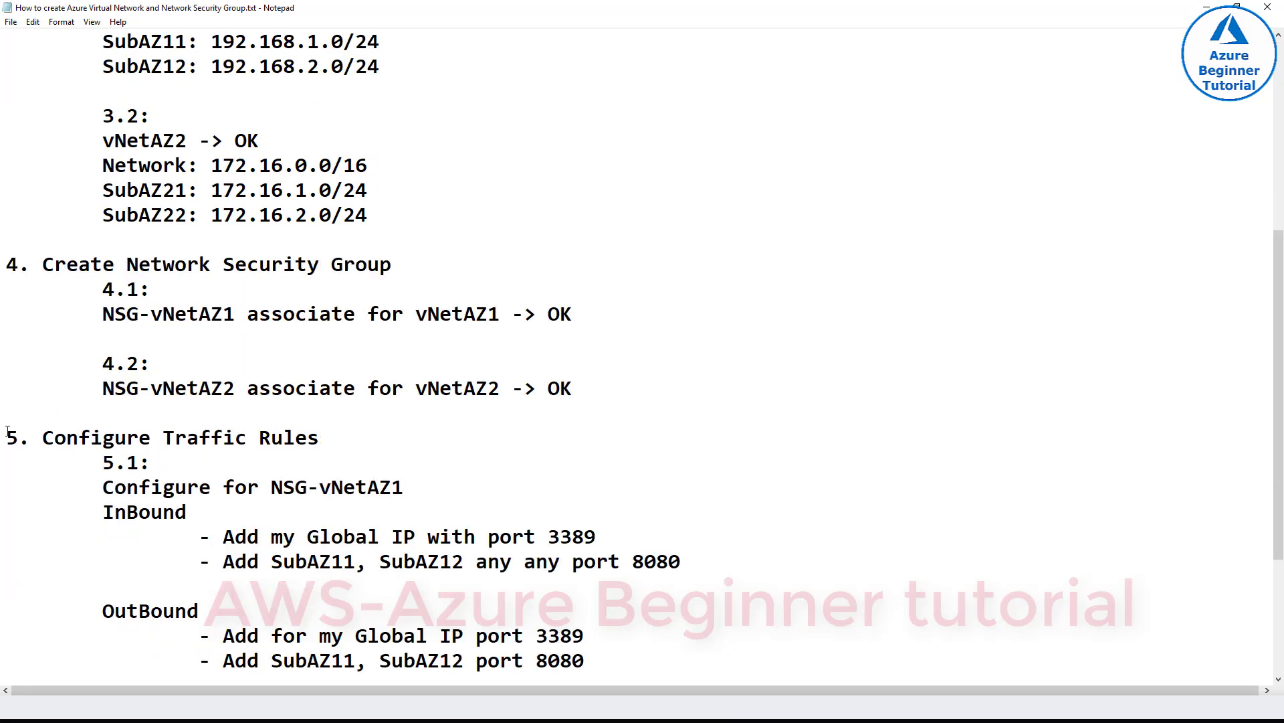
left_click_drag(7, 431, 369, 432)
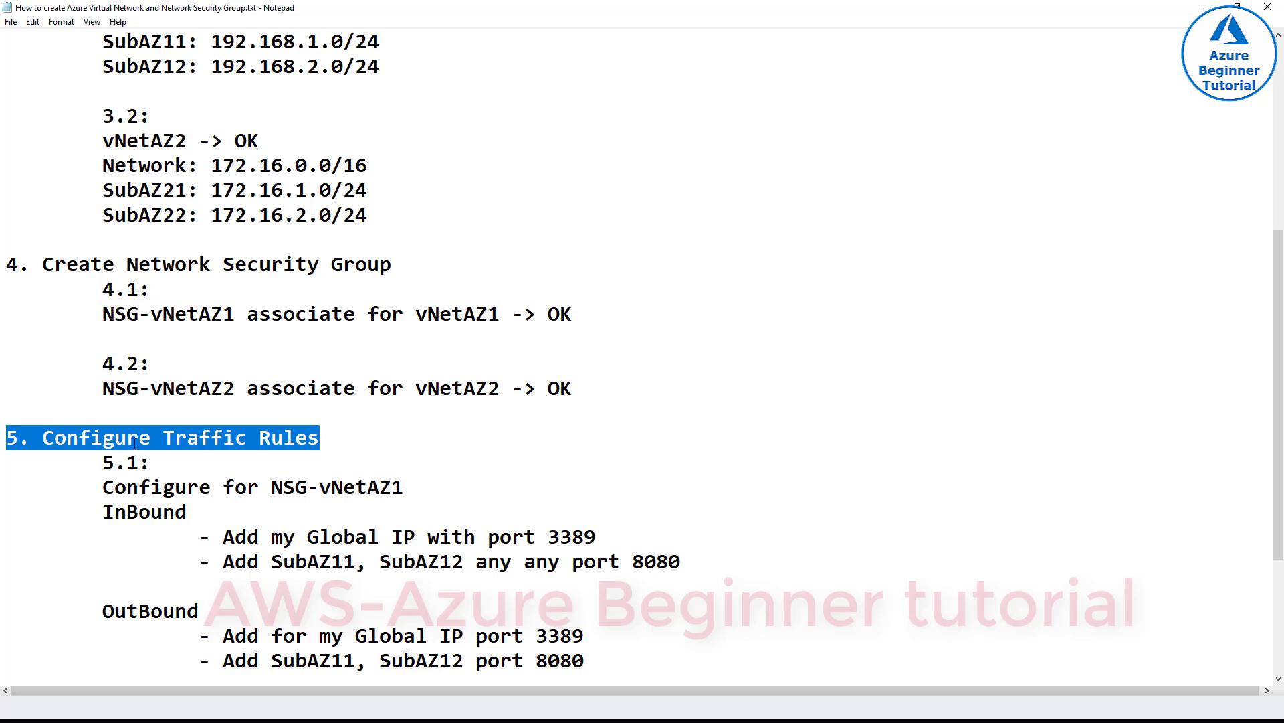
left_click_drag(99, 461, 181, 464)
left_click_drag(102, 483, 406, 487)
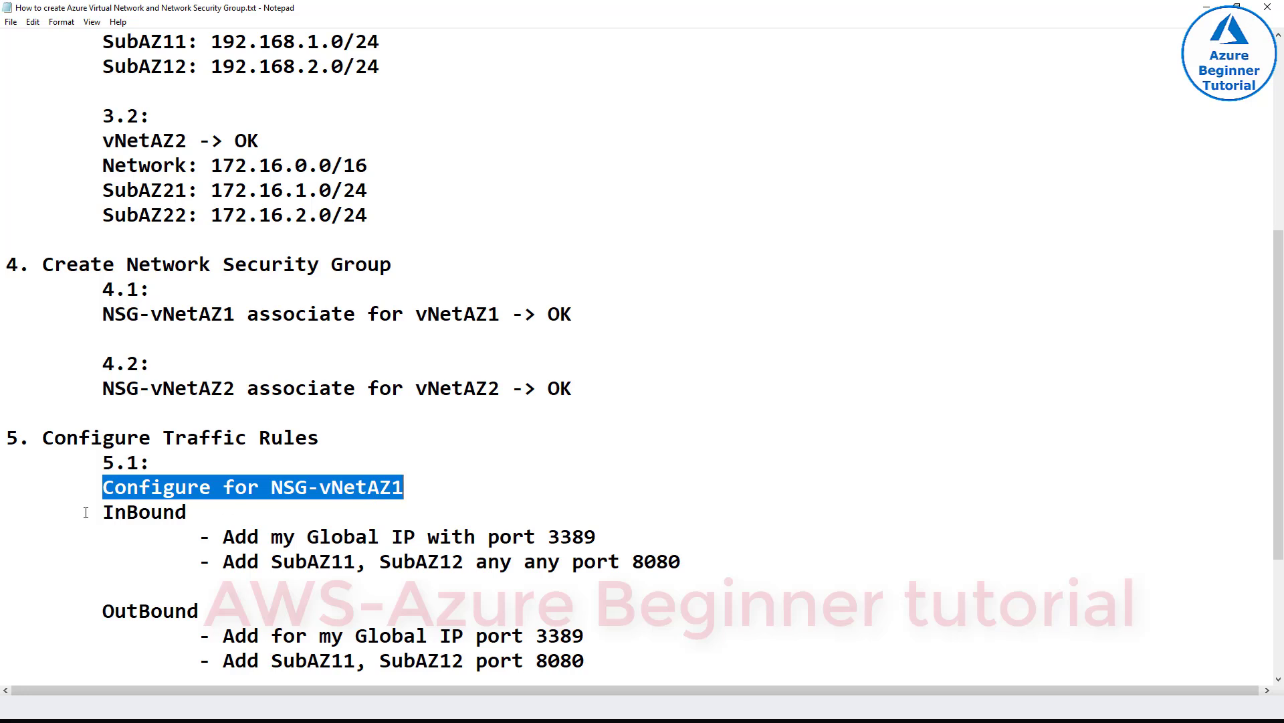
left_click_drag(85, 512, 621, 535)
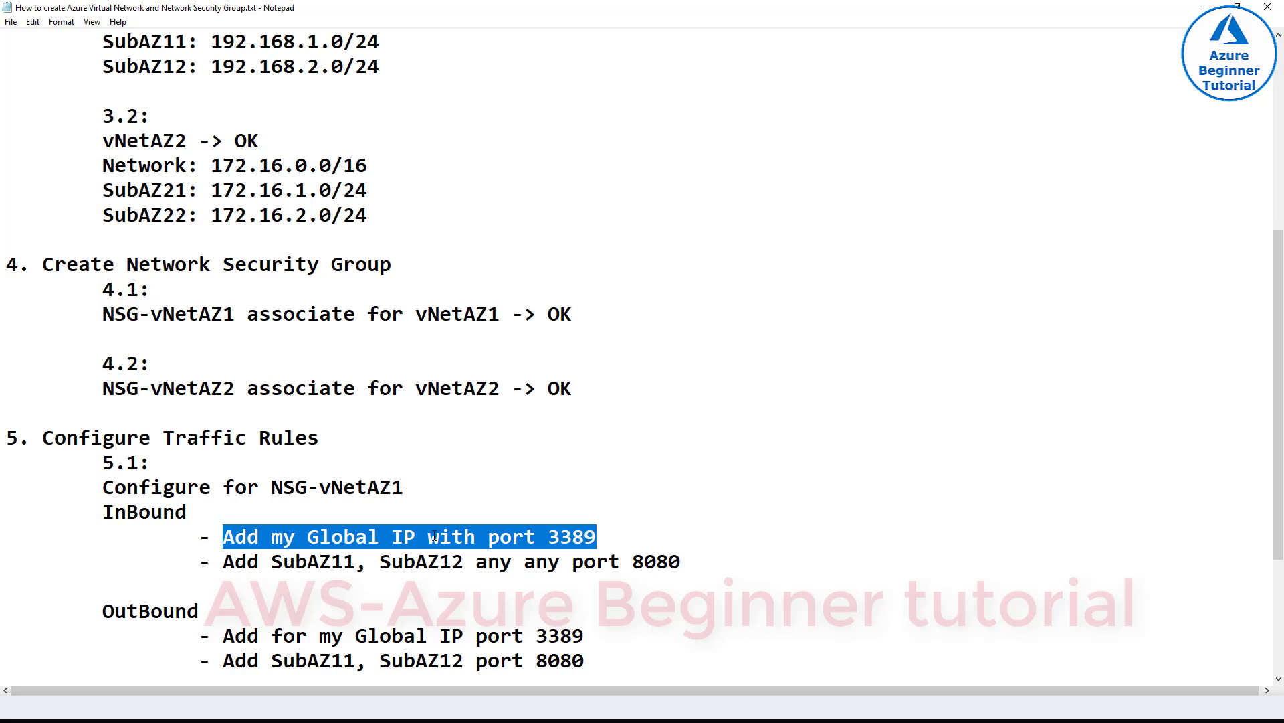
left_click(355, 537)
left_click_drag(224, 560, 686, 558)
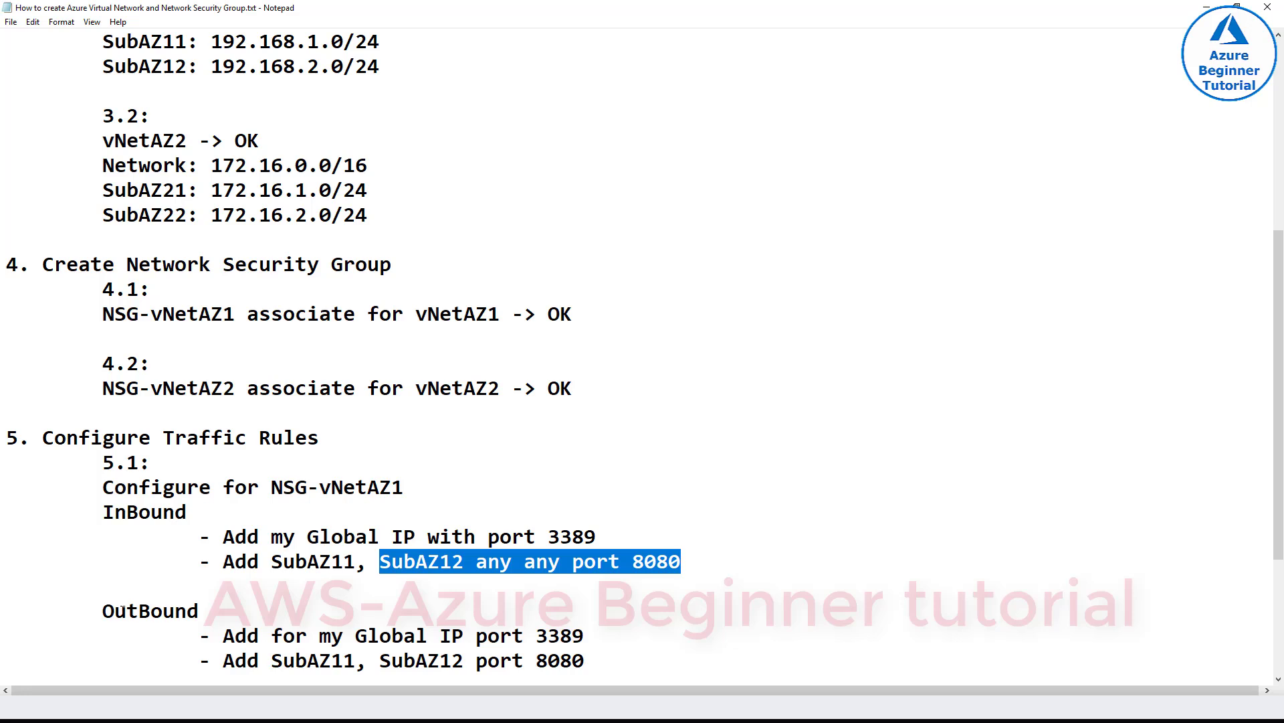
left_click_drag(104, 610, 604, 636)
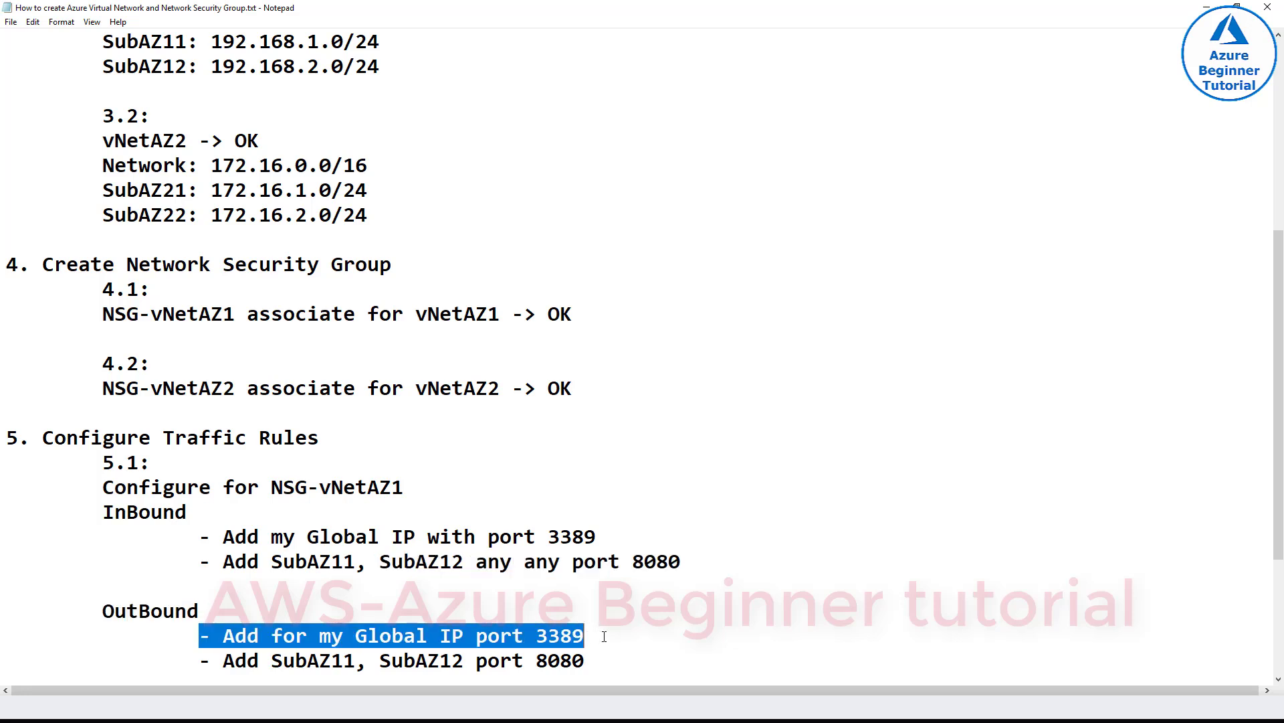
left_click_drag(210, 659, 584, 660)
left_click(587, 610)
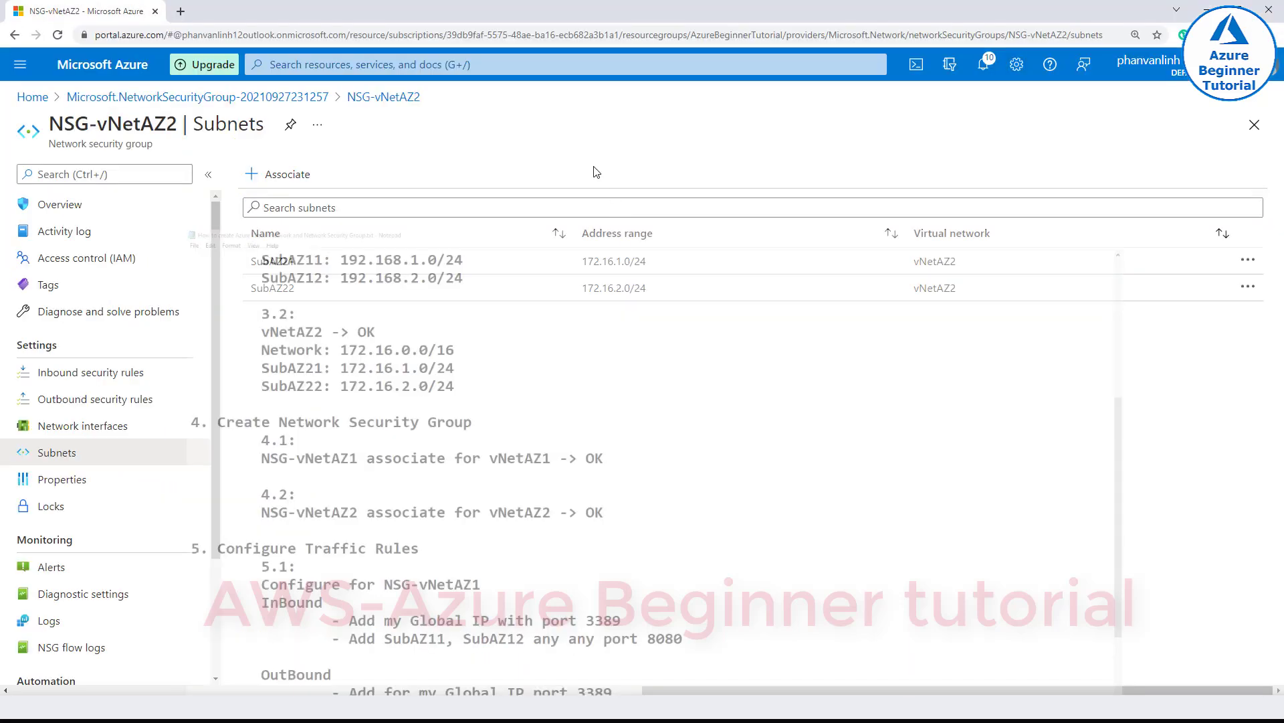
- Search the web for whatismyip in a new browser tab, open whatismyip.com, and copy the public IPv4 address
left_click(180, 11)
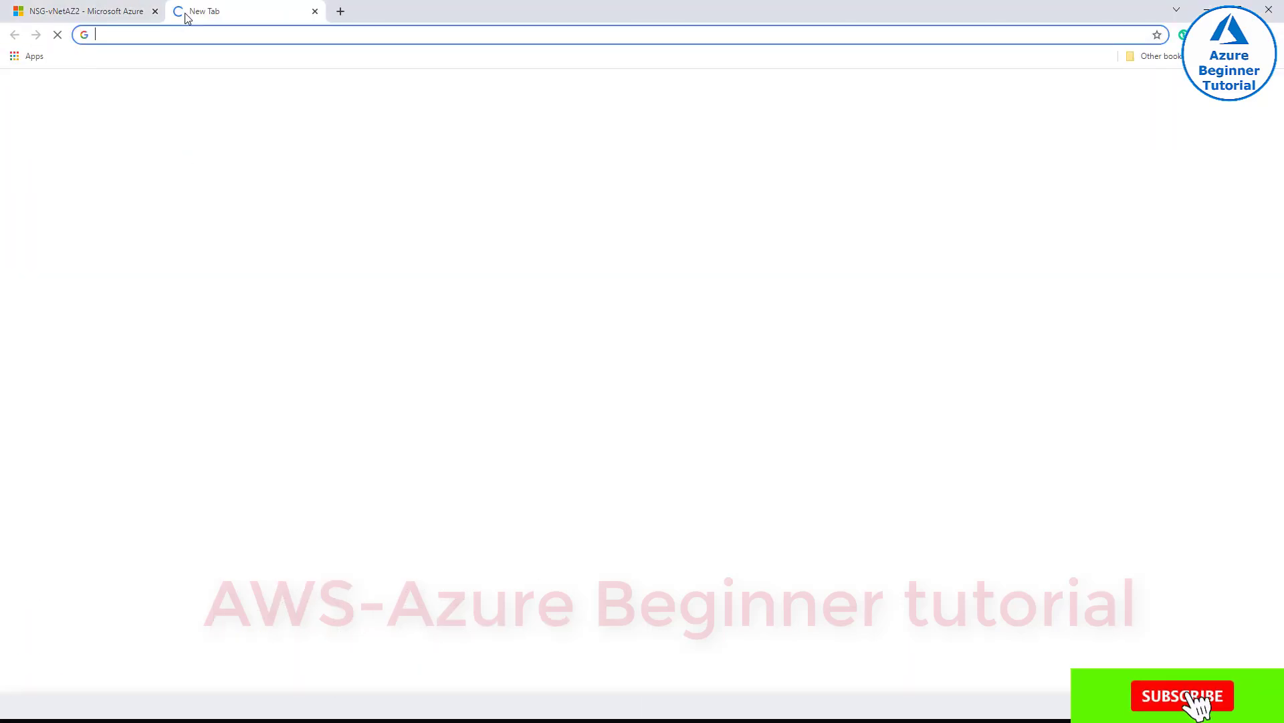
type("wh")
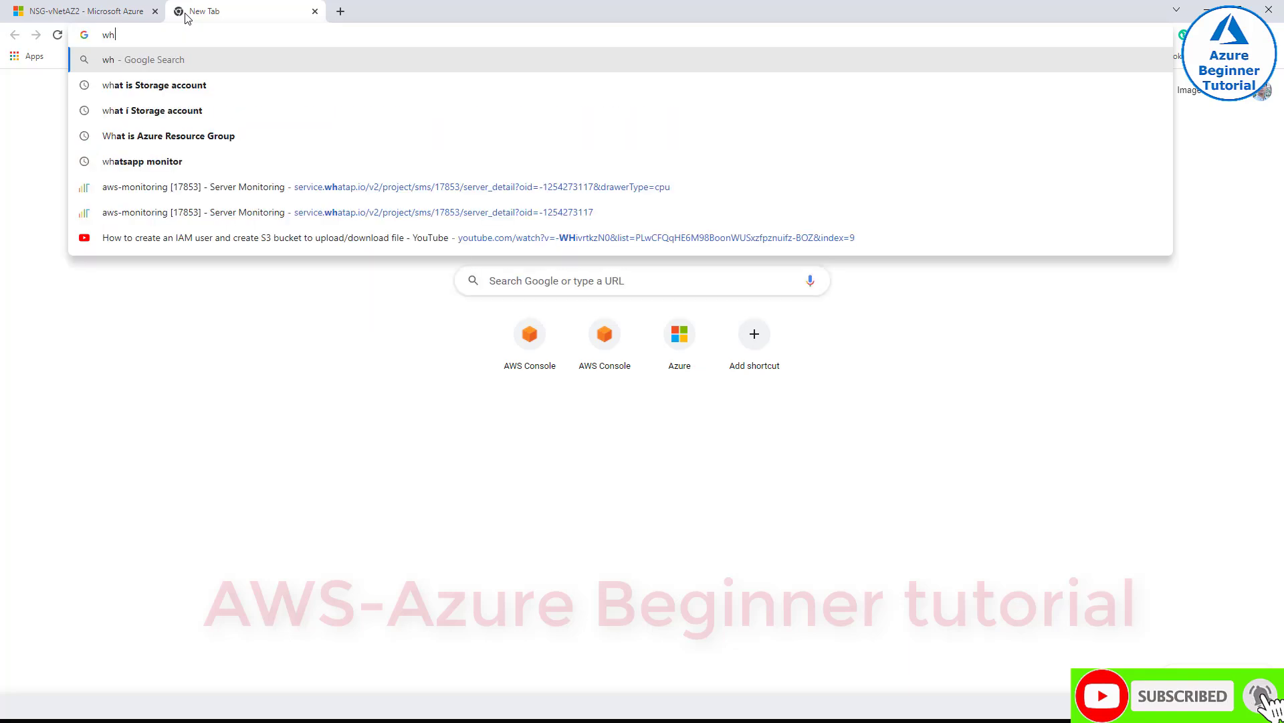
type("atmyio")
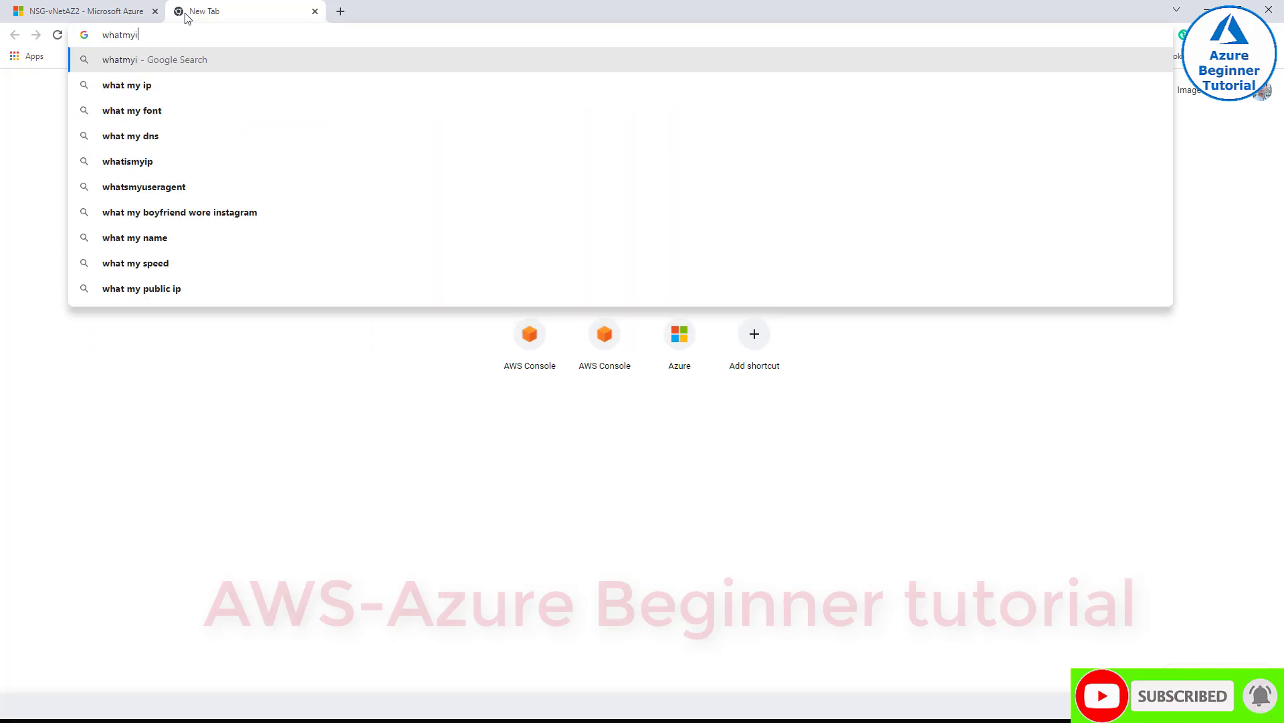
left_click(147, 85)
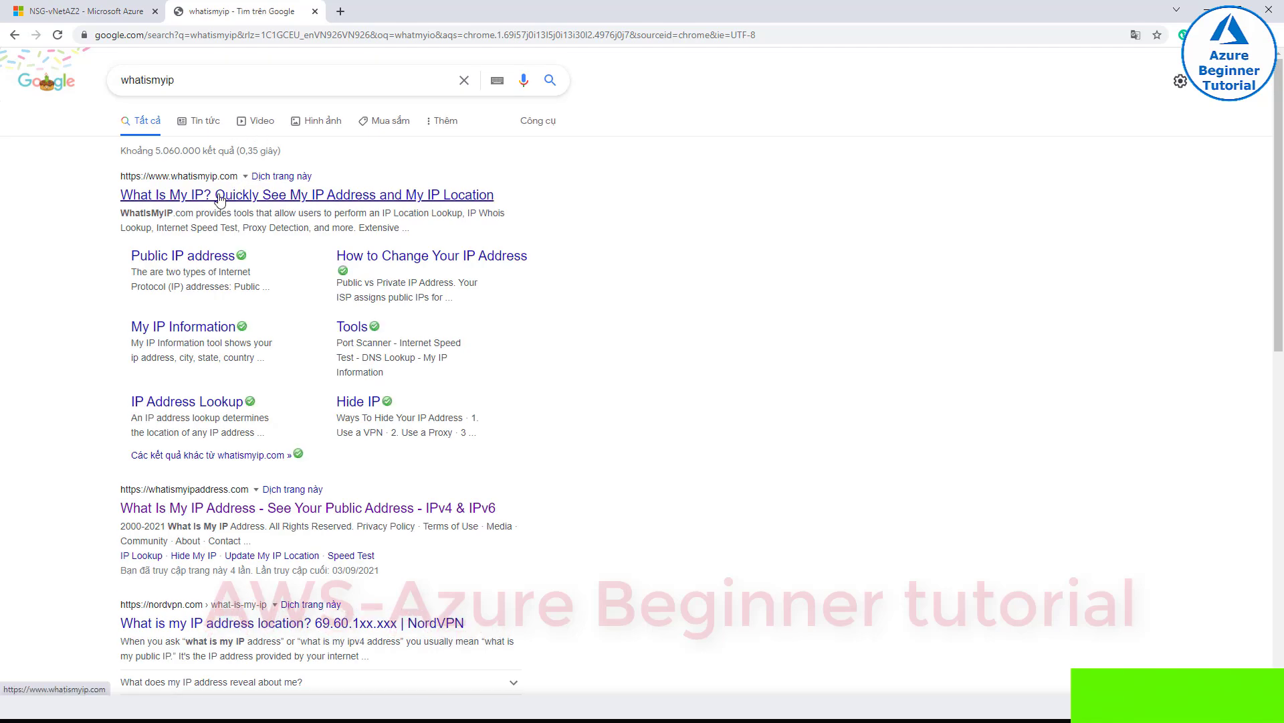
left_click(218, 200)
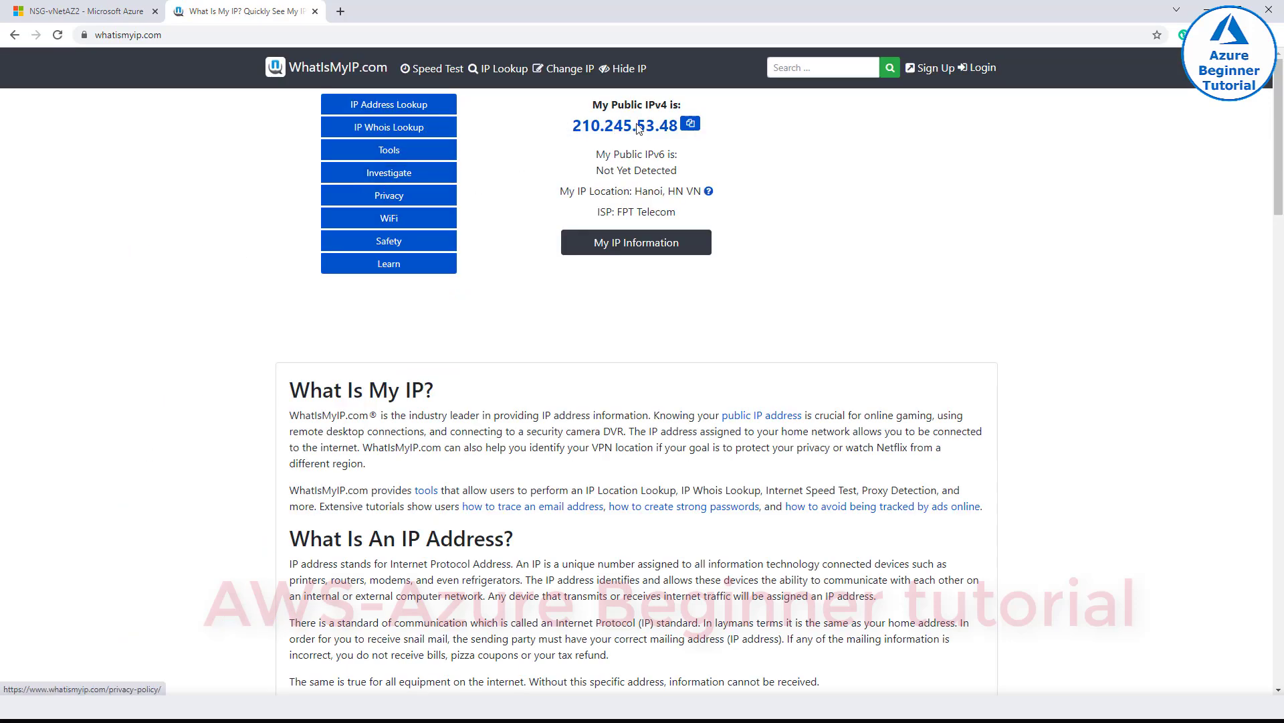
left_click(693, 126)
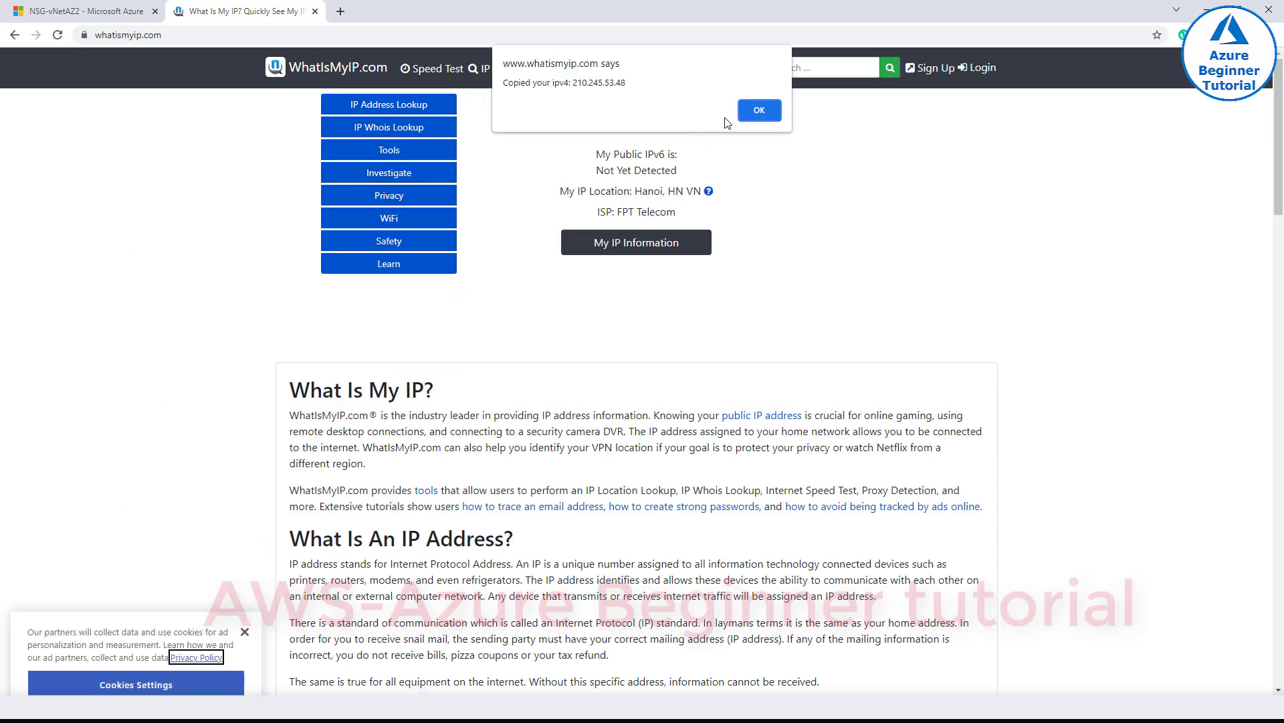
left_click(760, 109)
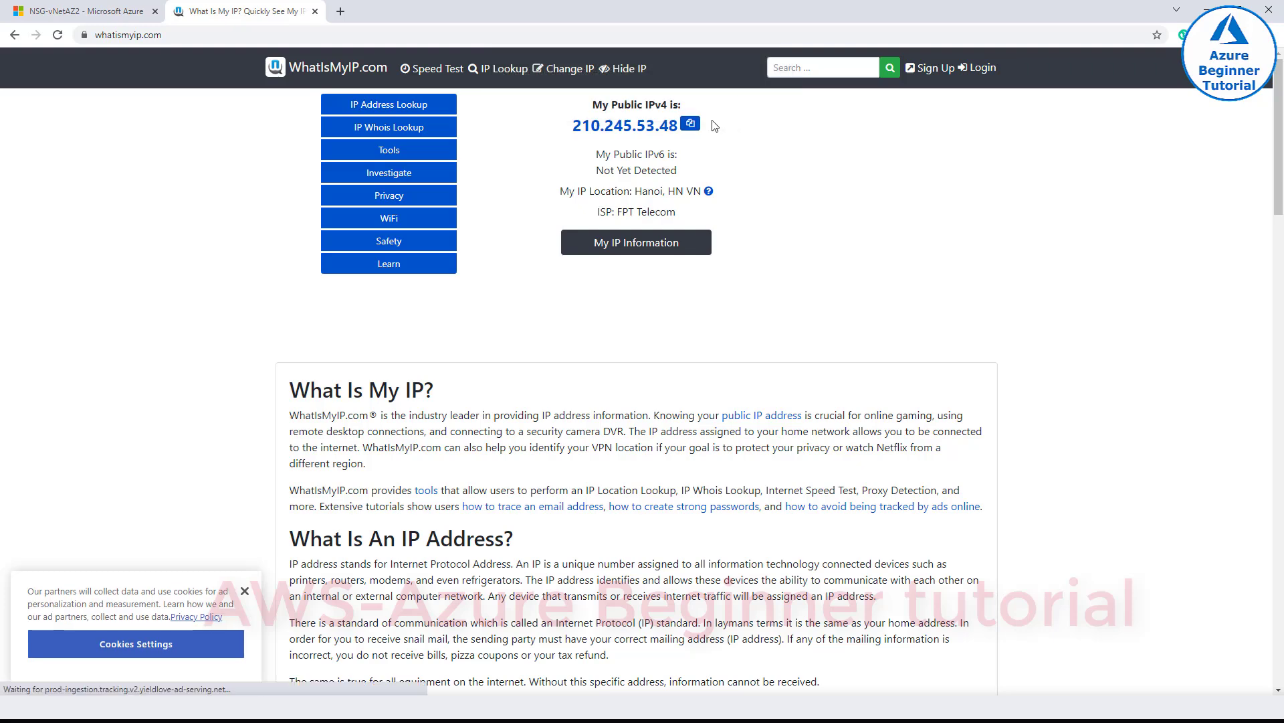
- Return to the Azure portal and open the inbound security rules of the network security group NSG-vNetAZ1
left_click(123, 15)
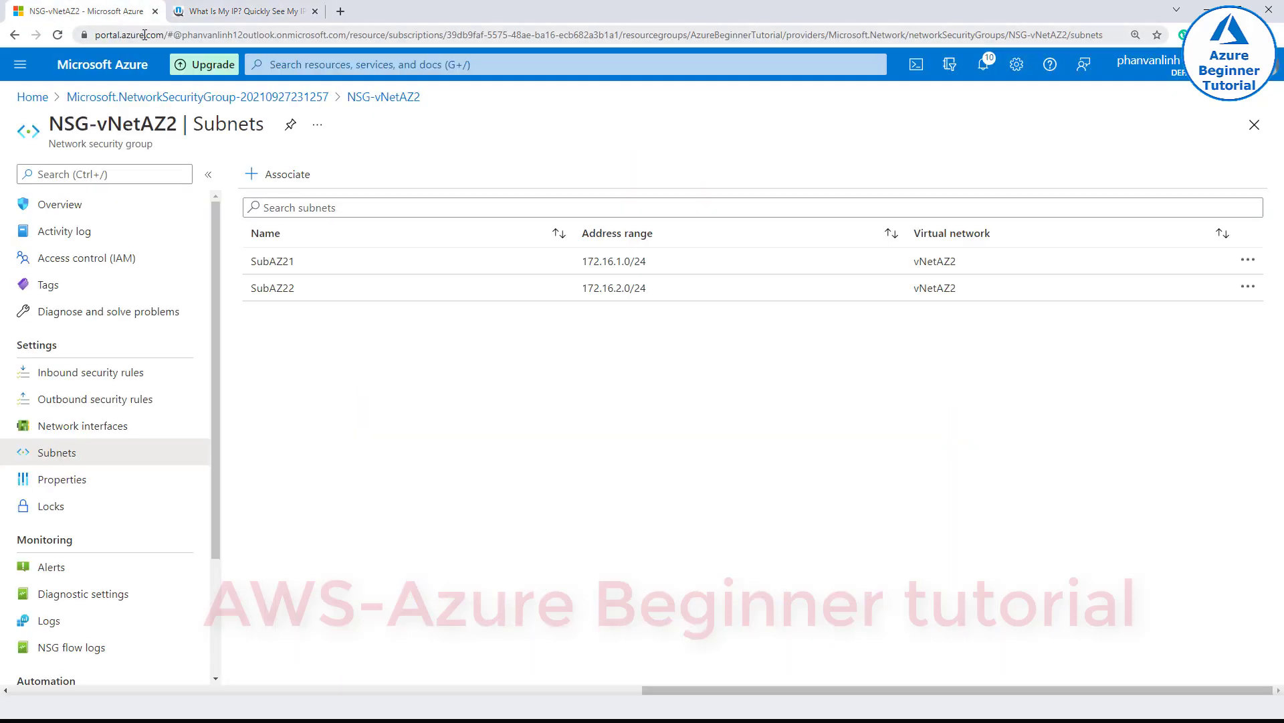
left_click(54, 99)
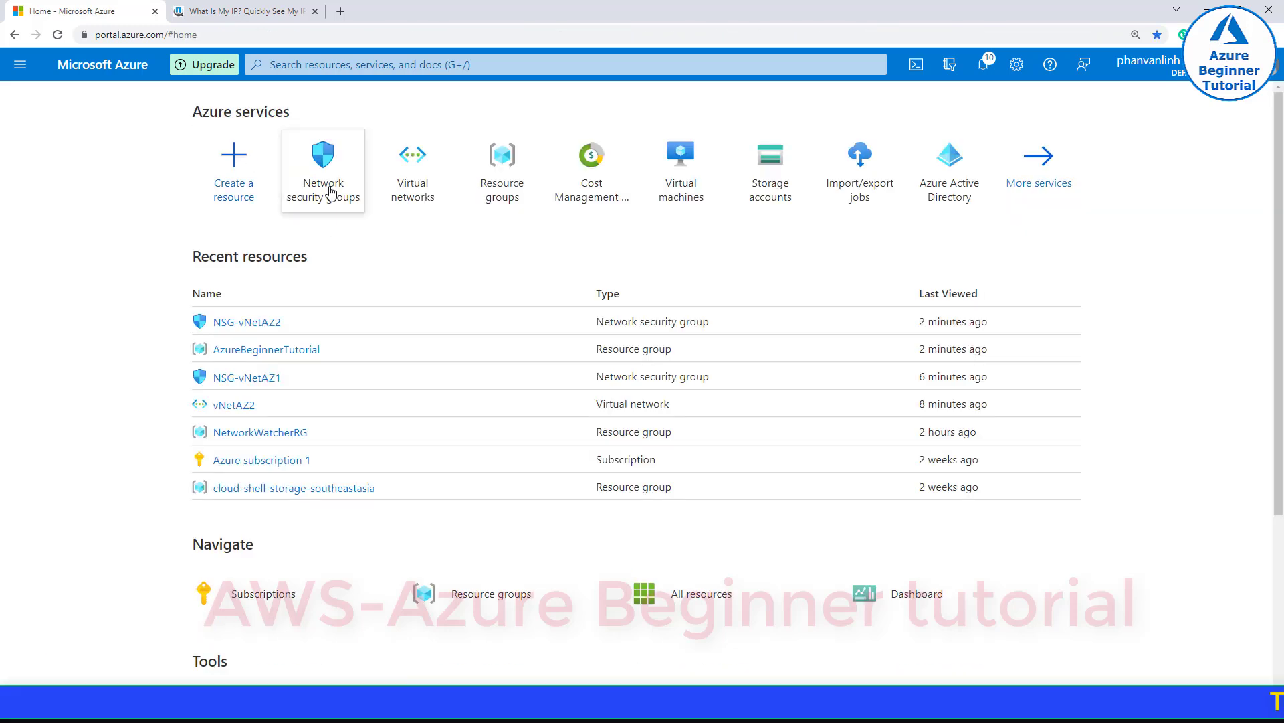
left_click(330, 192)
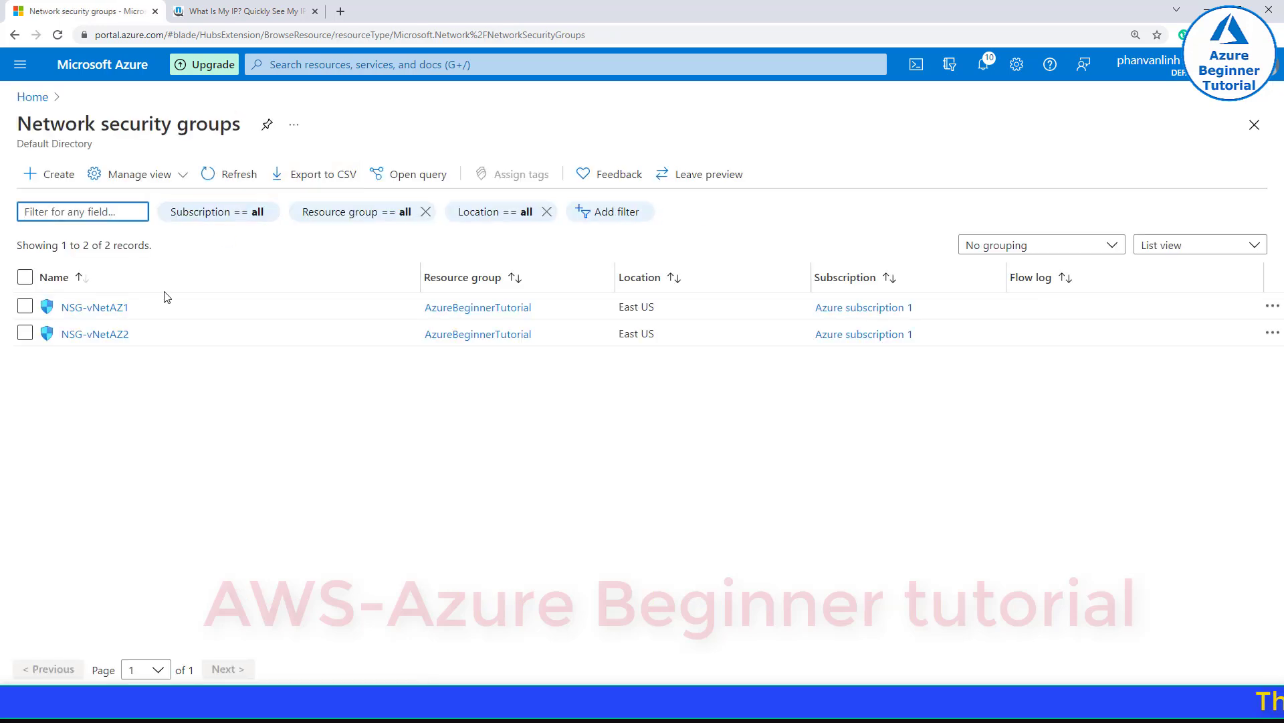
left_click(100, 308)
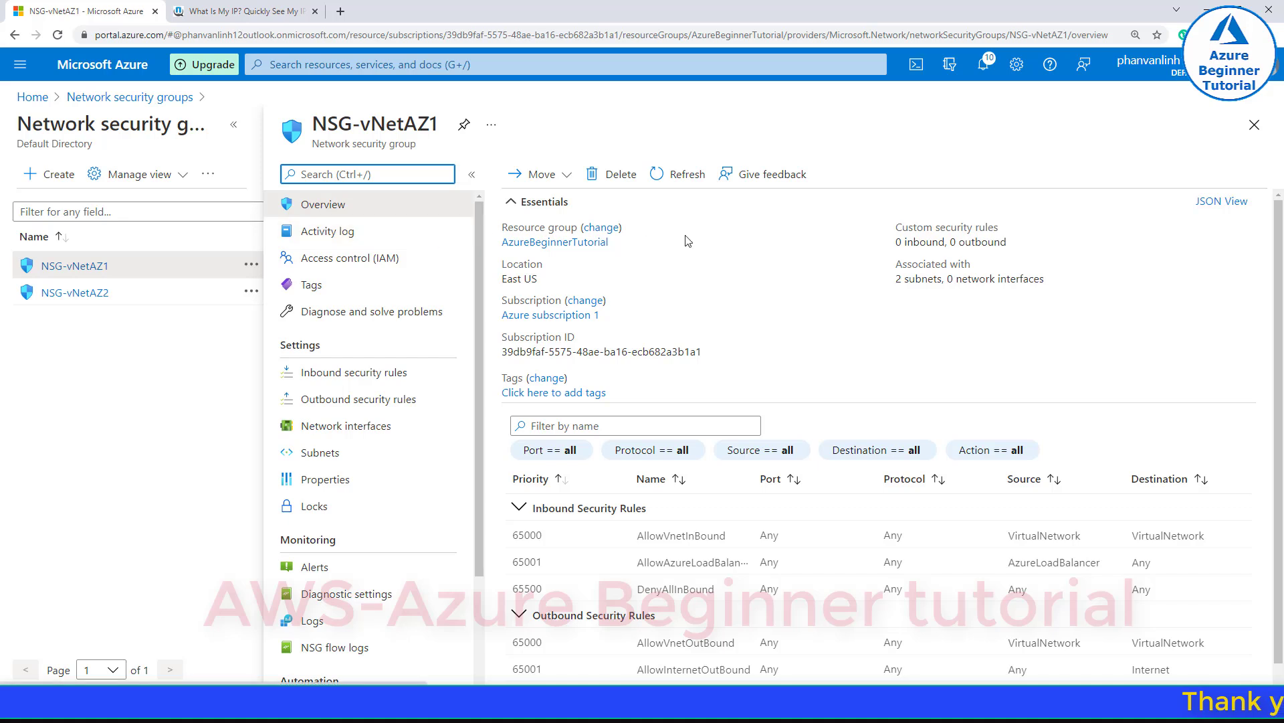
scroll(711, 261, "down", 1)
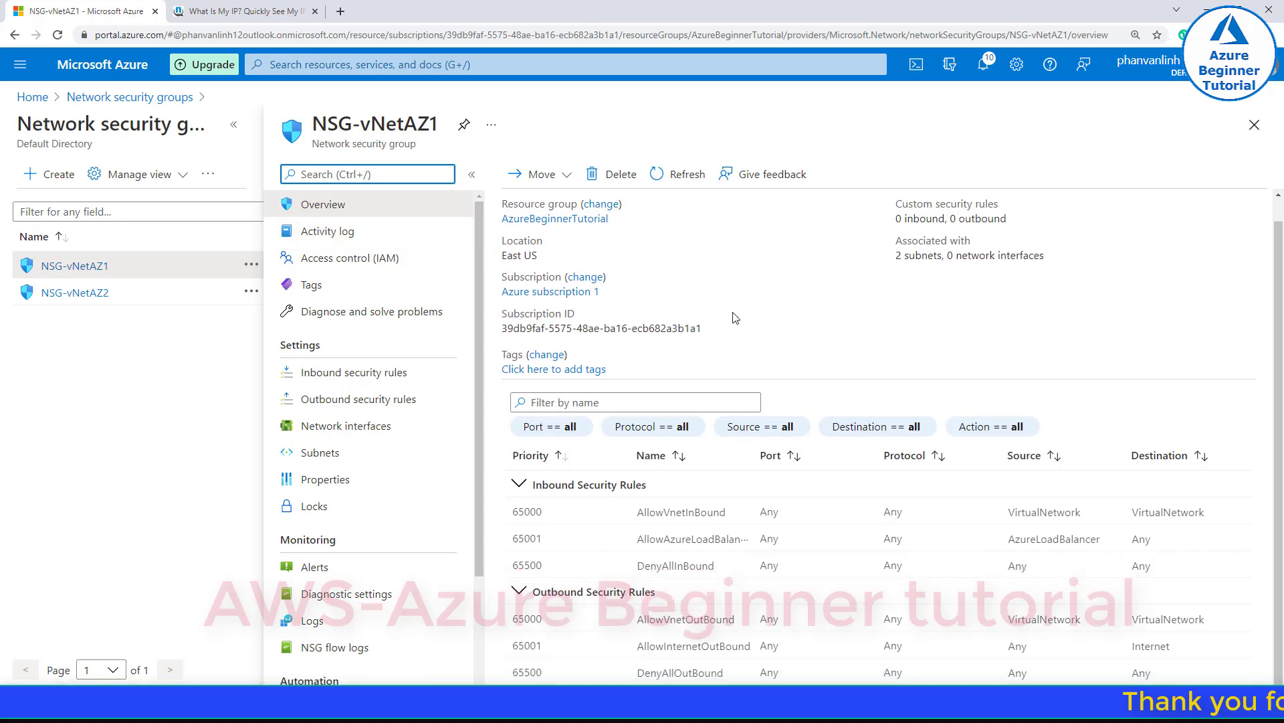
left_click(348, 375)
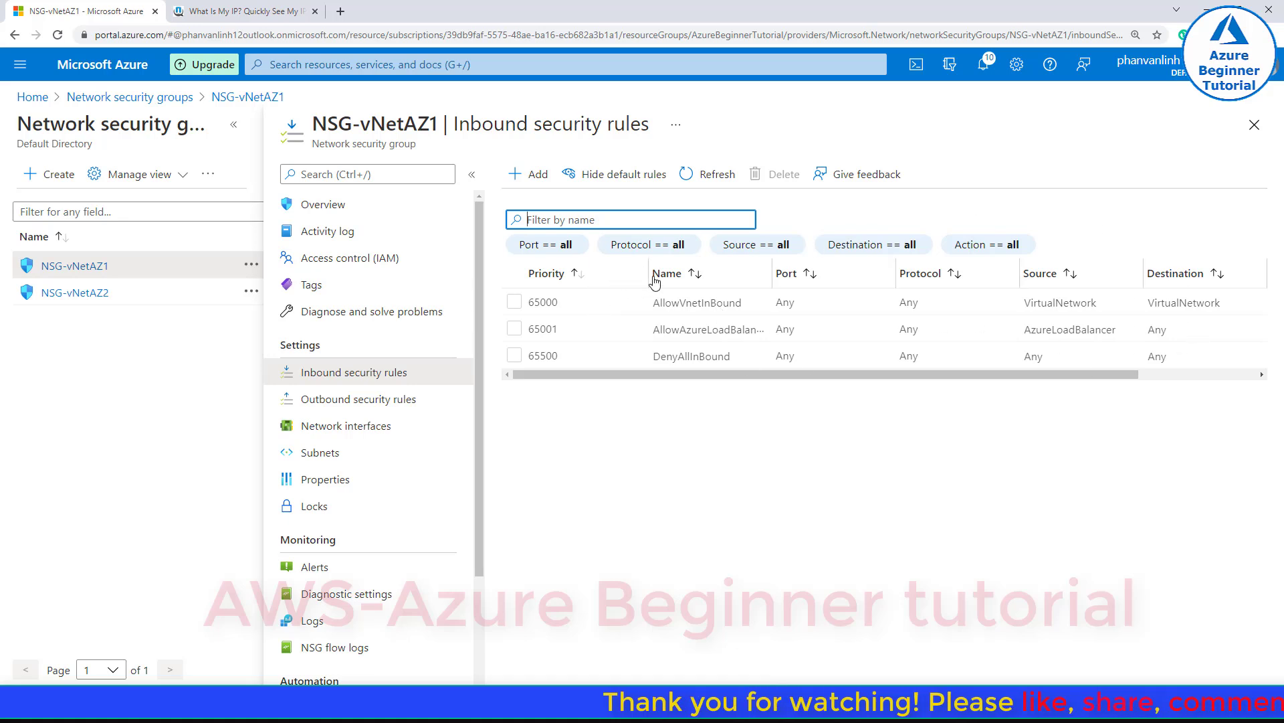
- Start a new inbound security rule for NSG-vNetAZ1 with IP Addresses as the source and enter the copied public IPv4 address
left_click(530, 174)
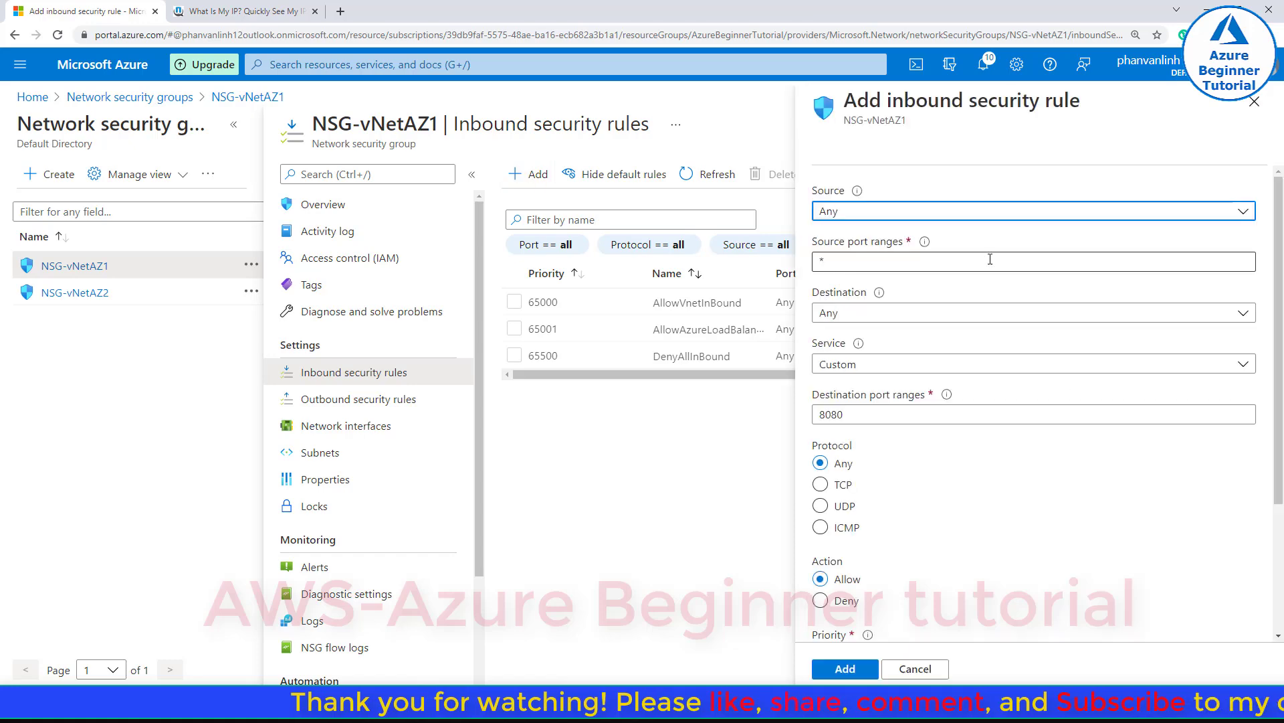
left_click(950, 213)
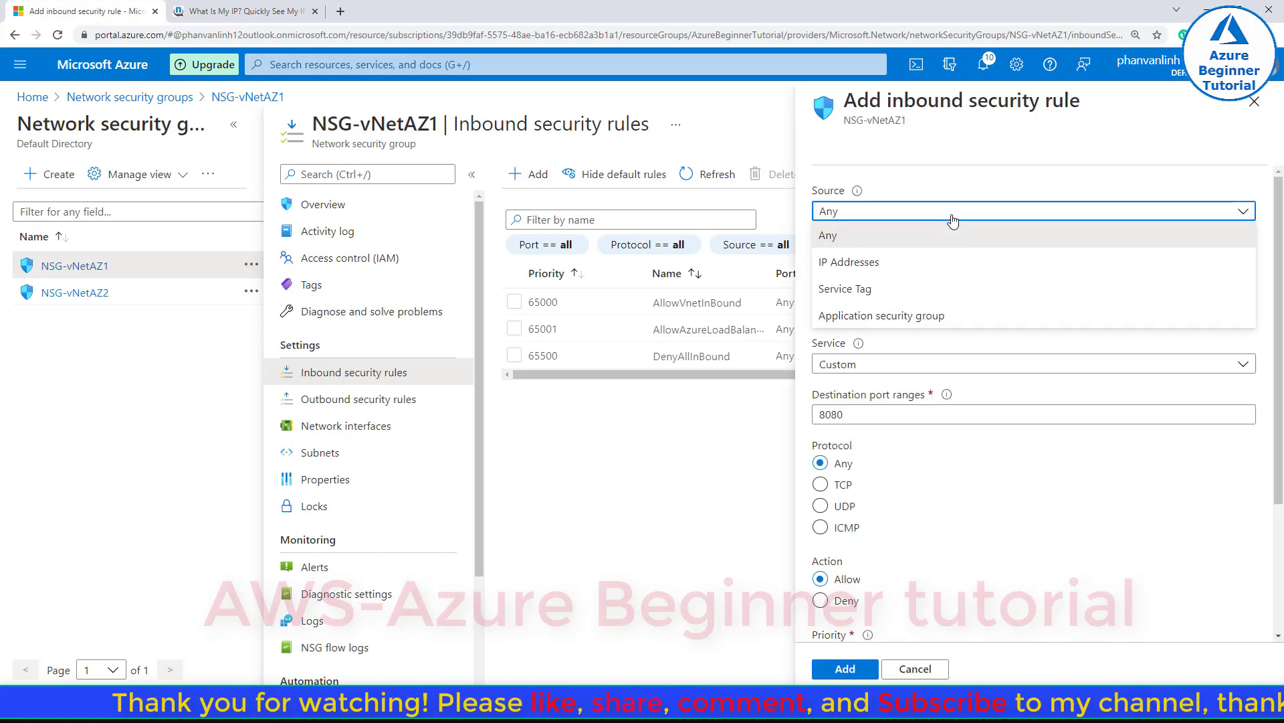
left_click(846, 266)
left_click(963, 263)
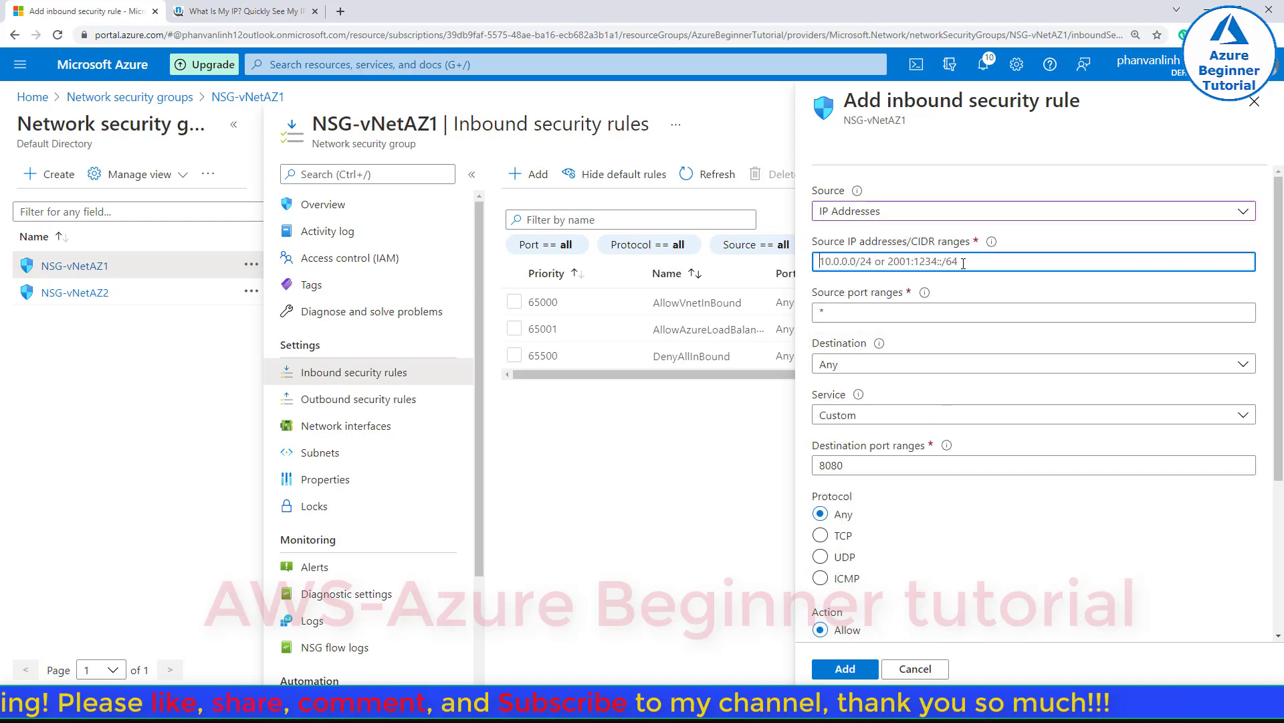
key("ctrl+v")
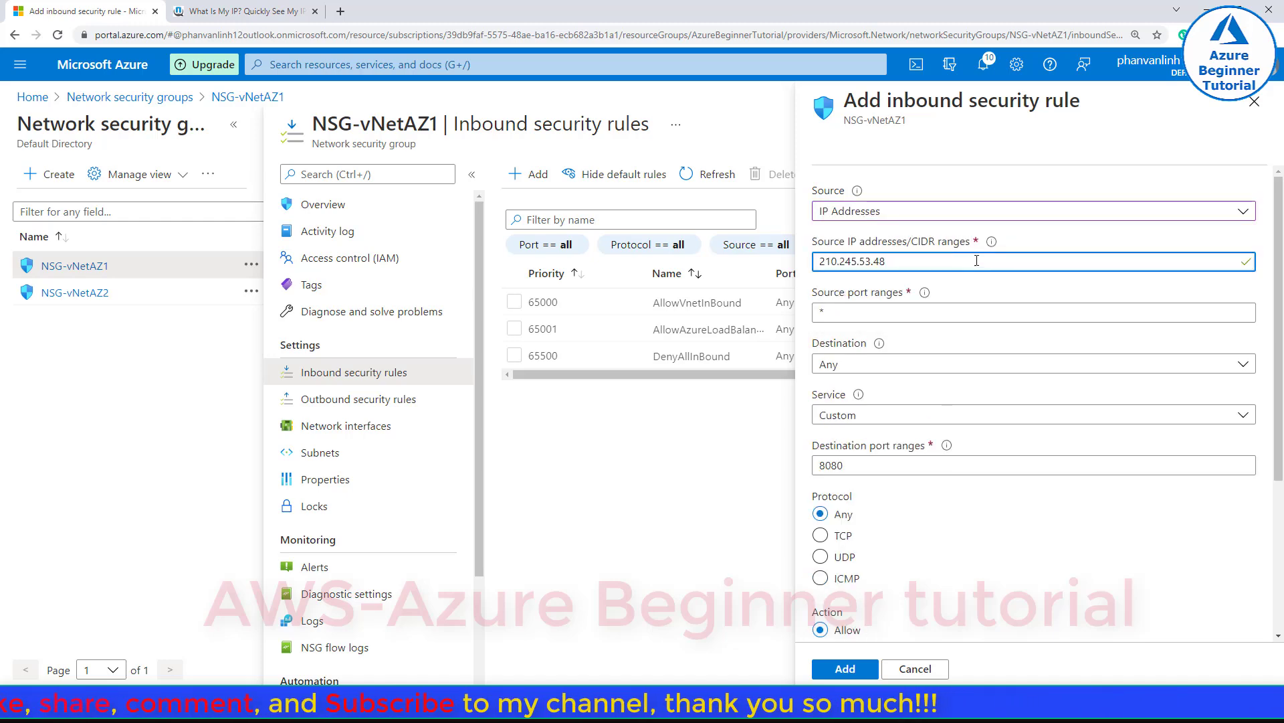
- Read the help text for the source IP addresses/CIDR ranges to check the accepted address formats
left_click(990, 250)
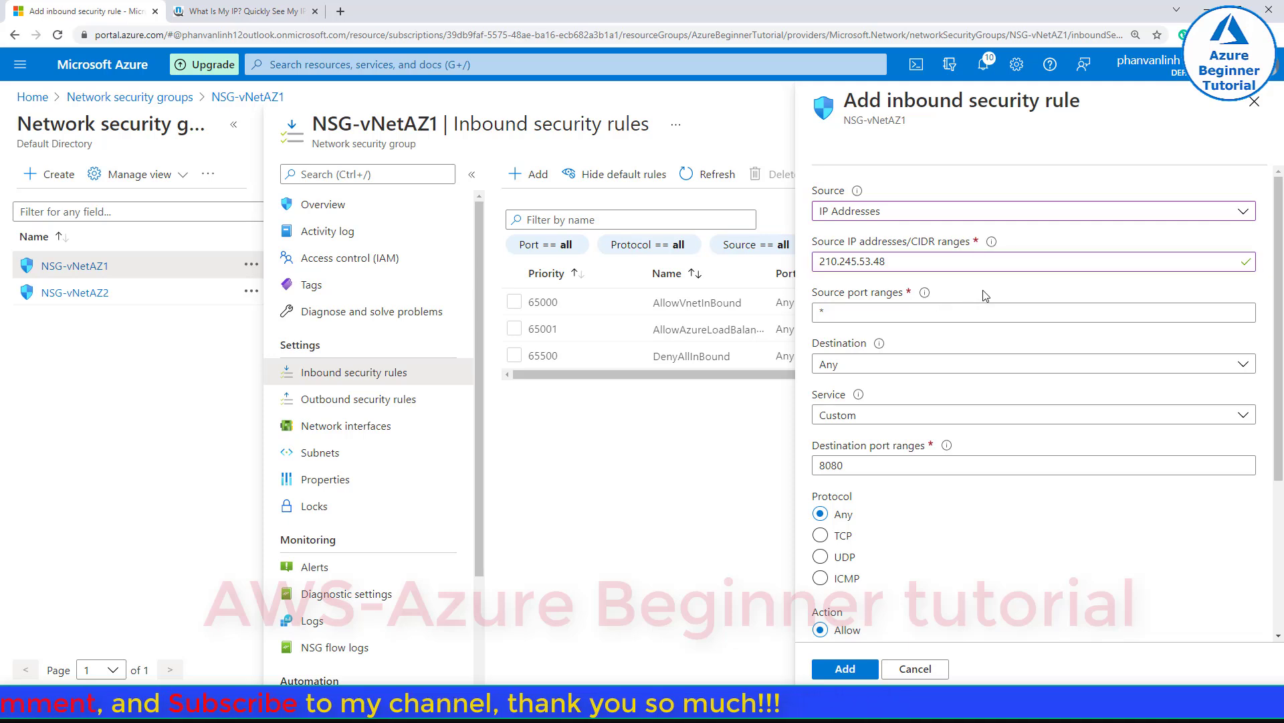
mouse_move(990, 245)
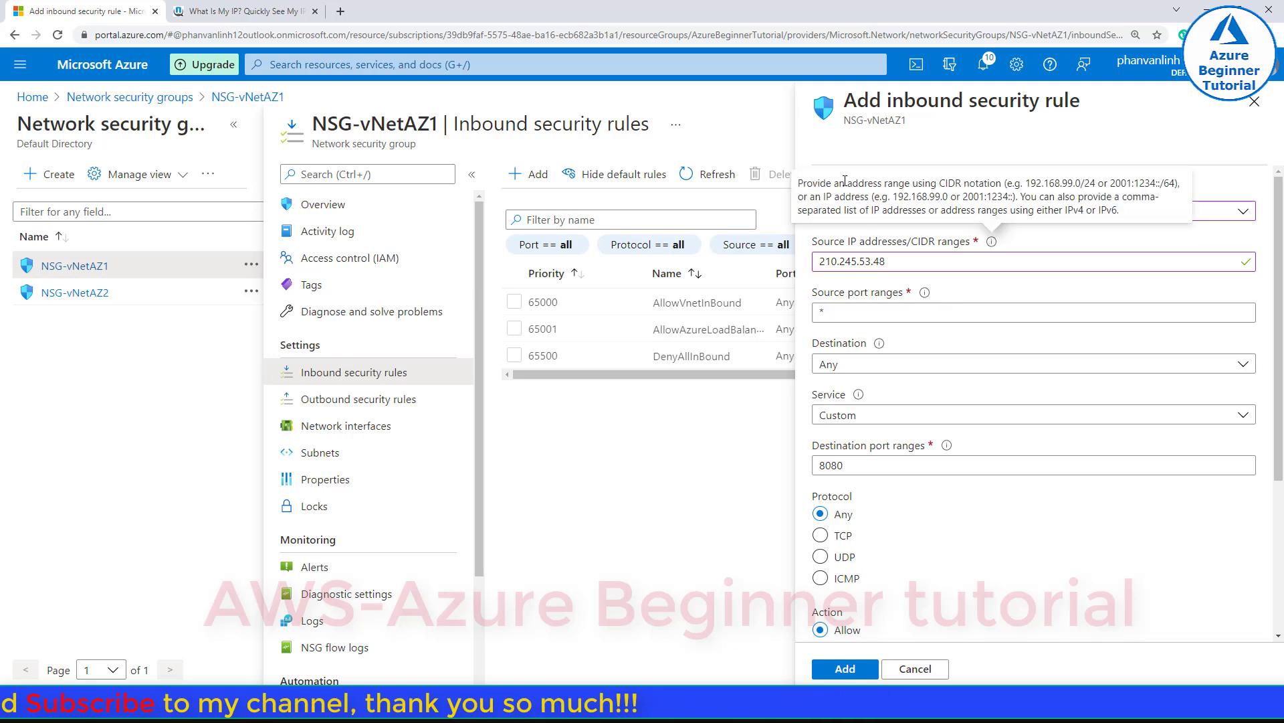
left_click_drag(802, 182, 999, 183)
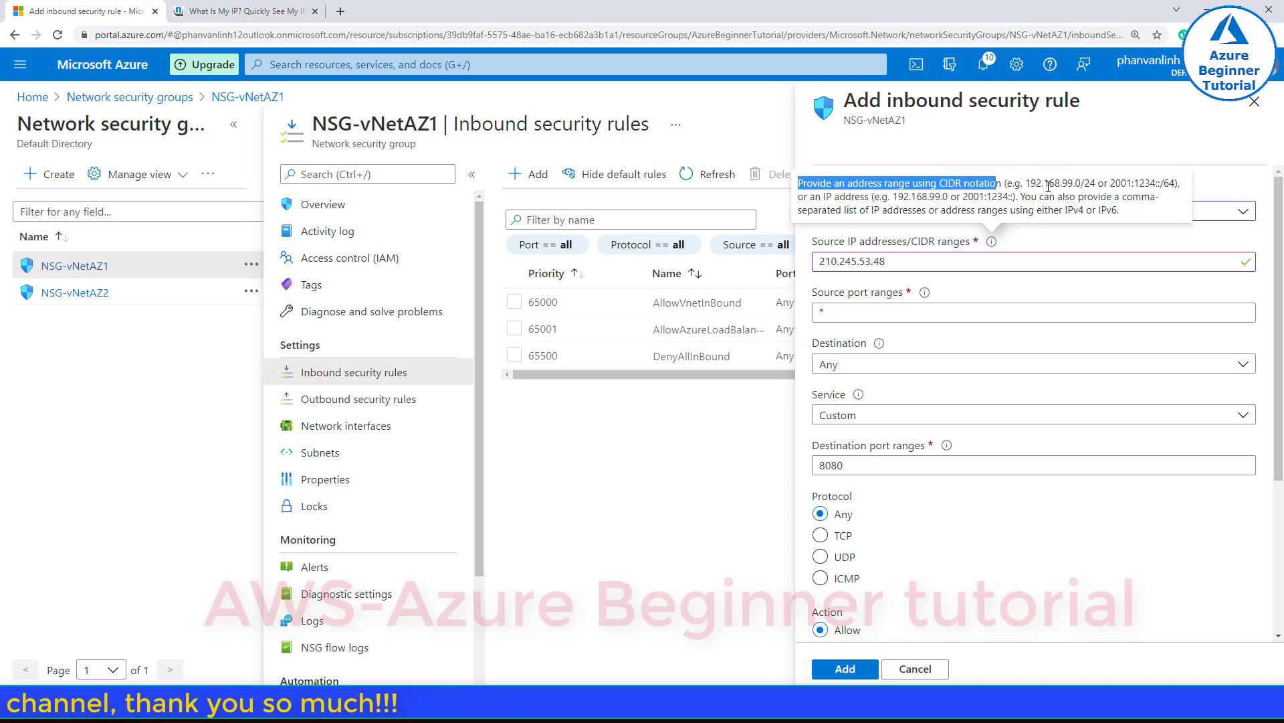
left_click_drag(810, 196, 958, 196)
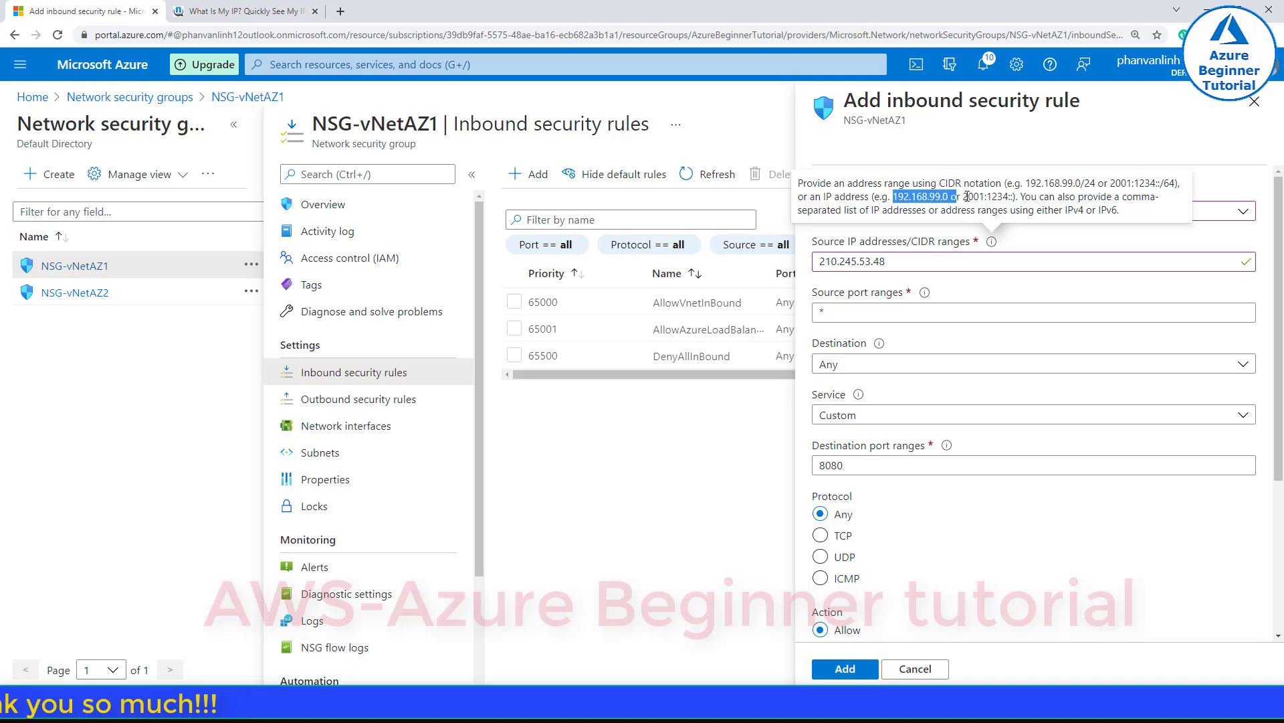
left_click(1004, 196)
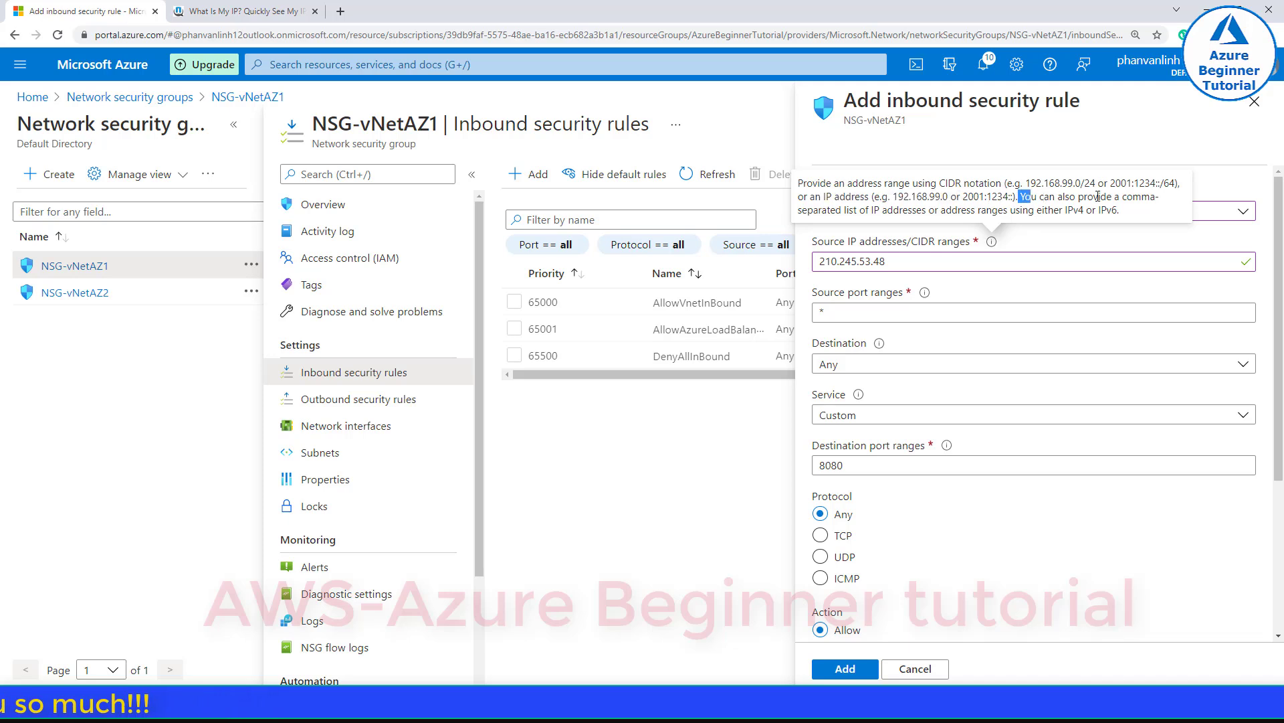
left_click_drag(1098, 196, 1141, 197)
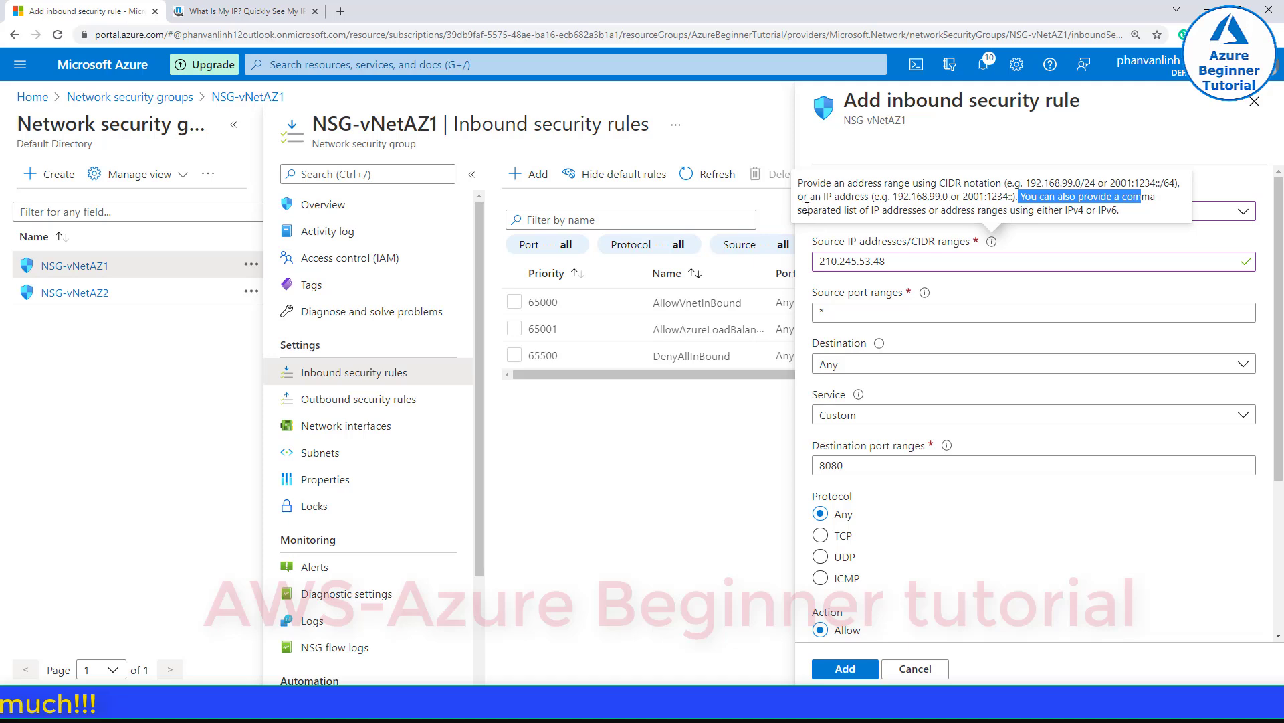
left_click_drag(802, 210, 1108, 213)
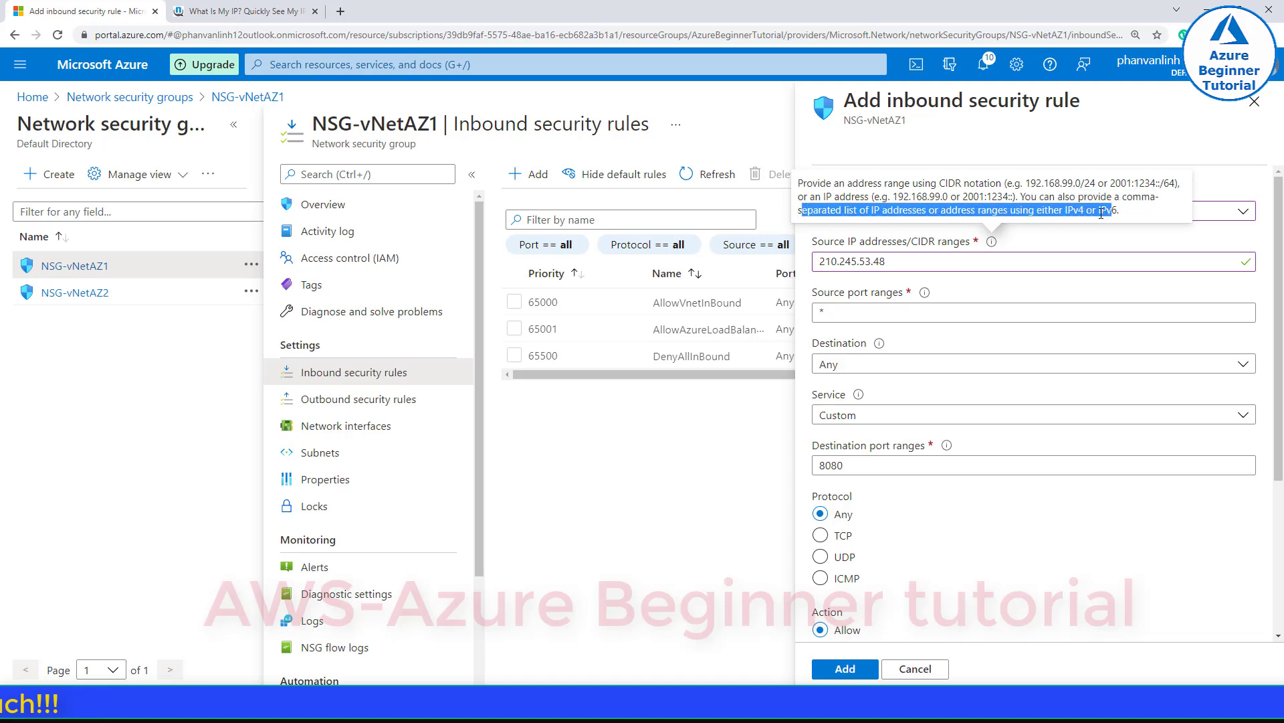
- Switch to the Notepad notes to check the port required for the Global IP inbound rule of NSG-vNetAZ1
left_click(845, 315)
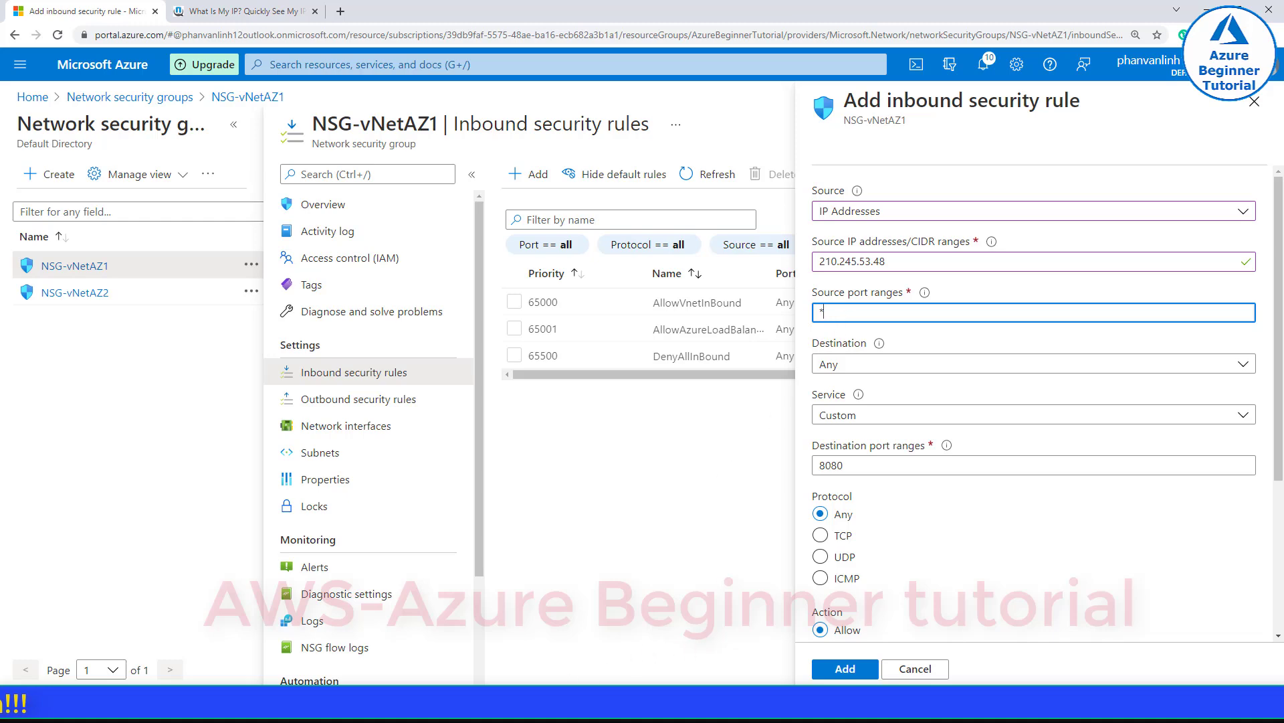
key("alt+Tab")
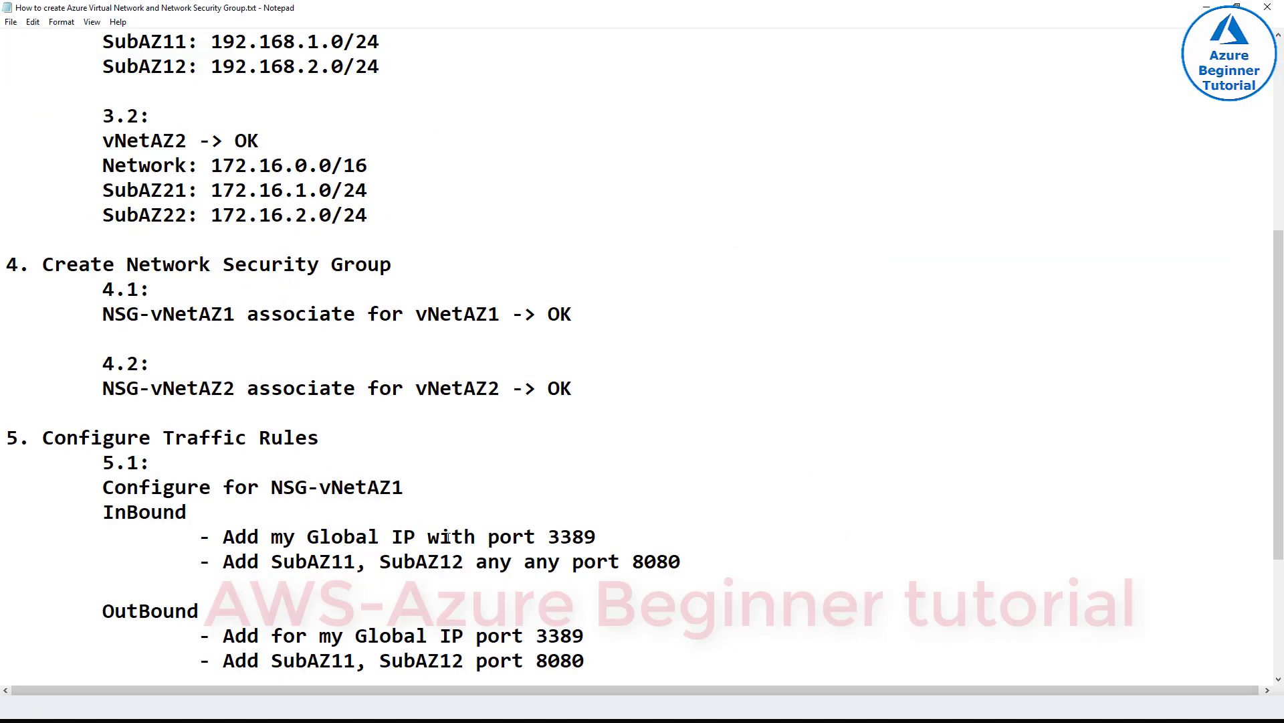
type("(")
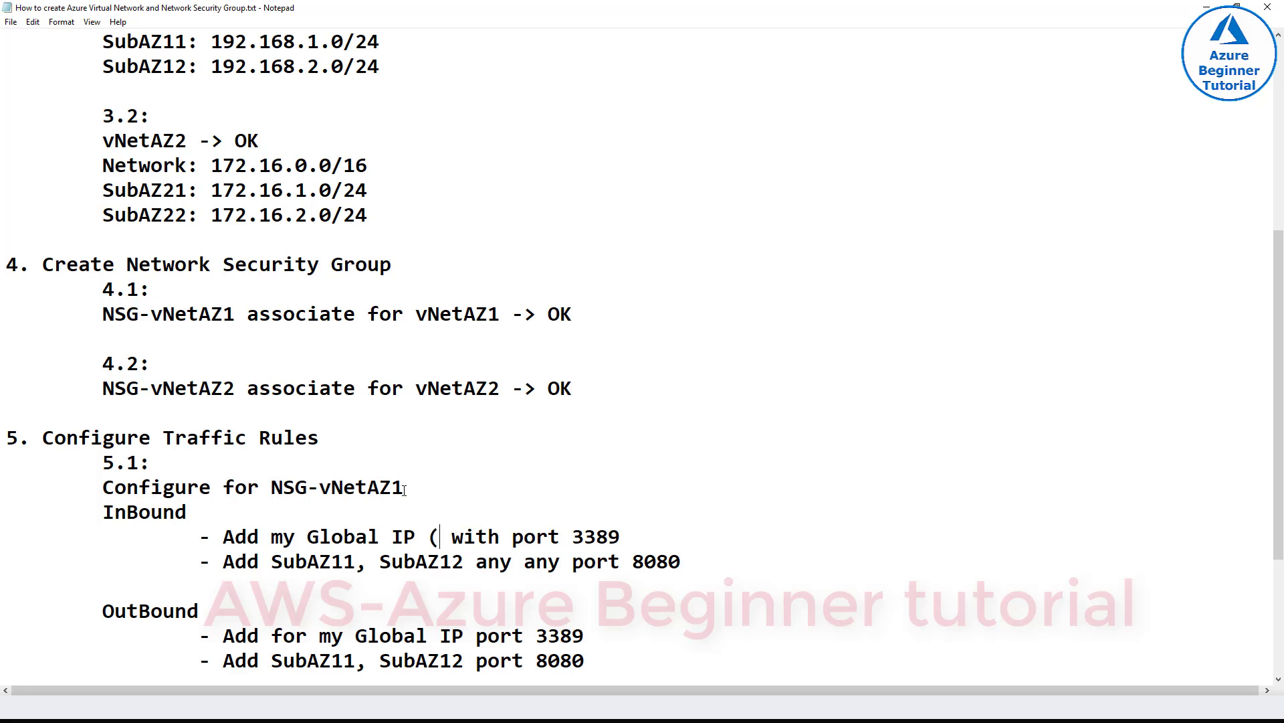
type("210.245.53.48")
type(")")
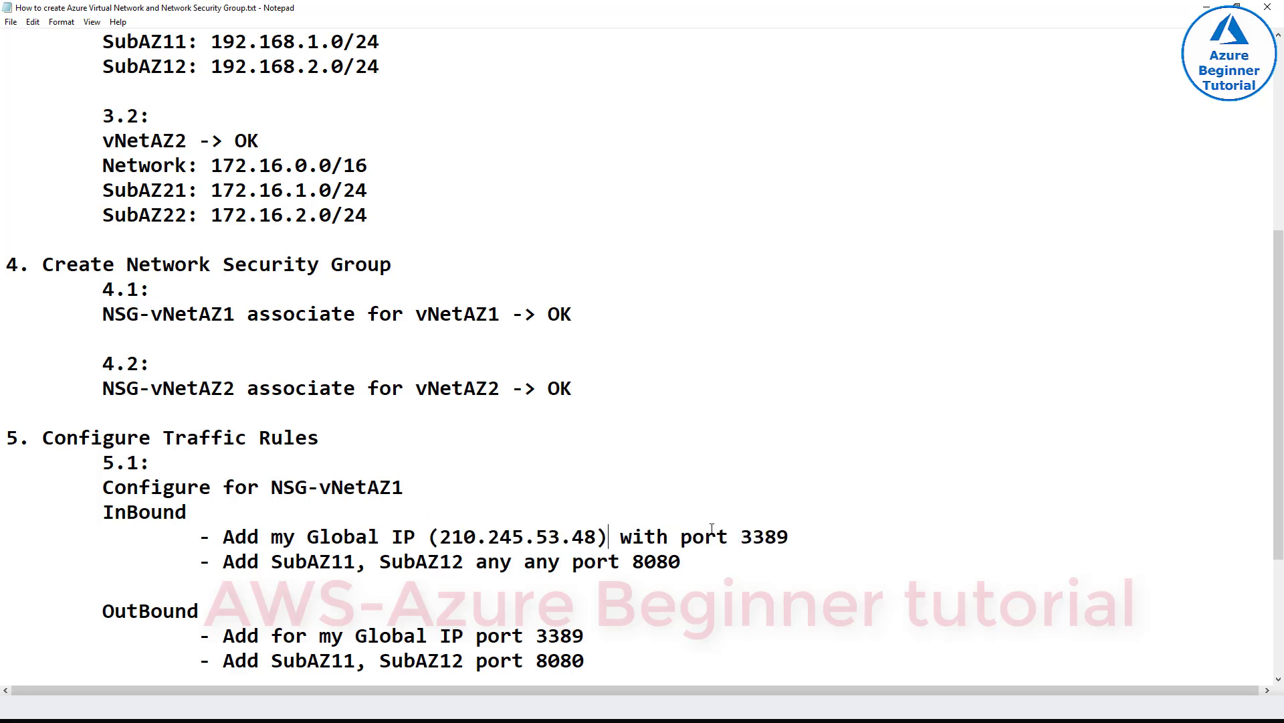
- In the Azure portal, try 3389 as the inbound rule's source port range, and set it back to *
left_click_drag(729, 537, 791, 538)
left_click(770, 538)
double_click(770, 537)
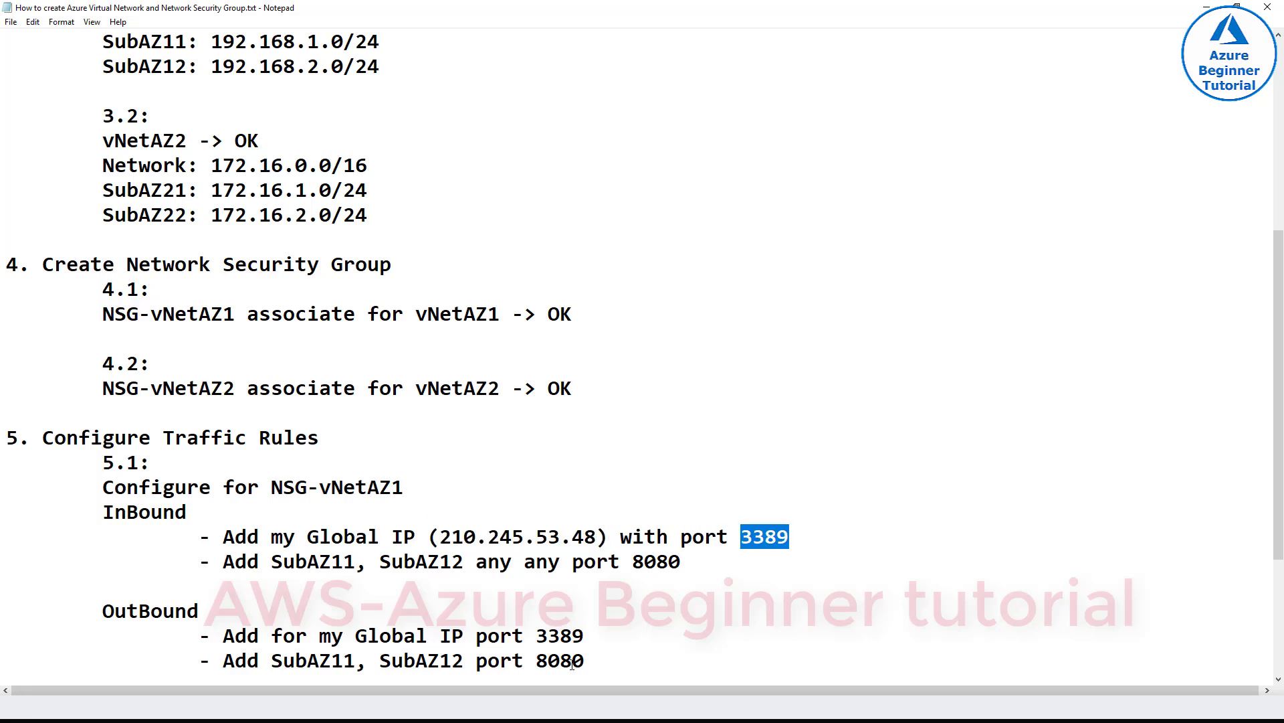
key("alt+Tab")
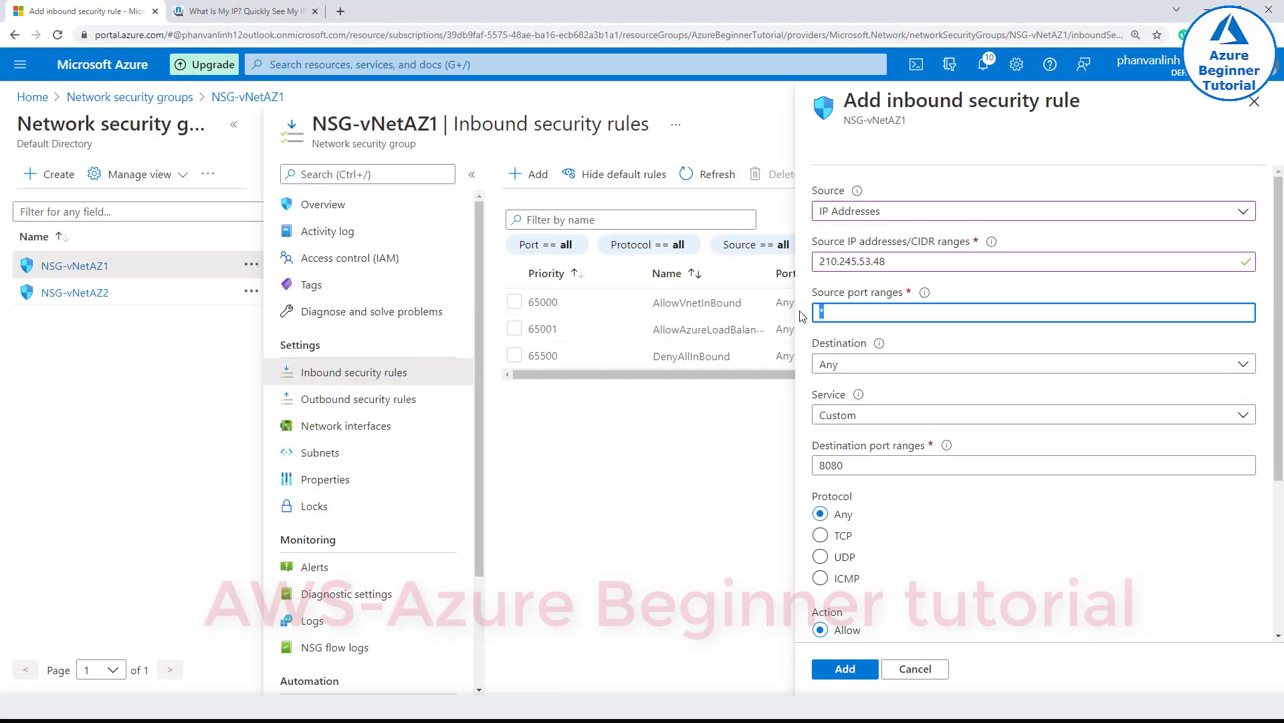
type("3389")
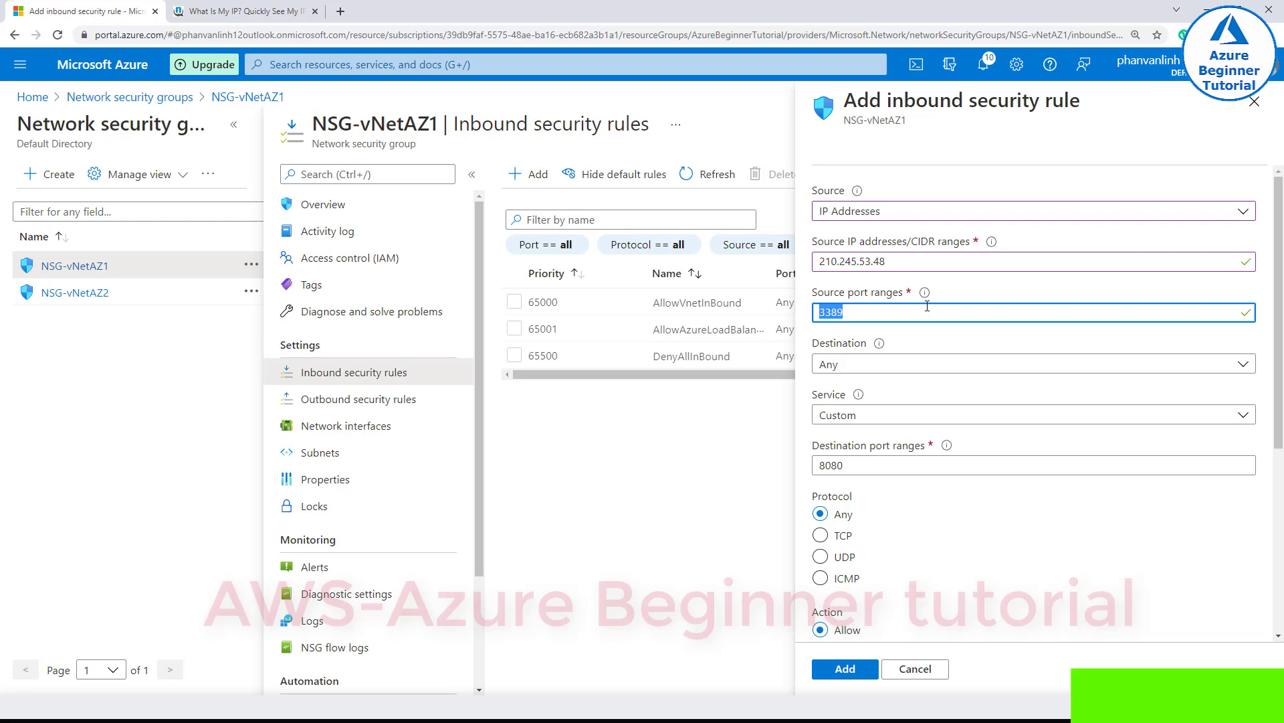
type("*")
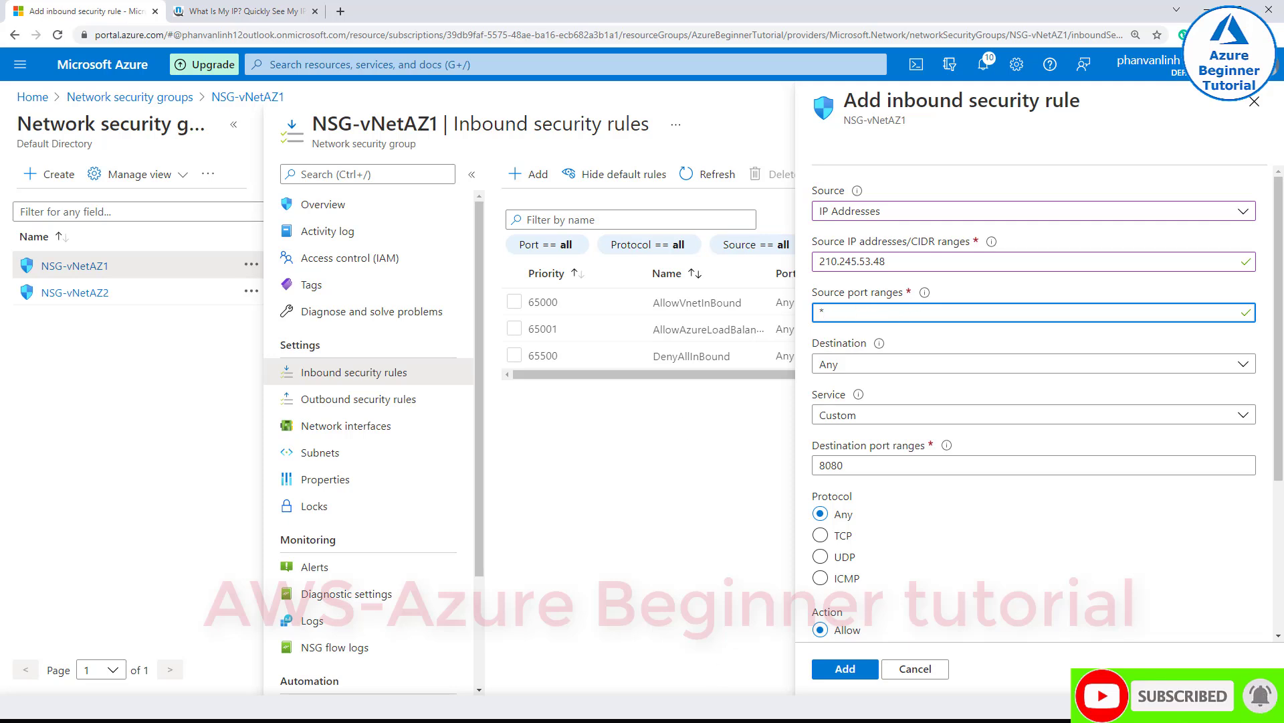
- Copy the word "Destination" from the rule form's port ranges label and insert it before "port 3389" in the Notepad InBound notes
double_click(847, 446)
key("ctrl+c")
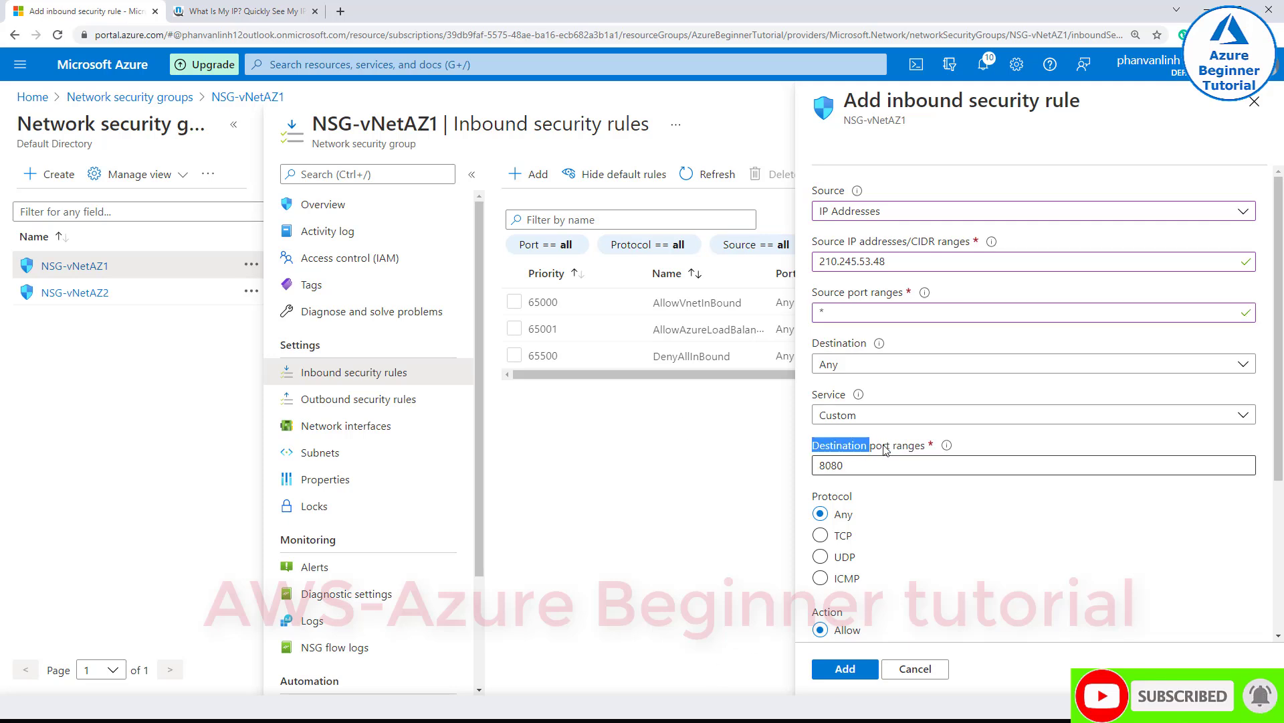
key("alt+Tab")
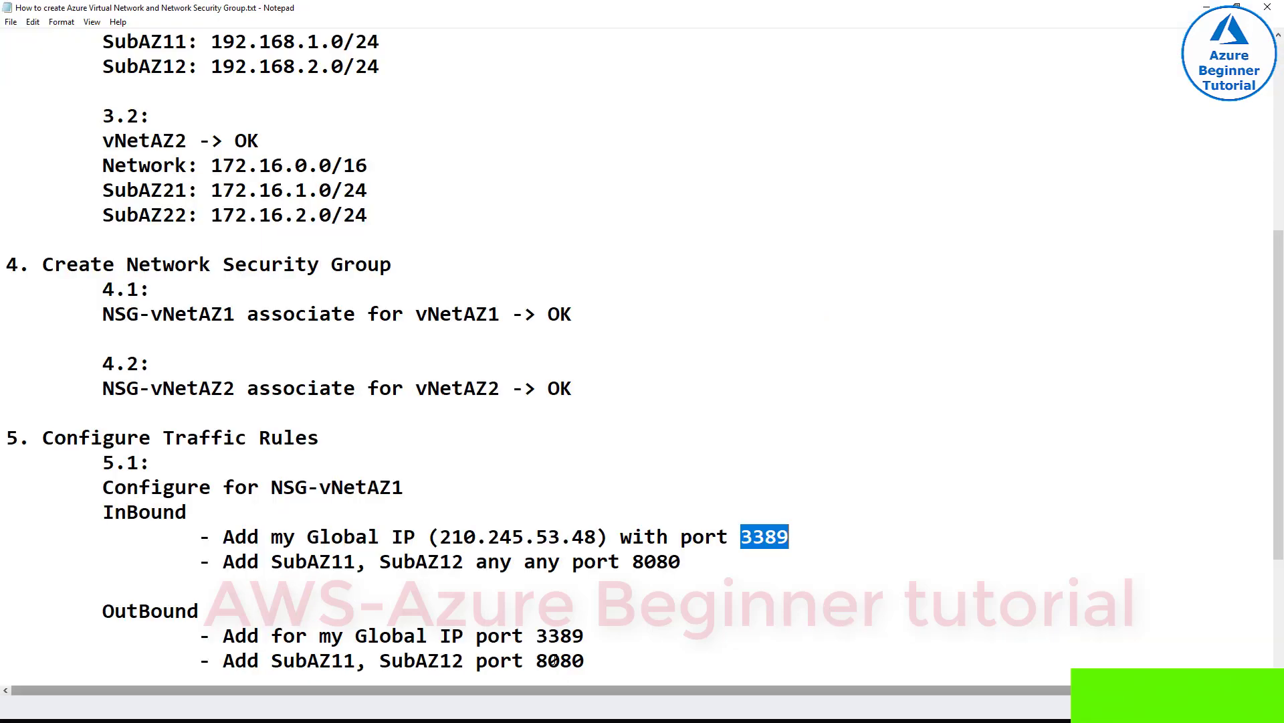
left_click(715, 535)
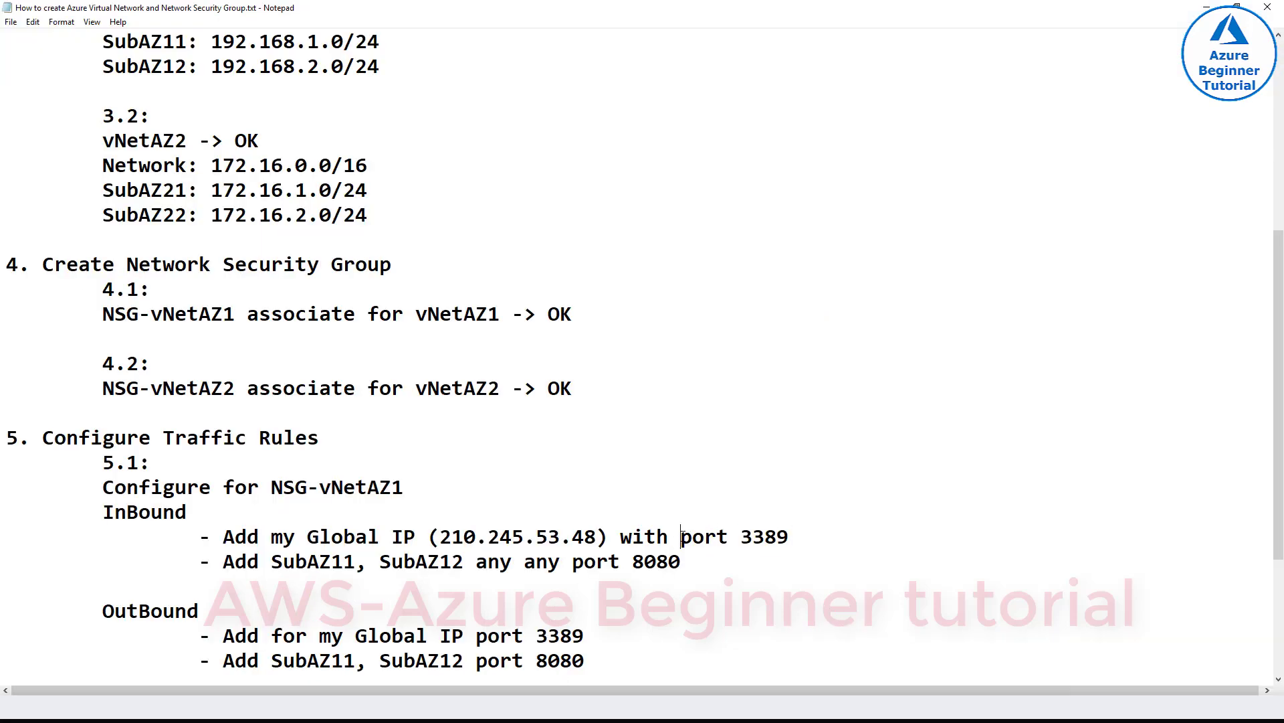
key("ctrl+v")
key("BackSpace")
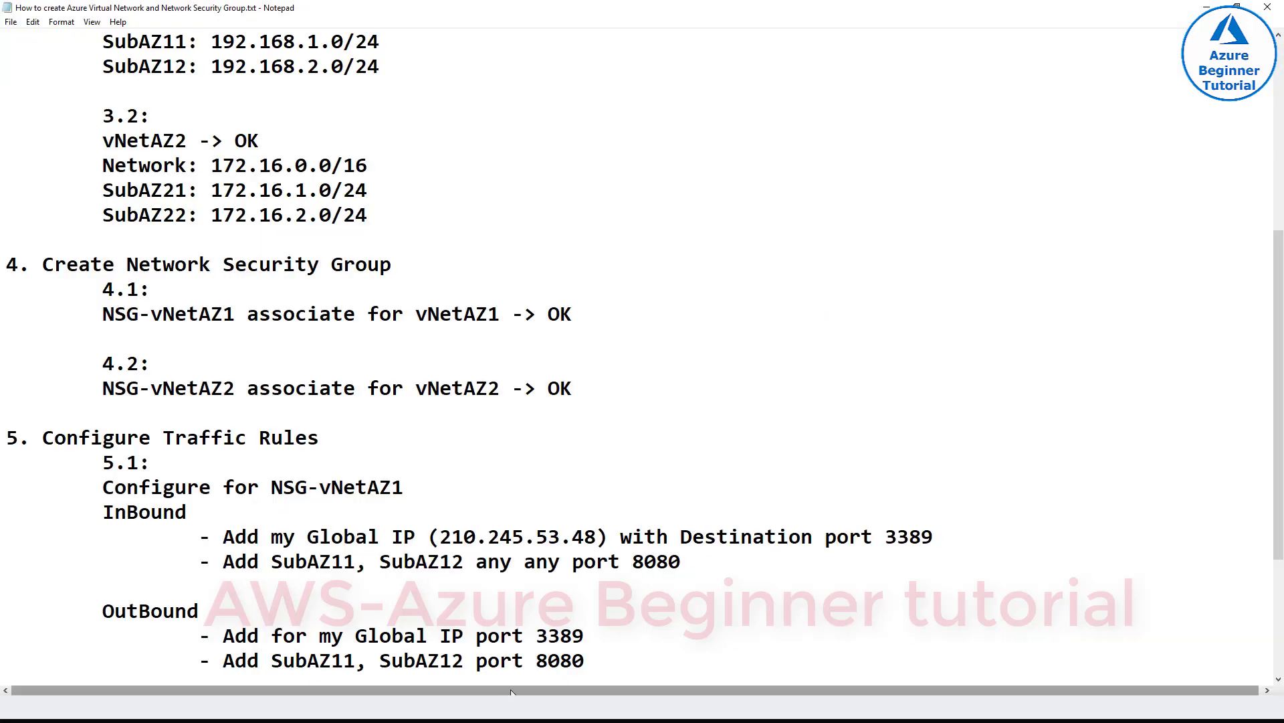
- In the Azure portal, set the inbound rule's service to RDP with the Allow action
key("alt+Tab")
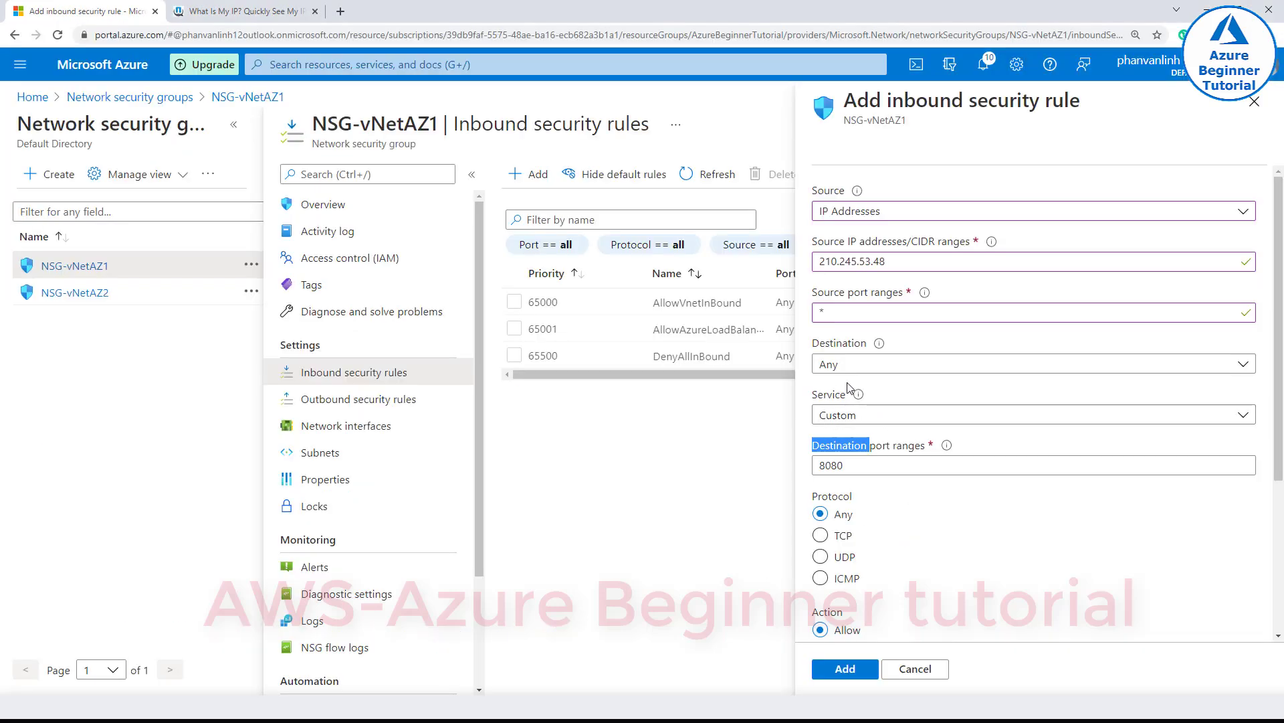
left_click(847, 417)
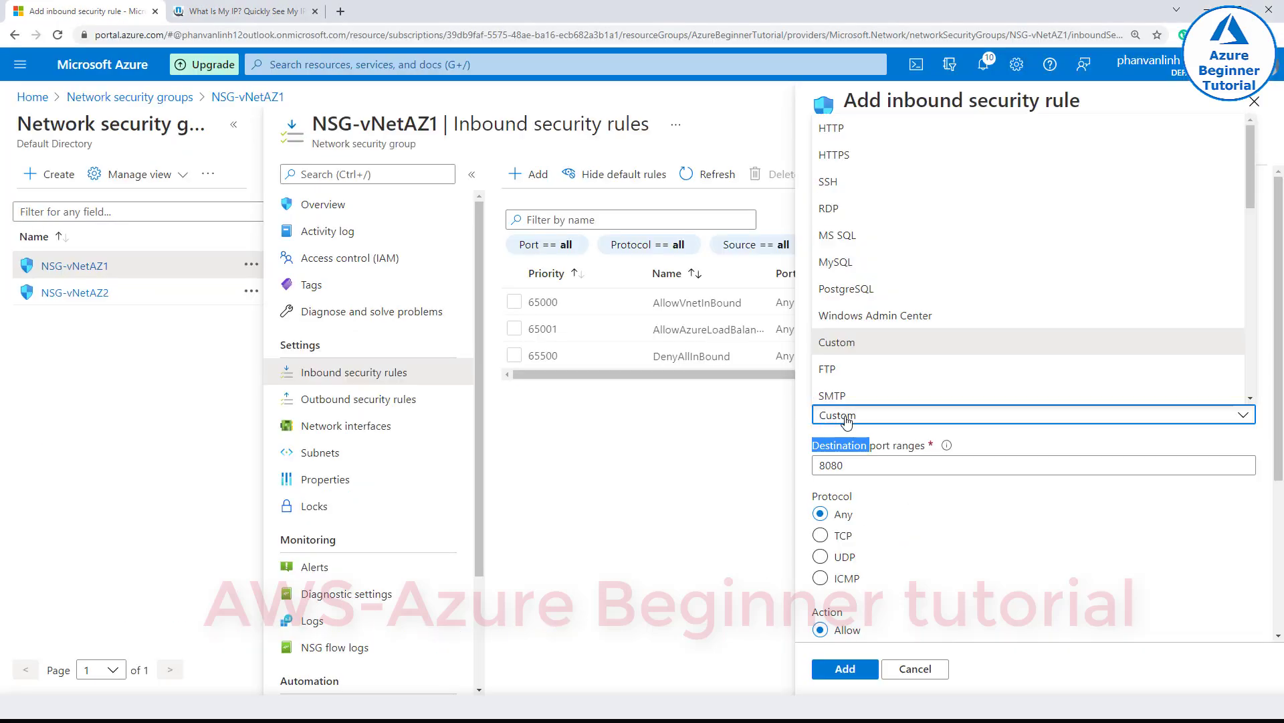
left_click(850, 210)
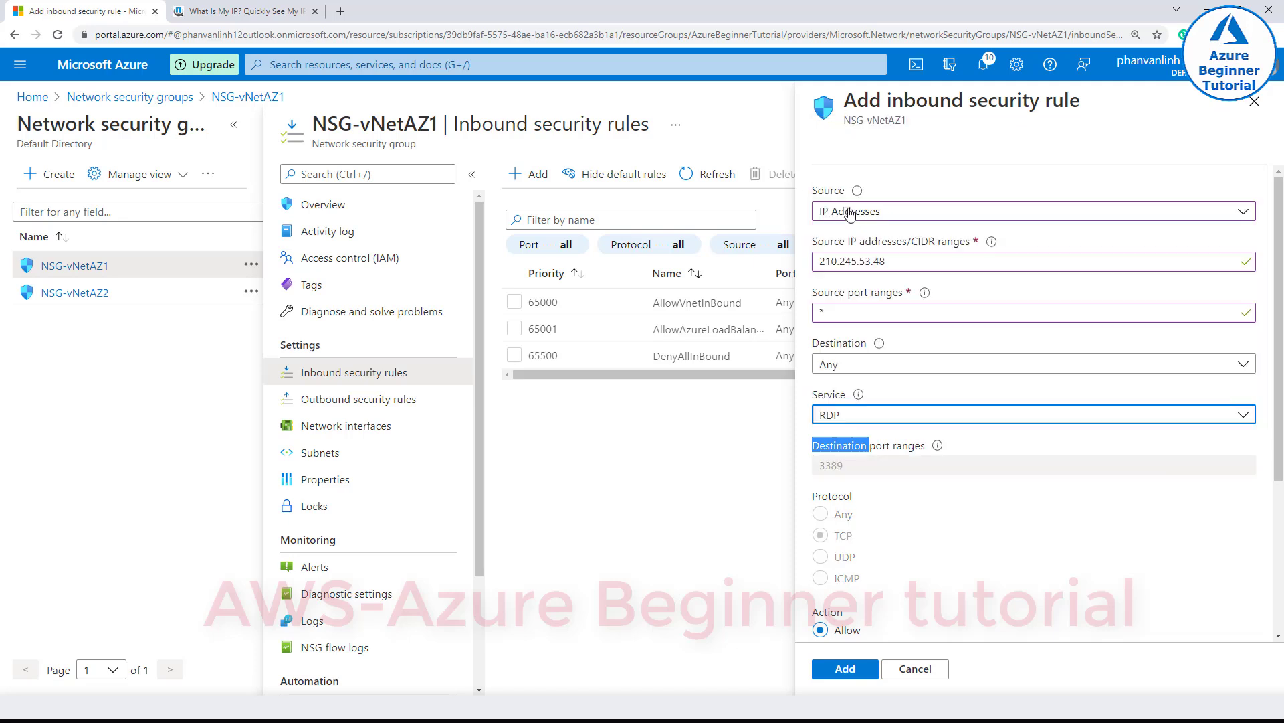
left_click(874, 454)
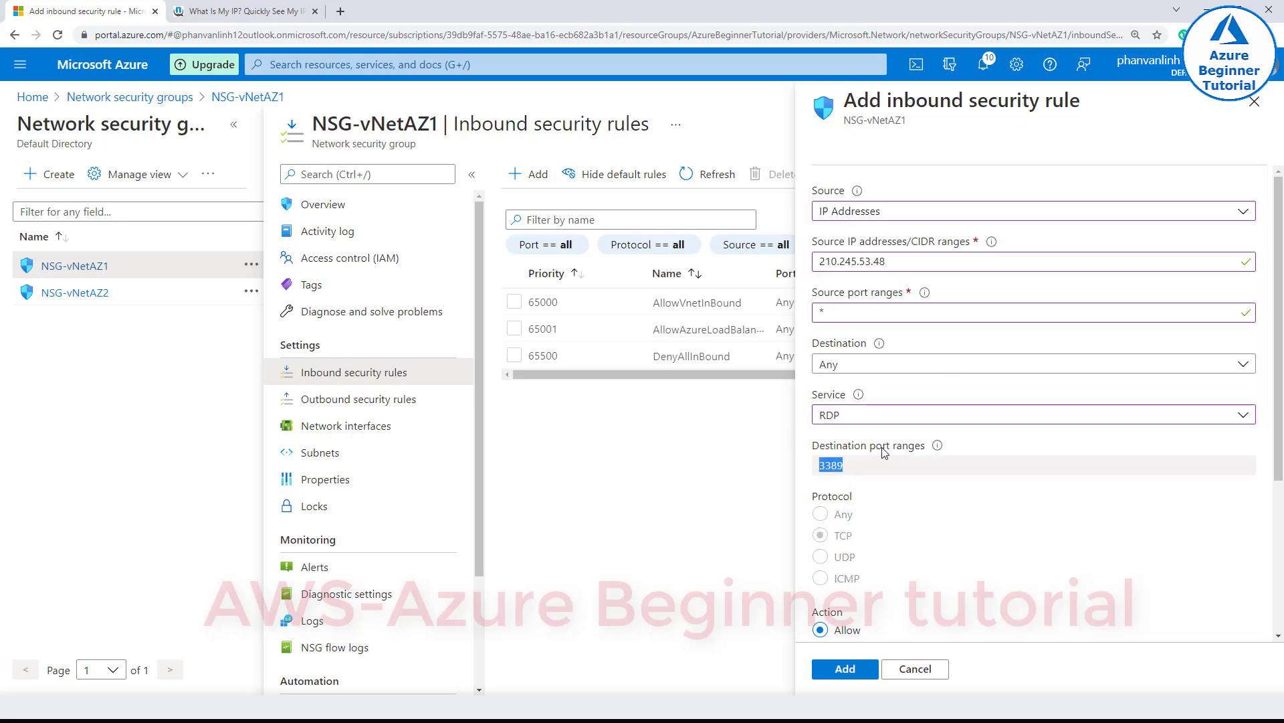
left_click_drag(855, 495, 808, 498)
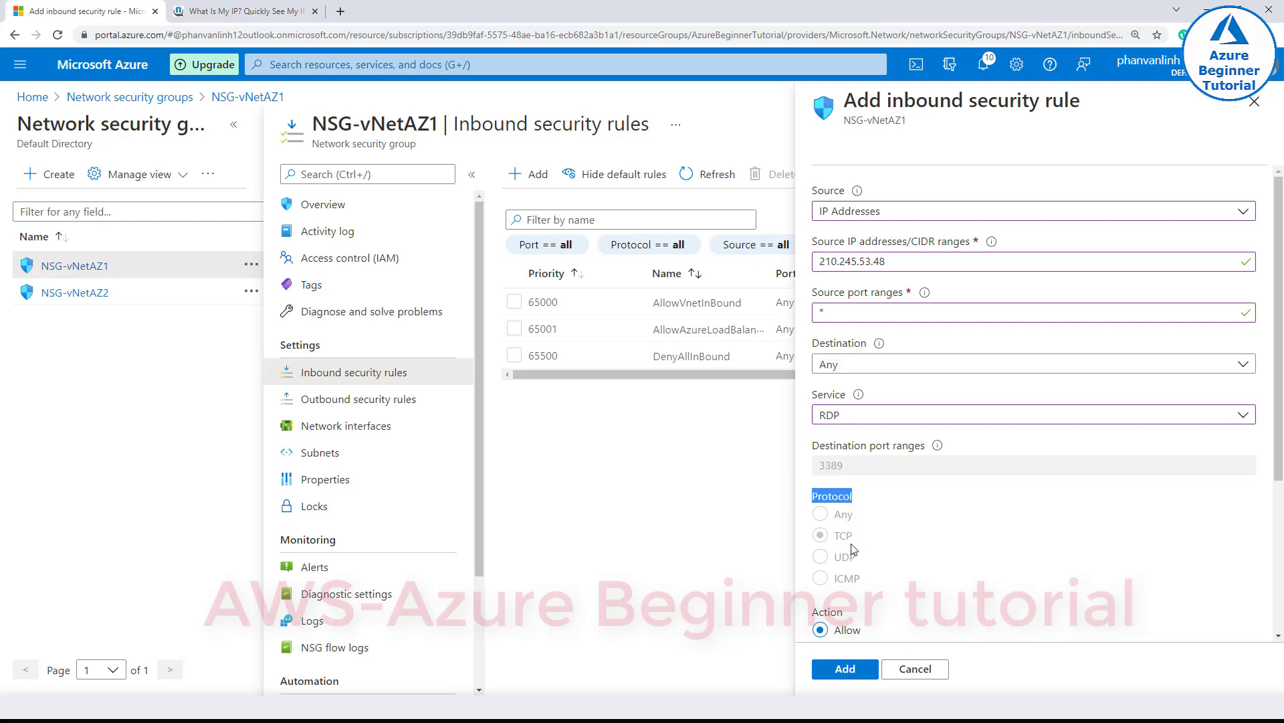
left_click_drag(861, 535, 833, 537)
scroll(880, 547, "down", 3)
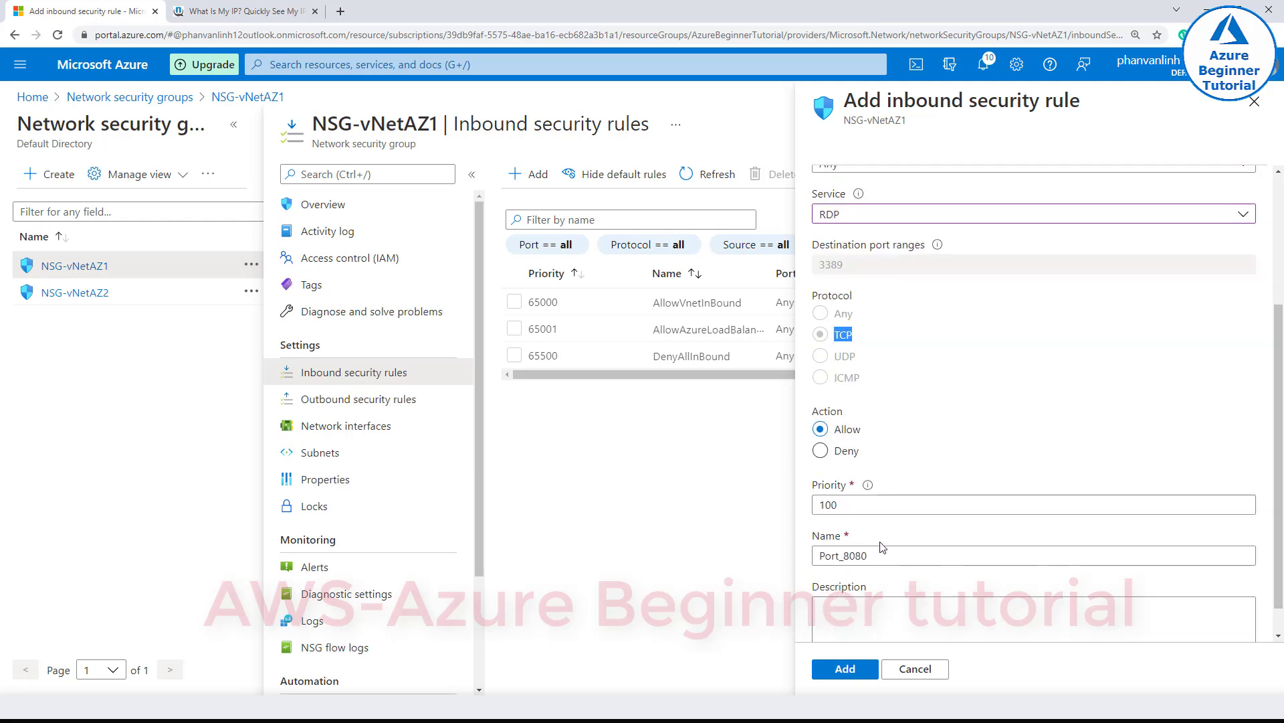
left_click(854, 435)
- Open the help text for the rule's Priority field and read how rule priorities are ordered and spaced
left_click(866, 505)
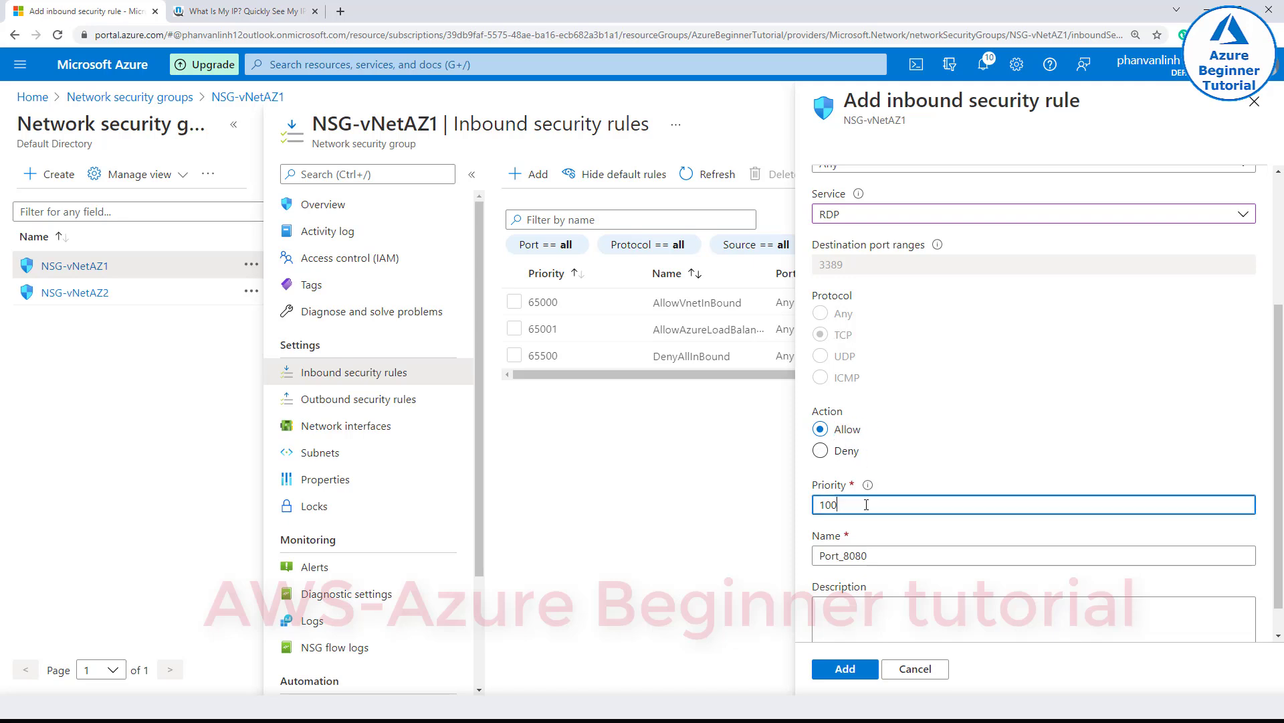
double_click(833, 484)
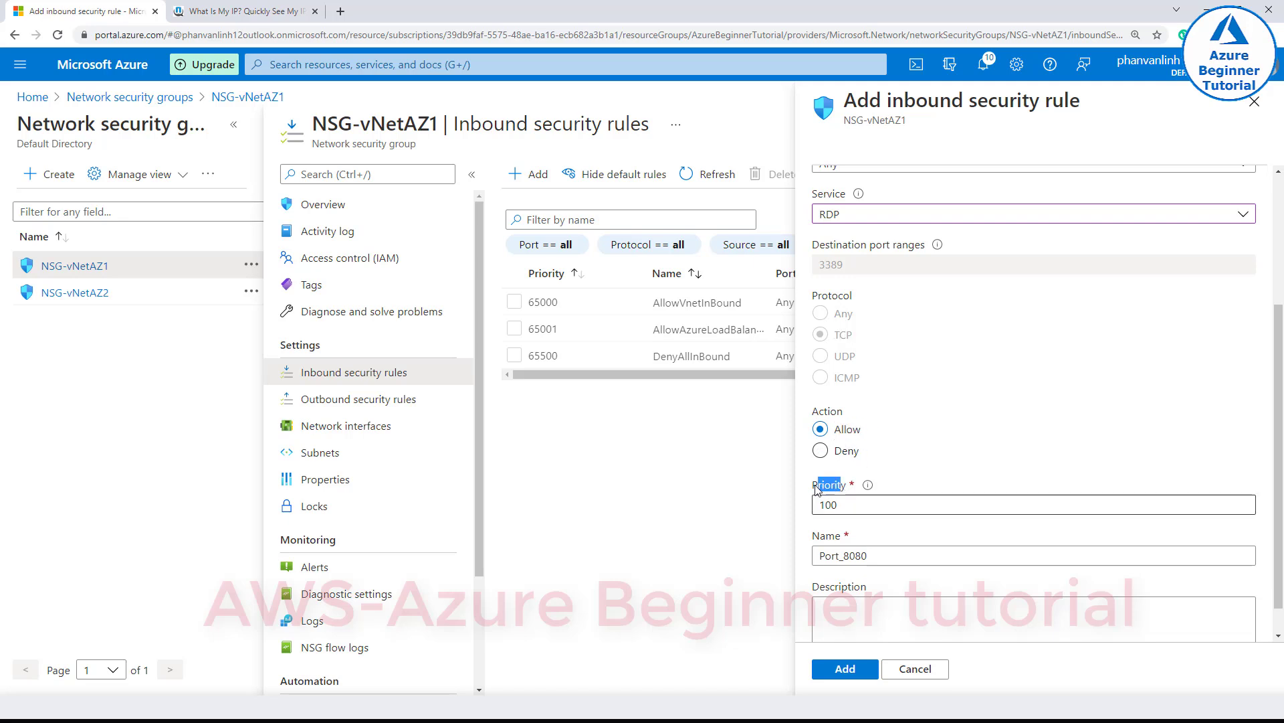
left_click(868, 484)
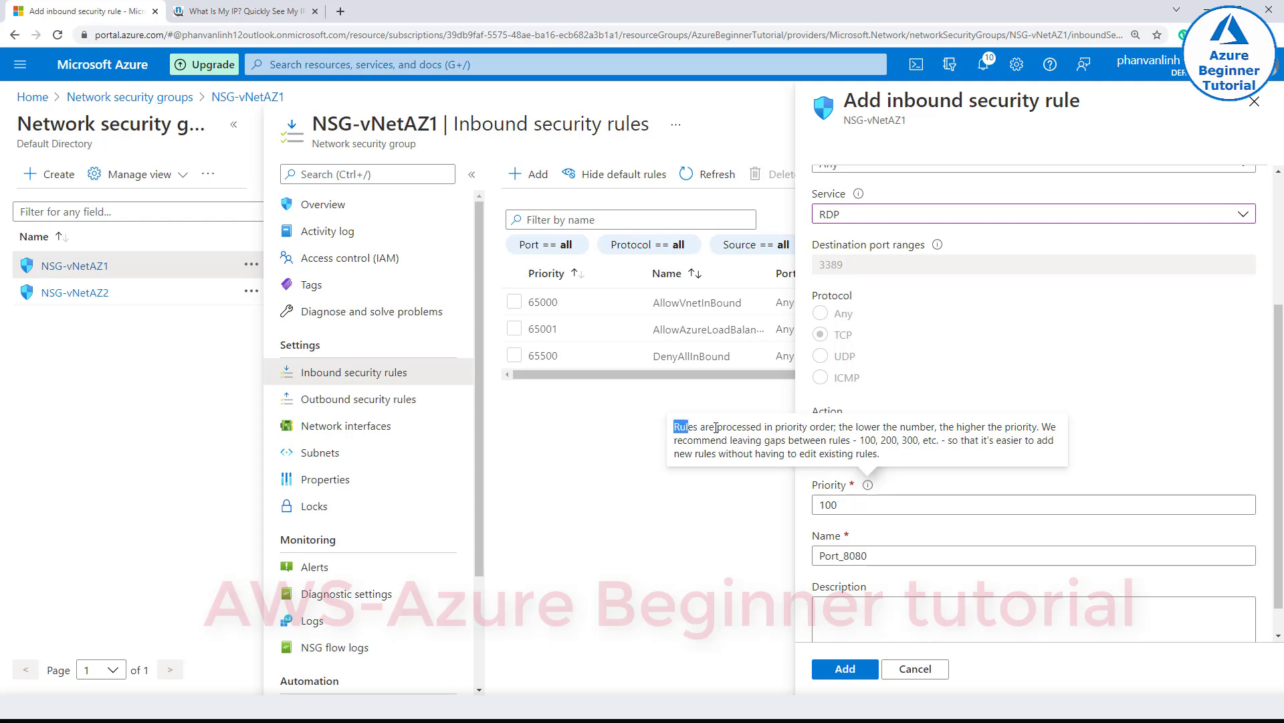
left_click_drag(715, 427, 840, 438)
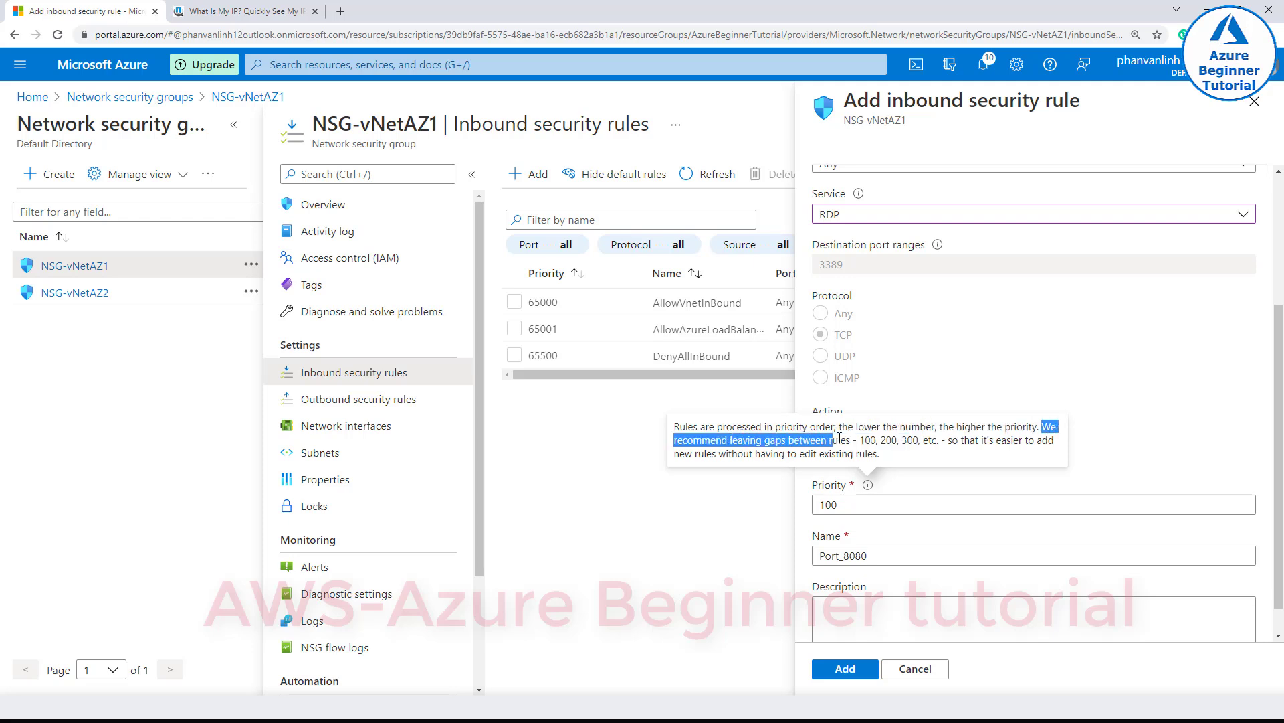
left_click_drag(921, 440, 944, 440)
left_click_drag(945, 440, 1029, 440)
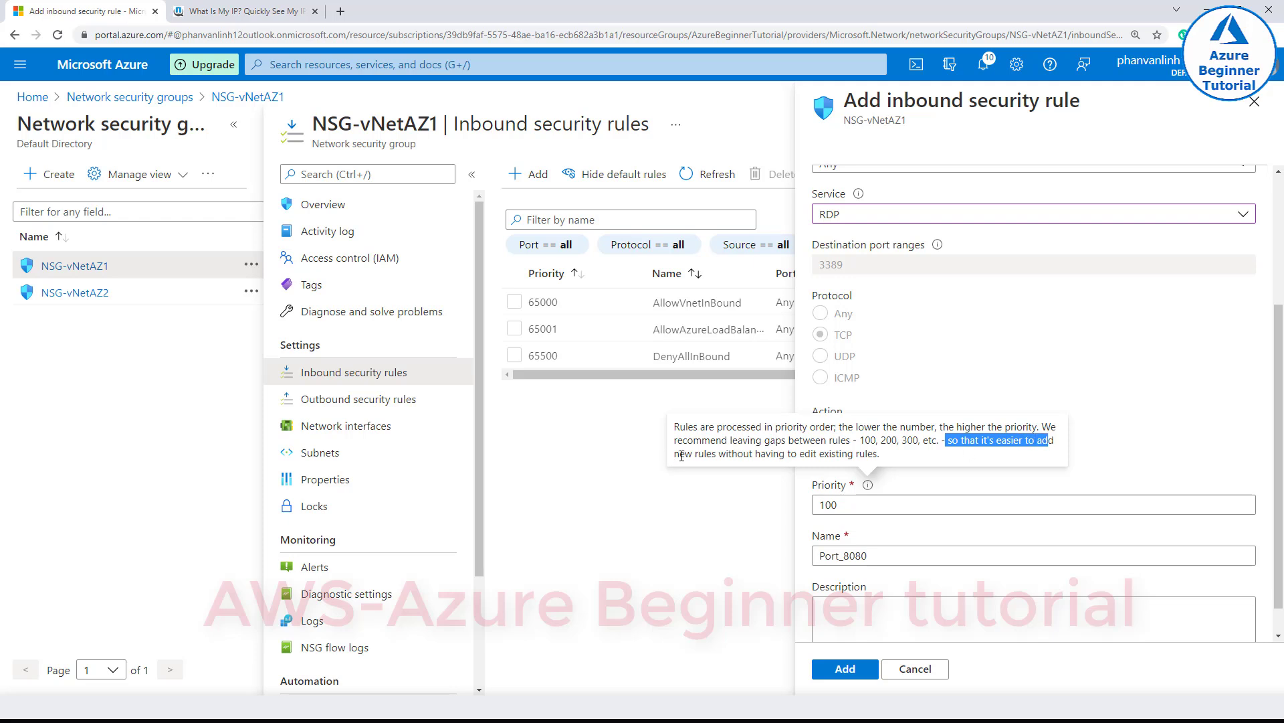
left_click_drag(680, 455, 833, 455)
left_click(882, 446)
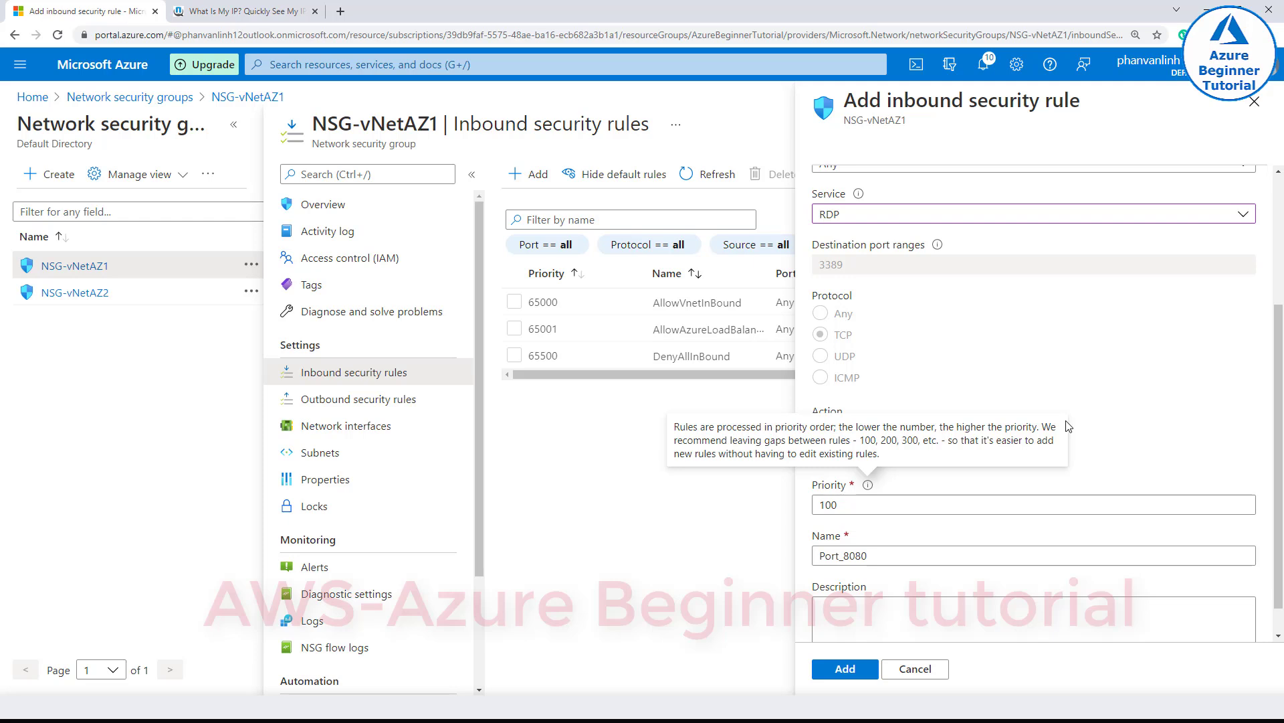
left_click(863, 600)
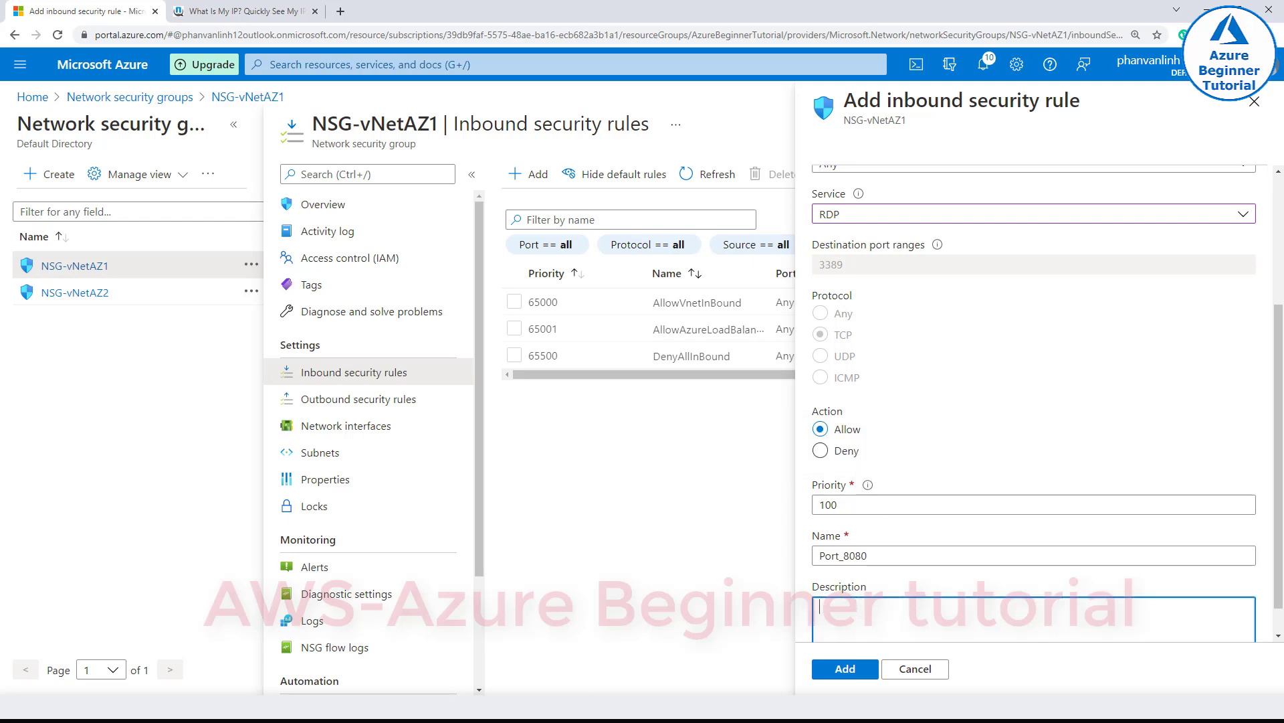
key("alt+Tab")
left_click_drag(223, 537, 974, 531)
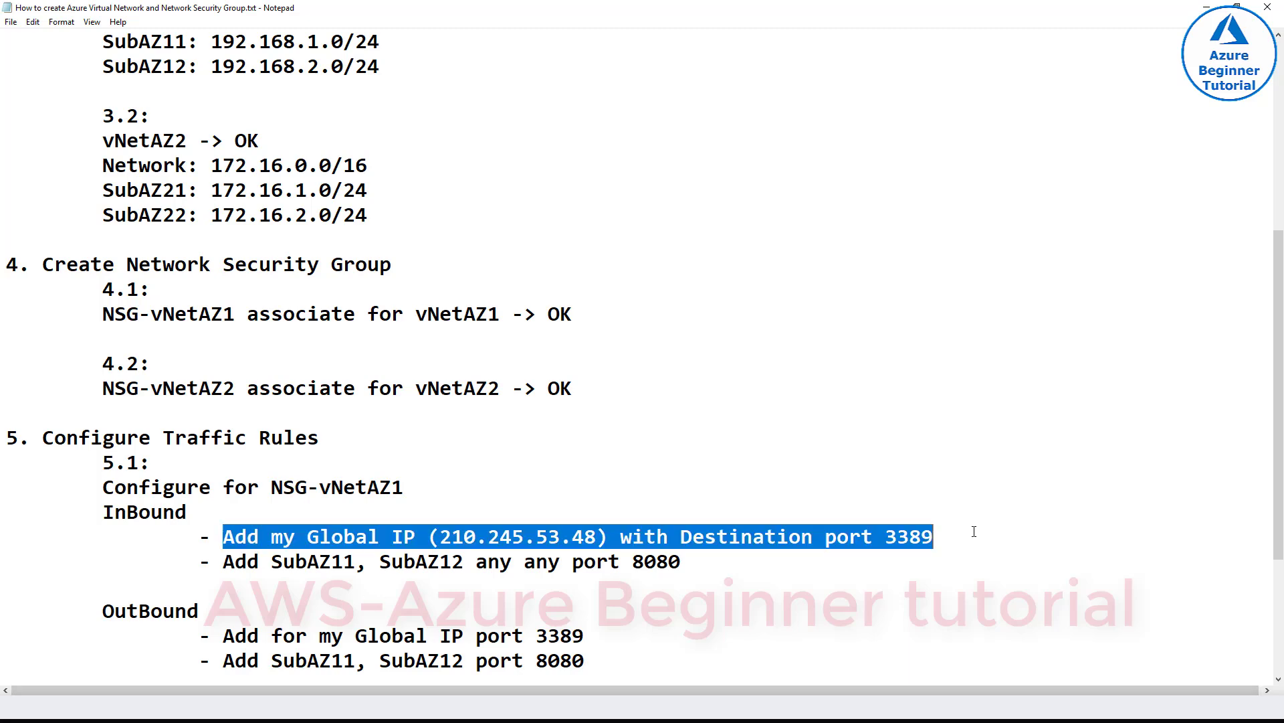
key("ctrl+c")
key("alt+Tab")
key("ctrl+v")
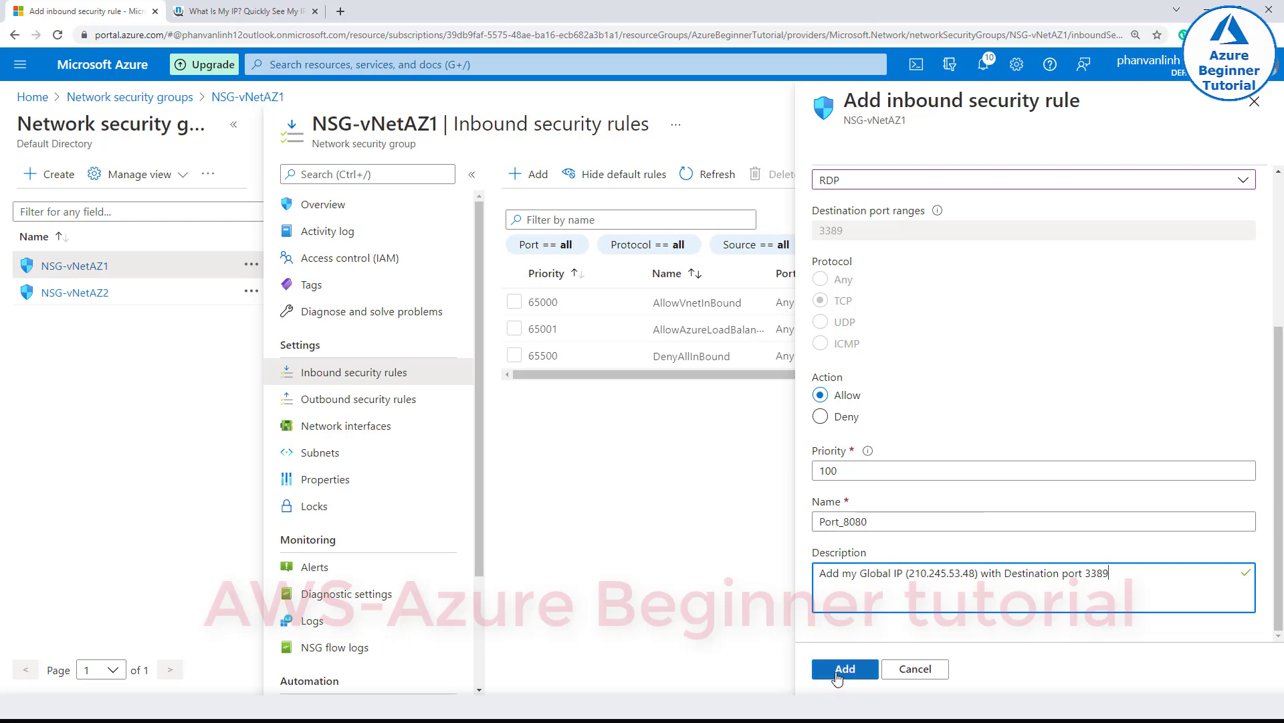
- Name the inbound security rule Allow_3389 and add it to NSG-vNetAZ1
left_click_drag(879, 520, 806, 529)
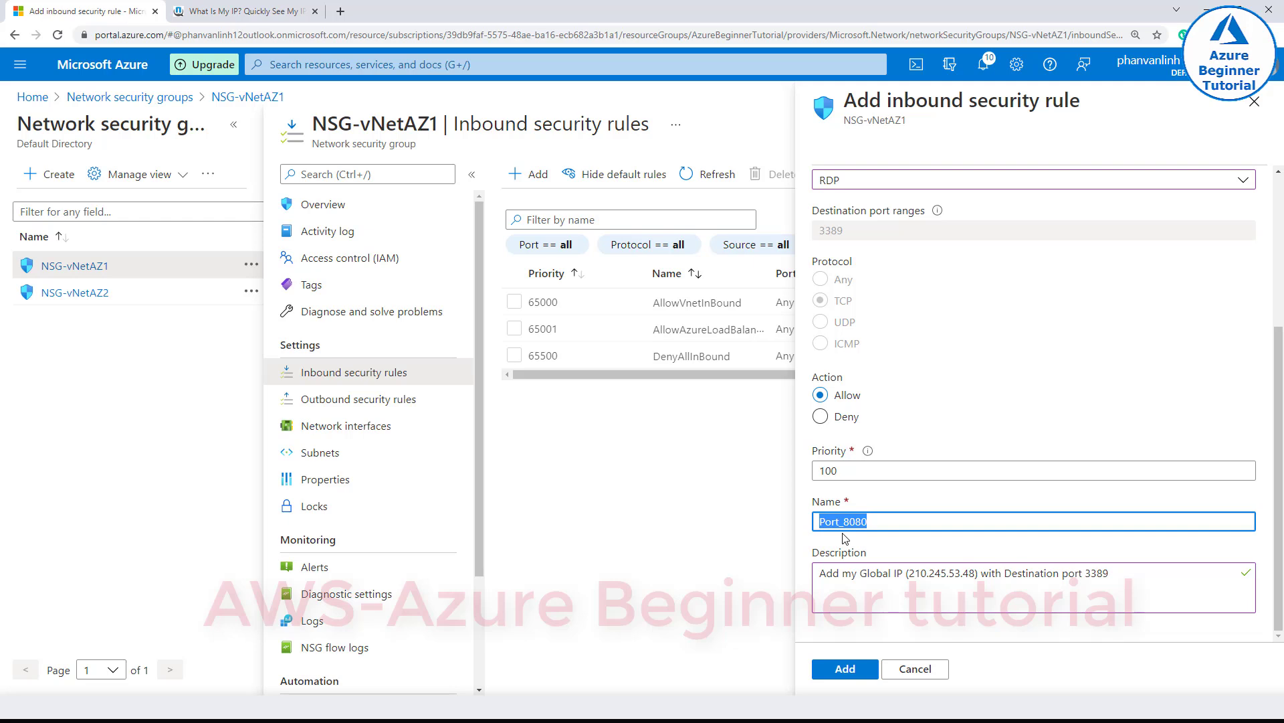
type("Allow_3389")
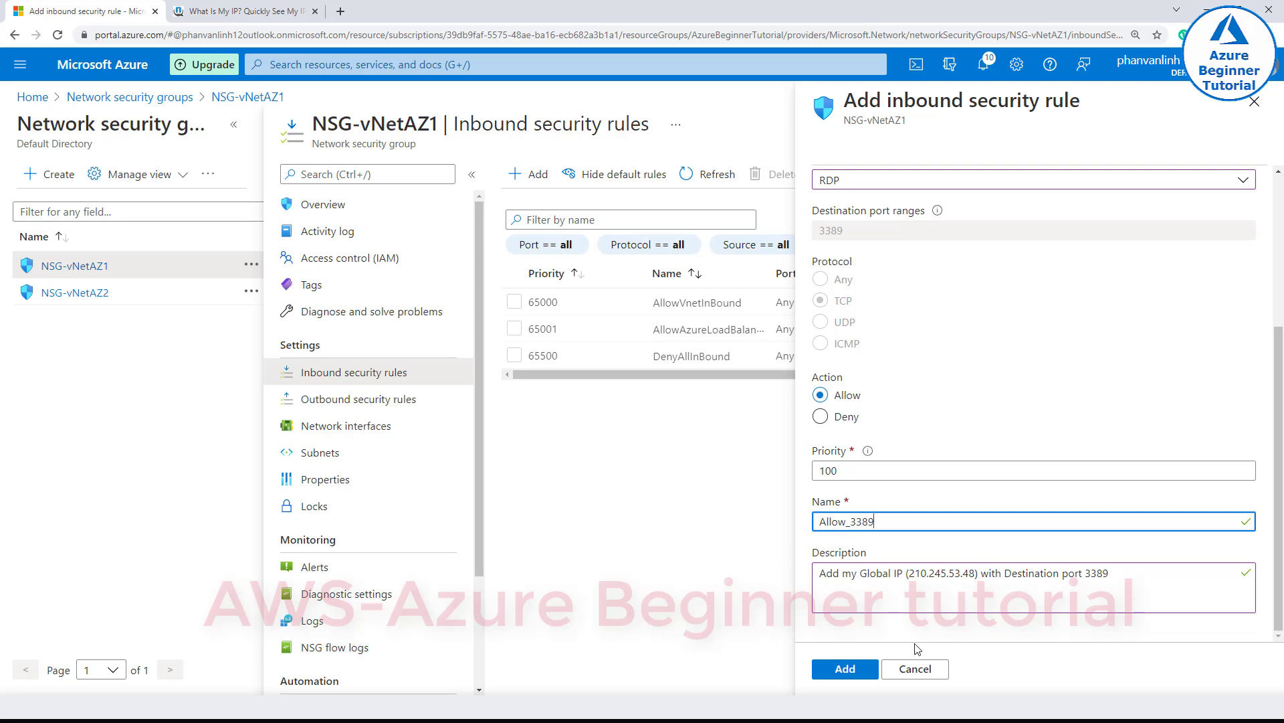
left_click(837, 667)
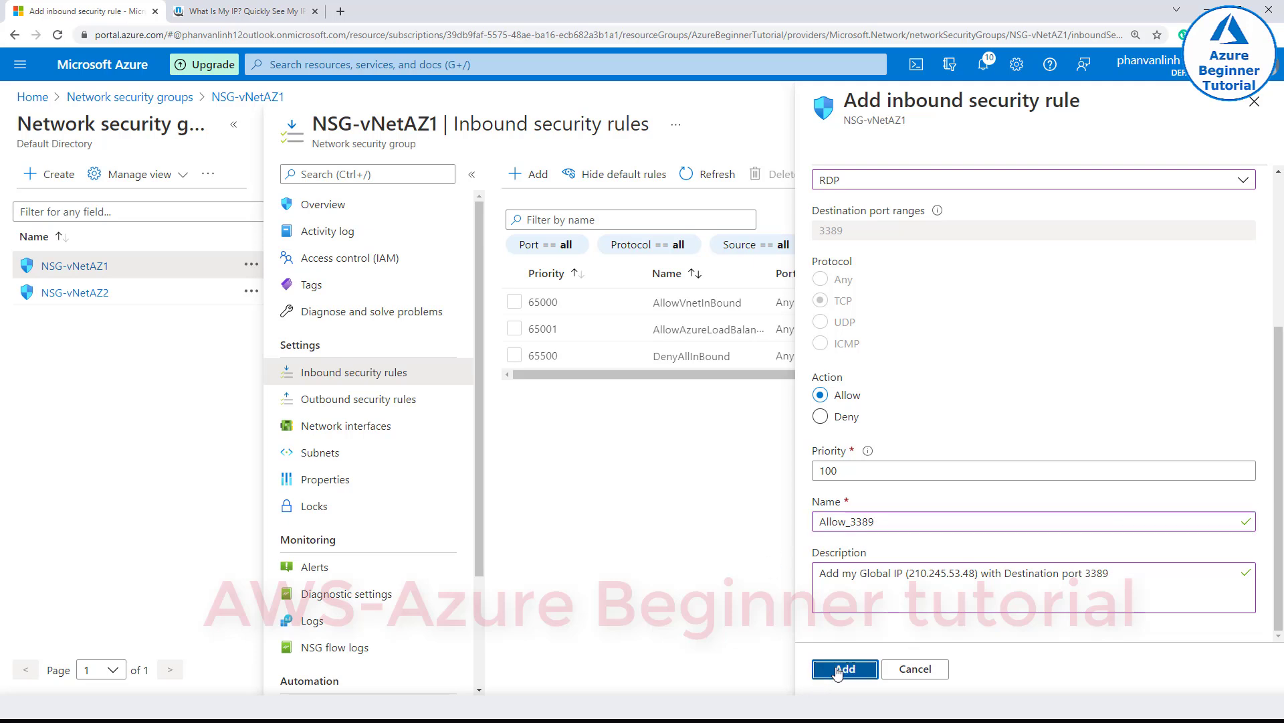
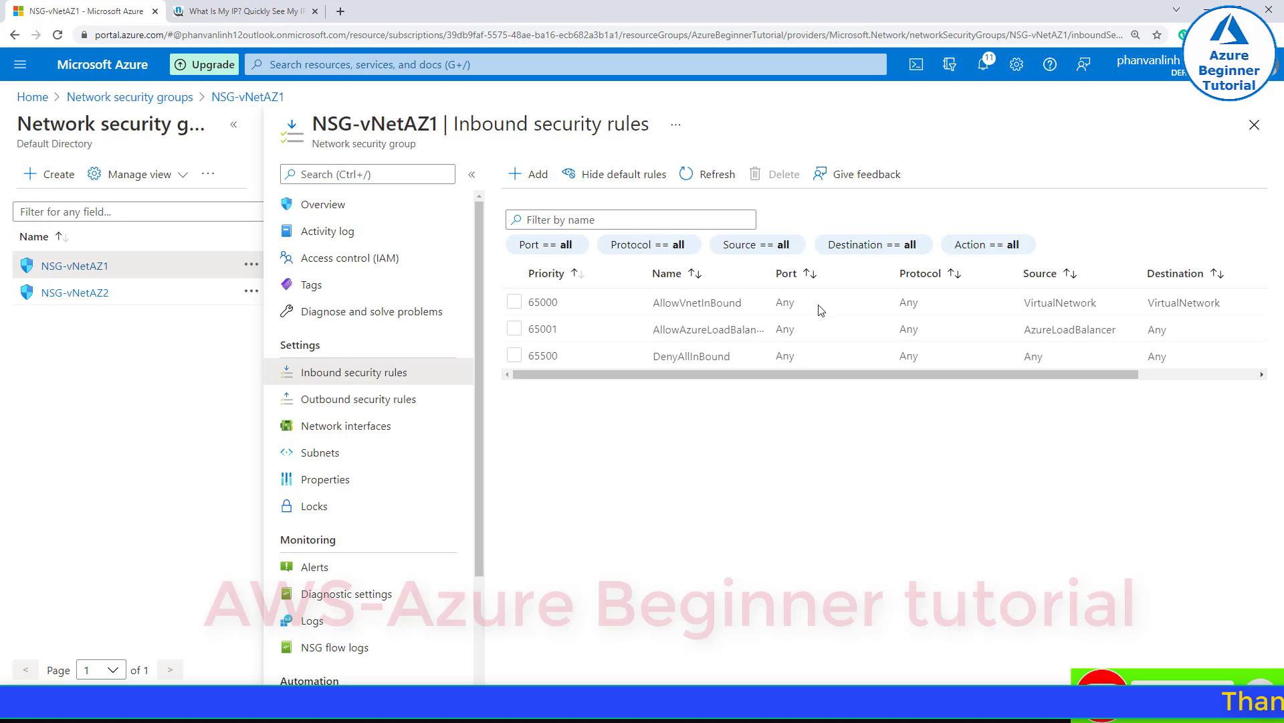
- Refresh the inbound security rules list and review the Allow_3389 rule's priority, port, source, destination and action
left_click(699, 181)
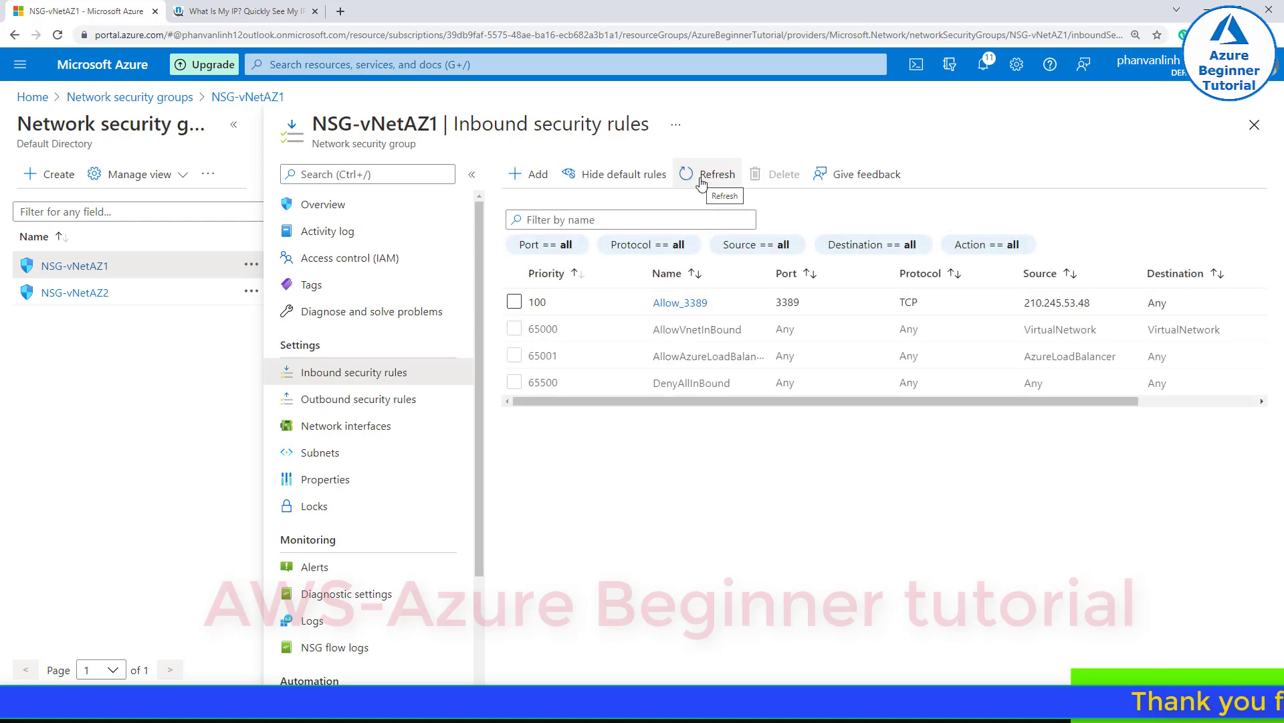
double_click(537, 302)
left_click_drag(538, 301, 810, 301)
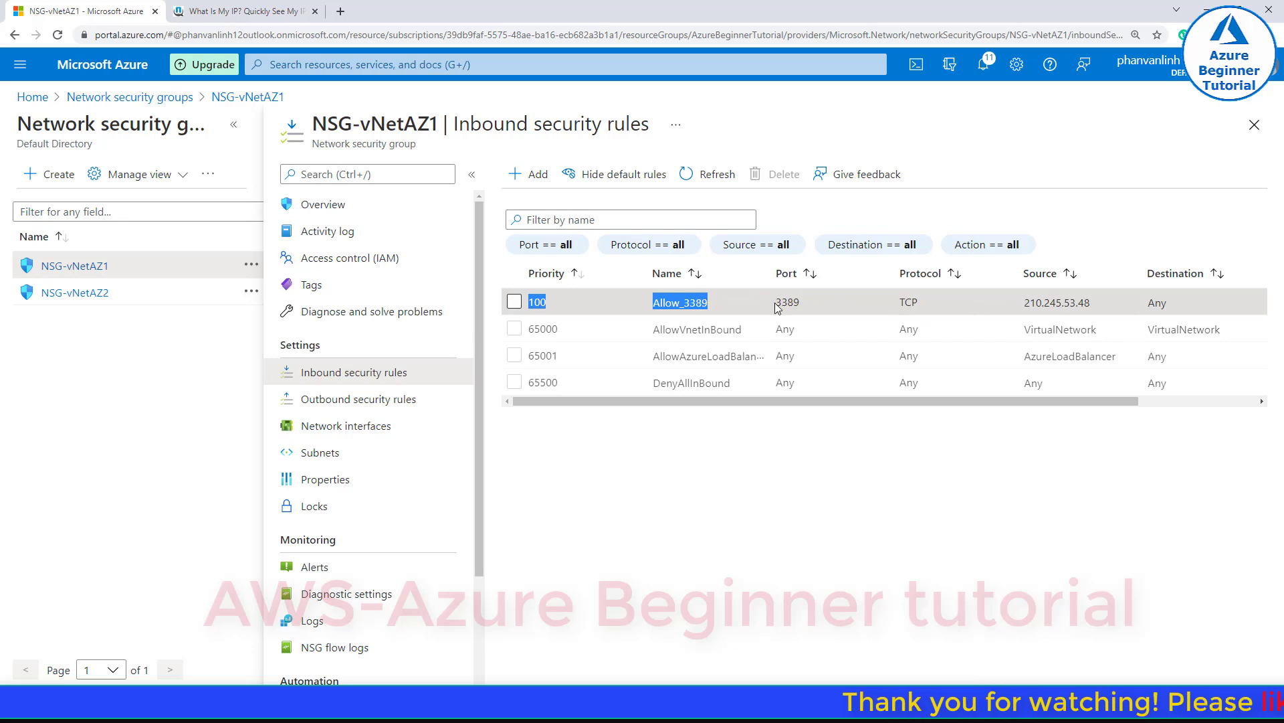
left_click_drag(1027, 303, 1093, 302)
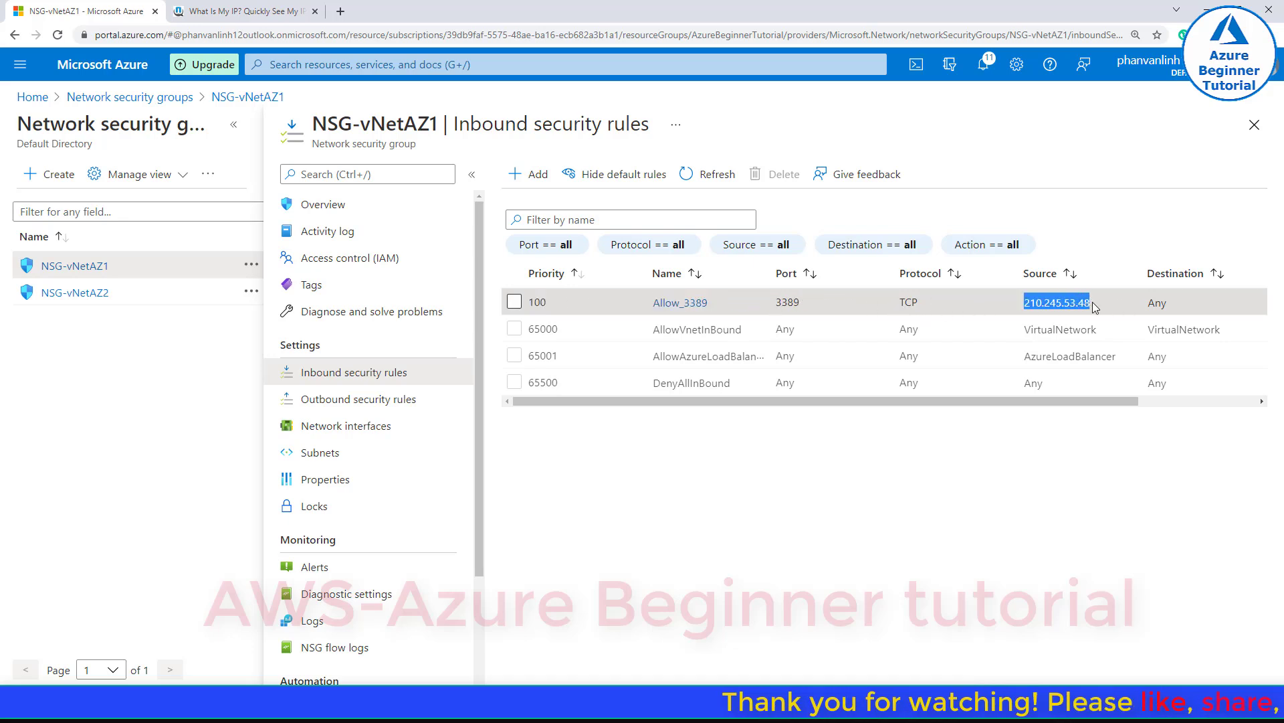
triple_click(1147, 302)
left_click(1082, 408)
left_click_drag(1081, 408, 1283, 419)
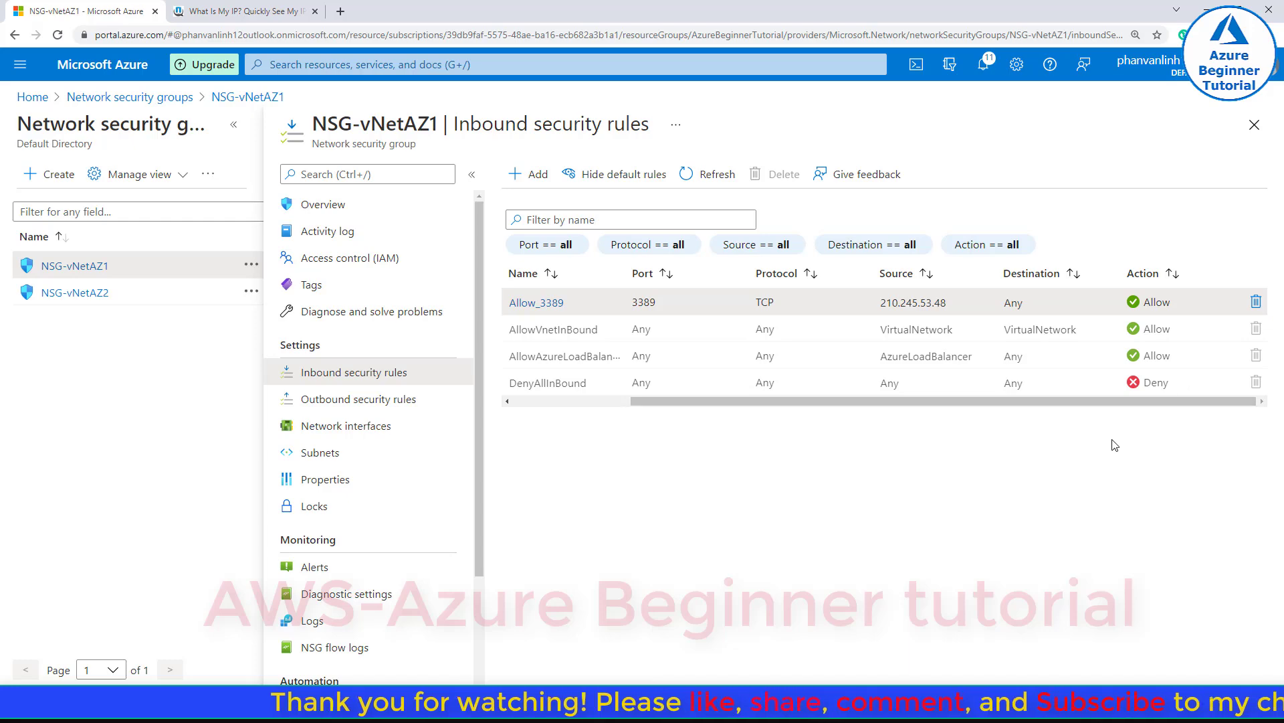
key("ctrl+minus")
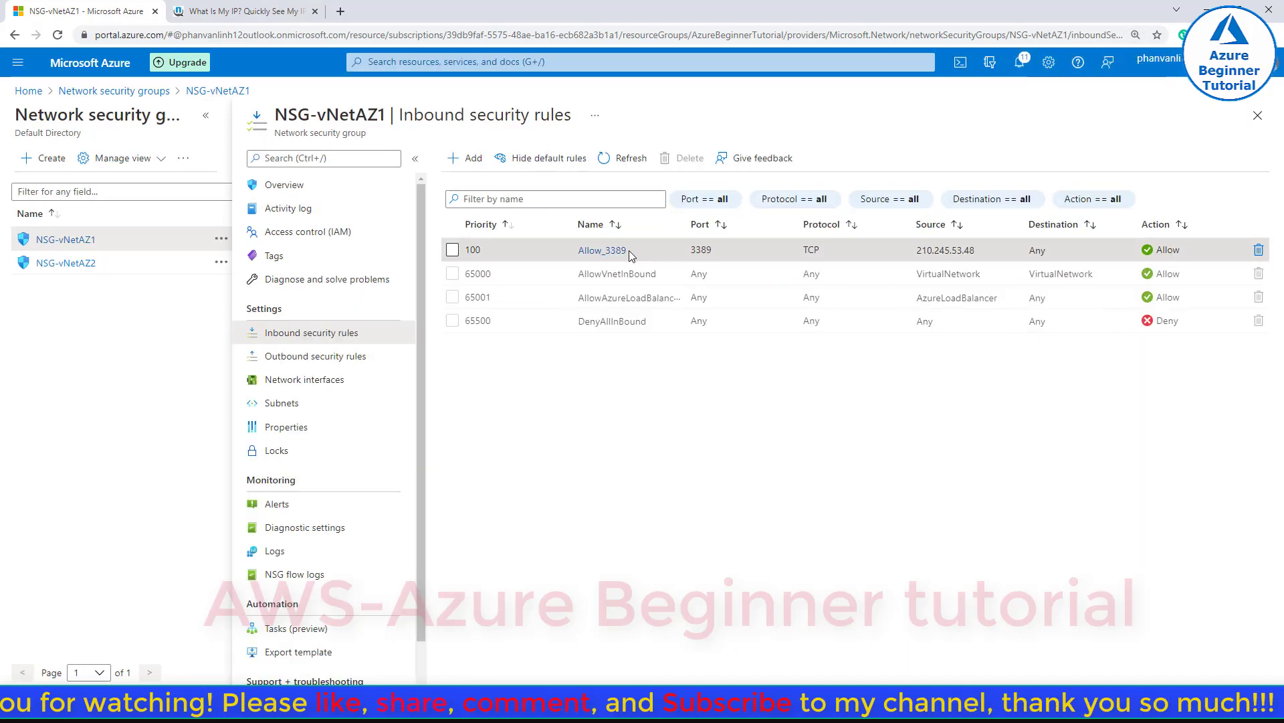
- Switch to the Notepad notes and append "-> OK" to the inbound Global IP item for destination port 3389
key("alt+Tab")
left_click(977, 528)
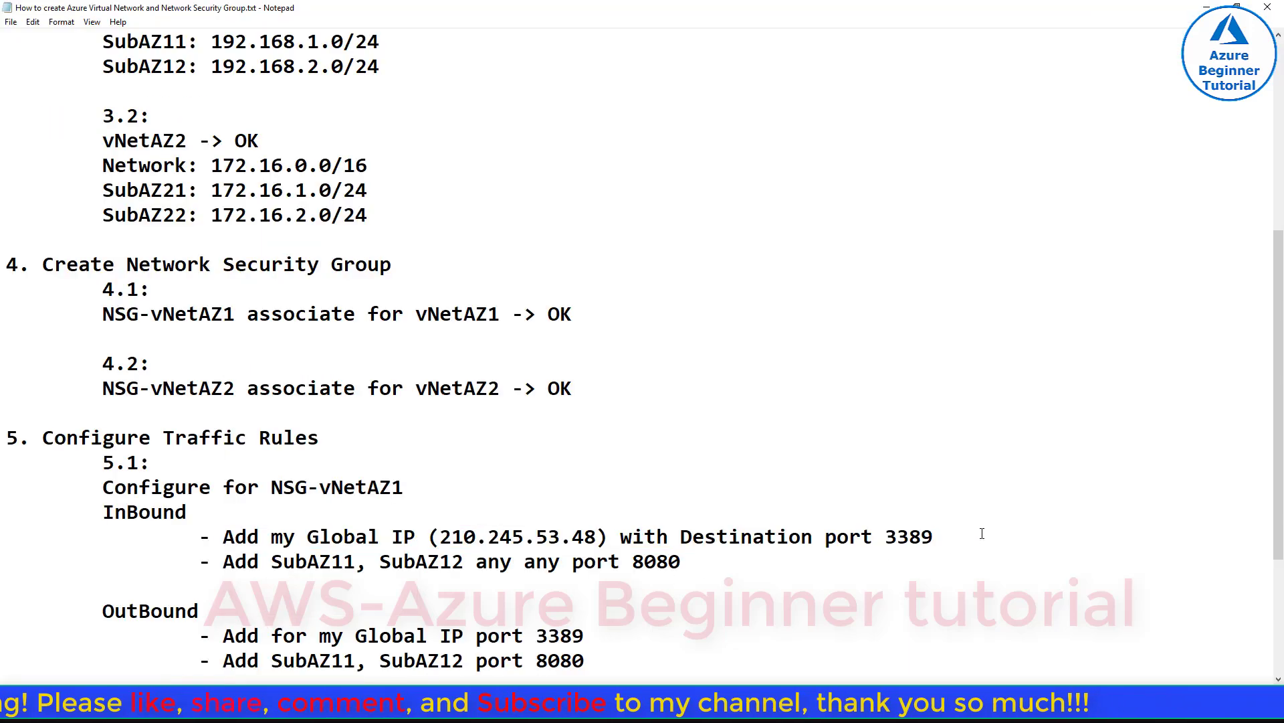
type("-> O")
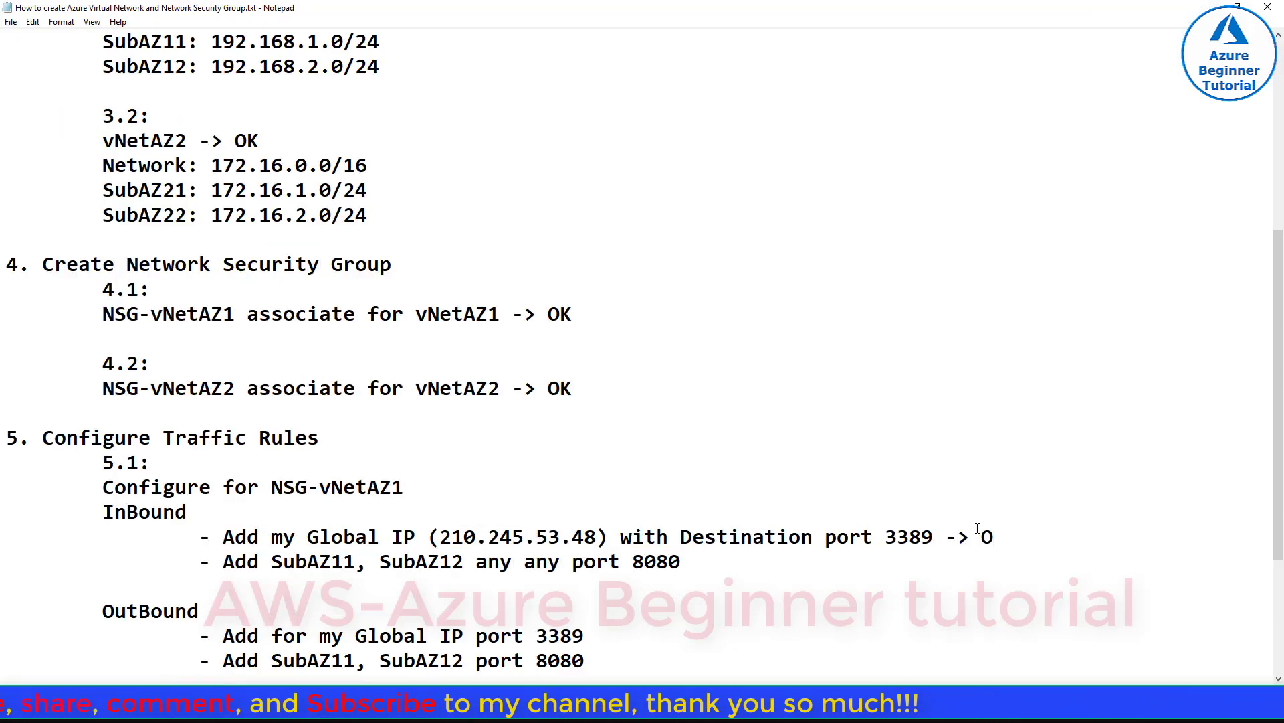
type("K")
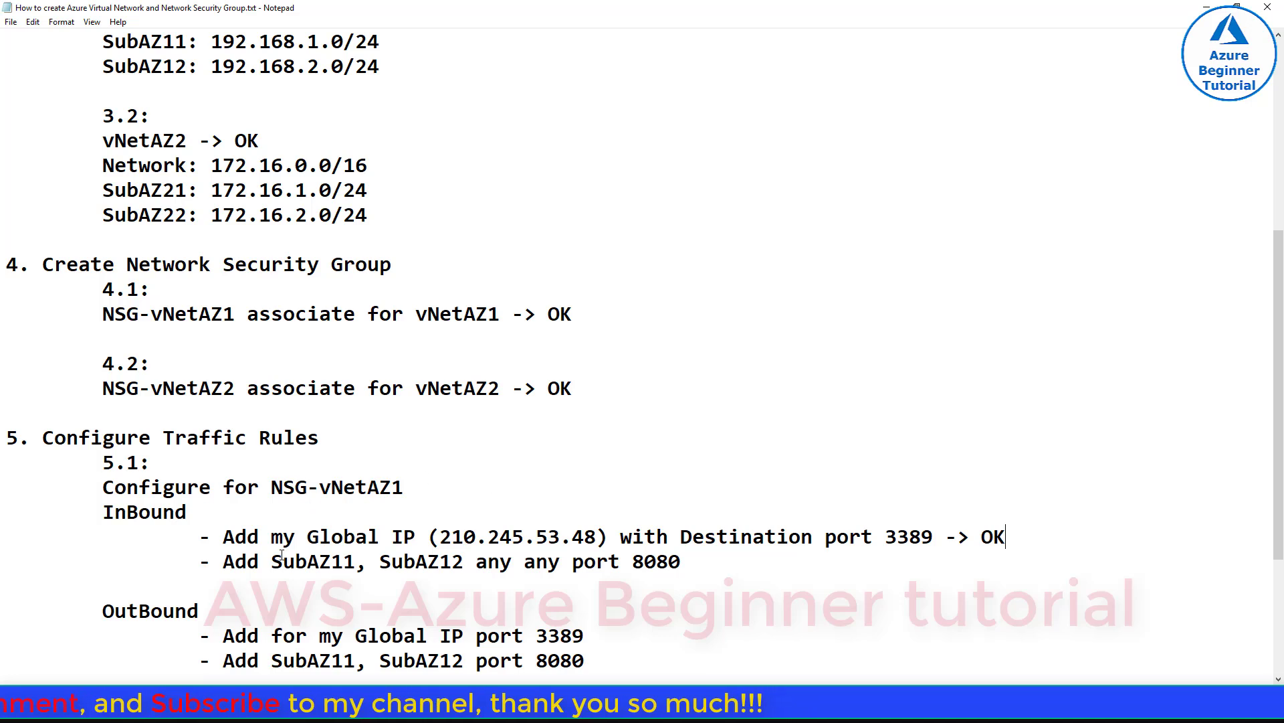
left_click_drag(224, 562, 683, 562)
left_click(682, 562)
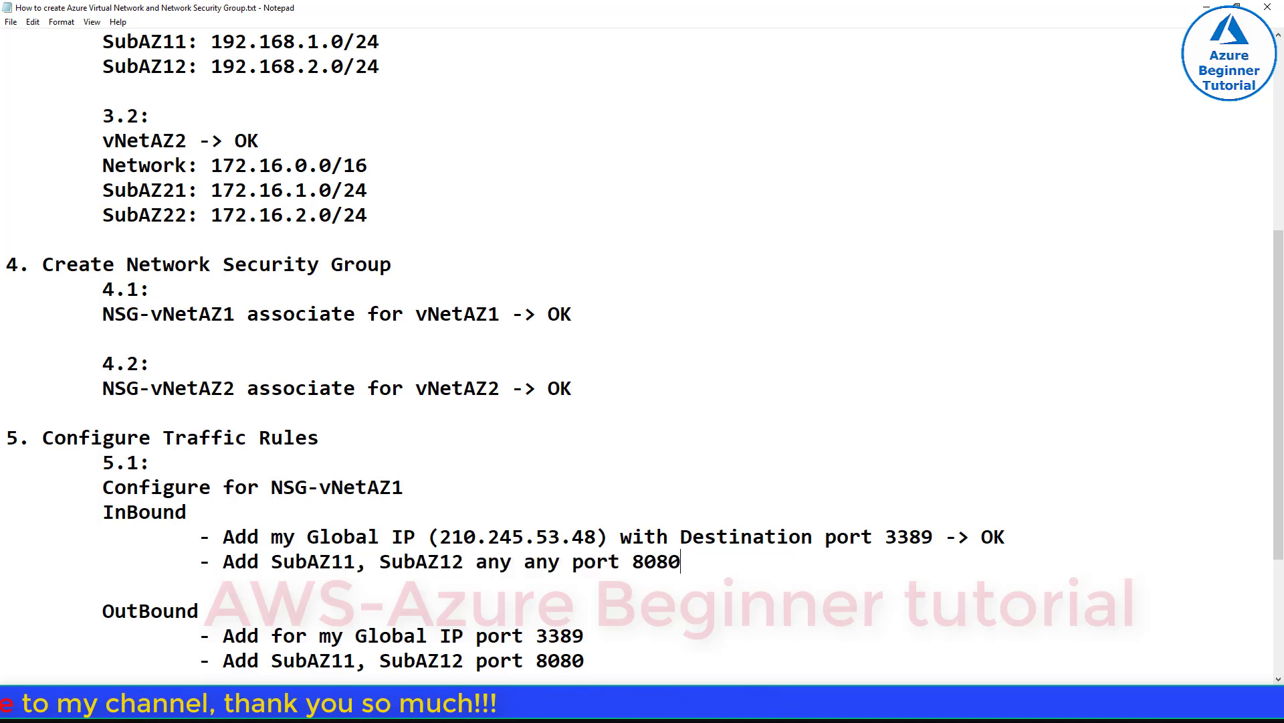
- Return to the Azure portal and start a new inbound security rule for NSG-vNetAZ1 with IP Addresses as its source
left_click(542, 709)
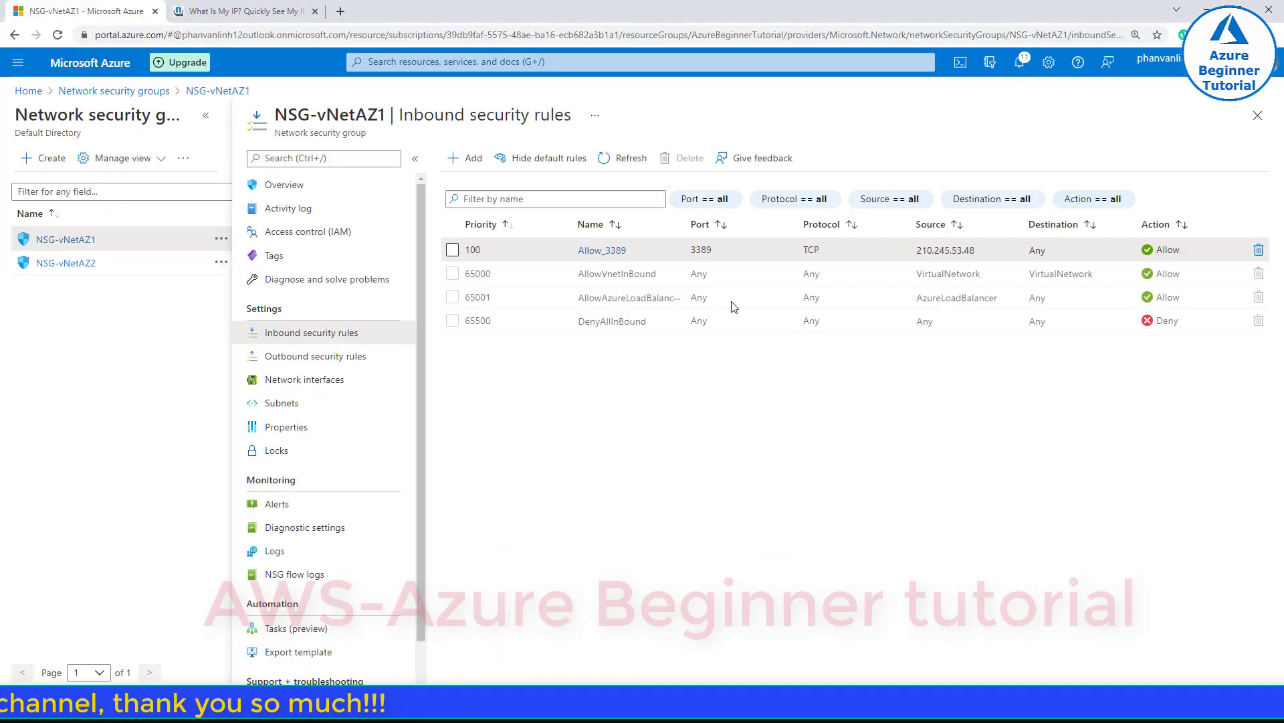
left_click(467, 159)
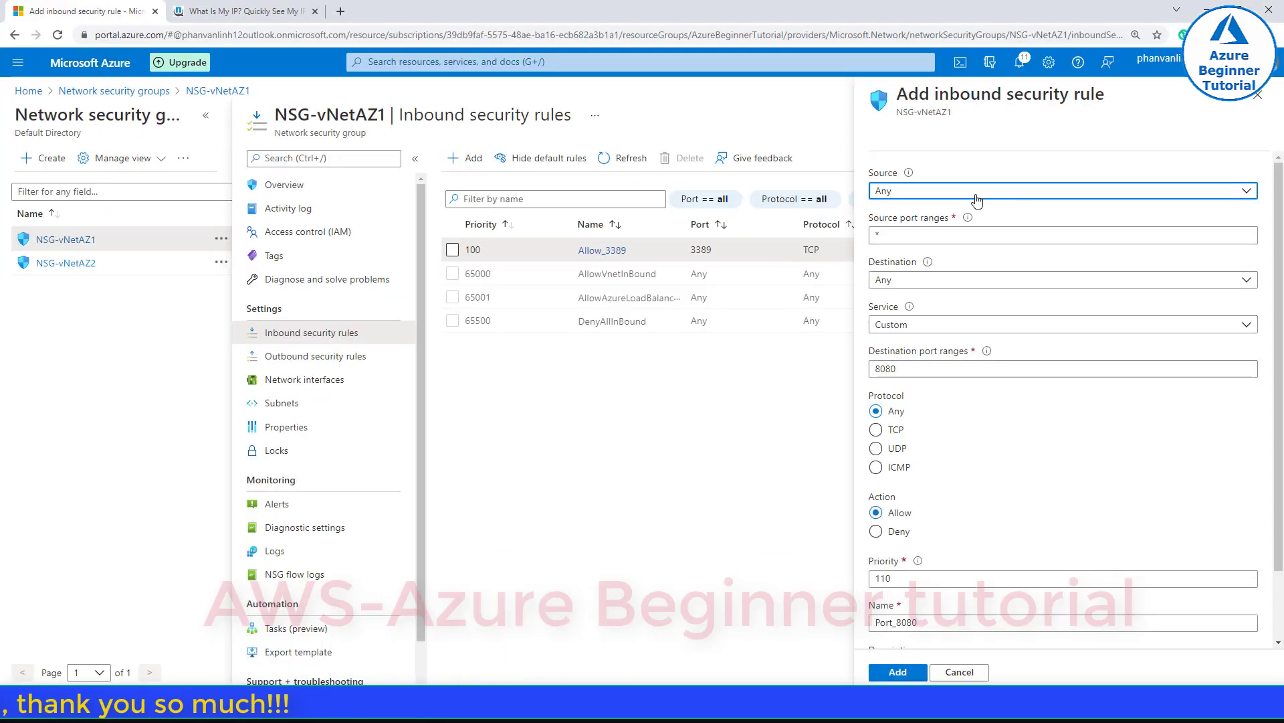
left_click(927, 195)
left_click(929, 241)
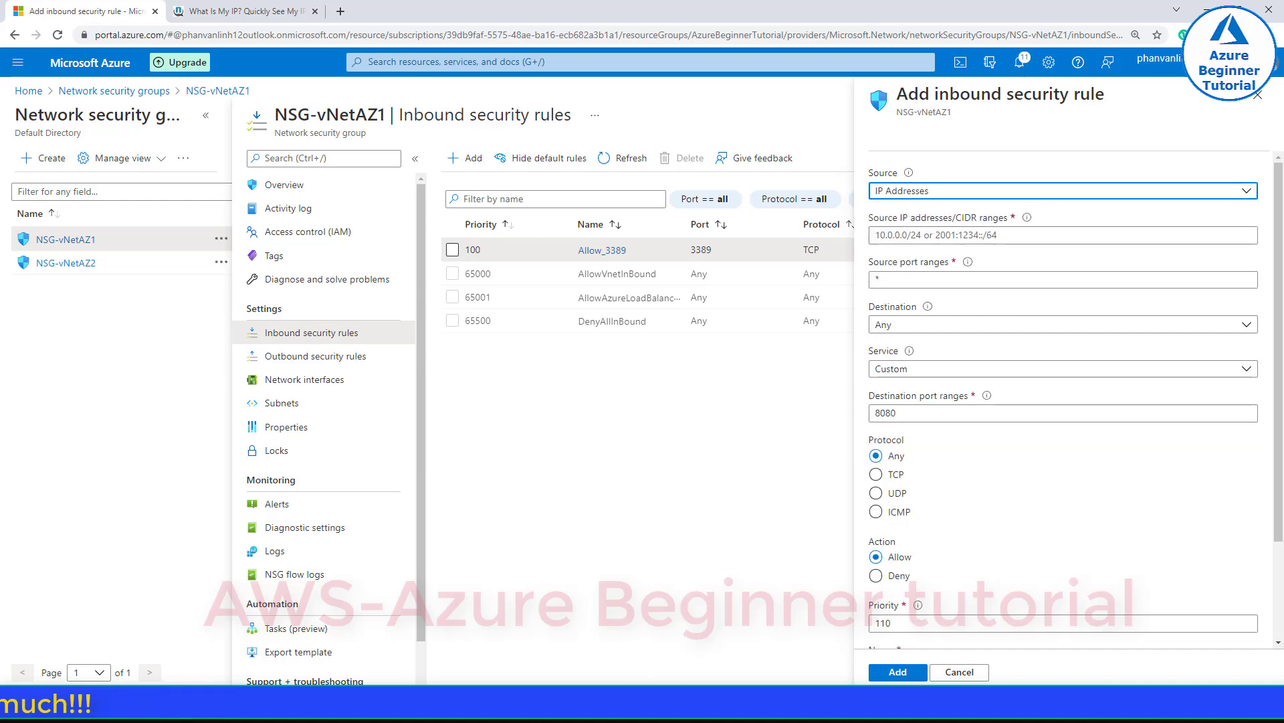
- Look up SubAZ11's range in the Notepad notes, read the source field help, and set the rule's source range to 192.168.1.0/24
key("alt+Tab")
scroll(285, 292, "up", 2)
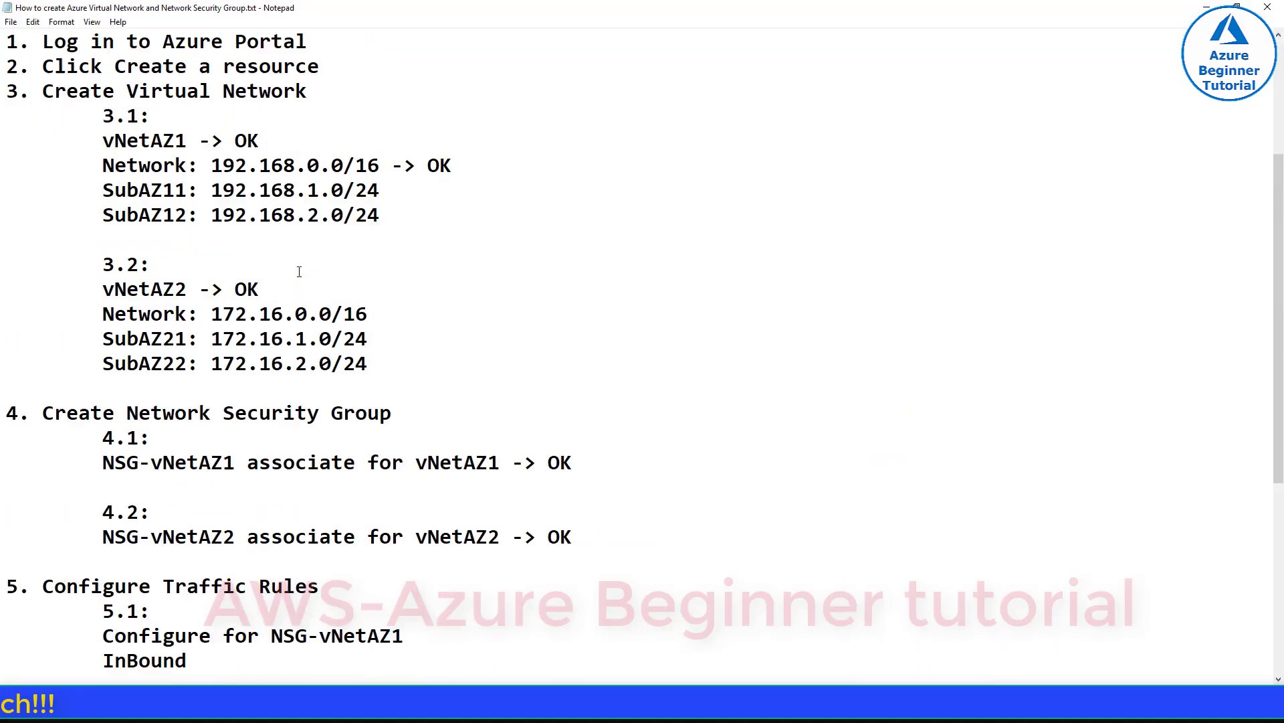
left_click_drag(211, 190, 380, 190)
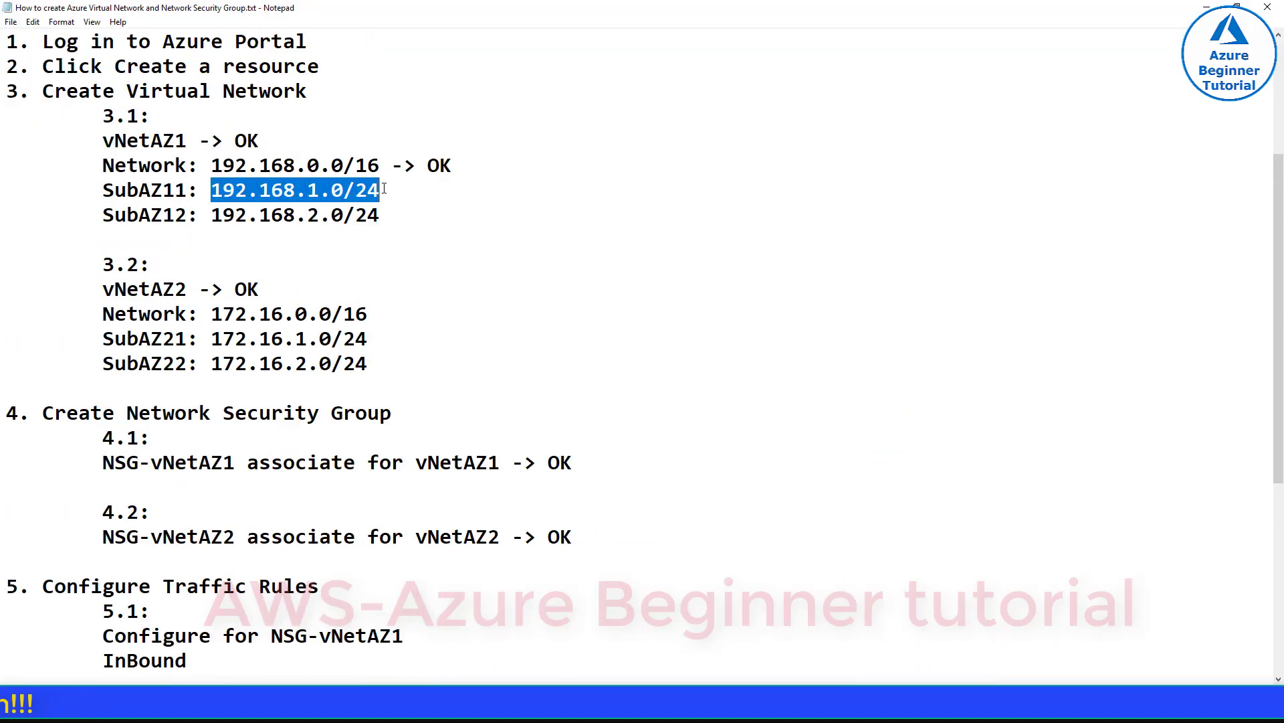
key("alt+Tab")
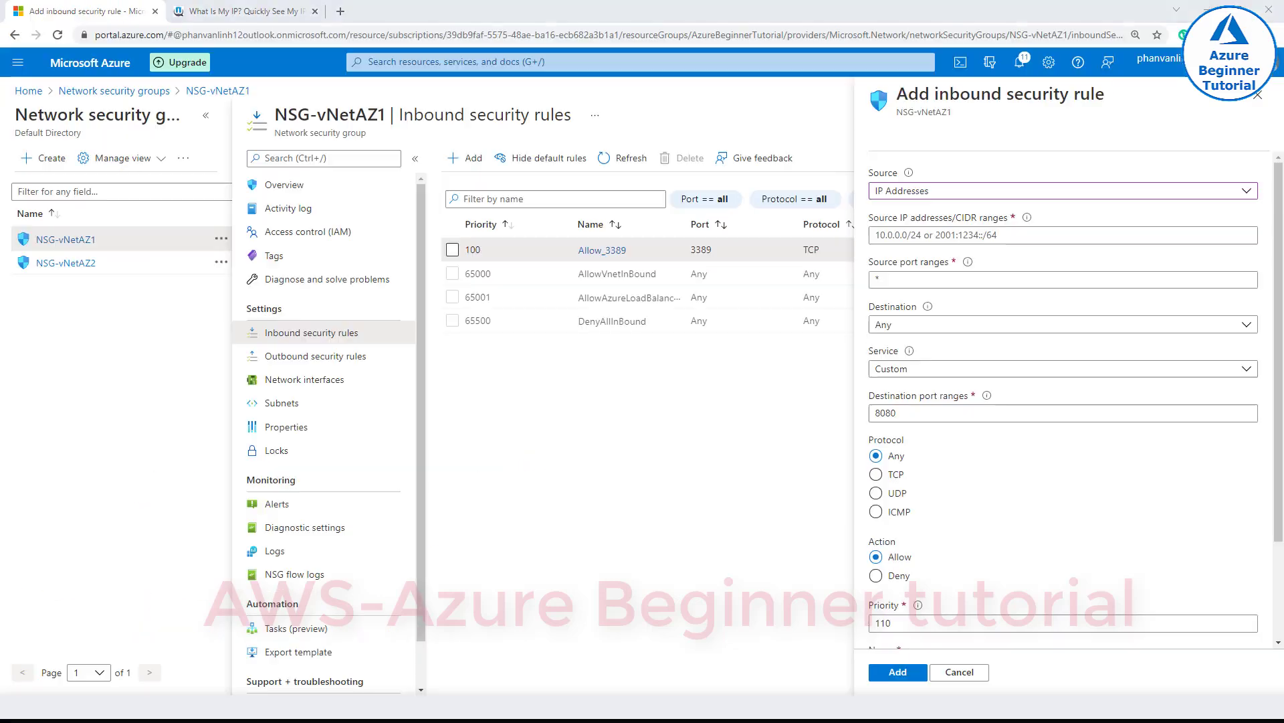
left_click(952, 195)
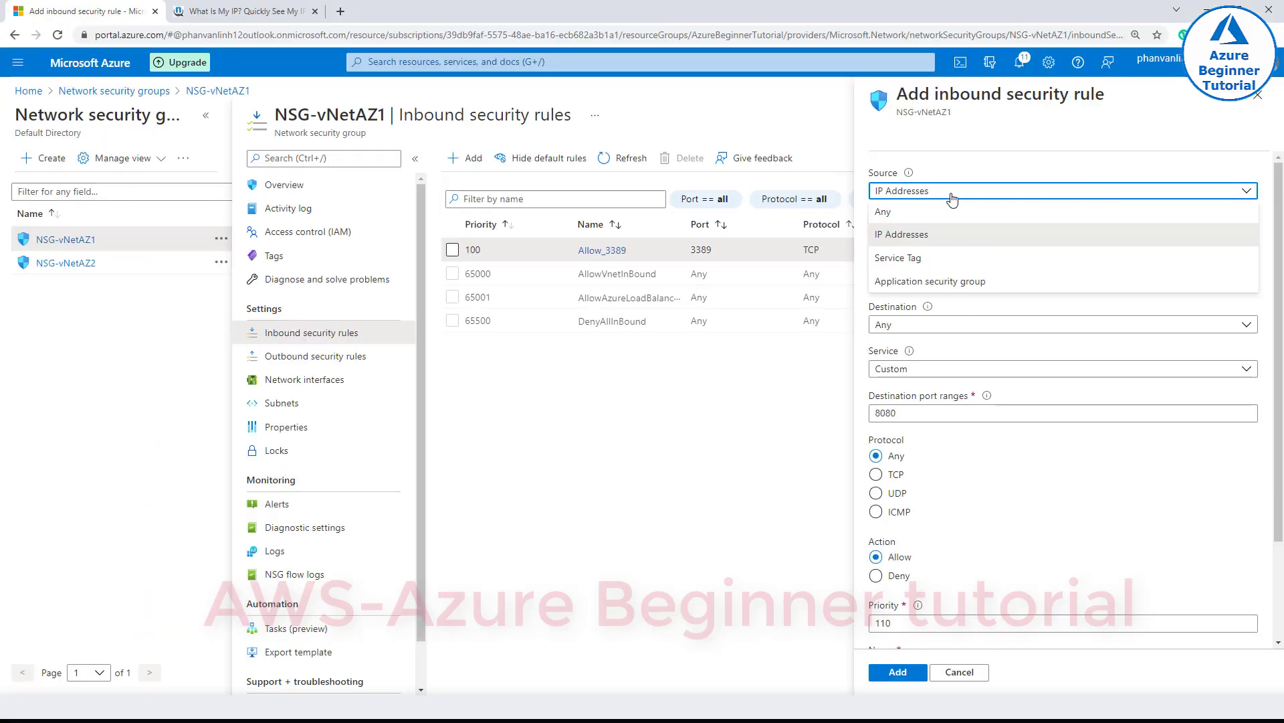
left_click(910, 177)
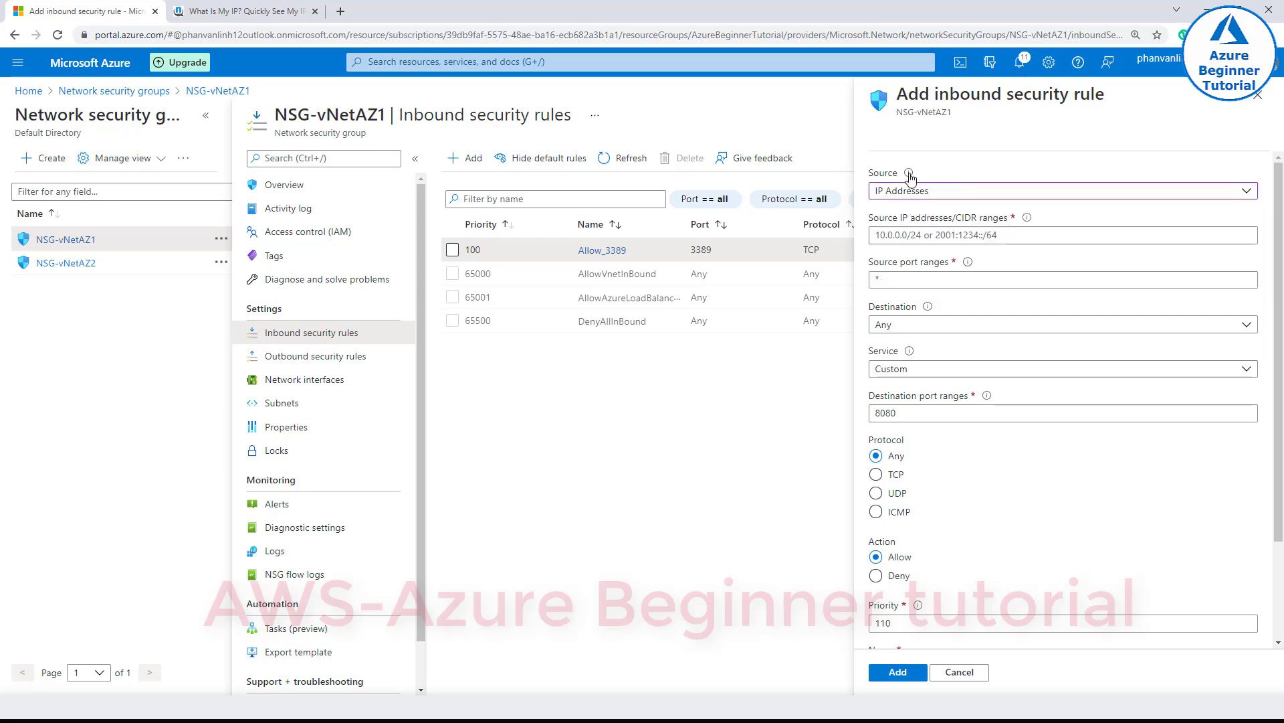
mouse_move(909, 177)
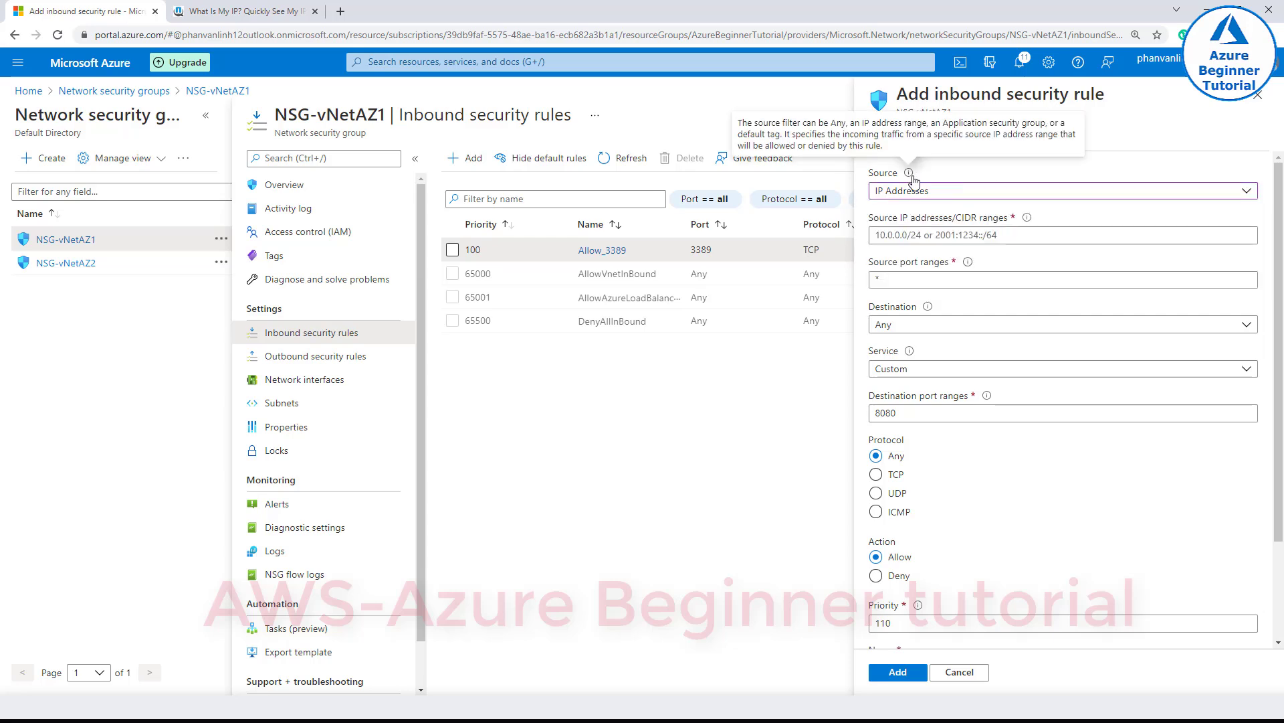
mouse_move(1027, 218)
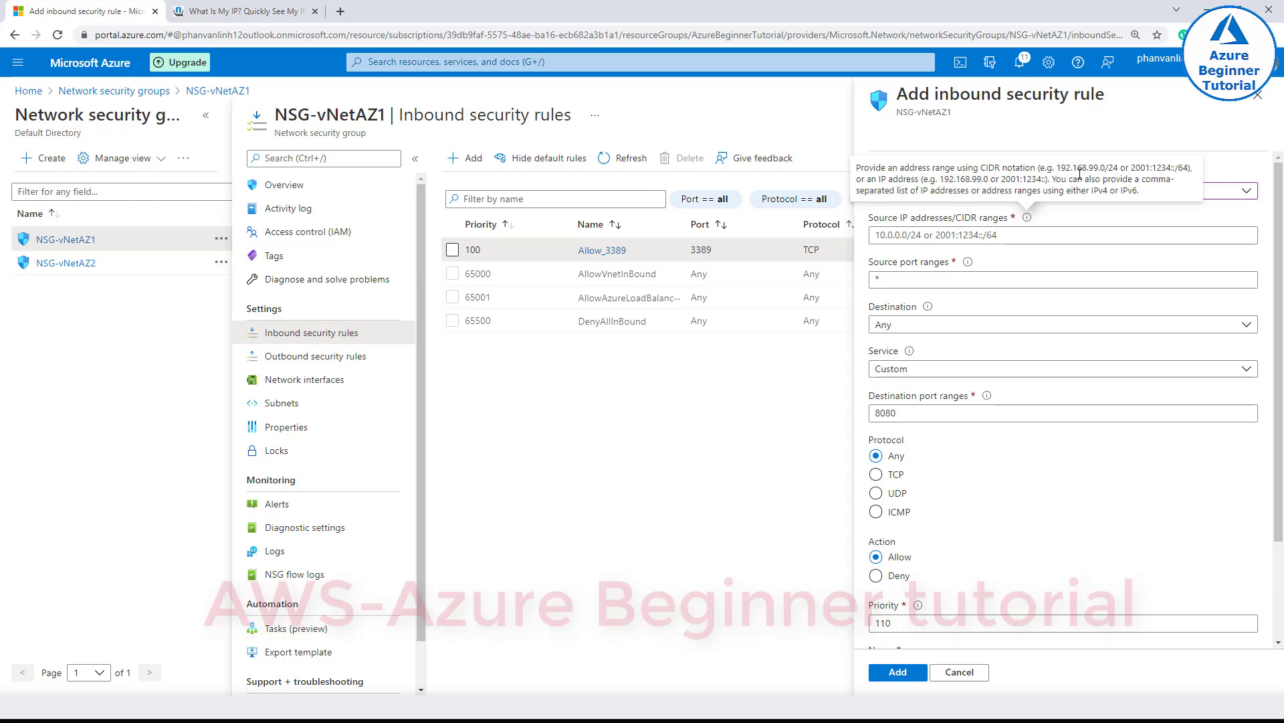
left_click_drag(1052, 172, 1118, 169)
left_click(992, 234)
type("192.168.1.0/24")
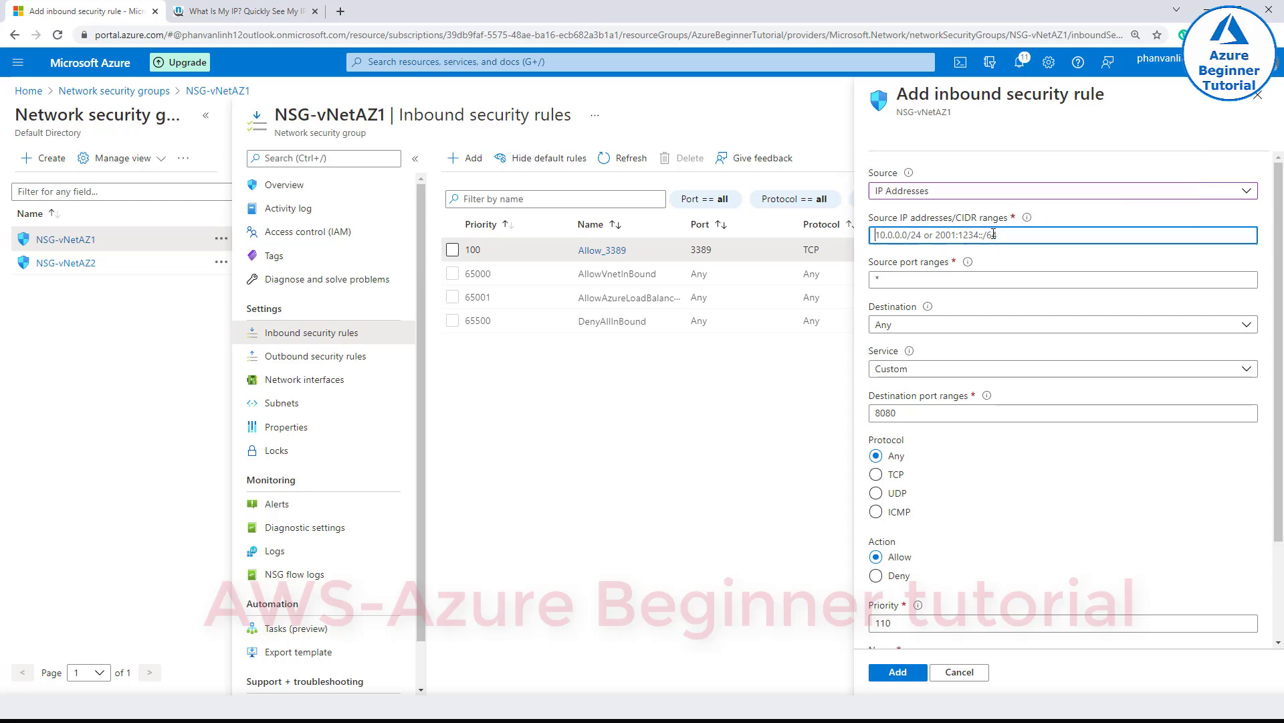
- Check the source port, destination and destination port settings, keeping *, Any and 8080, and set the rule's protocol to TCP
left_click(970, 281)
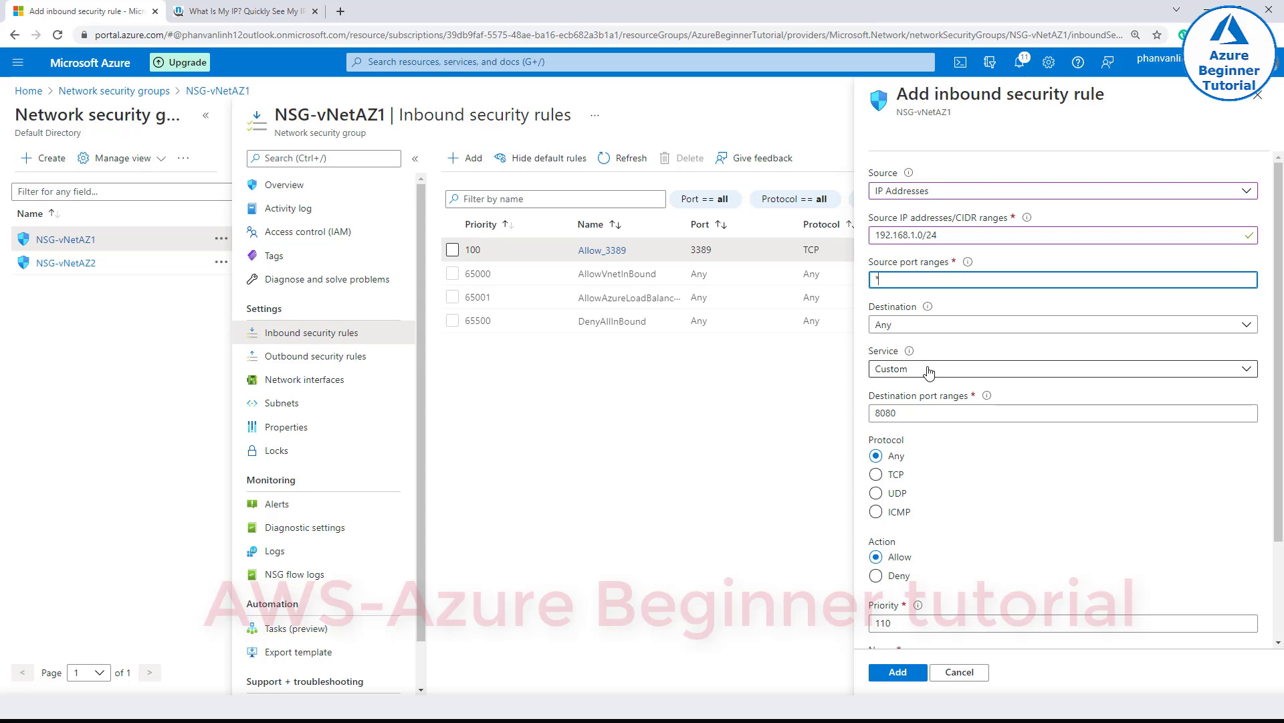
left_click(918, 409)
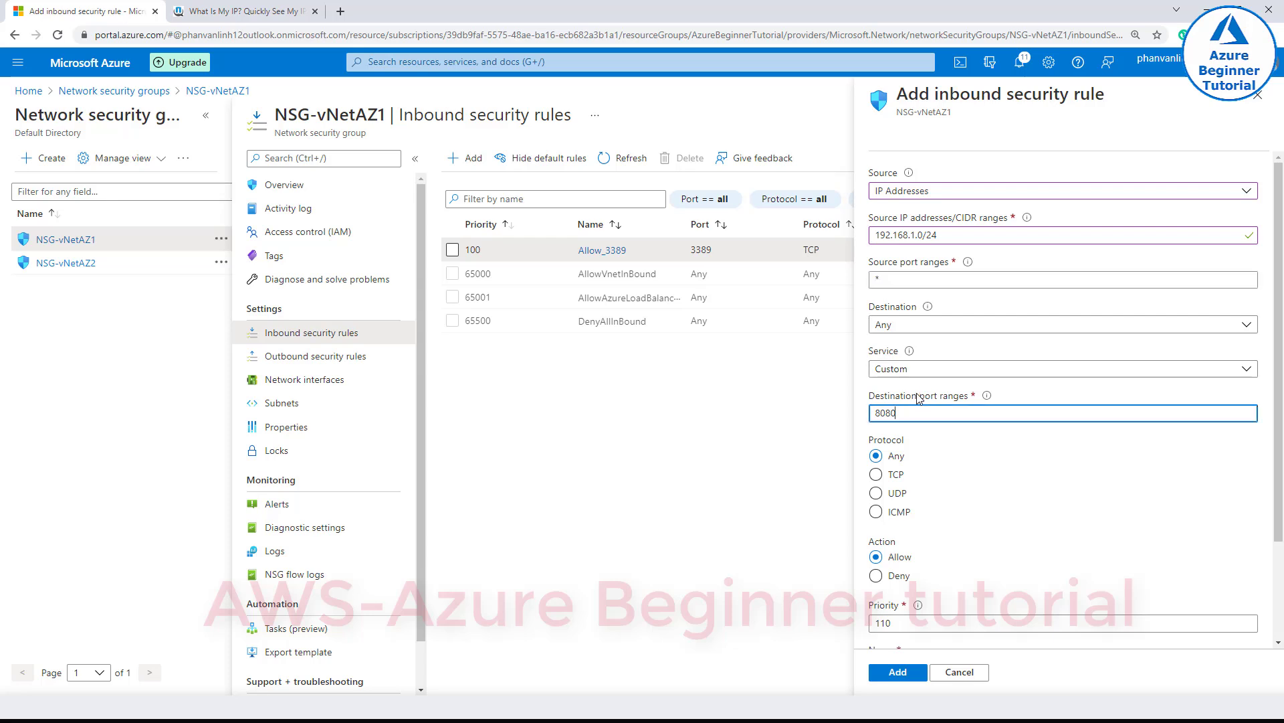
double_click(913, 412)
left_click(920, 279)
left_click(887, 325)
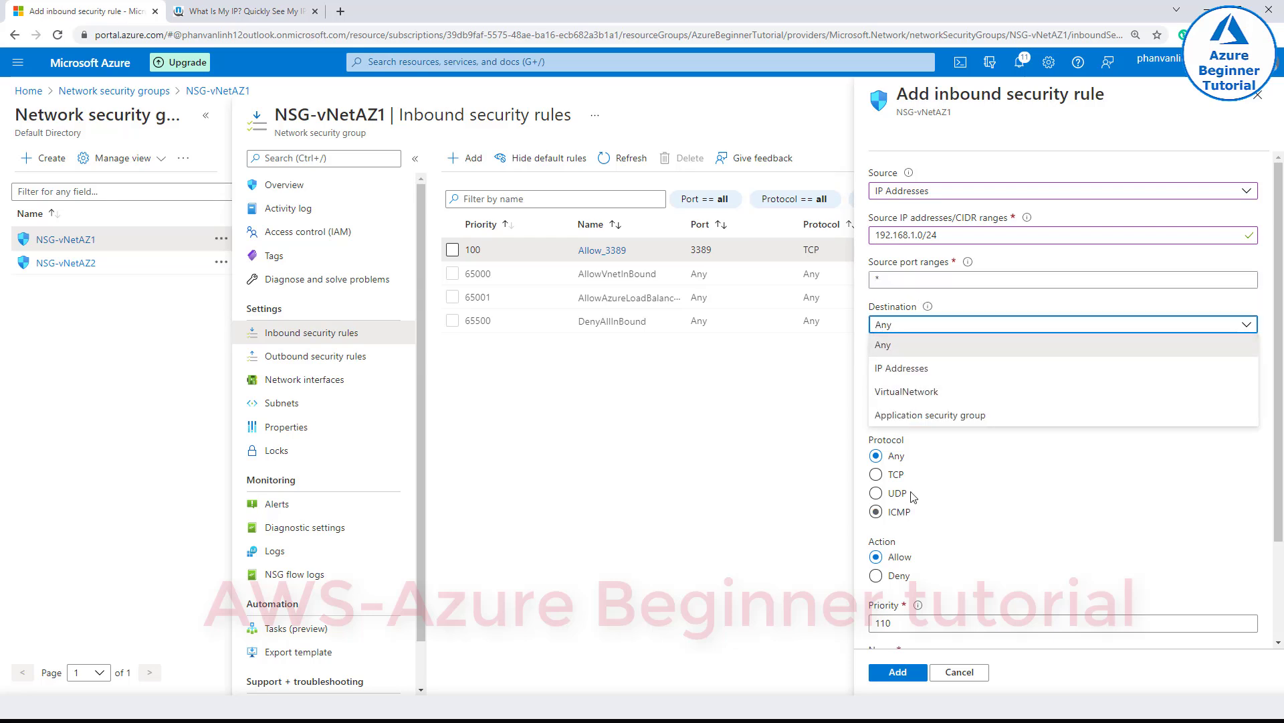
left_click(943, 437)
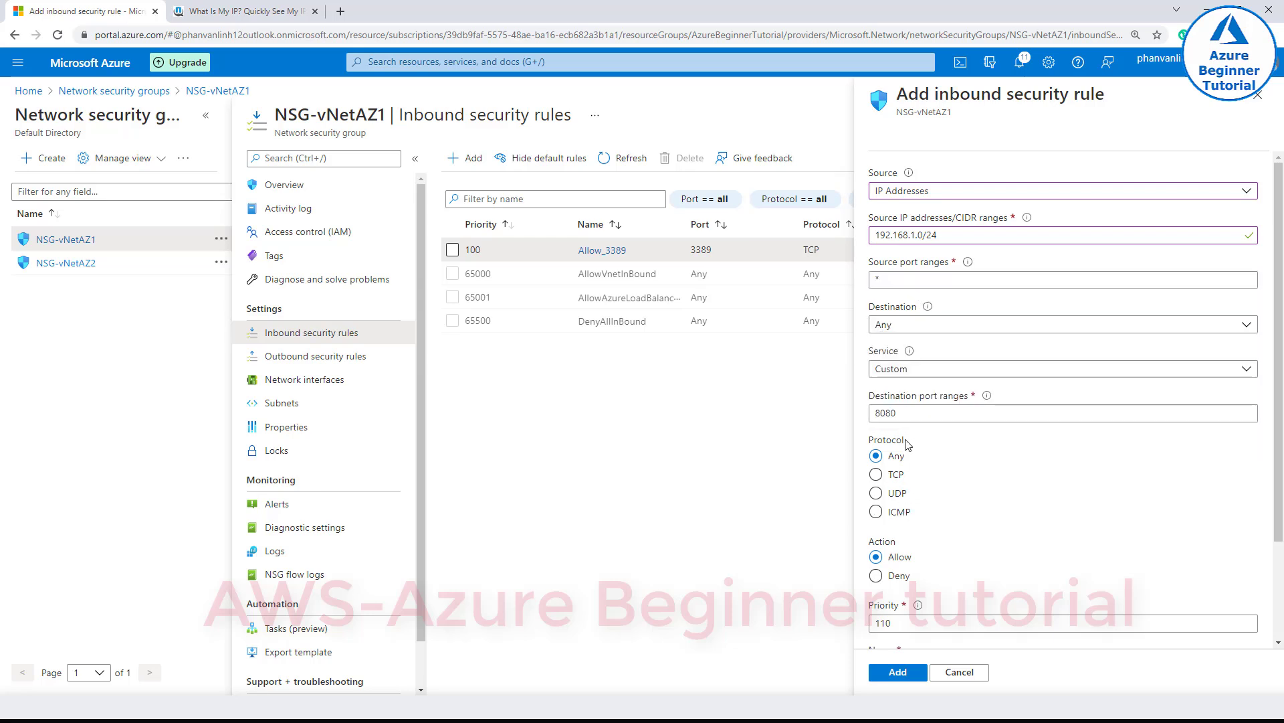
left_click(878, 475)
- Set the new inbound rule's priority to 200 and read the help text for the Priority field
scroll(941, 534, "down", 2)
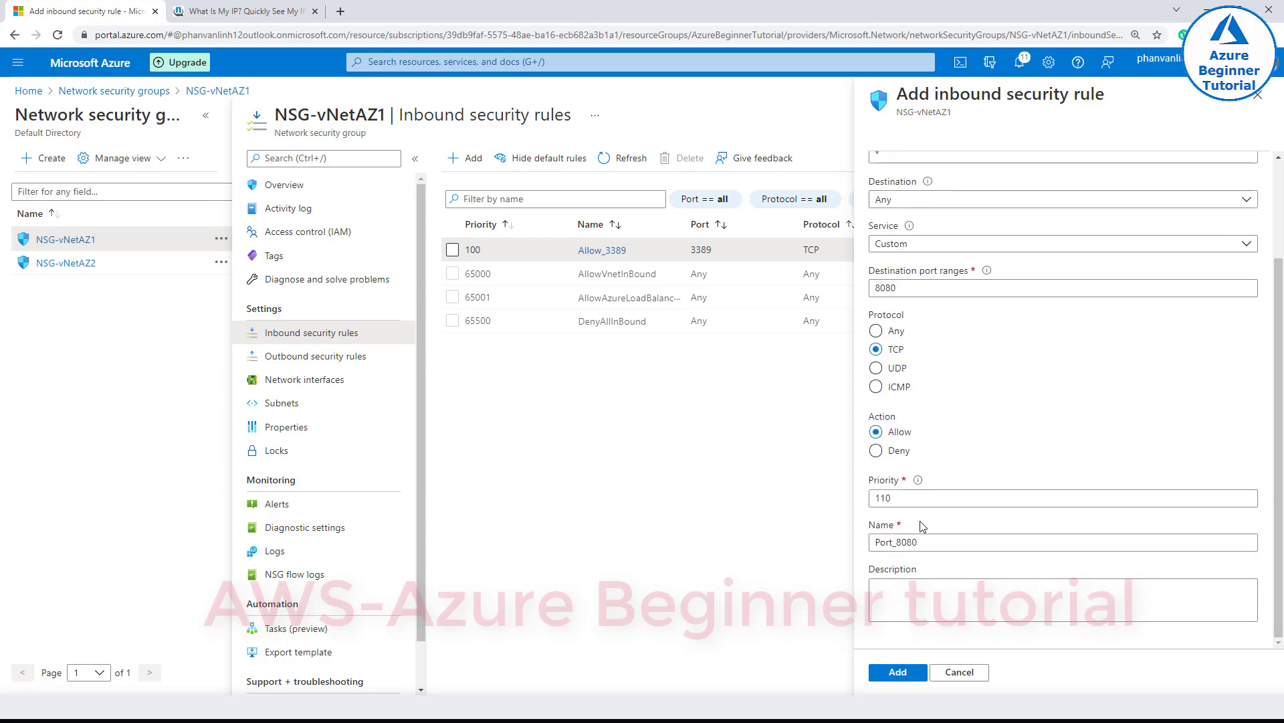
double_click(876, 498)
type("200")
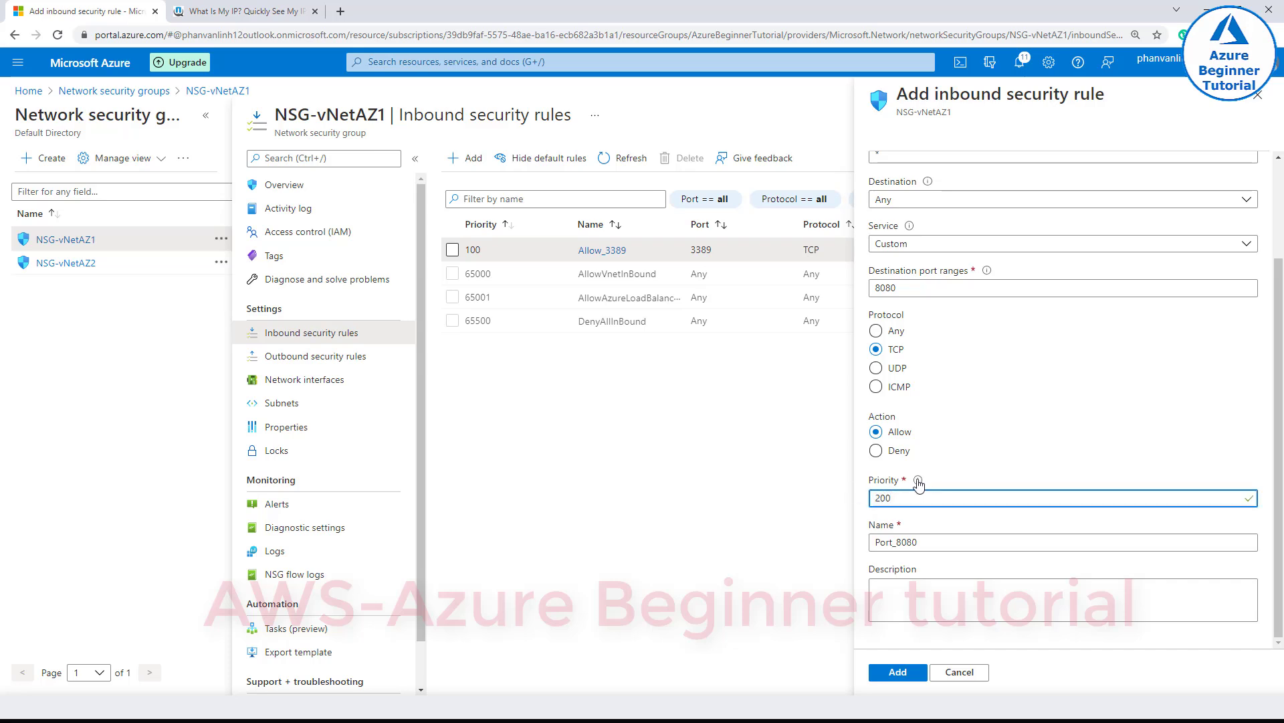
mouse_move(923, 481)
left_click_drag(911, 445, 965, 445)
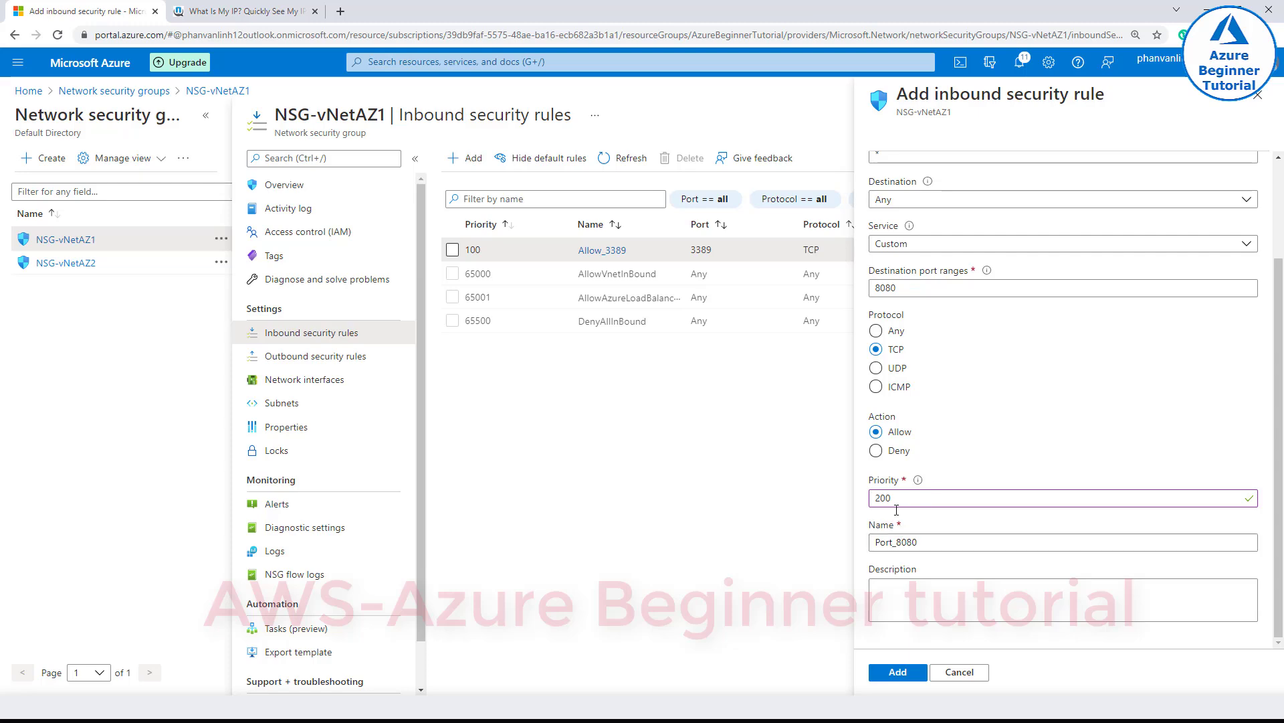
- Name the rule SubAZ11_Port_8080 by prefixing its default name with the subnet name copied from the Notepad notes
key("alt+Tab")
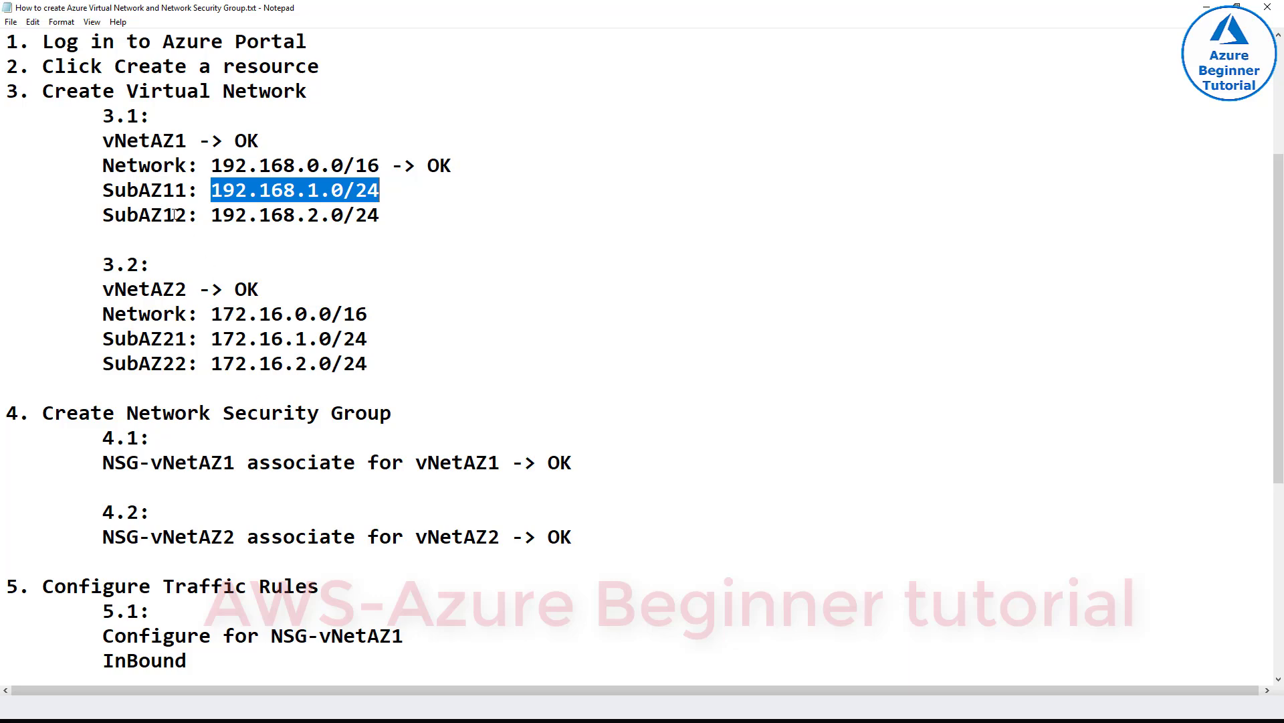
left_click_drag(188, 190, 102, 190)
key("ctrl+c")
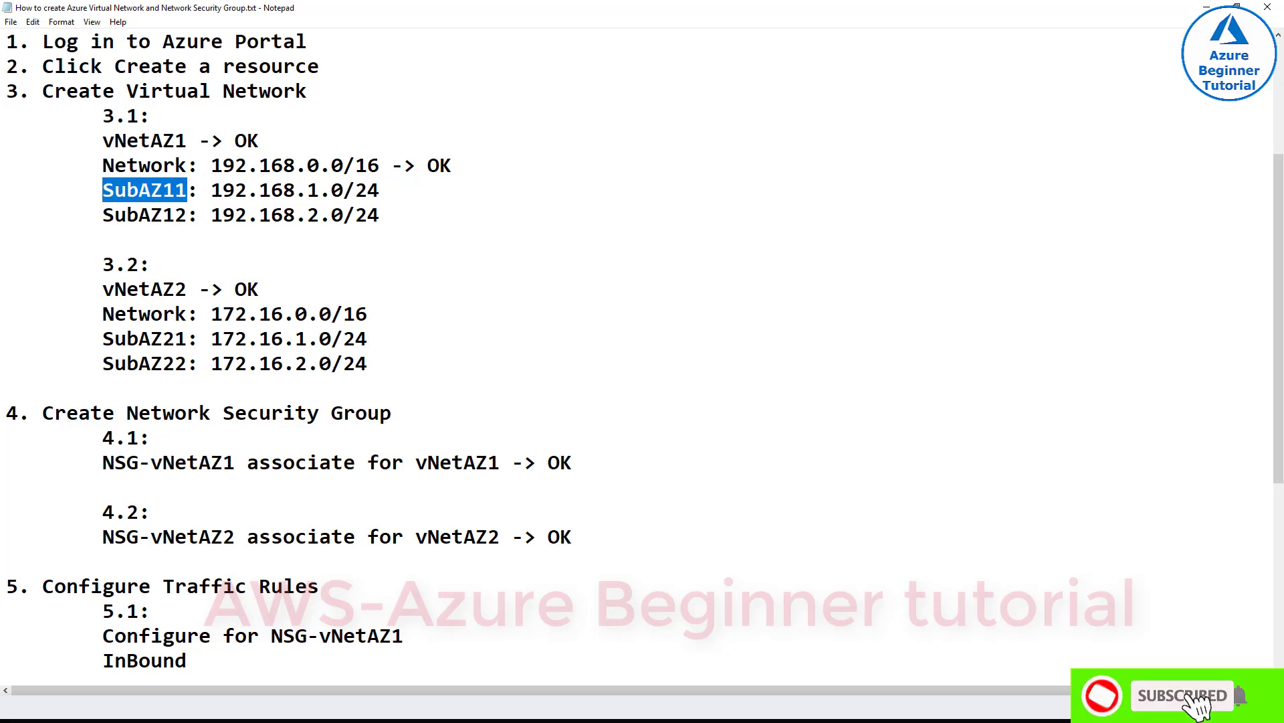
key("alt+Tab")
left_click(887, 542)
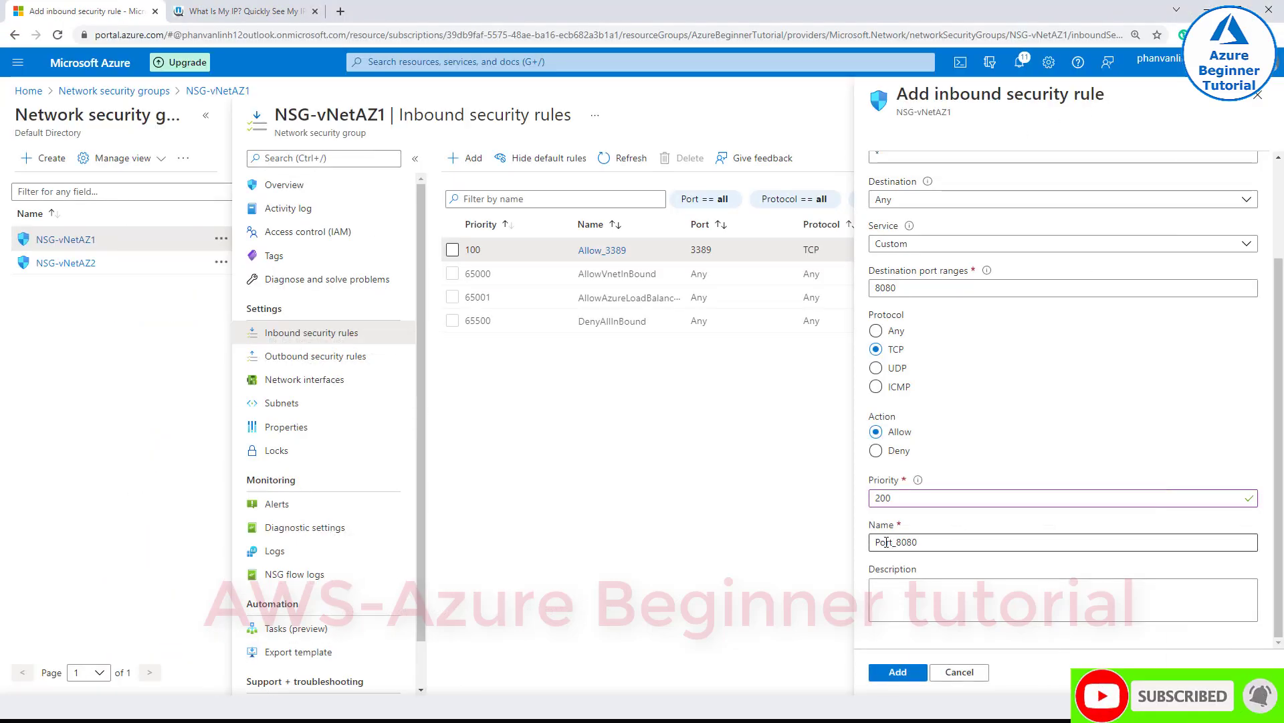
left_click(879, 542)
key("ctrl+v")
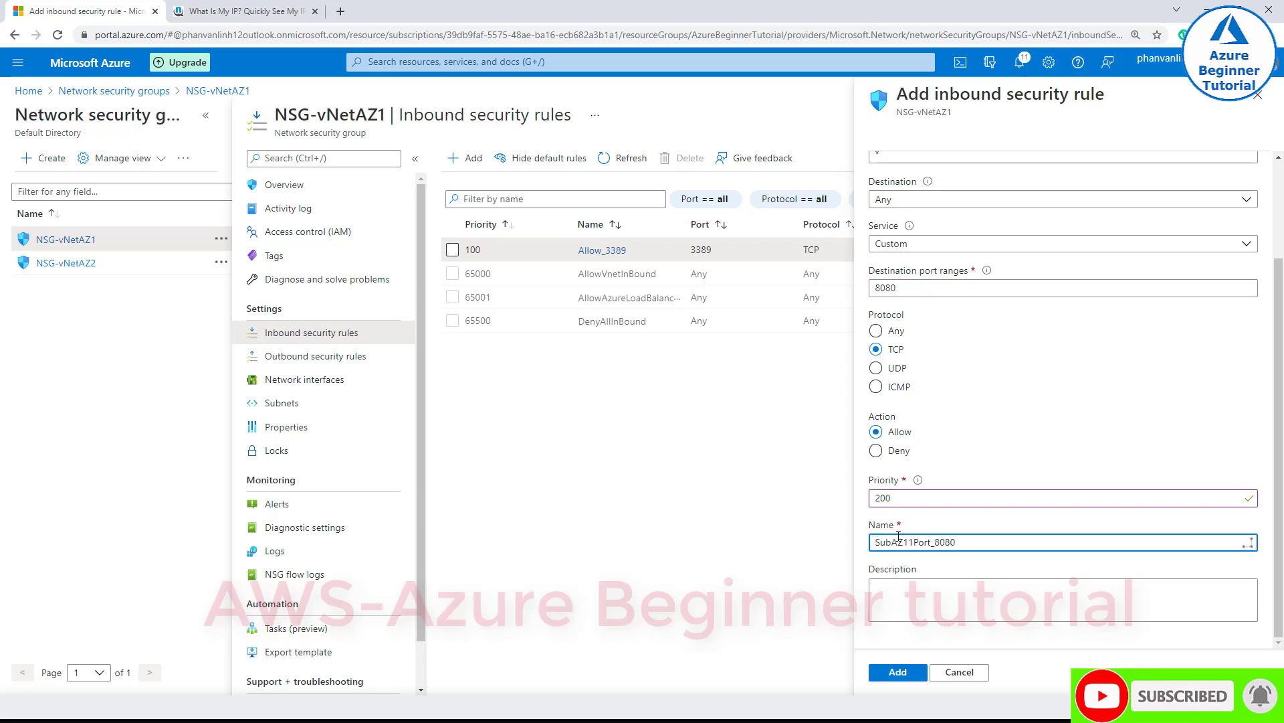
type("_")
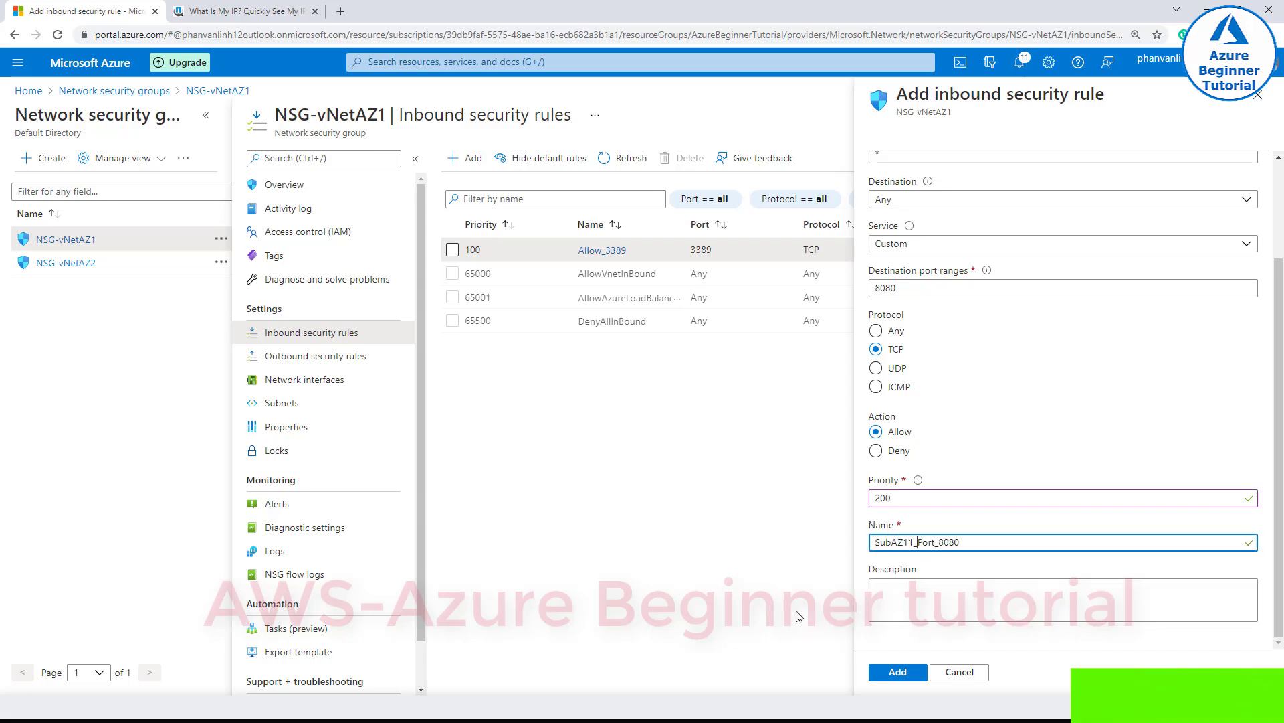
- Copy the rule's name, SubAZ11_Port_8080, into its description
key("ctrl+a")
key("ctrl+c")
left_click(906, 592)
key("ctrl+v")
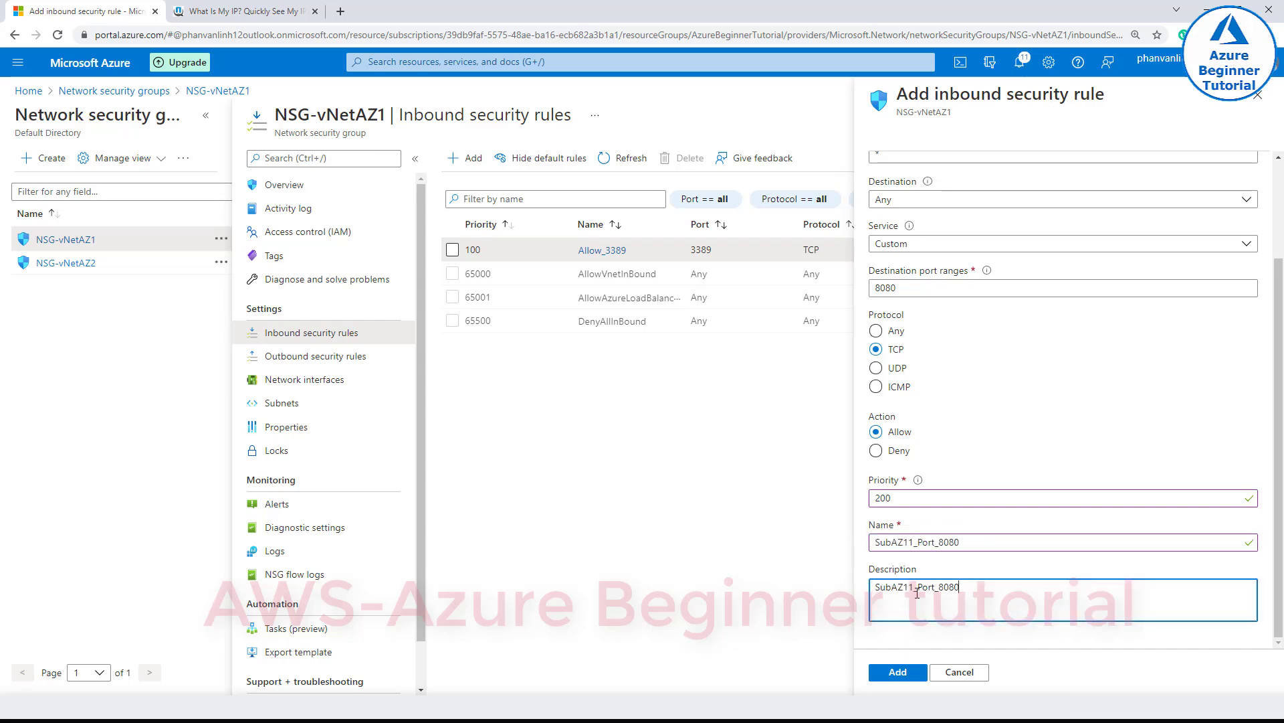
- Review the rule's settings, add it to NSG-vNetAZ1 and check its row in the inbound security rules list
scroll(917, 453, "up", 2)
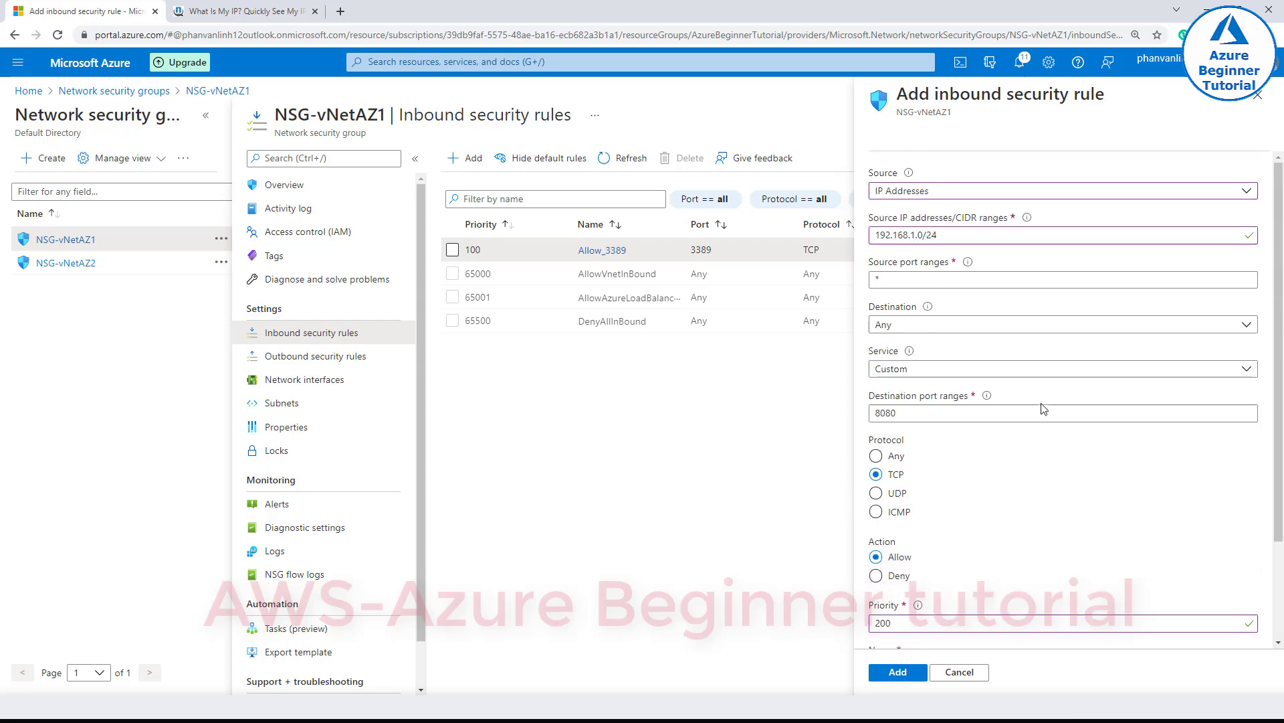
scroll(996, 475, "down", 2)
left_click(897, 673)
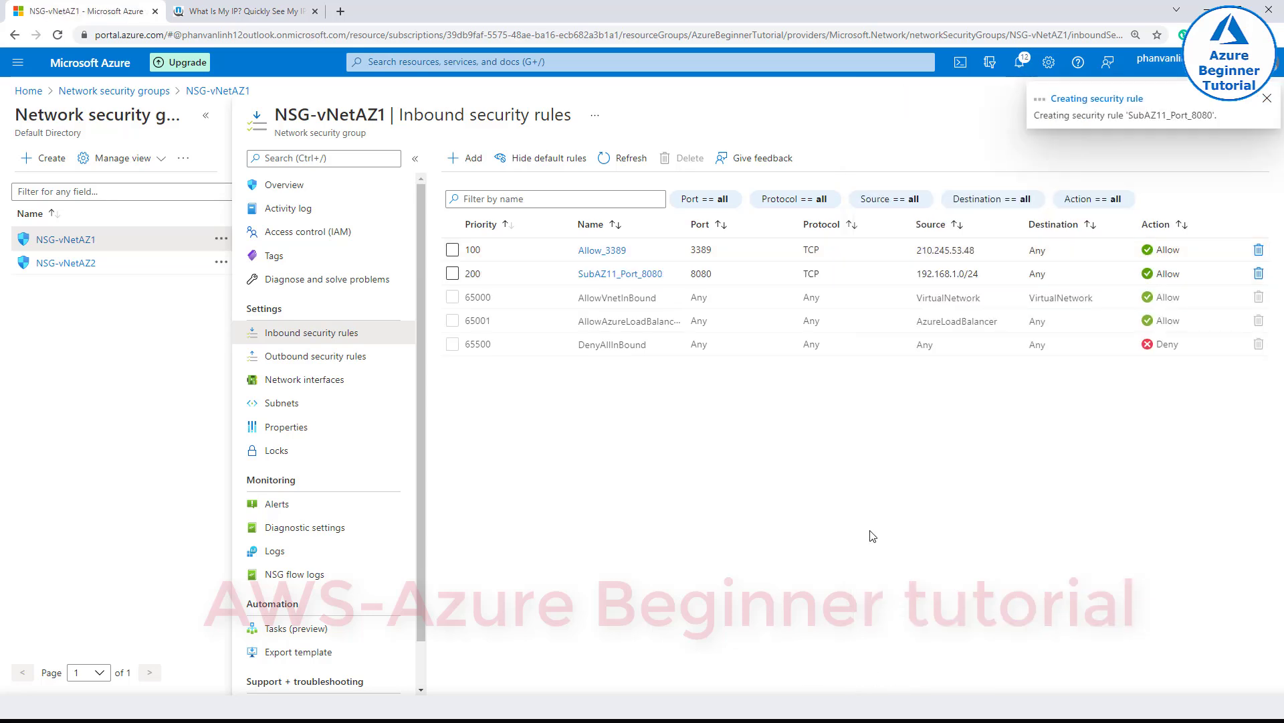
left_click_drag(577, 273, 978, 277)
left_click(977, 419)
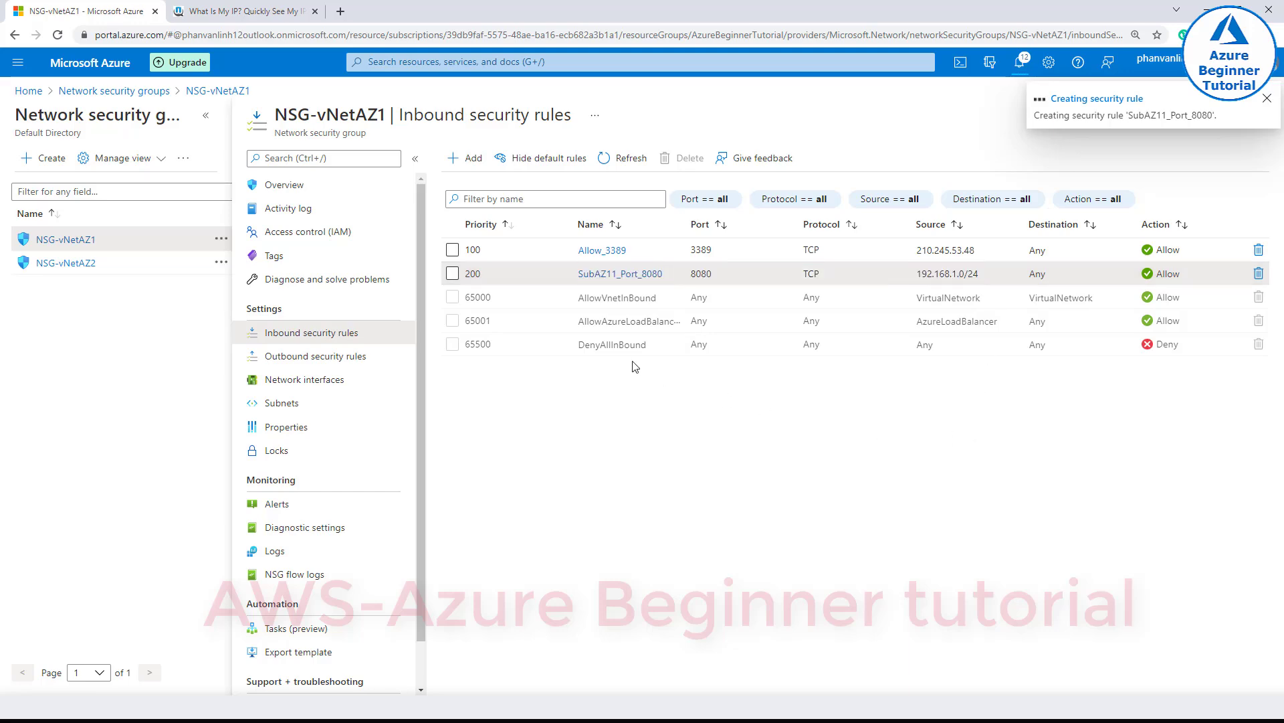
- Switch to the Notepad notes and locate SubAZ12 in the inbound port 8080 item for NSG-vNetAZ1
key("alt+Tab")
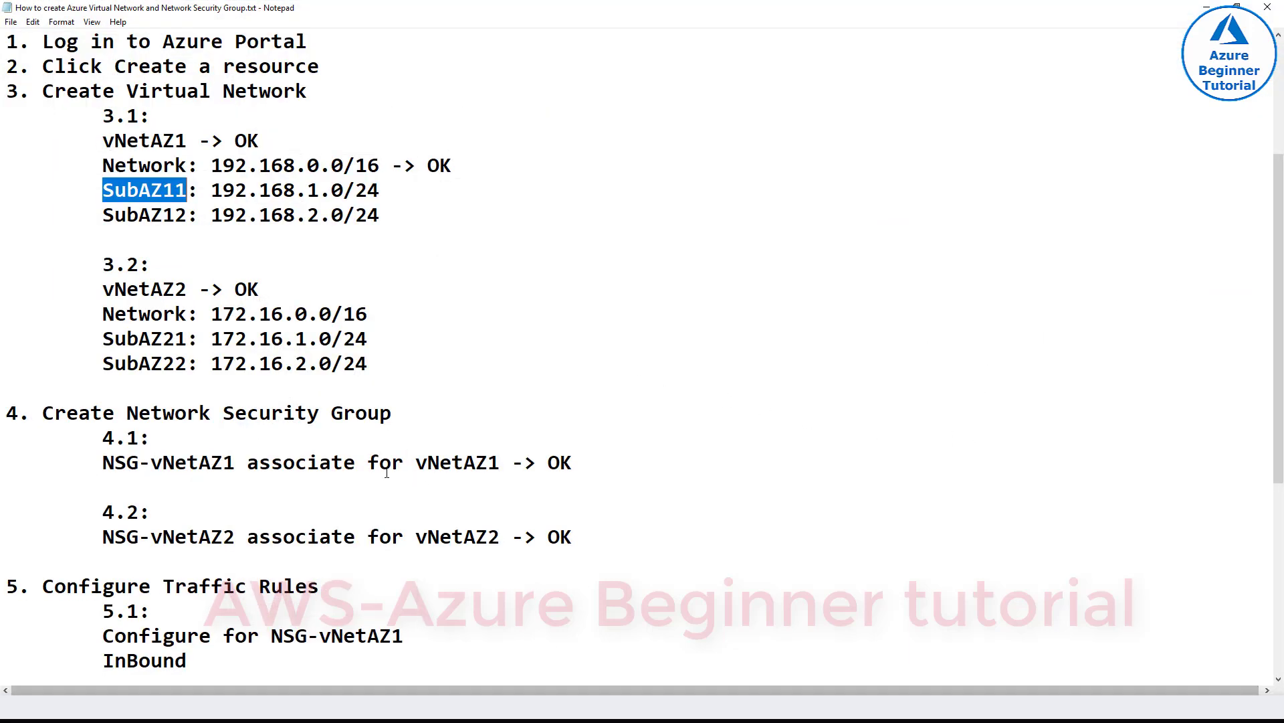
left_click(247, 468)
scroll(252, 473, "down", 4)
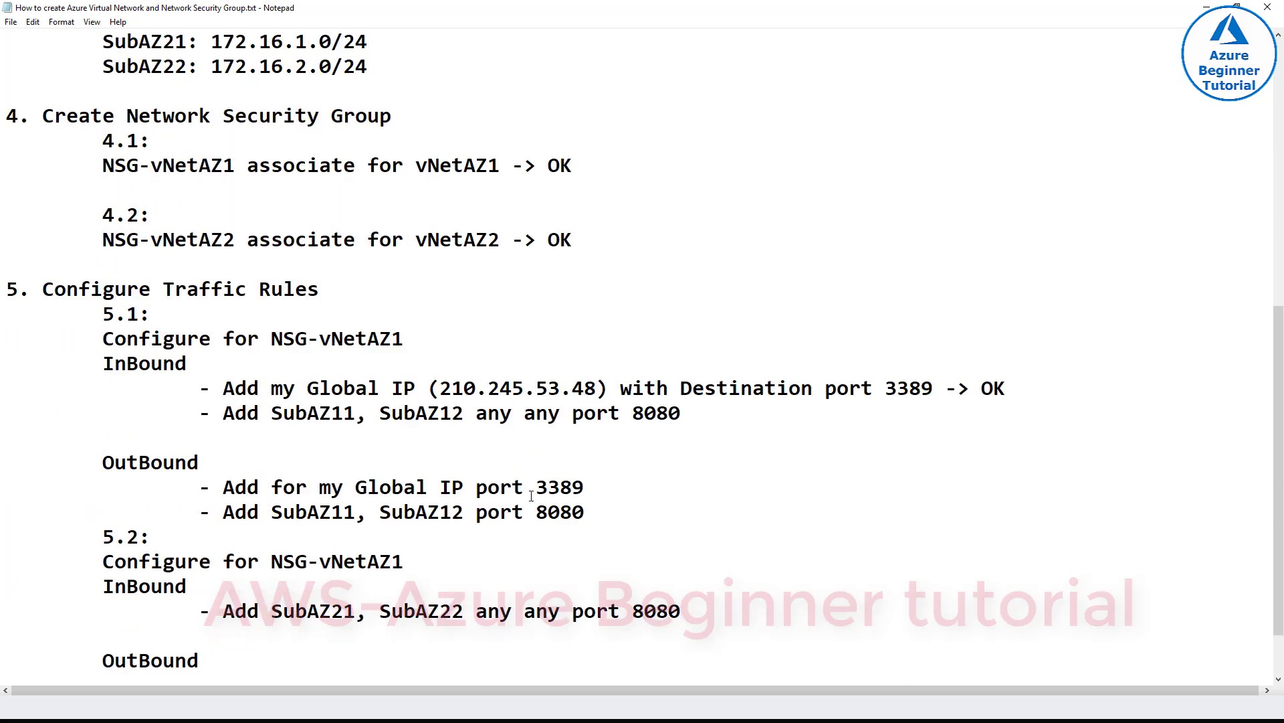
scroll(584, 496, "up", 1)
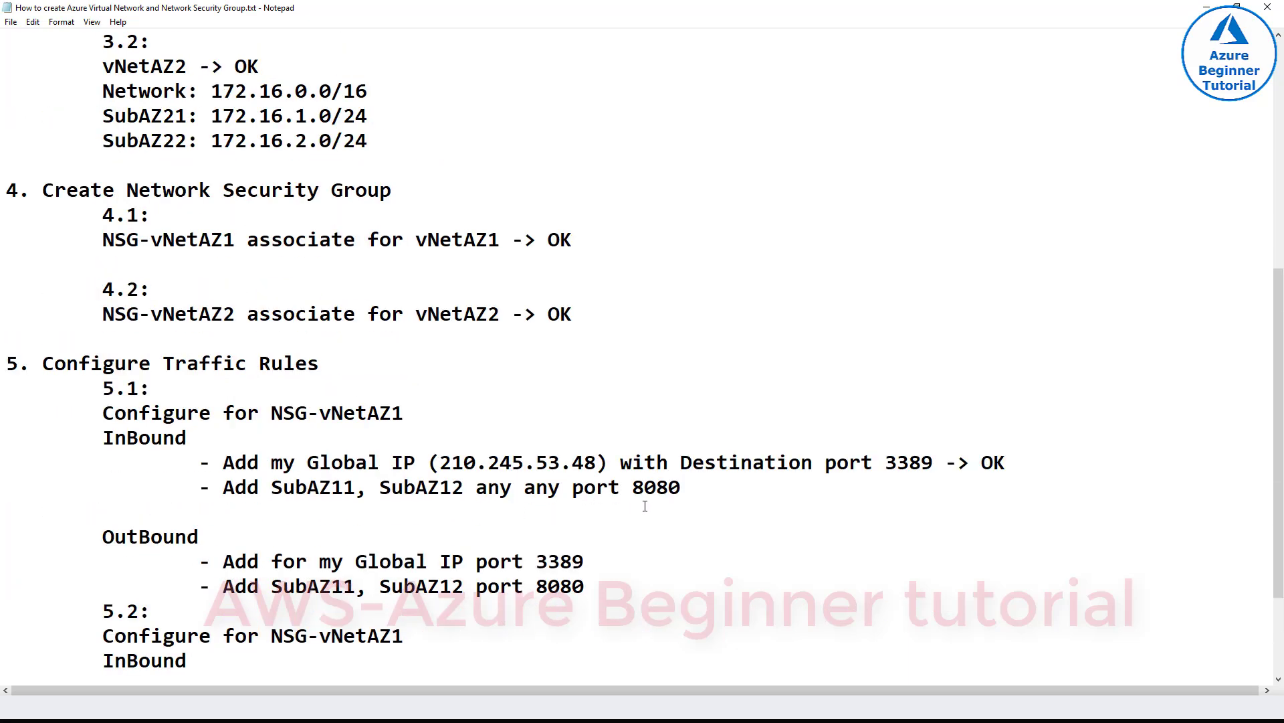
double_click(422, 488)
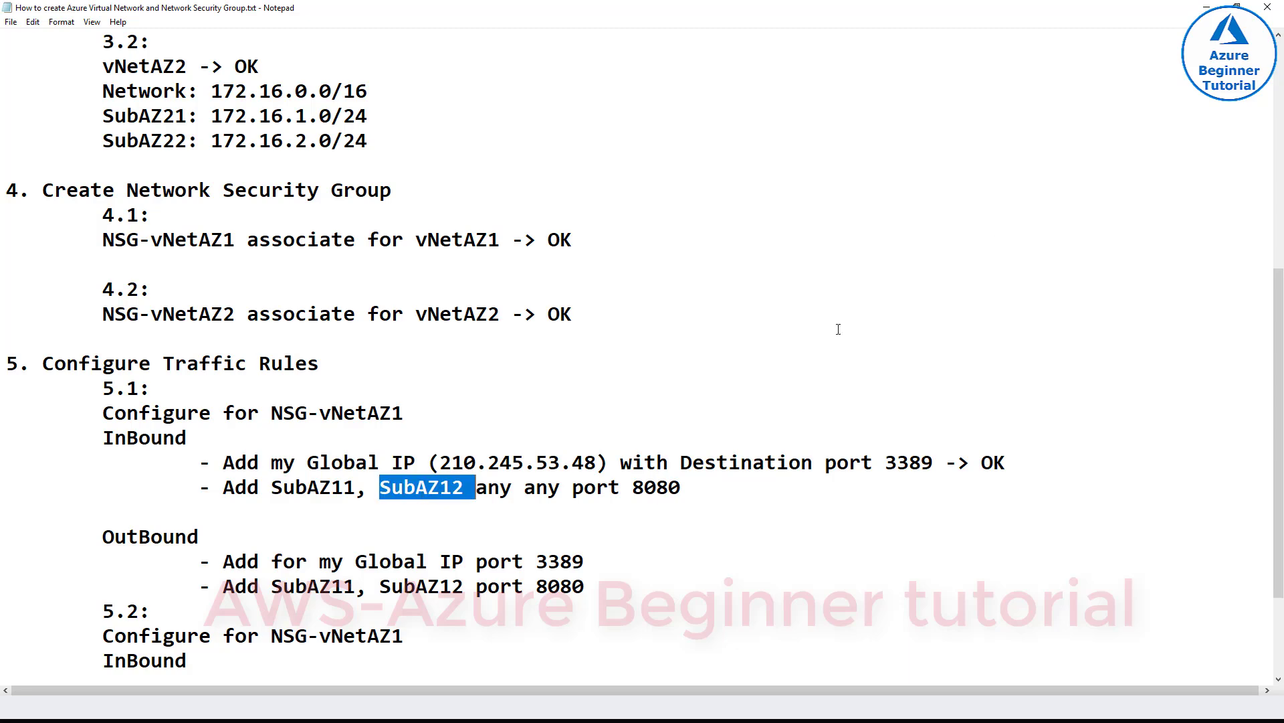
- Return to the Azure portal and start a new inbound security rule for NSG-vNetAZ1 with IP Addresses as its source
left_click(1207, 8)
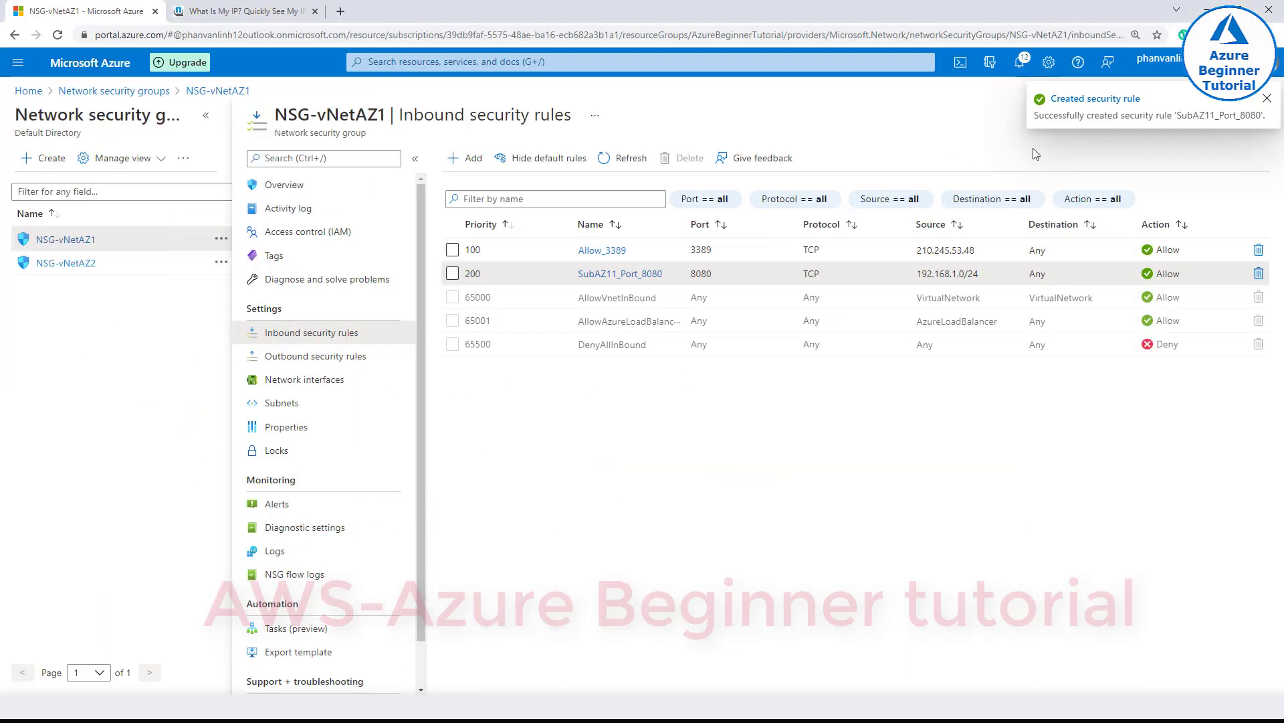
left_click(467, 157)
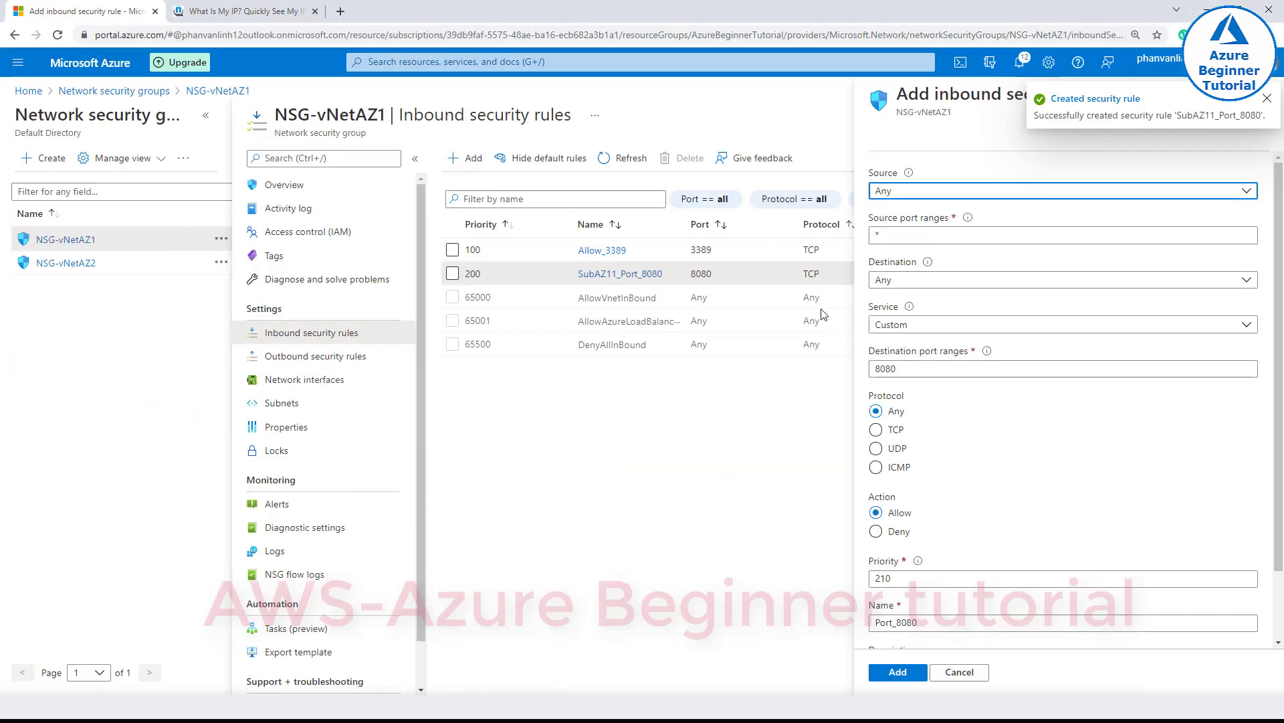
left_click(898, 193)
left_click(900, 236)
- Copy SubAZ12's range from the Notepad notes and enter 192.168.2.0/24 as the inbound rule's source IP range
key("alt+Tab")
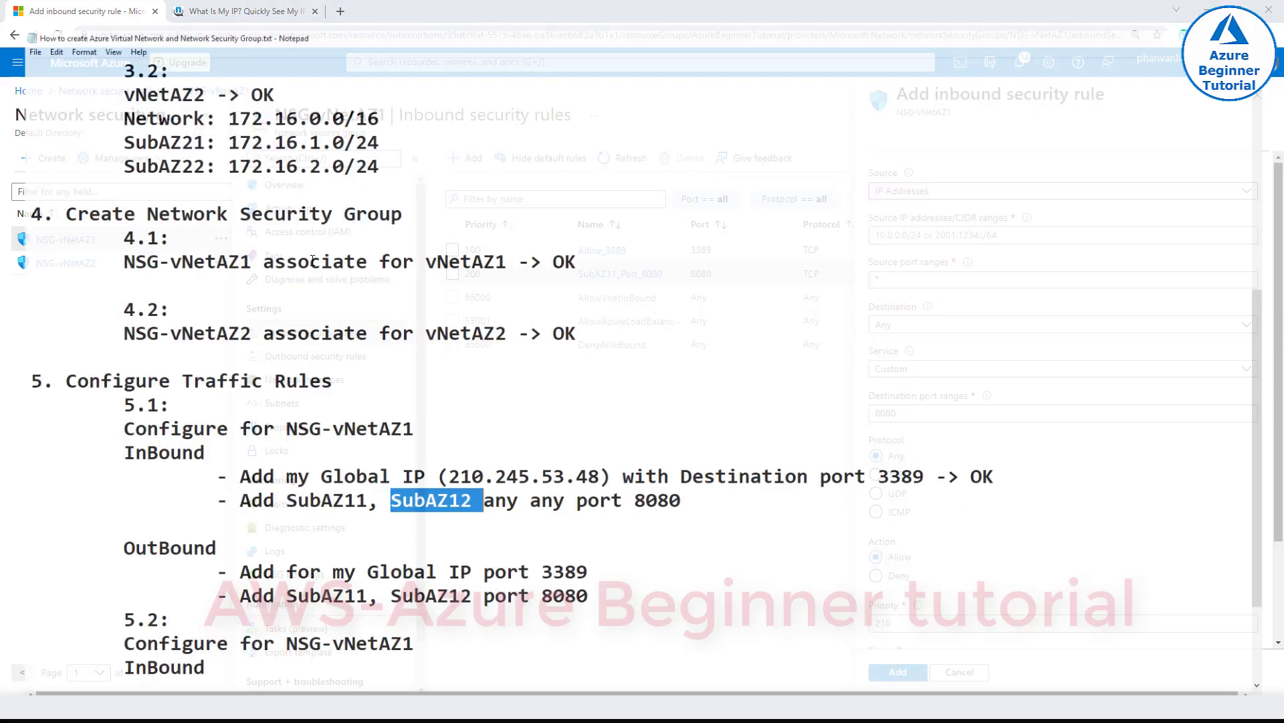
scroll(256, 106, "up", 2)
left_click_drag(211, 137, 380, 141)
key("ctrl+c")
key("alt+Tab")
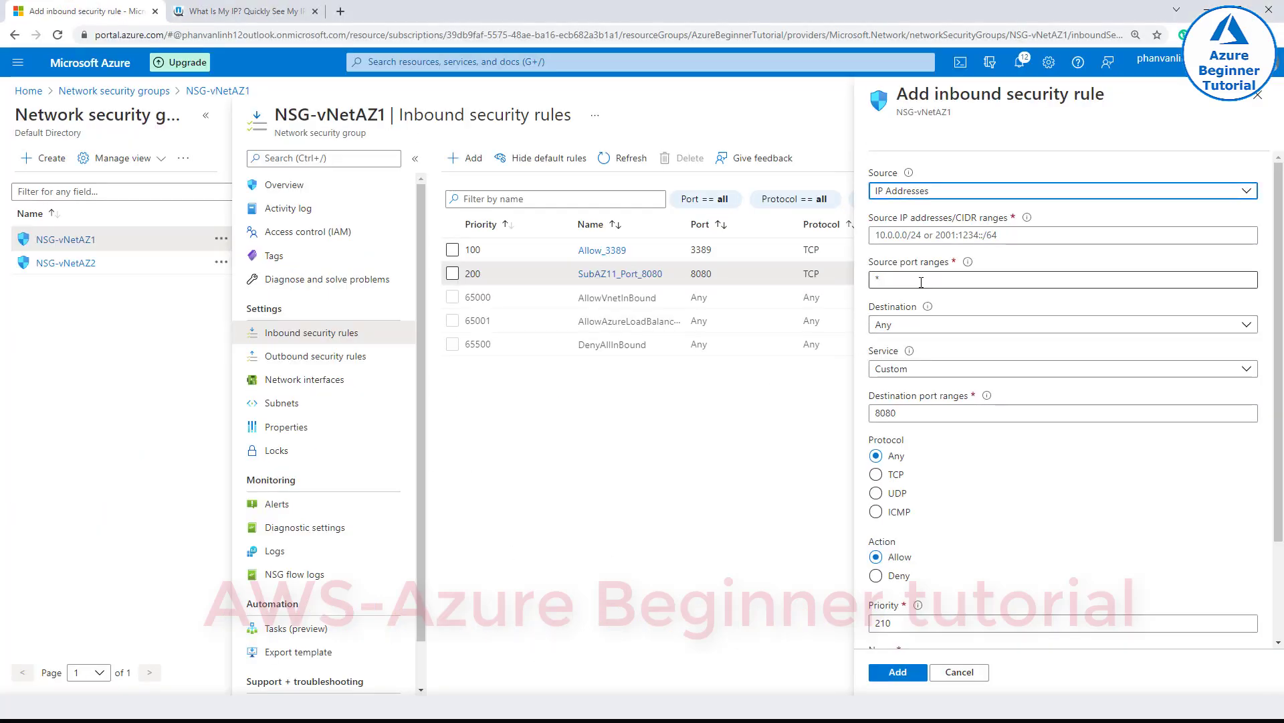
key("ctrl+v")
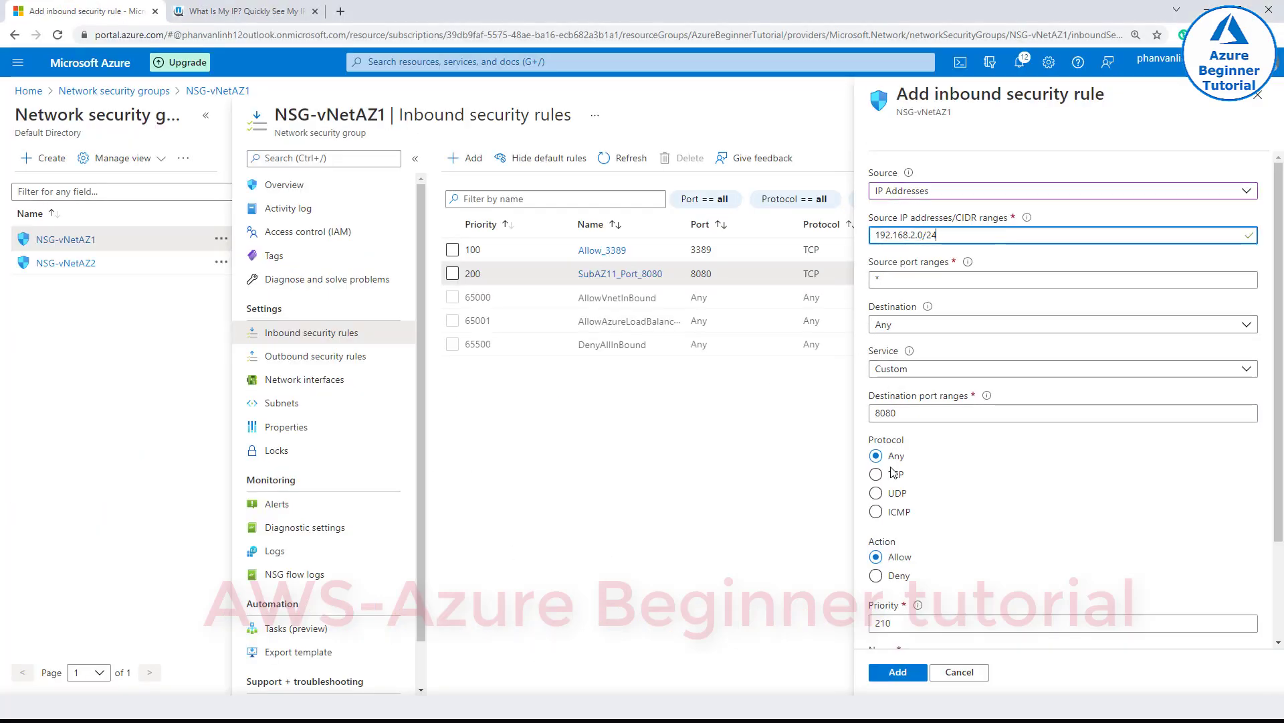
- Set the inbound rule's protocol to TCP and its priority to 300
left_click(878, 475)
scroll(881, 598, "down", 1)
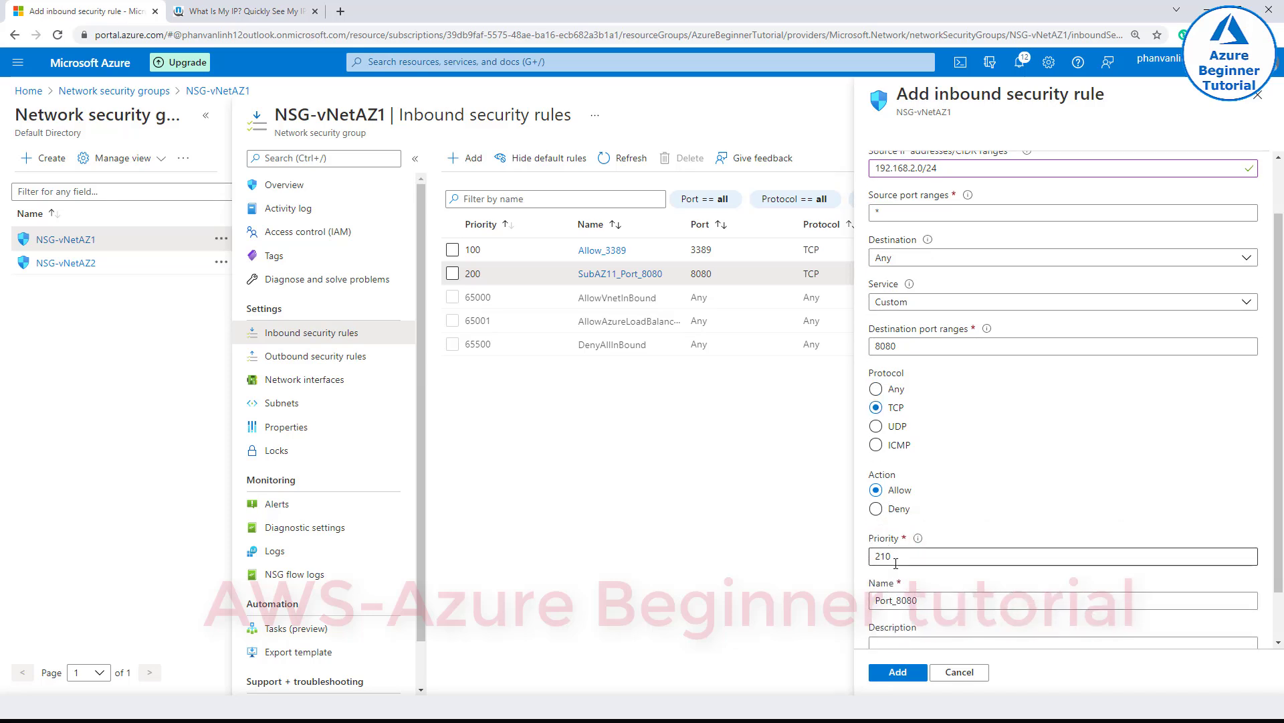
left_click_drag(899, 557, 870, 557)
type("300")
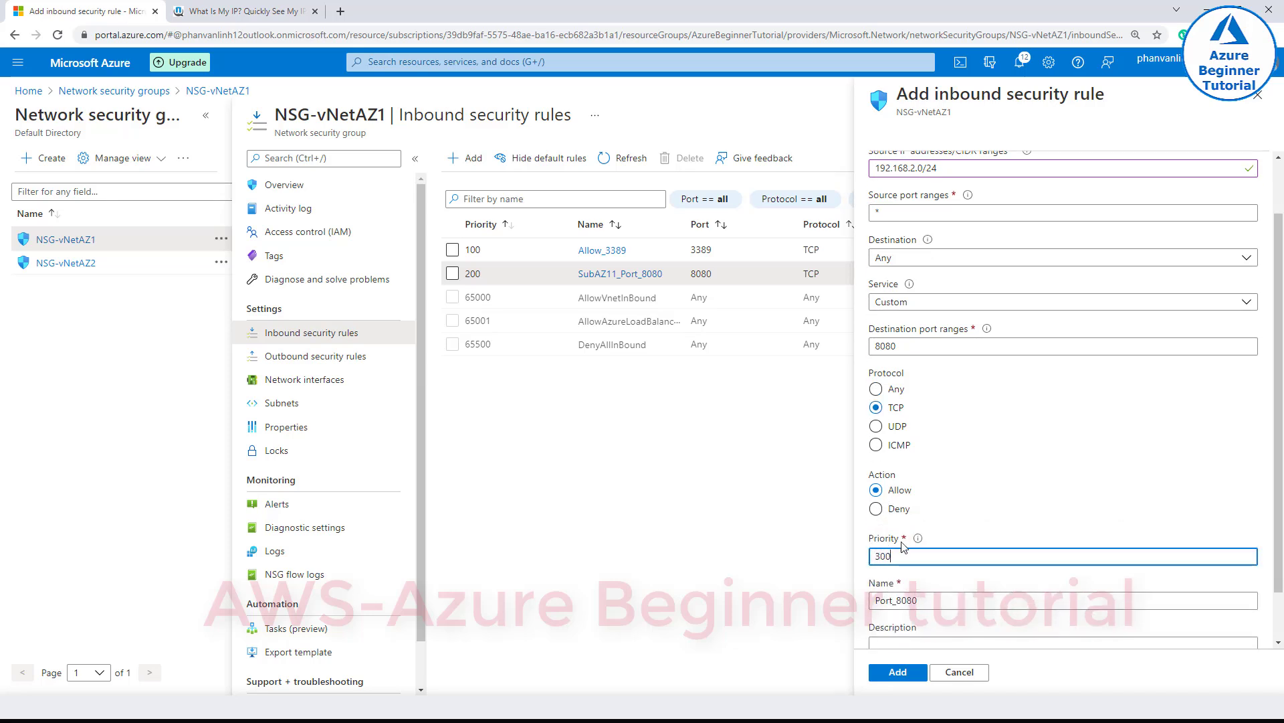
- Name the inbound rule SubAZ12_Port_8080 by prefixing its default name with the subnet name copied from the Notepad notes
scroll(906, 549, "down", 1)
left_click(877, 545)
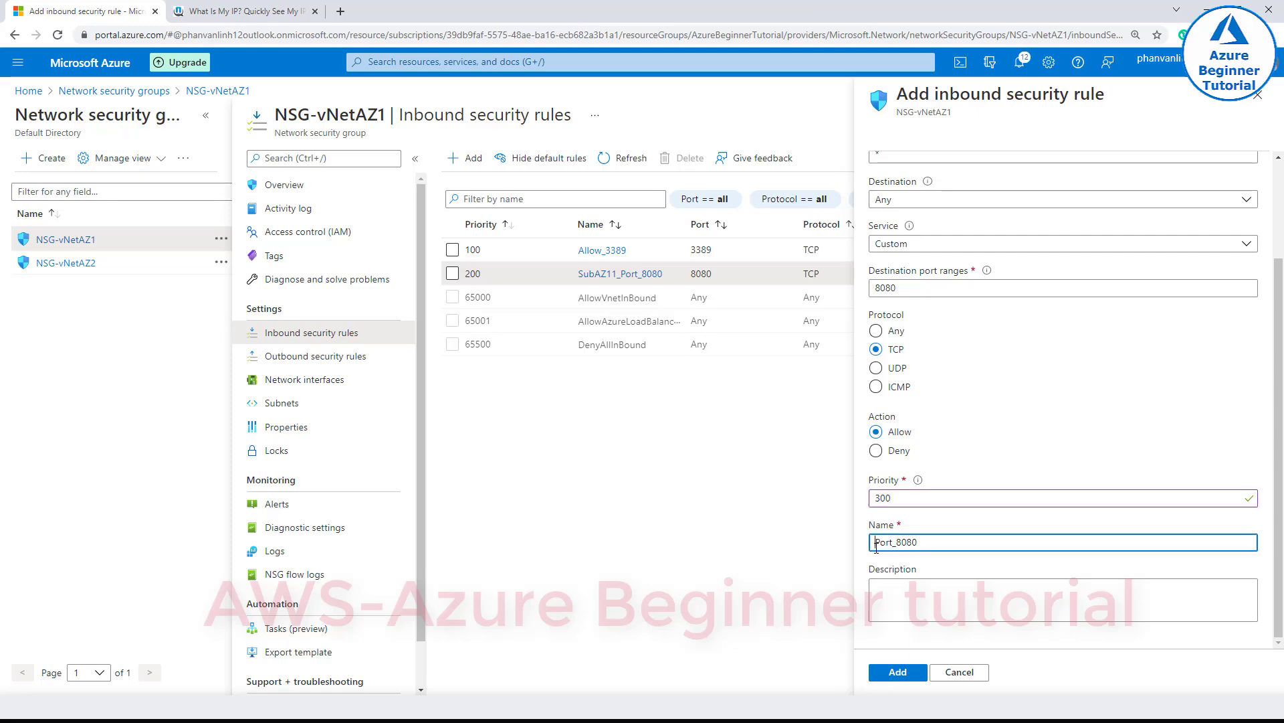
left_click(607, 693)
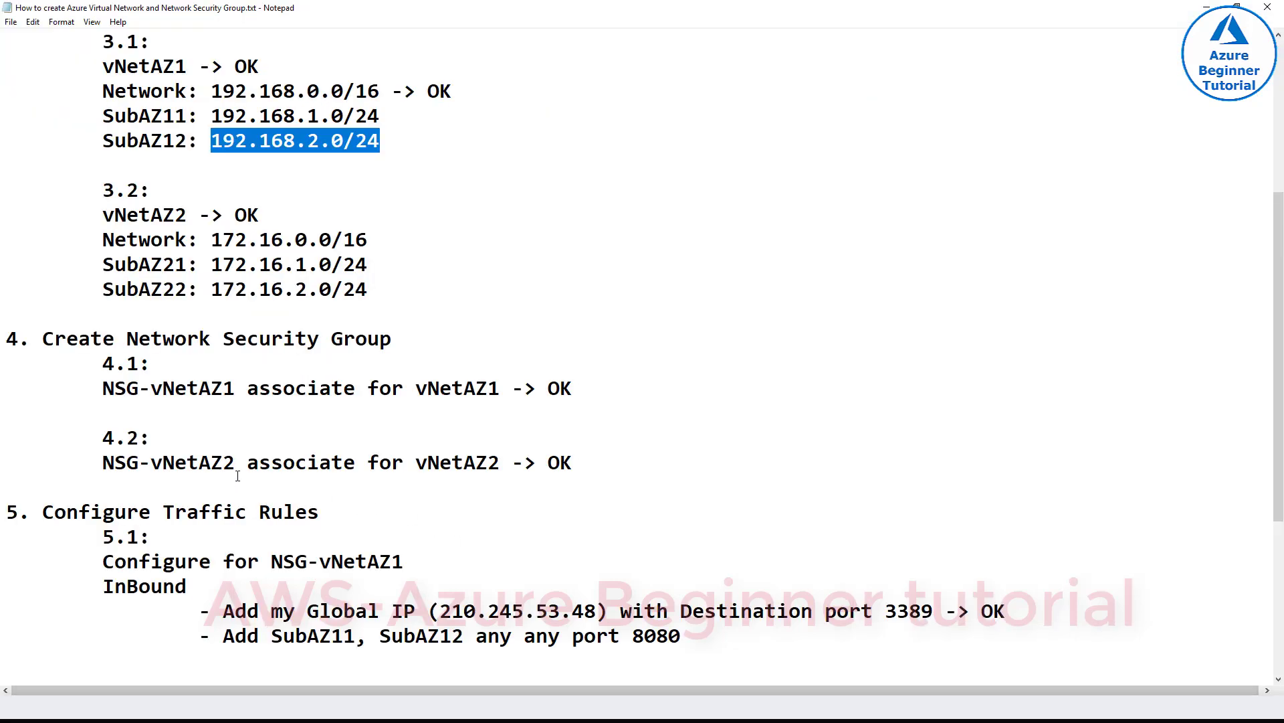
left_click_drag(190, 139, 103, 140)
left_click(569, 689)
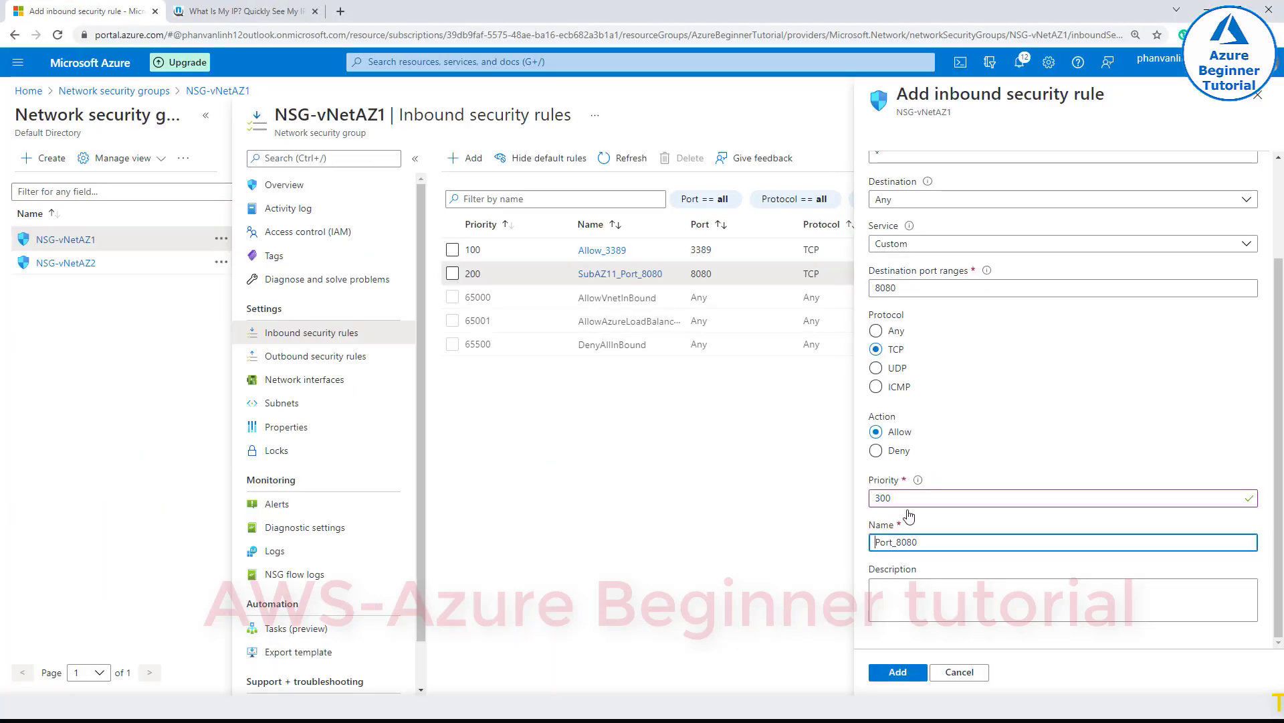
key("ctrl+v")
type("_")
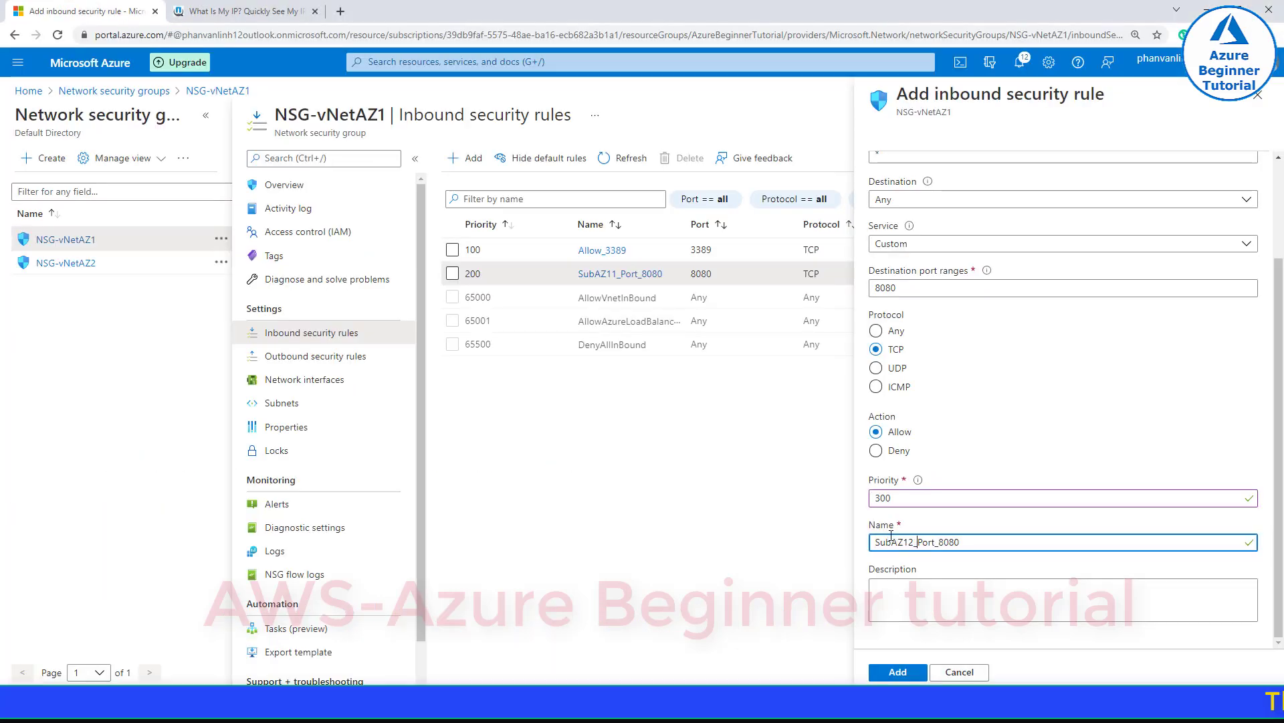
- Copy the rule's name, SubAZ12_Port_8080, into its description and add the rule to NSG-vNetAZ1
double_click(976, 544)
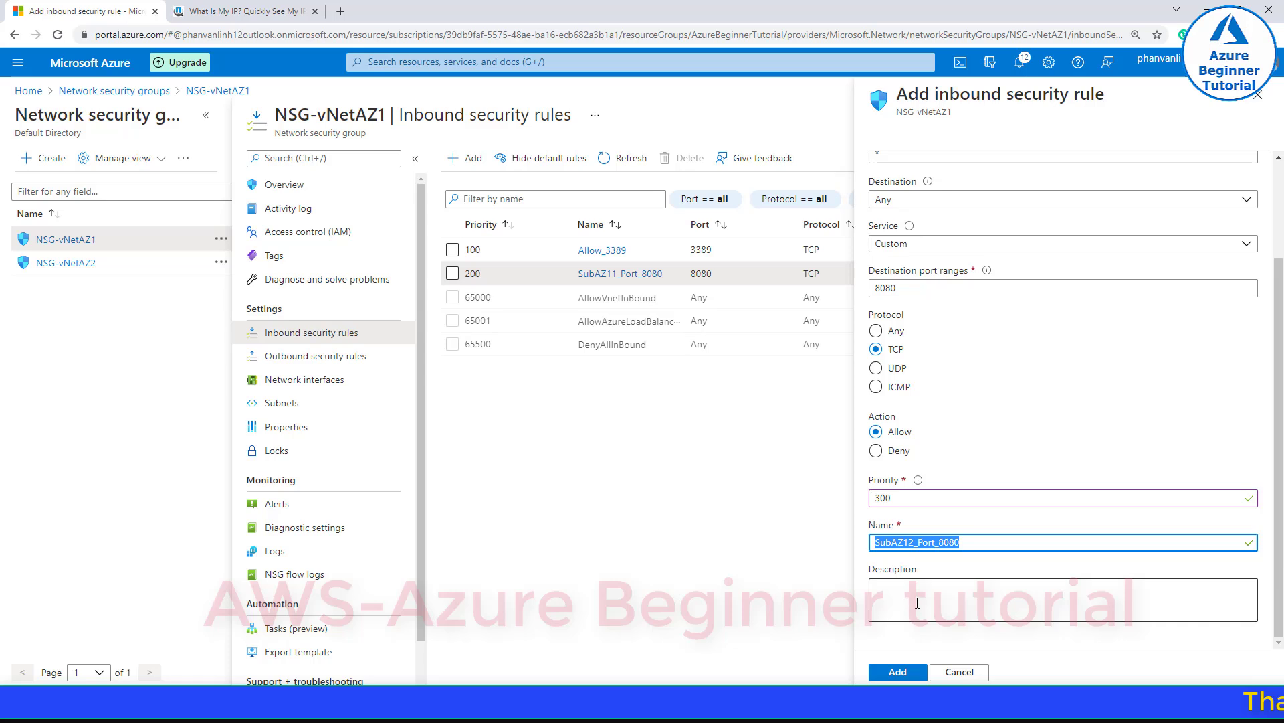
left_click(918, 603)
key("ctrl+v")
left_click(900, 674)
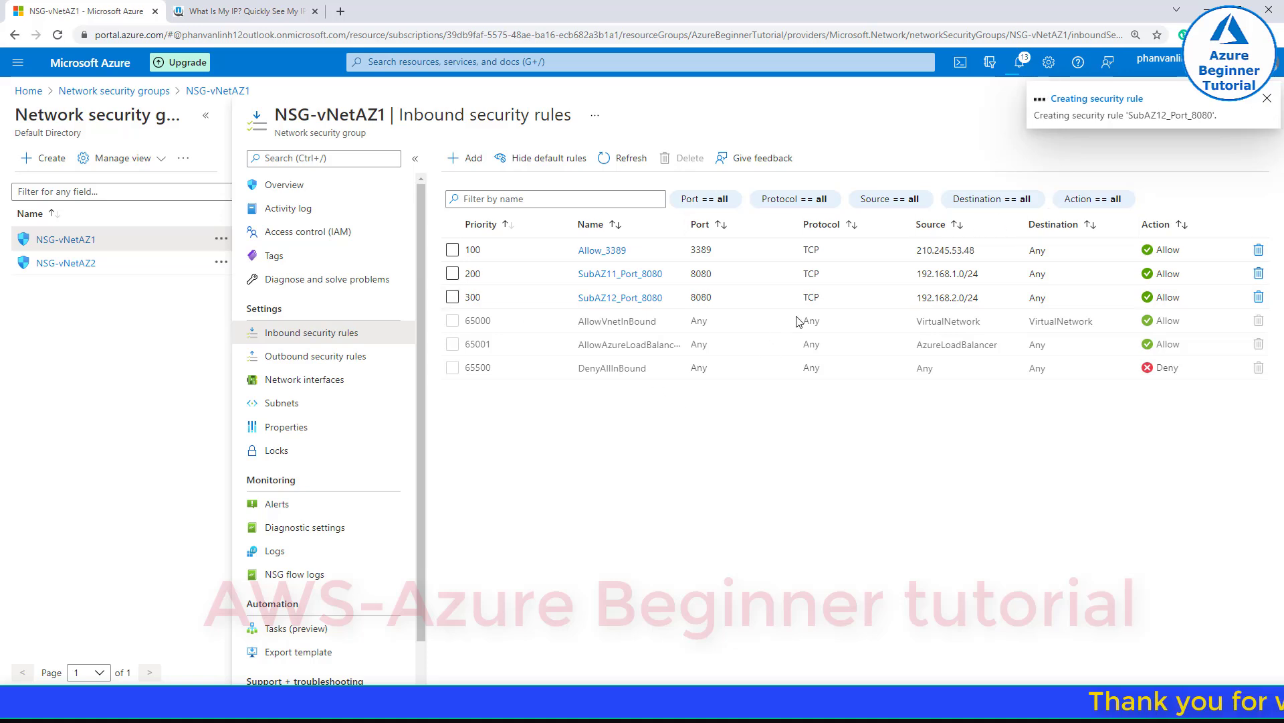
left_click_drag(553, 297, 825, 307)
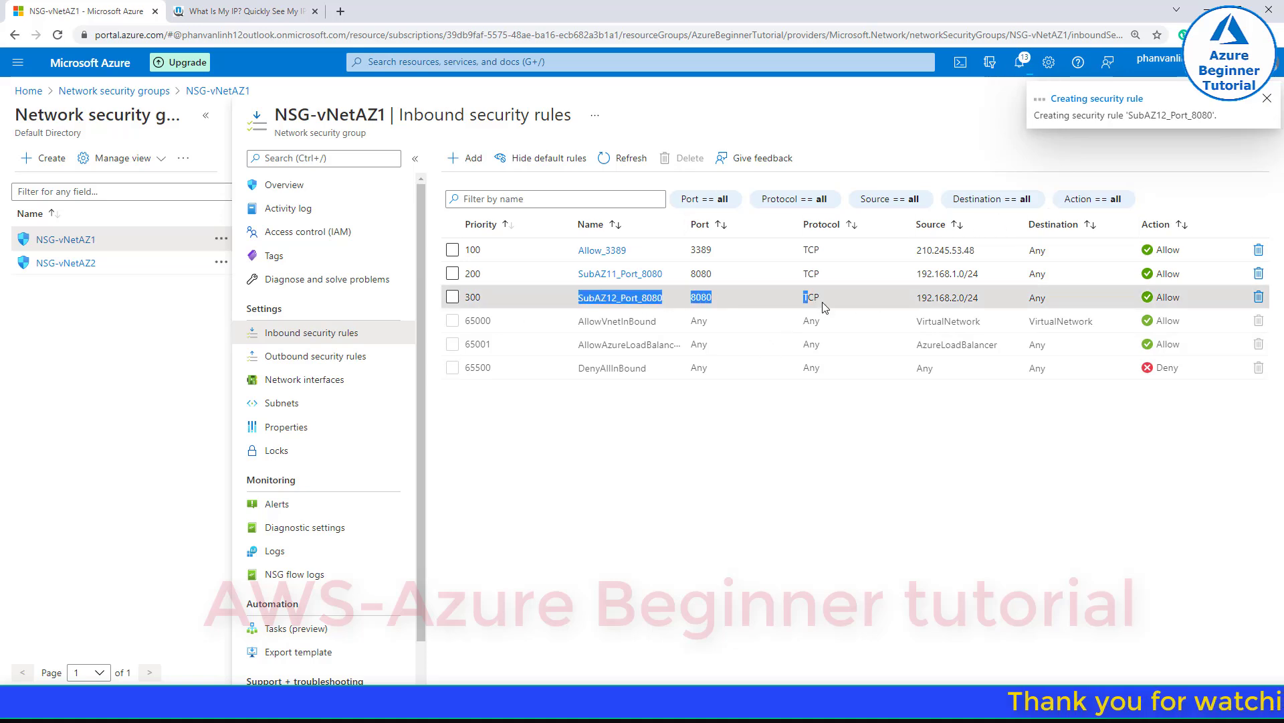
left_click(875, 513)
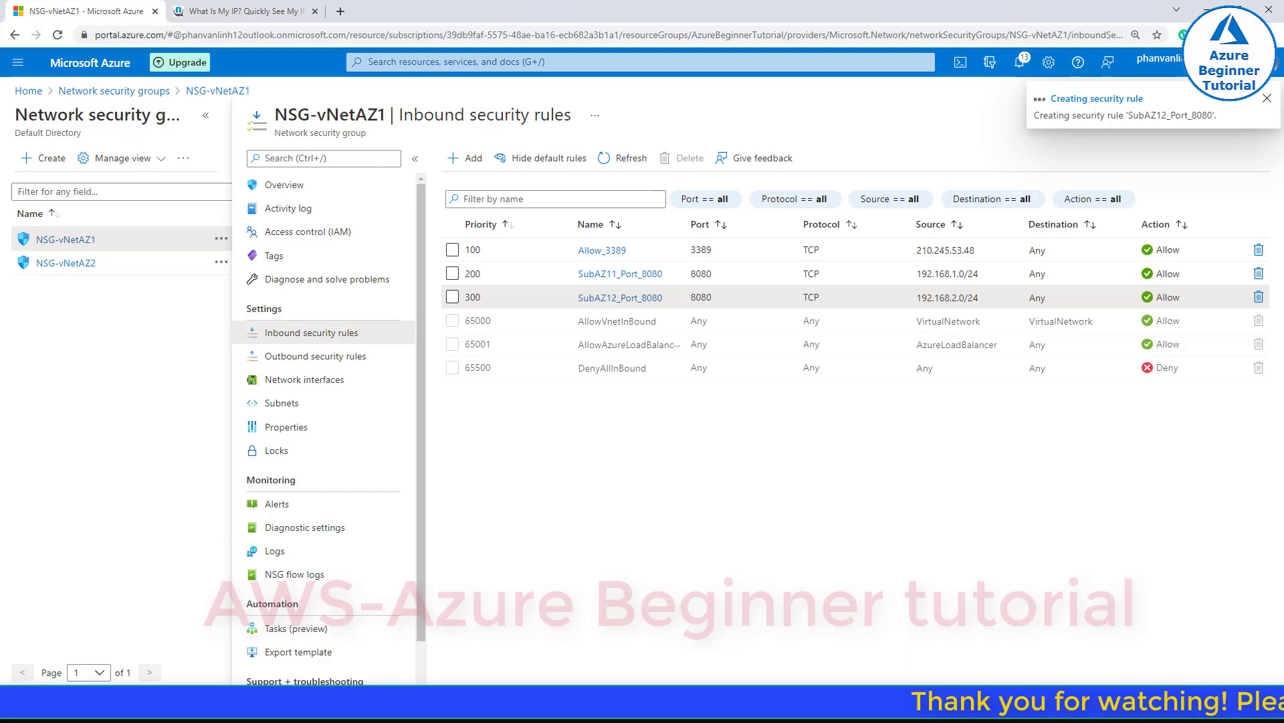
- Append "-> OK" to the inbound SubAZ11, SubAZ12 port 8080 item for NSG-vNetAZ1 in the Notepad notes
key("alt+Tab")
scroll(709, 477, "down", 4)
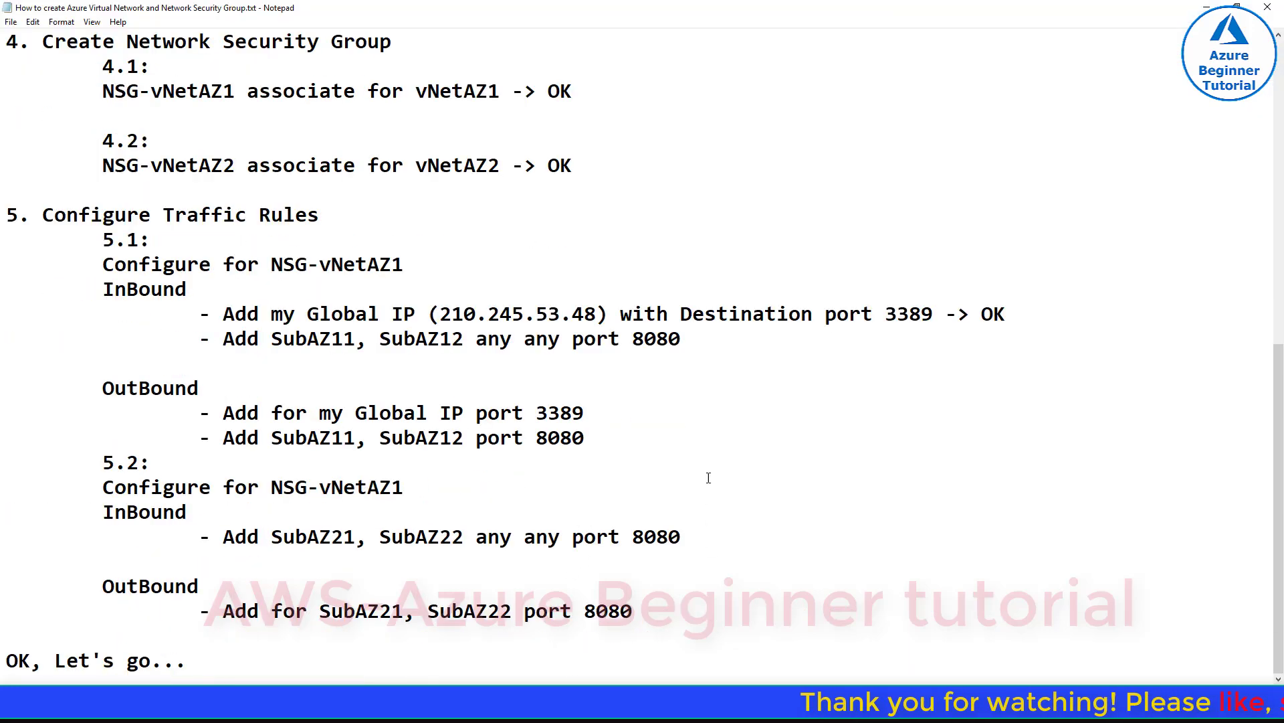
left_click(709, 339)
type("-> O")
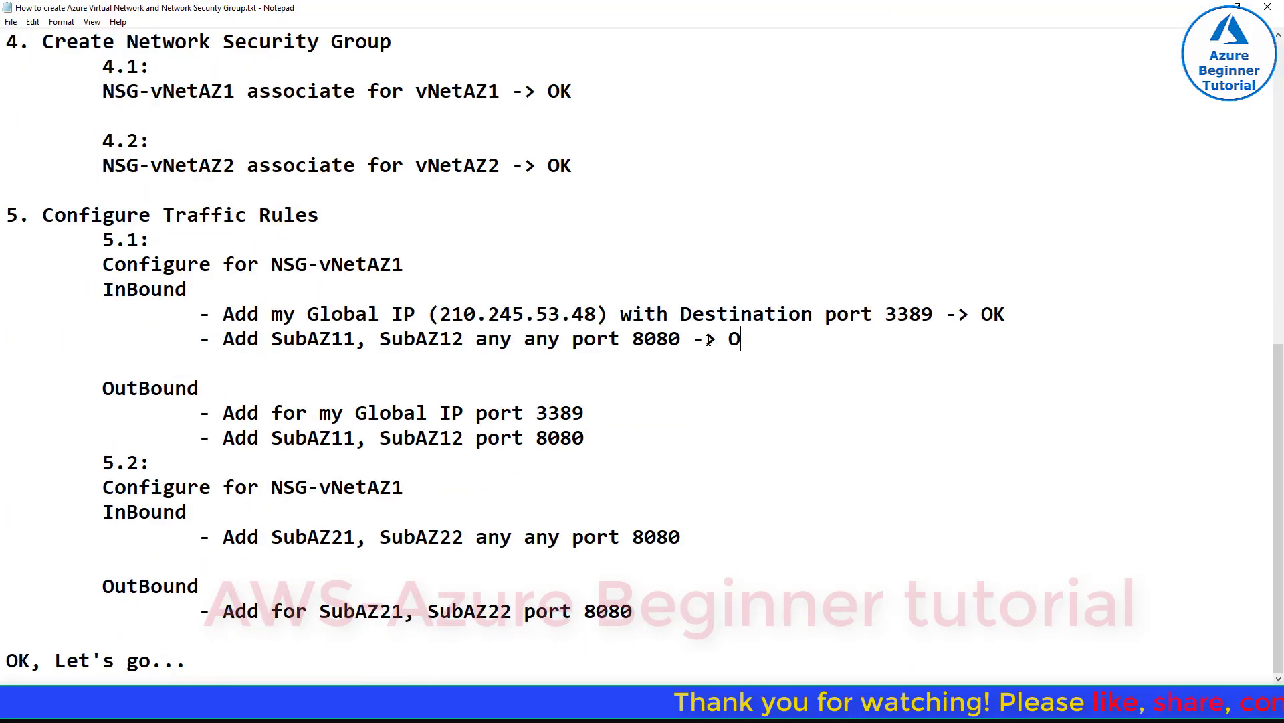
type("K")
- Review the two OutBound items planned for NSG-vNetAZ1 in the Notepad notes
scroll(109, 536, "up", 2)
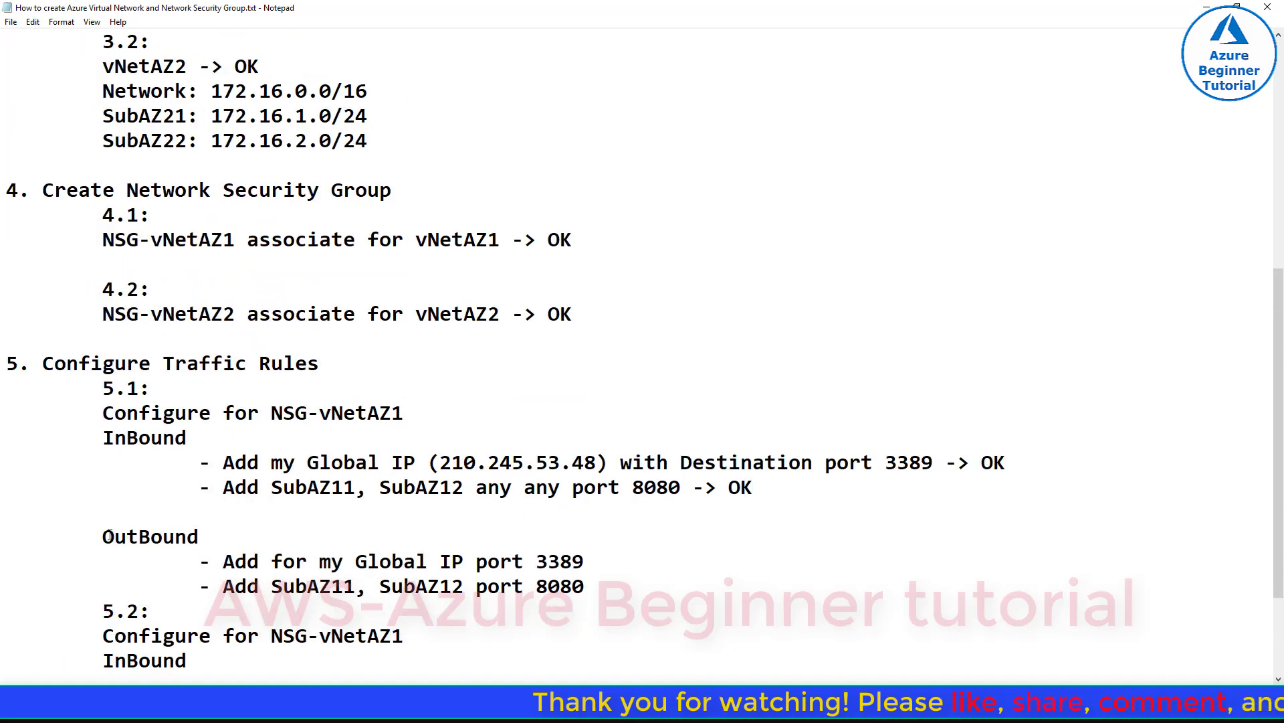
double_click(108, 536)
left_click_drag(211, 561, 584, 562)
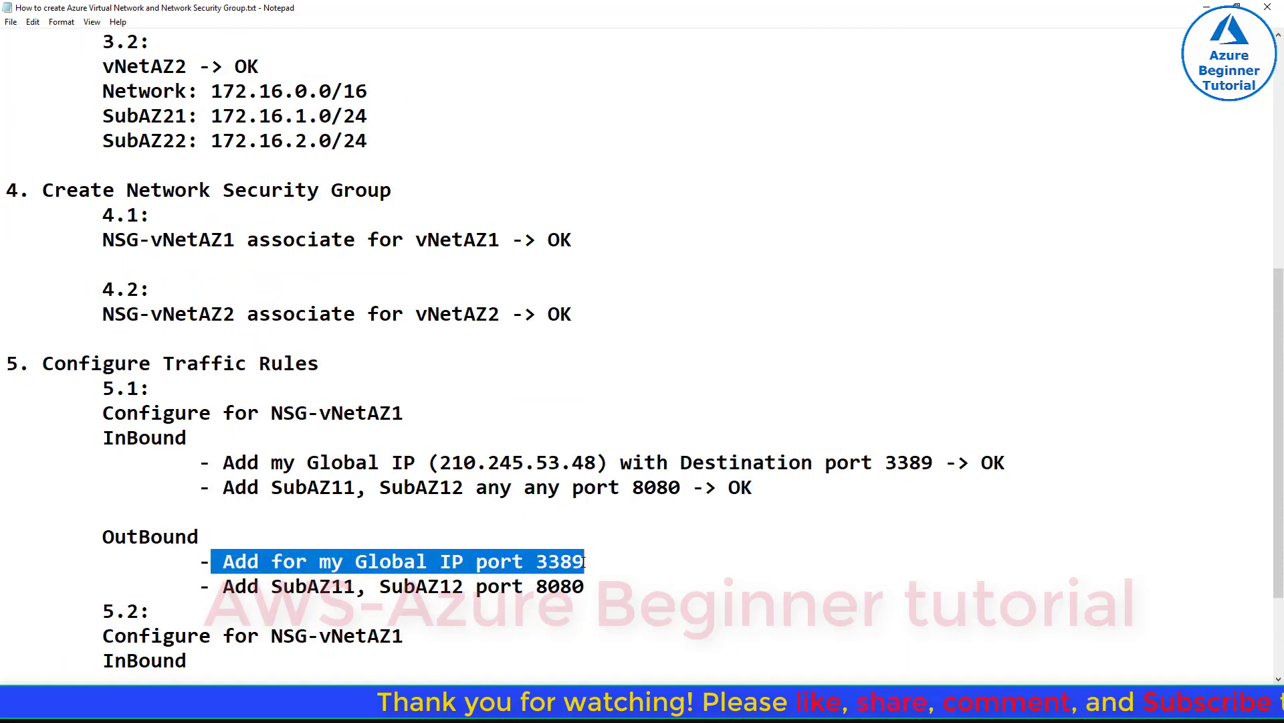
left_click_drag(211, 586, 559, 586)
left_click(584, 586)
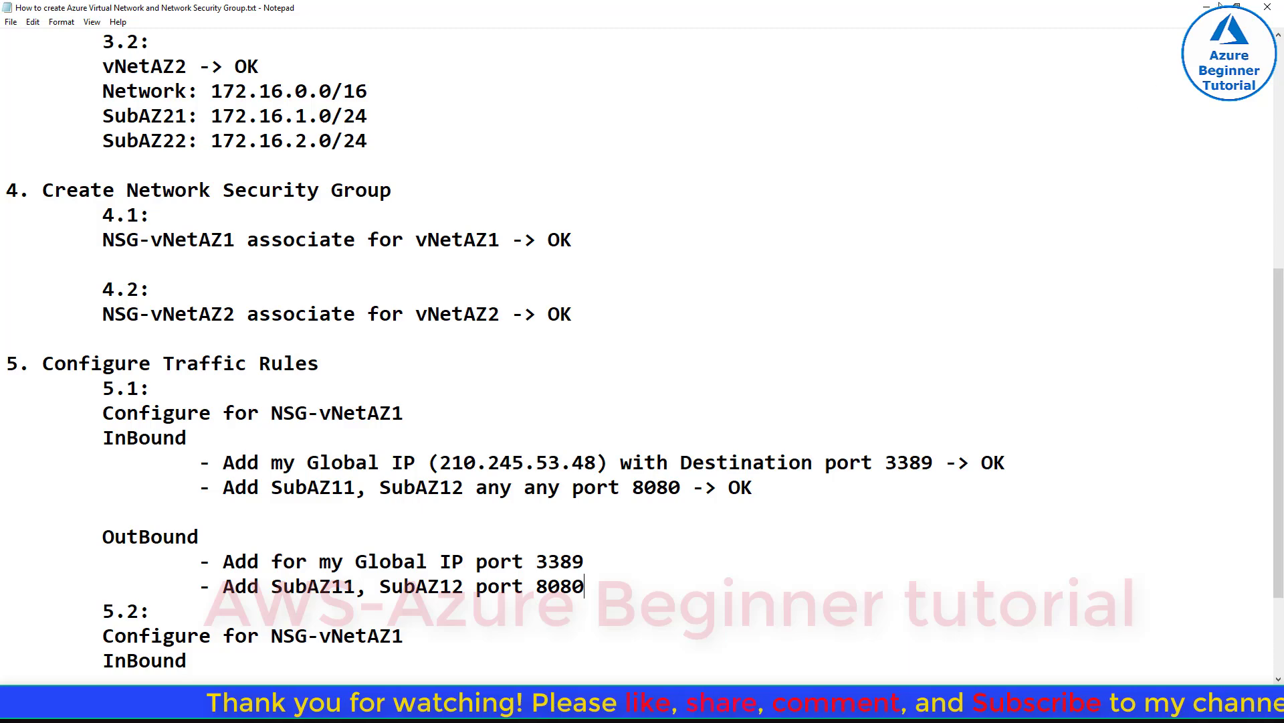
- Open NSG-vNetAZ1's outbound security rules in the Azure portal and start a new rule with IP Addresses as its source
key("alt+Tab")
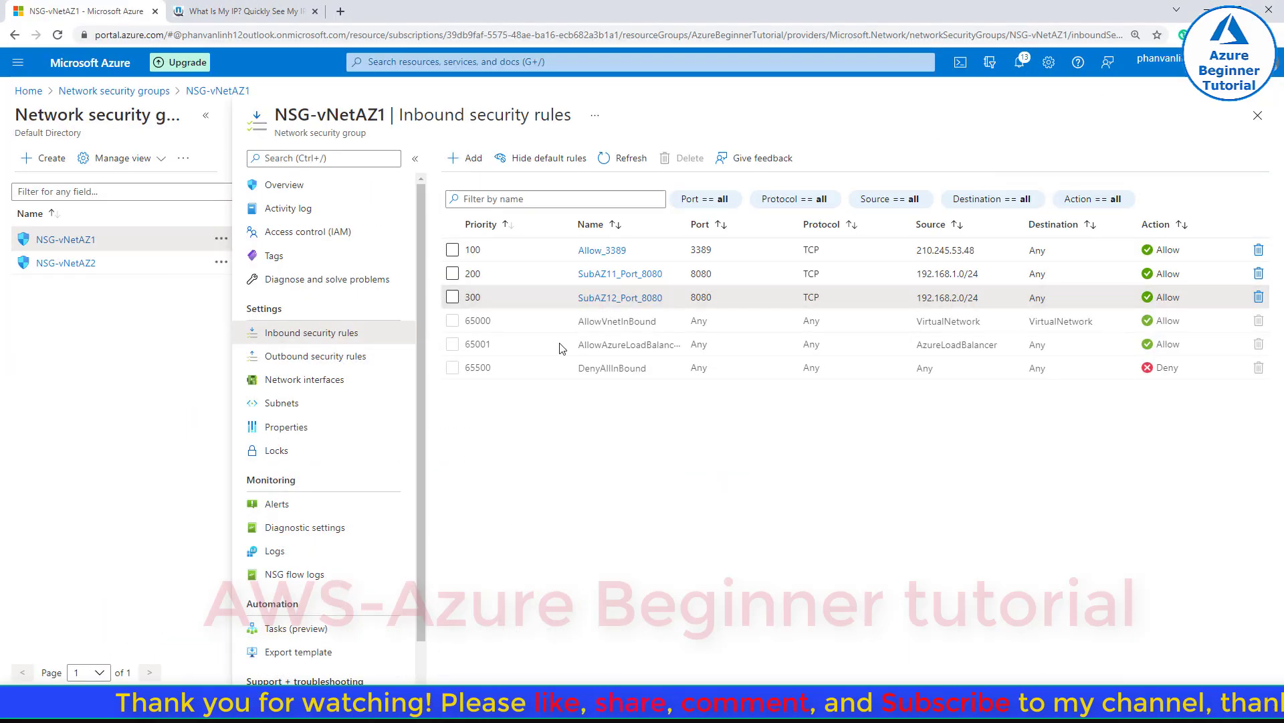
left_click(322, 359)
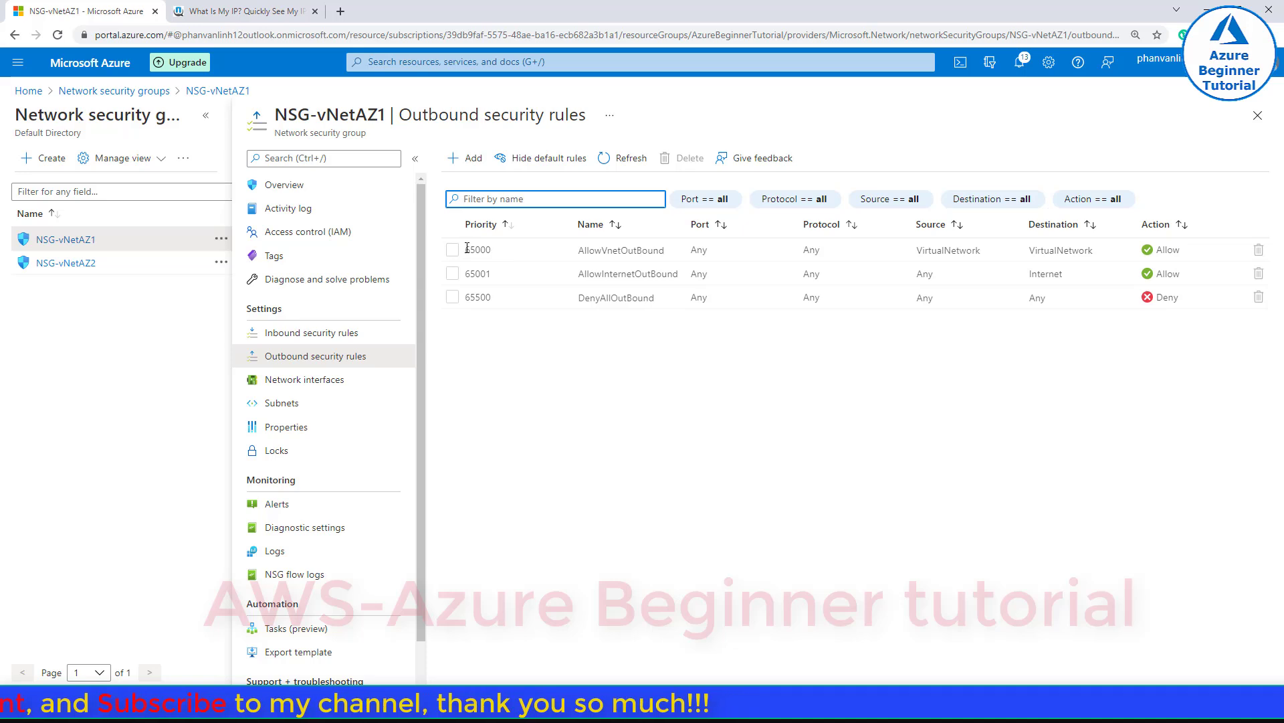
left_click_drag(467, 247, 932, 306)
left_click(860, 350)
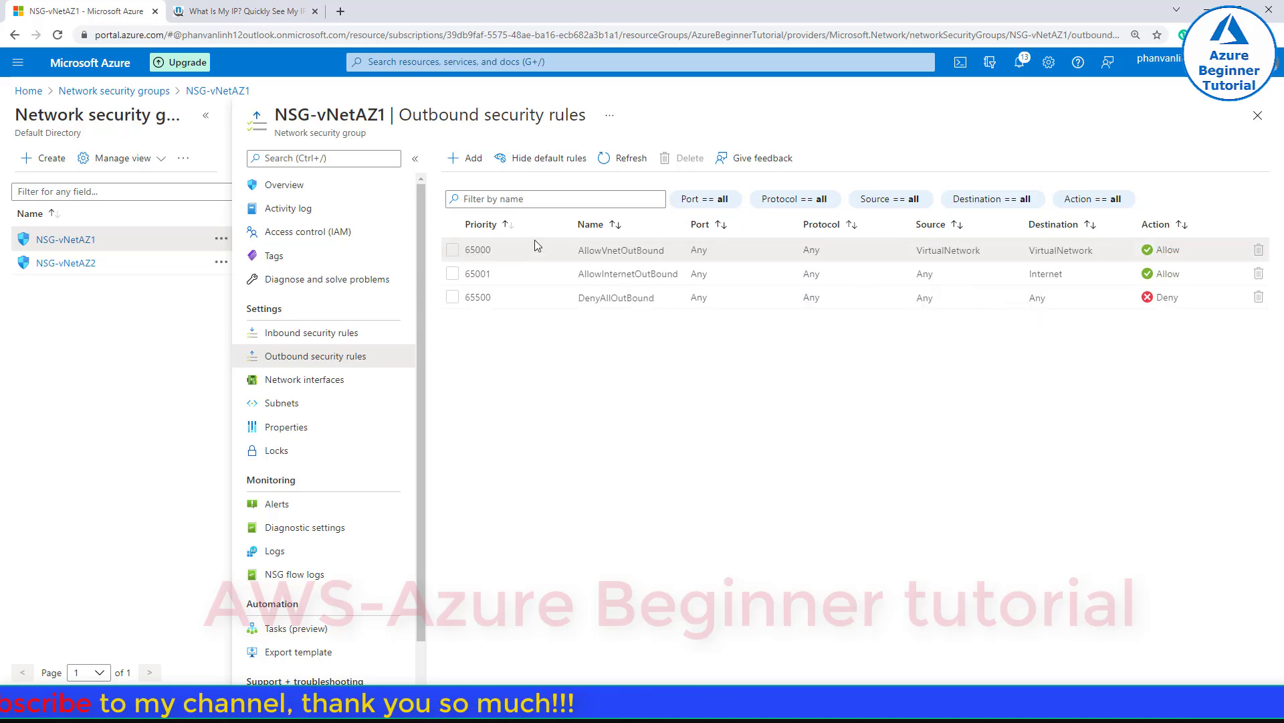
left_click(466, 158)
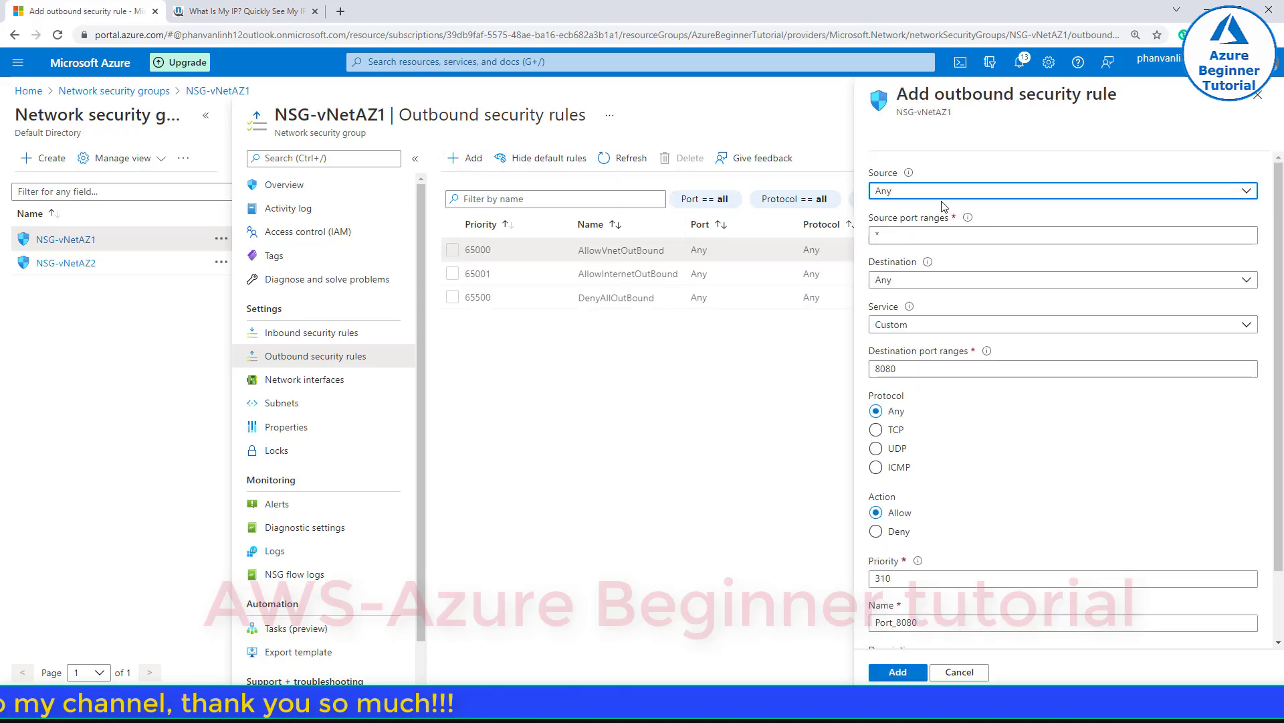
left_click(944, 192)
left_click(904, 227)
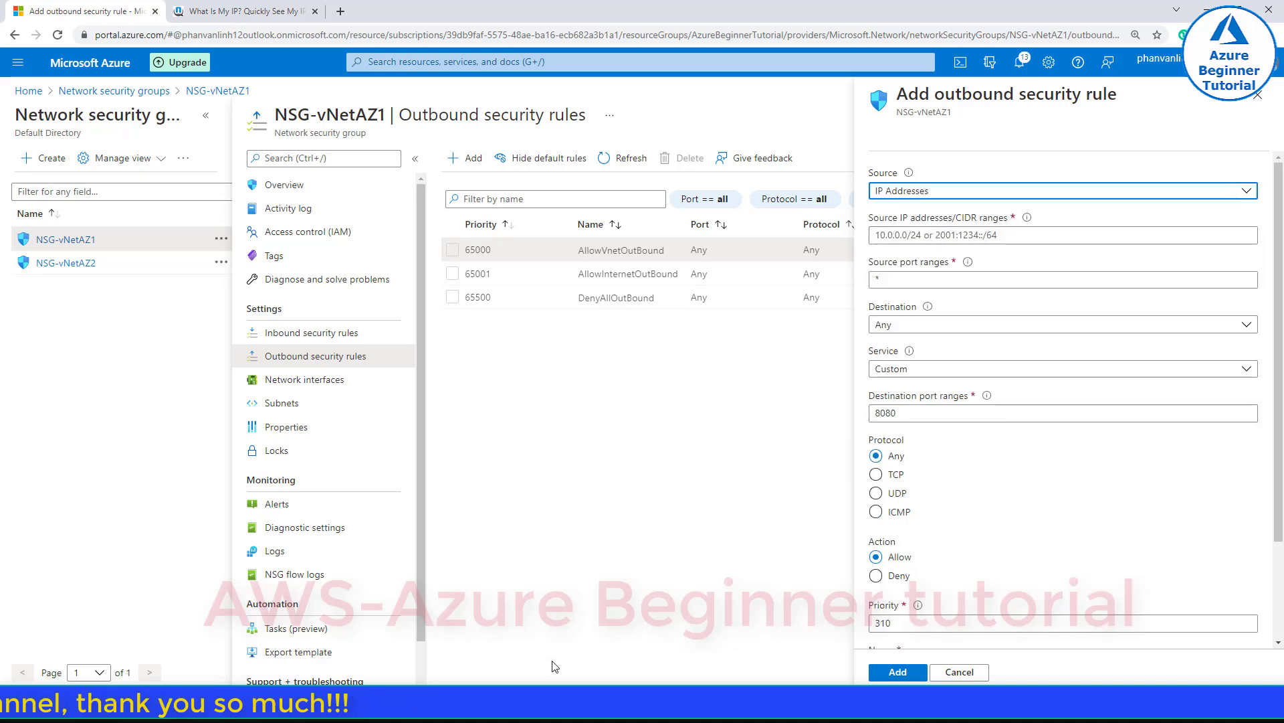
- Copy the global IP from the Notepad notes and enter 210.245.53.48 as the outbound rule's source IP address
key("alt+Tab")
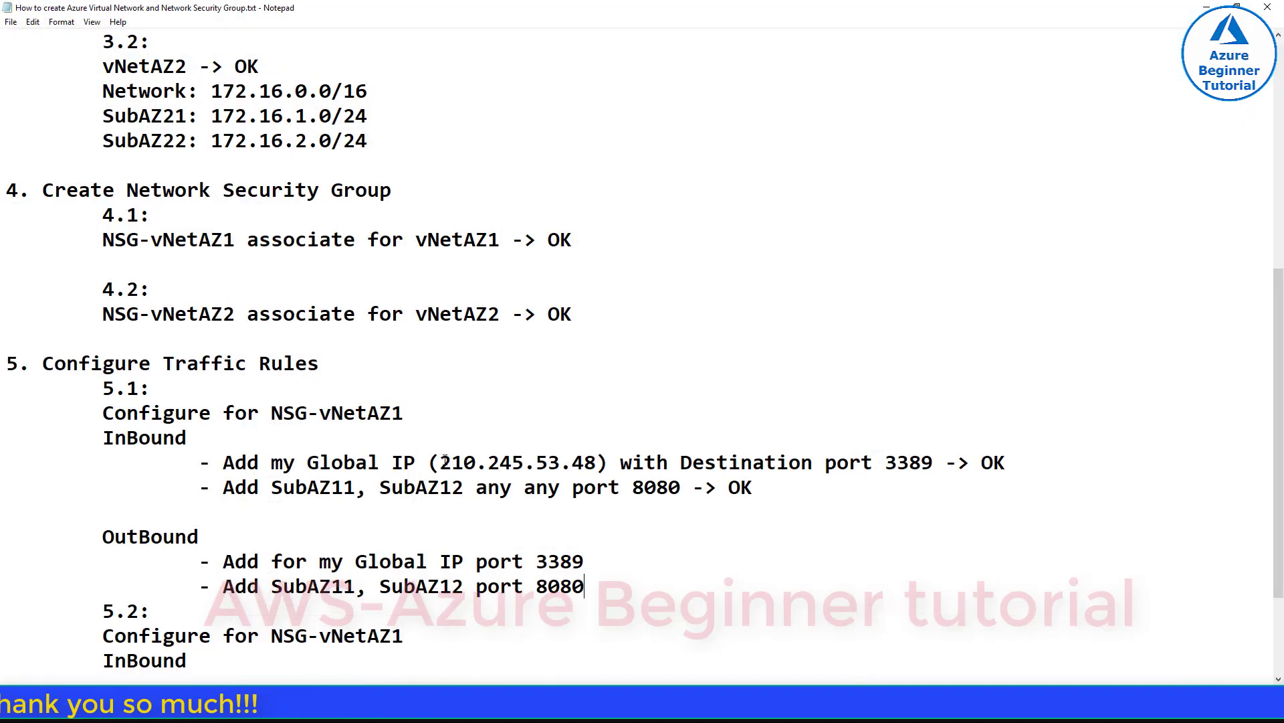
left_click_drag(442, 461, 606, 463)
key("ctrl+c")
key("alt+Tab")
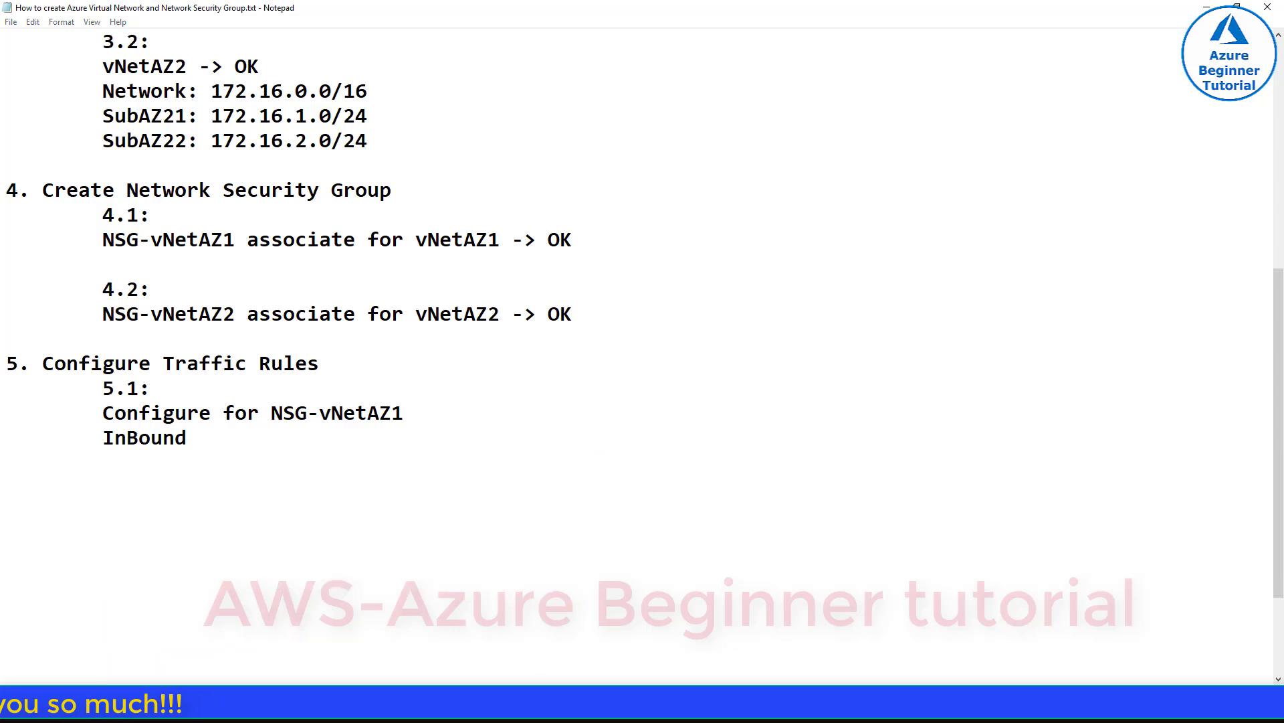
left_click(943, 231)
key("ctrl+v")
- Set the outbound rule's service to RDP with the action Allow
left_click(908, 279)
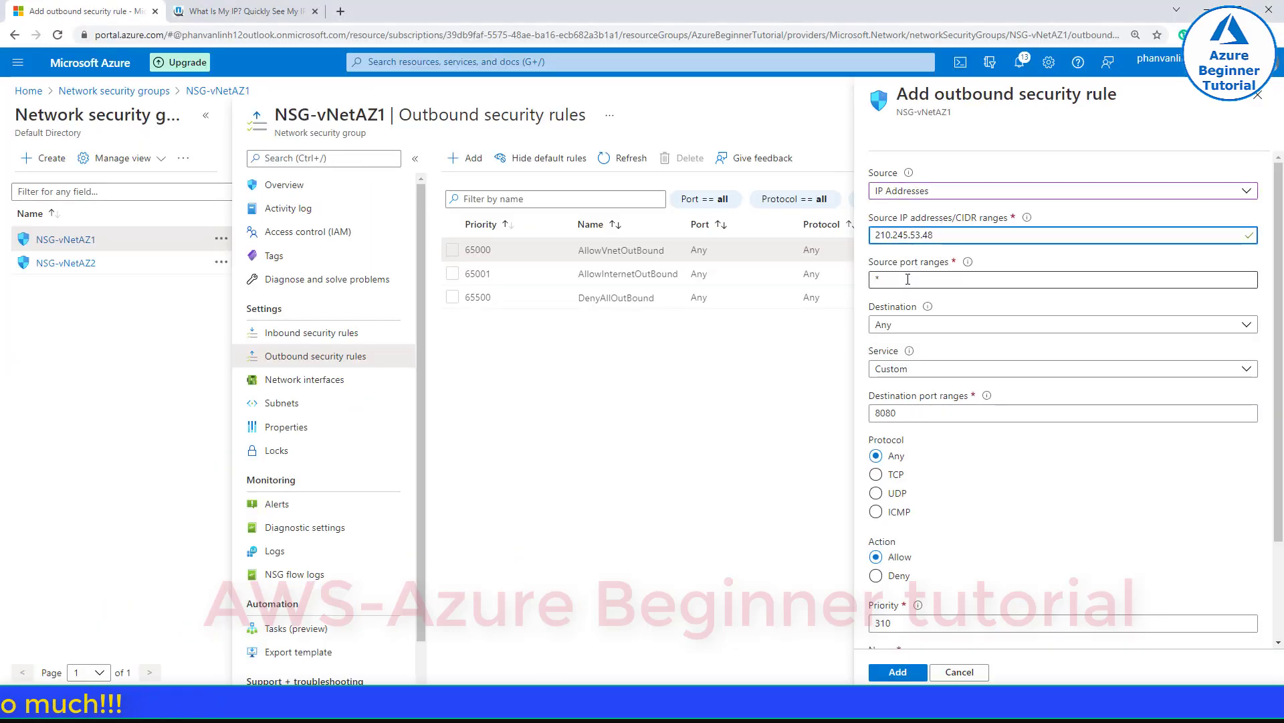
left_click(901, 377)
left_click(896, 459)
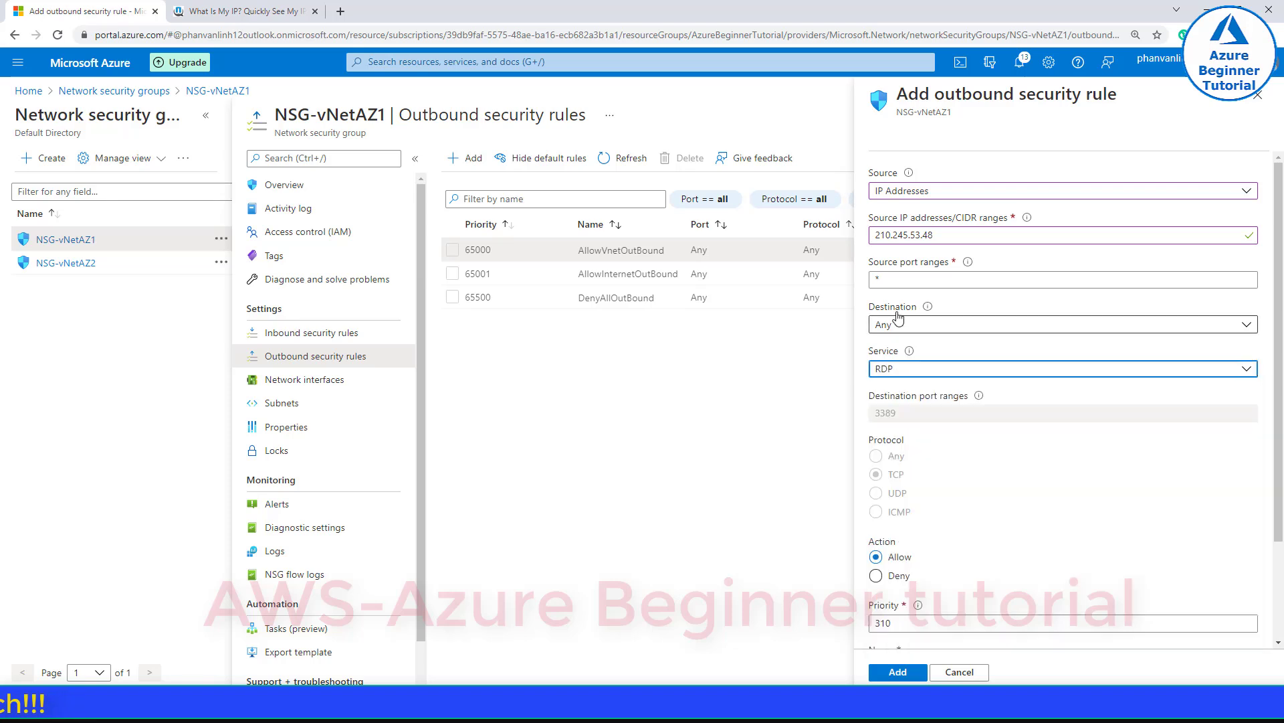
double_click(897, 280)
scroll(920, 548, "down", 1)
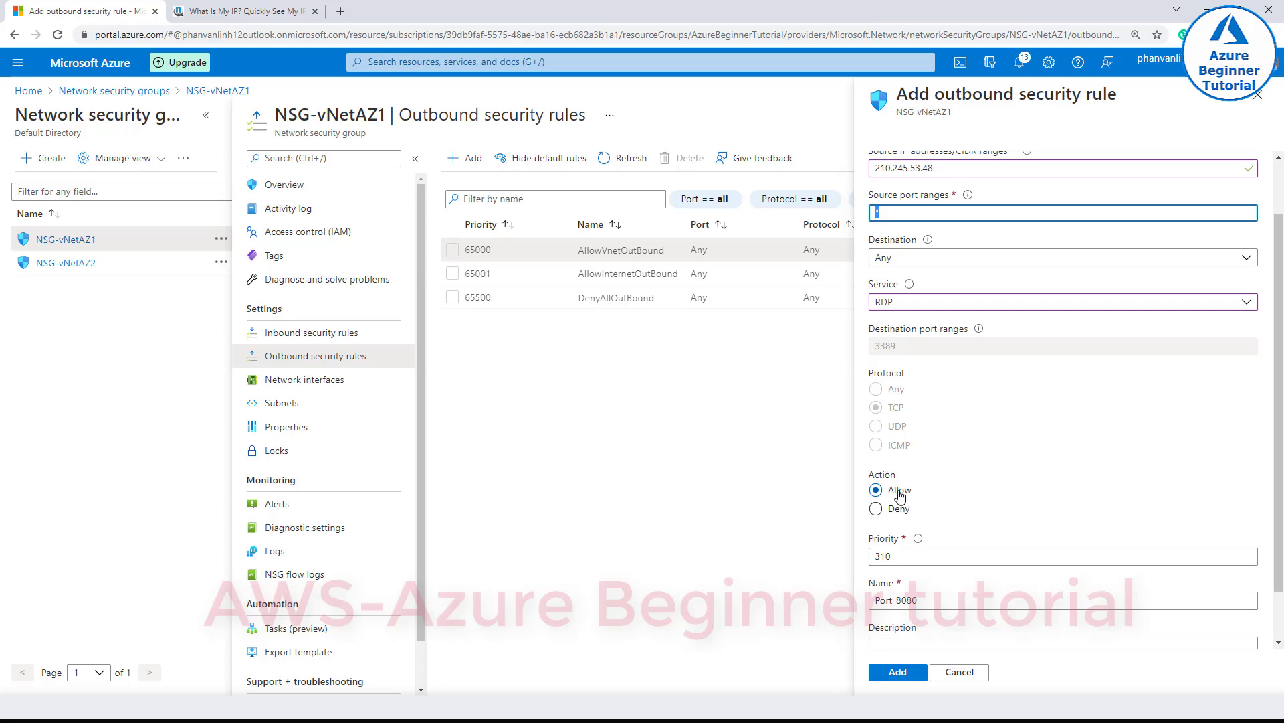
left_click(900, 496)
- Set the outbound rule's priority to 100 and replace its name with Allow_3389
mouse_move(922, 540)
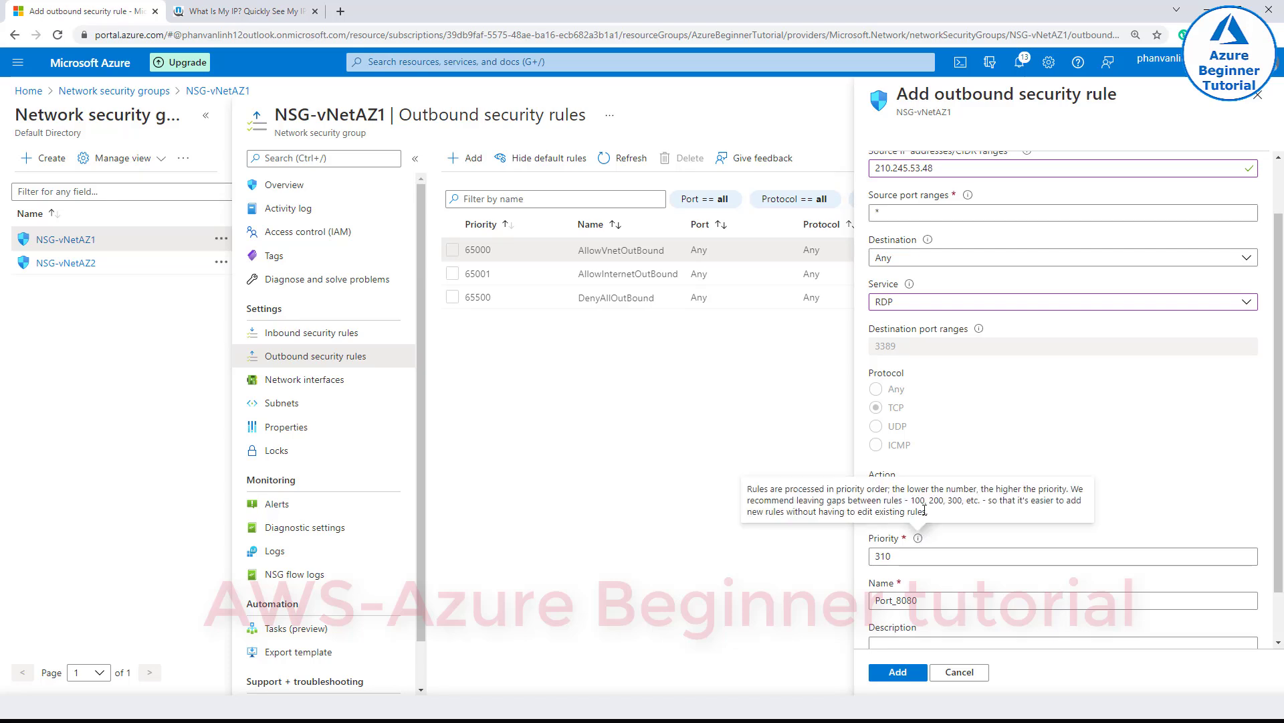
double_click(872, 555)
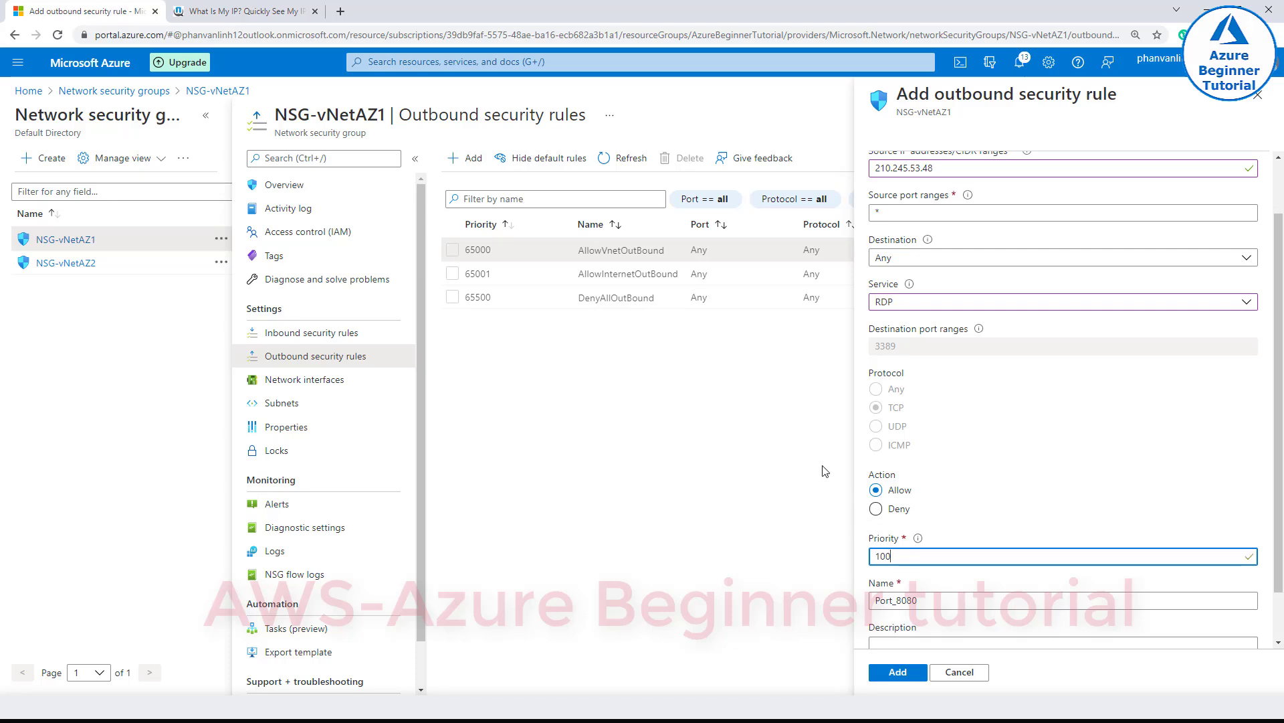
scroll(915, 616, "down", 2)
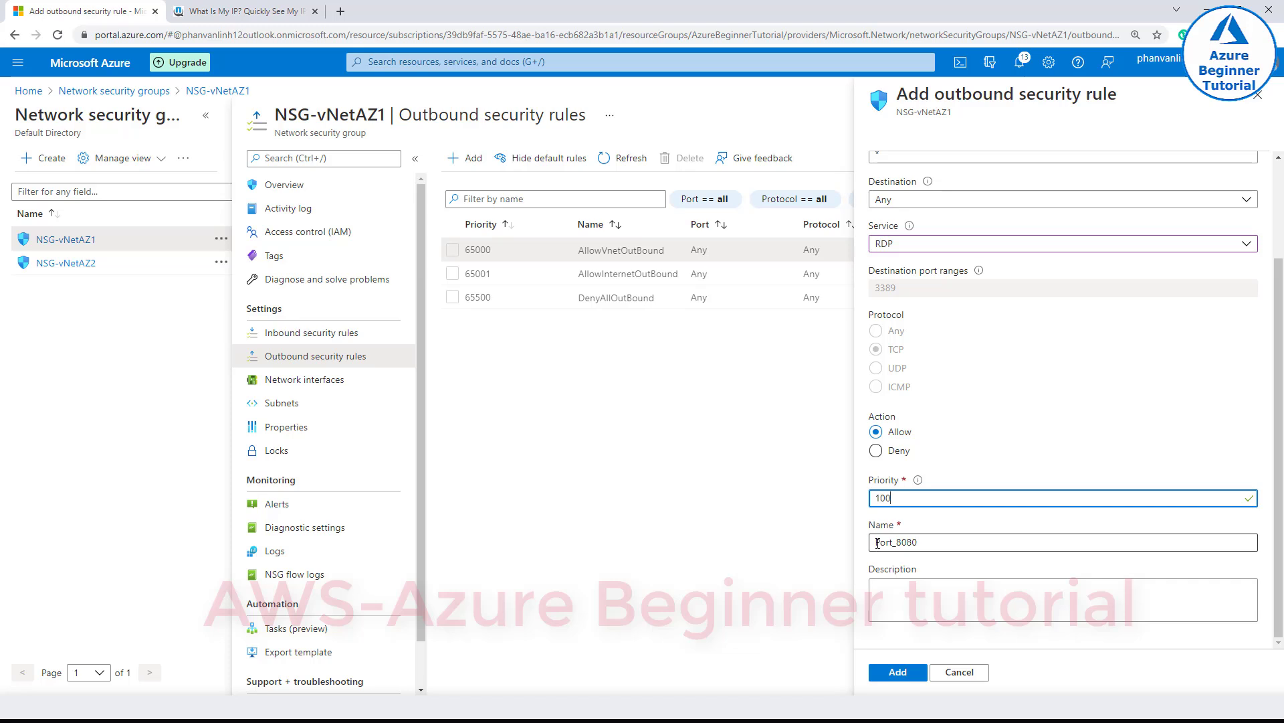
left_click(878, 543)
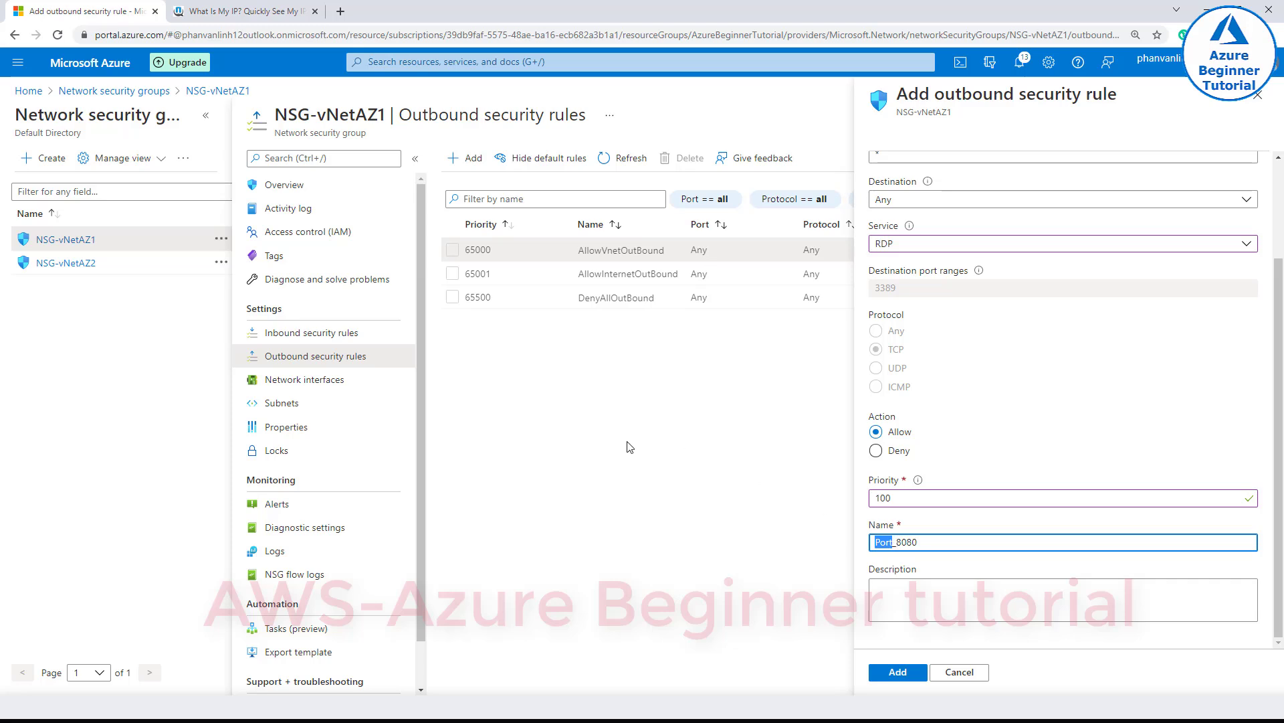
scroll(958, 568, "up", 2)
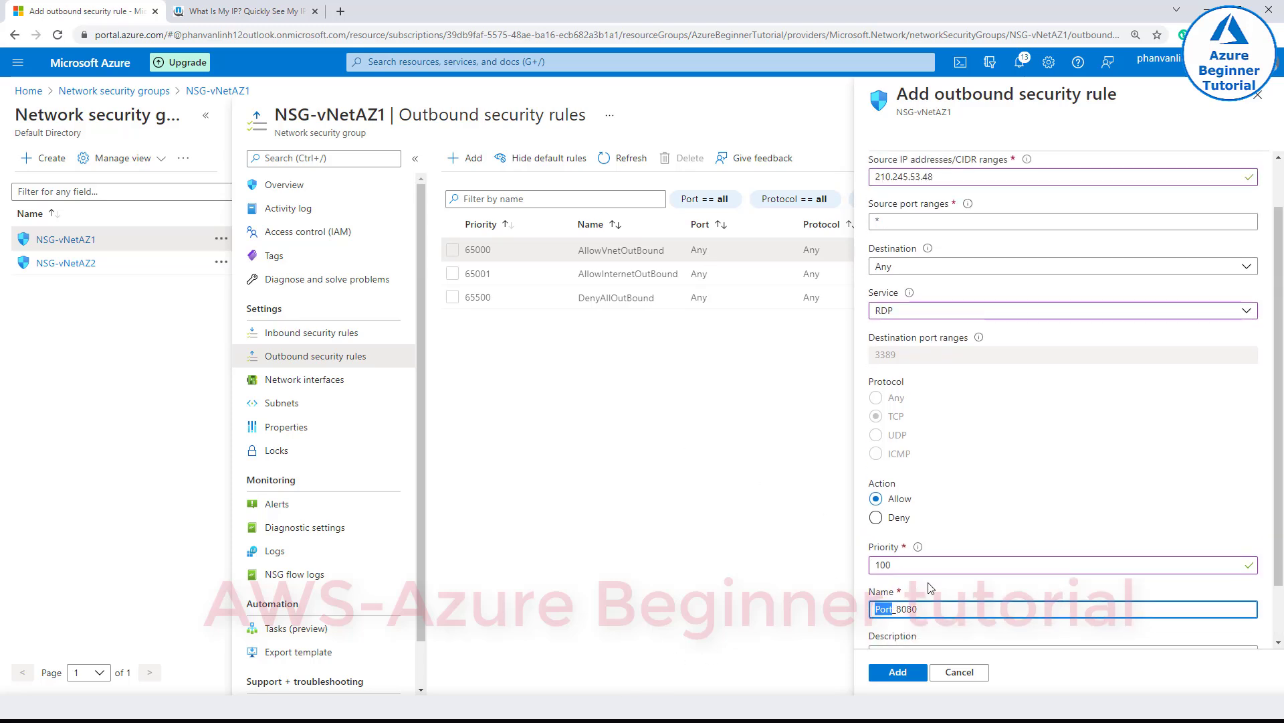
scroll(928, 587, "down", 1)
left_click(932, 538)
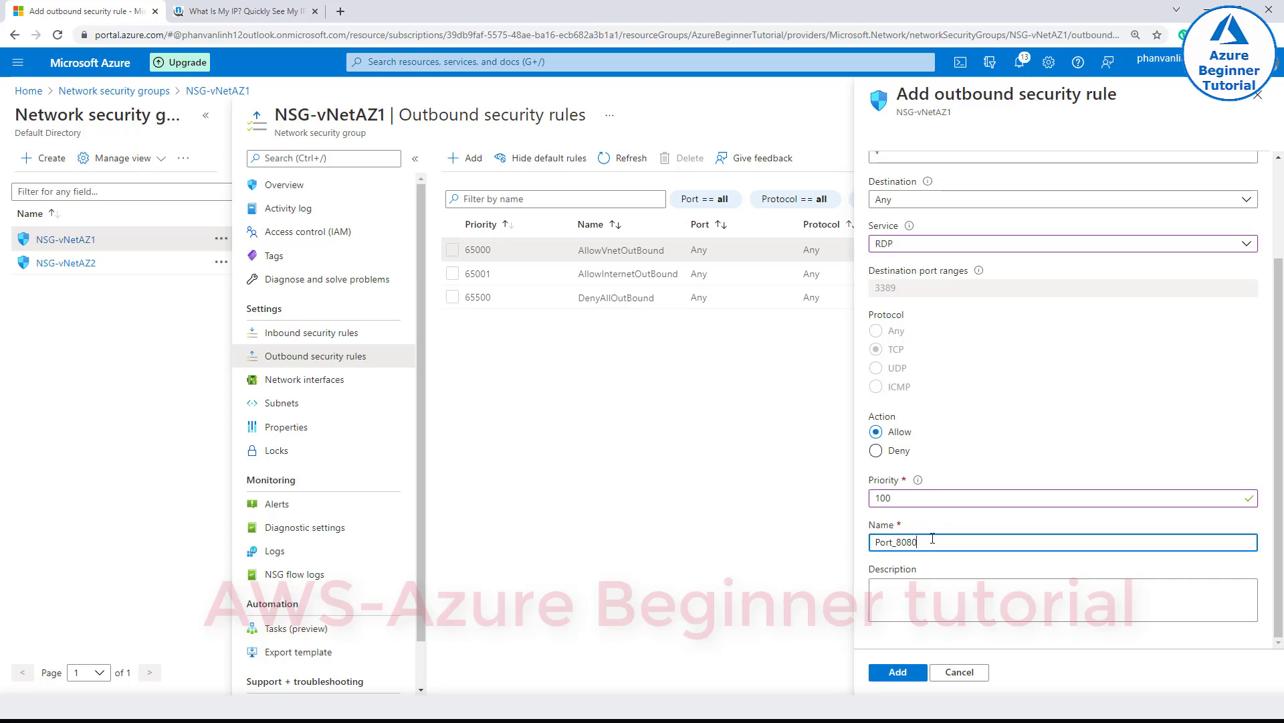
left_click_drag(932, 539, 870, 539)
type("Allow_3389")
left_click(903, 542)
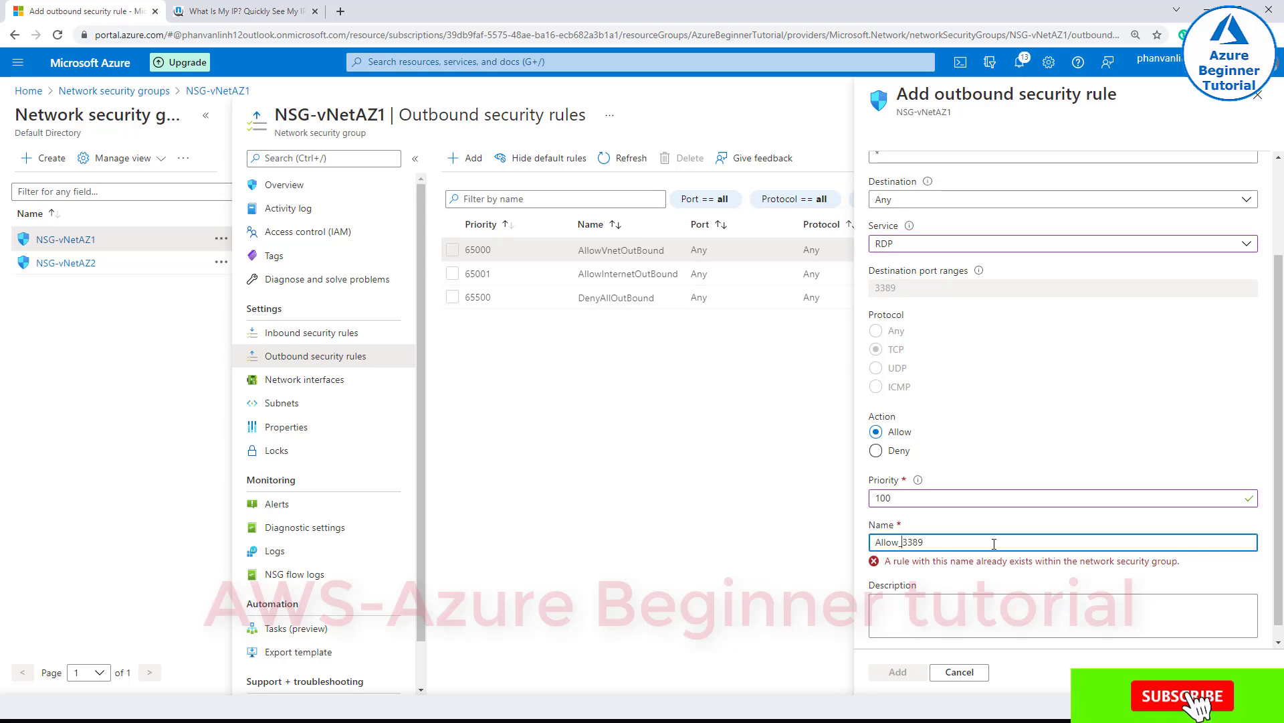
- Prefix the rule's name so it reads Global_Allow_3389, and check it against the Notepad notes
key("Home")
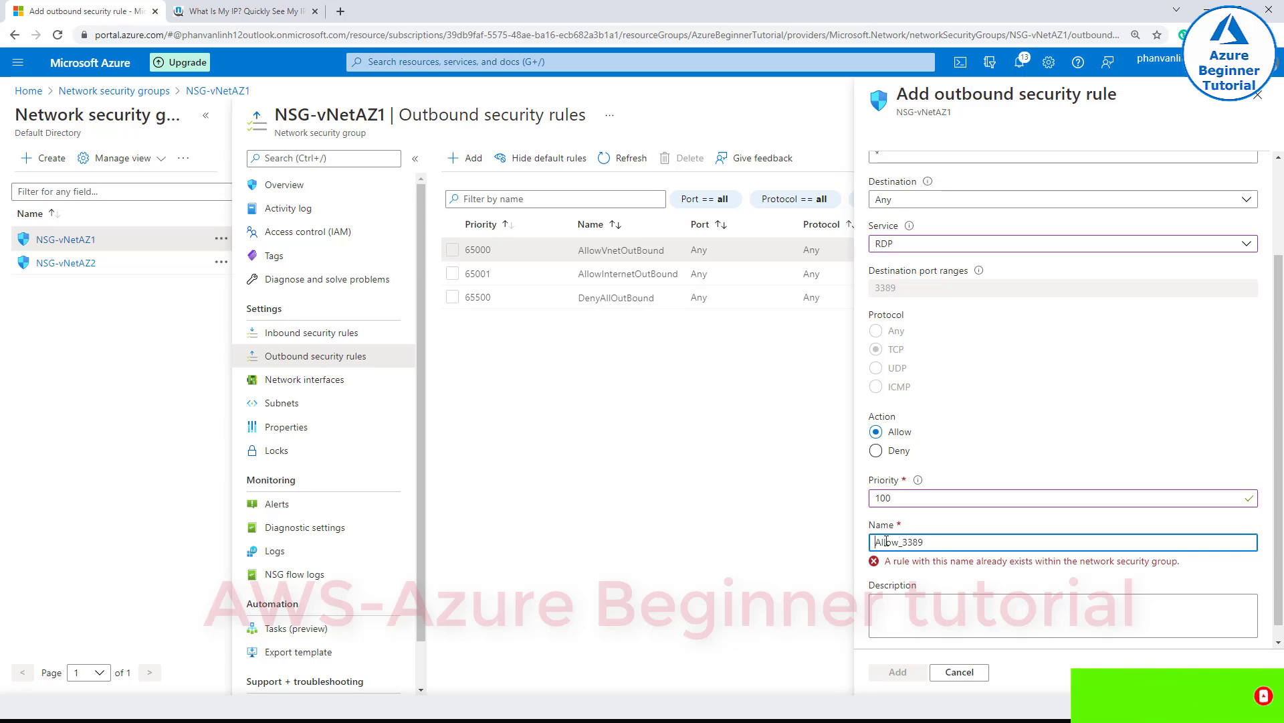
type("Global")
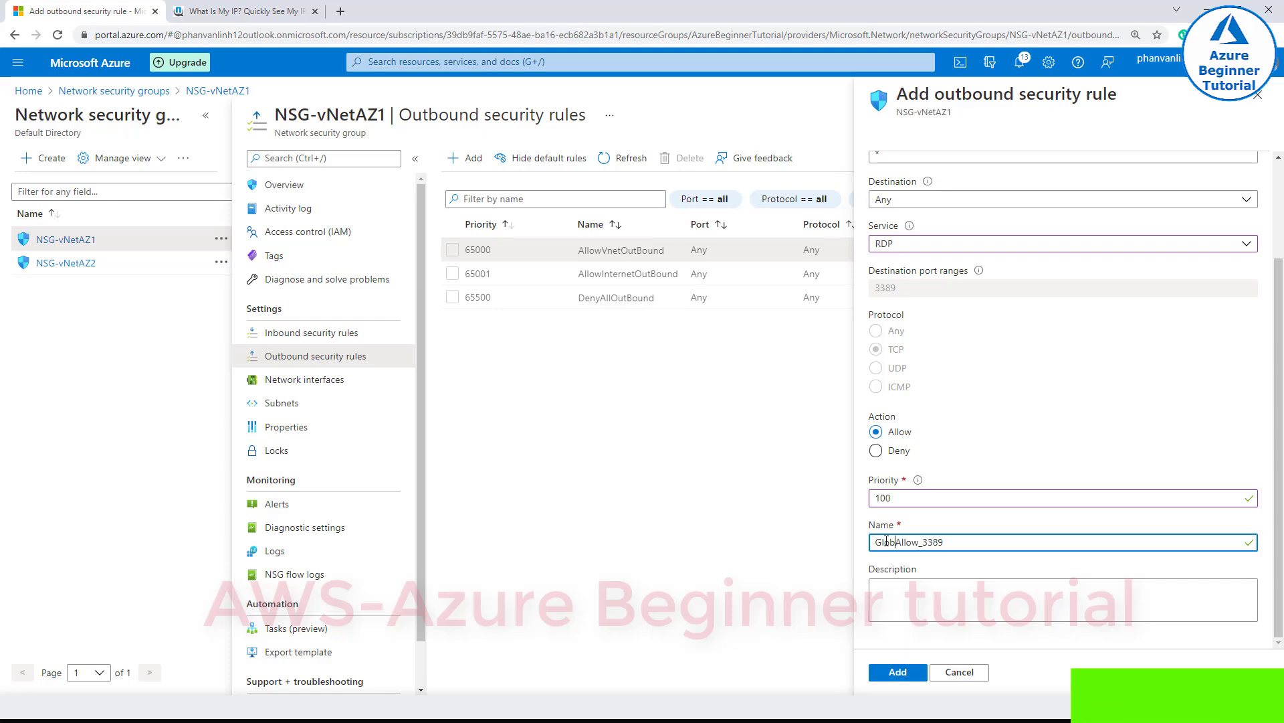
type("_")
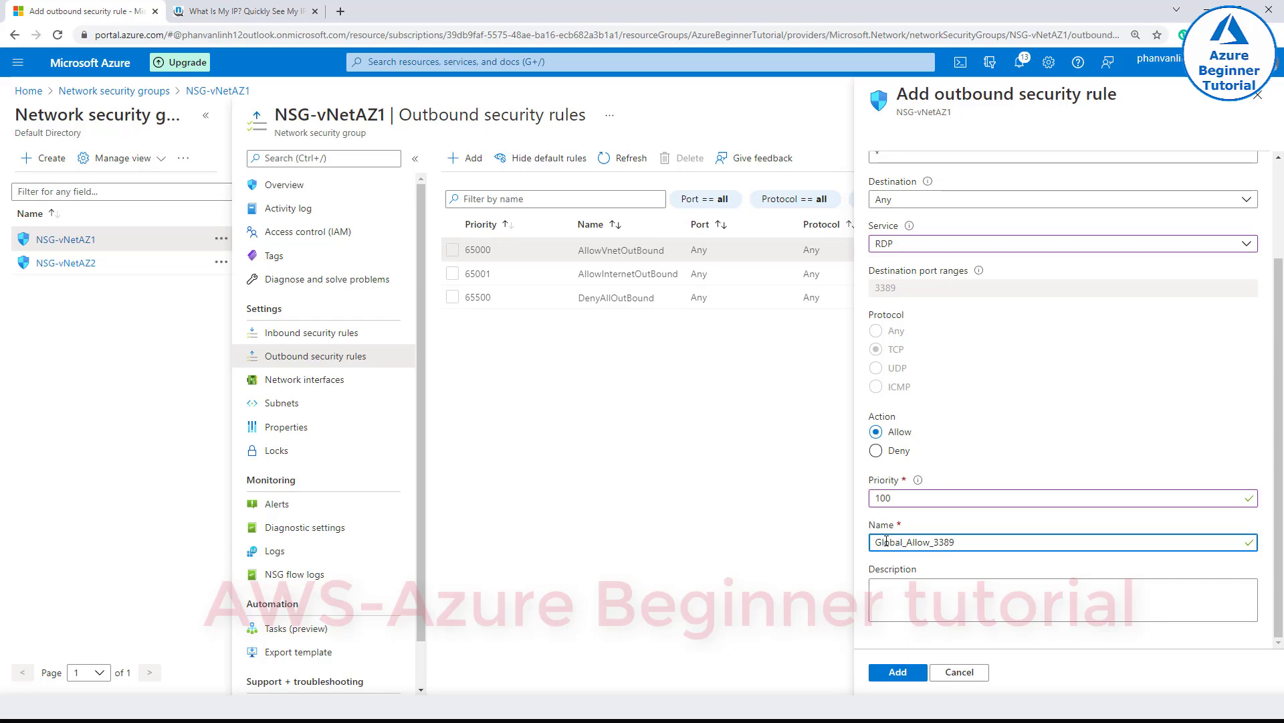
key("alt+Tab")
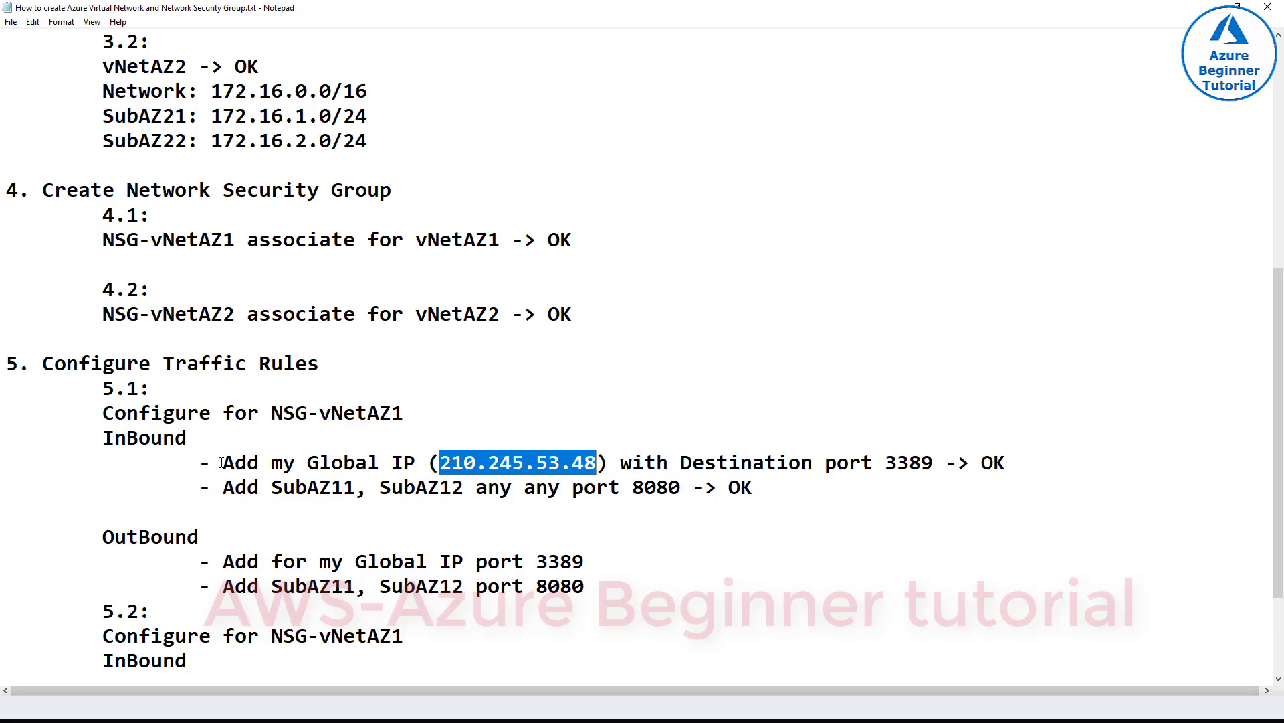
key("alt+Tab")
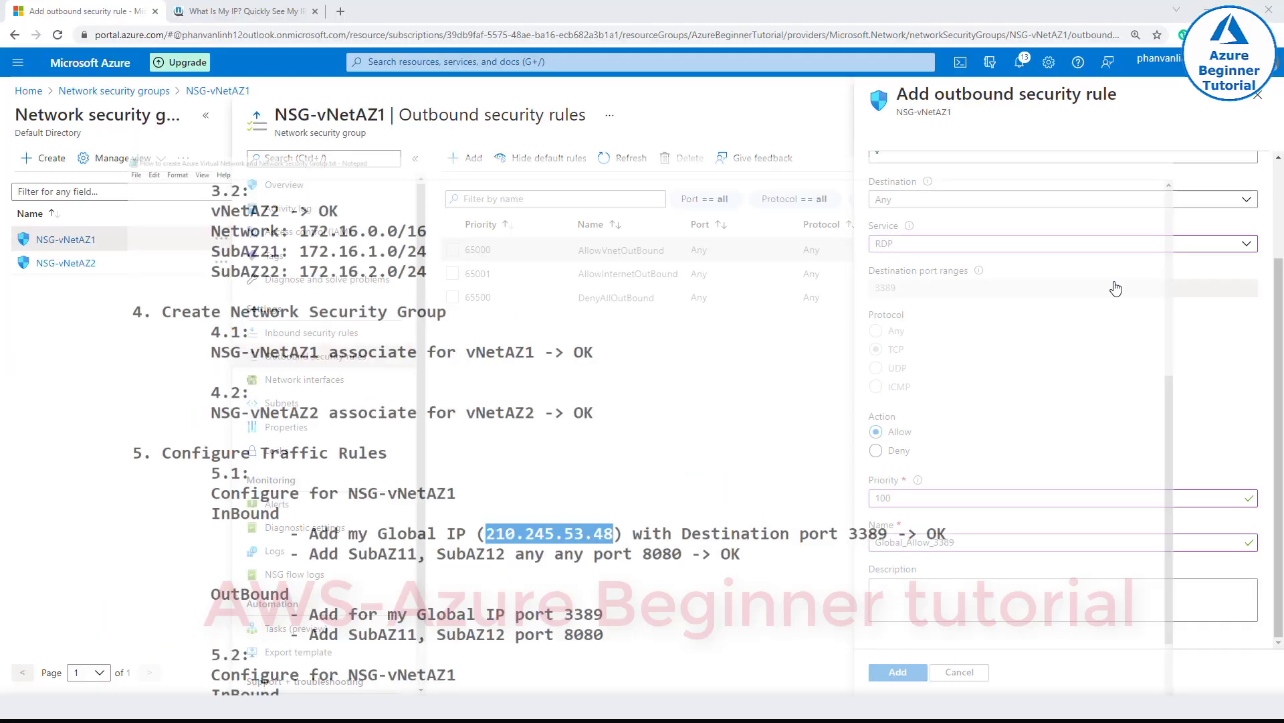
- Copy the name Global_Allow_3389 into the rule's description and add the outbound rule to NSG-vNetAZ1
left_click_drag(957, 542, 872, 542)
key("ctrl+c")
left_click(907, 604)
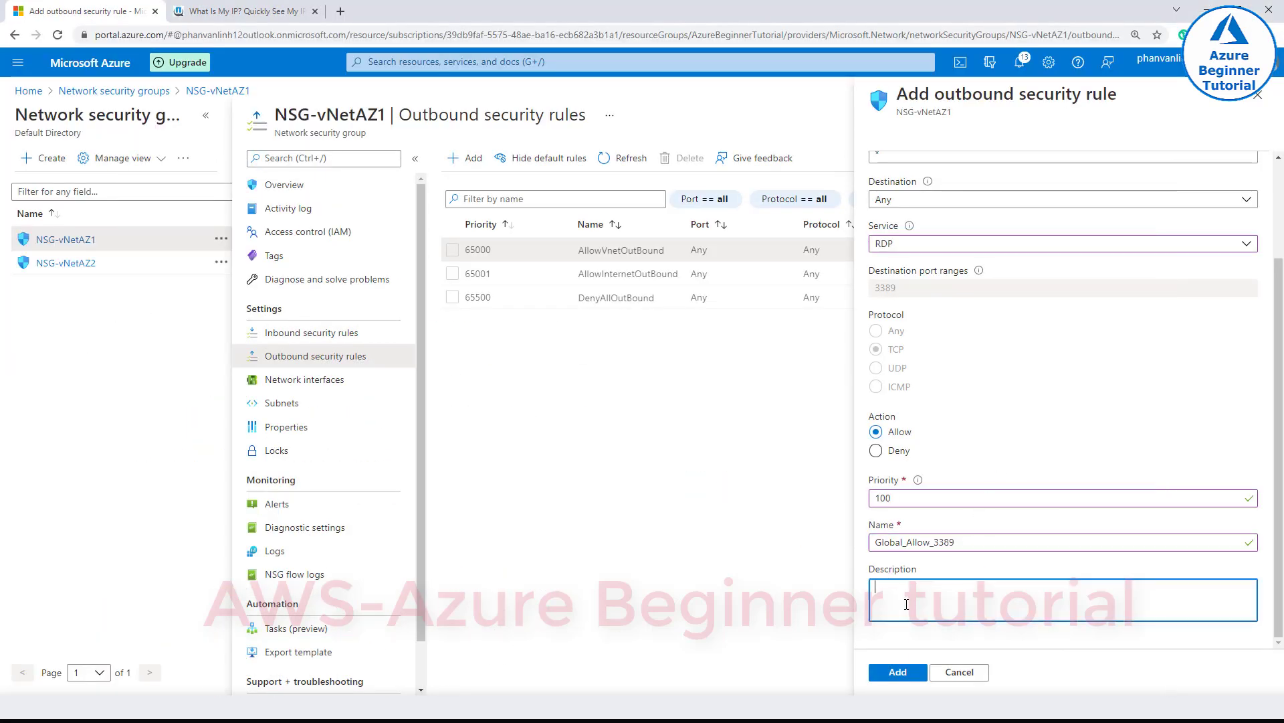
key("ctrl+v")
left_click(899, 679)
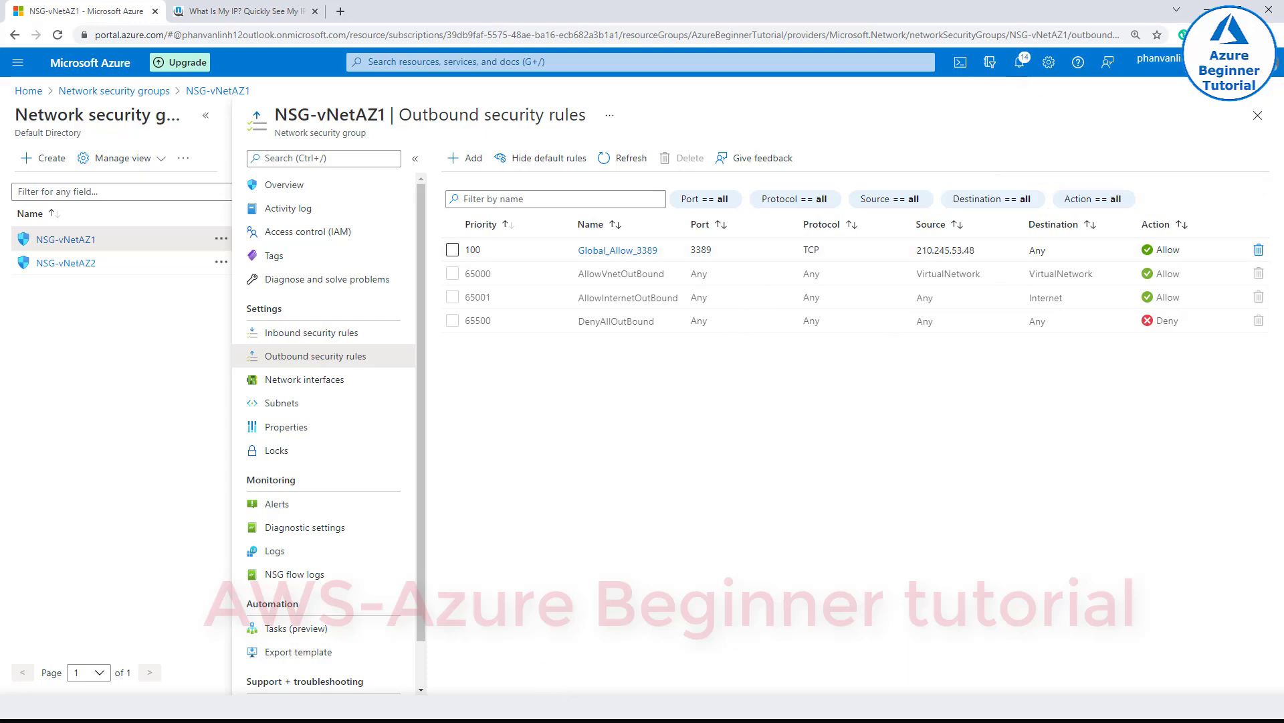
- Check the second OutBound item in the Notepad notes and start a new outbound rule with source IP addresses 192.168.1.0/24
key("alt+Tab")
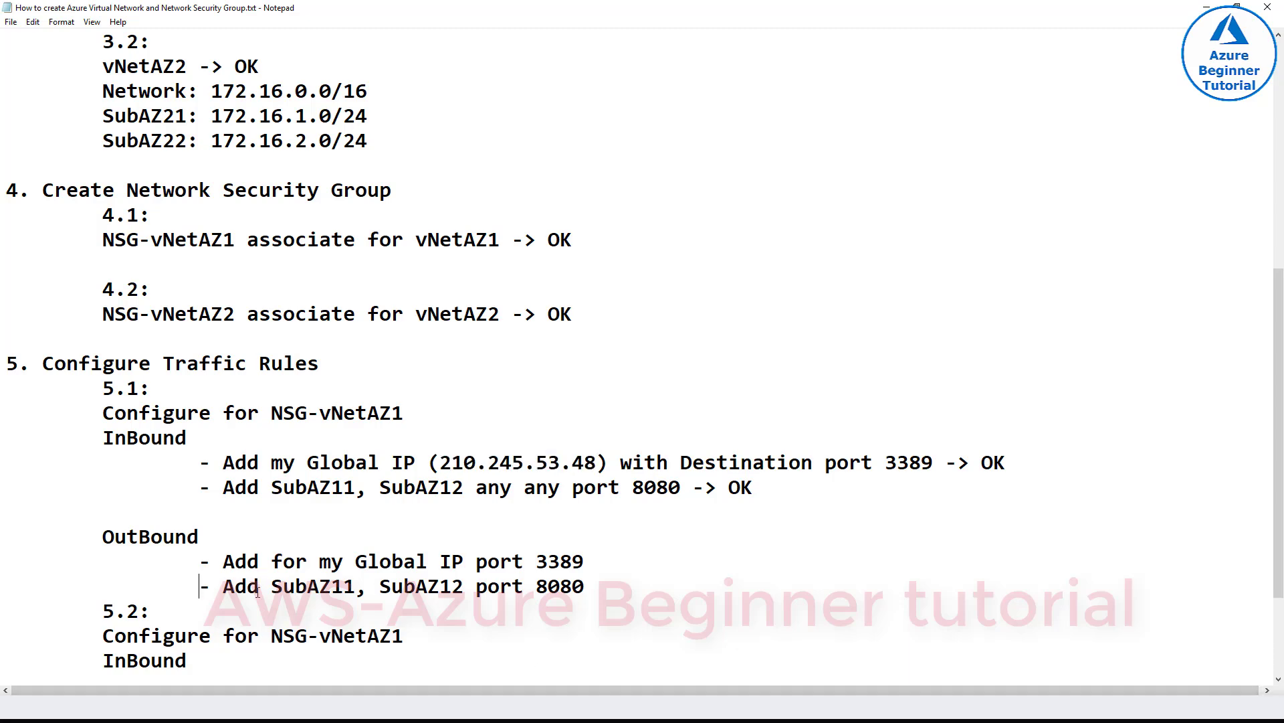
left_click_drag(200, 586, 586, 588)
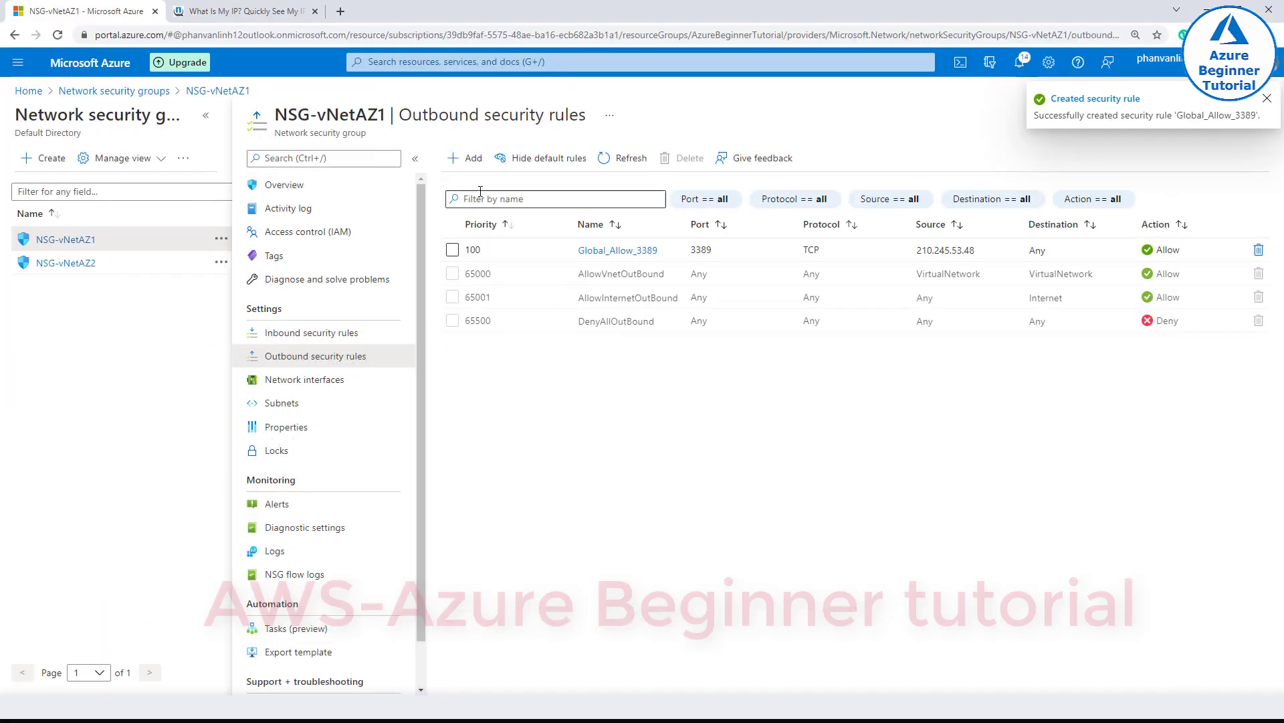
left_click(466, 157)
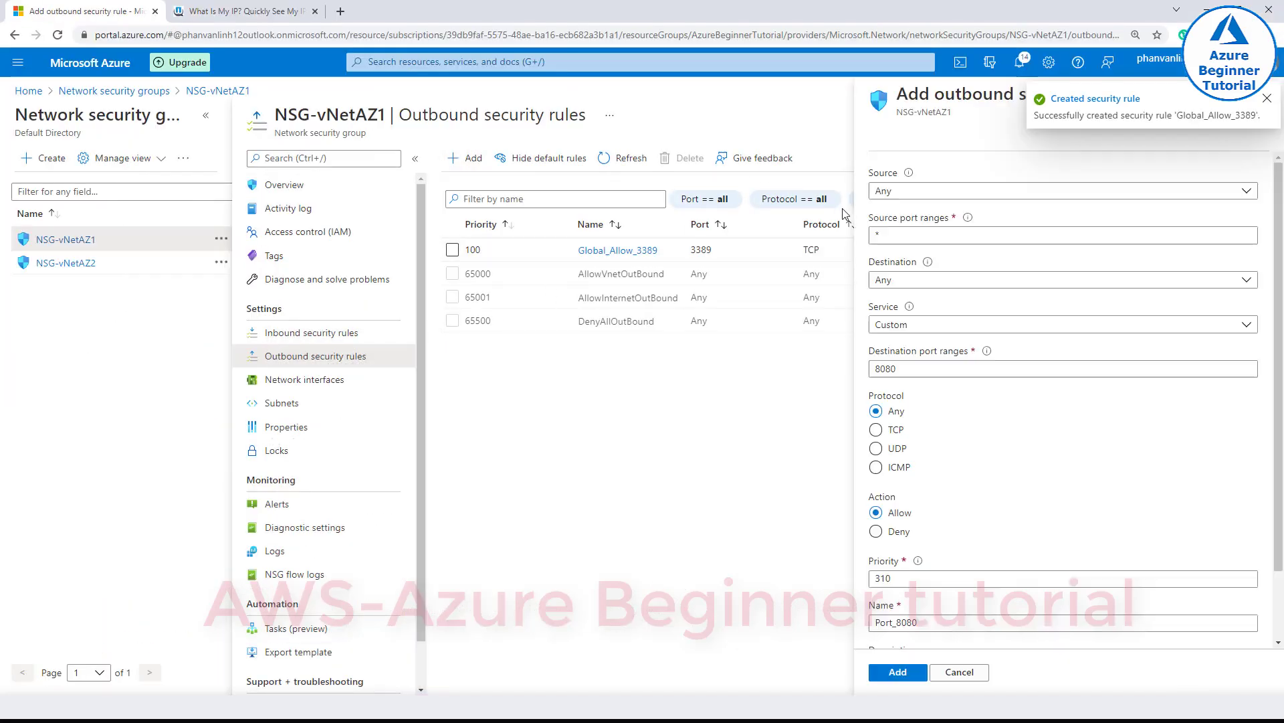
left_click(903, 194)
left_click(902, 234)
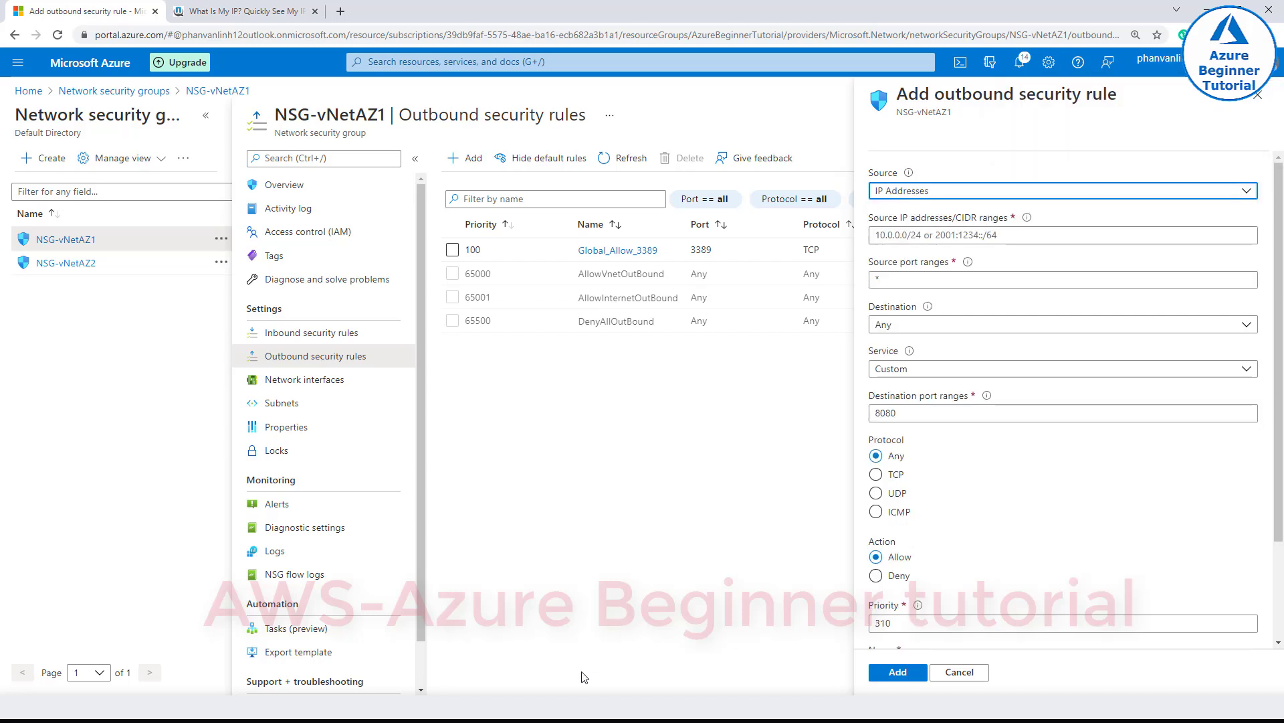
left_click(915, 235)
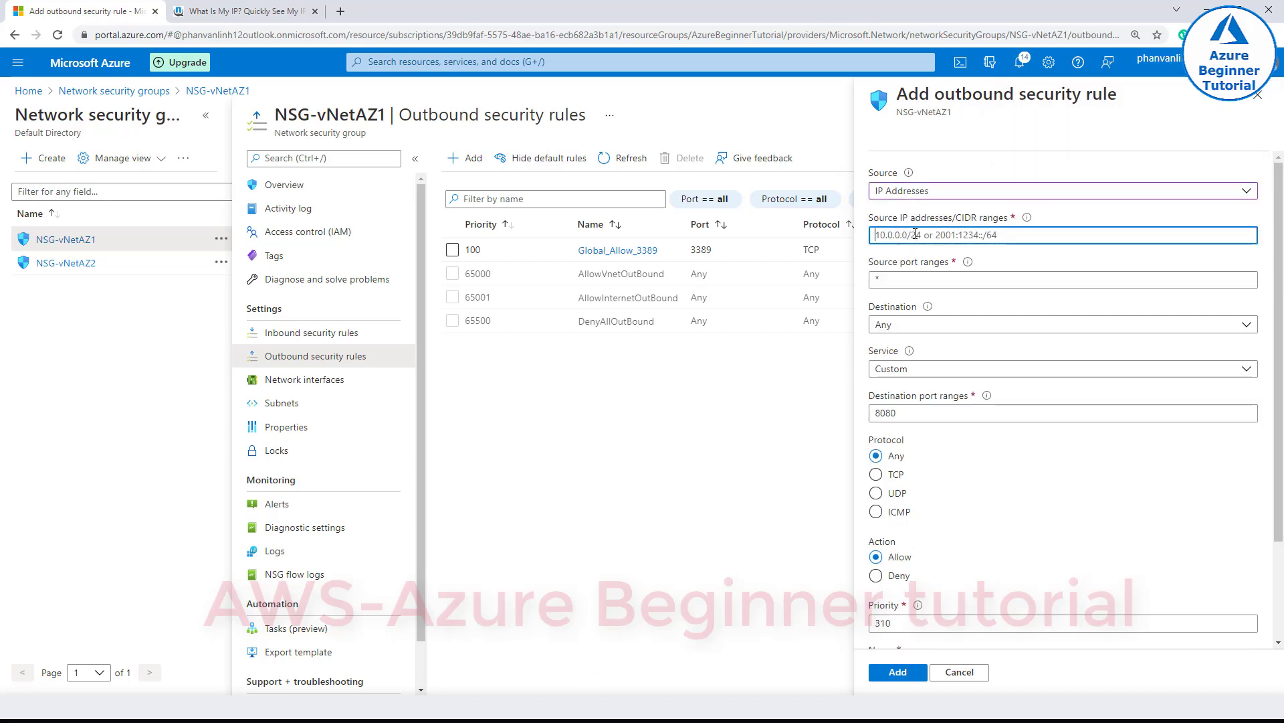
type("192.168.1.0/24")
- Keep destination port 8080 for the new outbound rule, choose TCP as its protocol and set its priority to 300
double_click(910, 412)
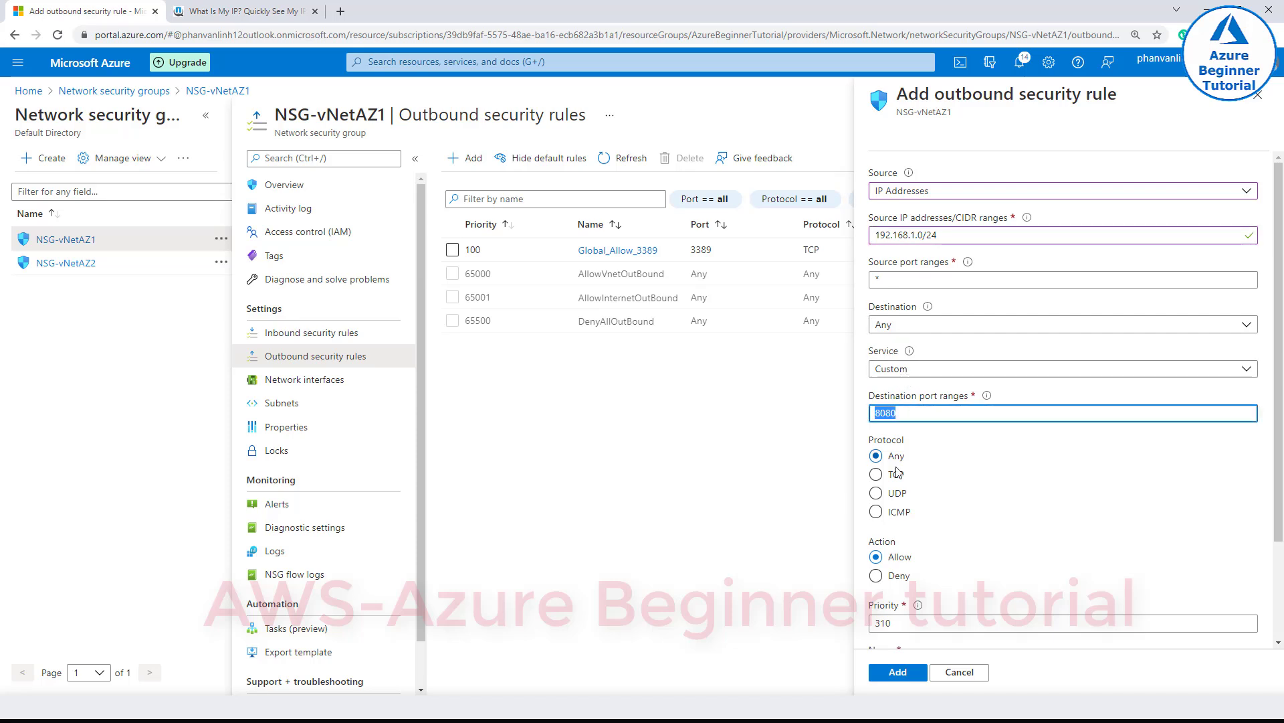
left_click(893, 475)
scroll(906, 559, "down", 2)
scroll(906, 559, "down", 1)
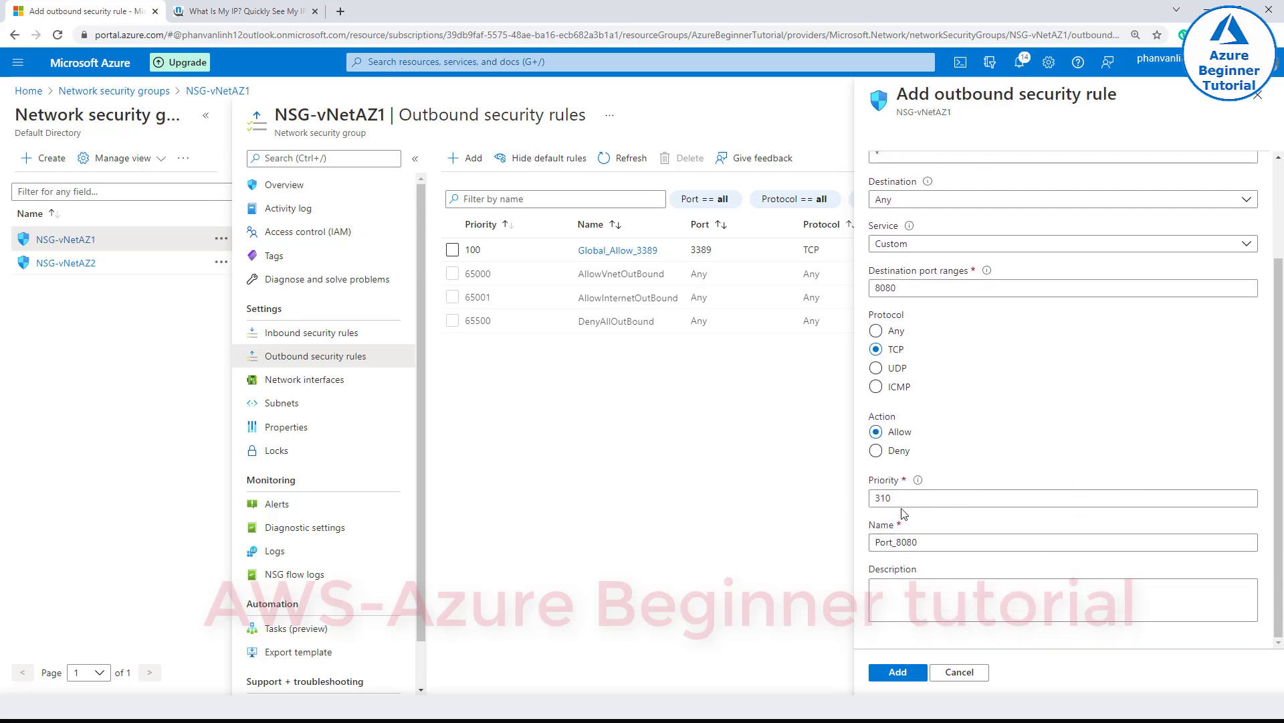
double_click(875, 498)
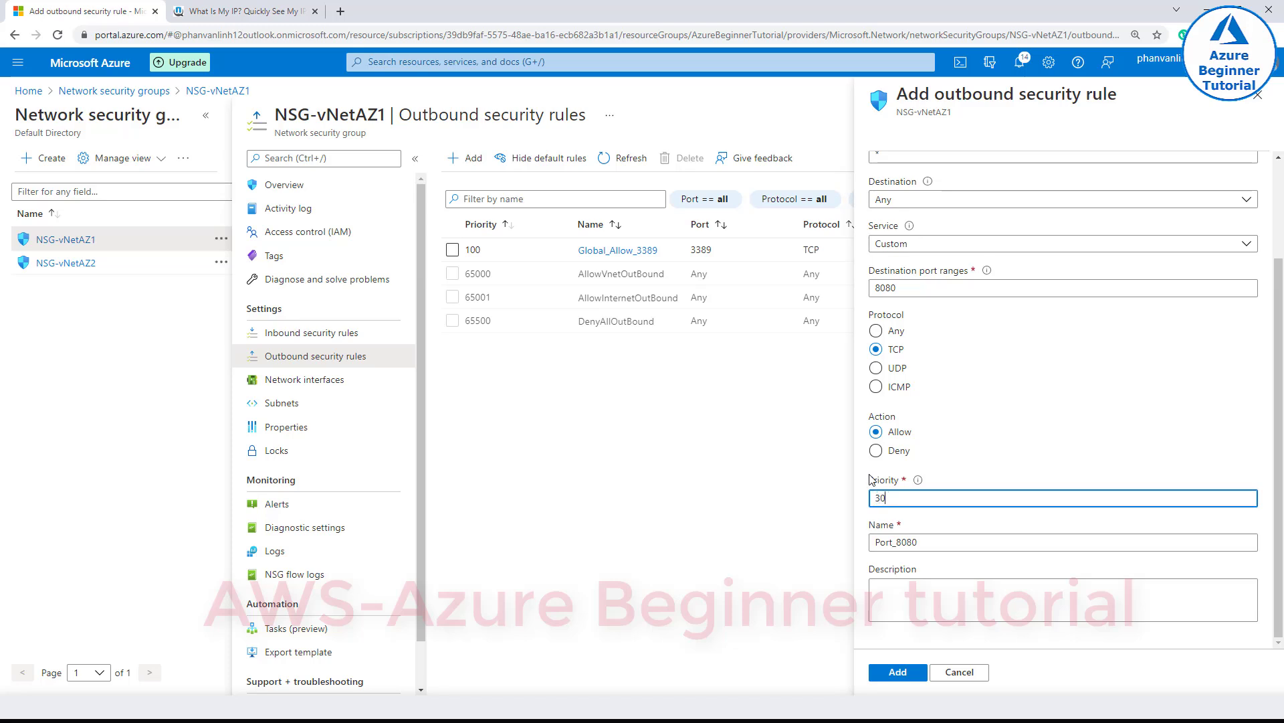
- Copy SubAZ11 from the OutBound item in the Notepad notes and name the outbound rule SubAZ11_Out_Port_8080
left_click(876, 542)
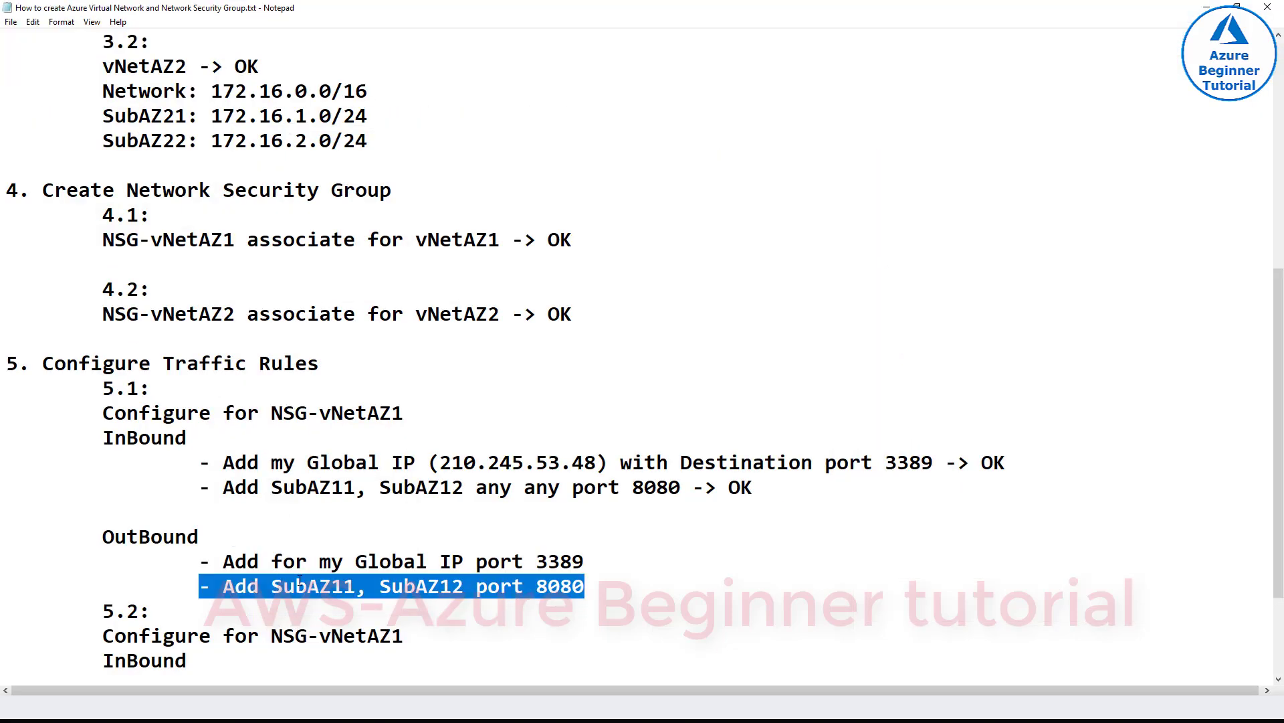
double_click(302, 585)
key("ctrl+c")
left_click(356, 586)
key("shift+Left")
key("shift+Left")
key("shift+Left")
key("shift+Left")
key("shift+Left")
key("shift+Left")
key("shift+Left")
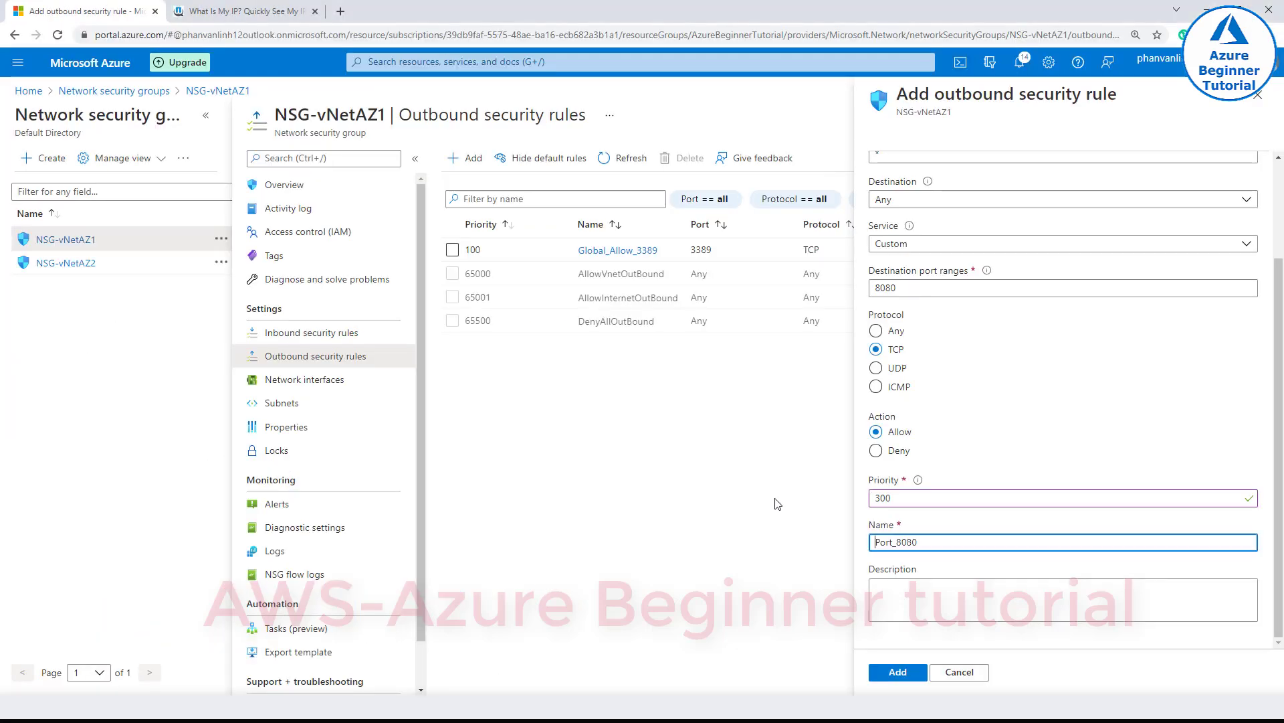
key("ctrl+v")
type("_")
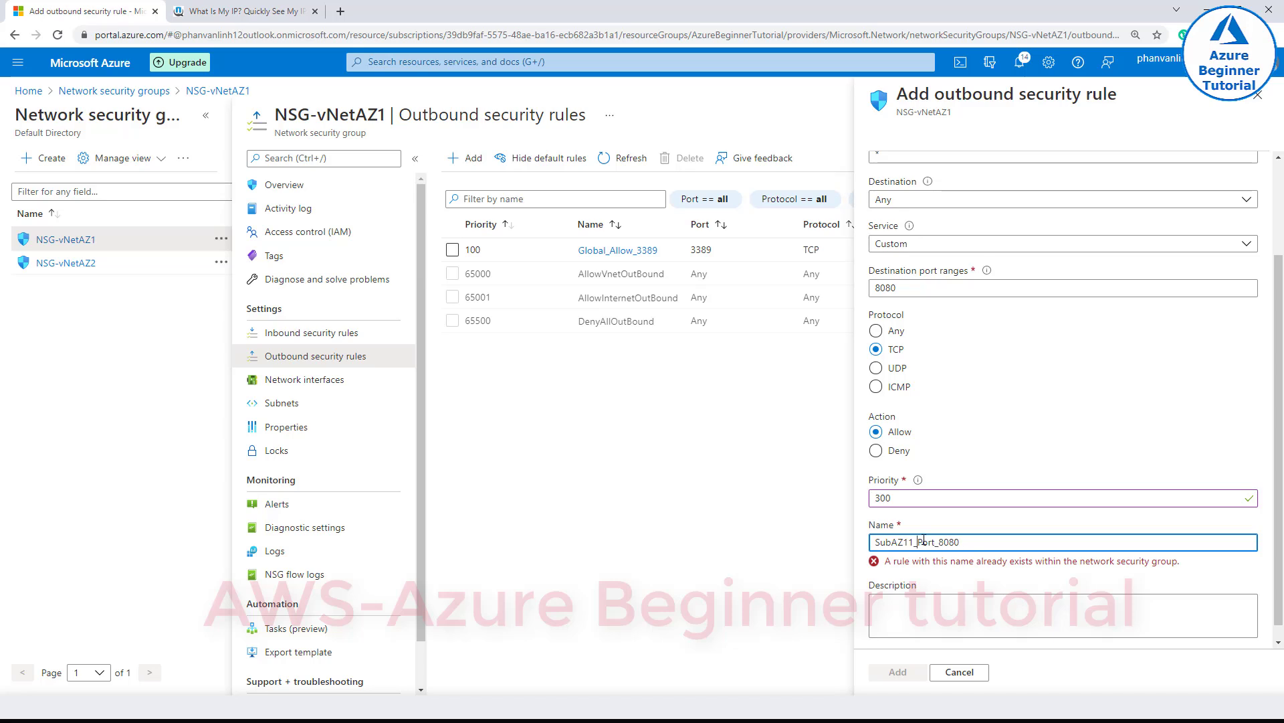
type("Out")
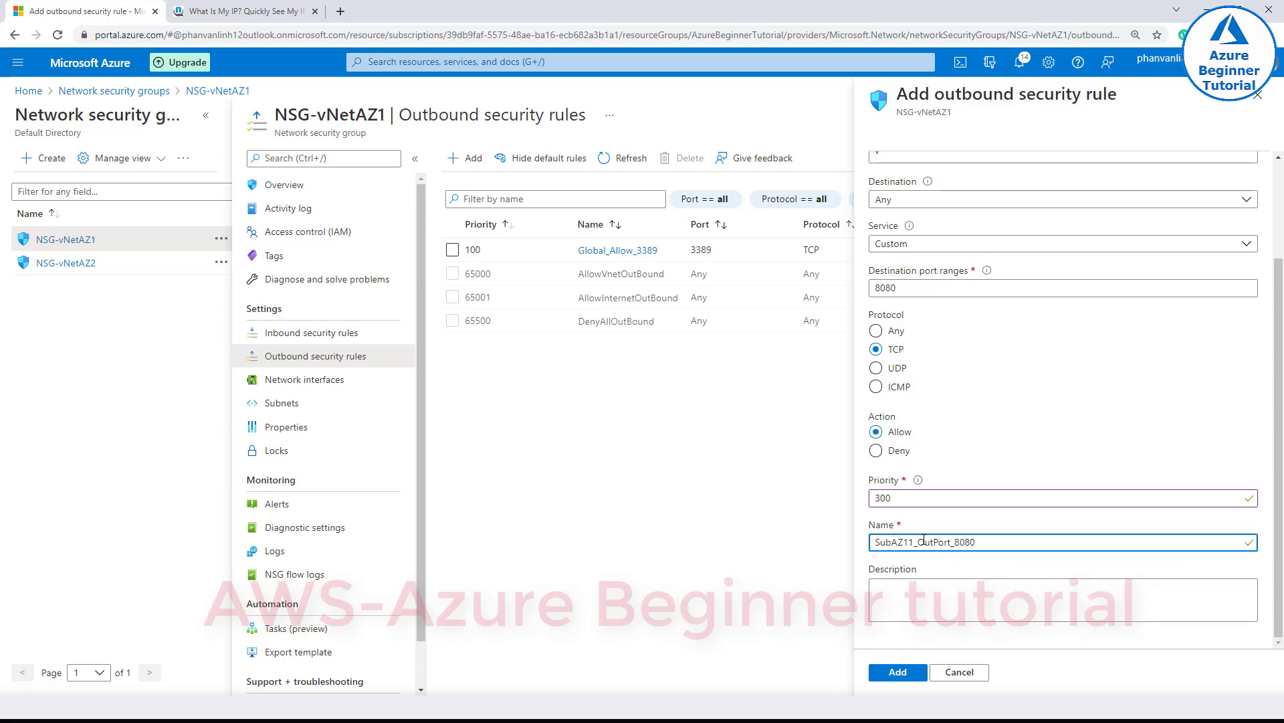
type("_")
- Copy the rule's name into its description, add the SubAZ11 outbound rule and refresh the list to check it
key("ctrl+a")
key("ctrl+c")
key("Tab")
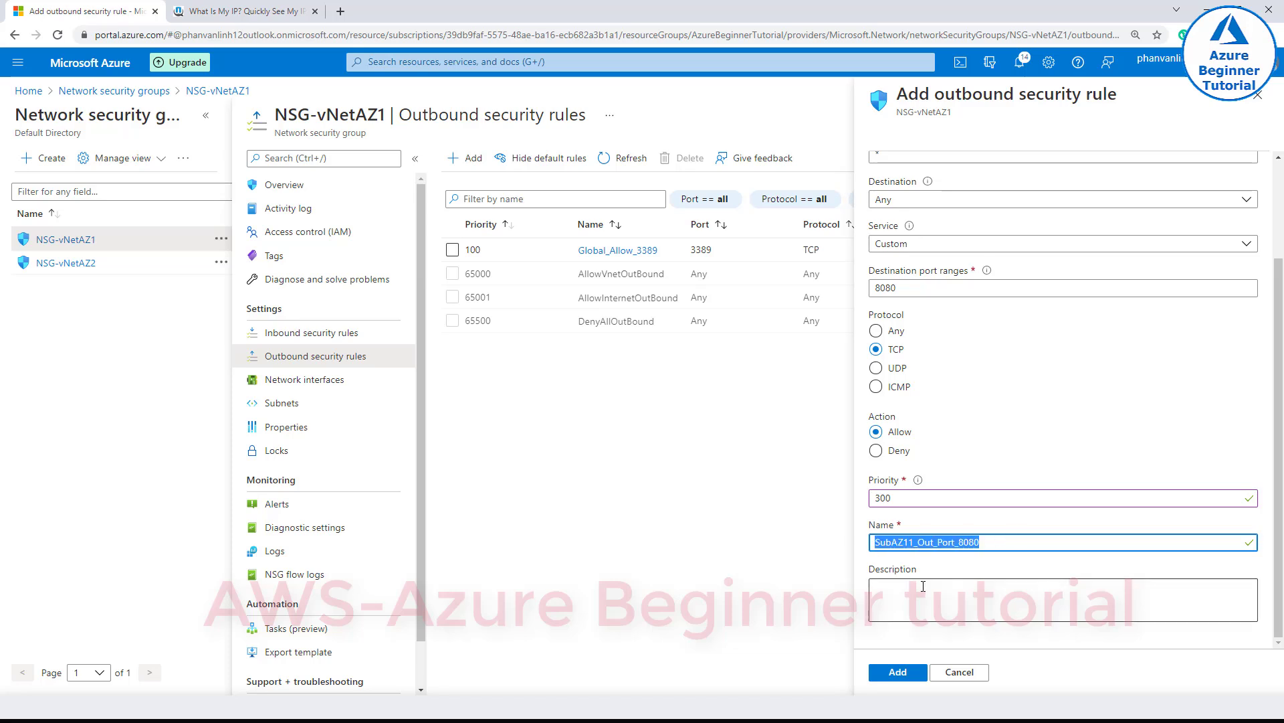
key("ctrl+v")
left_click(894, 672)
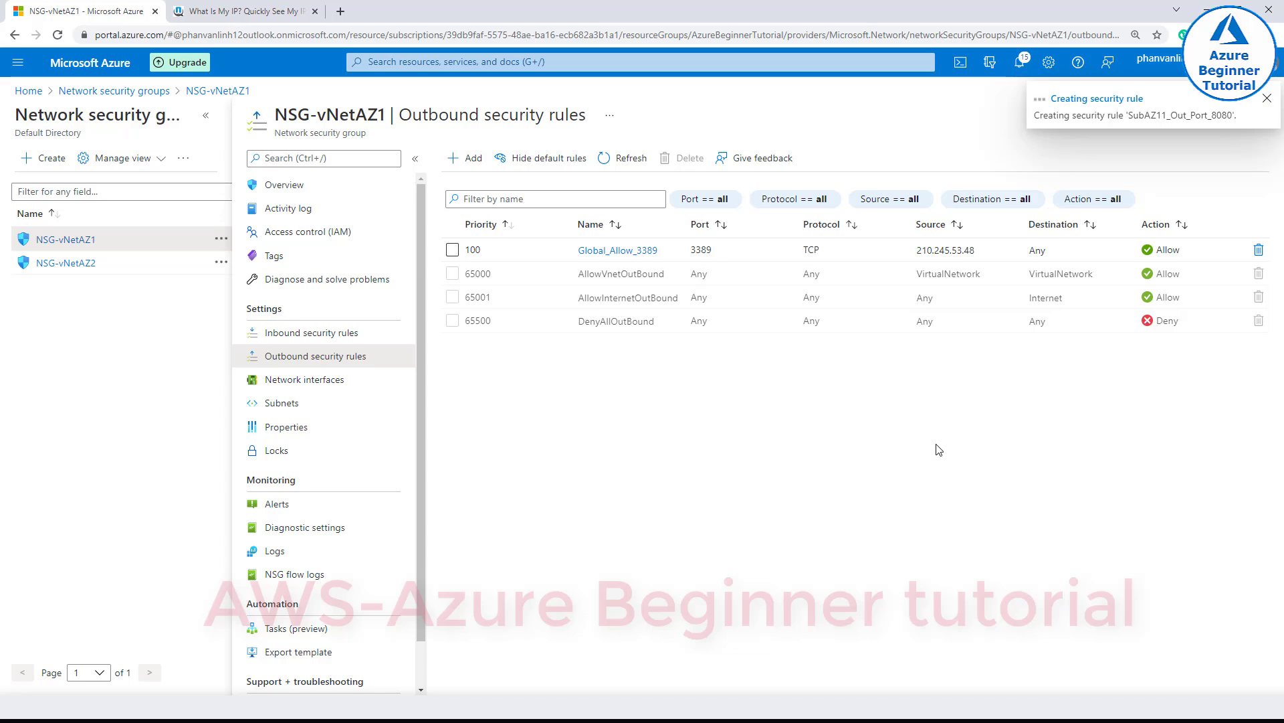
left_click(648, 165)
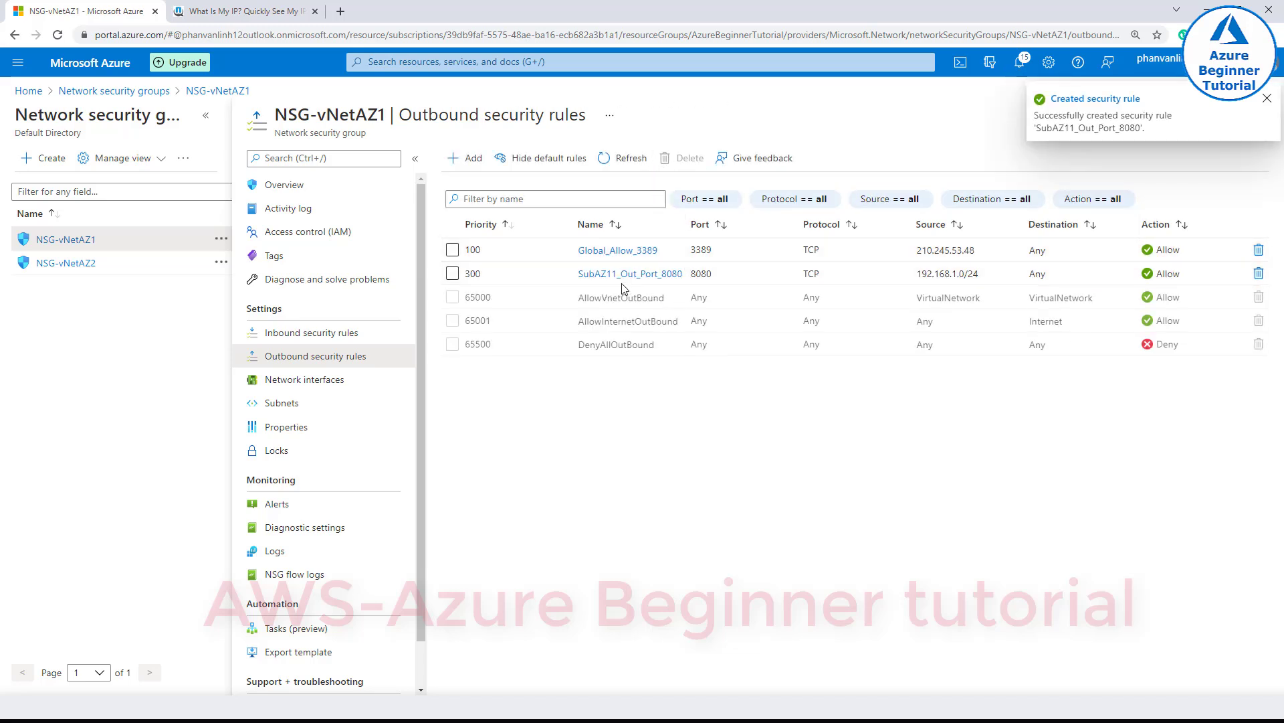
left_click_drag(578, 273, 692, 271)
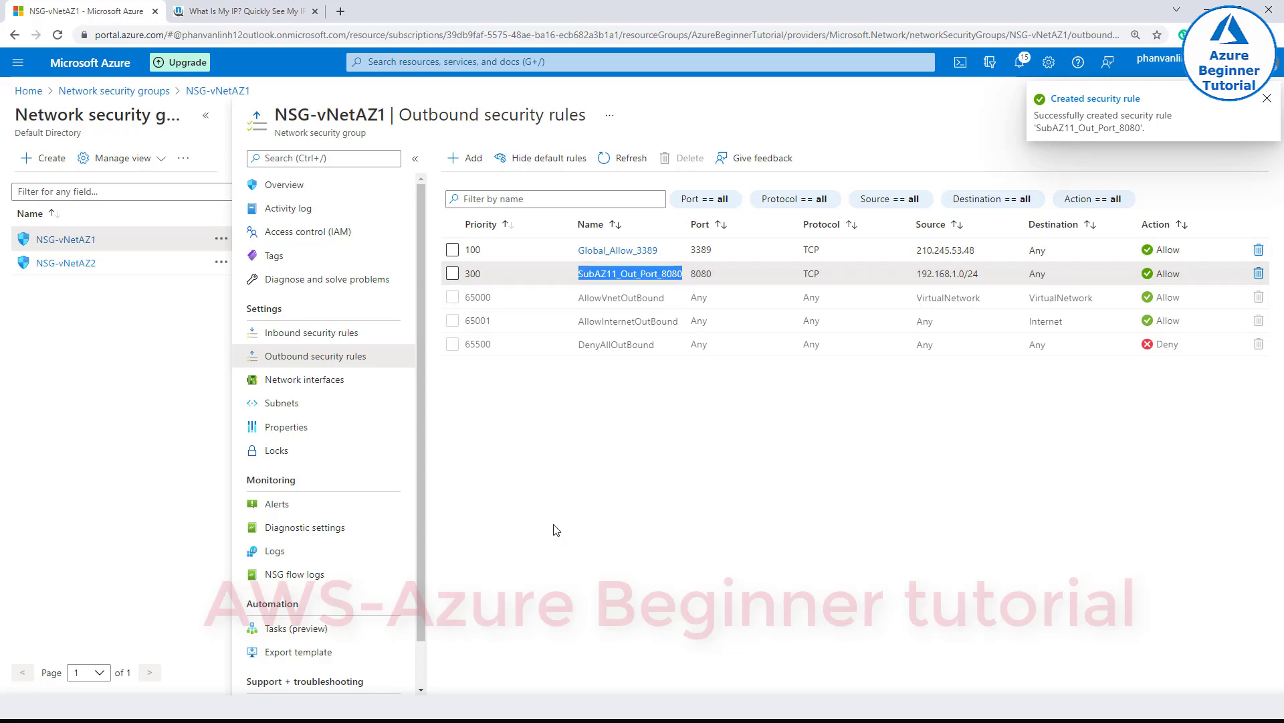
- Start another outbound rule with source IP addresses 192.168.2.0/24 and TCP as its protocol, keeping destination port 8080
left_click(466, 159)
left_click(910, 194)
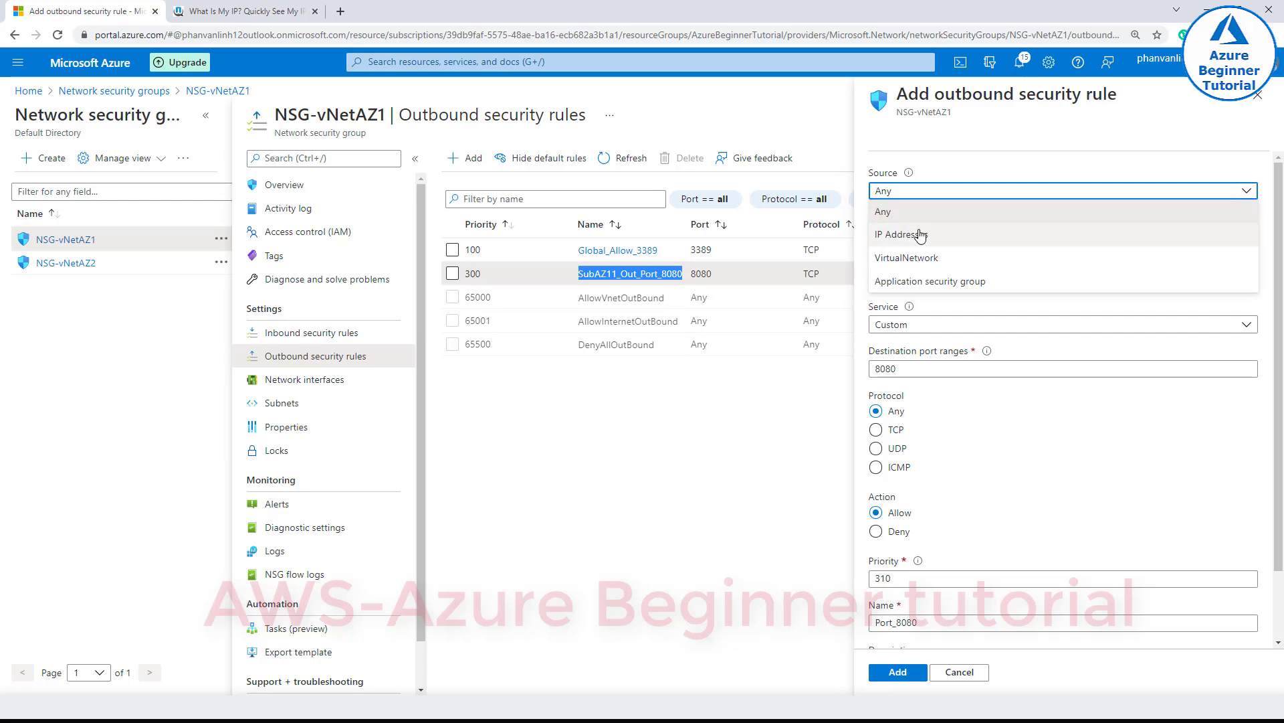
left_click(916, 223)
left_click(920, 234)
type("19")
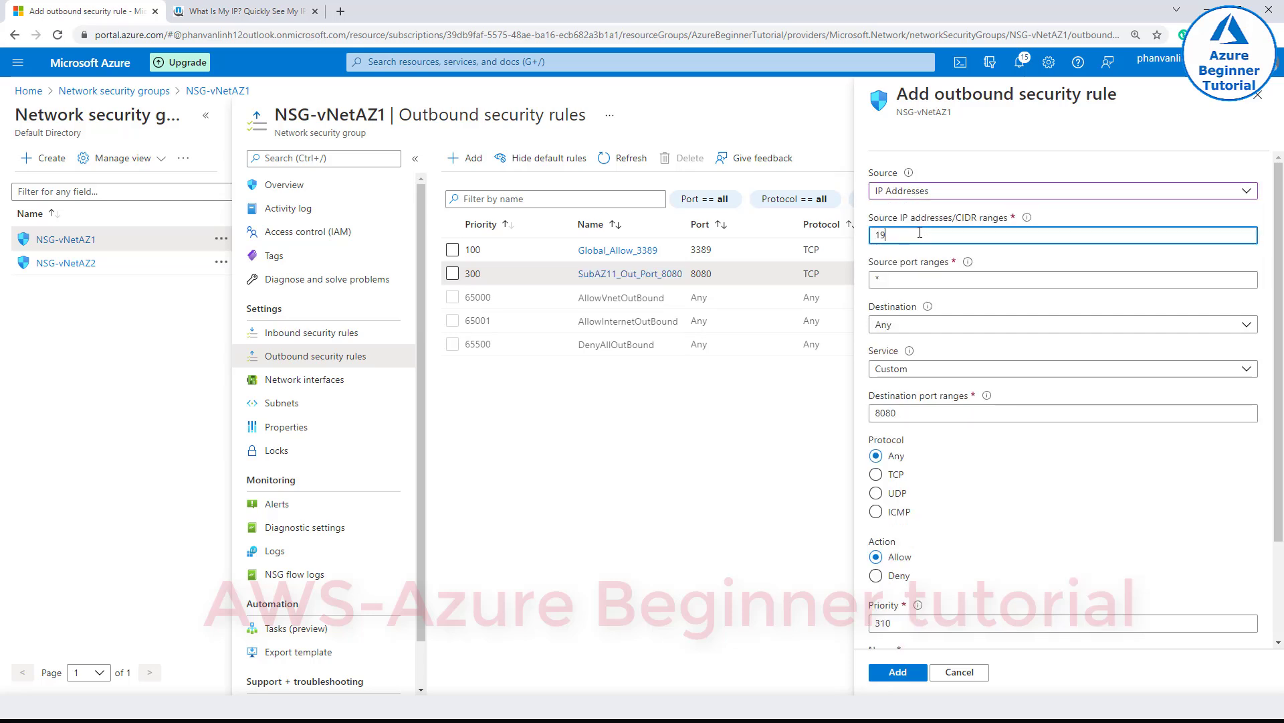
type("2.168.")
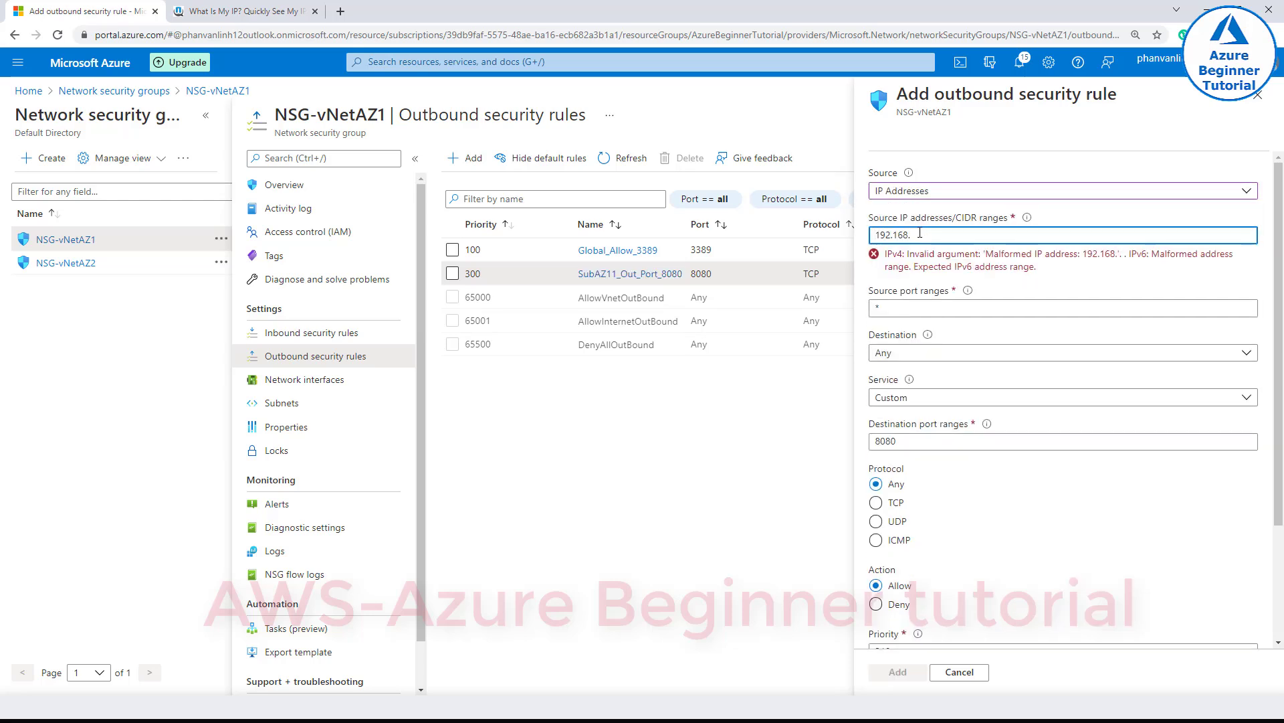
type("2.0/24")
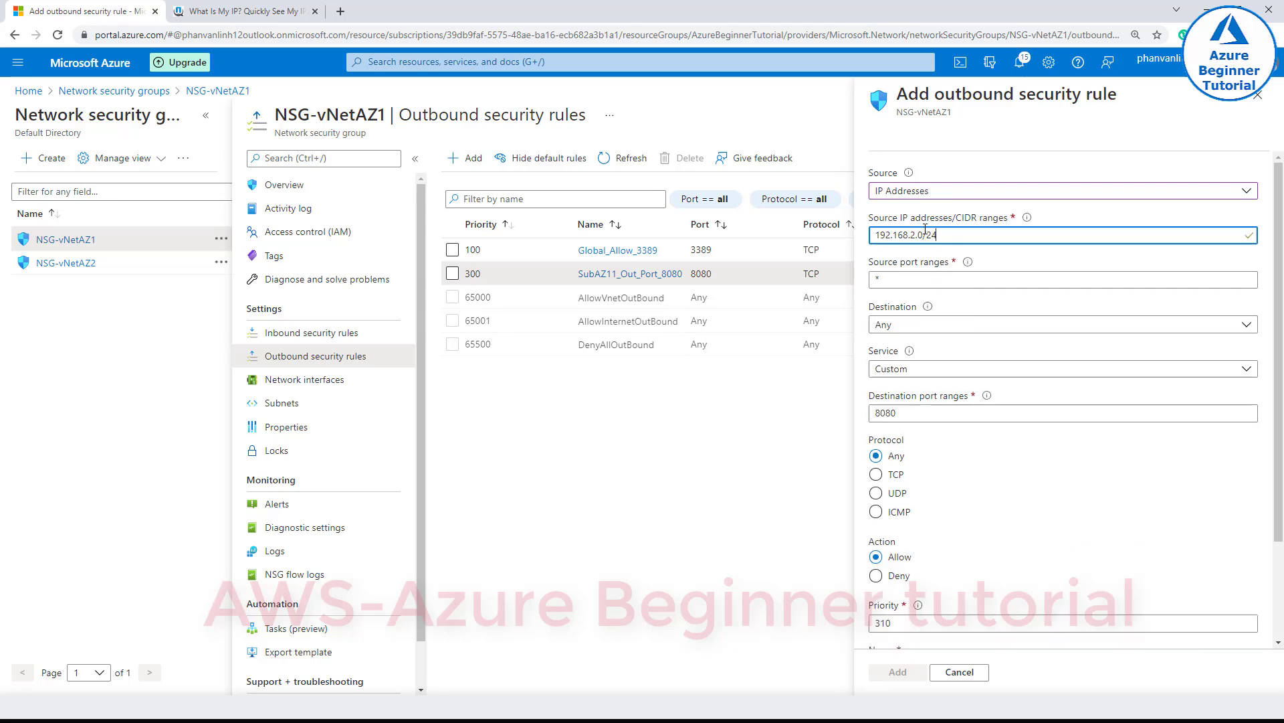
left_click(879, 413)
left_click(876, 474)
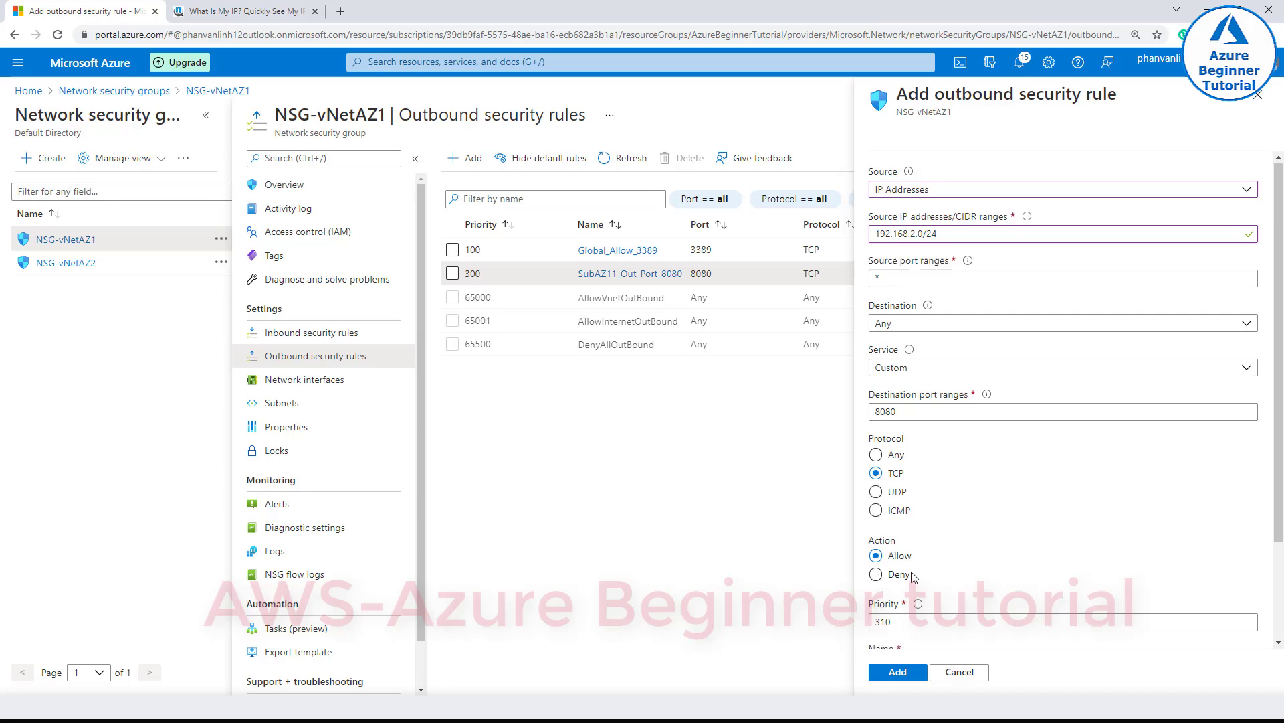
- Set the priority of the new 192.168.2.0/24 outbound rule to 200
scroll(903, 577, "down", 1)
left_click_drag(897, 556, 863, 562)
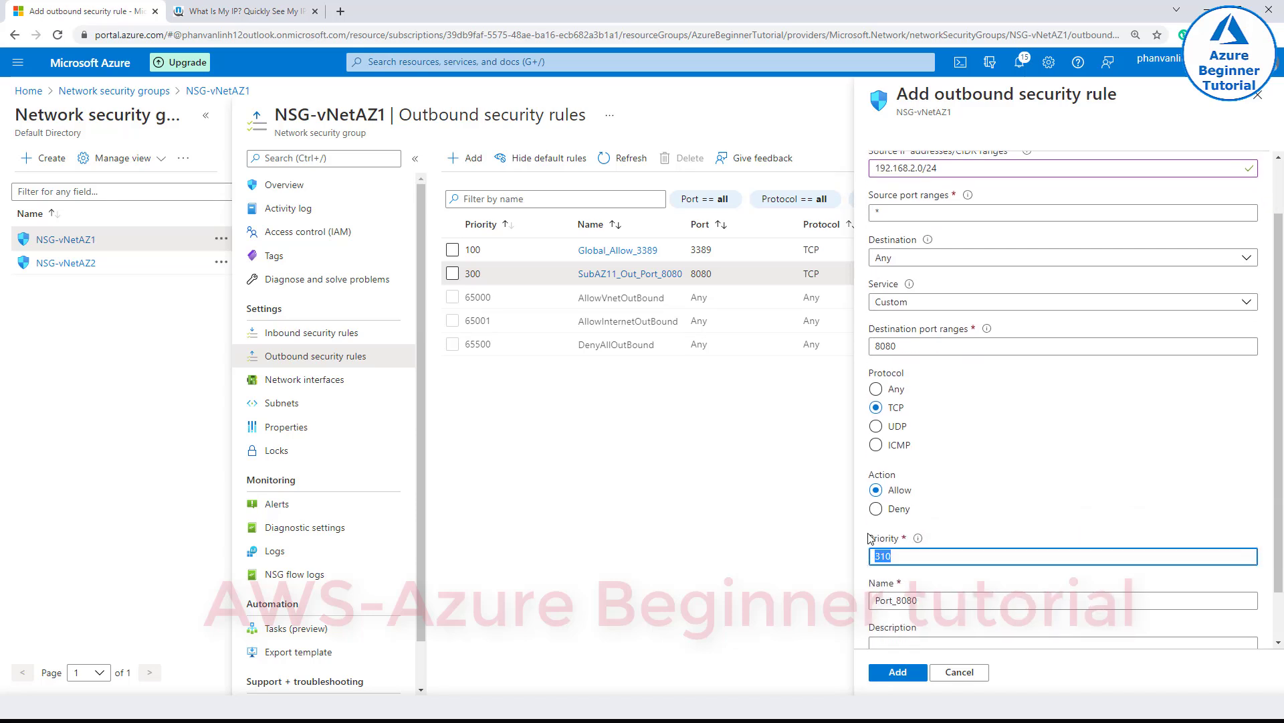
type("200")
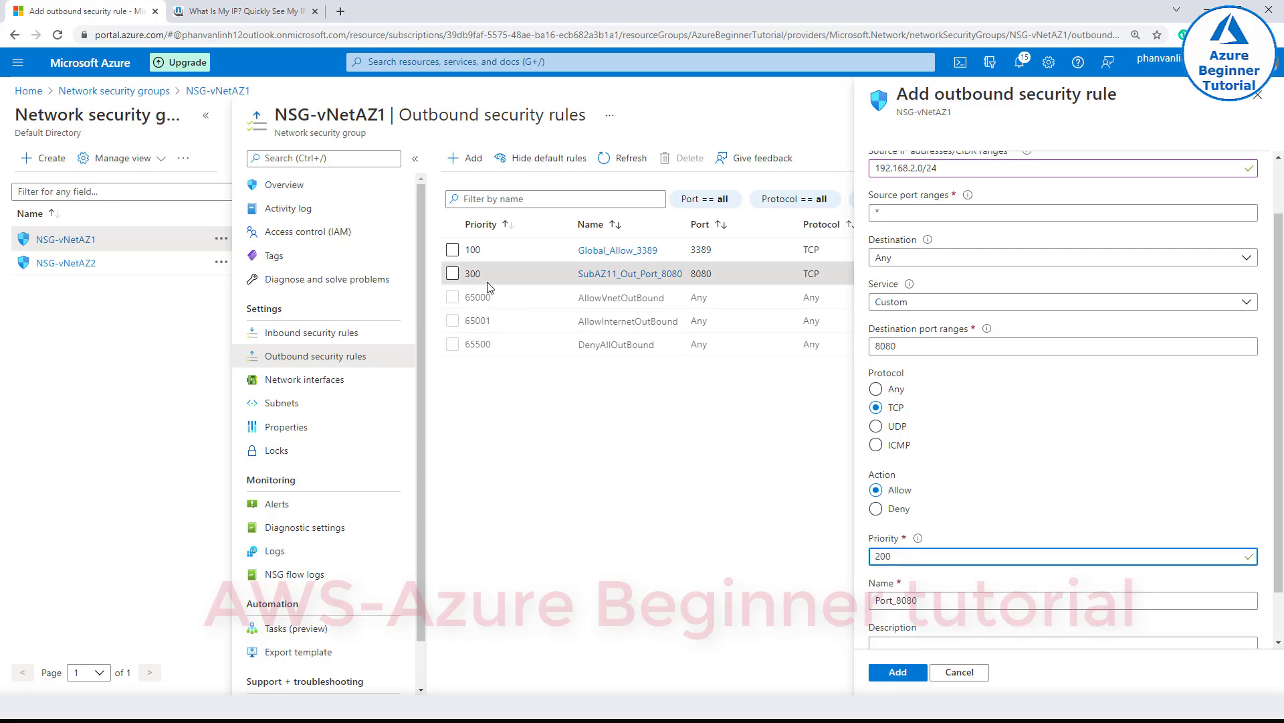
left_click(913, 639)
- Copy SubAZ12 from the OutBound item in the Notepad notes and name the outbound rule SubAZ12_Out_Port_8080
left_click(883, 536)
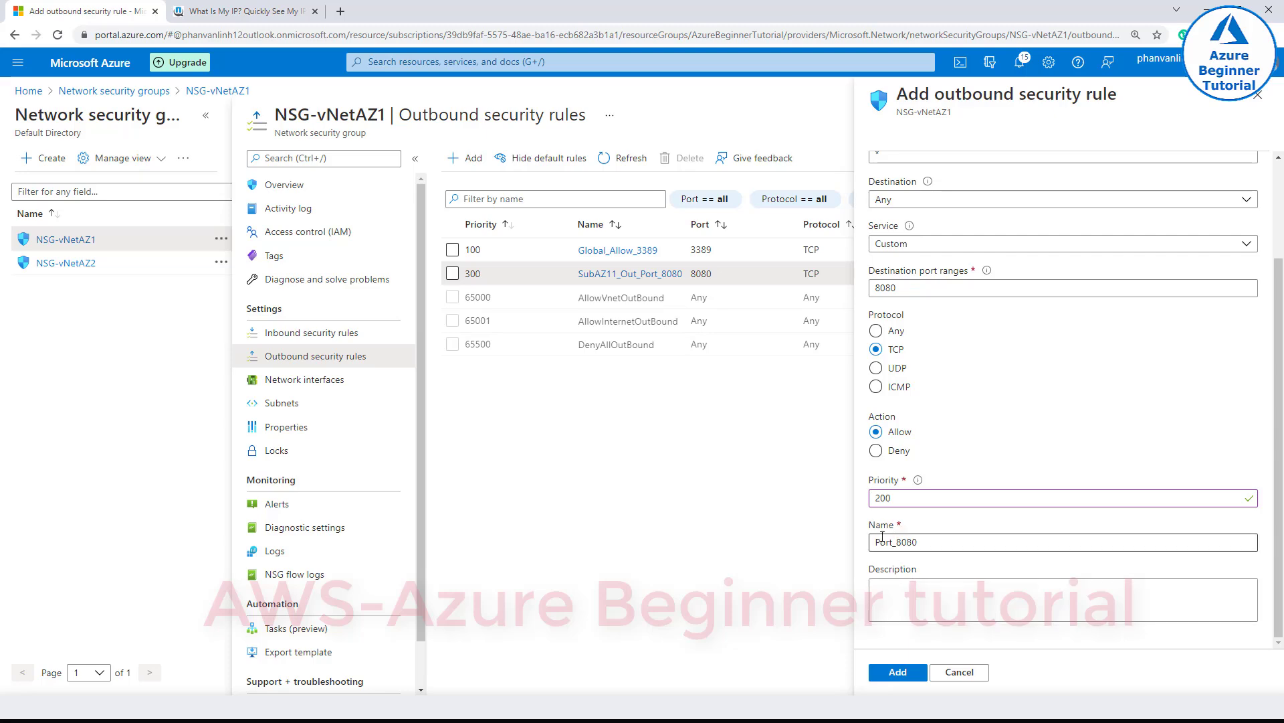
left_click(879, 542)
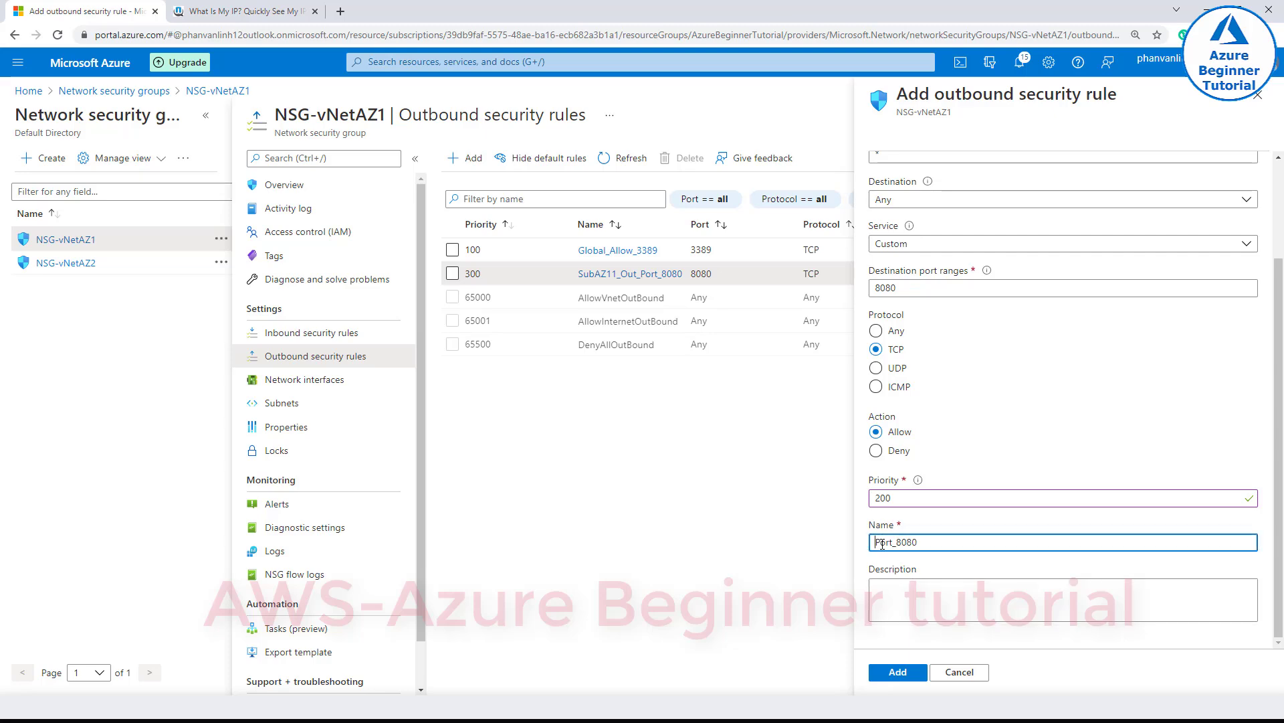
key("alt+Tab")
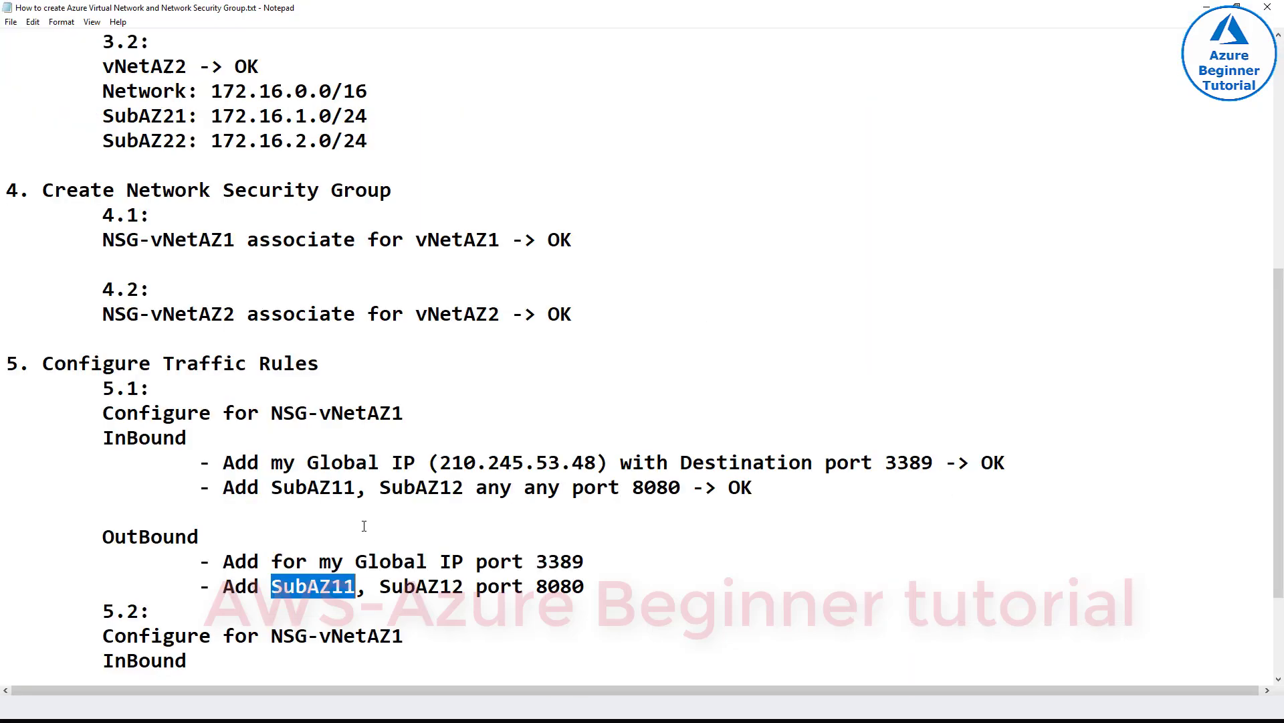
double_click(403, 583)
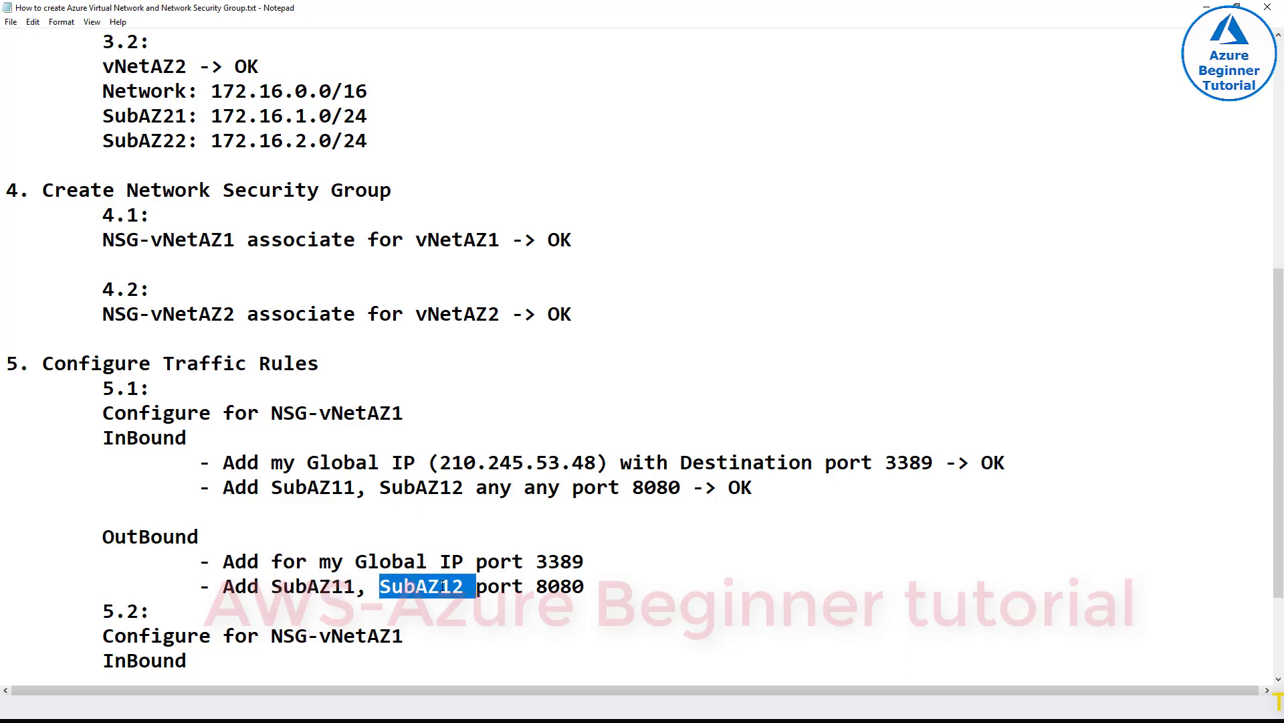
left_click_drag(464, 586, 379, 586)
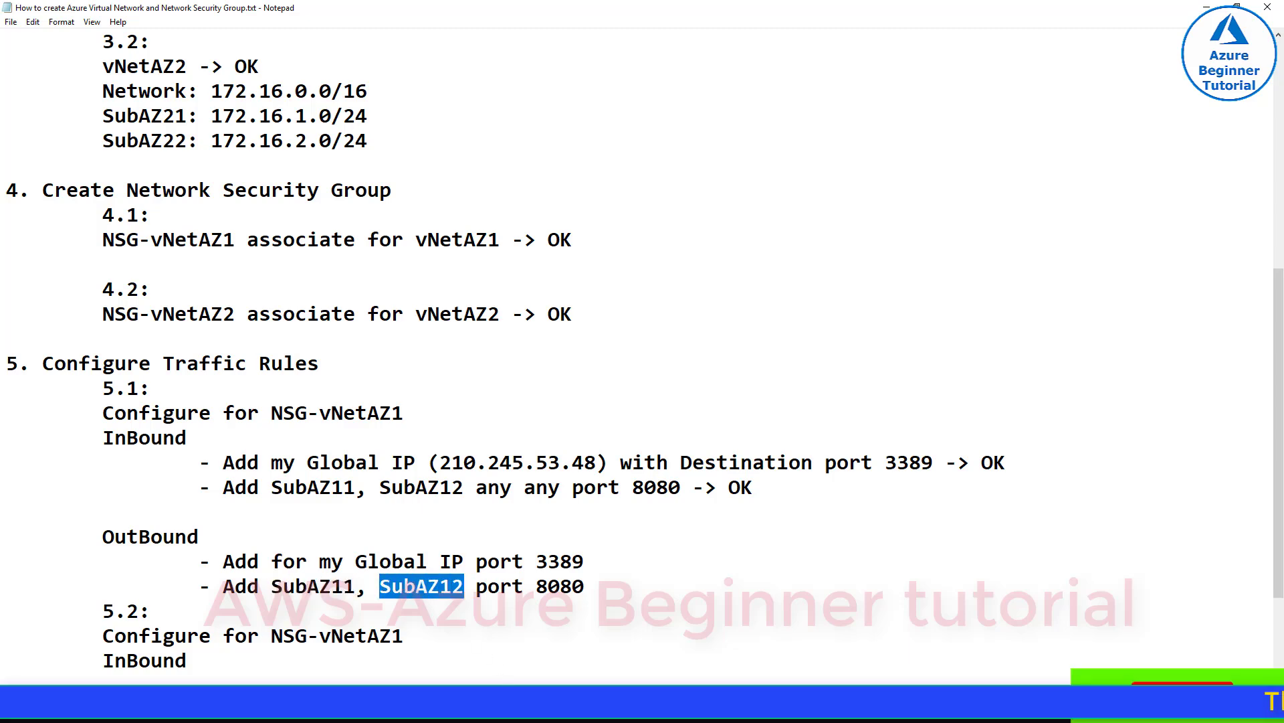
key("ctrl+c")
key("alt+Tab")
key("ctrl+v")
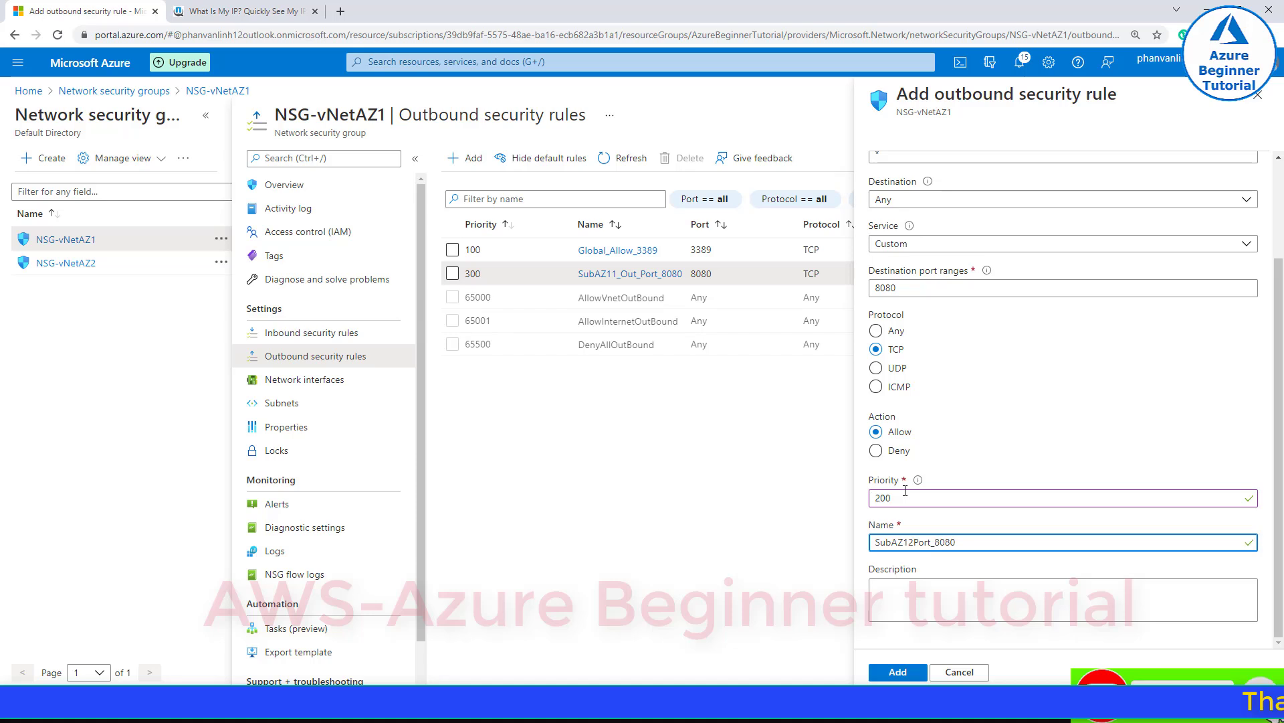
type("_Out_")
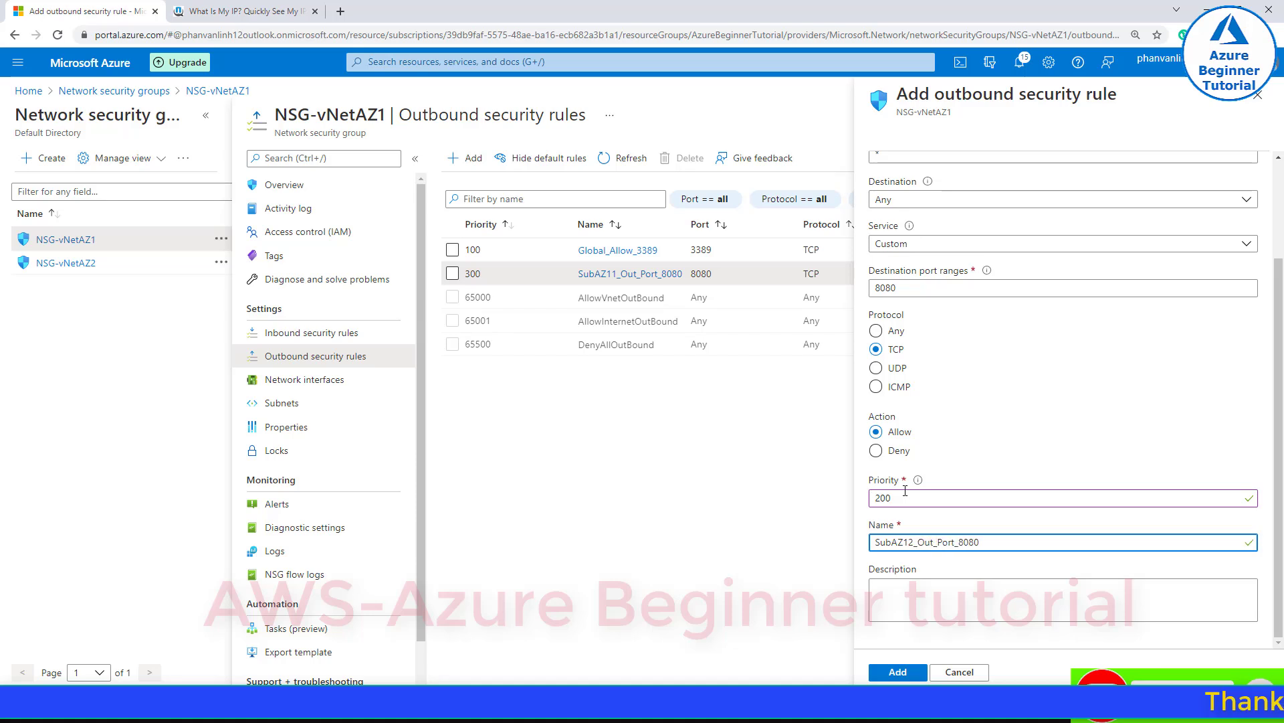
- Copy the rule's name into its description and add the SubAZ12 outbound rule to NSG-vNetAZ1
key("ctrl+a")
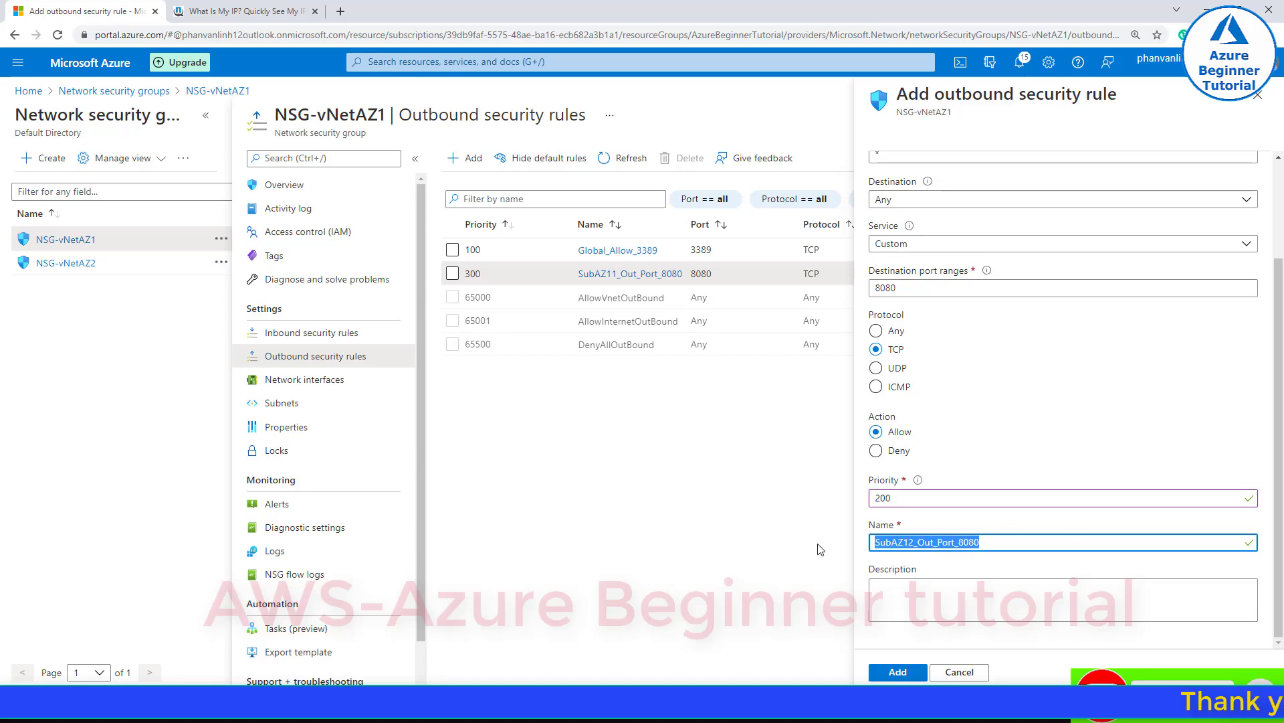
left_click(919, 602)
key("ctrl+v")
key("Tab")
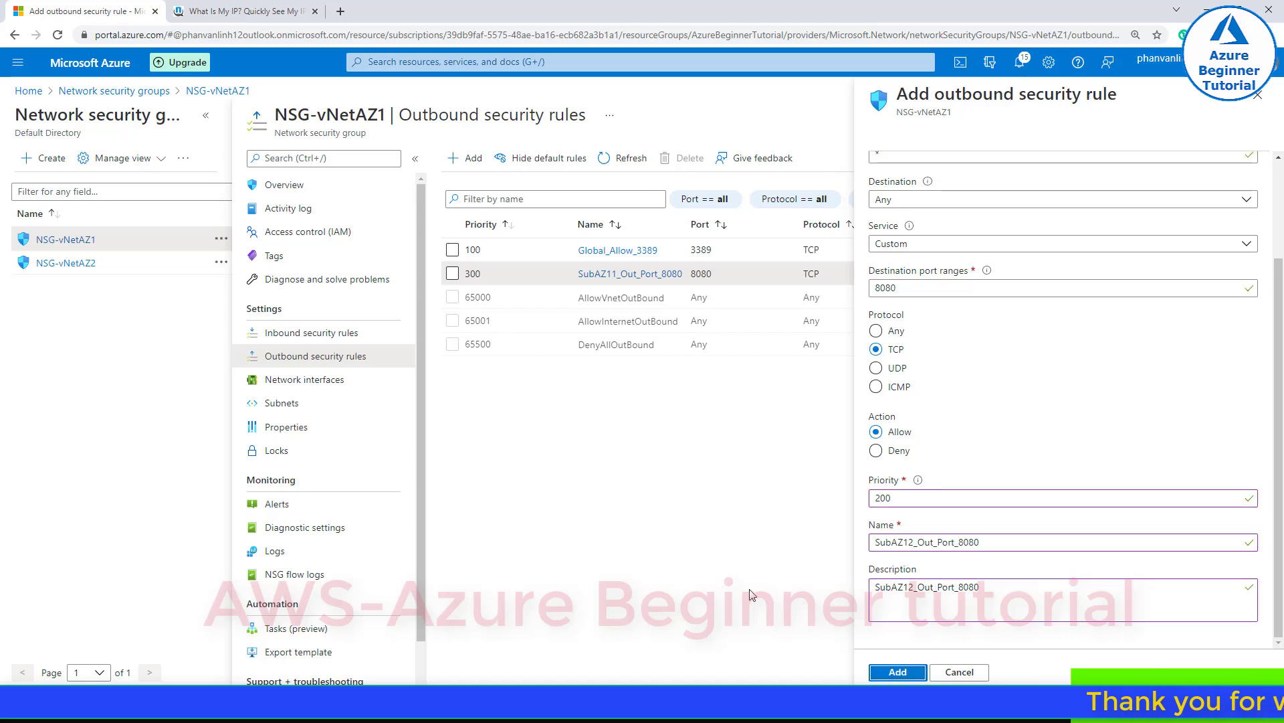
key("Return")
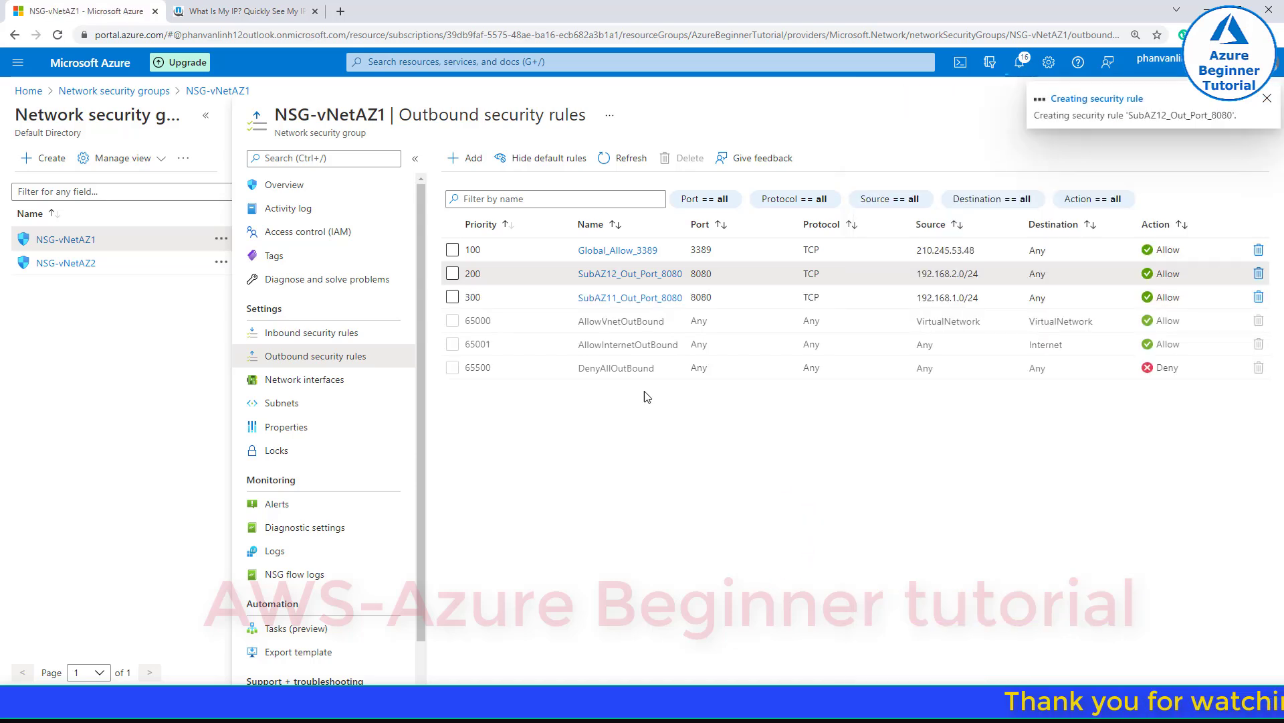
- Refresh the outbound rules list to check the SubAZ12 rule, and review the inbound rules of NSG-vNetAZ1
left_click_drag(465, 274, 684, 273)
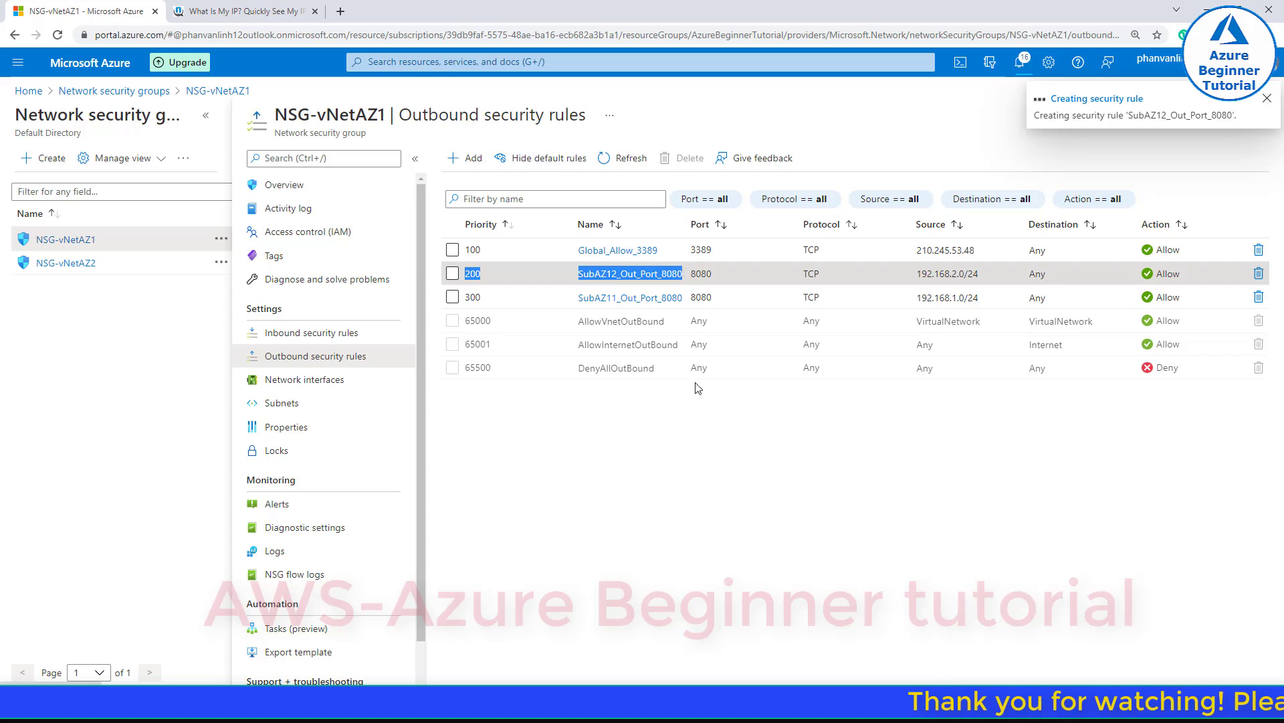
left_click(698, 388)
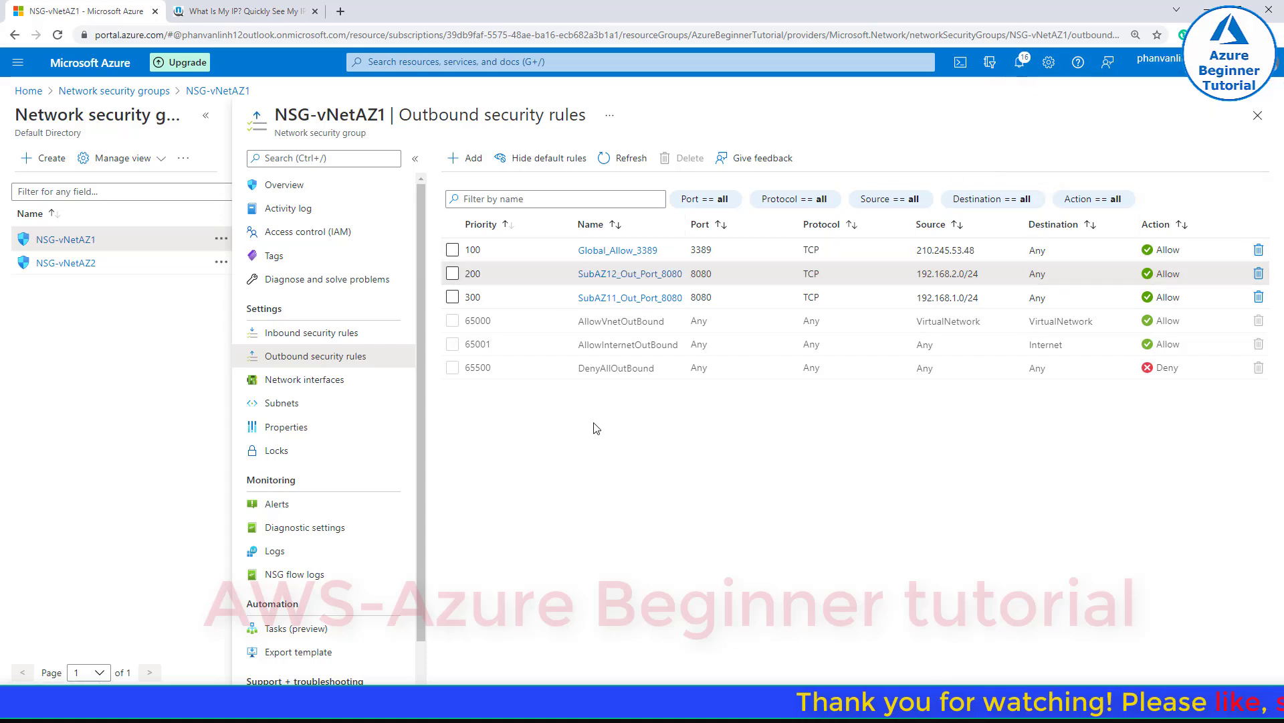
left_click(612, 159)
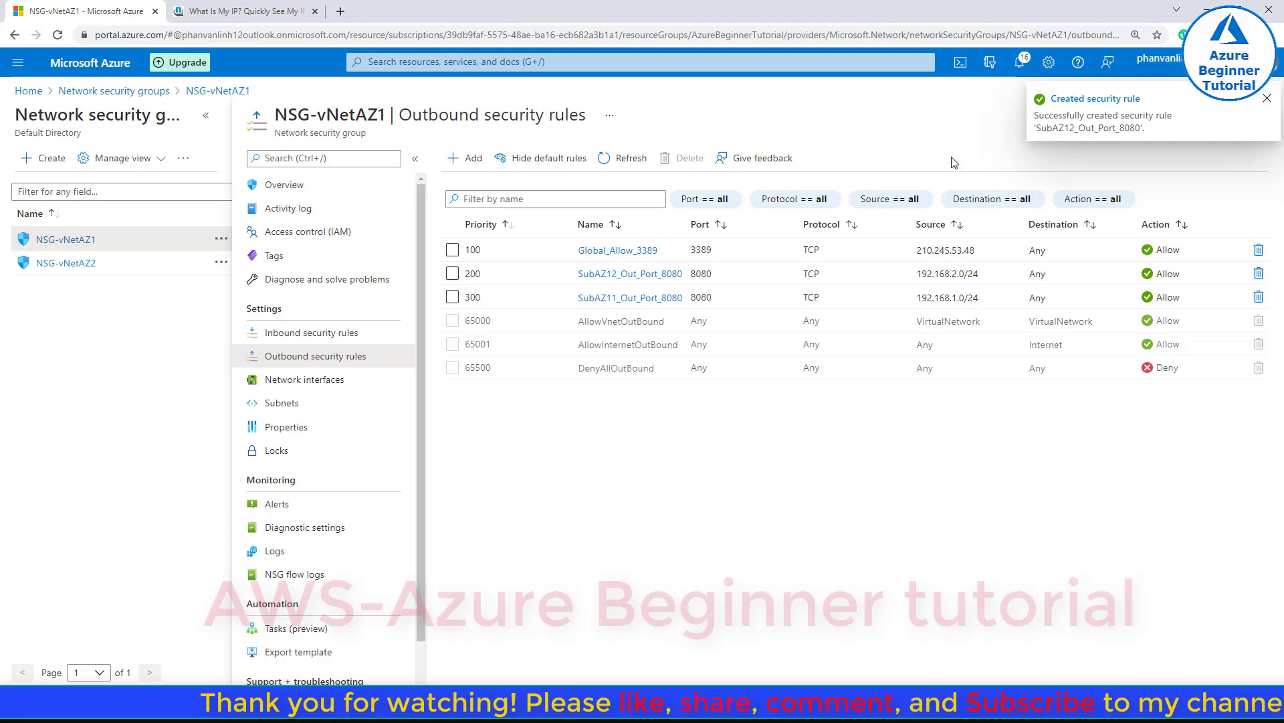
left_click(623, 158)
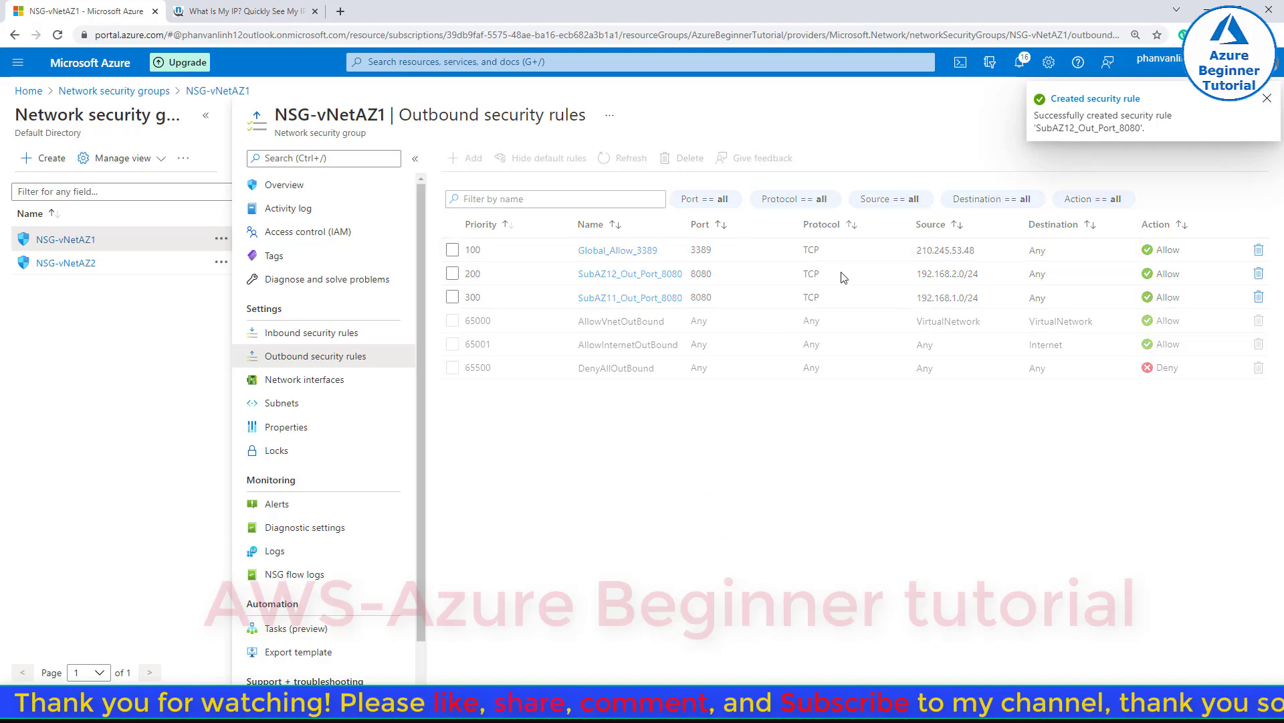
left_click(347, 337)
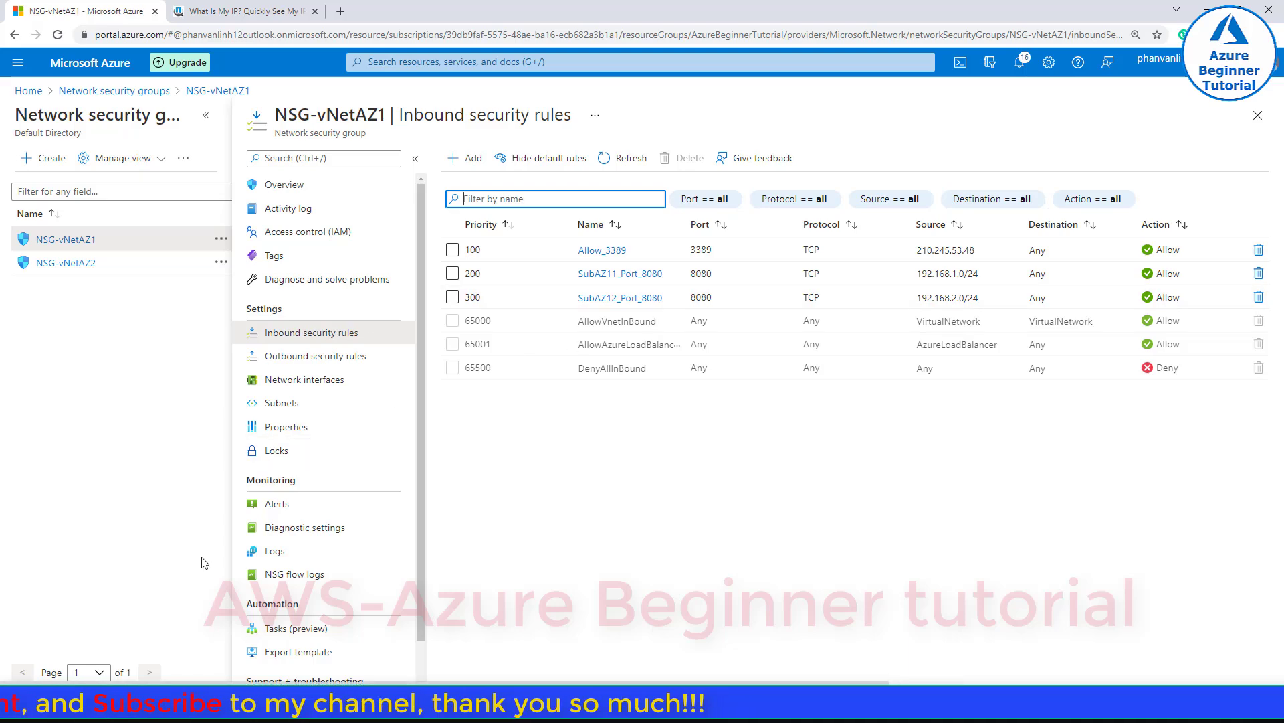
- Mark the "Configure for NSG-vNetAZ1" line in the Notepad notes with "-> OK"
key("alt+Tab")
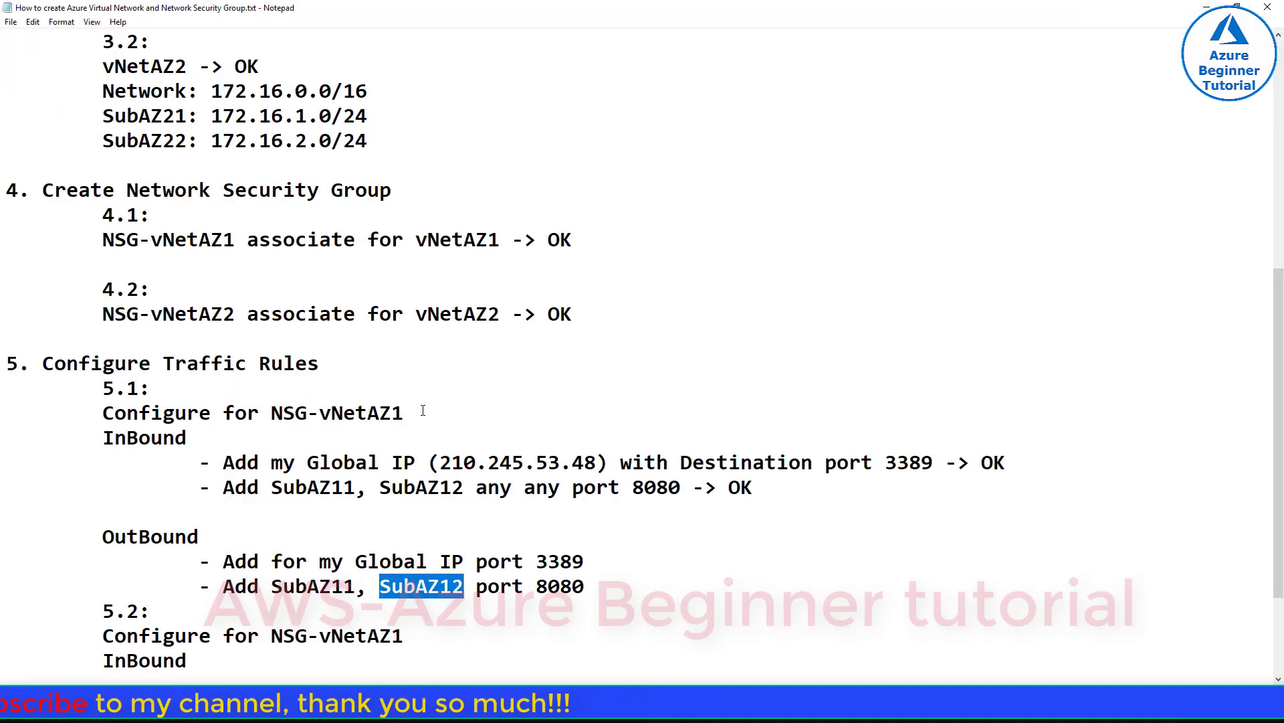
left_click(423, 410)
type("-> OK")
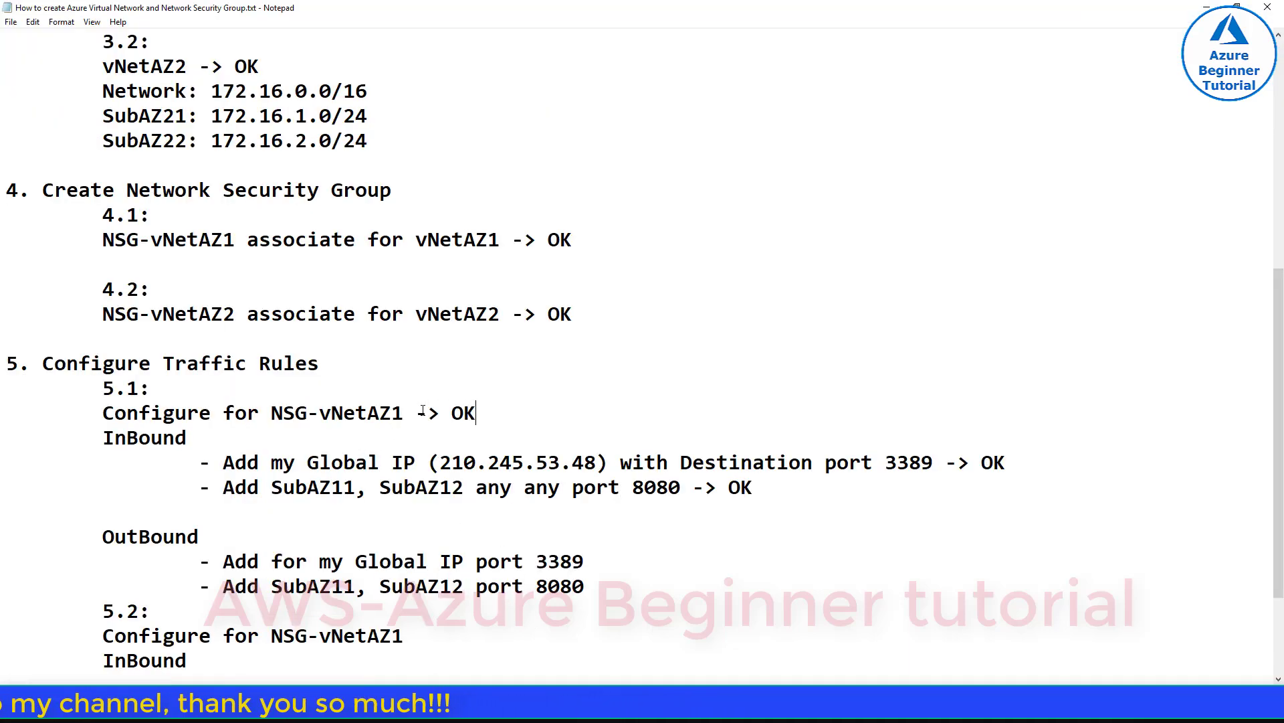
- Correct the configuration line under section 5.2 of the notes to read NSG-vNetAZ2
scroll(423, 410, "down", 2)
left_click_drag(104, 487, 332, 485)
left_click(413, 486)
key("BackSpace")
type("2")
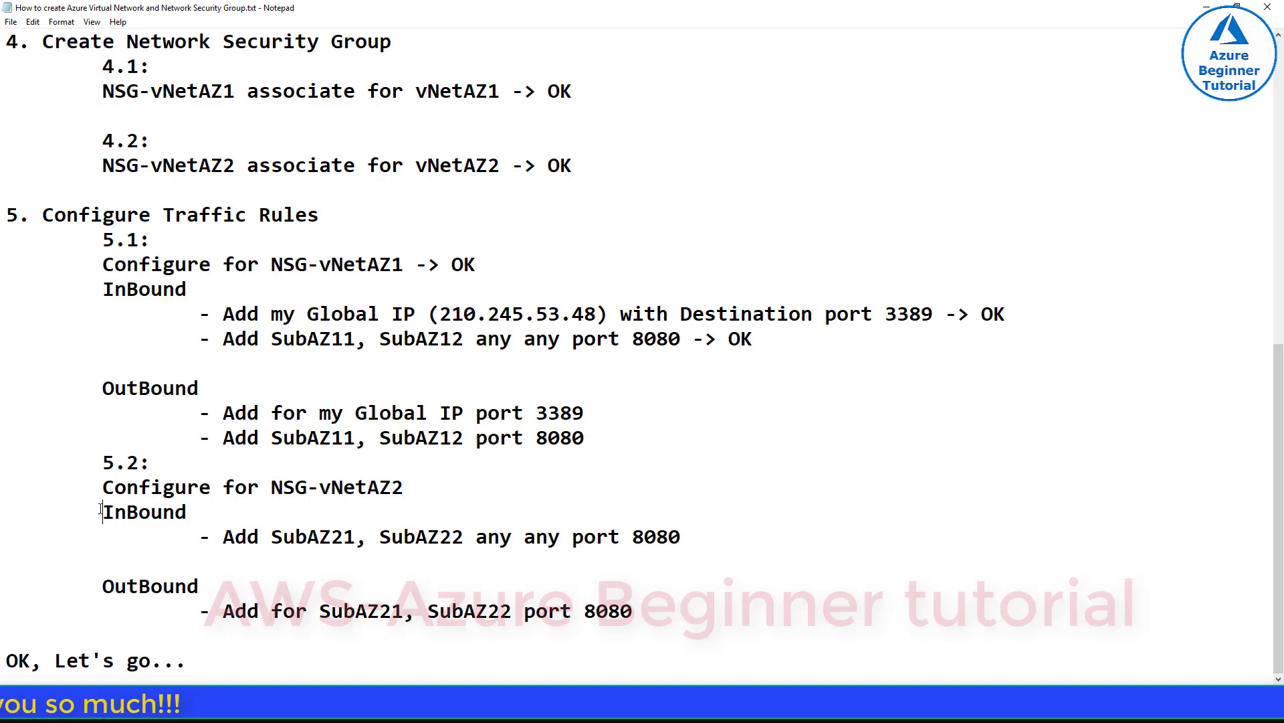
- Read the InBound and OutBound items under section 5.2 of the notes
left_click_drag(101, 510, 714, 537)
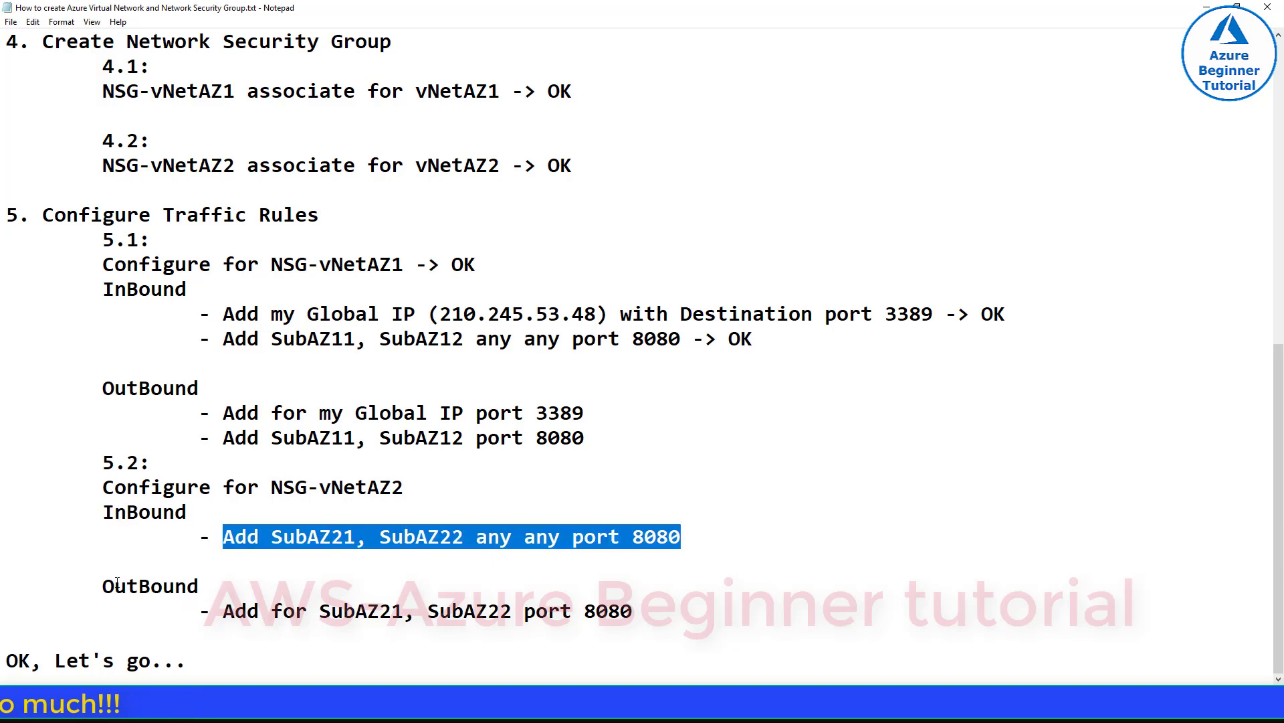
left_click_drag(102, 586, 669, 615)
left_click(583, 610)
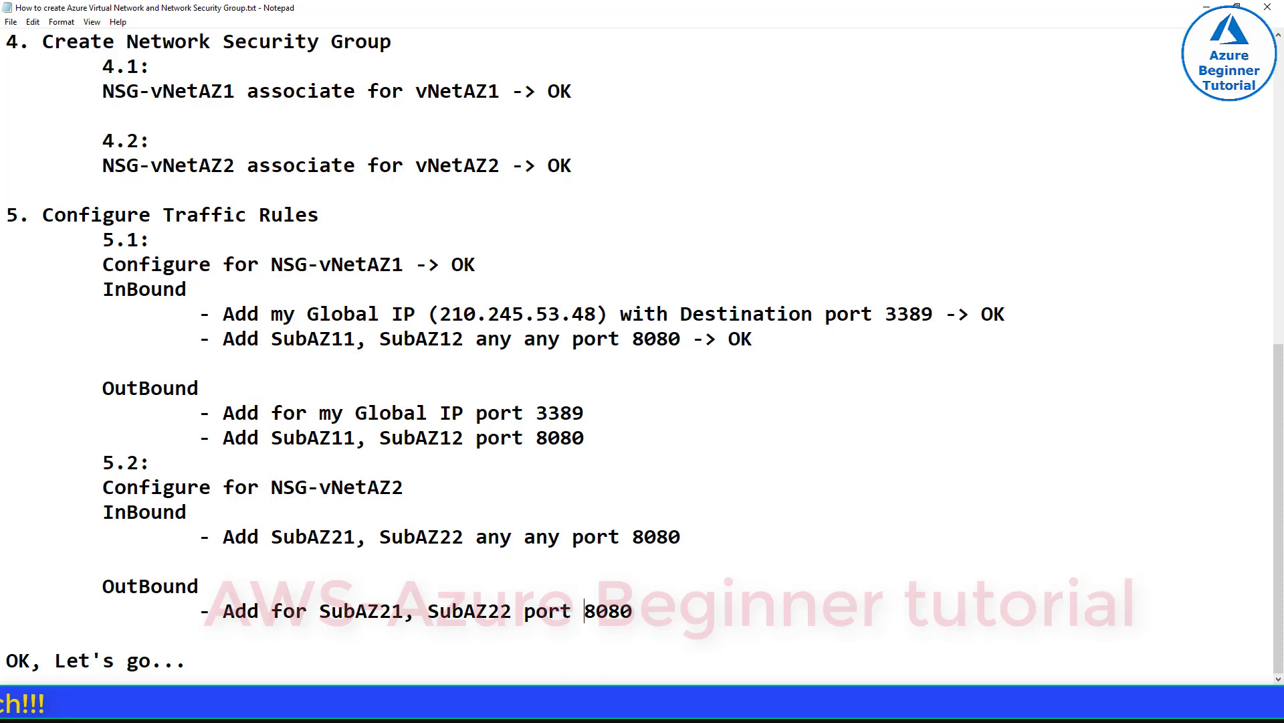
- In the Azure portal, start a new inbound security rule for NSG-vNetAZ2 with IP Addresses as its source
key("alt+Tab")
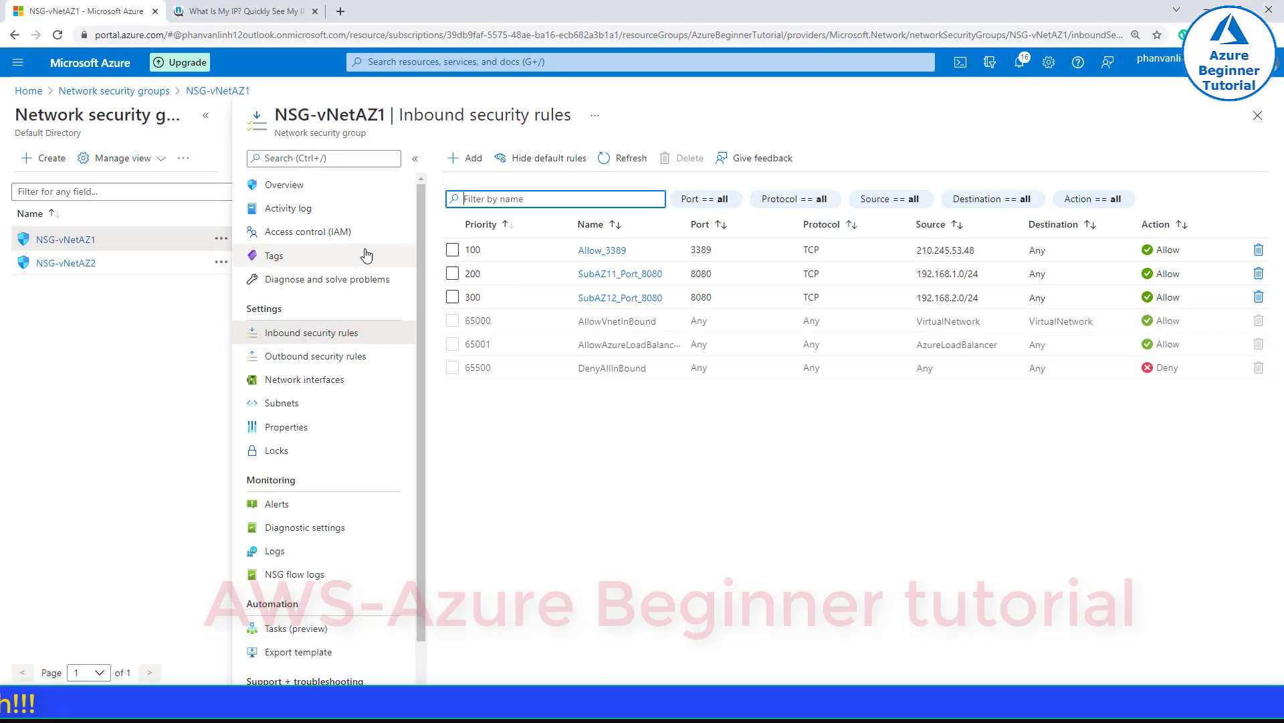
left_click(72, 268)
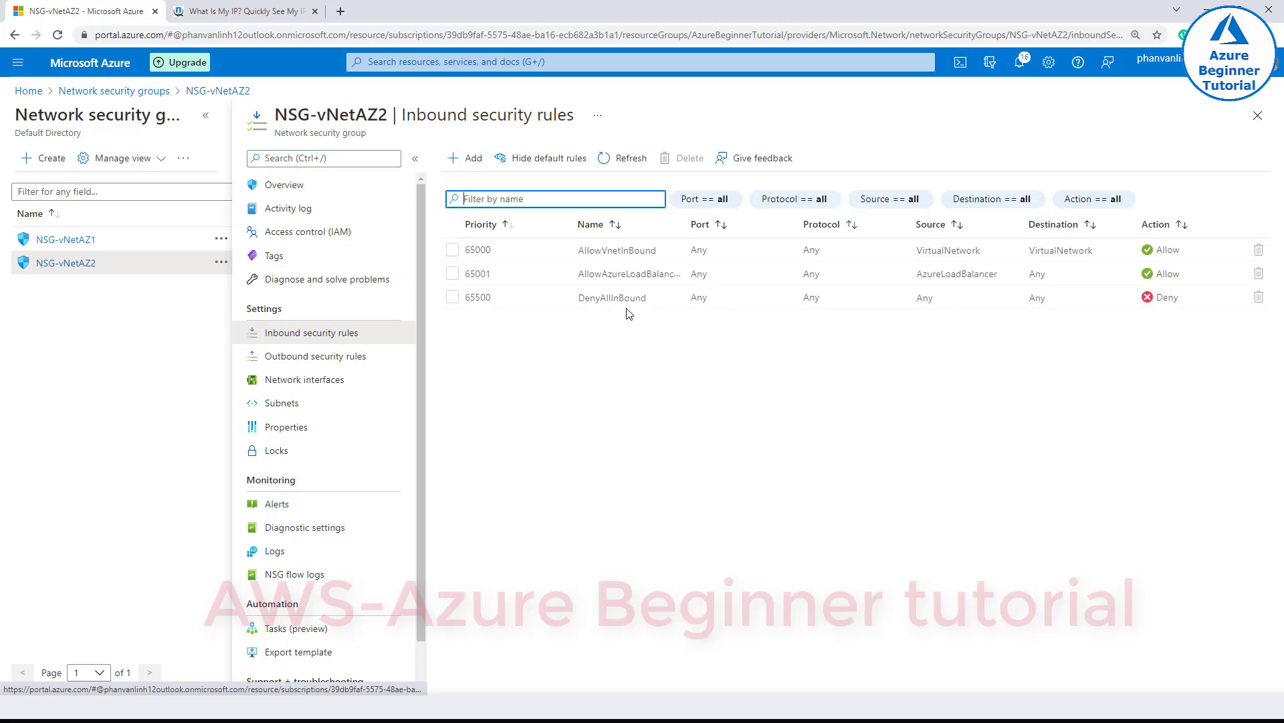
left_click(296, 335)
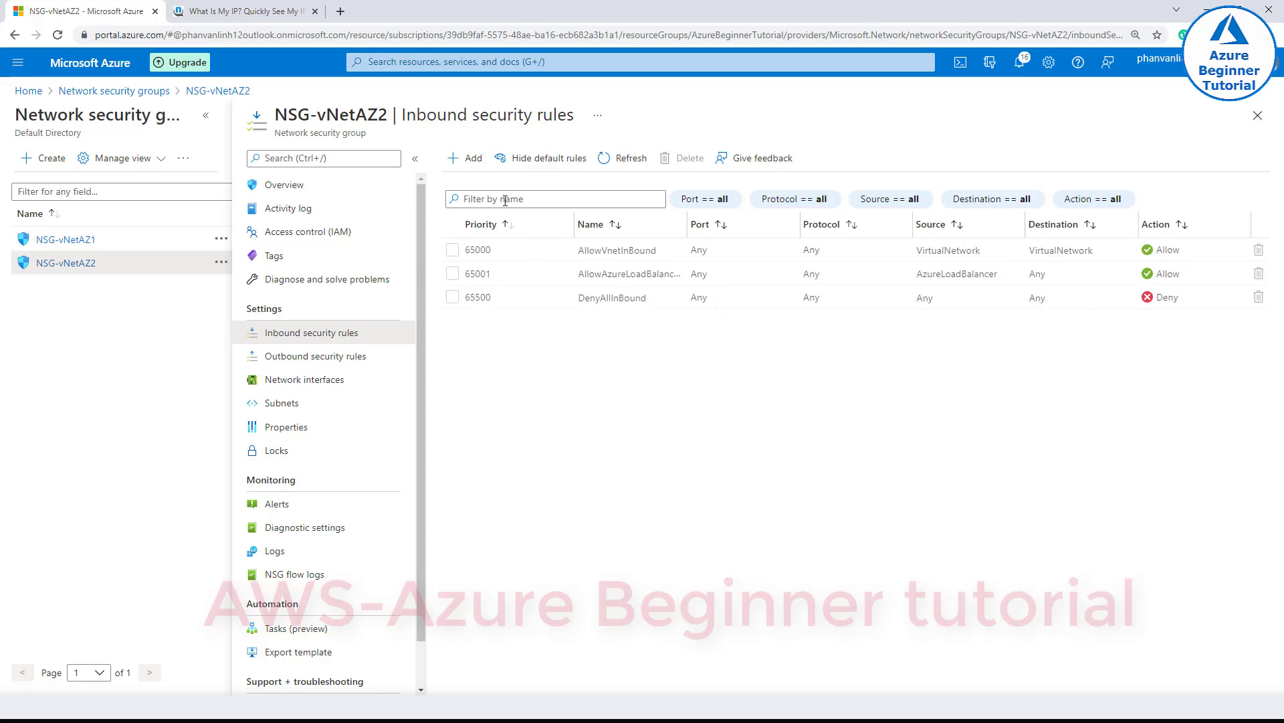
left_click(473, 158)
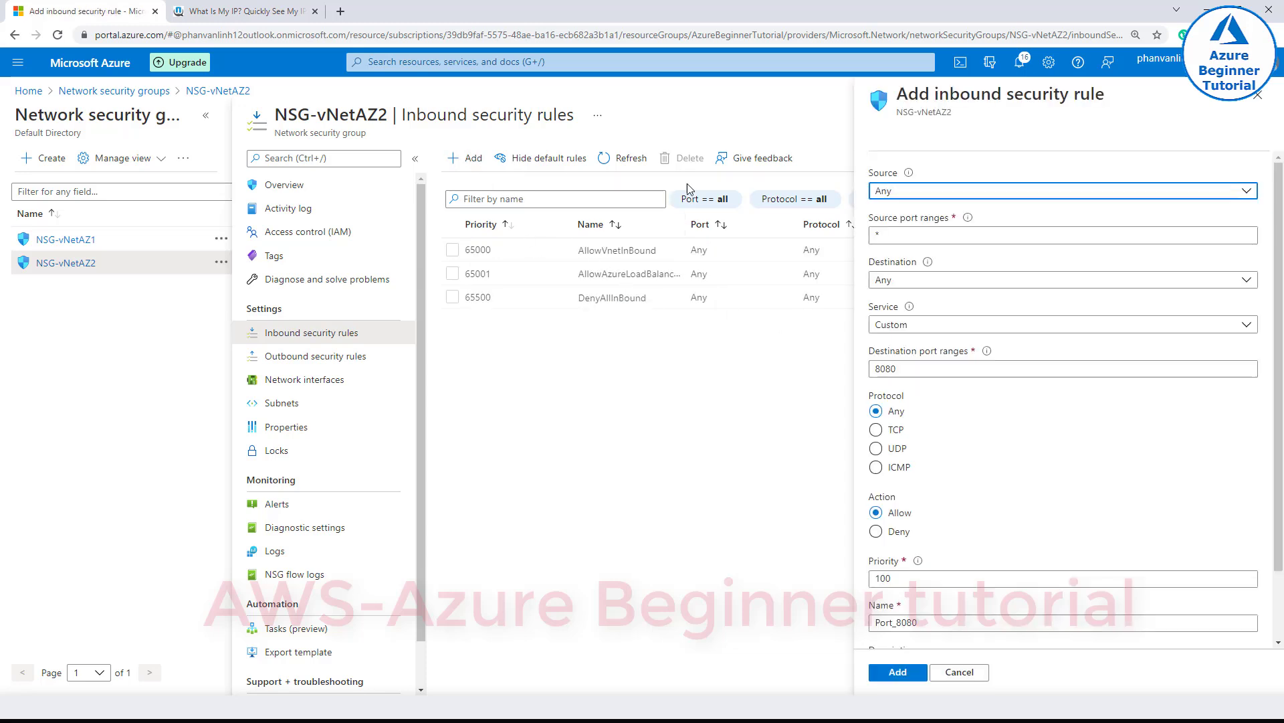
left_click(938, 194)
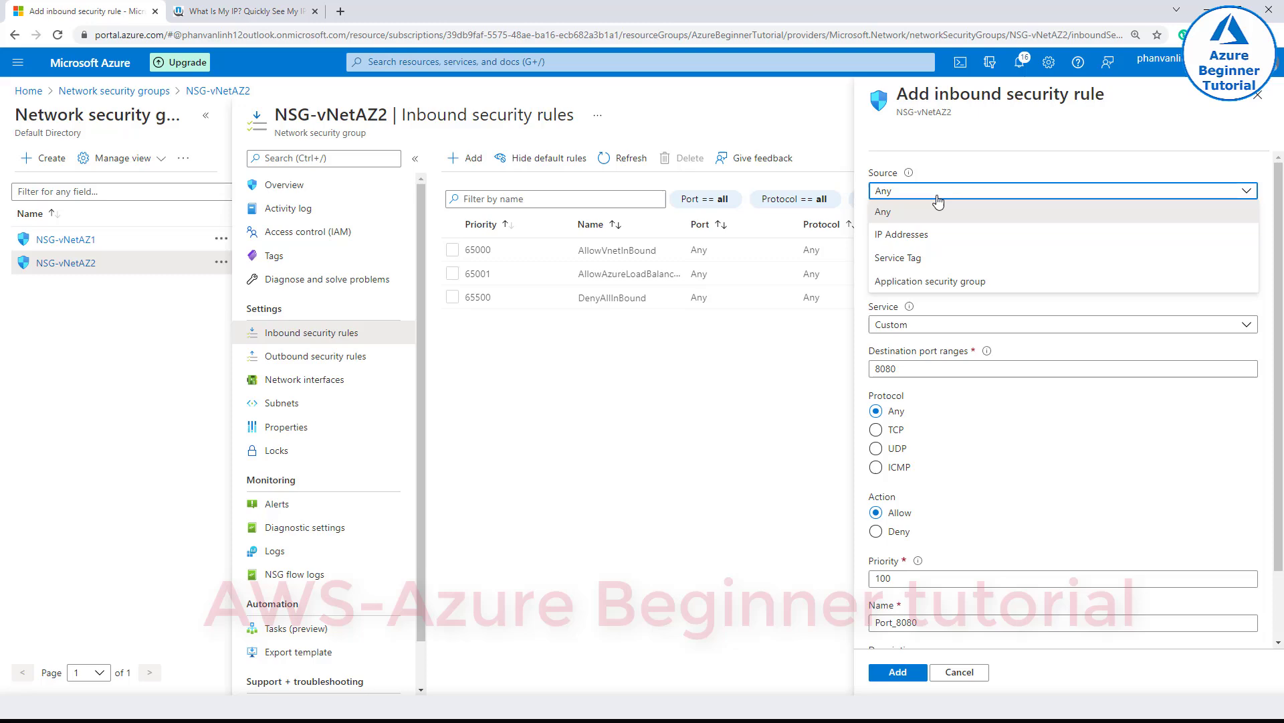
left_click(936, 238)
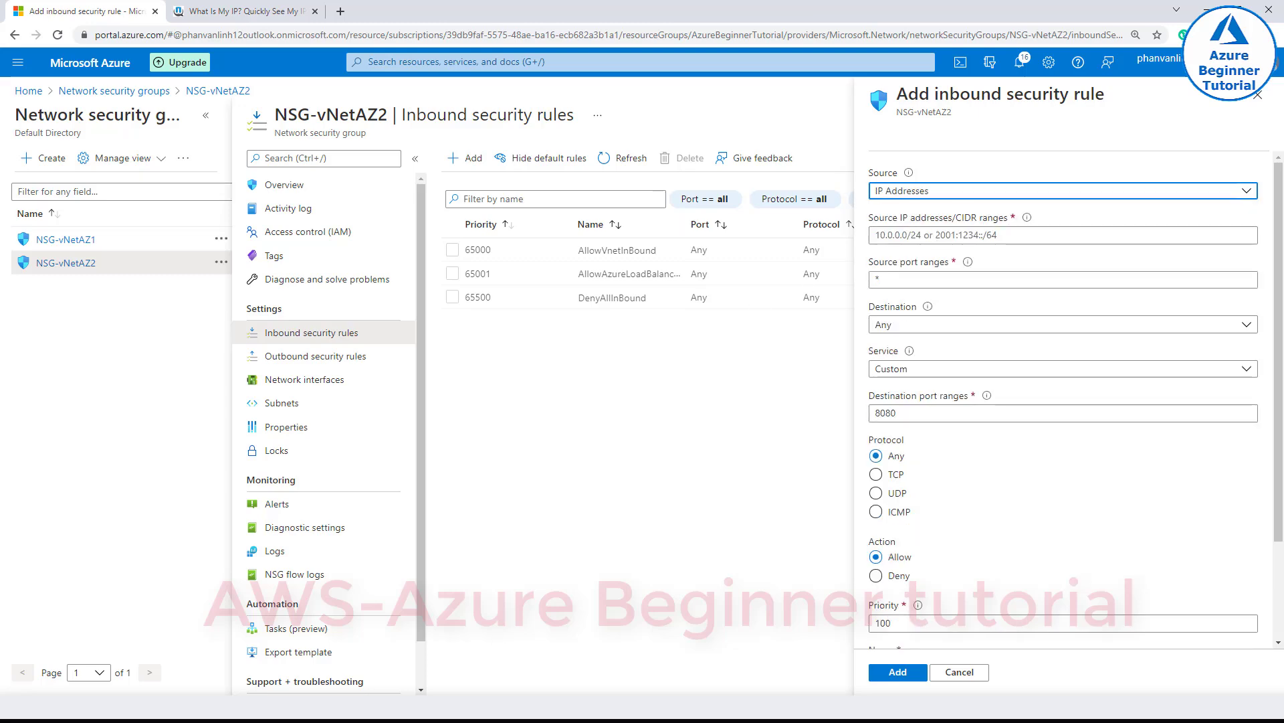
- Copy SubAZ21's range 172.16.1.0/24 from the Notepad notes into the inbound rule's source IP addresses
key("alt+Tab")
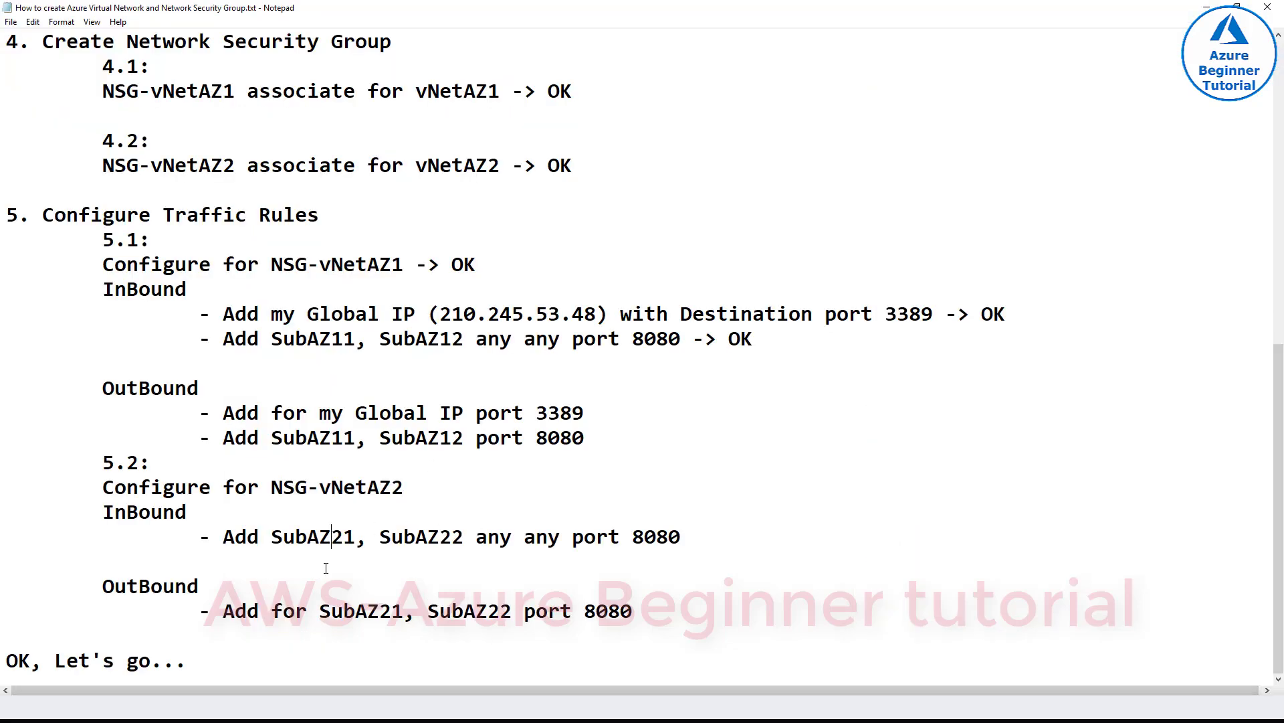
double_click(356, 611)
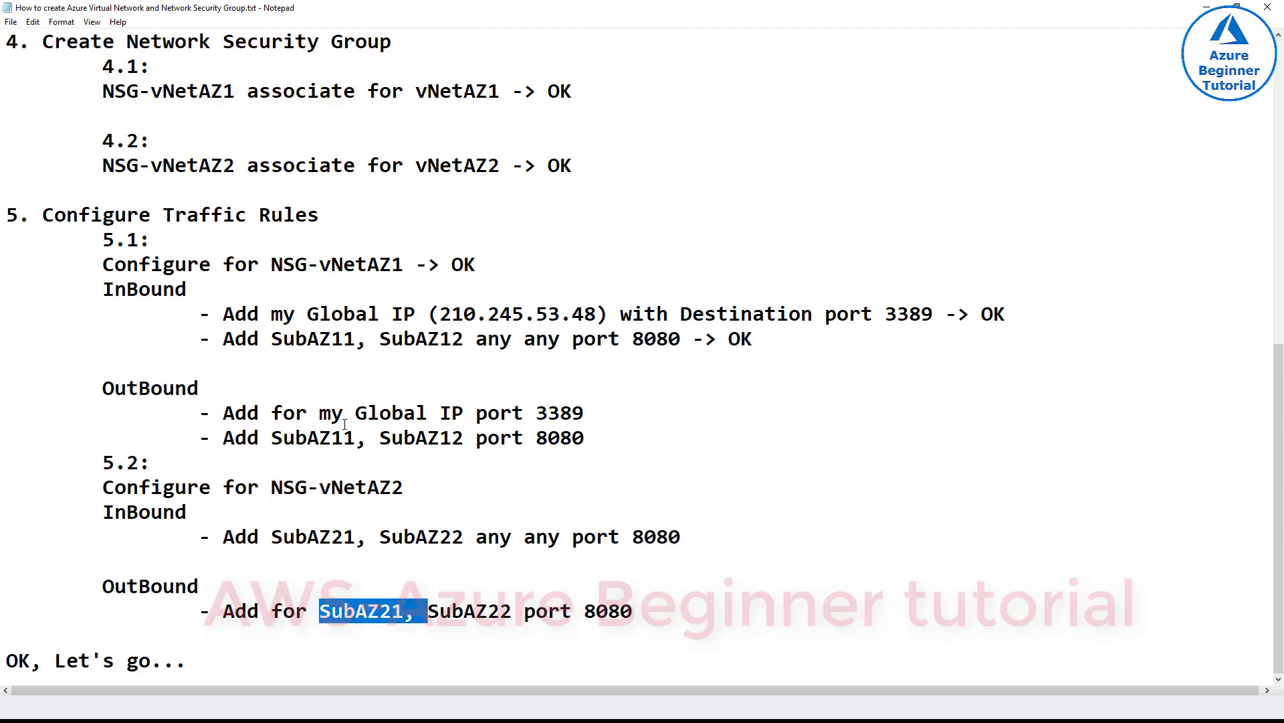
scroll(346, 426, "up", 5)
left_click_drag(212, 339, 368, 340)
key("ctrl+c")
key("alt+Tab")
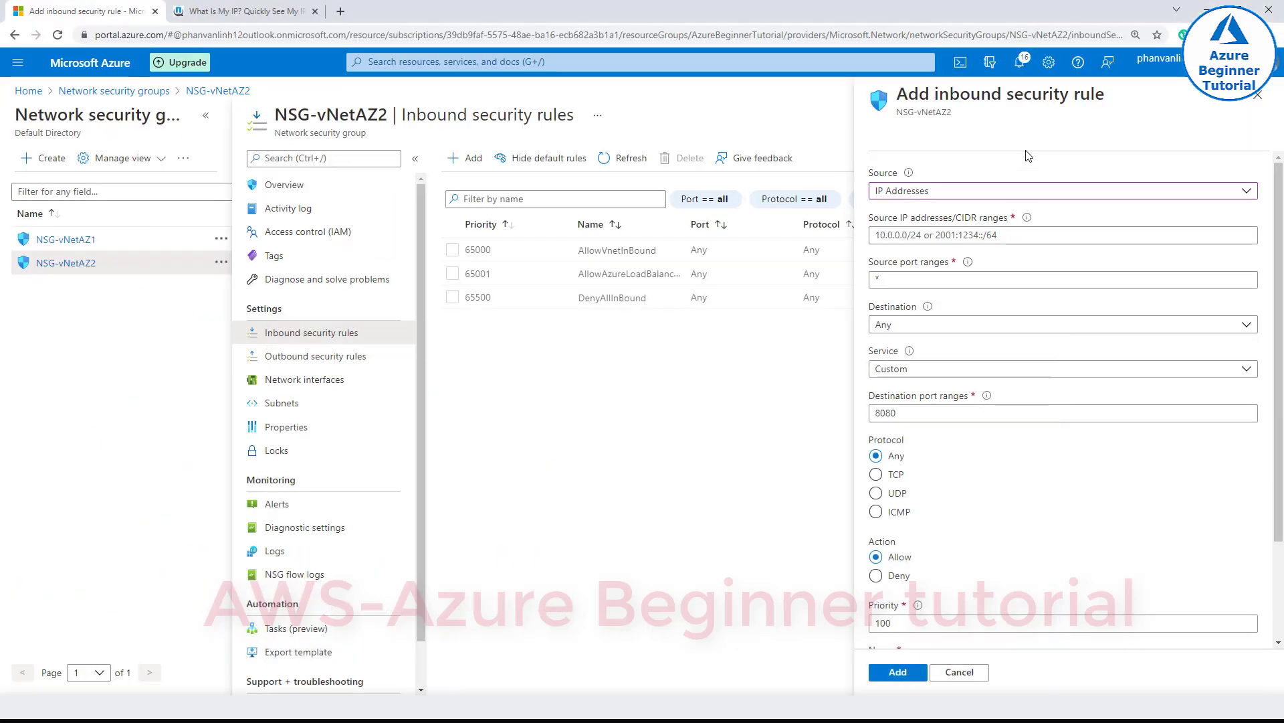
left_click(931, 235)
key("ctrl+v")
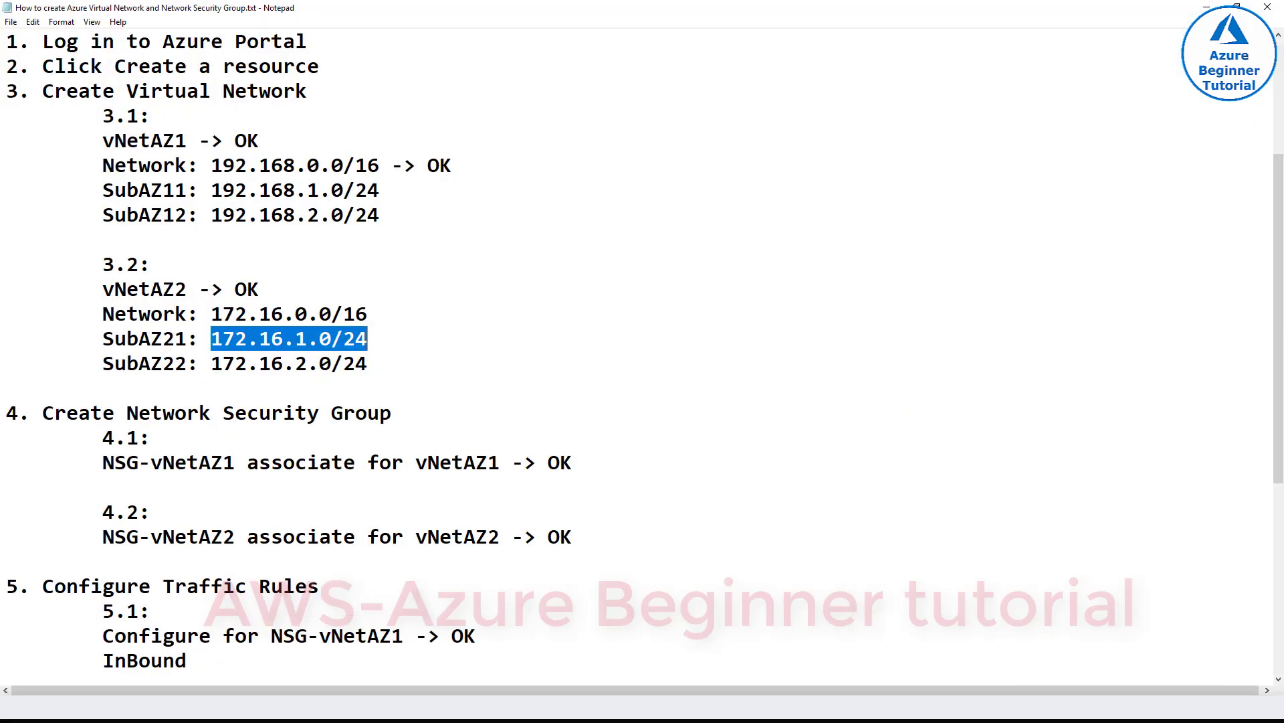
- Check the port in the notes' InBound item for NSG-vNetAZ2, keep destination port 8080 and choose TCP as the rule's protocol
scroll(535, 577, "down", 5)
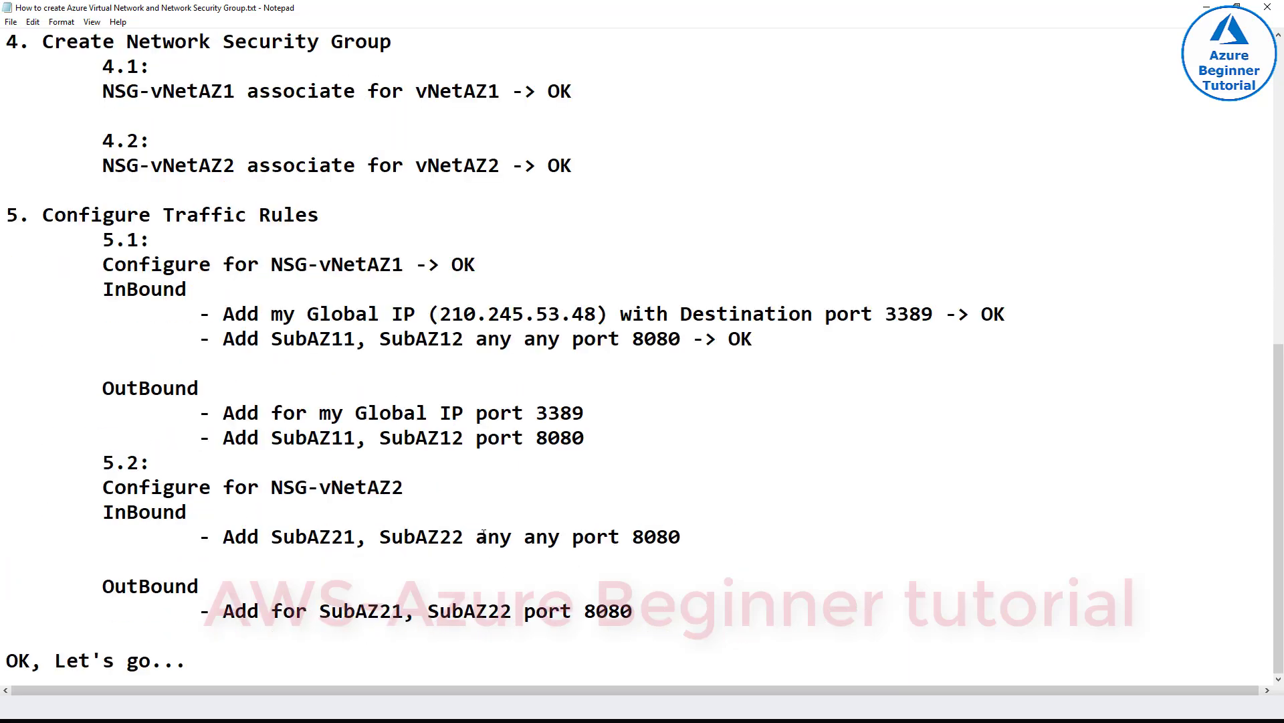
left_click_drag(479, 536, 760, 531)
left_click(669, 537)
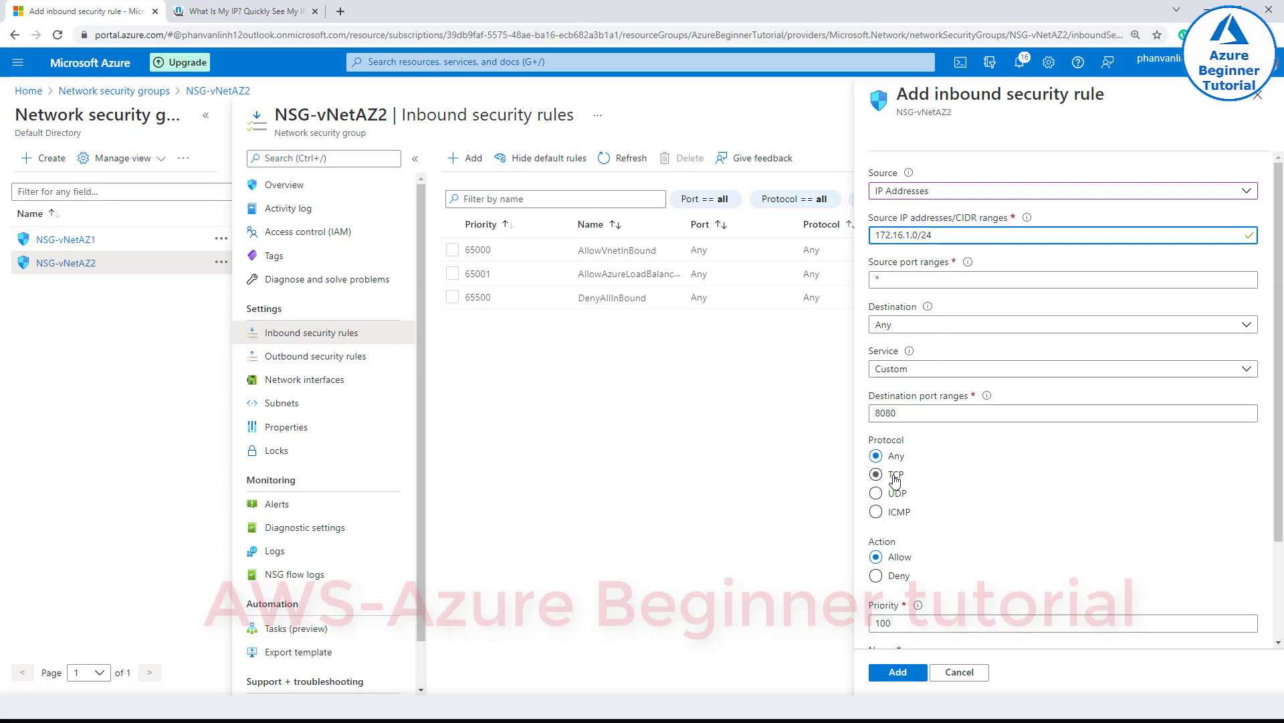
left_click(895, 476)
scroll(897, 626, "down", 1)
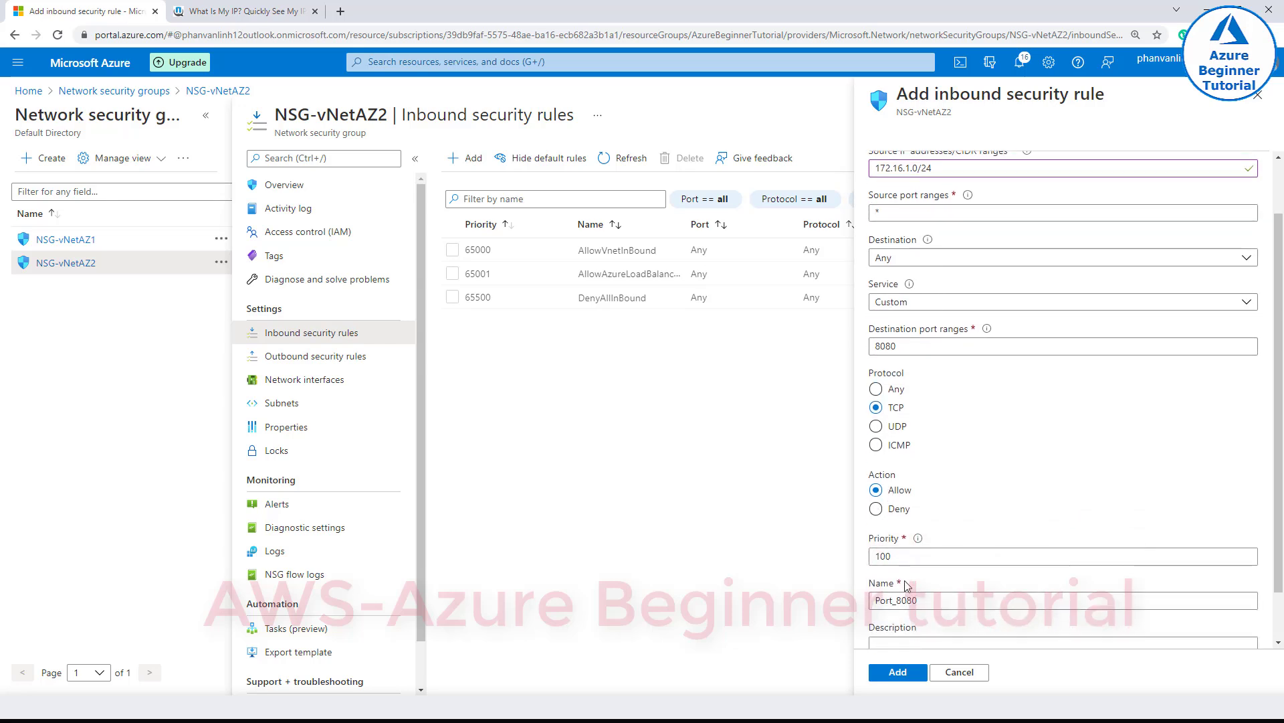
- Name the inbound rule SubAZ21_In_Port_8080, copying the subnet name SubAZ21 from the InBound item in the Notepad notes
scroll(884, 555, "down", 1)
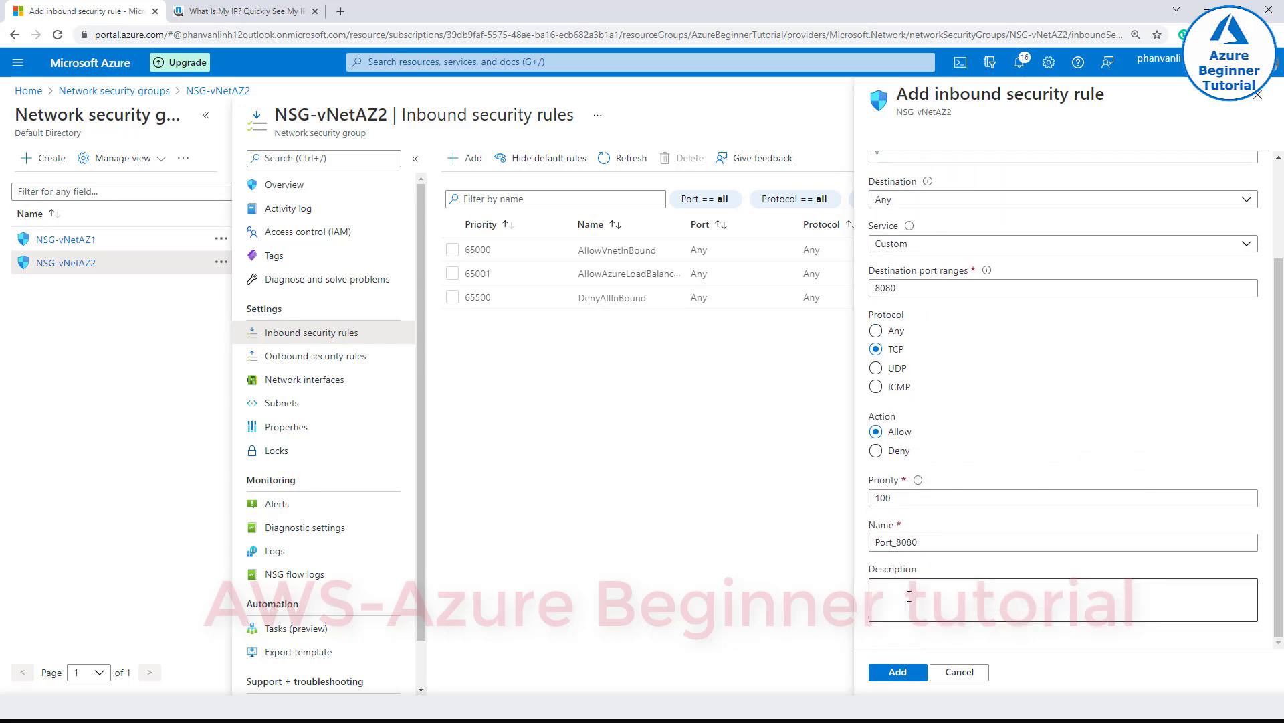
left_click(877, 543)
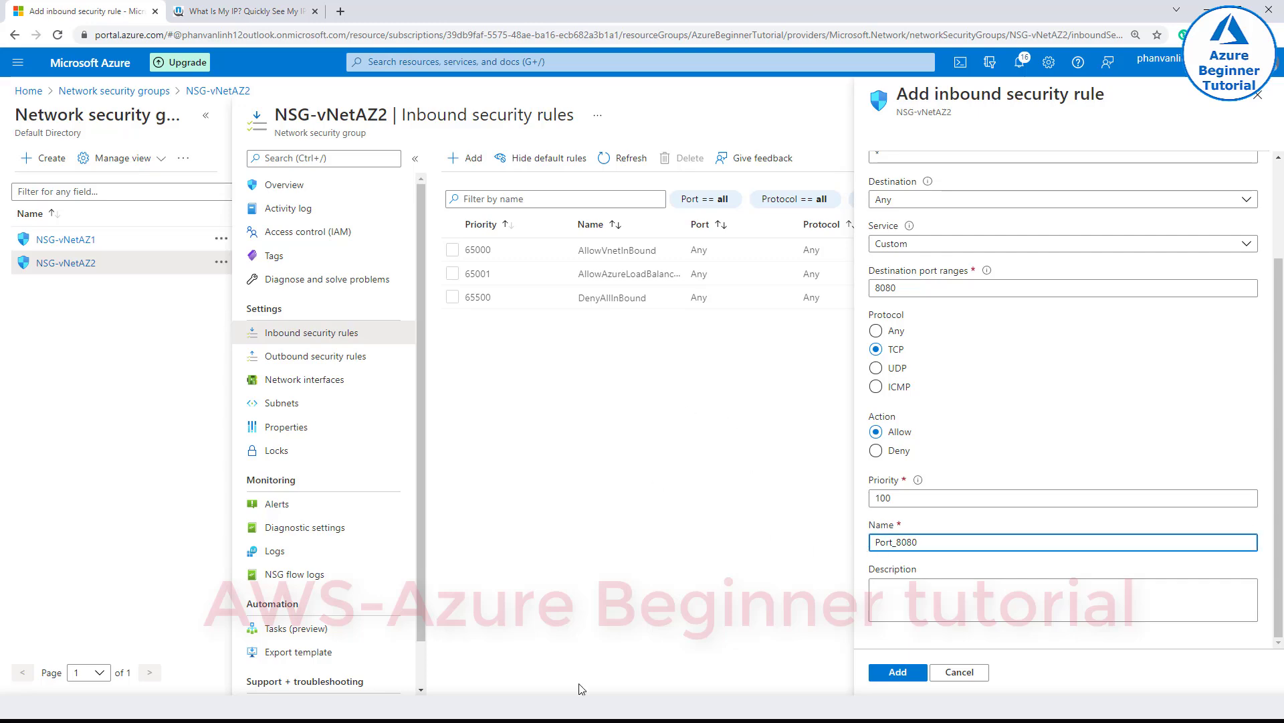
key("alt+Tab")
double_click(313, 540)
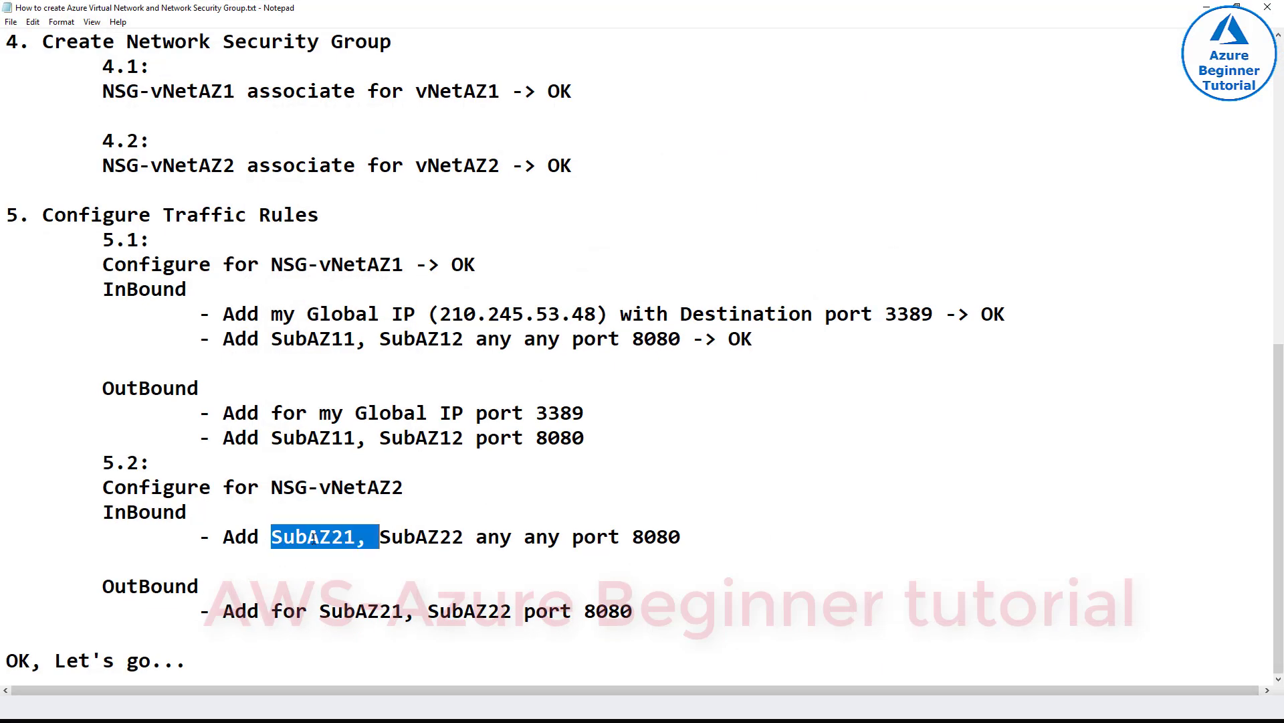
left_click(311, 536)
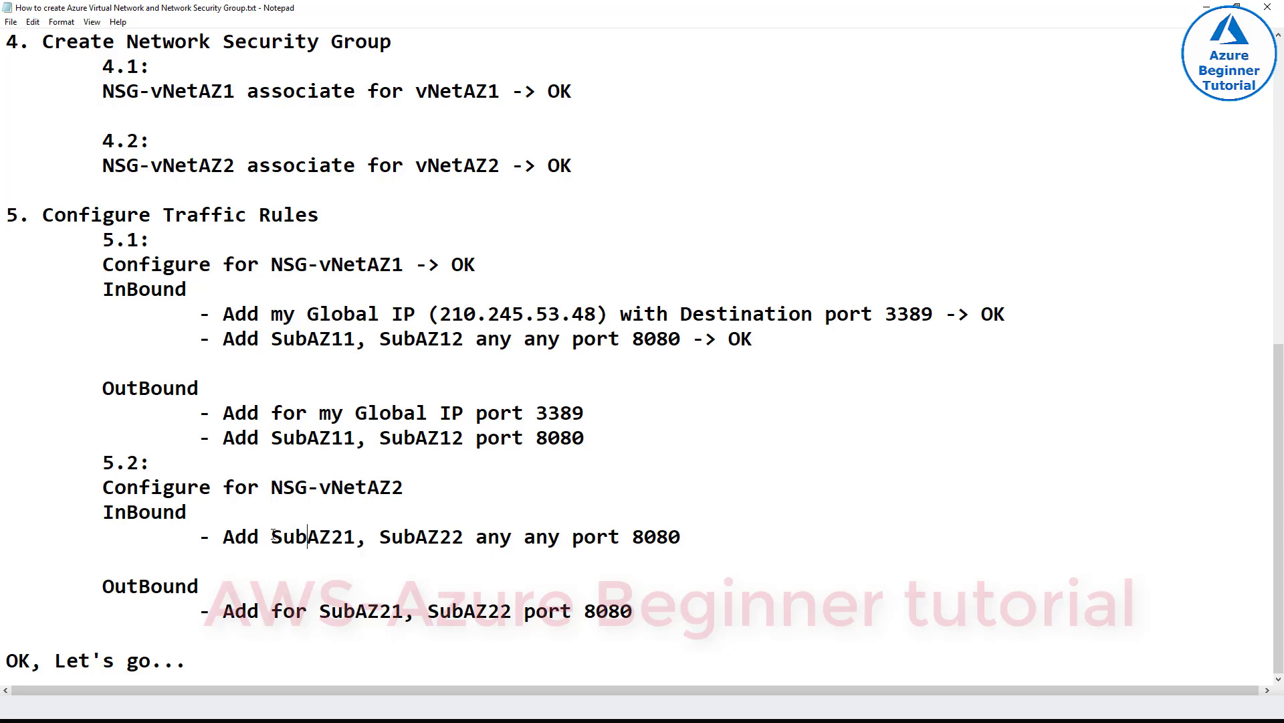
left_click_drag(273, 535, 356, 538)
key("ctrl+c")
key("alt+Tab")
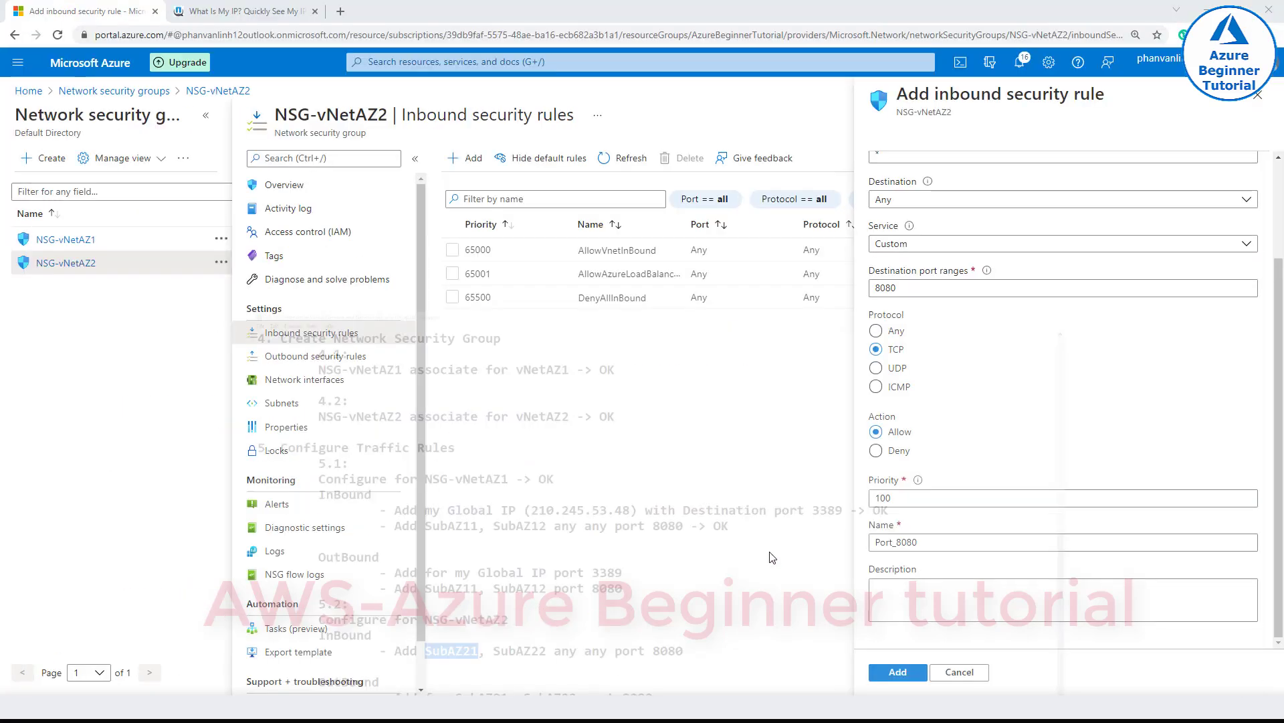
key("ctrl+v")
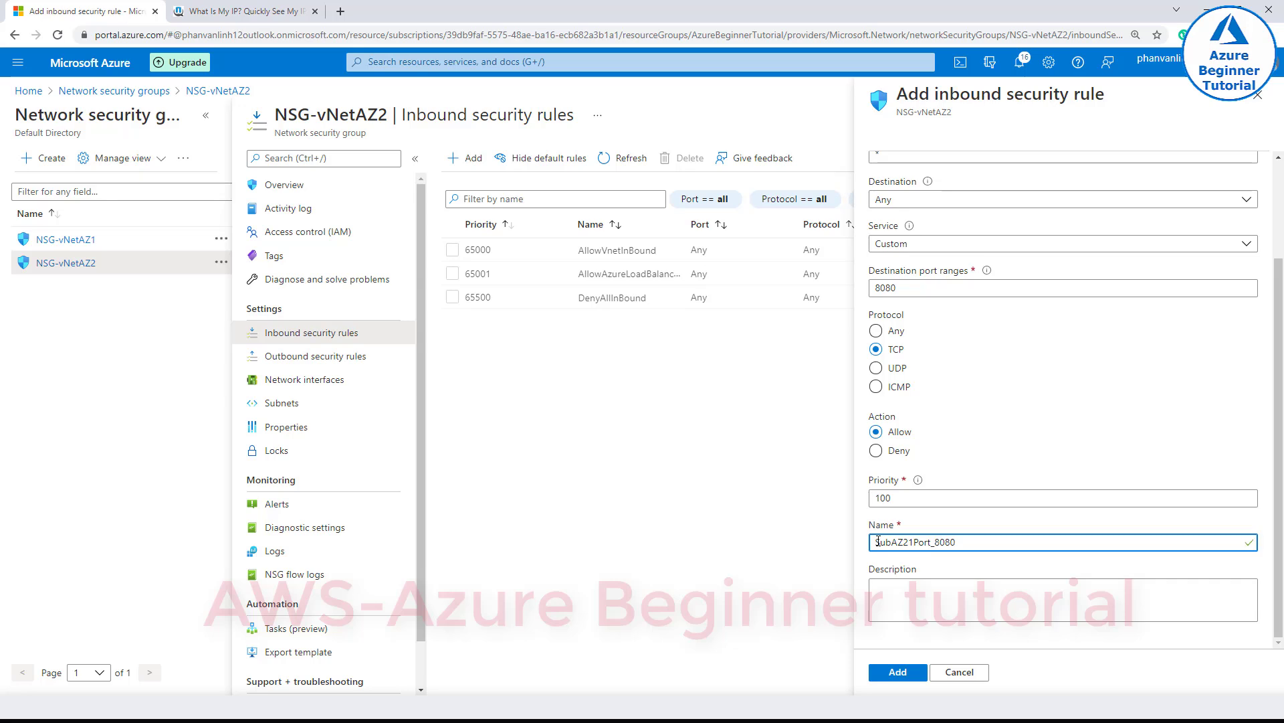
type("_IN")
key("BackSpace")
type("n_")
- Copy the rule name SubAZ21_In_Port_8080 into the description and add the inbound rule to NSG-vNetAZ2
key("ctrl+a")
key("ctrl+c")
left_click(920, 589)
key("ctrl+v")
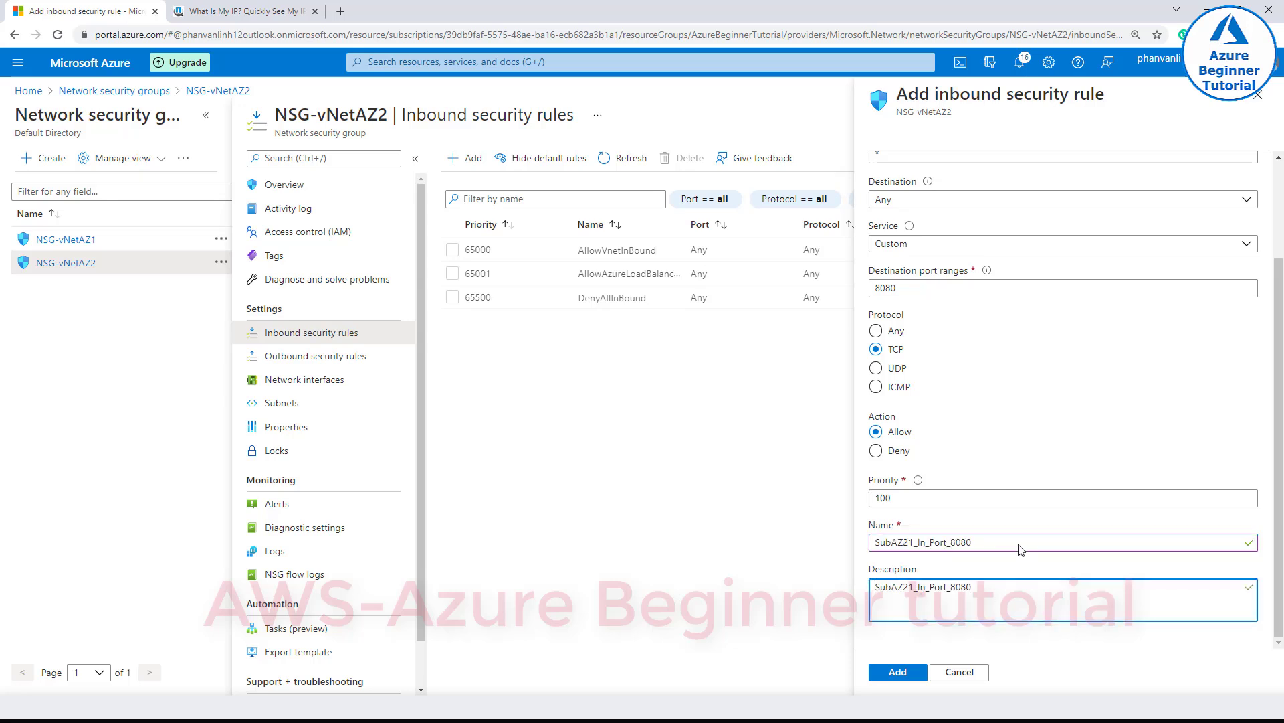
left_click(899, 675)
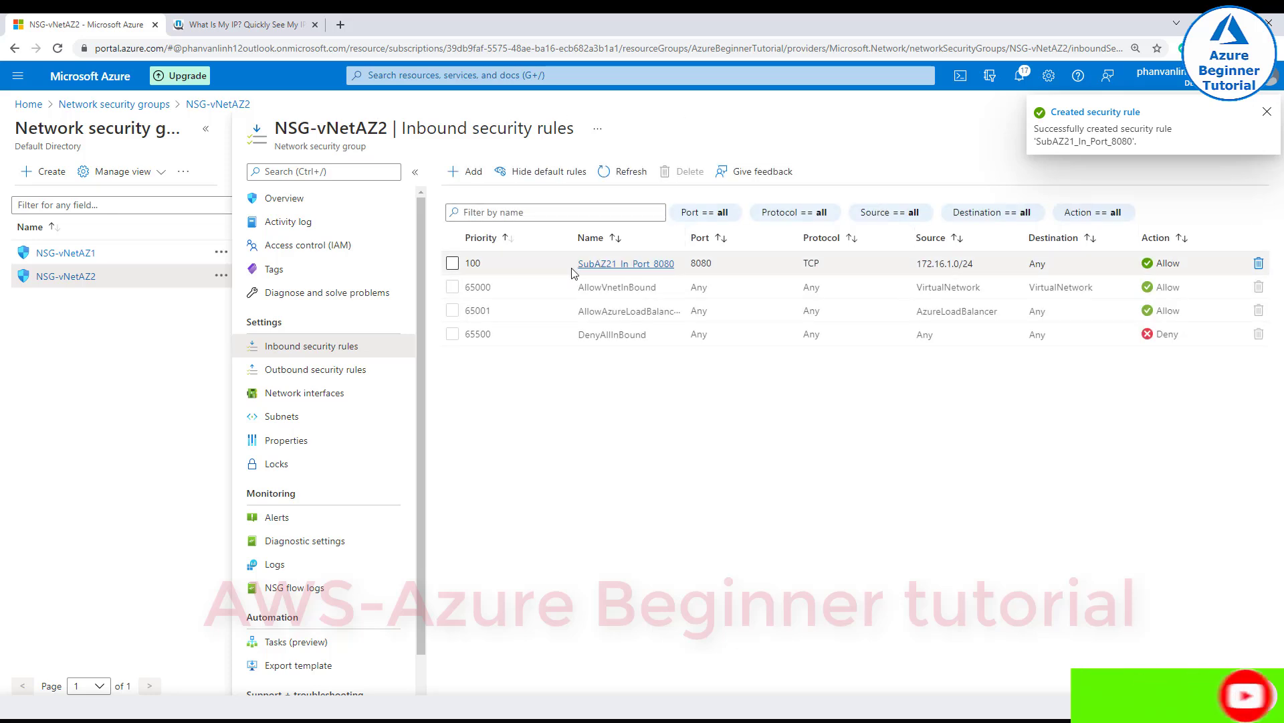
left_click_drag(574, 263, 676, 263)
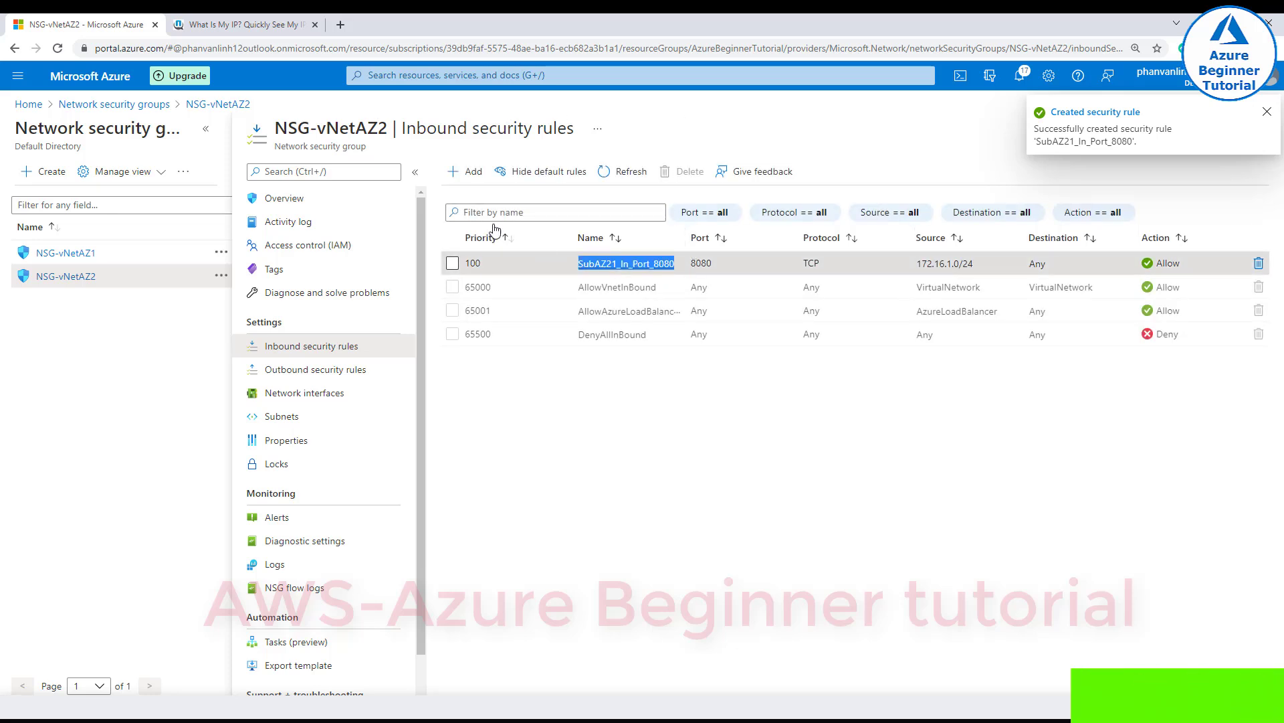
- Start another inbound security rule for NSG-vNetAZ2 with IP Addresses as source and the range 172.16.2.0/24
left_click(472, 173)
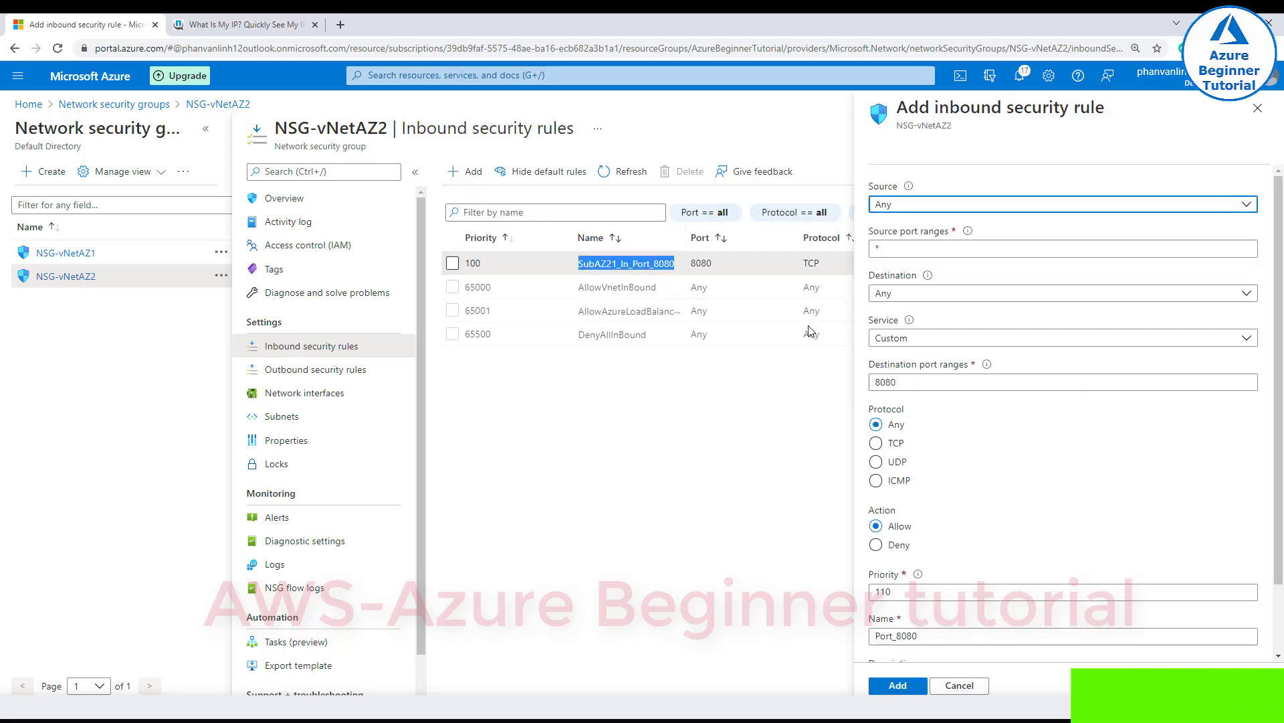
left_click(896, 211)
left_click(900, 244)
left_click(910, 247)
type("172.16.")
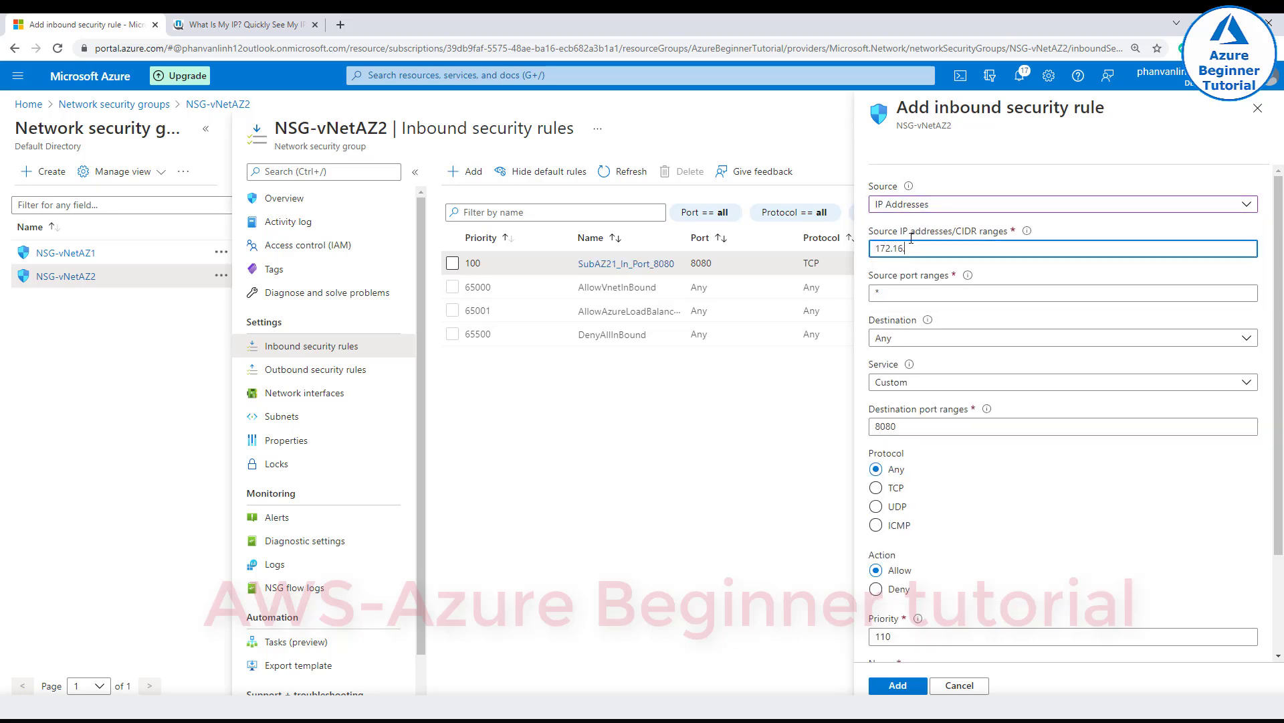
type("2.0/24")
- Choose TCP as the new inbound rule's protocol, keep destination port 8080 and set the priority to 200
left_click(892, 495)
key("shift+Tab")
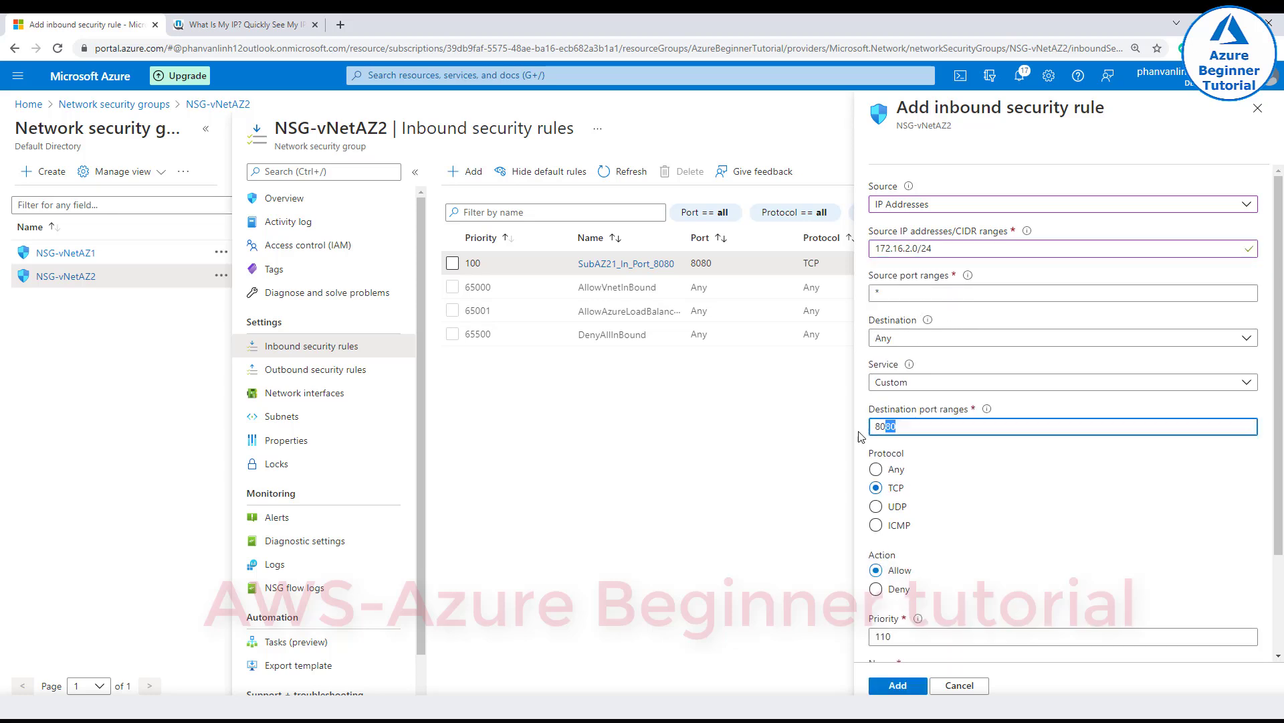
left_click_drag(899, 634, 872, 645)
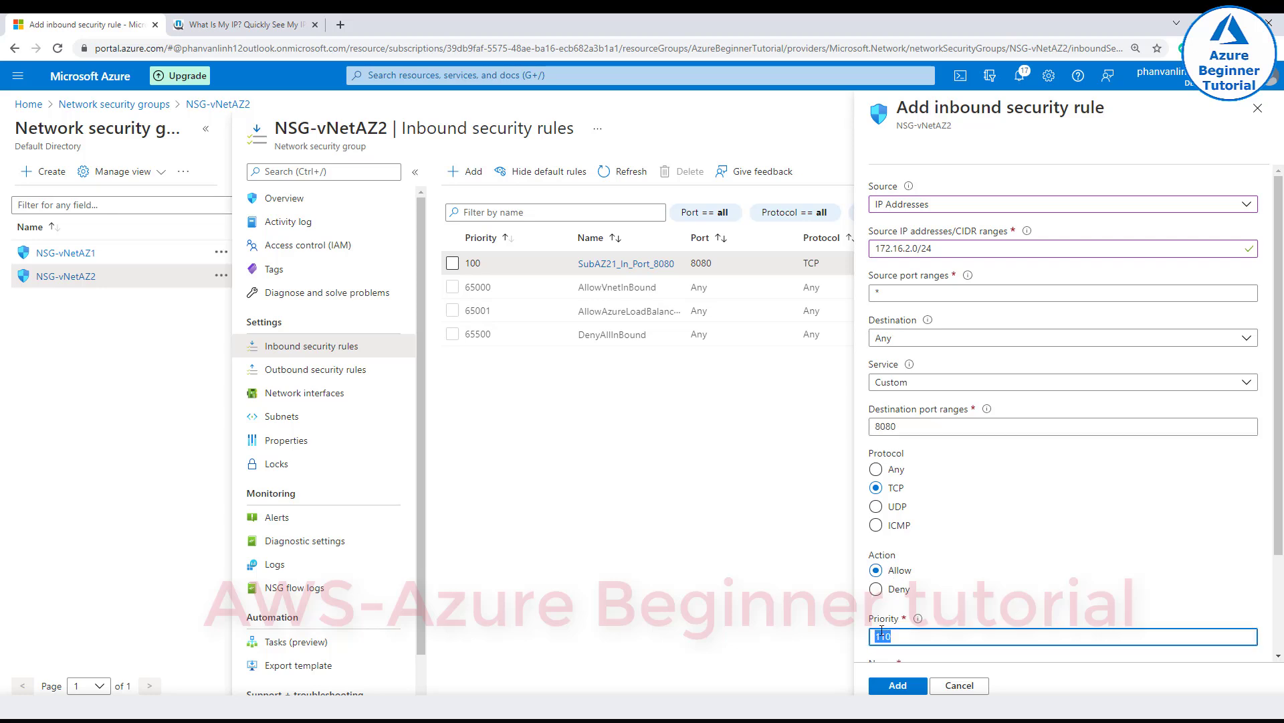
scroll(873, 552, "down", 2)
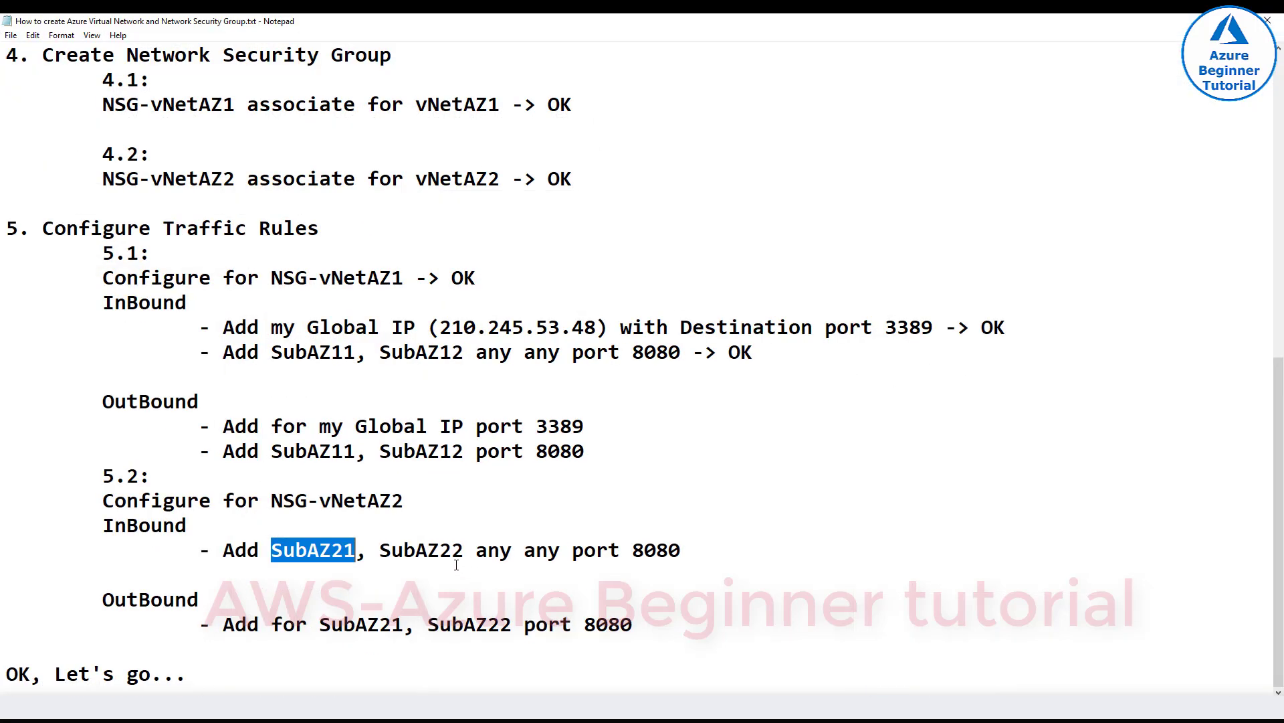
- Copy the subnet name SubAZ22 from the section 5.2 InBound item in the Notepad notes
left_click(440, 550)
double_click(442, 550)
left_click(455, 550)
left_click_drag(463, 550, 379, 550)
key("ctrl+c")
key("alt+Tab")
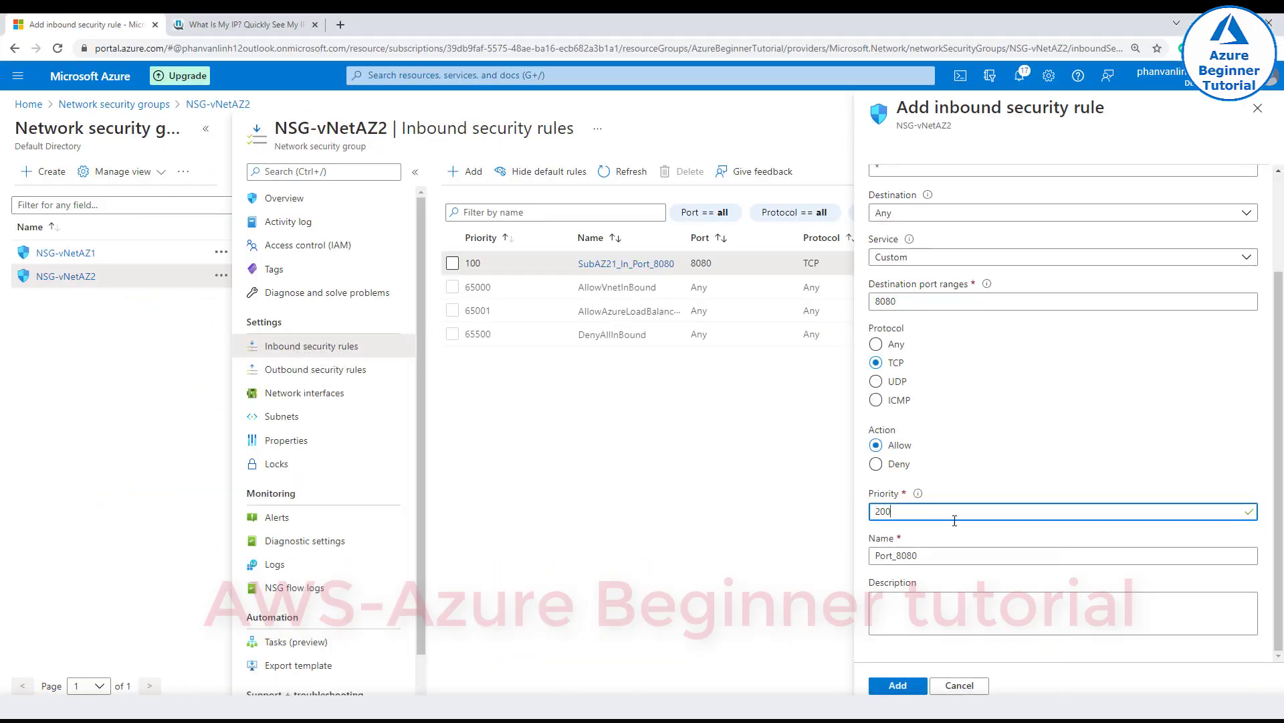
- In the Azure portal, name the second inbound rule SubAZ22_In_Port_8080 using the copied subnet name
left_click(879, 554)
key("ctrl+v")
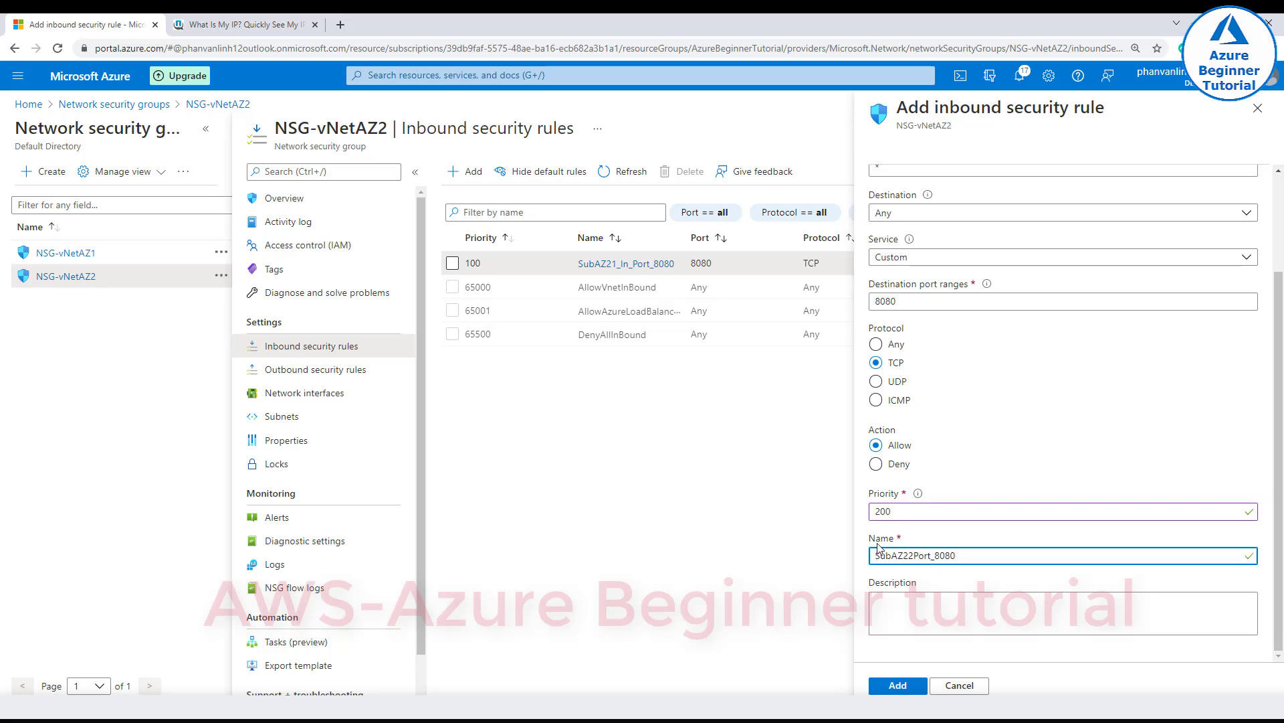
type("_")
key("ctrl+a")
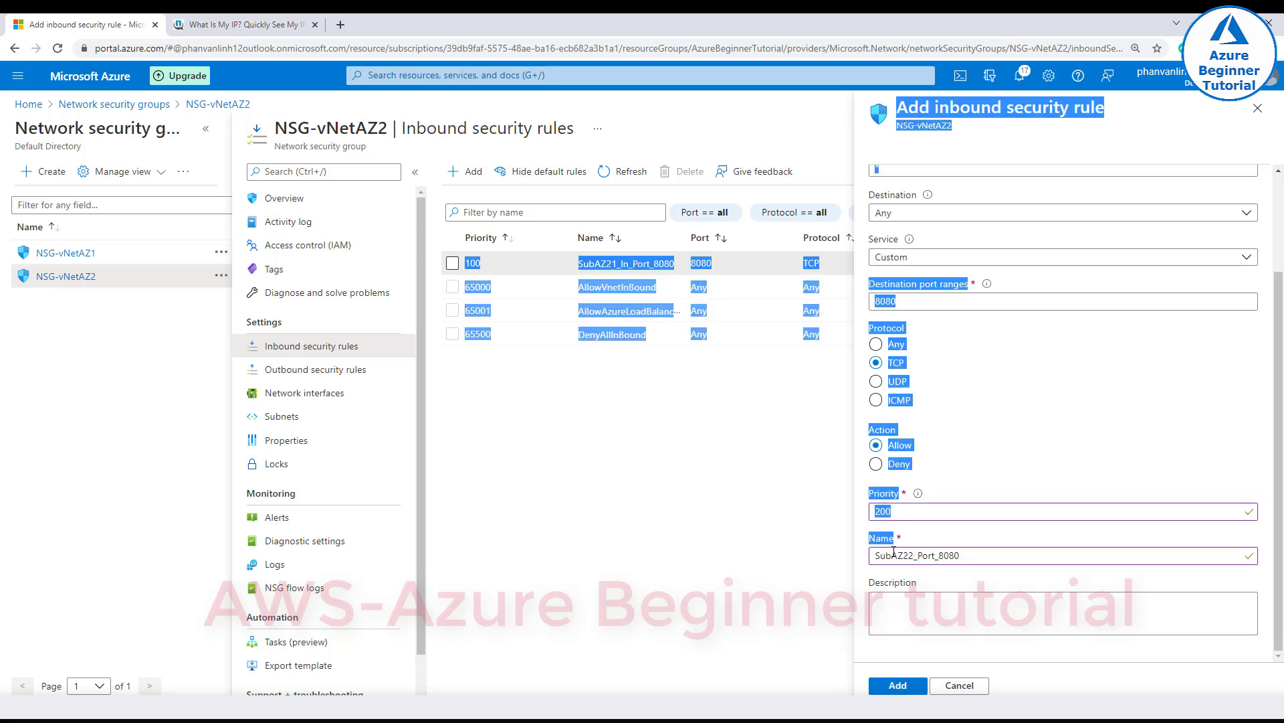
left_click(922, 557)
type("In_")
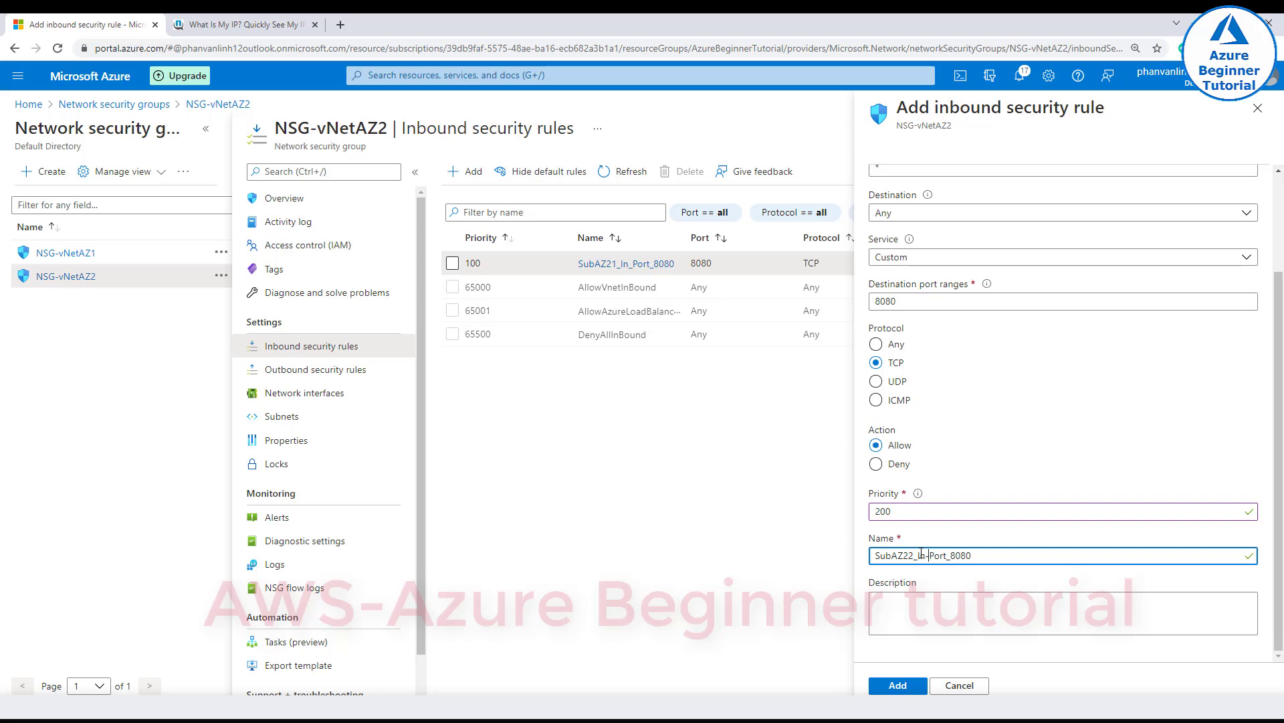
key("BackSpace")
type("_")
- Copy the rule name SubAZ22_In_Port_8080 into the description and add the inbound rule to NSG-vNetAZ2
key("ctrl+a")
key("ctrl+c")
left_click(925, 633)
key("ctrl+v")
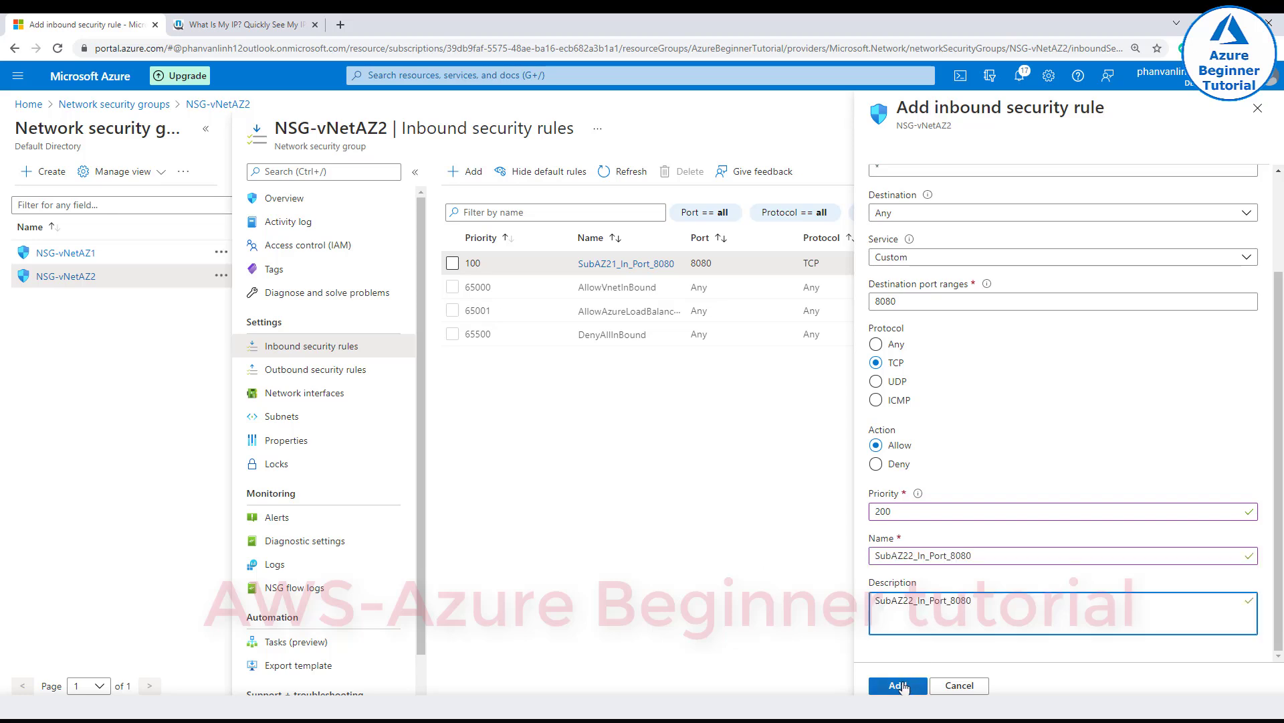
left_click(901, 687)
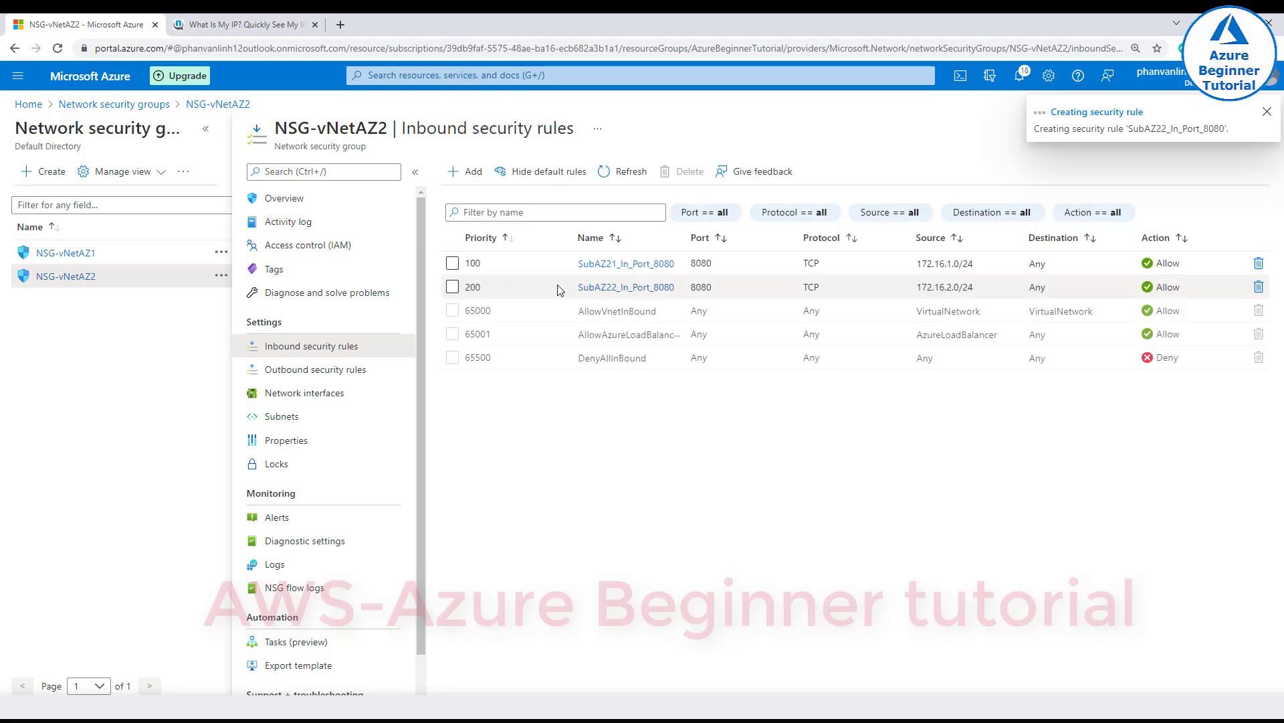
- Refresh NSG-vNetAZ2's inbound security rules and check the SubAZ22_In_Port_8080 entry
left_click_drag(560, 289, 699, 289)
left_click(713, 440)
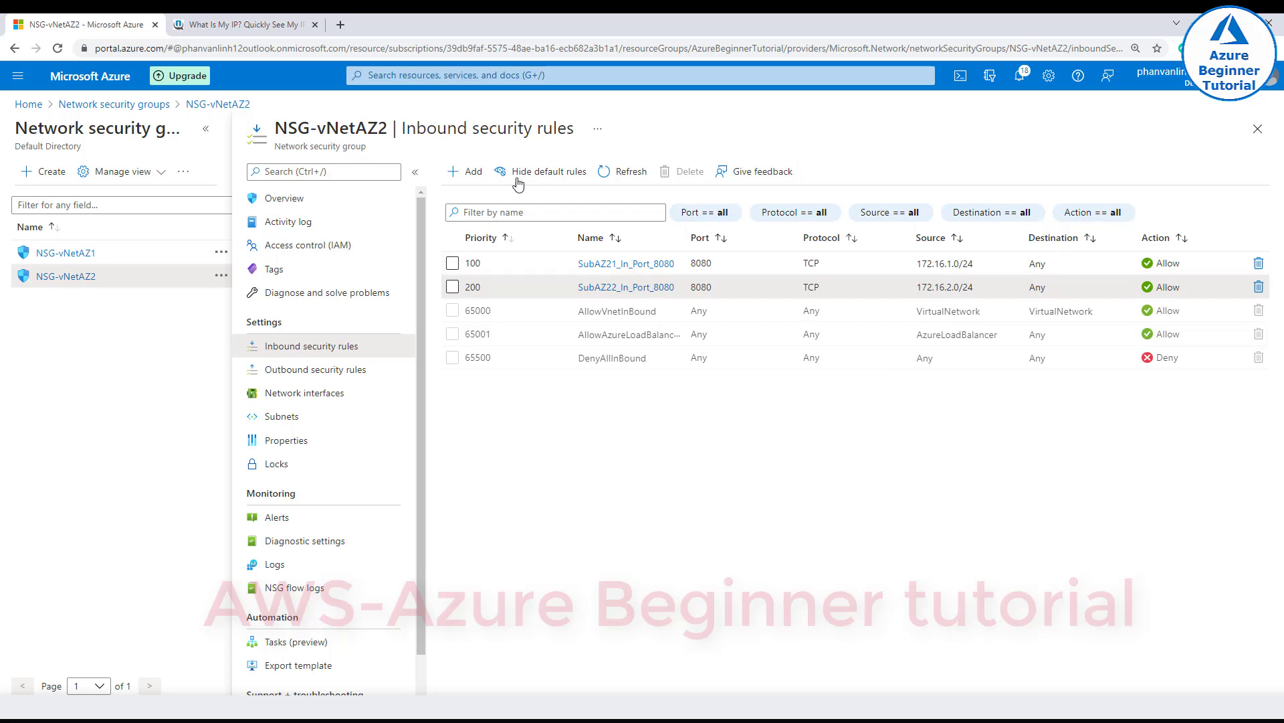
left_click(624, 172)
left_click_drag(464, 286, 656, 286)
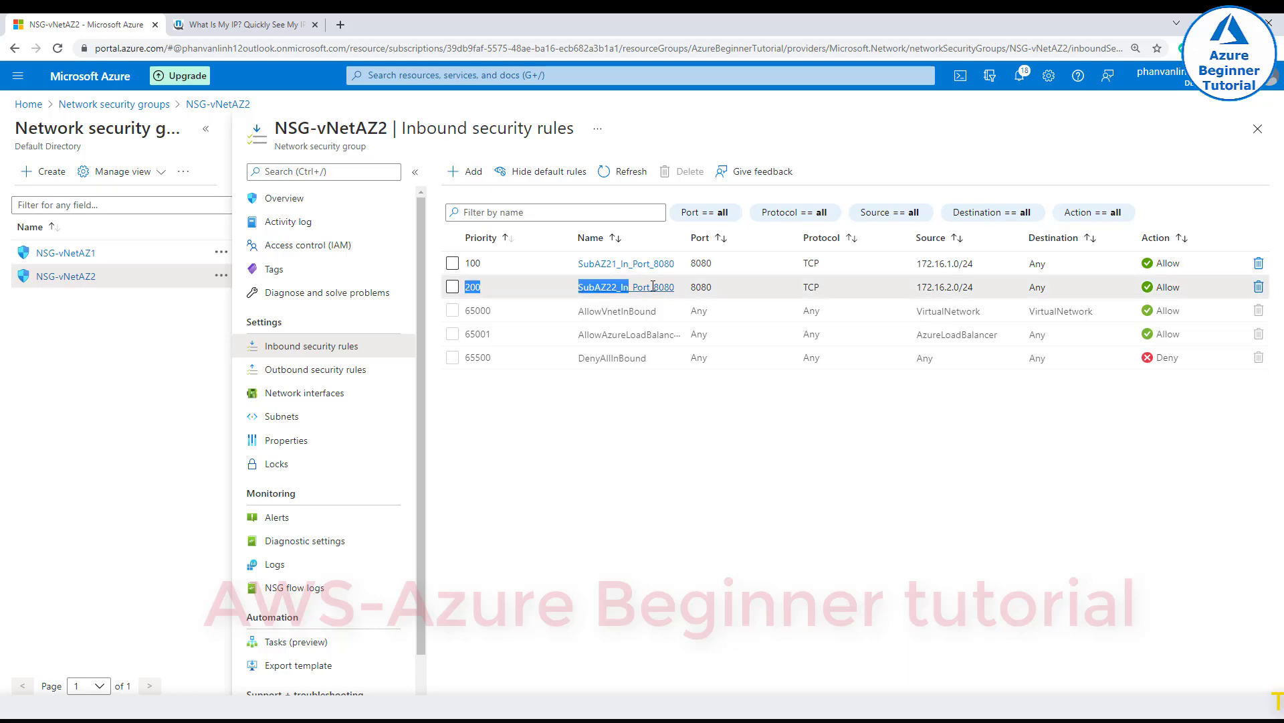
left_click(680, 502)
- In the Notepad notes, mark the section 5.2 InBound item with "-> OK" and read the OutBound item below it
key("alt+Tab")
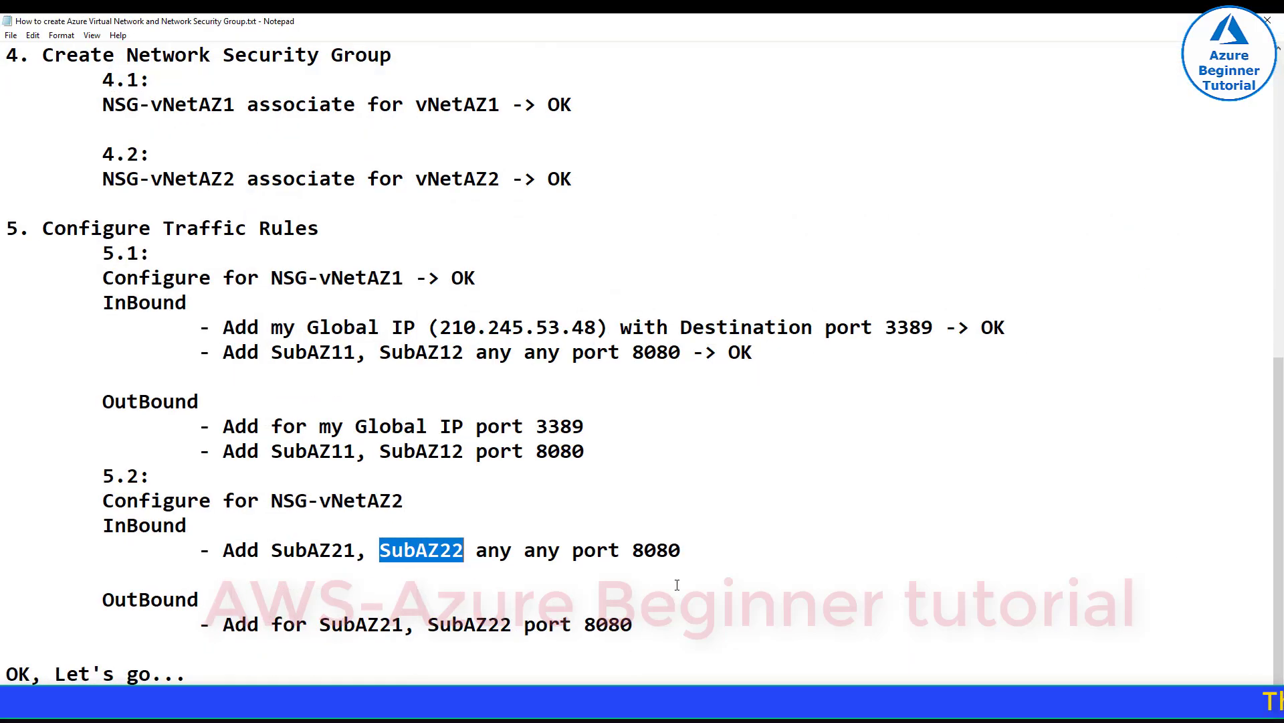
left_click(711, 547)
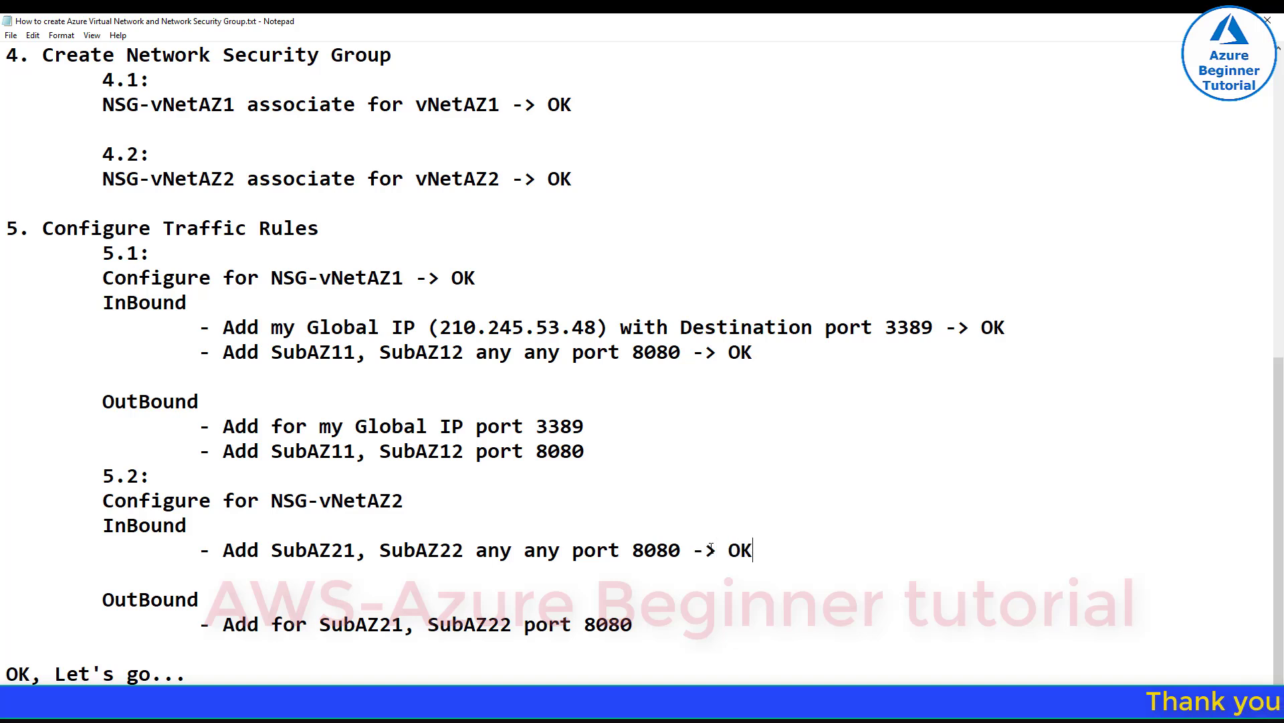
left_click_drag(103, 600, 620, 625)
left_click(608, 624)
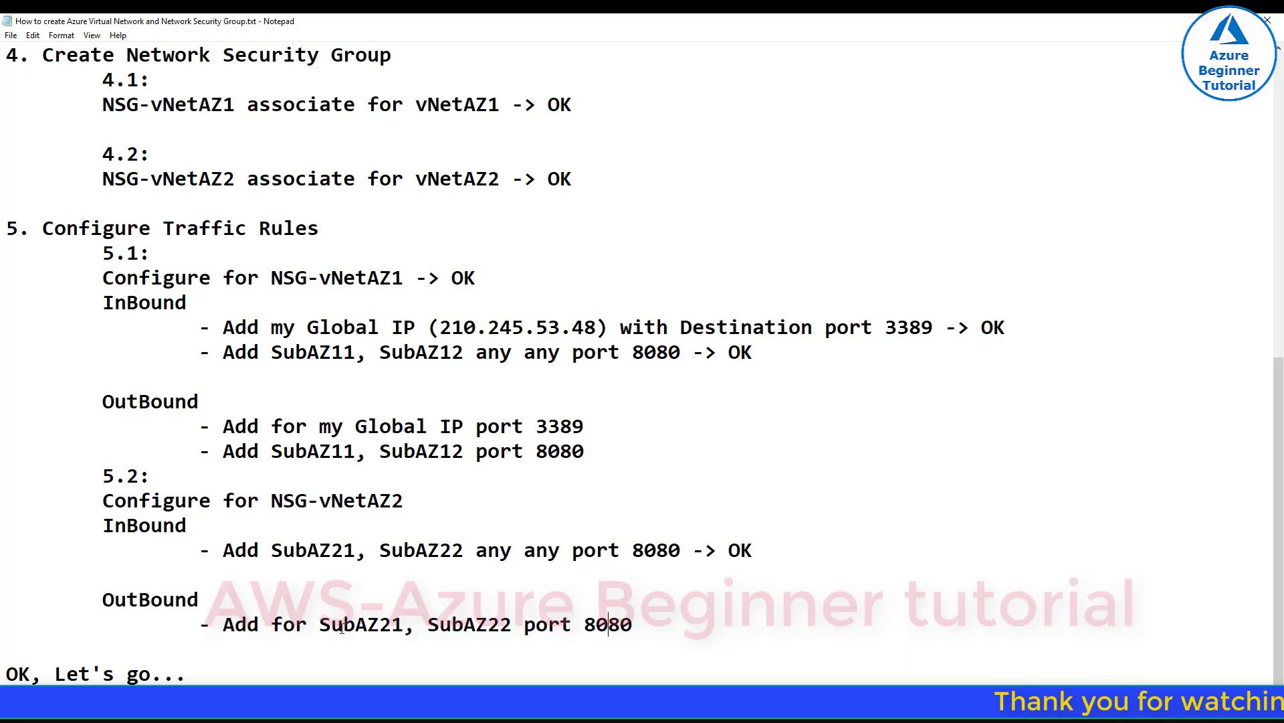
- In the Azure portal, start an outbound security rule for NSG-vNetAZ2 with IP Addresses as source and the range 172.16.1.0/24
key("alt+Tab")
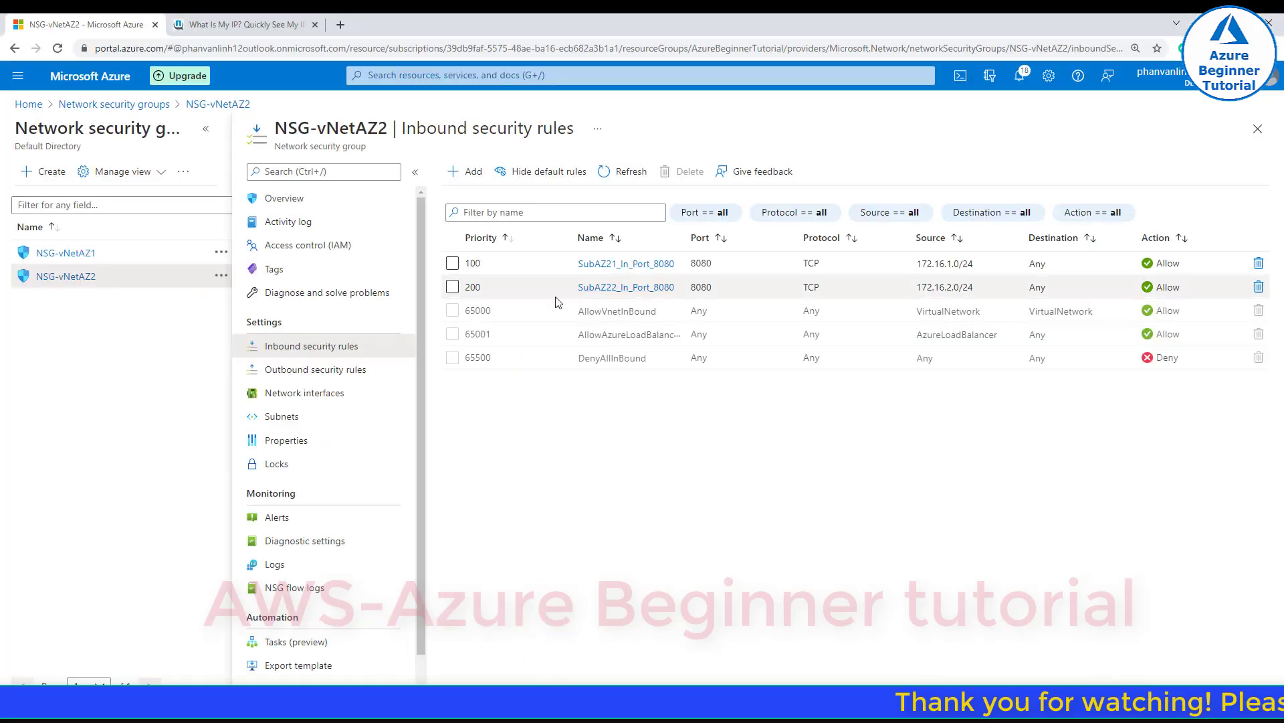
left_click(339, 373)
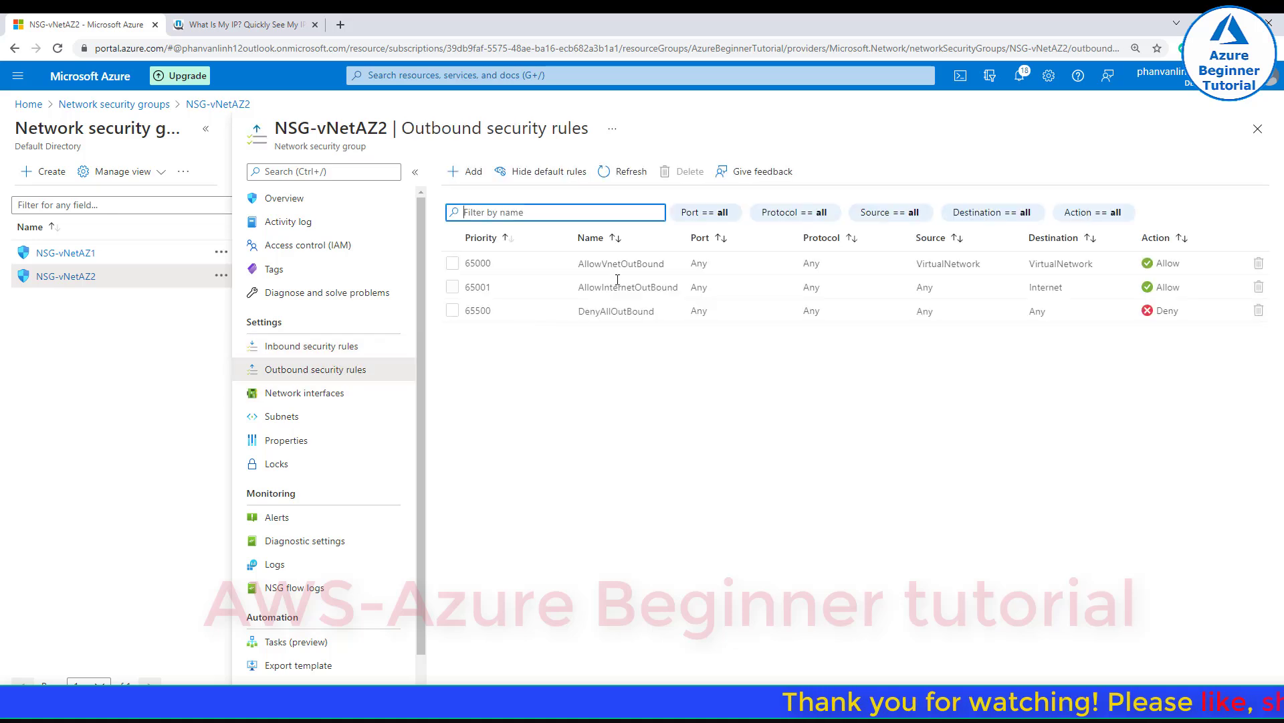
left_click(473, 173)
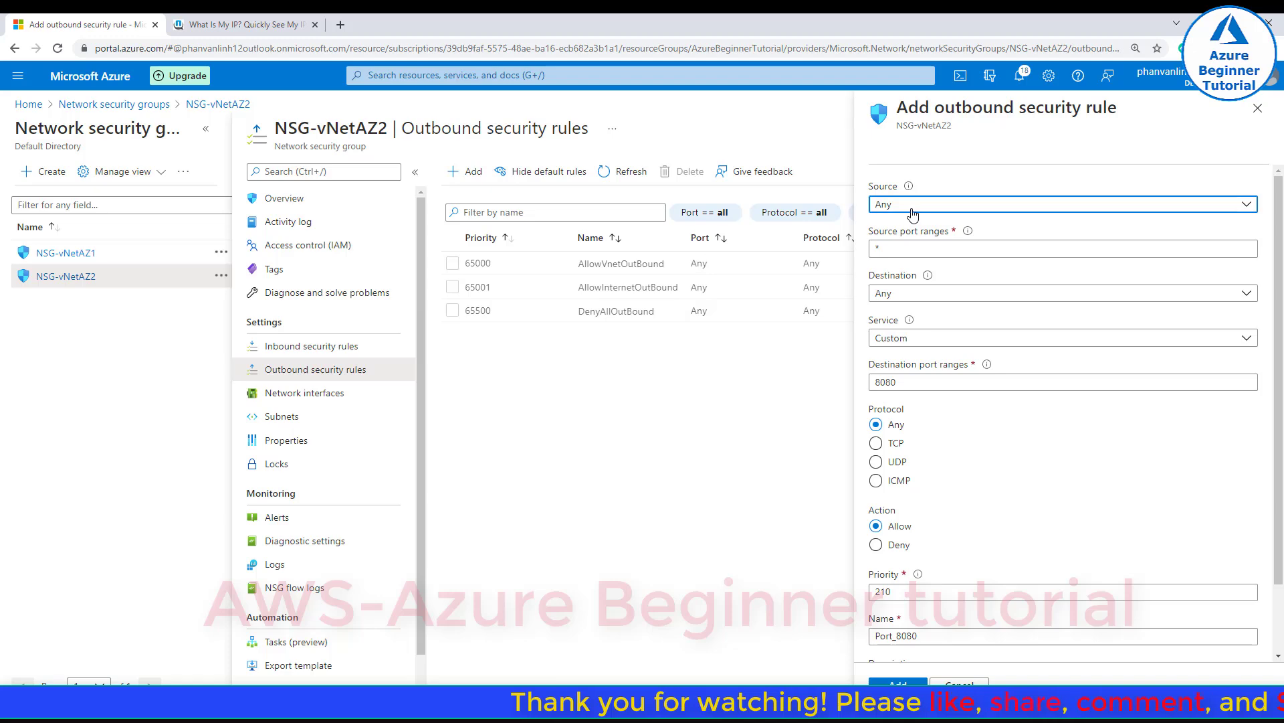
left_click(917, 213)
left_click(926, 249)
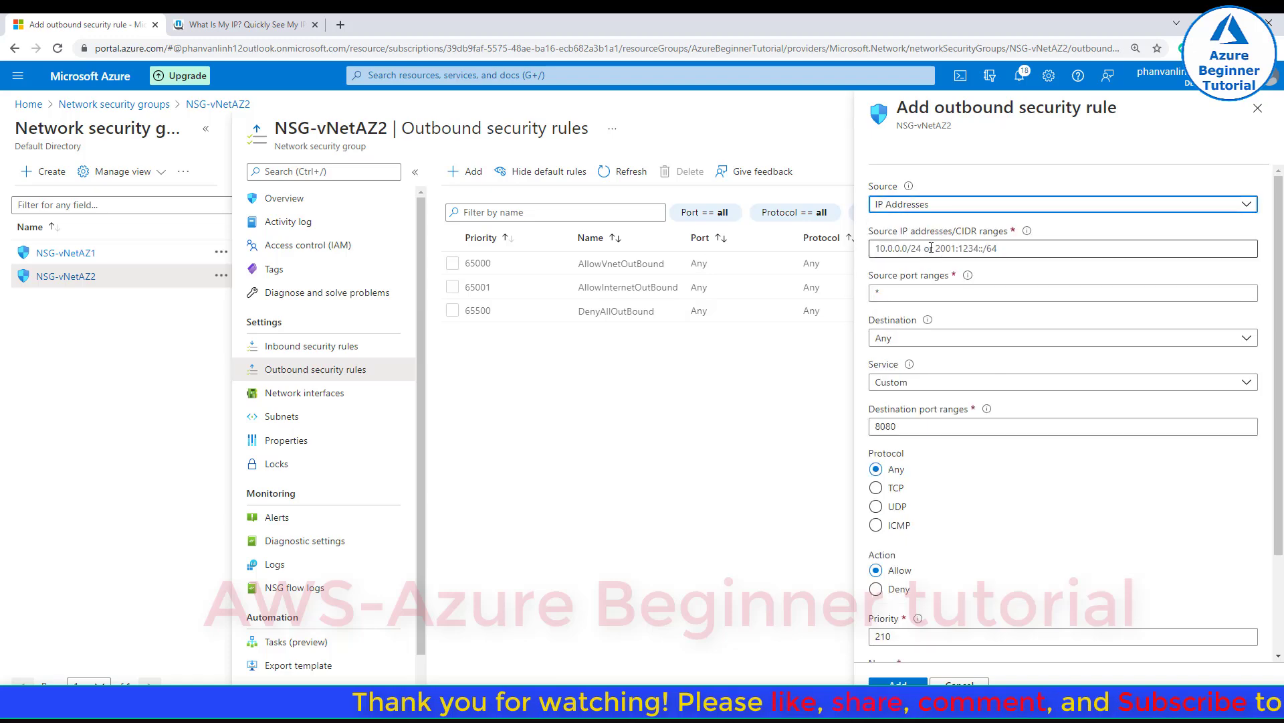
left_click(932, 248)
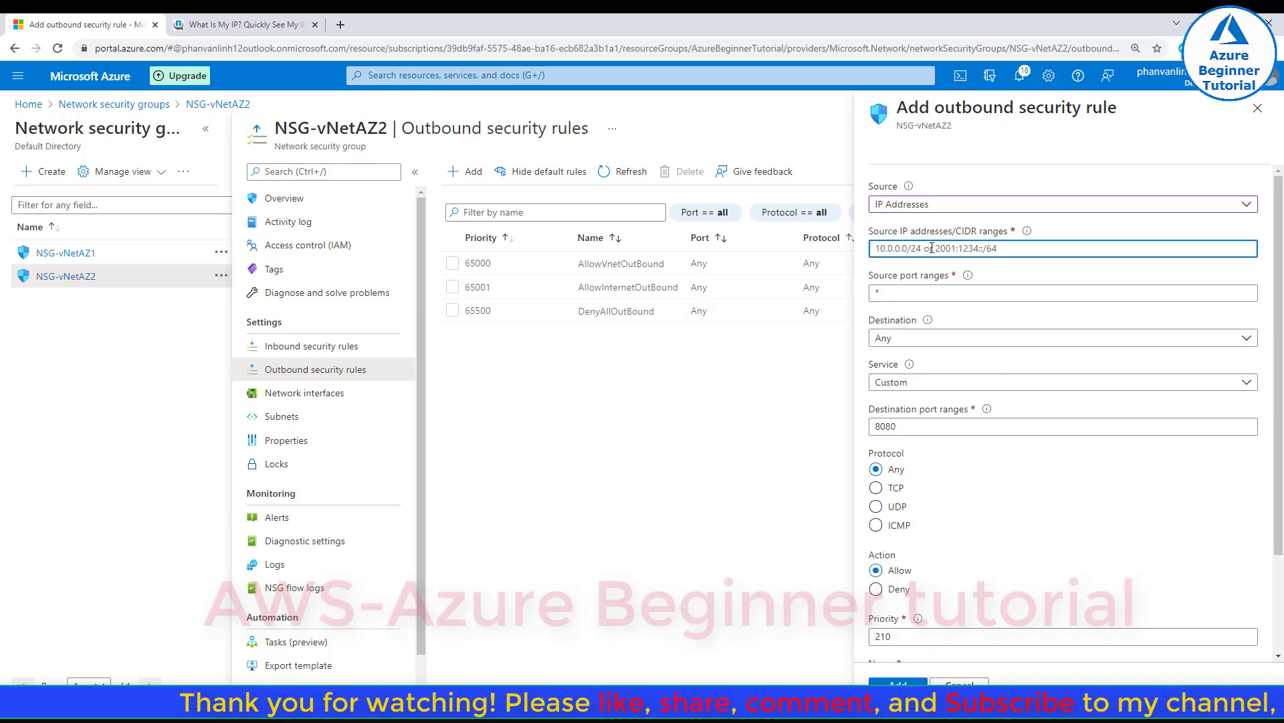
type("172.16.")
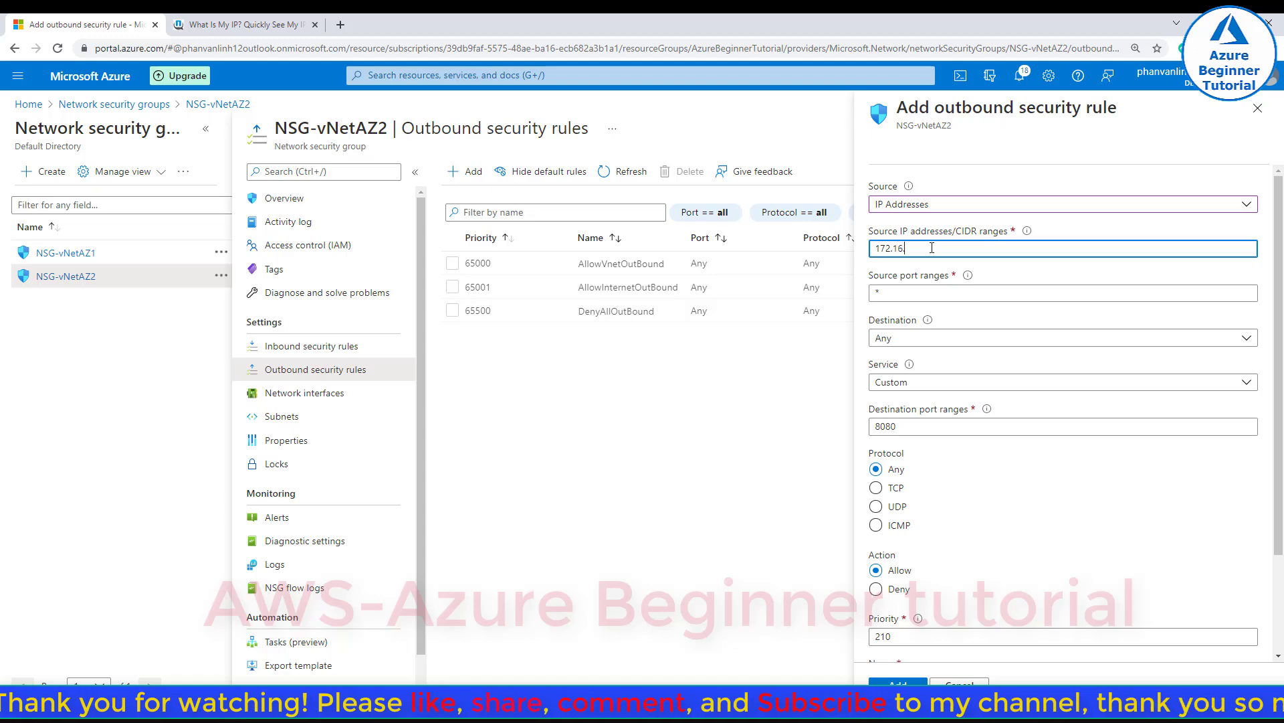
type("1.0/24")
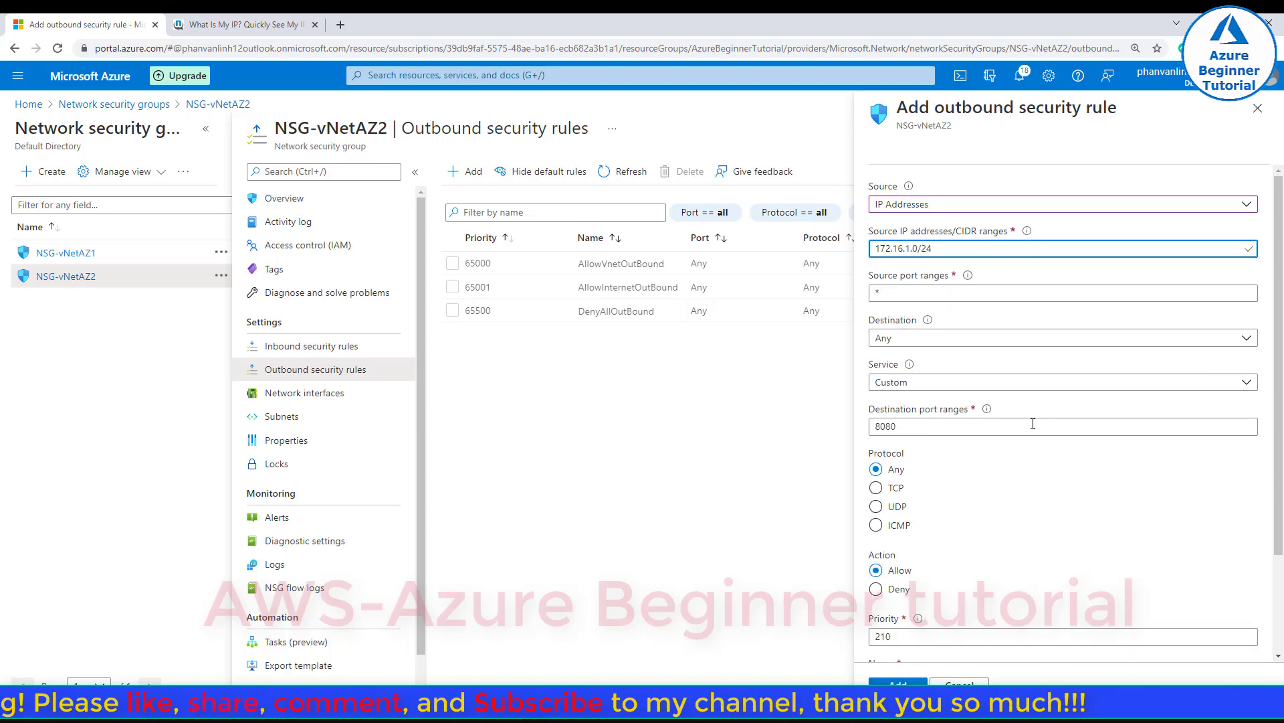
- Choose TCP as the outbound rule's protocol and set its priority to 100
scroll(1033, 423, "down", 1)
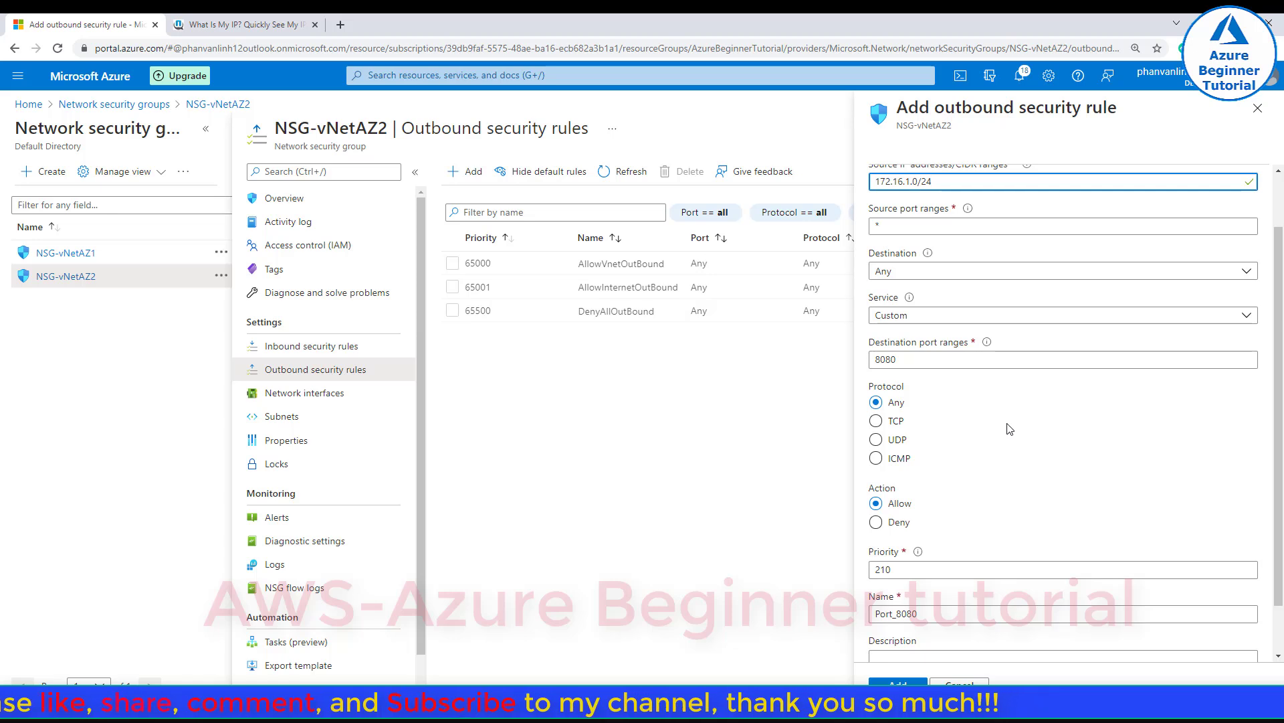
left_click(877, 421)
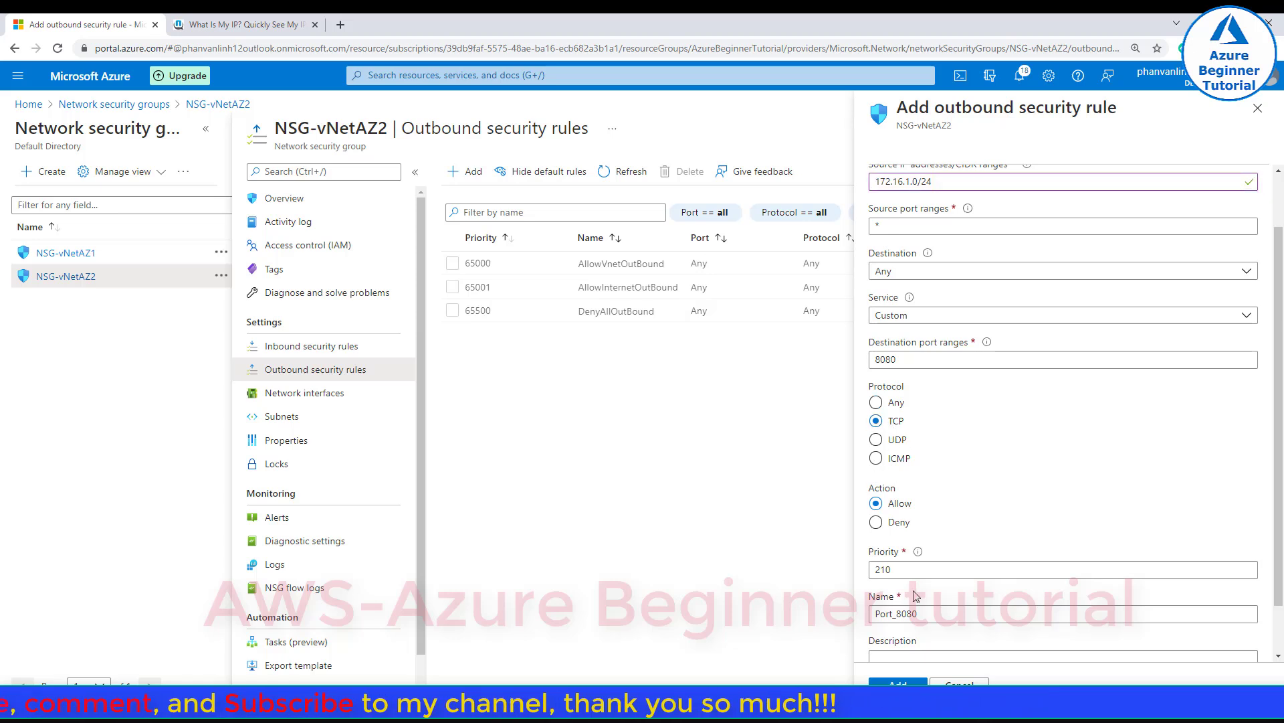
scroll(883, 508, "down", 1)
left_click_drag(896, 511, 847, 511)
type("100")
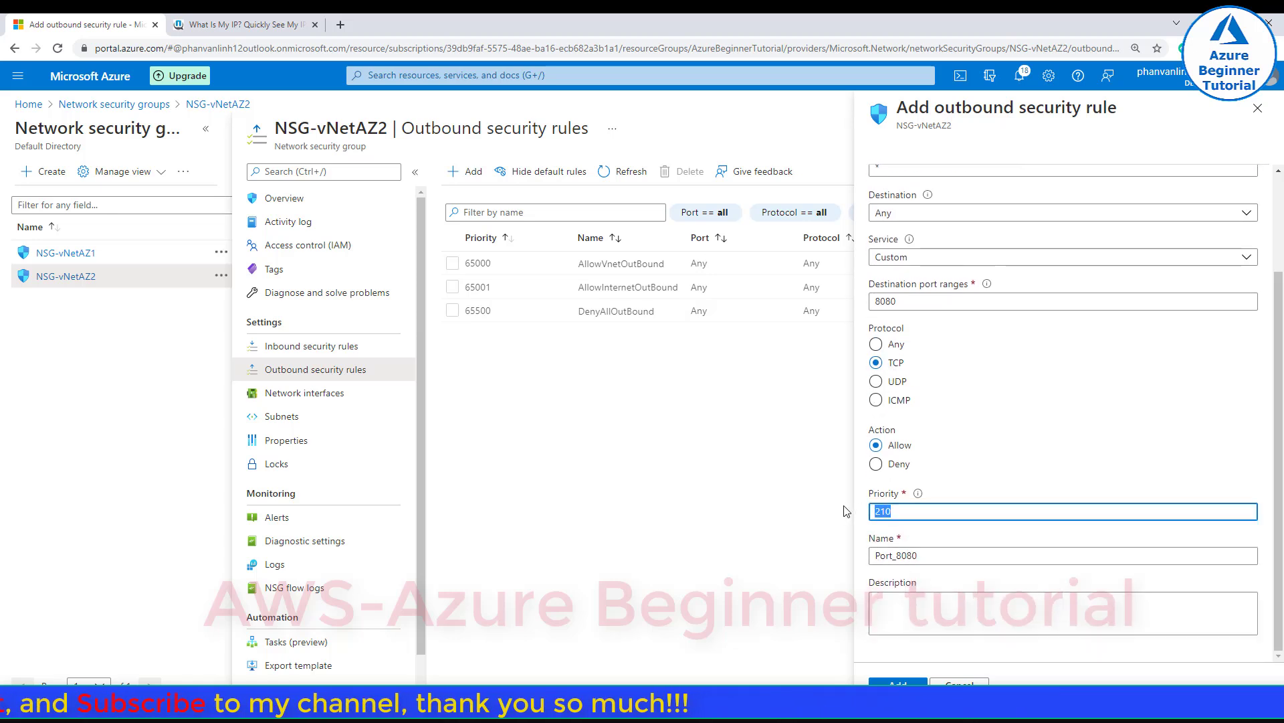
- Name the outbound rule SubAZ21_Out_Port_8080, copying the subnet name SubAZ21 from the Notepad notes
left_click(876, 555)
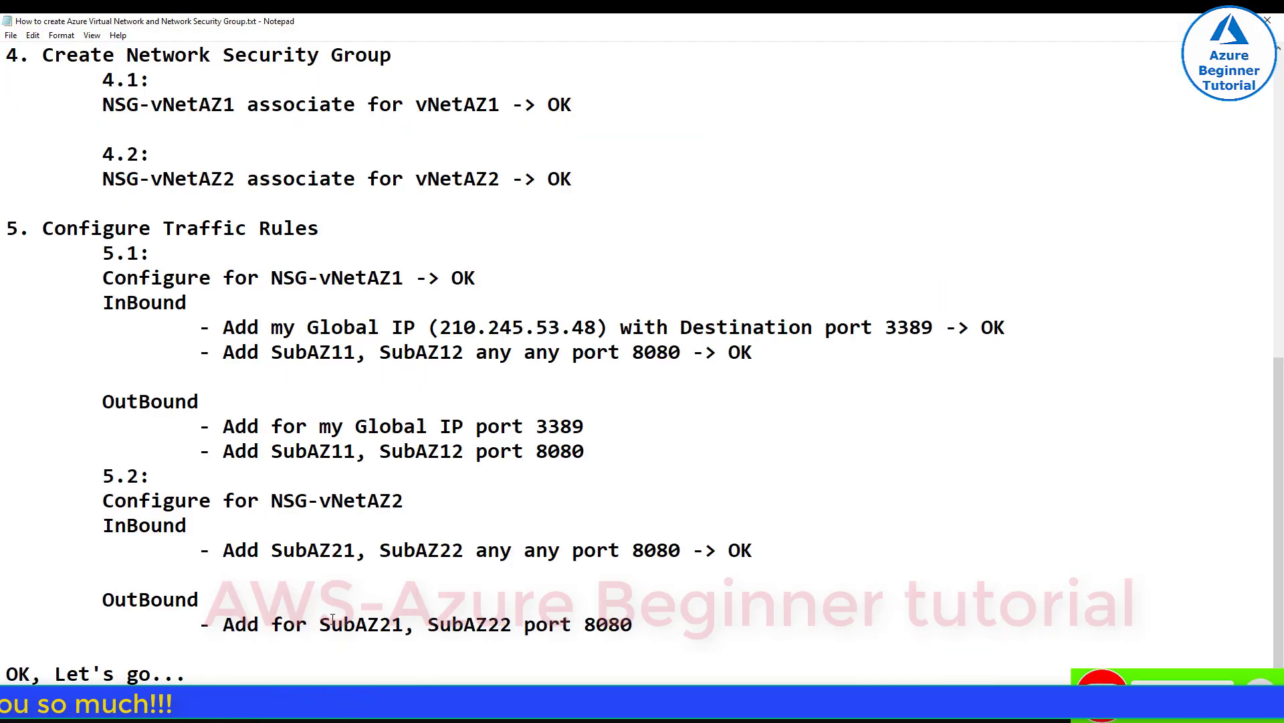
double_click(324, 624)
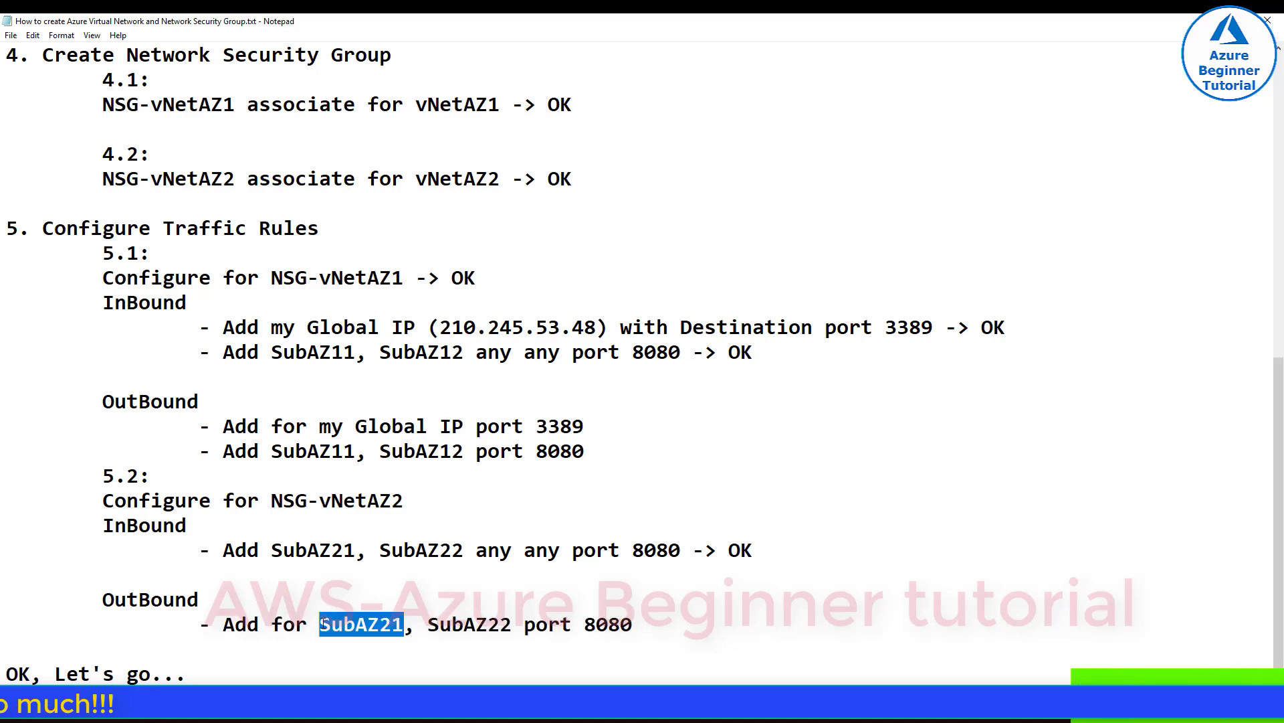
right_click(352, 626)
left_click(409, 489)
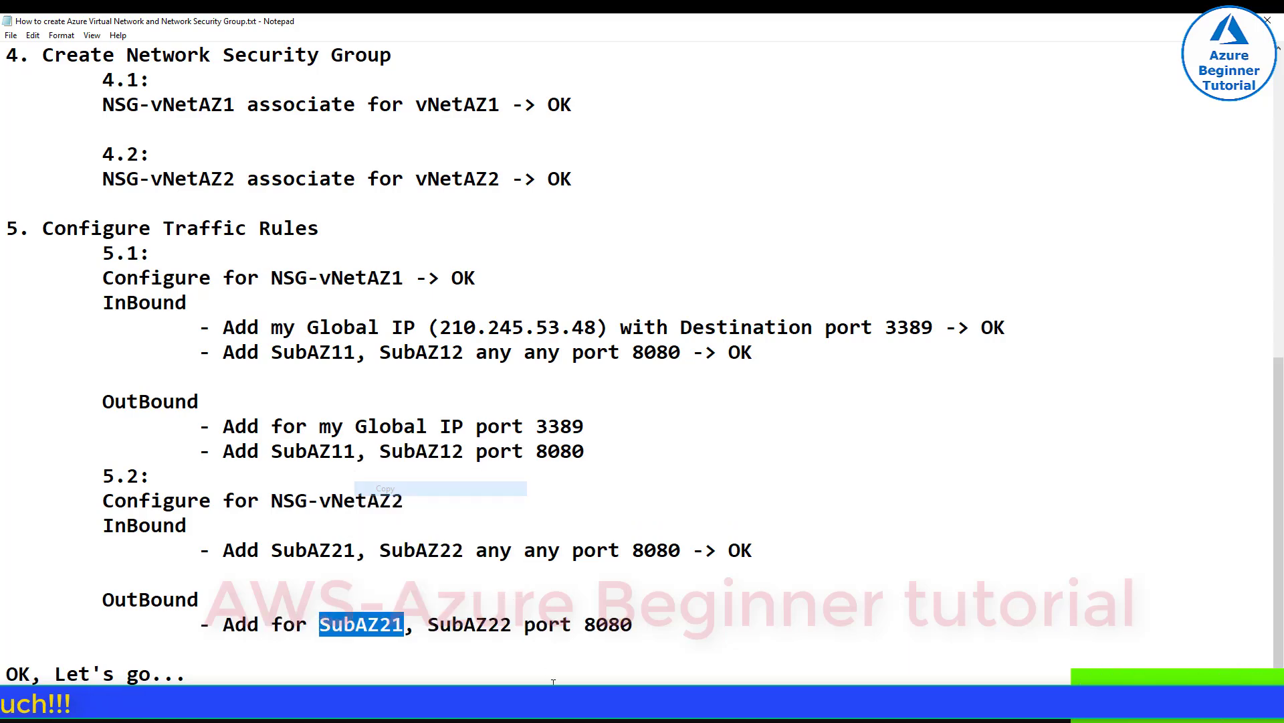
key("alt+Tab")
left_click(876, 561)
key("ctrl+v")
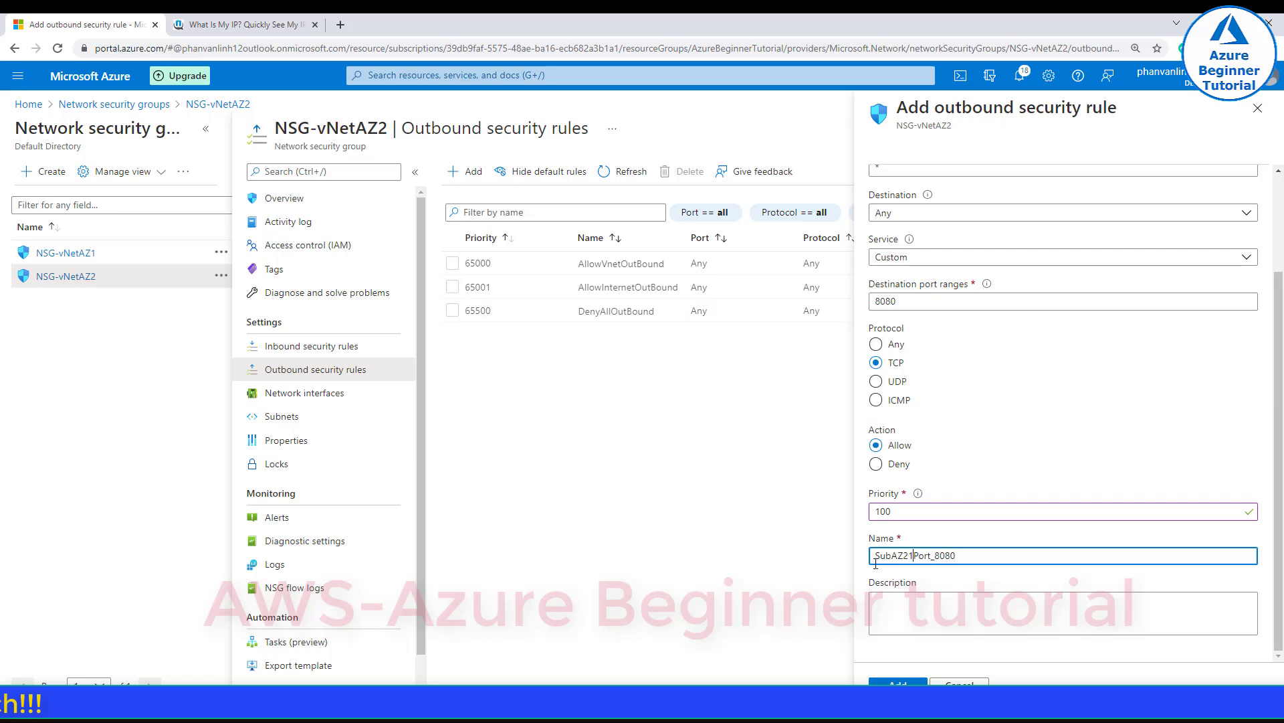
type("_Out_")
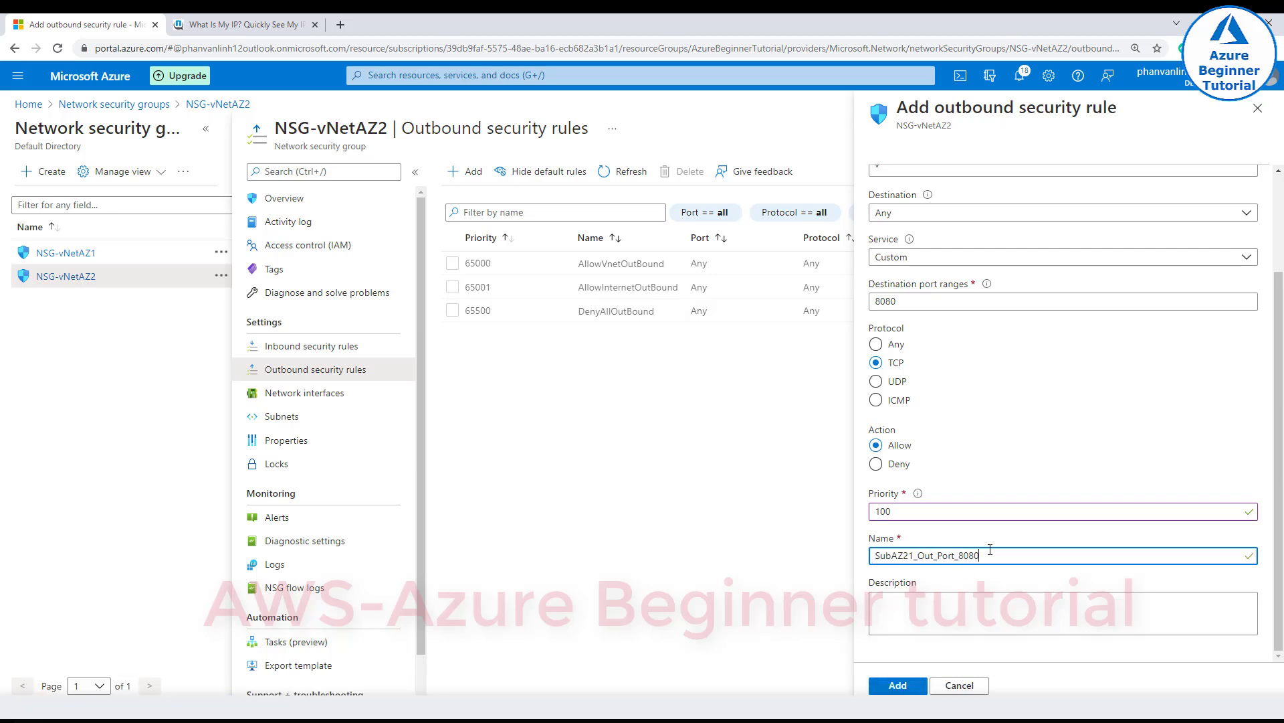
- Copy the rule name SubAZ21_Out_Port_8080 into the description and add the outbound rule
key("ctrl+a")
key("ctrl+c")
left_click(932, 605)
key("ctrl+v")
left_click(899, 686)
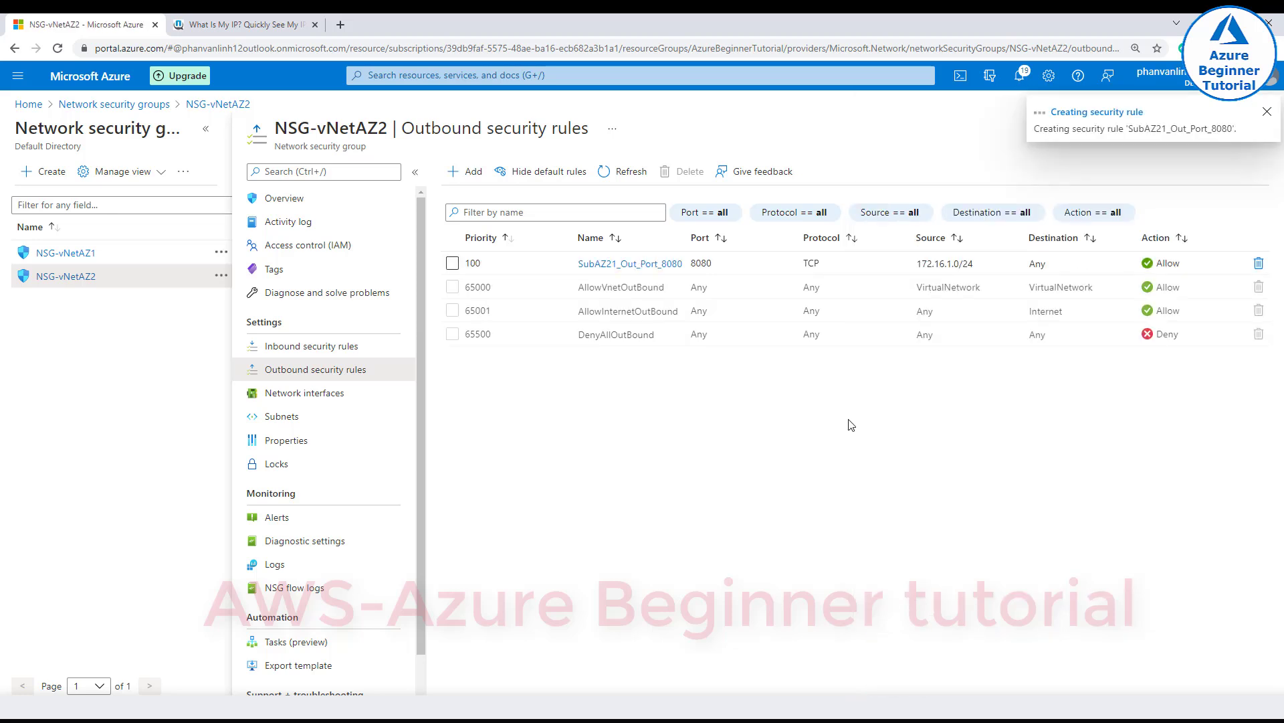
- Start another outbound security rule for NSG-vNetAZ2 with IP Addresses as source and the range 172.16.2.0/24
left_click(463, 173)
left_click(990, 207)
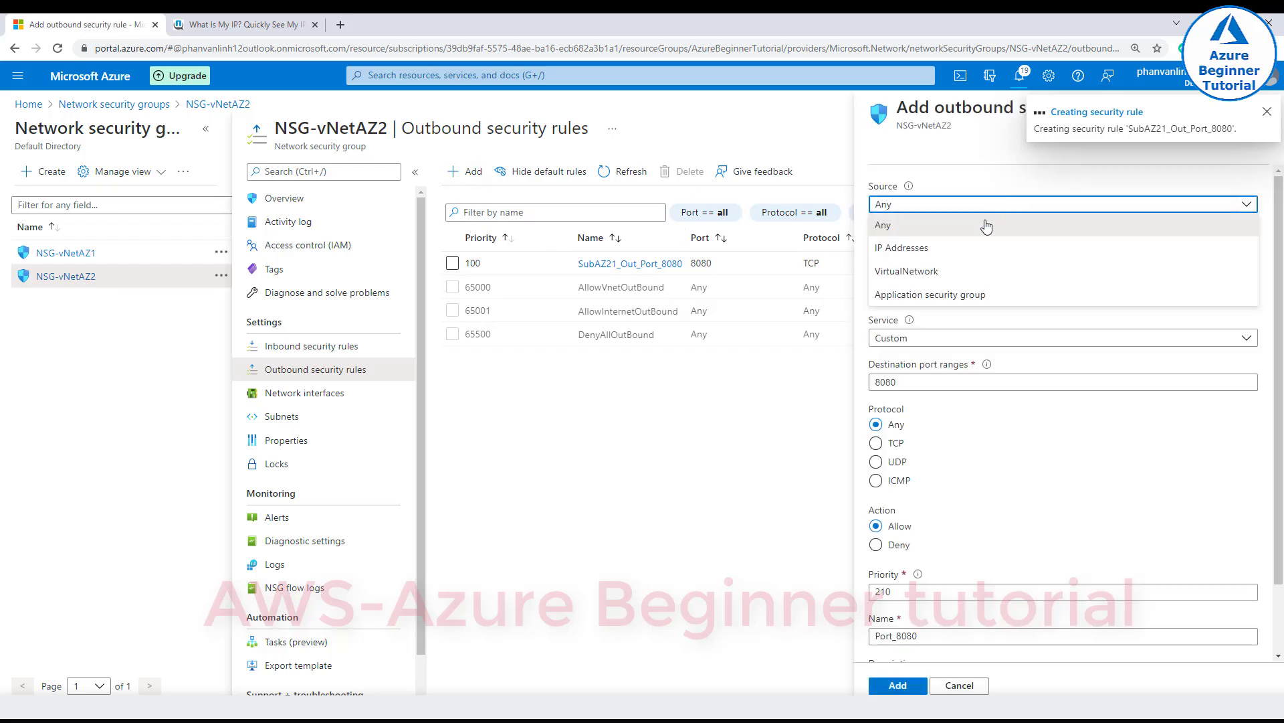
left_click(977, 233)
type("1")
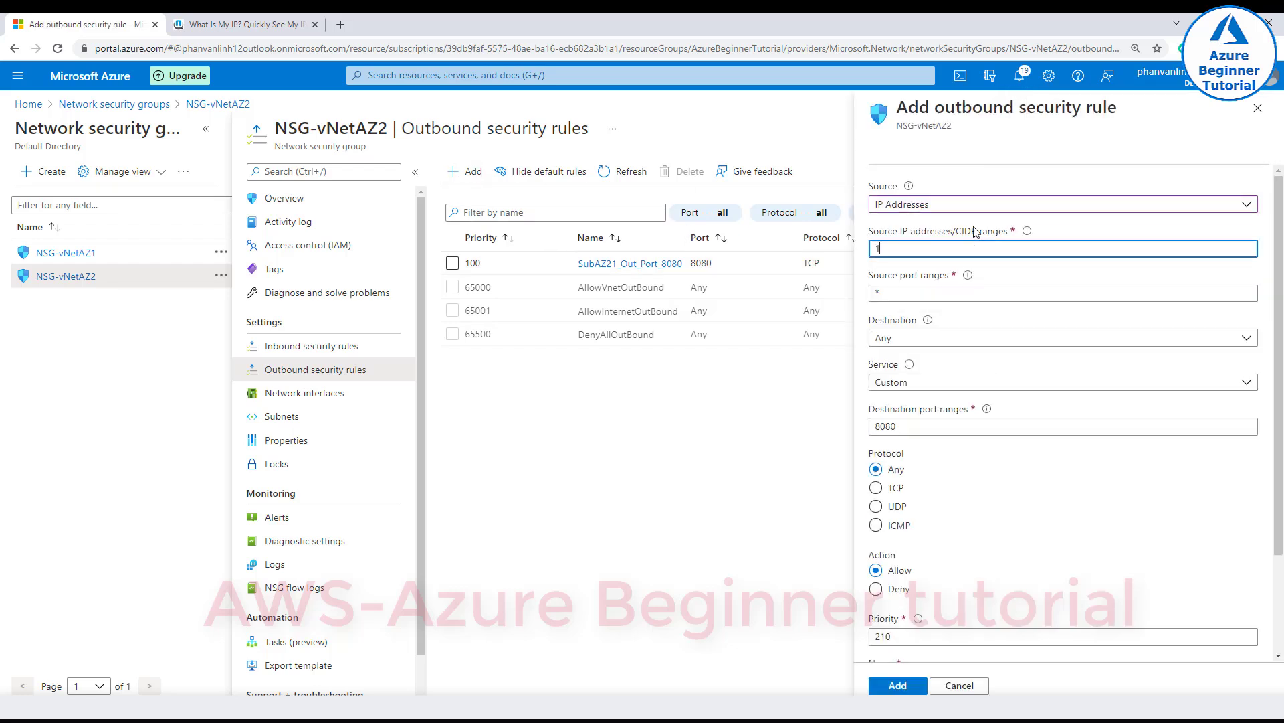
type("72.16.")
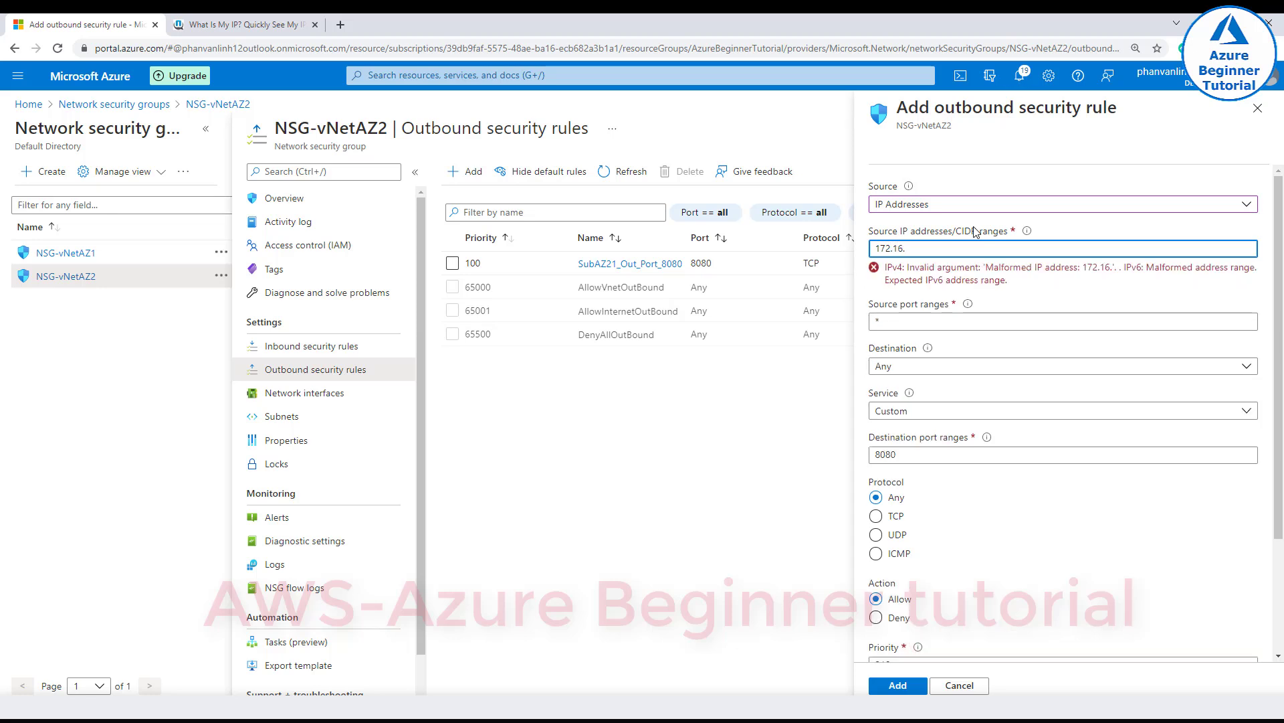
type("2.0/24")
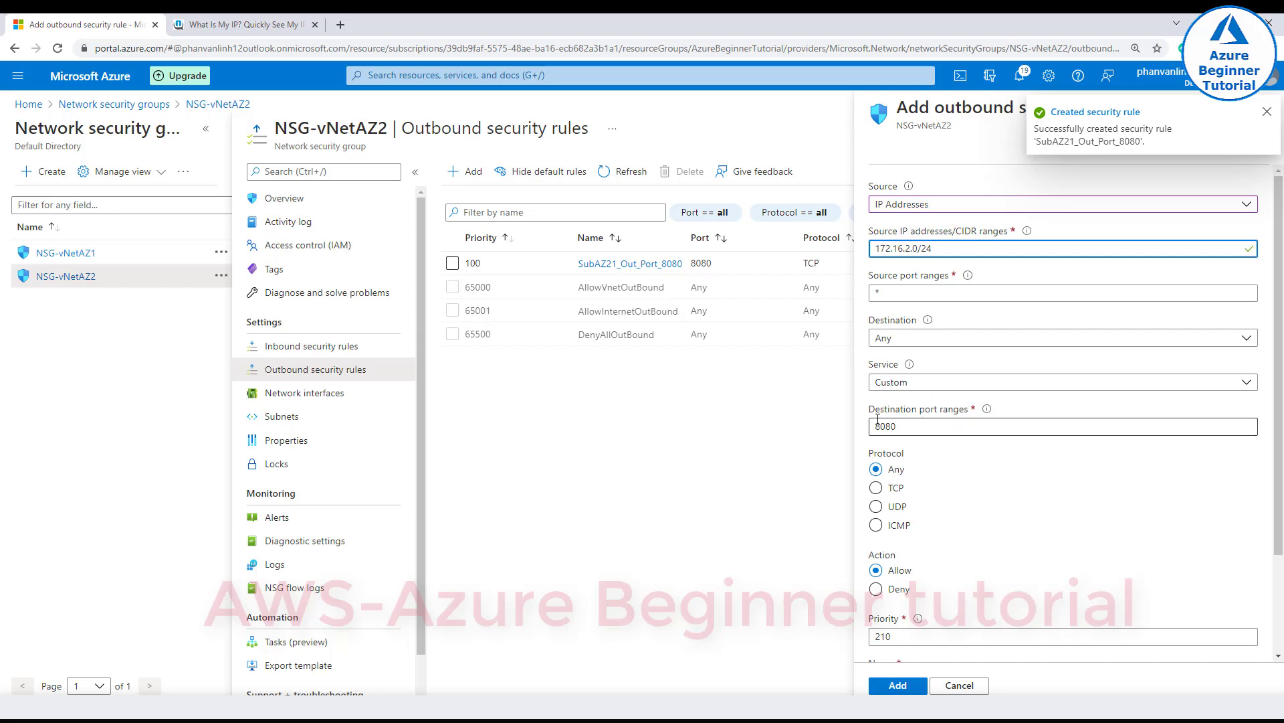
- Choose TCP as the second outbound rule's protocol, keep the action on Allow, and set the priority to 200
left_click(876, 487)
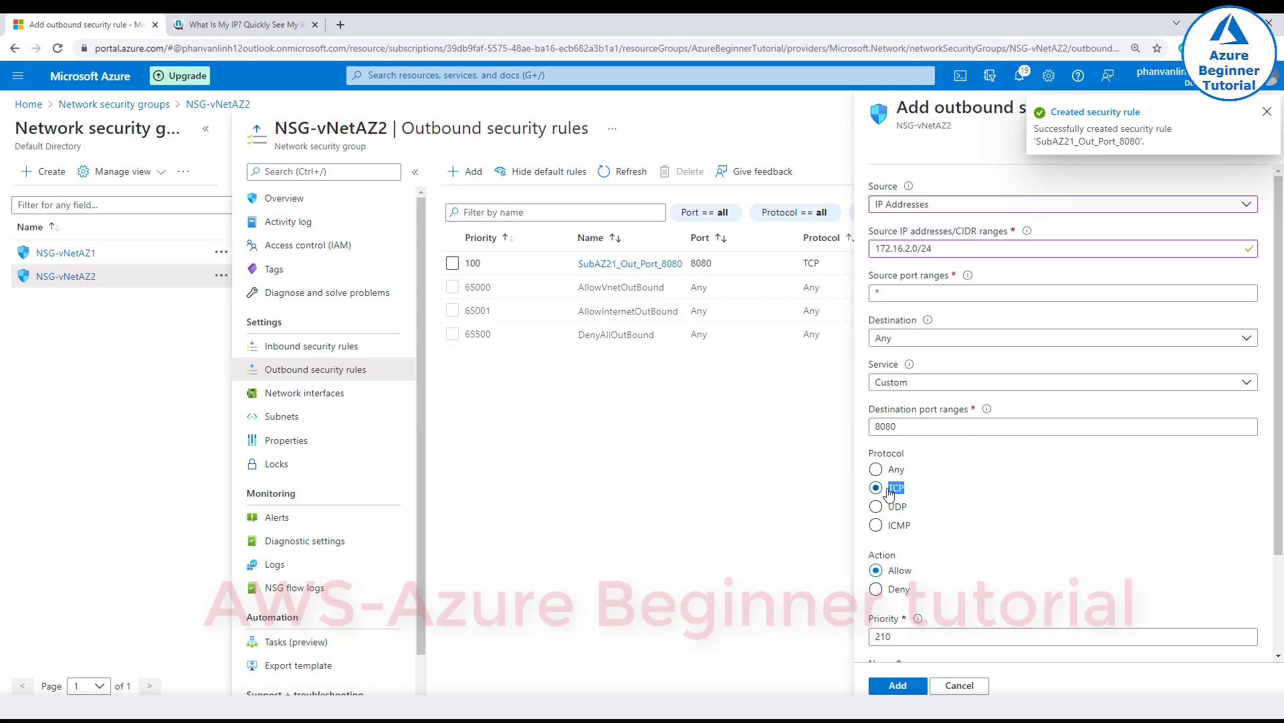
left_click(878, 571)
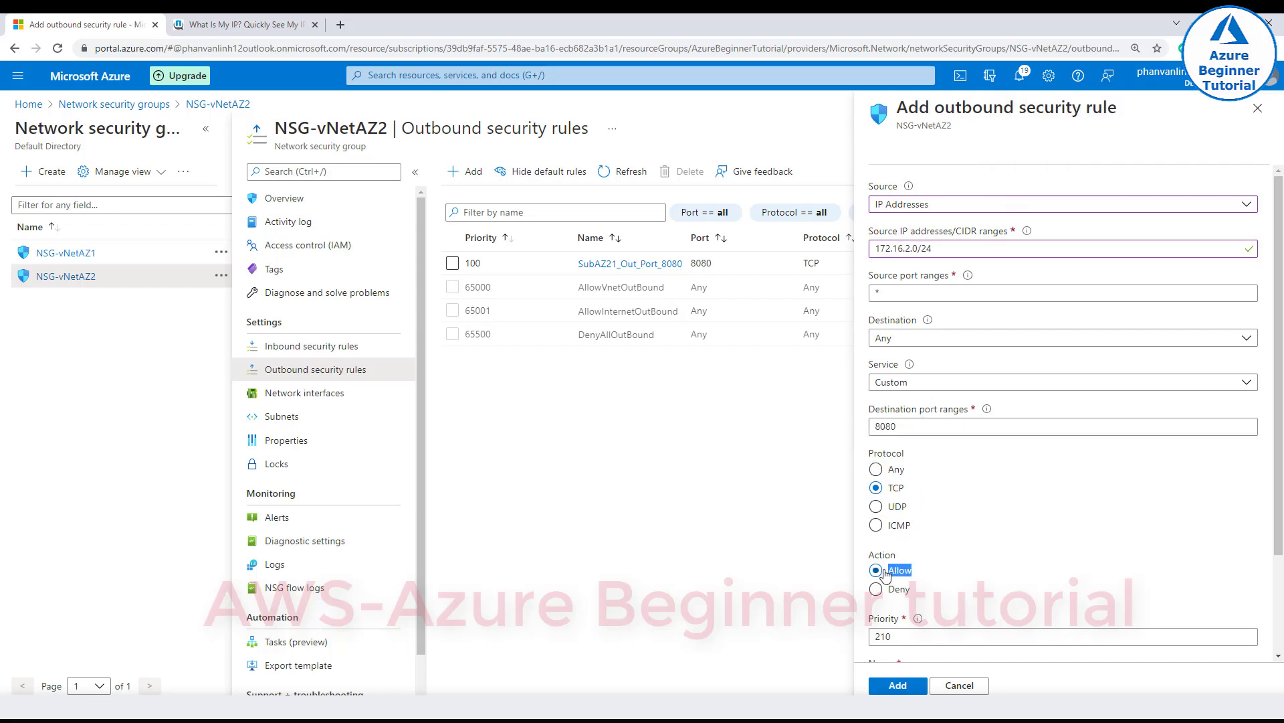
left_click(935, 635)
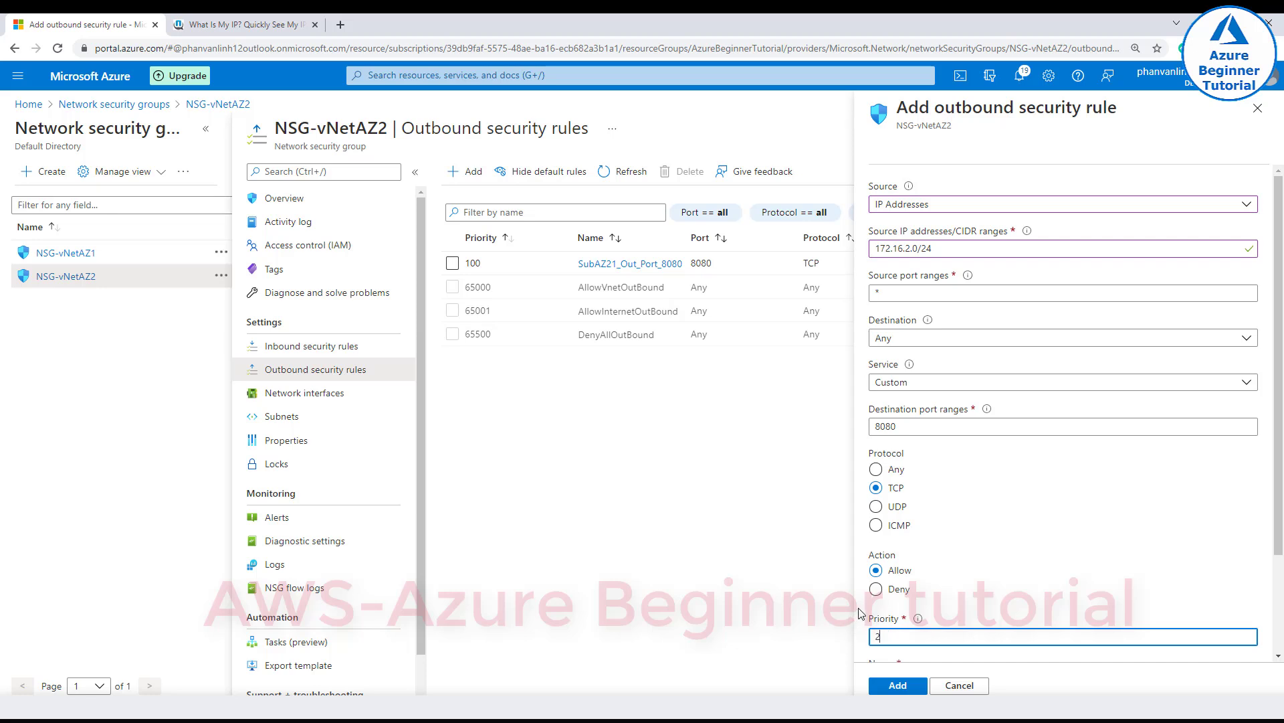
scroll(863, 612, "down", 2)
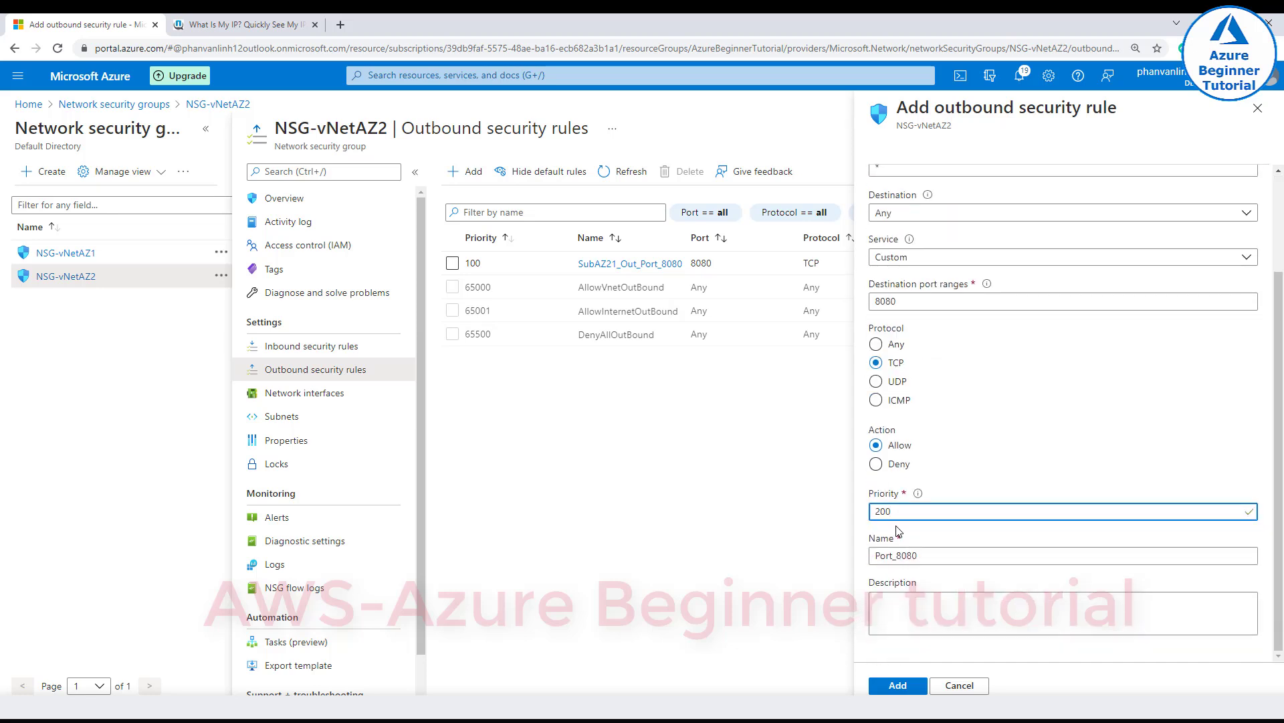
- Name the second outbound rule SubAZ22_Out_Port_8080, copying the subnet name SubAZ22 from the Notepad notes
left_click(875, 556)
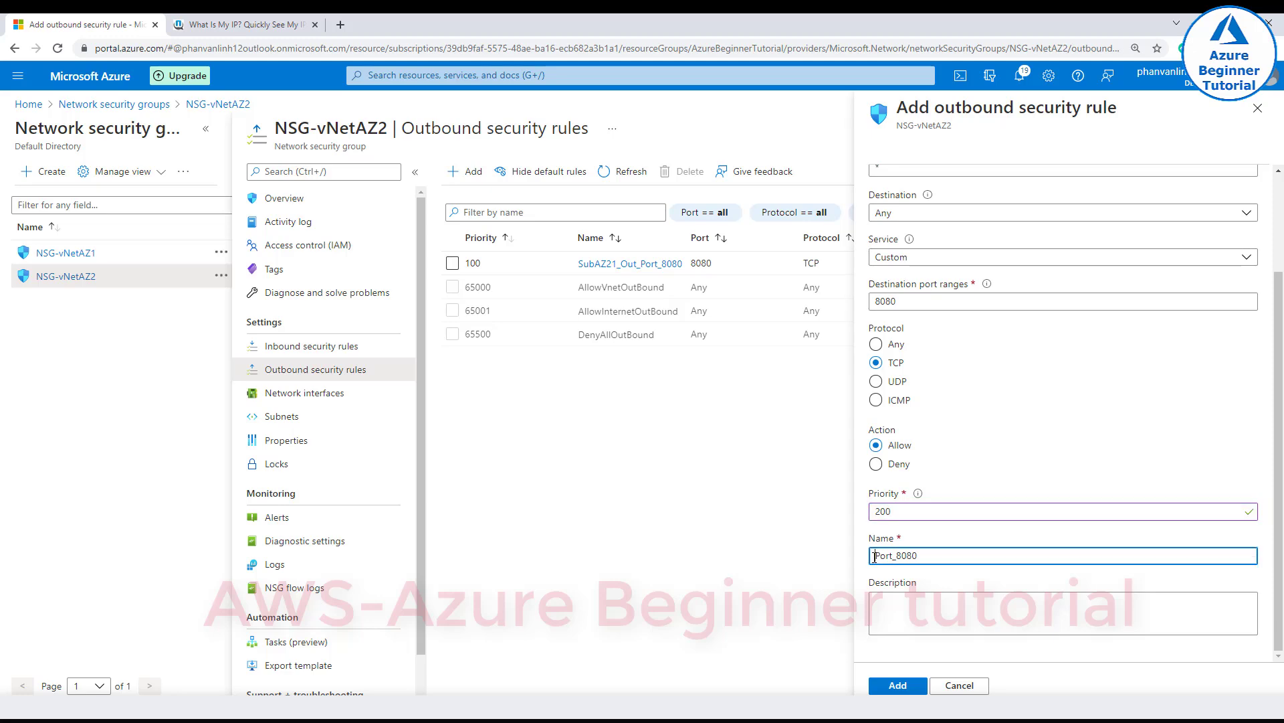
key("alt+Tab")
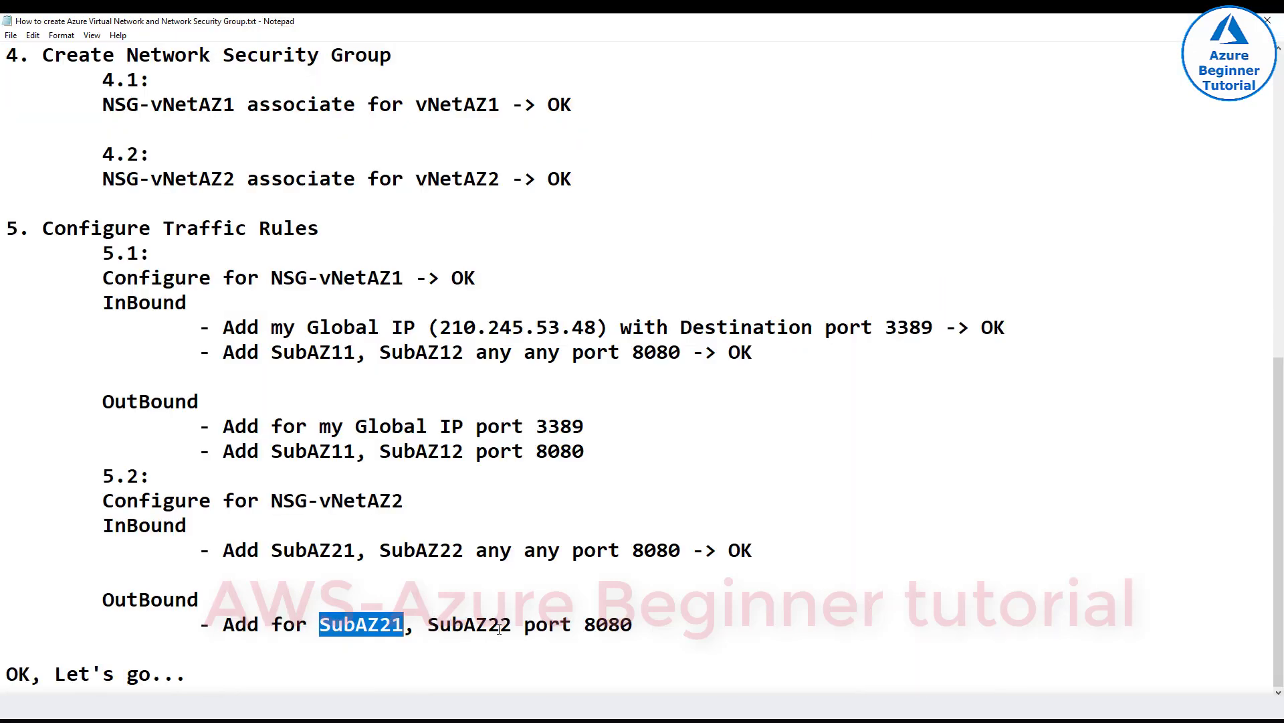
mouse_move(512, 624)
left_mouse_down()
mouse_move(468, 625)
mouse_move(515, 622)
left_mouse_up()
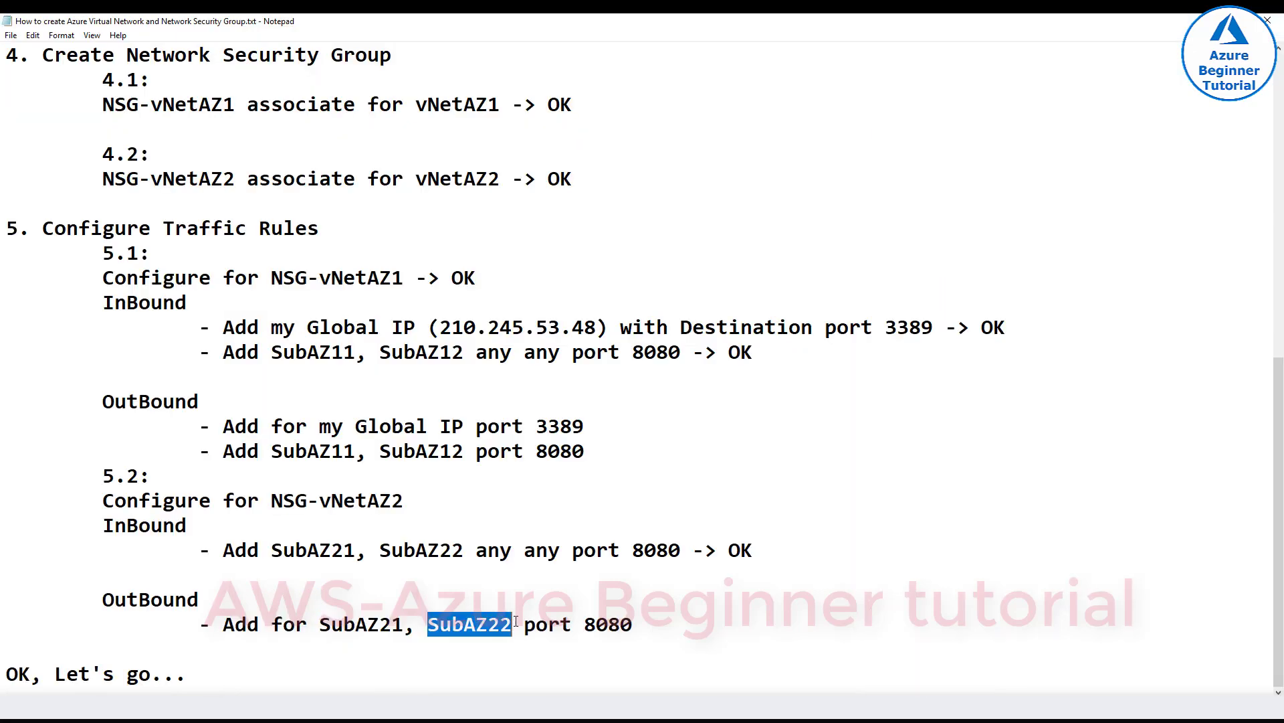
key("alt+Tab")
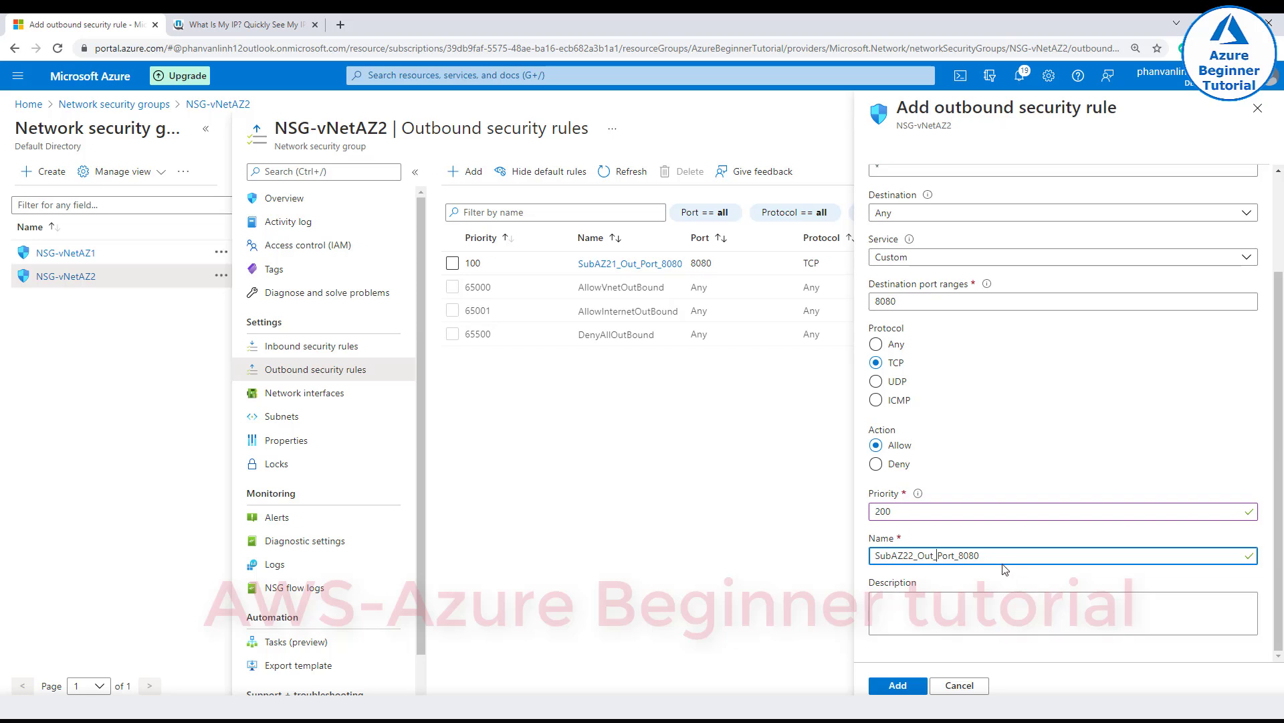
- Reuse the name SubAZ22_Out_Port_8080 as the description and add the second outbound rule
left_click_drag(1005, 559, 859, 566)
left_click(927, 594)
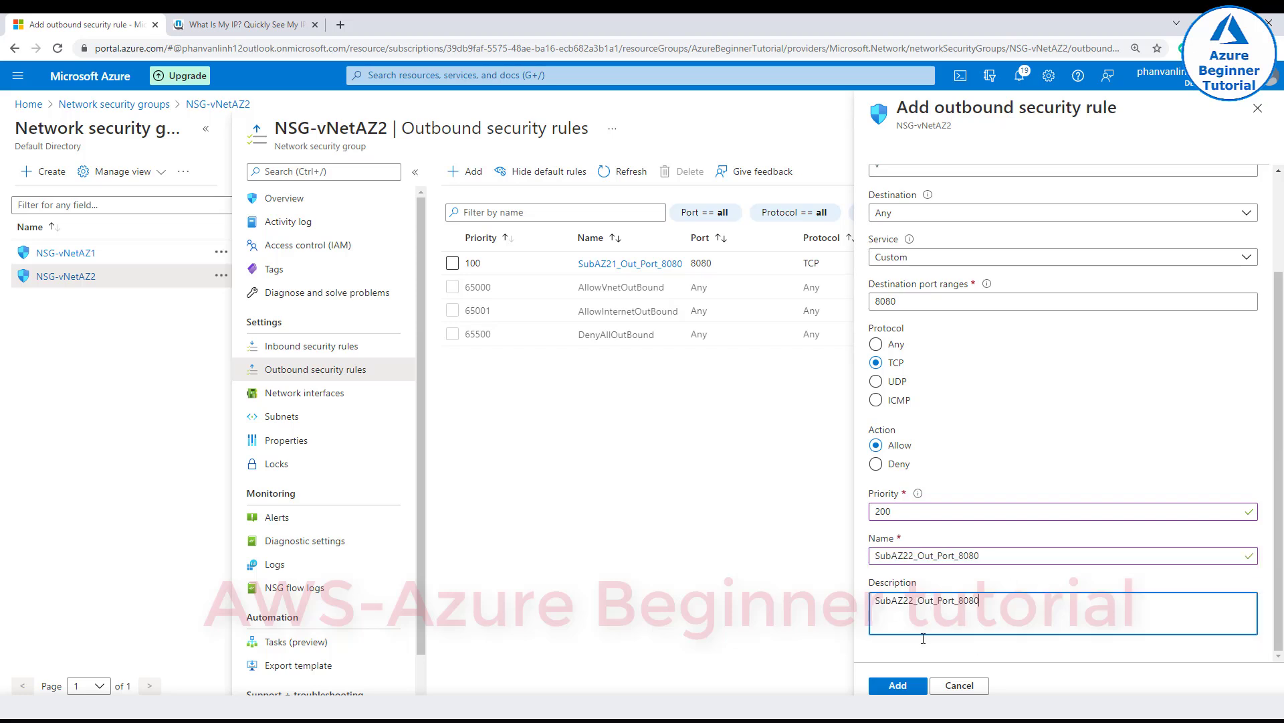
left_click(896, 686)
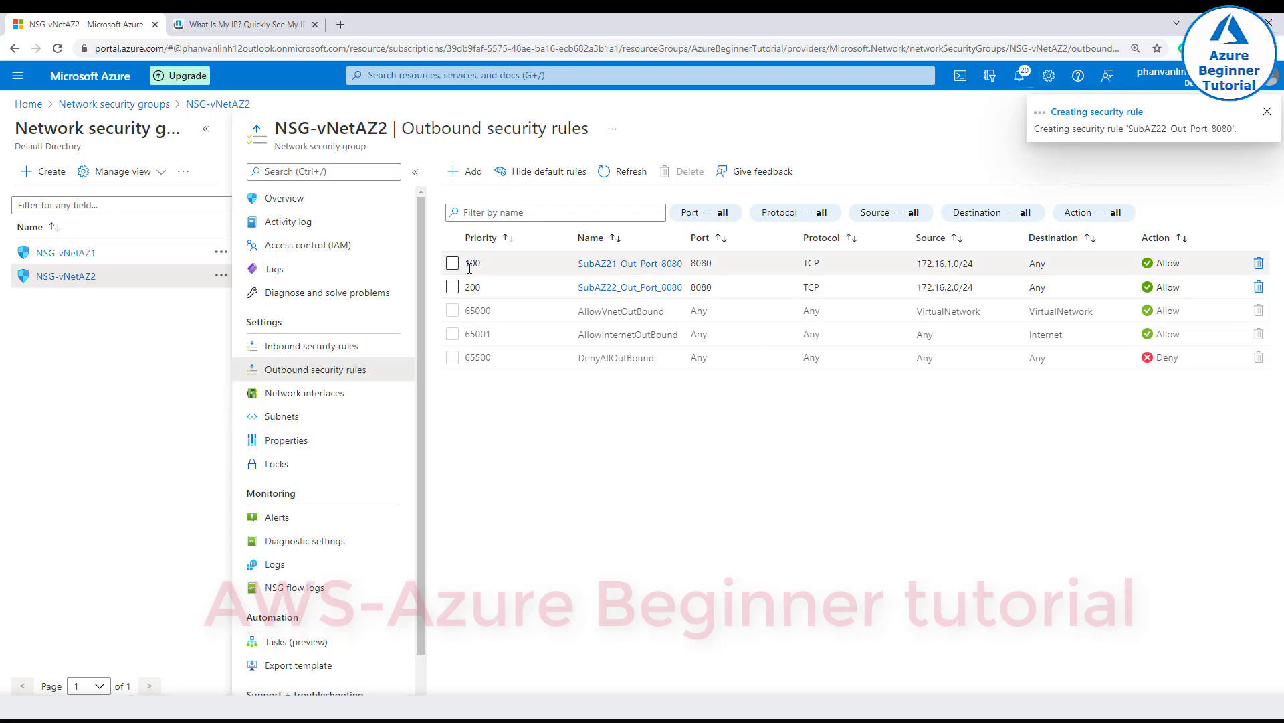
- Review NSG-vNetAZ2's outbound rules, associated subnets and inbound rules, checking the SubAZ21 and SubAZ22 entries
left_click_drag(599, 268, 1044, 288)
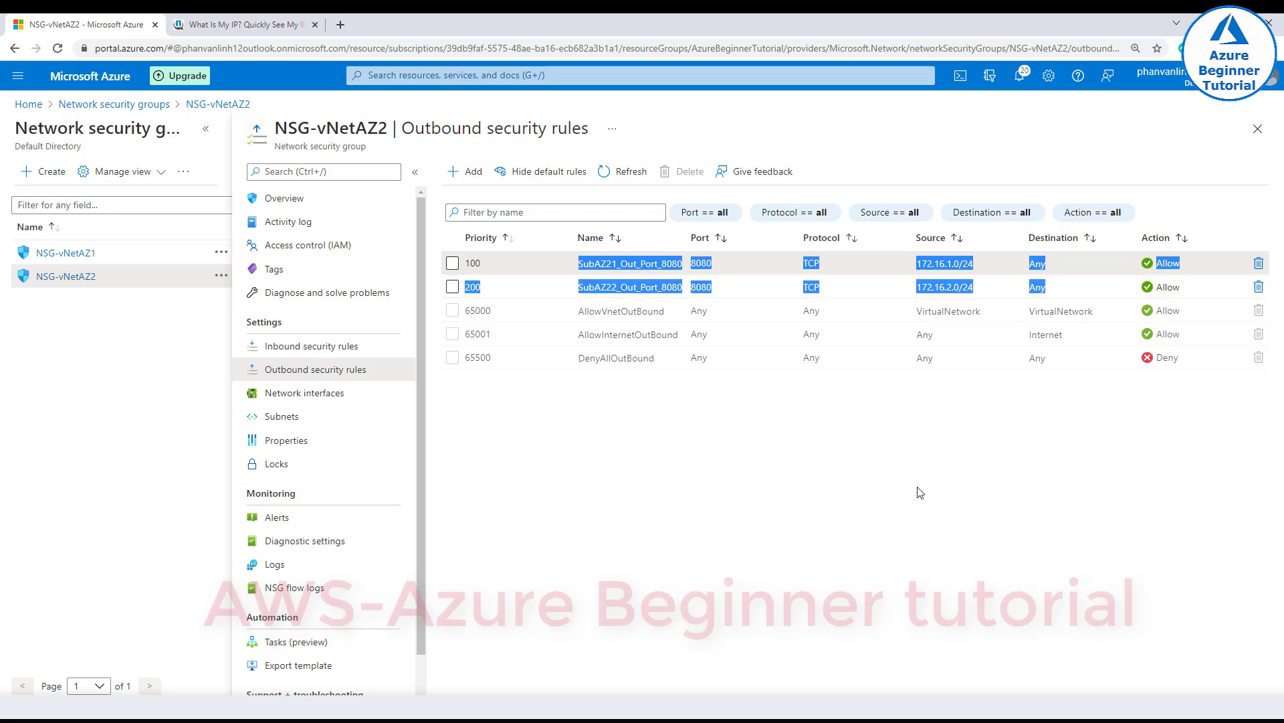
left_click(547, 301)
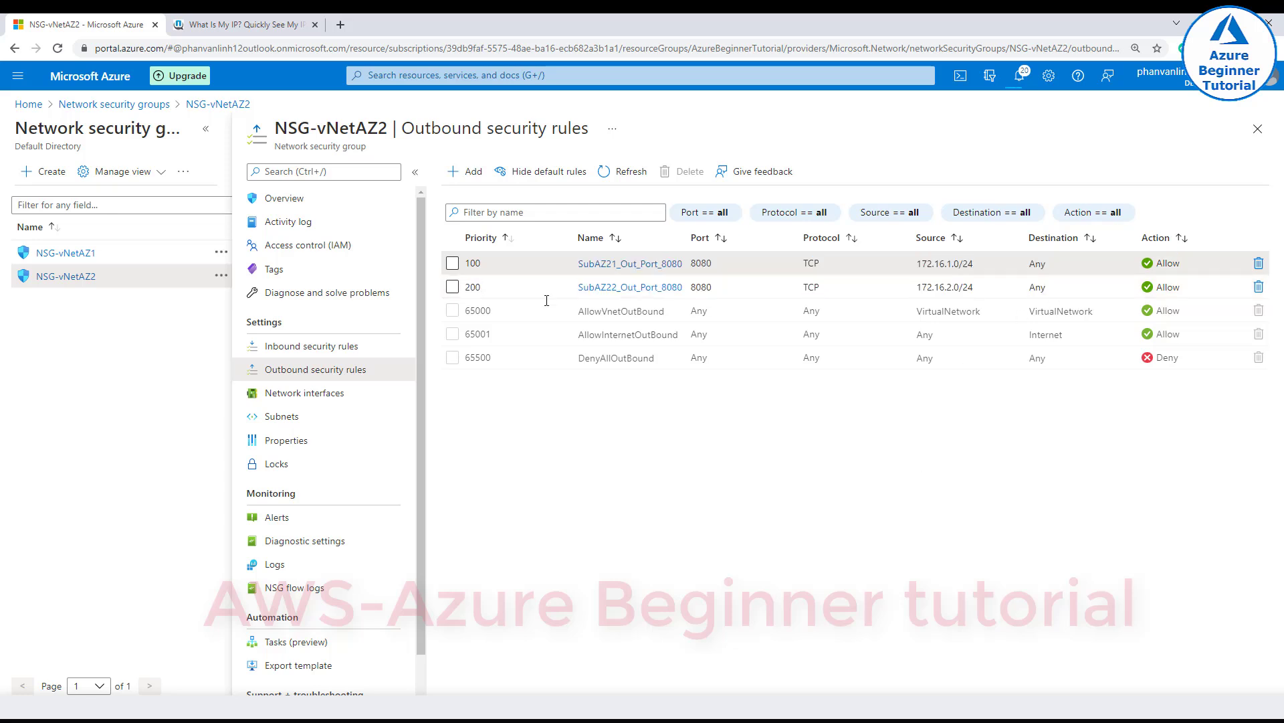
left_click(327, 422)
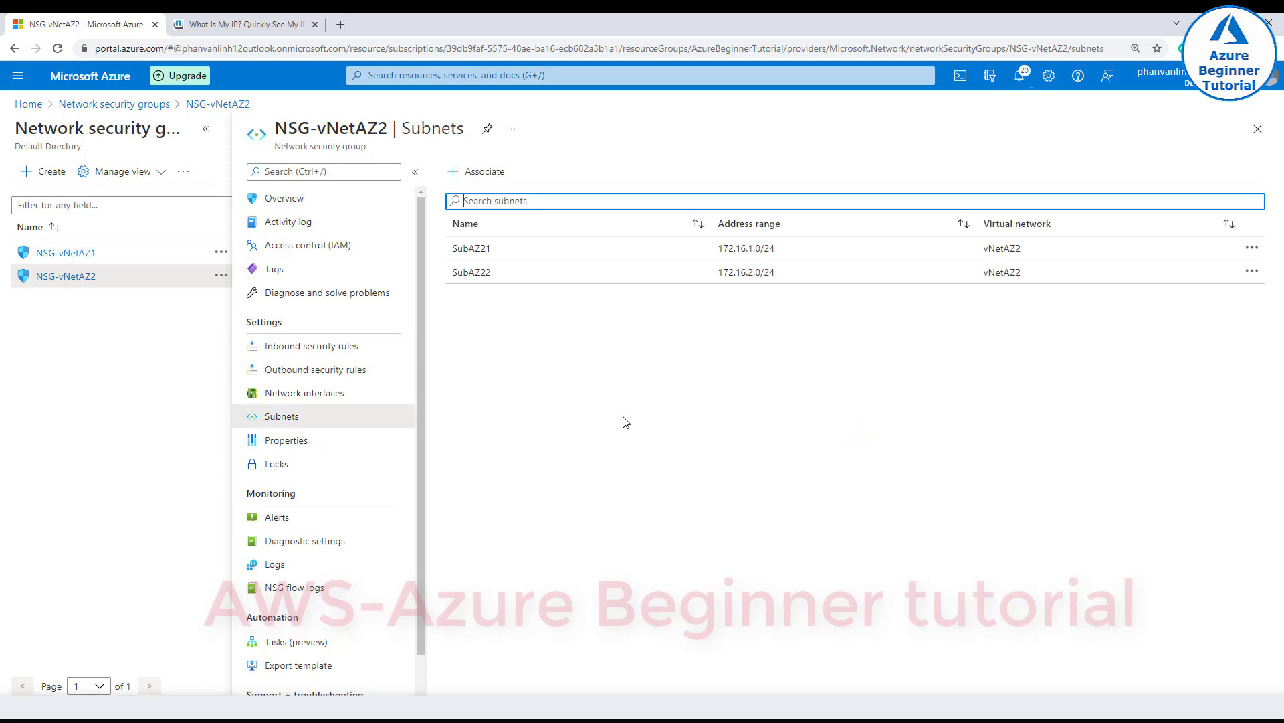
left_click_drag(794, 284, 680, 258)
left_click(549, 294)
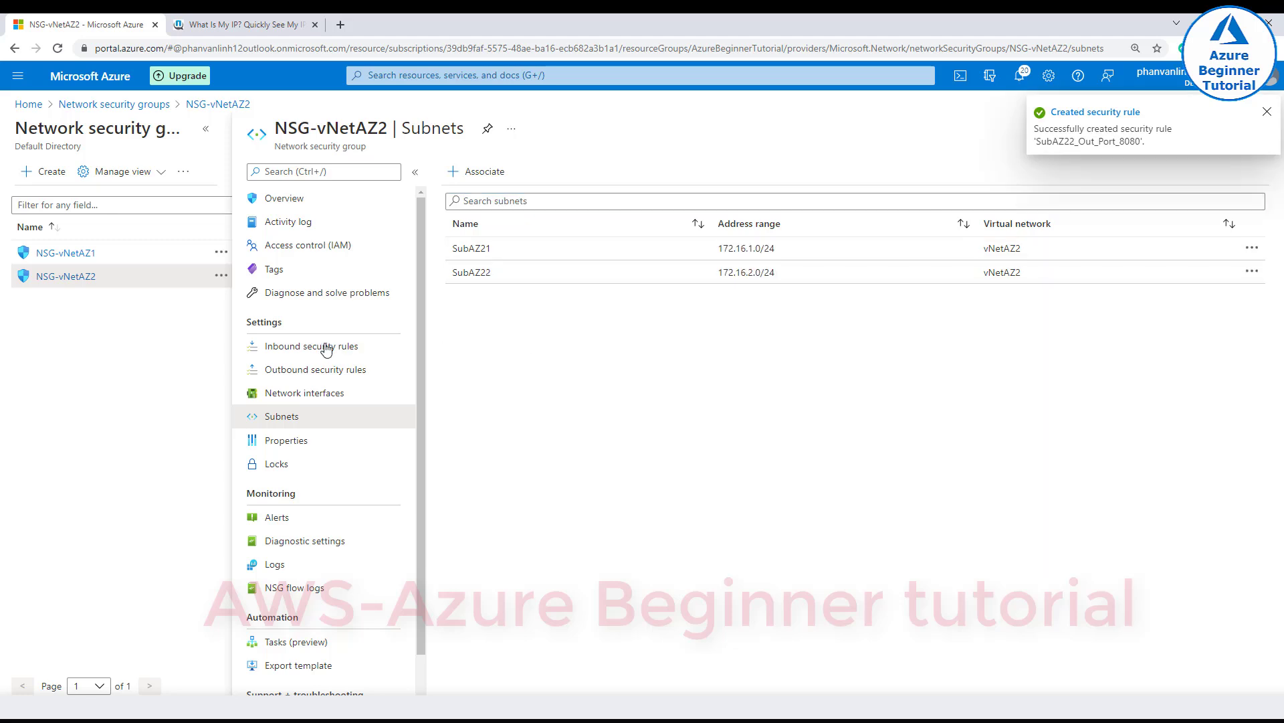
left_click(317, 351)
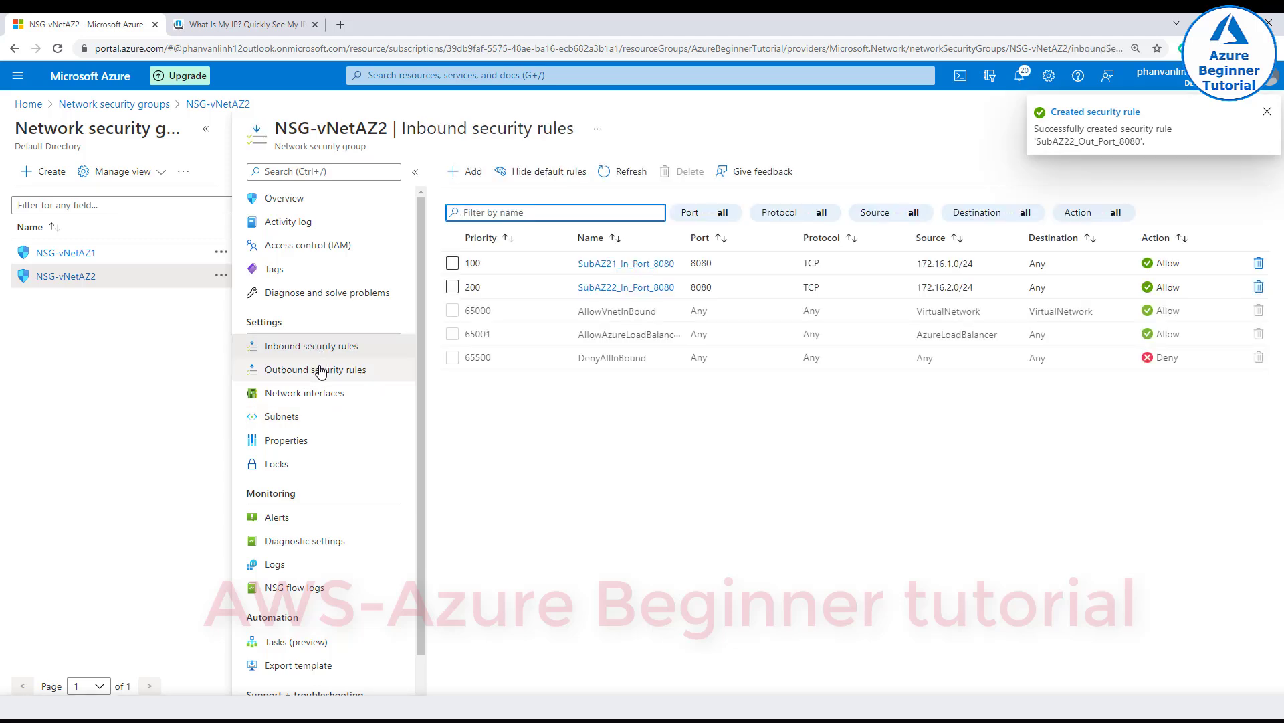
left_click(321, 370)
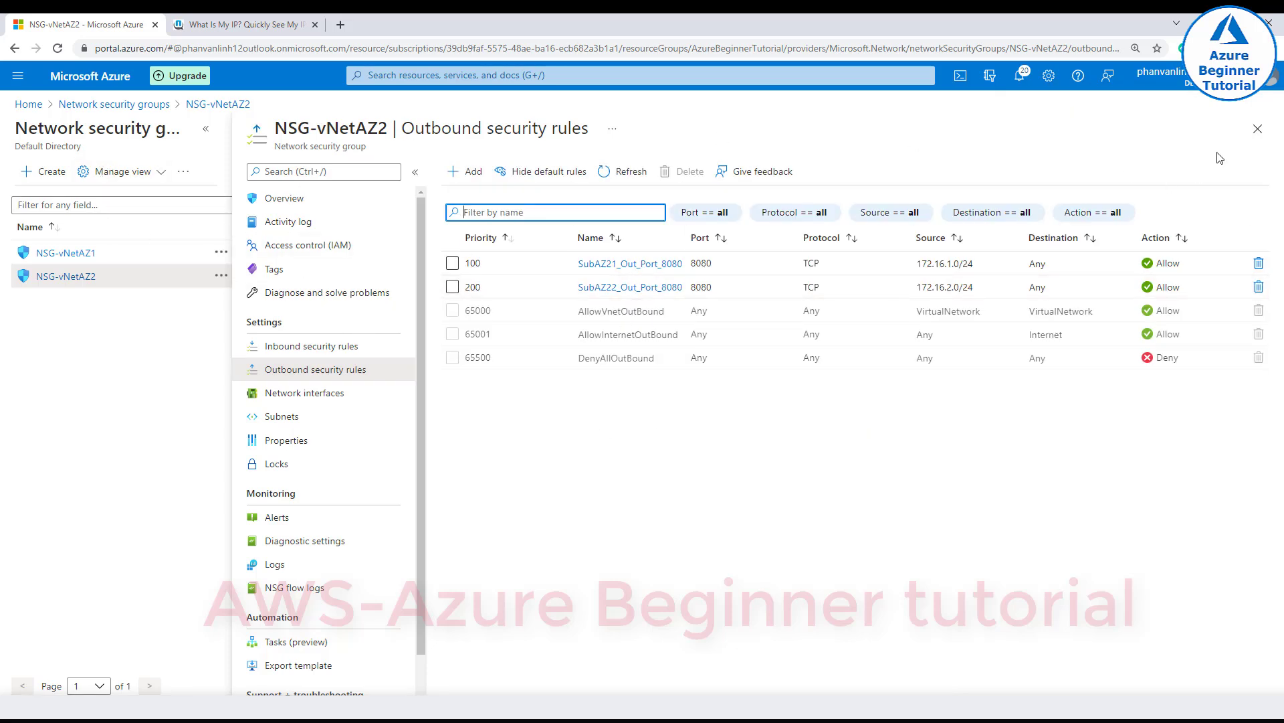
- Close NSG-vNetAZ2, refresh the network security groups list, and return to the portal home page to check the recent resources
left_click(1258, 128)
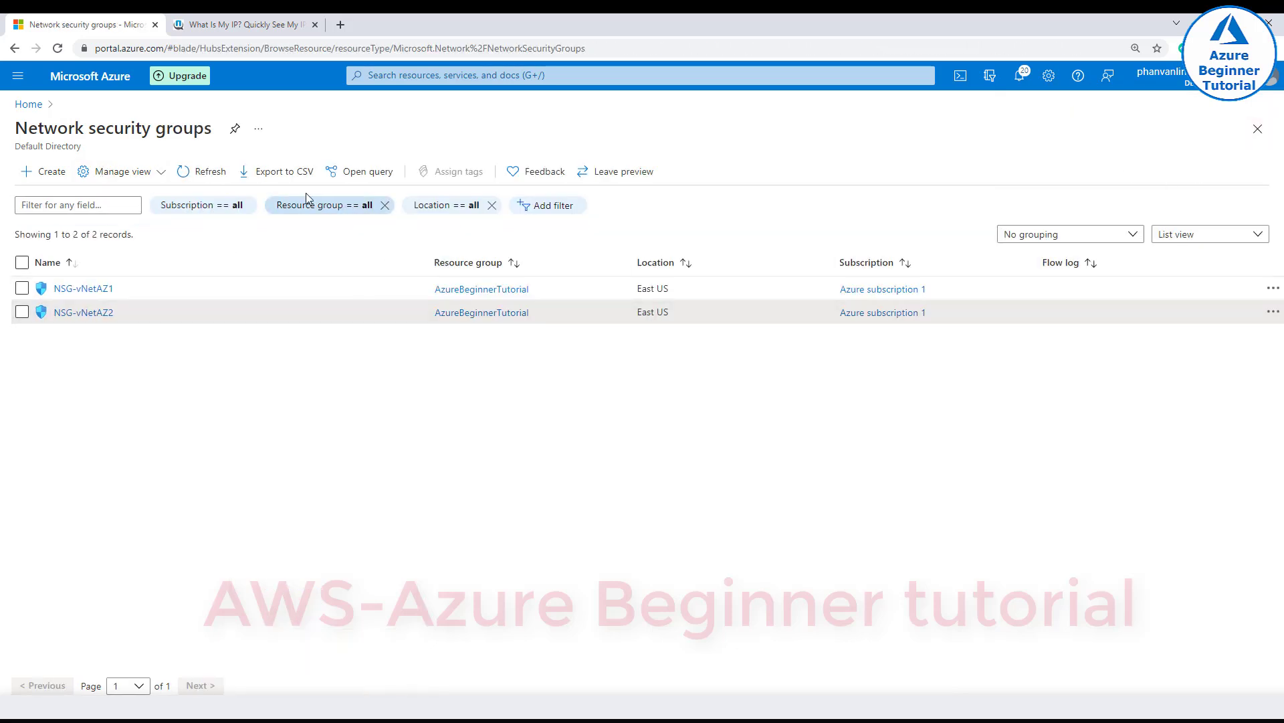
left_click(203, 172)
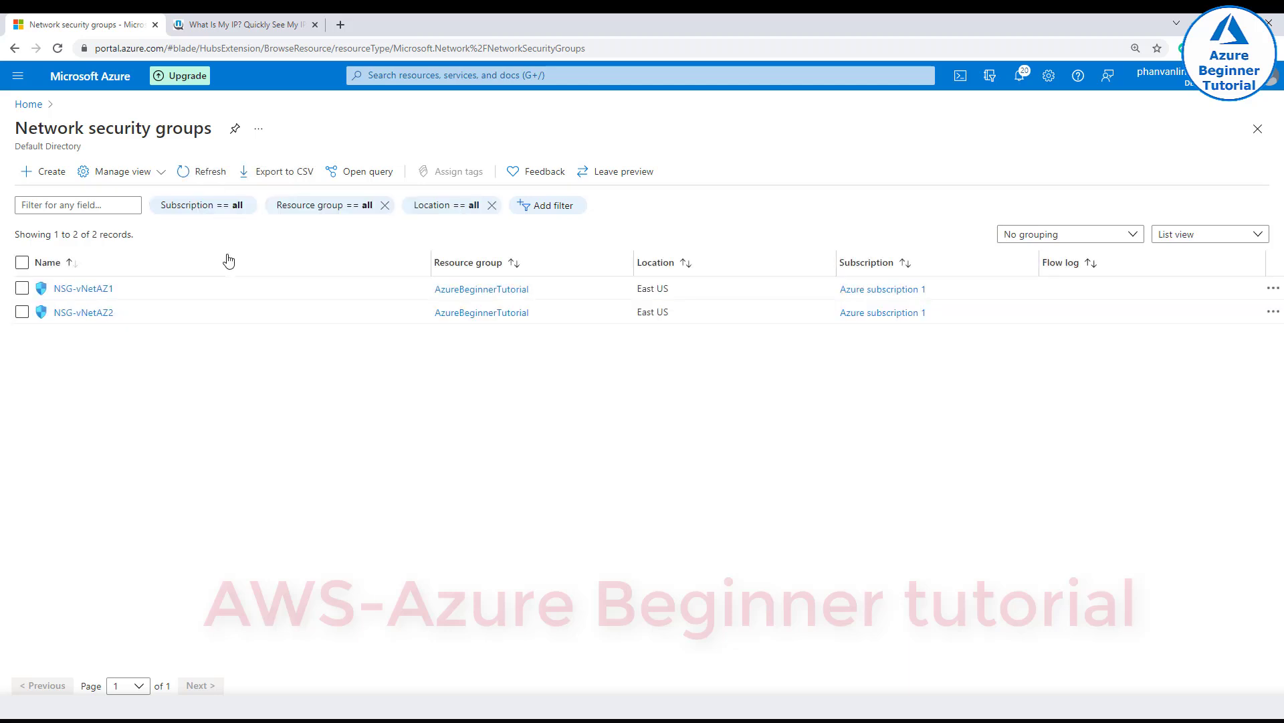
left_click(30, 105)
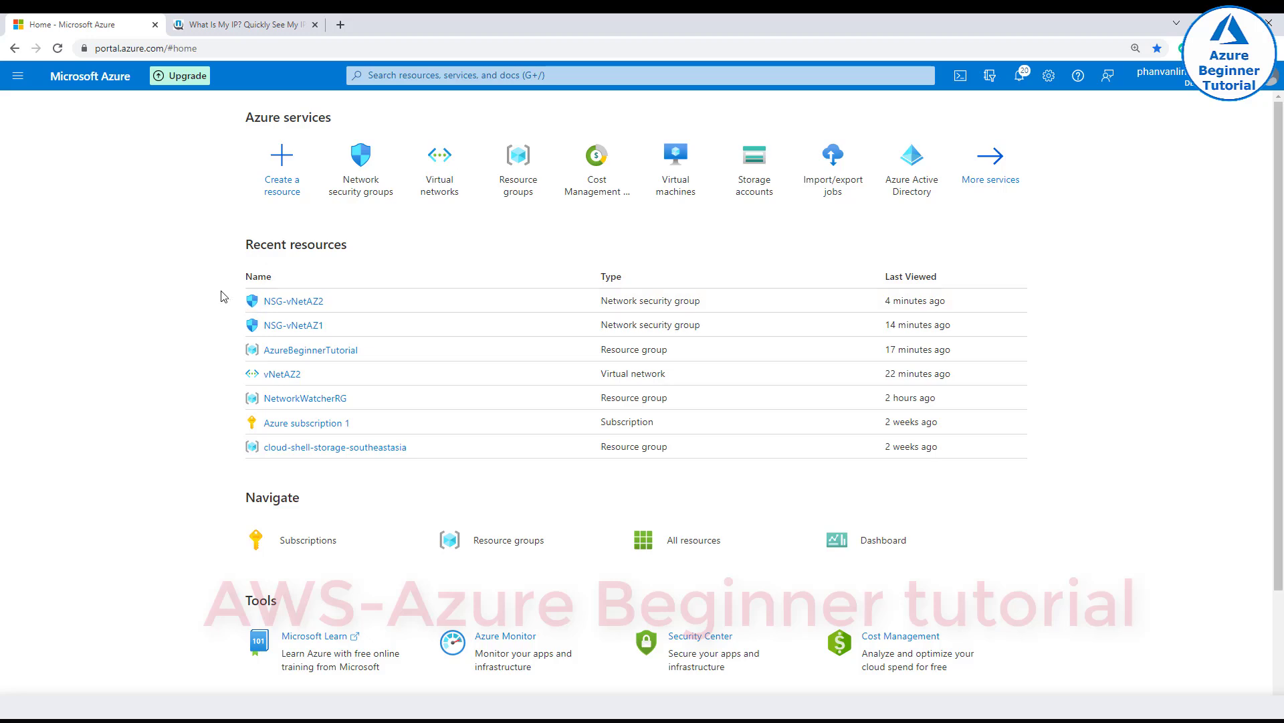
left_click_drag(224, 293, 225, 334)
left_click(226, 371)
- Pin the vNetAZ1 virtual network to the private dashboard My Dashboard and return to the portal home page
left_click(439, 167)
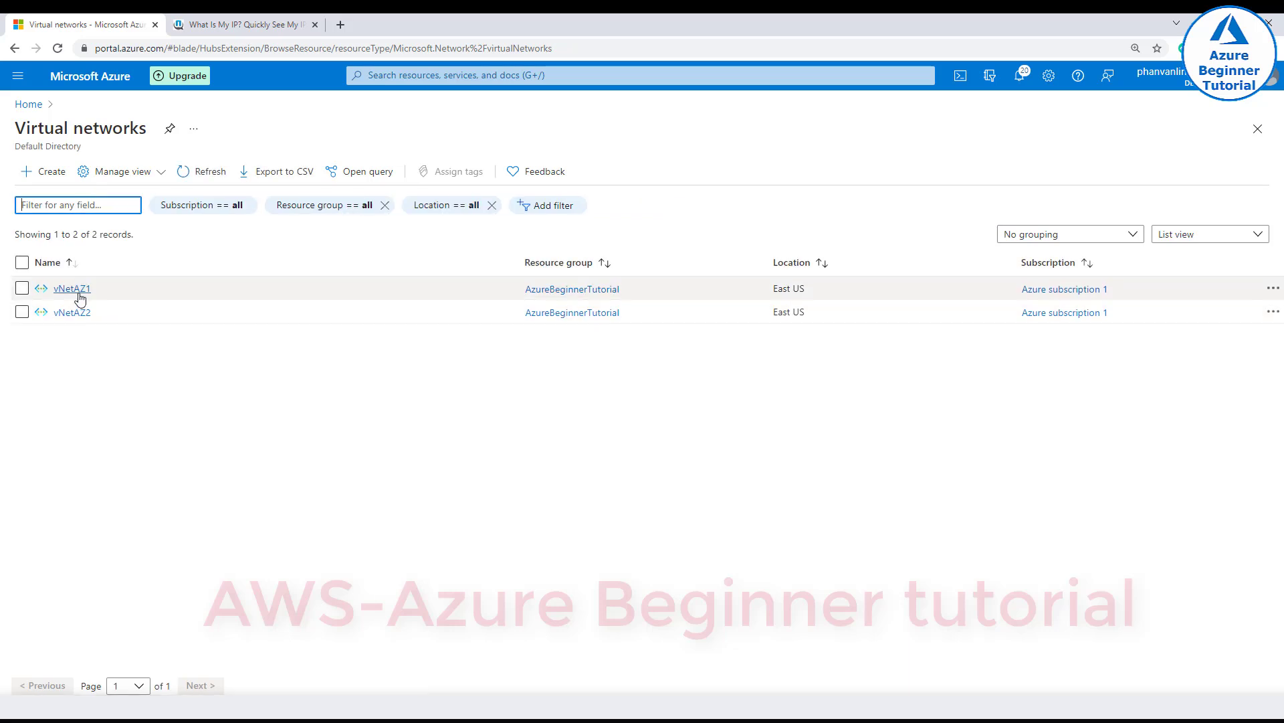
left_click(78, 292)
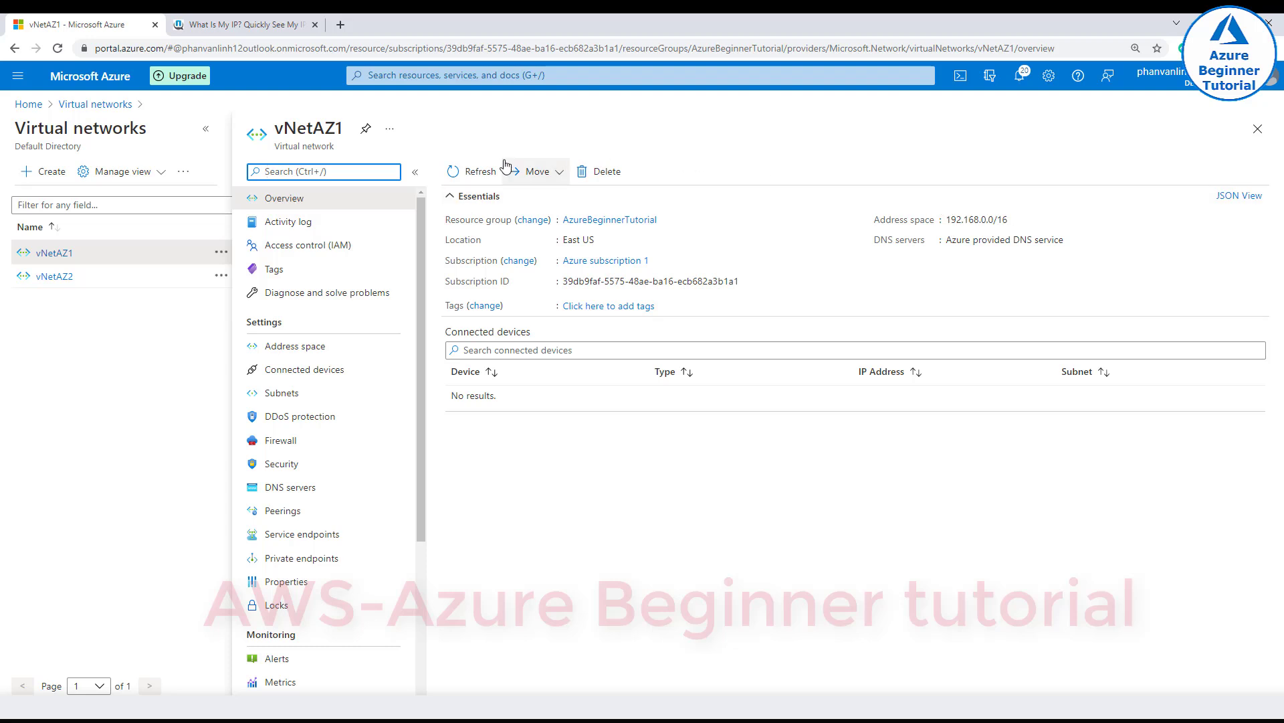
left_click(366, 128)
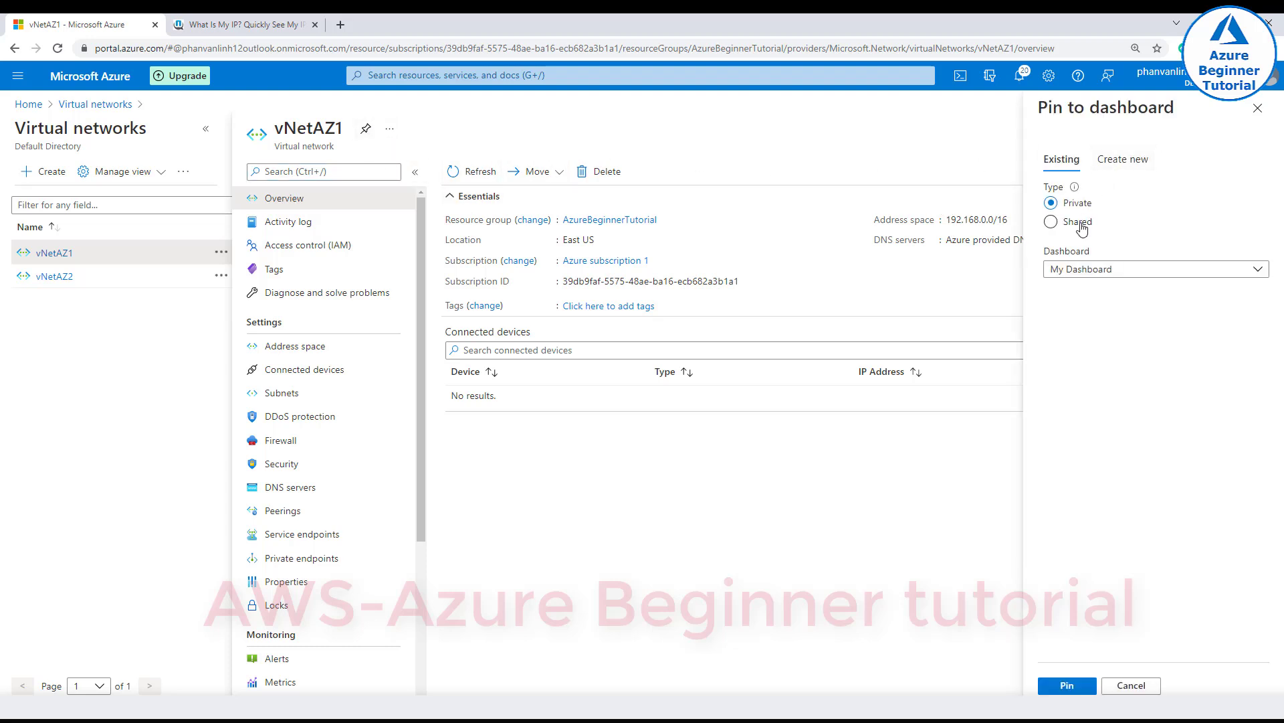
left_click(1064, 685)
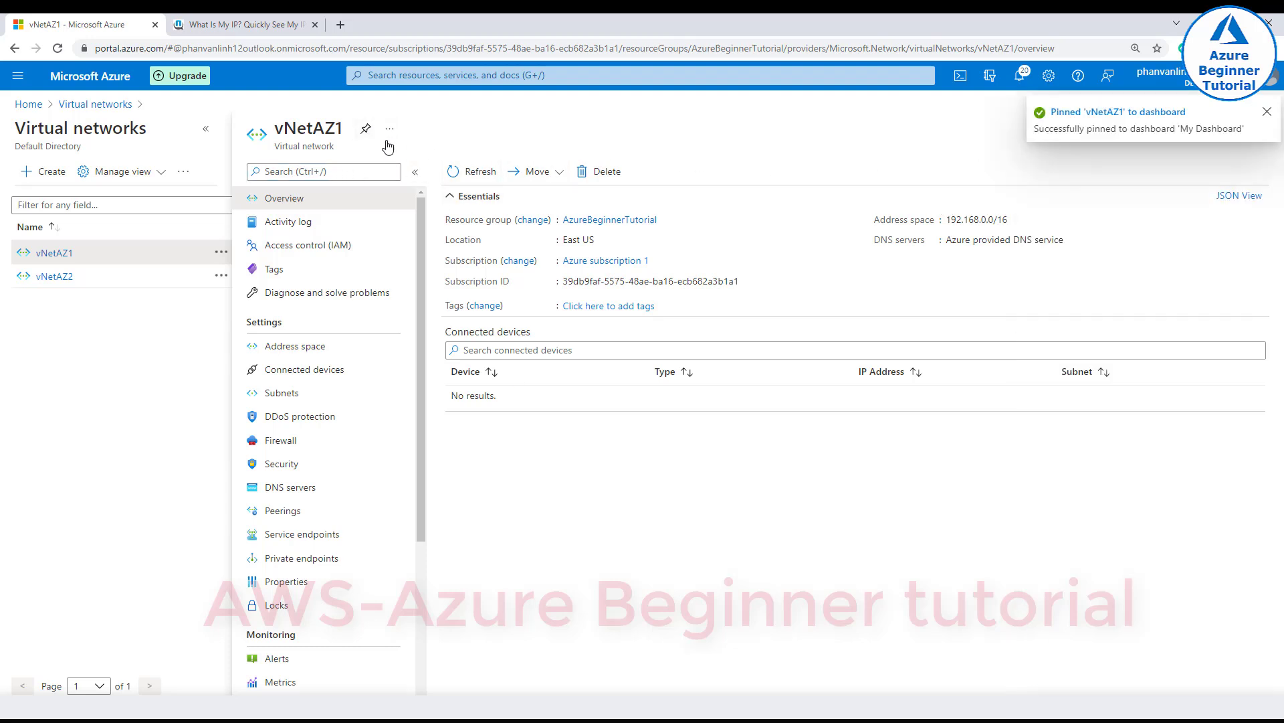
left_click(30, 104)
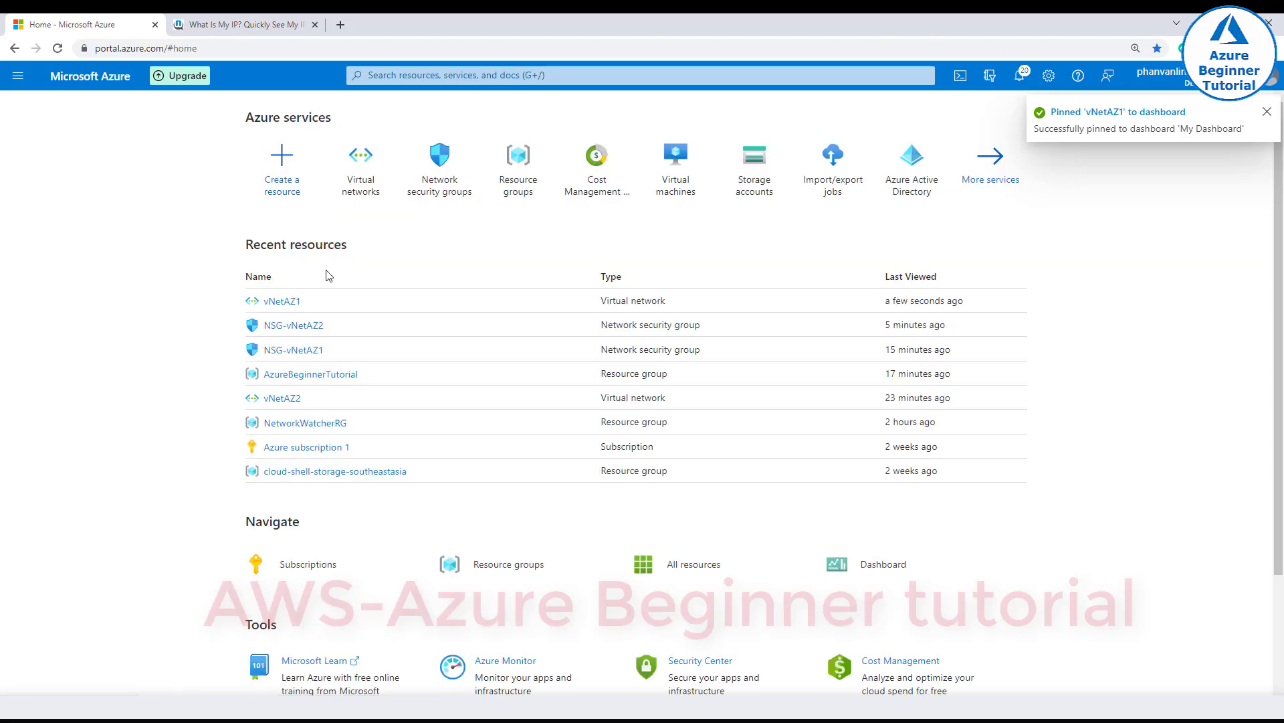
left_click_drag(218, 306, 573, 301)
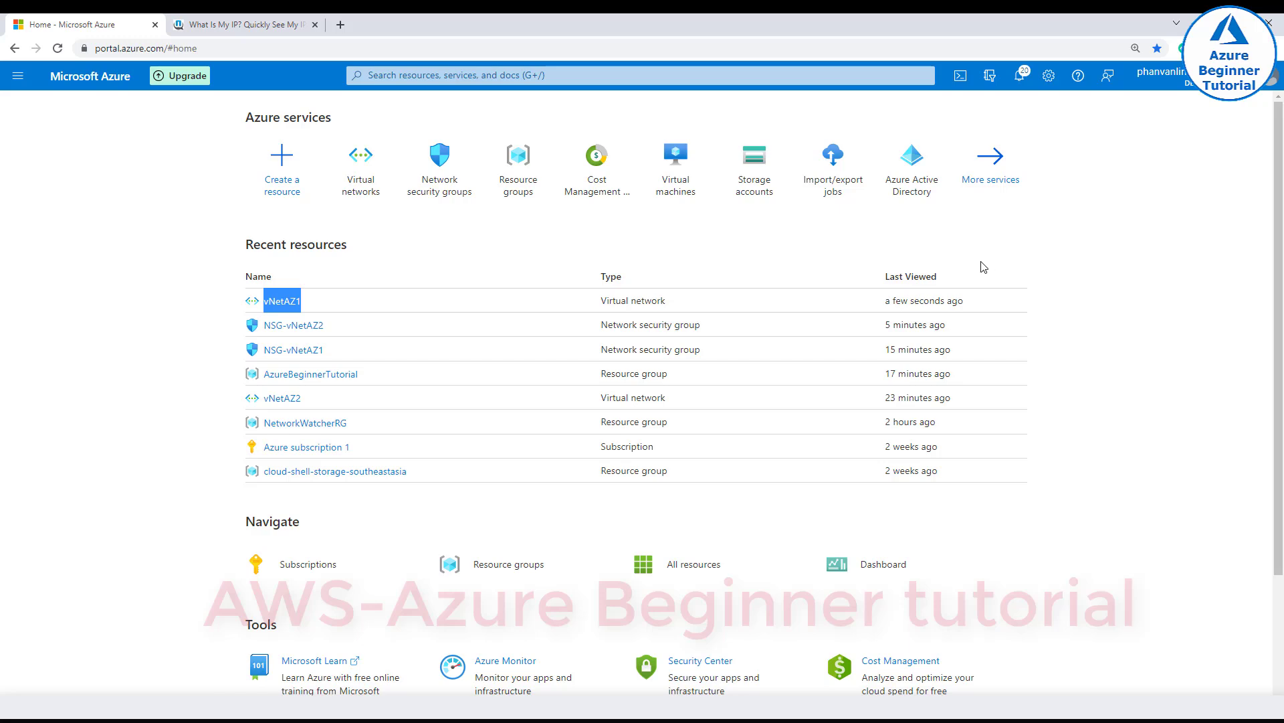
- Switch to the Notepad notes and add the closing line "OK, I have finished Demo this Lab" below "OK, Let's go..."
key("alt+Tab")
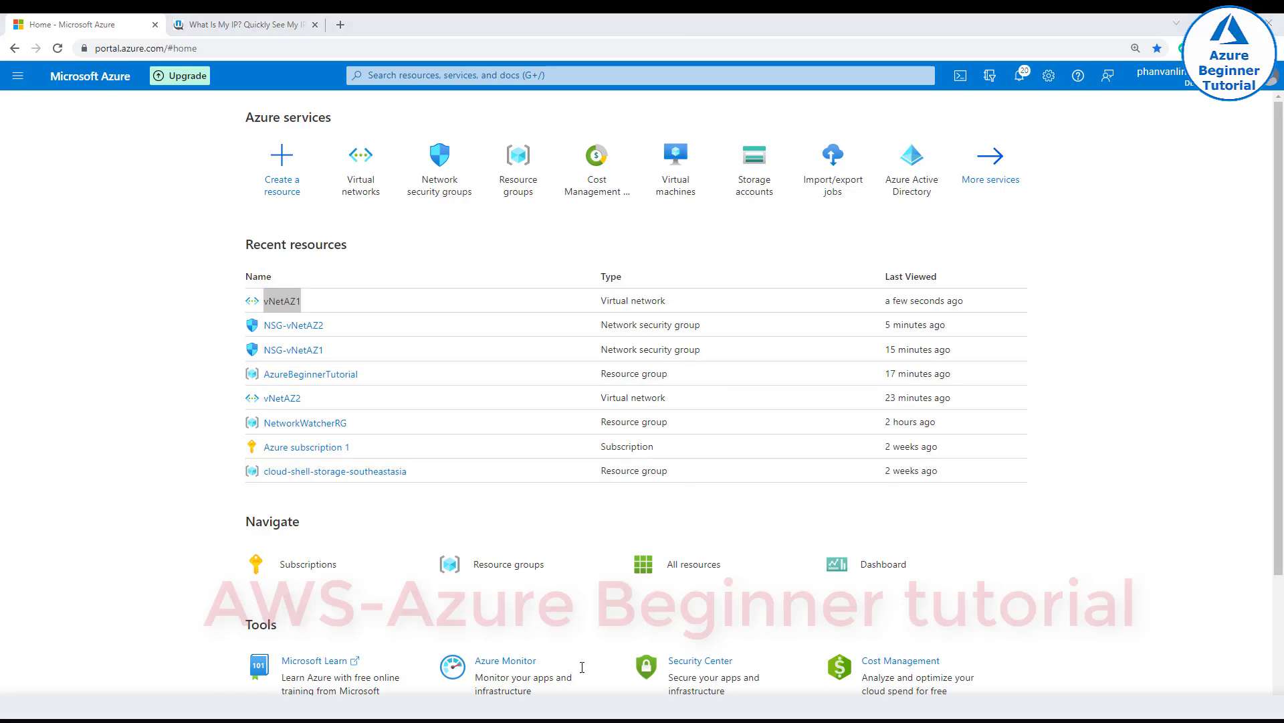
left_click(602, 656)
left_click(592, 666)
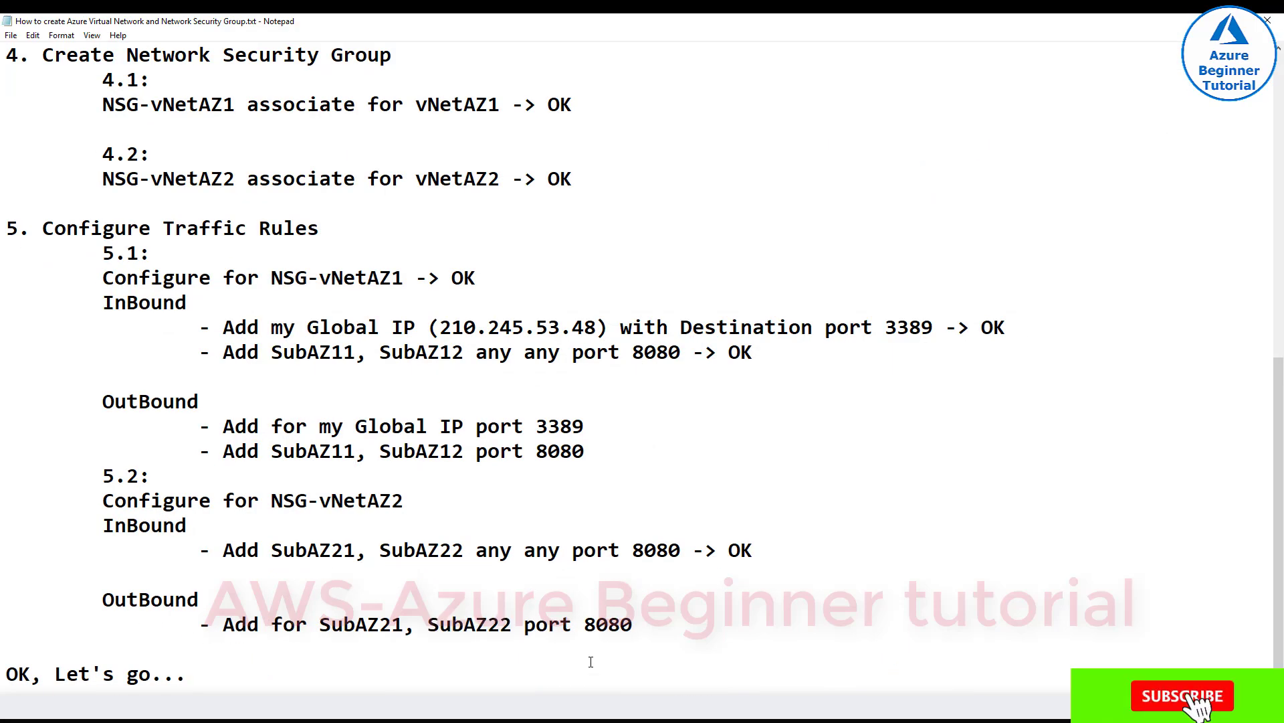
key("Return")
type("OK, I have fin")
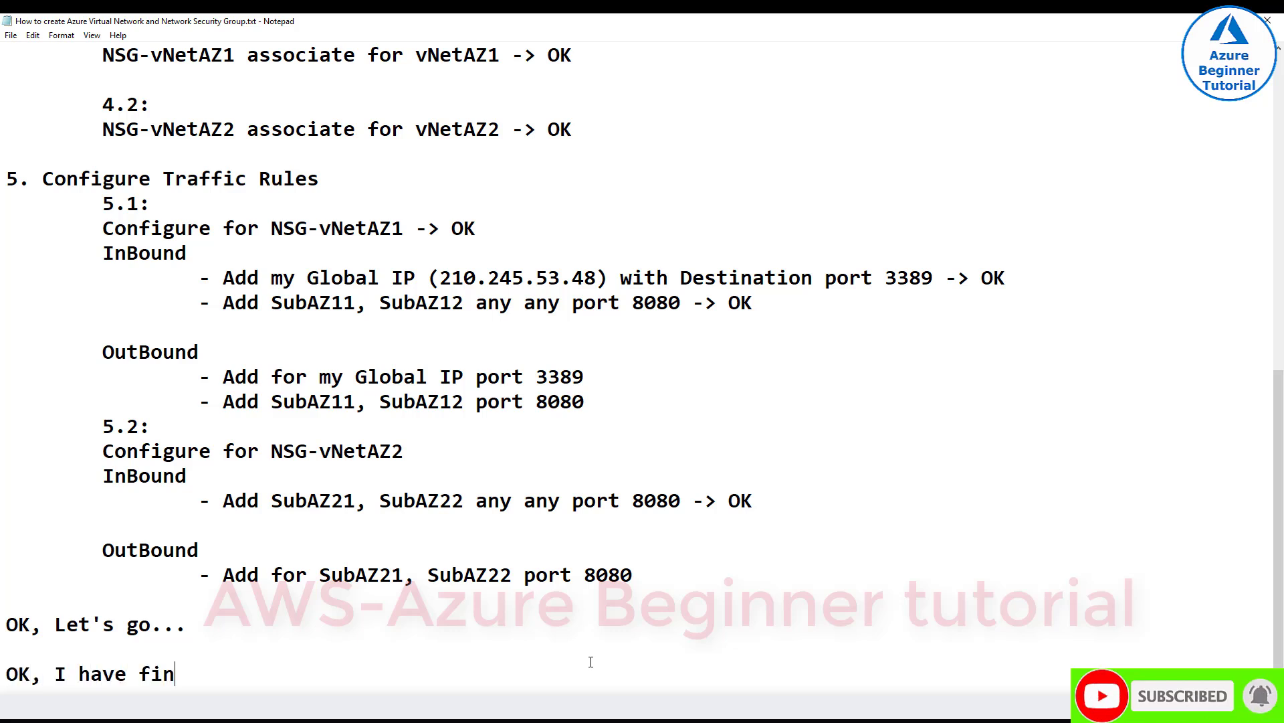
type("ished Demo about")
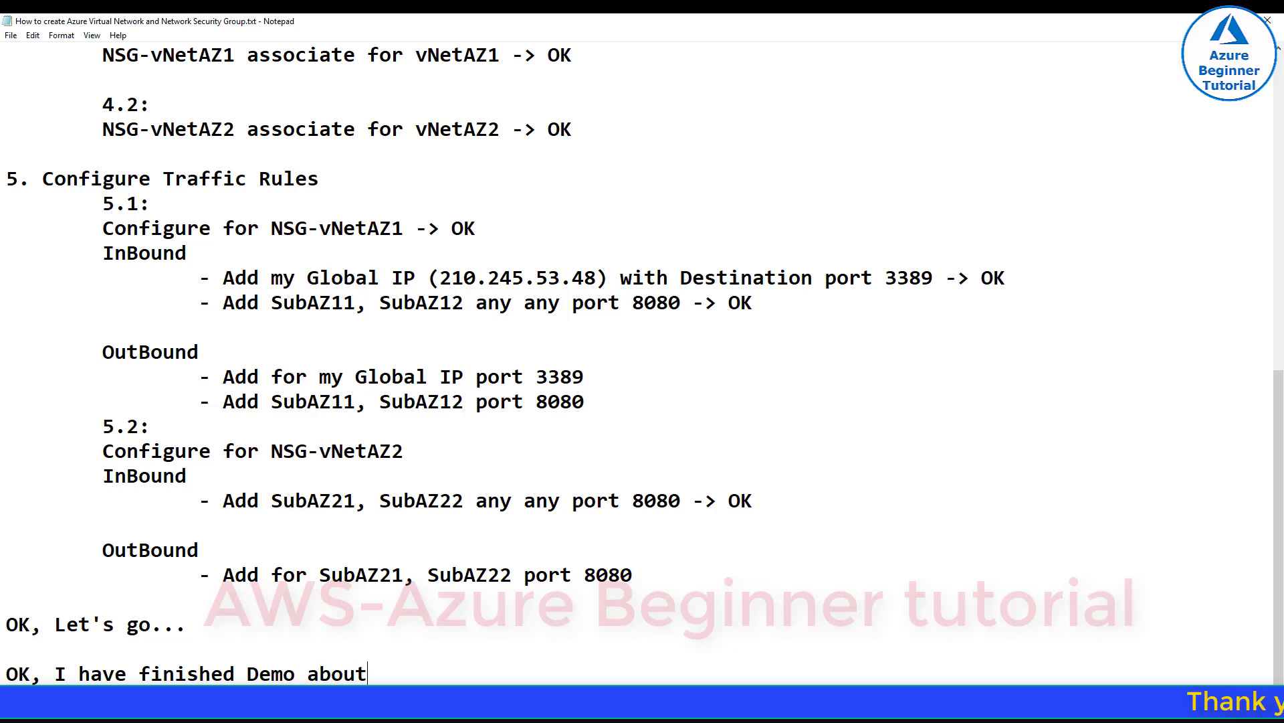
key("BackSpace")
key("BackSpace")
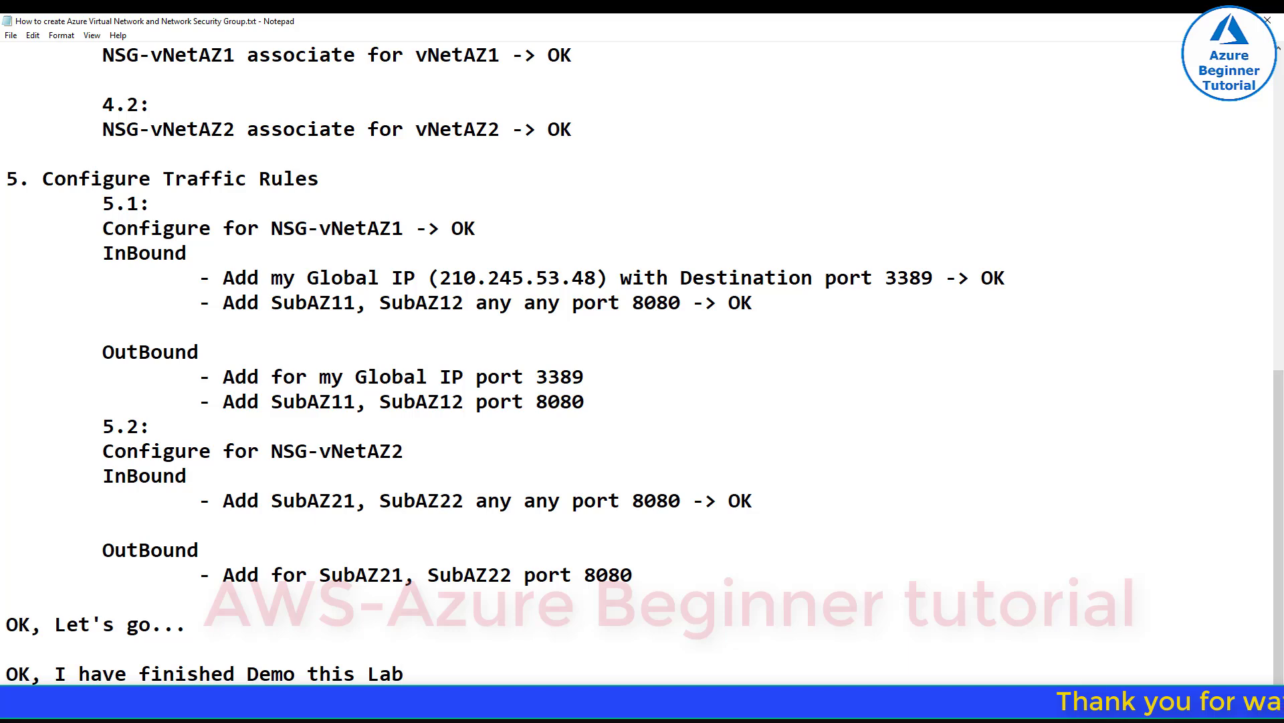
- Copy the lab title from "create Azure Virtual Network" through "Azure Cloud" onto a new line under the closing sentence, followed by blank lines
scroll(335, 326, "up", 6)
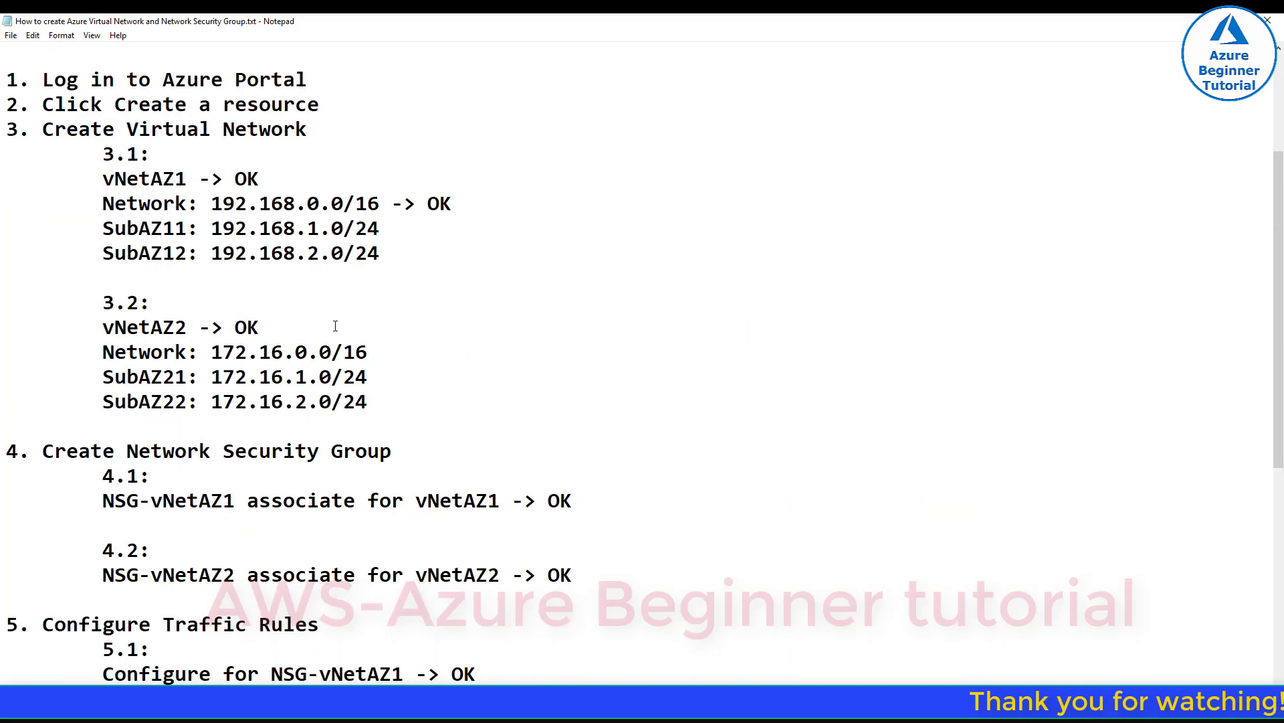
scroll(335, 326, "up", 3)
left_click_drag(127, 228, 1260, 228)
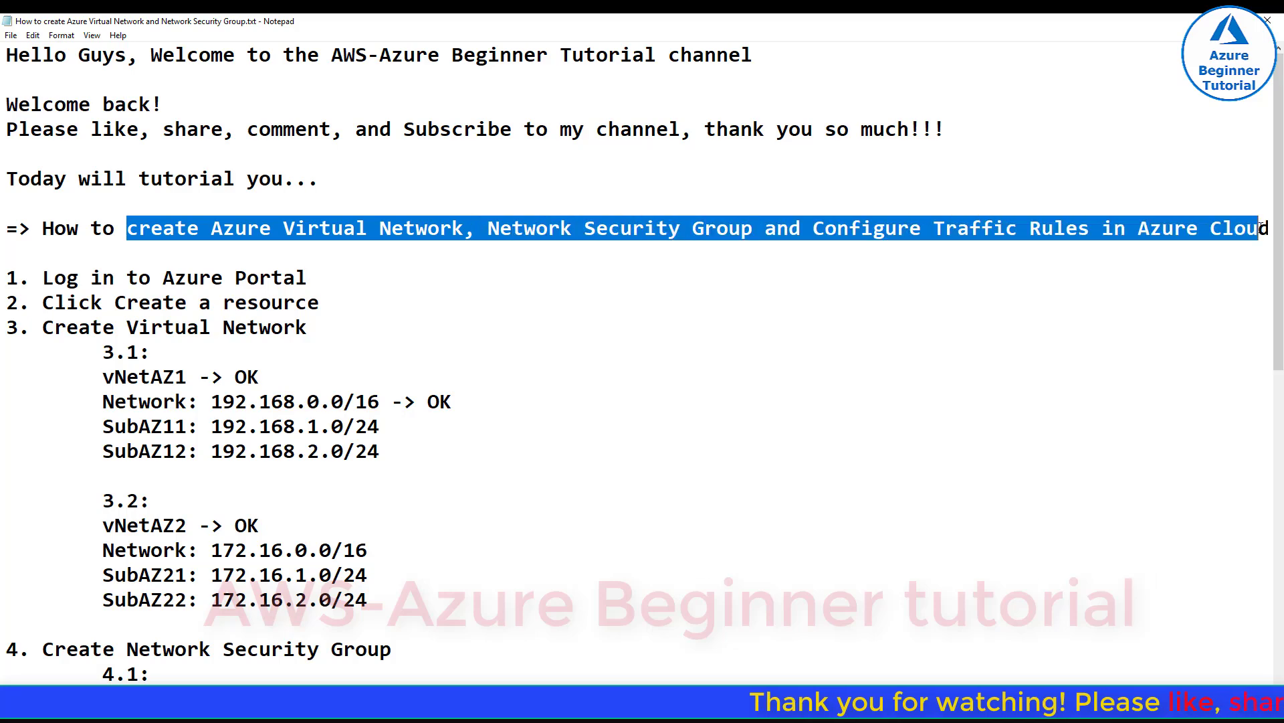
scroll(456, 635, "down", 9)
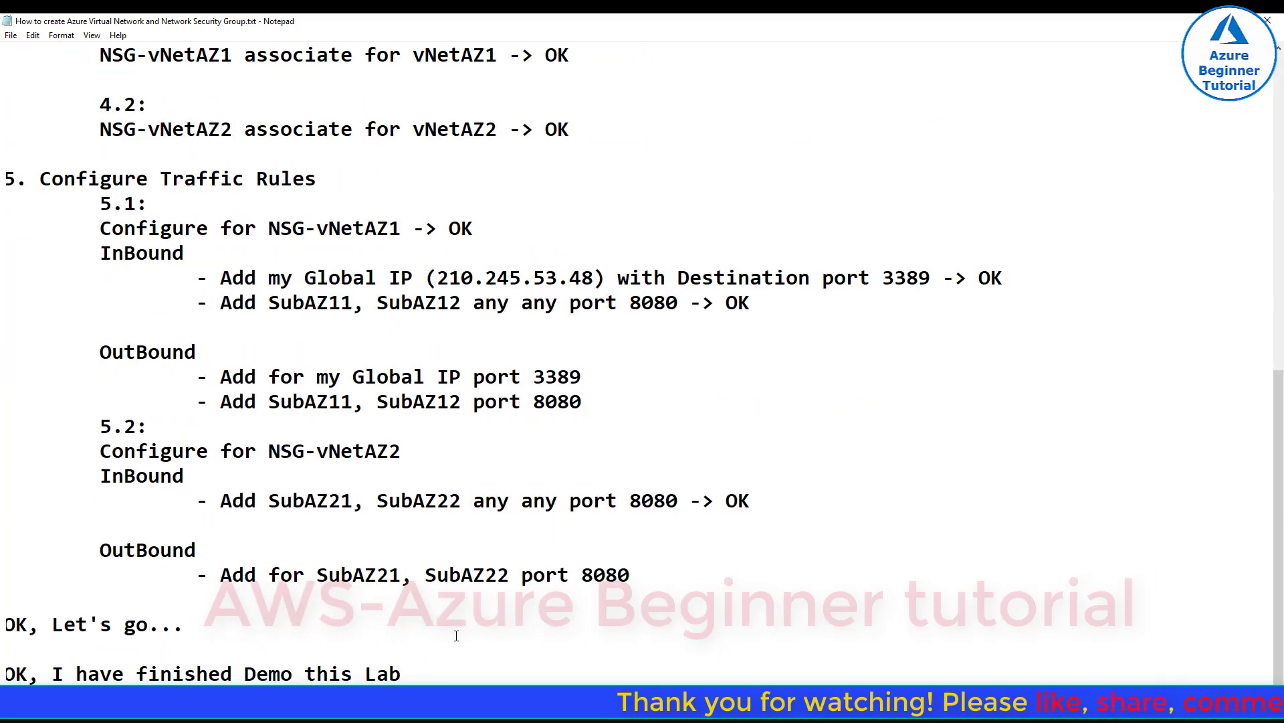
left_click(470, 672)
key("Return")
type("create Azure Virtual Network, Network Security Group and Configure Traffic Rules in Azure Cloud")
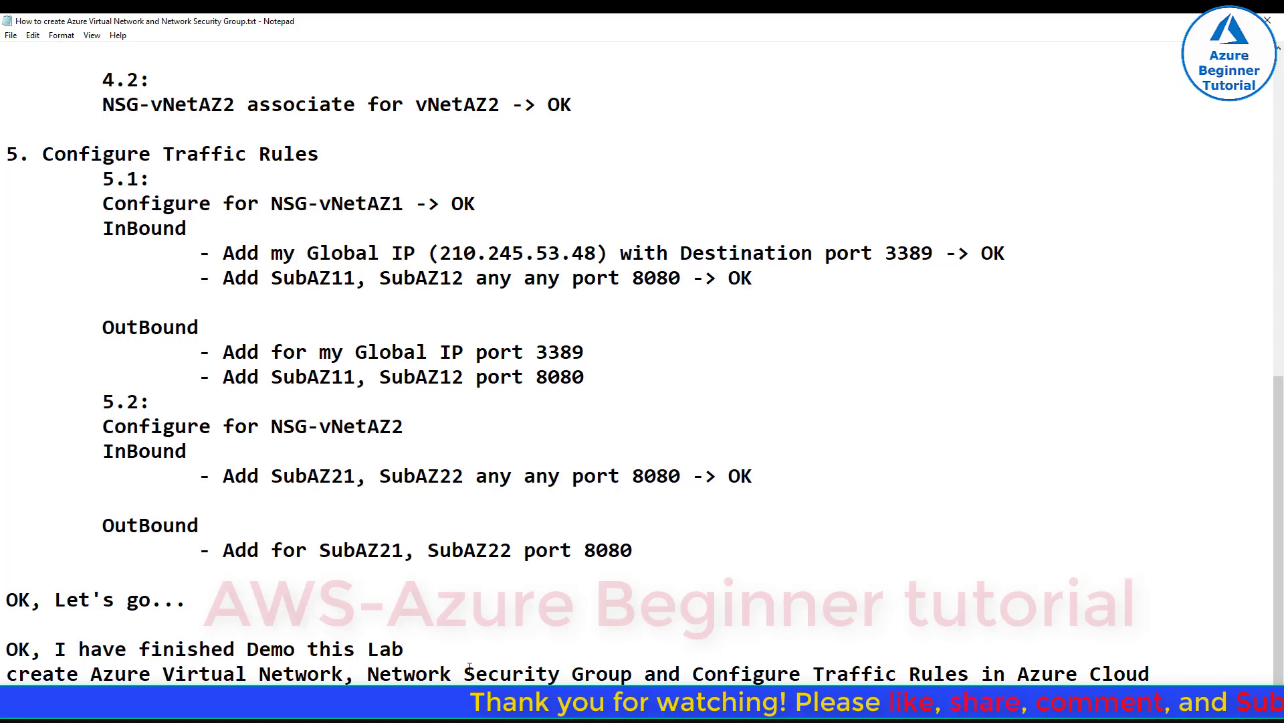
key("Return")
key("Return")
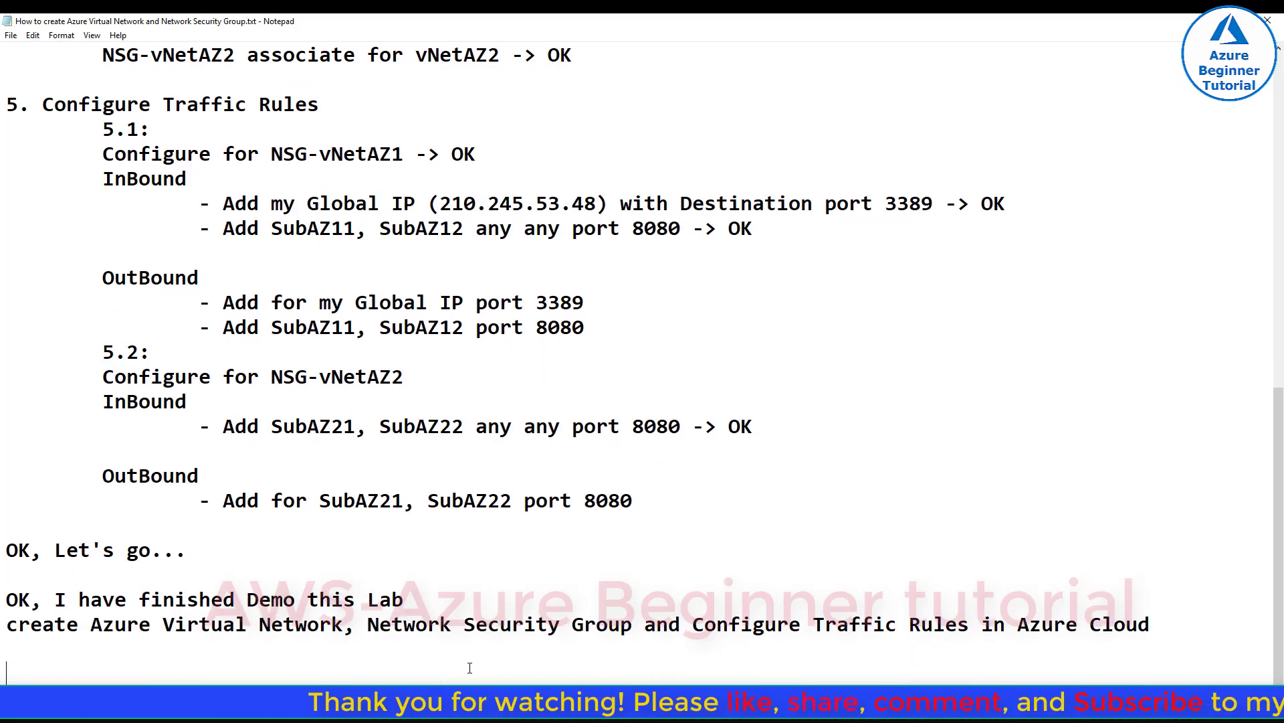